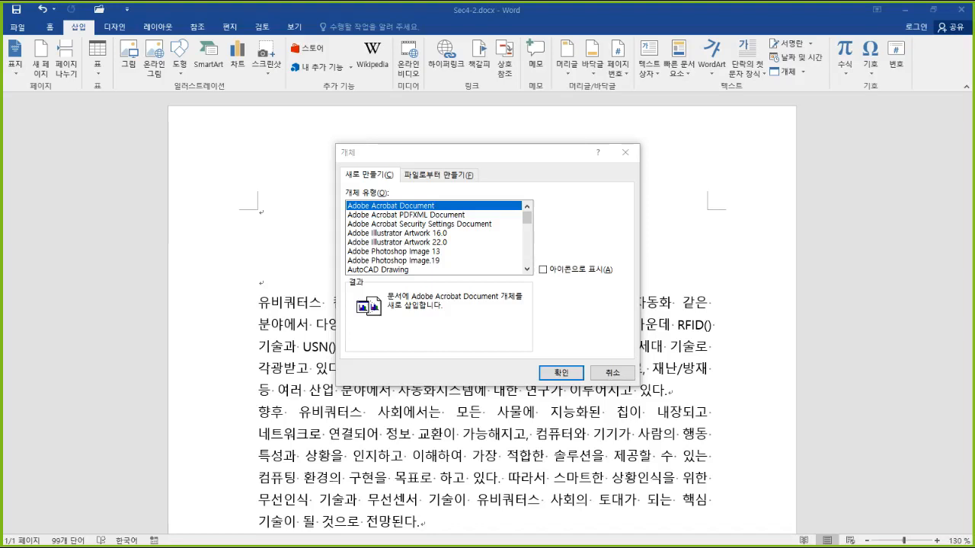
Examine the Object dialog's options for creating from a file and for new object types such as Microsoft Graph 차트, and close it
{"action": "left_click", "coordinate": [440, 175]}
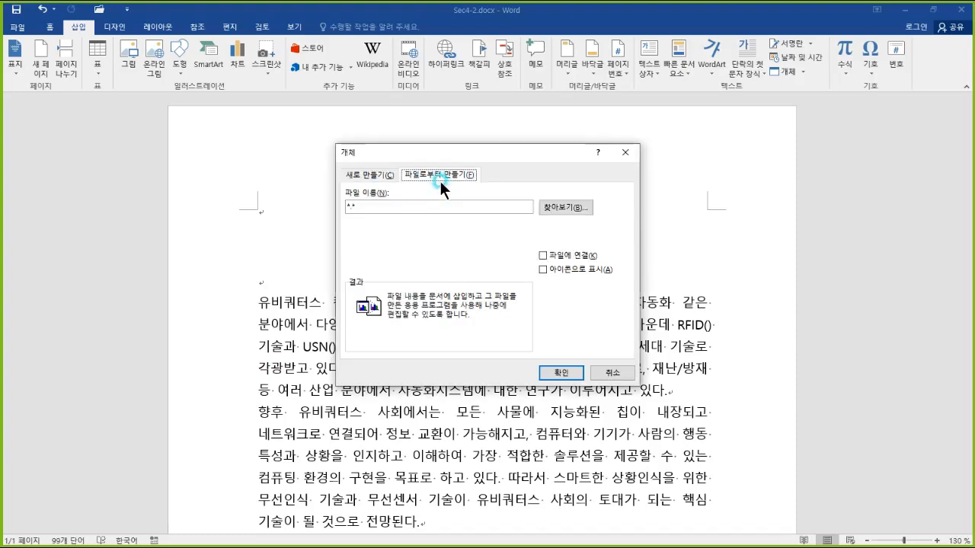
{"action": "left_click_drag", "start_coordinate": [357, 134], "coordinate": [524, 174]}
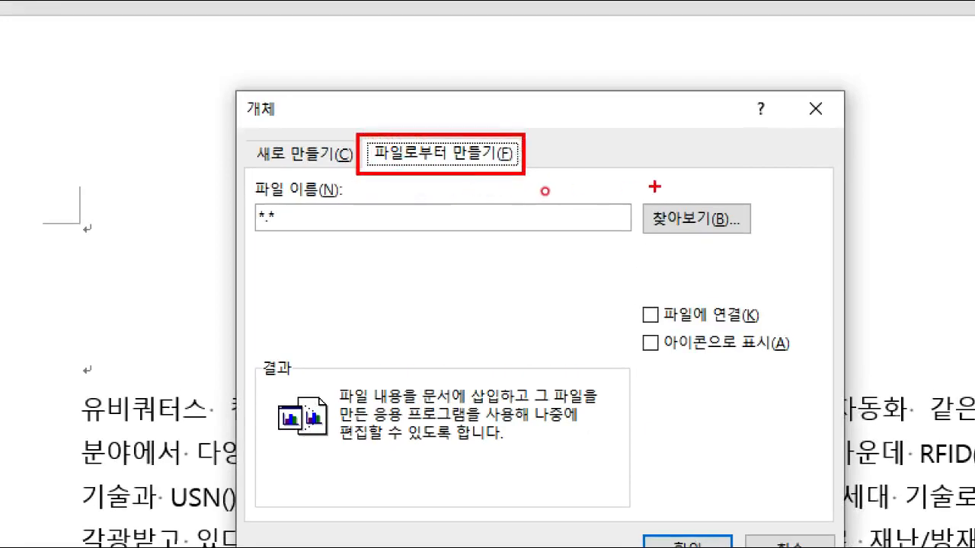
{"action": "left_click_drag", "start_coordinate": [655, 188], "coordinate": [703, 175]}
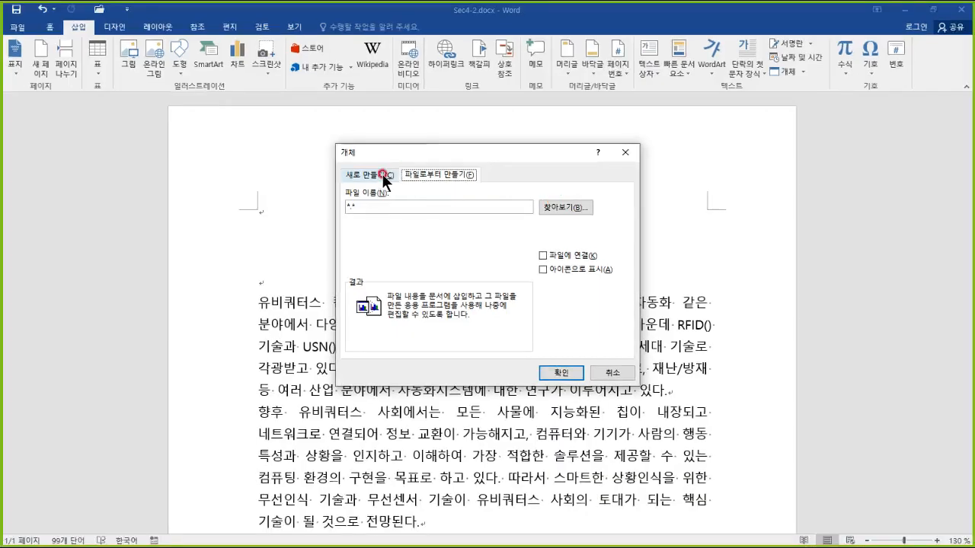
{"action": "left_click", "coordinate": [331, 151]}
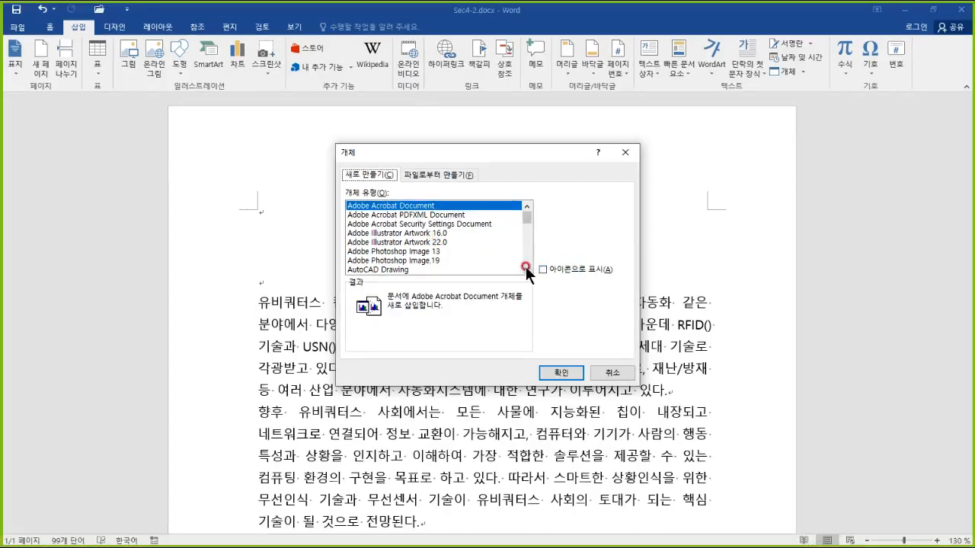
{"action": "left_click_drag", "start_coordinate": [526, 268], "coordinate": [525, 268]}
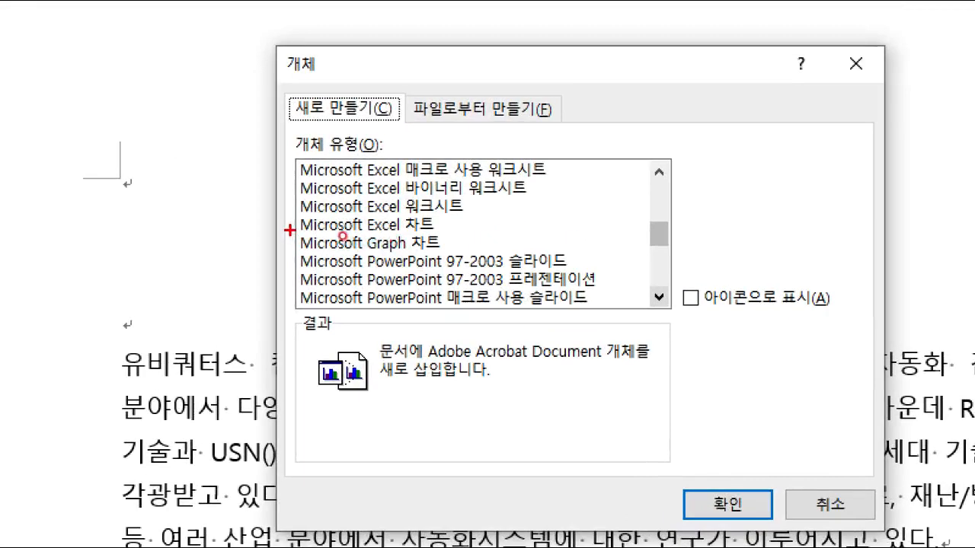
{"action": "left_click_drag", "start_coordinate": [290, 230], "coordinate": [465, 254]}
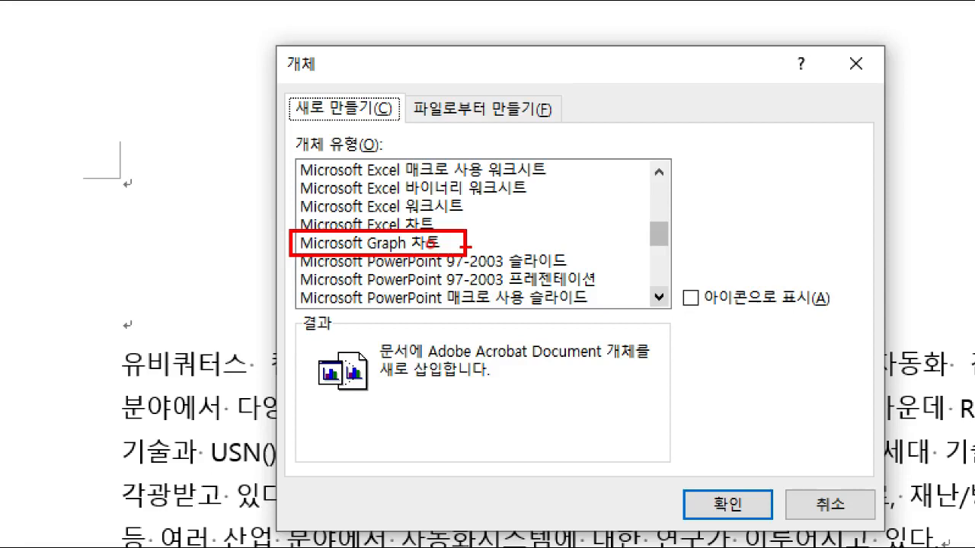
{"action": "mouse_move", "coordinate": [409, 92]}
{"action": "left_mouse_down"}
{"action": "mouse_move", "coordinate": [524, 135]}
{"action": "mouse_move", "coordinate": [566, 122]}
{"action": "left_mouse_up"}
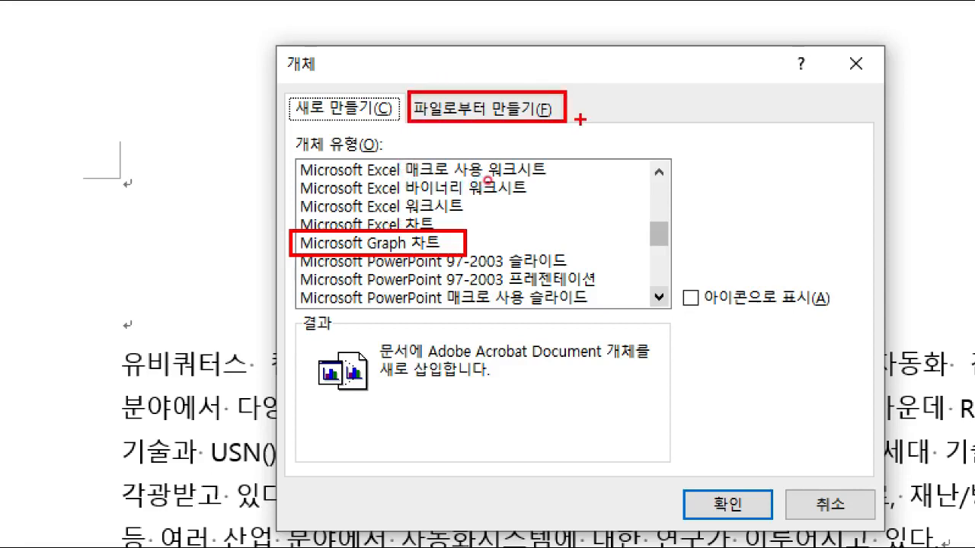
{"action": "left_click_drag", "start_coordinate": [289, 83], "coordinate": [409, 139]}
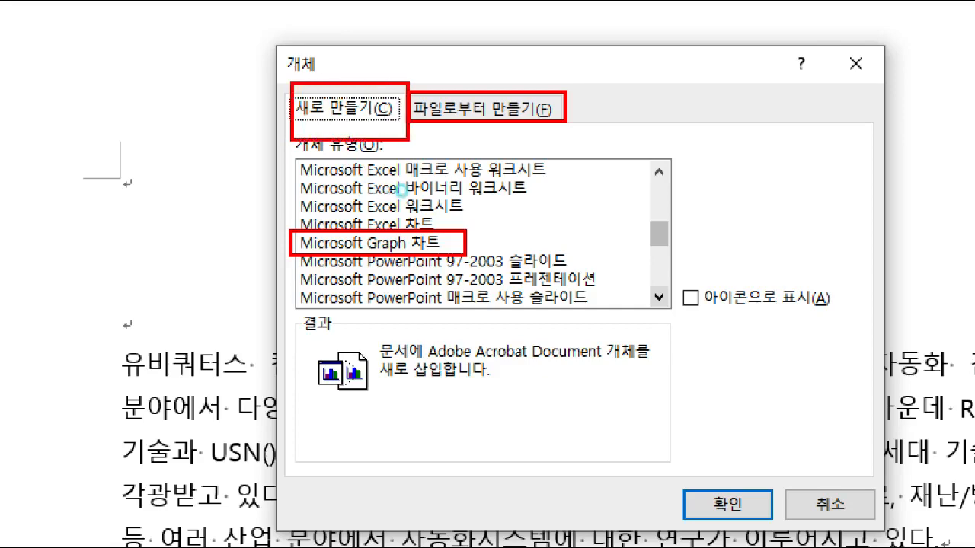
{"action": "key", "text": "Escape"}
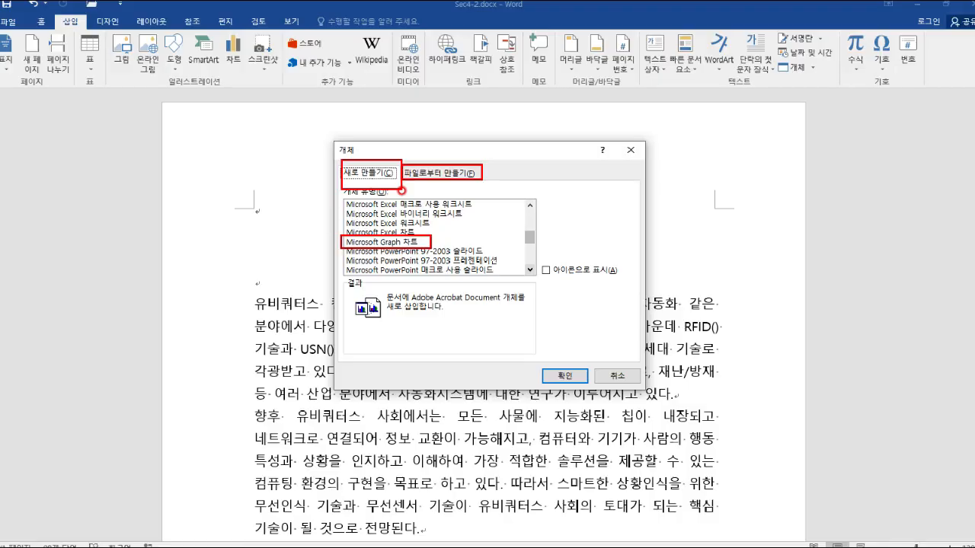
{"action": "key", "text": "Escape"}
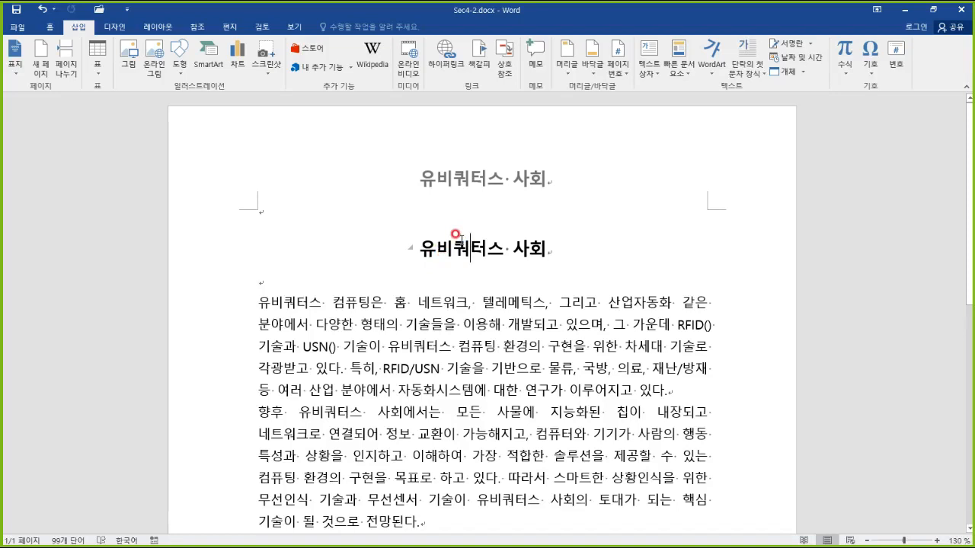
Open the document Sec5-1.docx from the 3장 practice folder
{"action": "left_click", "coordinate": [97, 10]}
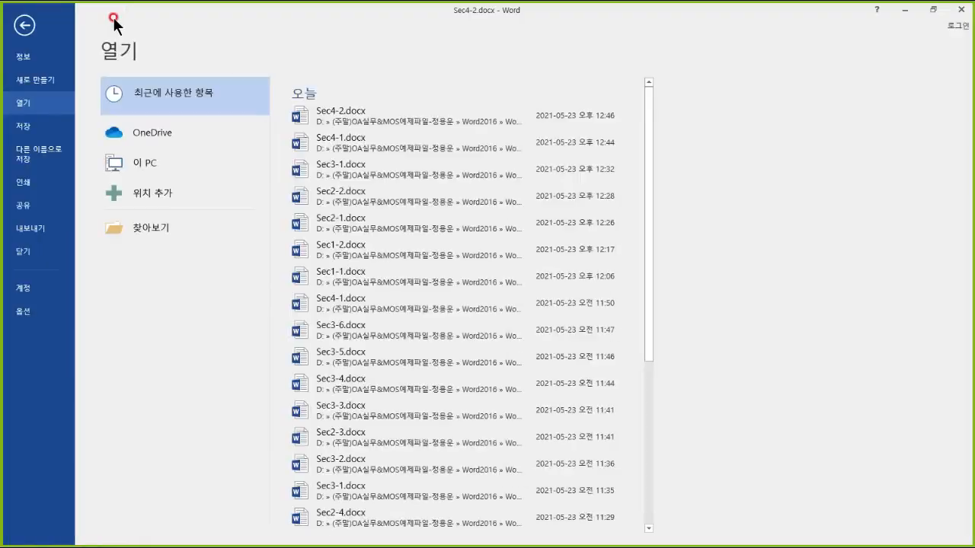
{"action": "left_click", "coordinate": [153, 227]}
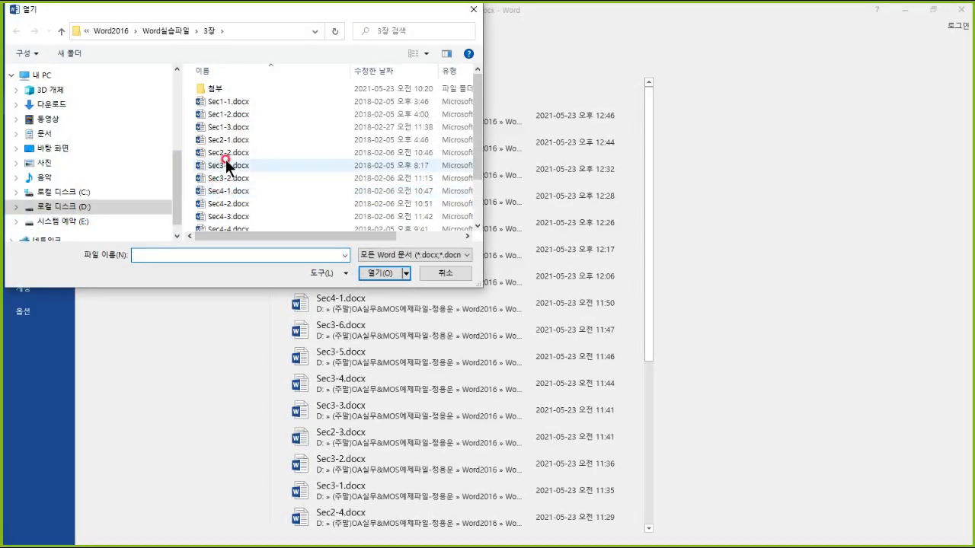
{"action": "scroll", "coordinate": [243, 179], "scroll_direction": "down", "scroll_amount": 2}
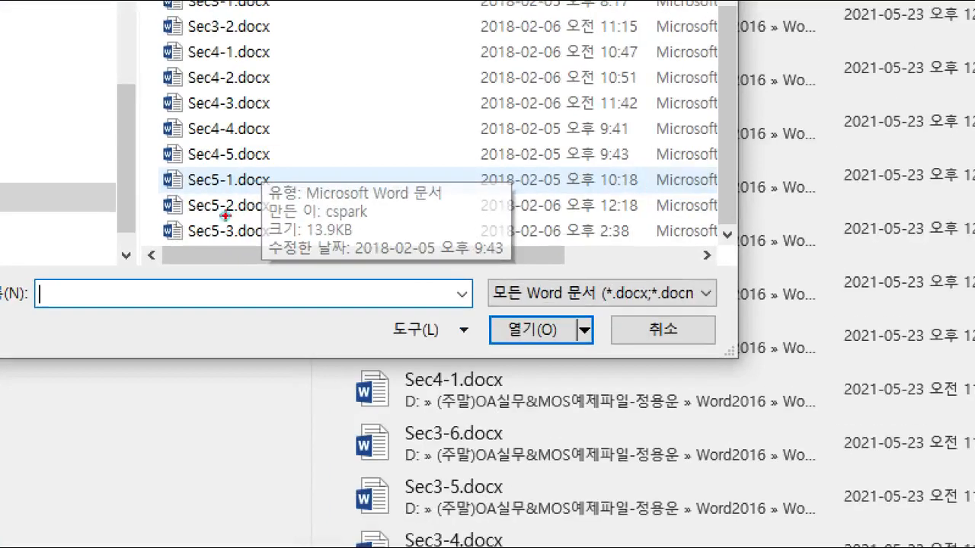
{"action": "left_click", "coordinate": [259, 207]}
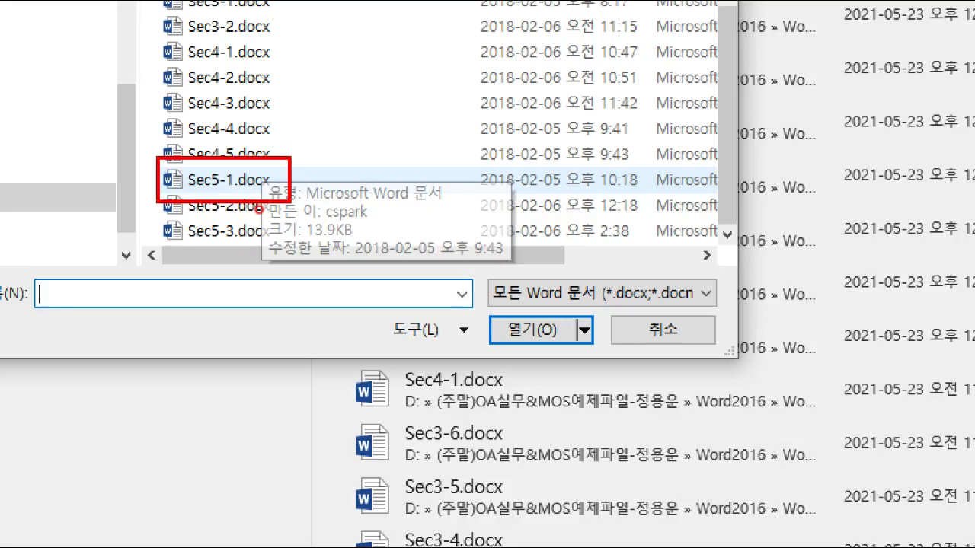
{"action": "left_click", "coordinate": [249, 182]}
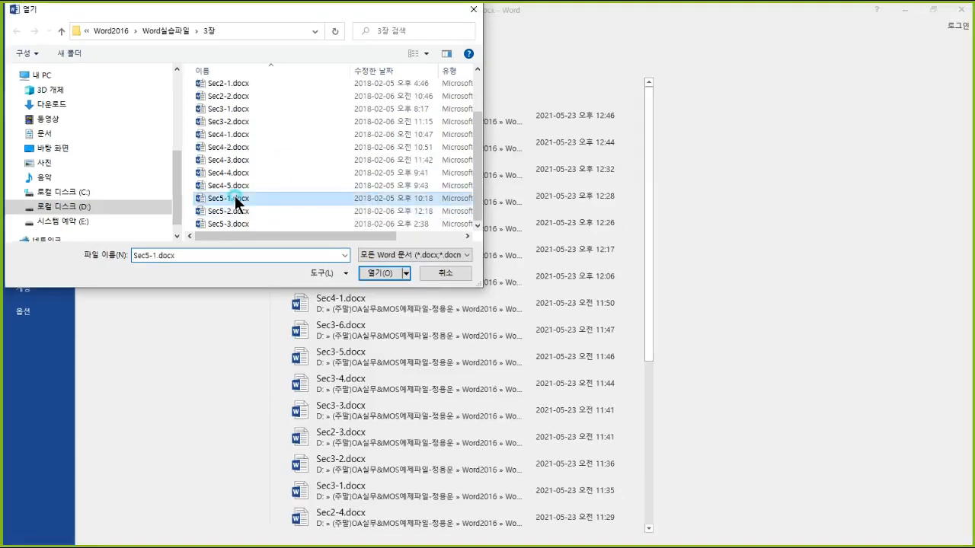
{"action": "left_click", "coordinate": [377, 272]}
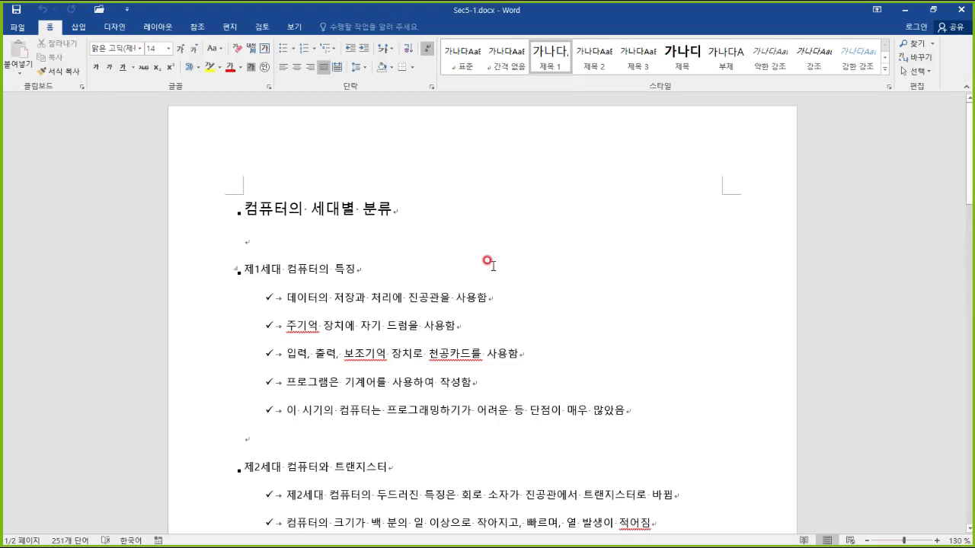
Place the text cursor on the empty line below the heading "각 세대별 컴퓨터의 특징 요약" at the document's end
{"action": "scroll", "coordinate": [477, 266], "scroll_direction": "down", "scroll_amount": 5}
{"action": "scroll", "coordinate": [477, 267], "scroll_direction": "down", "scroll_amount": 10}
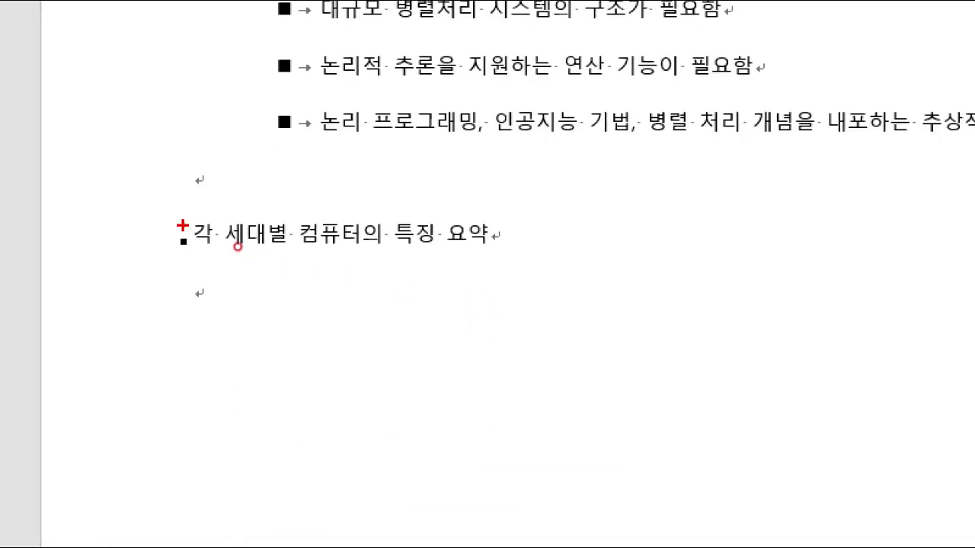
{"action": "left_click", "coordinate": [391, 261]}
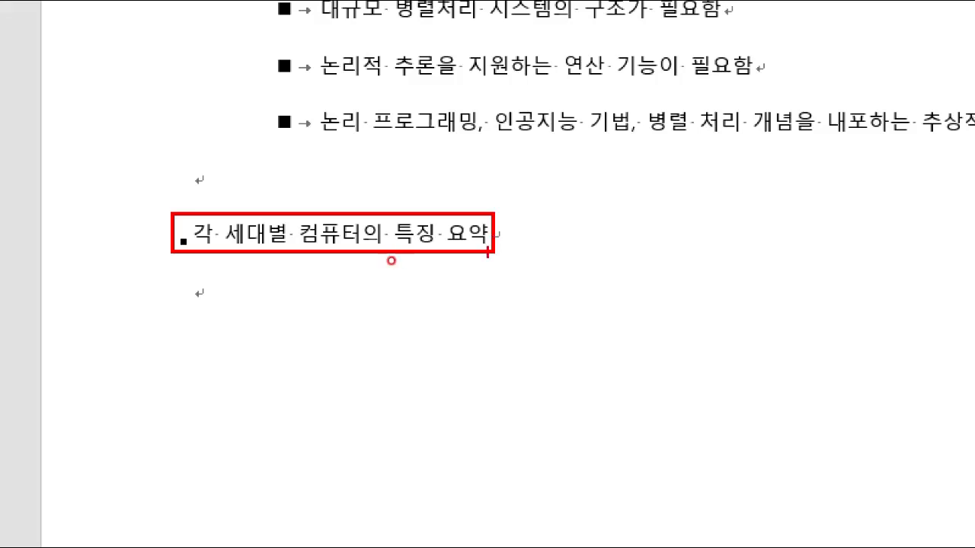
{"action": "left_click", "coordinate": [224, 292]}
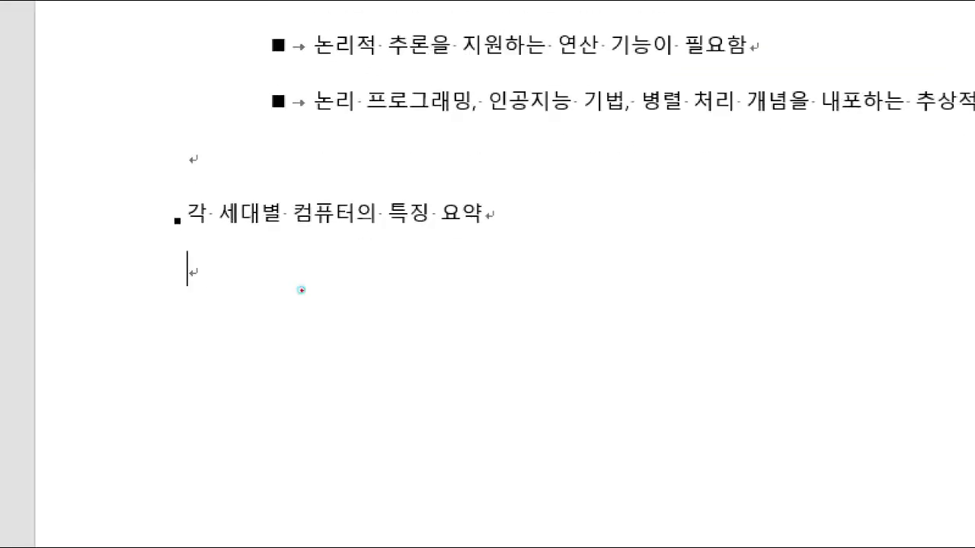
{"action": "left_click_drag", "start_coordinate": [161, 237], "coordinate": [222, 312]}
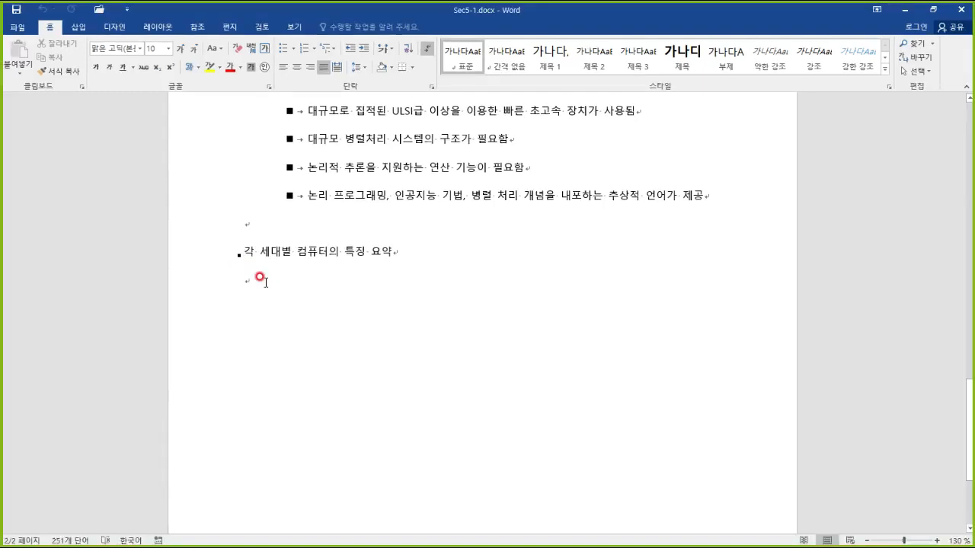
Start inserting an object at the cursor, with the object created from an existing file
{"action": "left_click", "coordinate": [79, 27]}
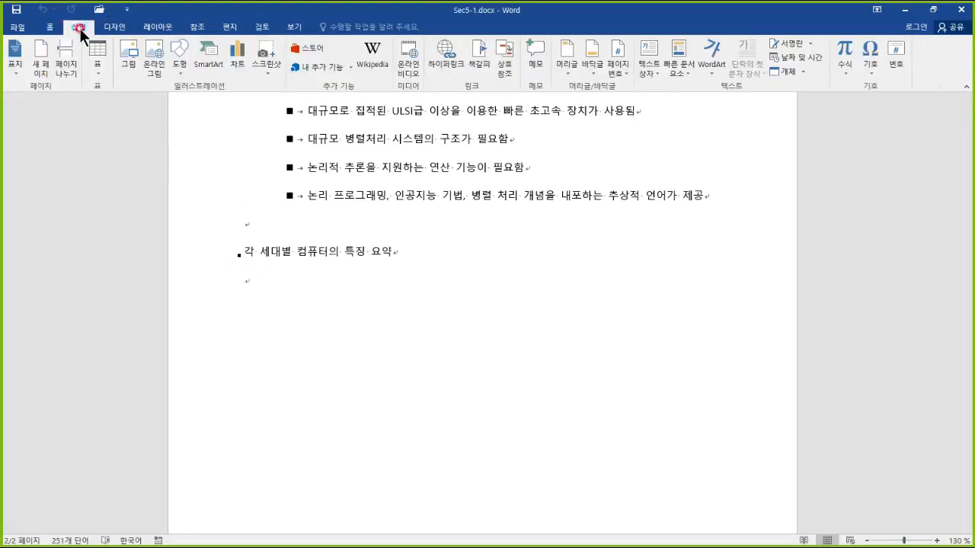
{"action": "mouse_move", "coordinate": [60, 16]}
{"action": "left_mouse_down"}
{"action": "mouse_move", "coordinate": [107, 40]}
{"action": "mouse_move", "coordinate": [82, 78]}
{"action": "left_mouse_up"}
{"action": "left_click_drag", "start_coordinate": [65, 53], "coordinate": [44, 76]}
{"action": "mouse_move", "coordinate": [109, 59]}
{"action": "left_mouse_down"}
{"action": "mouse_move", "coordinate": [114, 80]}
{"action": "mouse_move", "coordinate": [355, 162]}
{"action": "mouse_move", "coordinate": [647, 148]}
{"action": "mouse_move", "coordinate": [755, 87]}
{"action": "mouse_move", "coordinate": [757, 110]}
{"action": "left_mouse_up"}
{"action": "left_click_drag", "start_coordinate": [759, 63], "coordinate": [823, 88]}
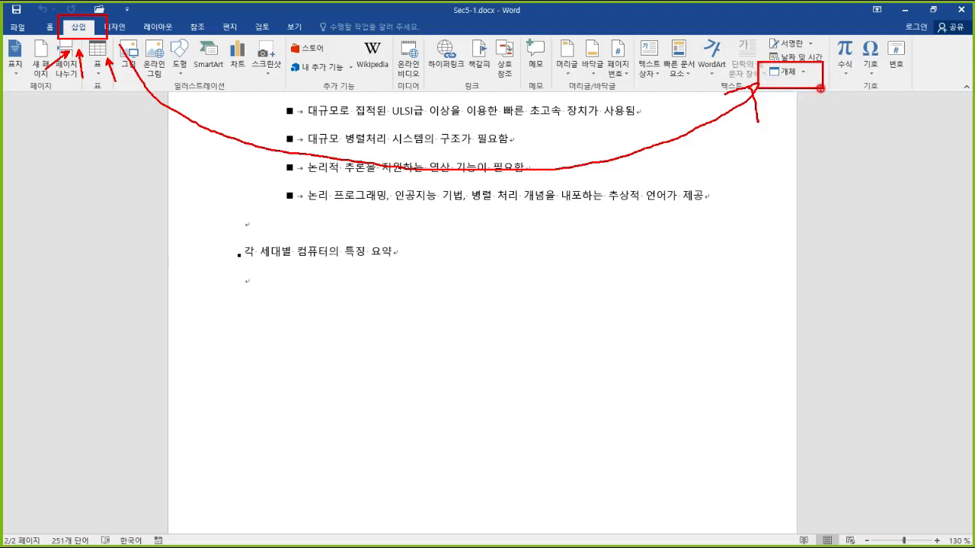
{"action": "key", "text": "Escape"}
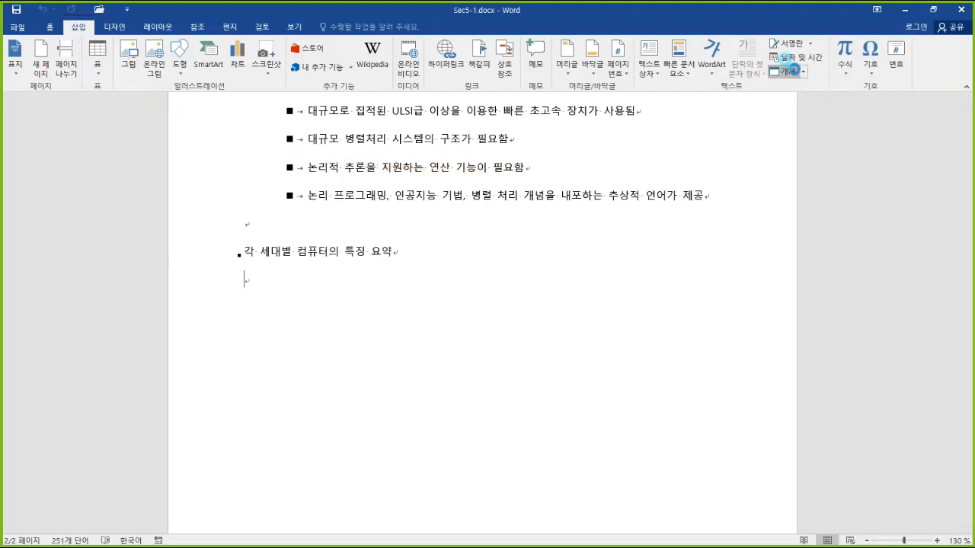
{"action": "left_click", "coordinate": [792, 72]}
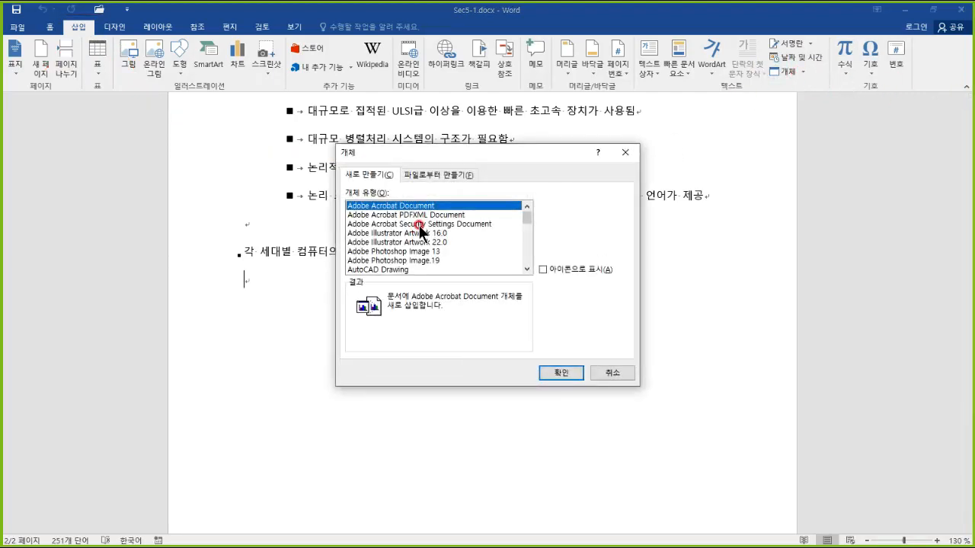
{"action": "left_click", "coordinate": [444, 174]}
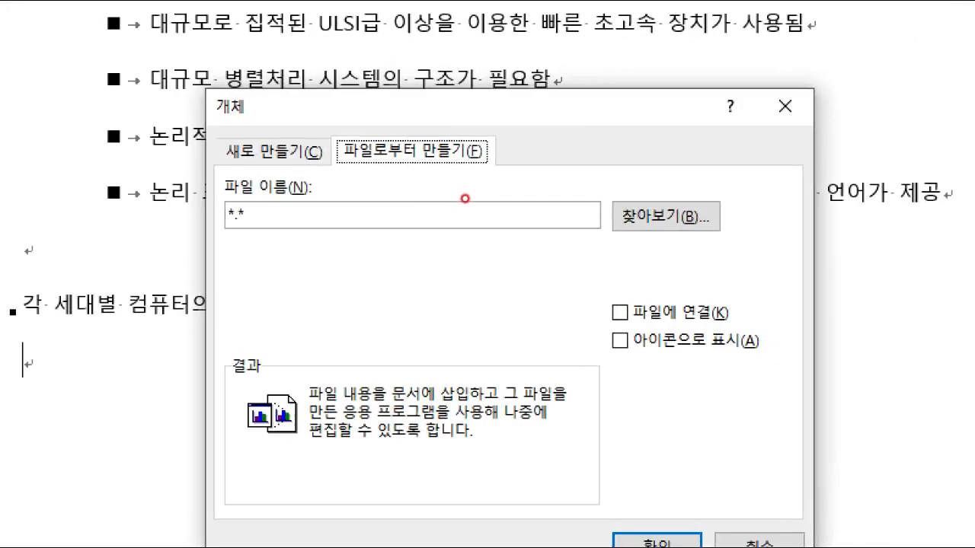
Choose the workbook "세대별 컴퓨터 특징.xlsx" from the 첨부 folder as the object's source file
{"action": "left_click_drag", "start_coordinate": [331, 137], "coordinate": [499, 173]}
{"action": "left_click_drag", "start_coordinate": [659, 190], "coordinate": [659, 216]}
{"action": "left_click", "coordinate": [674, 213]}
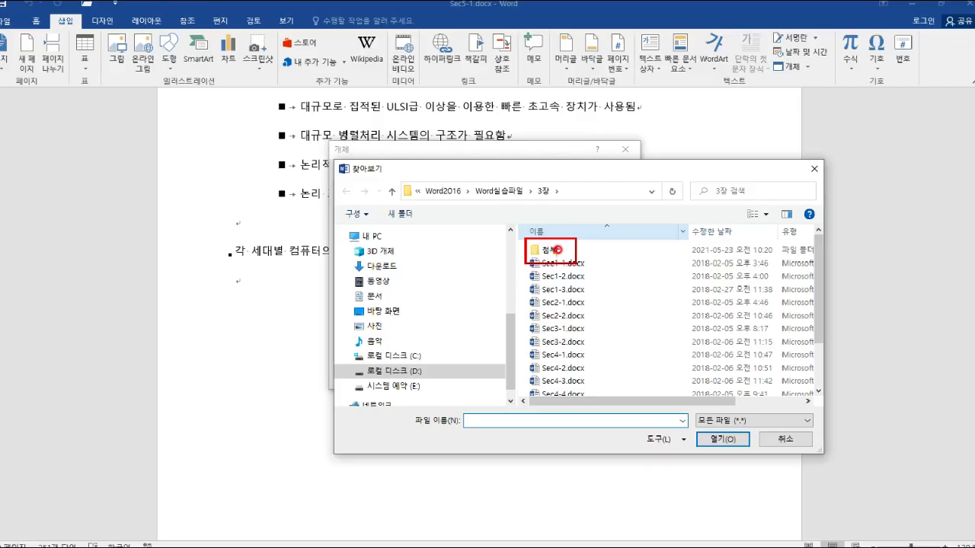
{"action": "double_click", "coordinate": [550, 250]}
{"action": "left_click", "coordinate": [710, 278]}
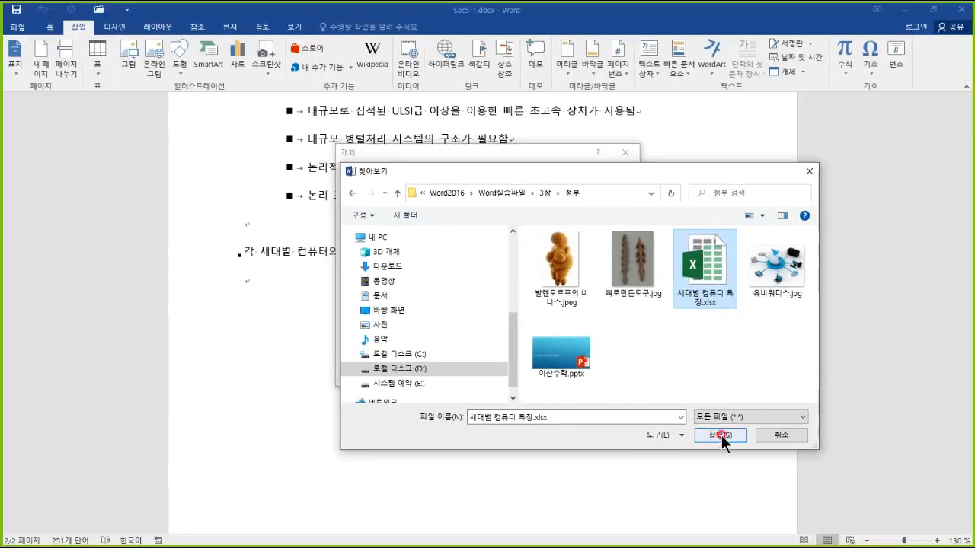
{"action": "left_click", "coordinate": [721, 435]}
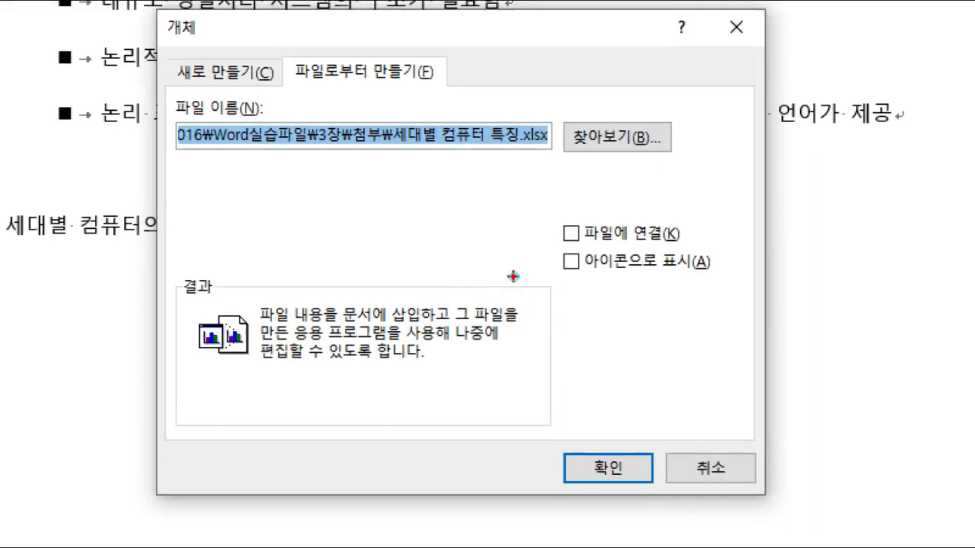
Insert the workbook object with both linking to the file and display as an icon enabled
{"action": "left_click_drag", "start_coordinate": [571, 277], "coordinate": [724, 277]}
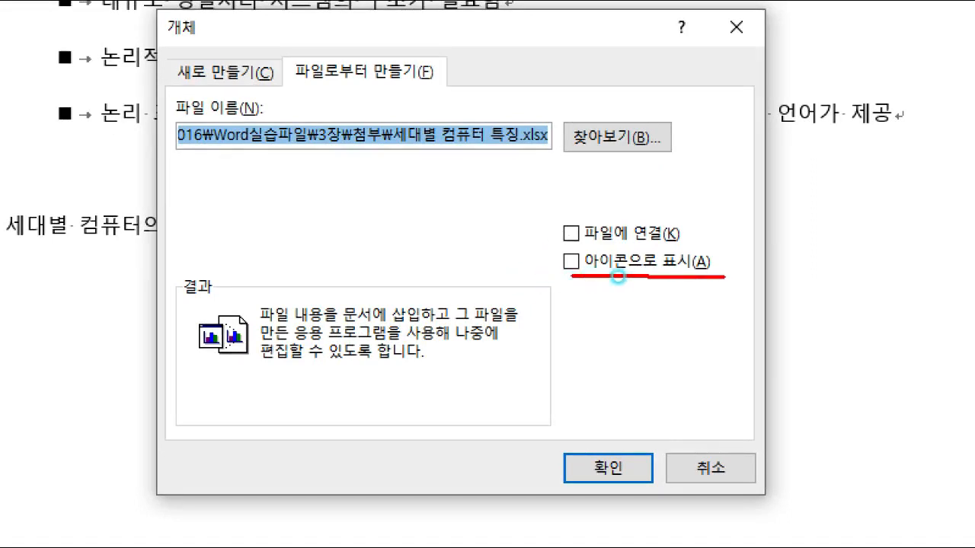
{"action": "left_click_drag", "start_coordinate": [564, 253], "coordinate": [597, 247]}
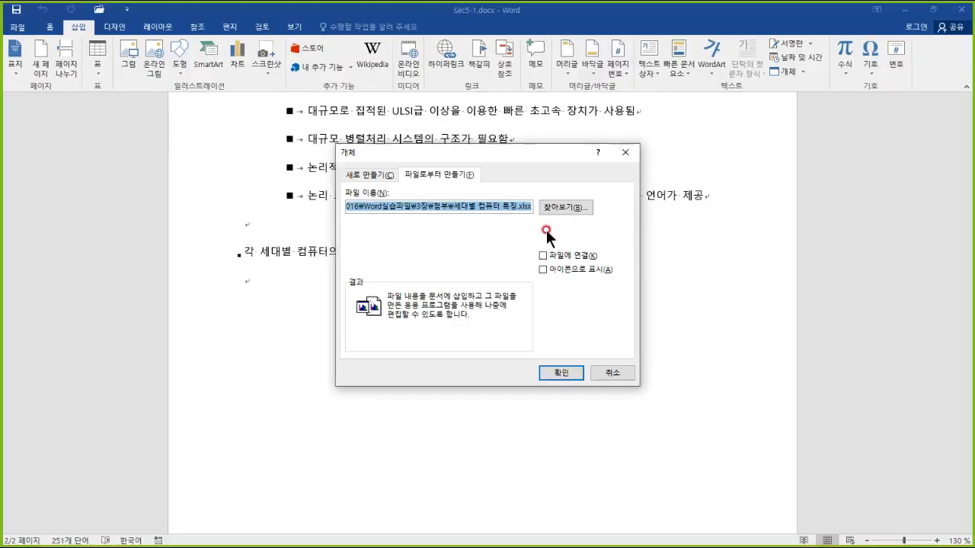
{"action": "left_click", "coordinate": [543, 256]}
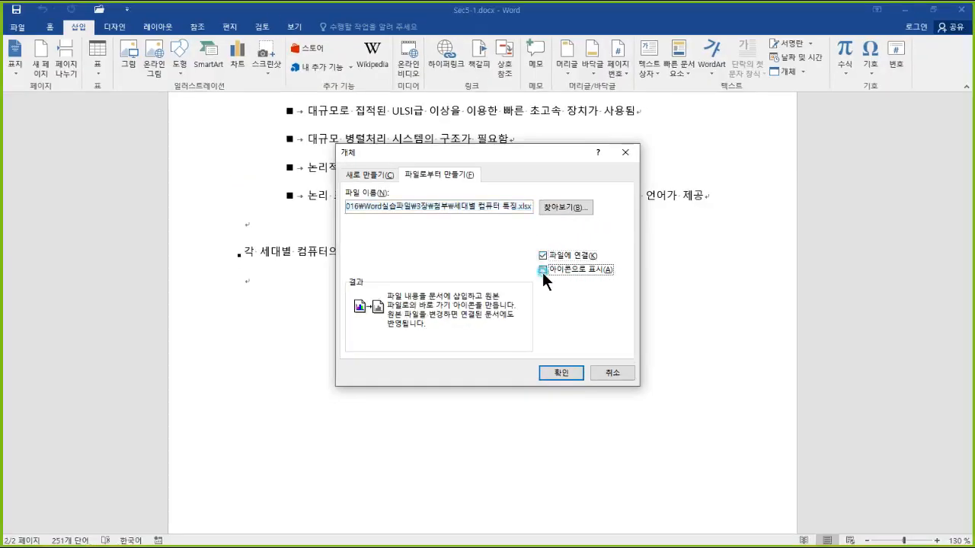
{"action": "left_click", "coordinate": [543, 270]}
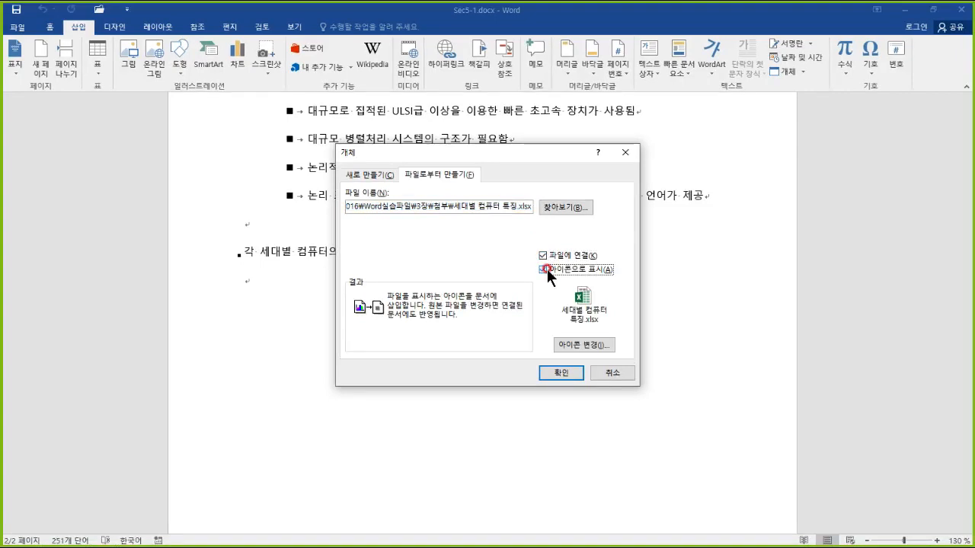
{"action": "left_click", "coordinate": [560, 373]}
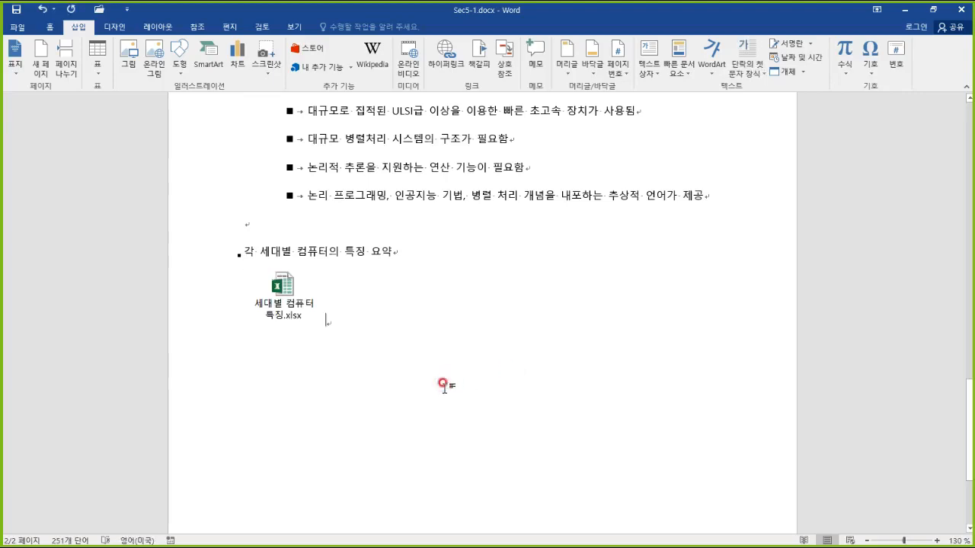
Open the linked workbook from its icon in the document to check its contents in Excel, and close it
{"action": "left_click", "coordinate": [283, 295]}
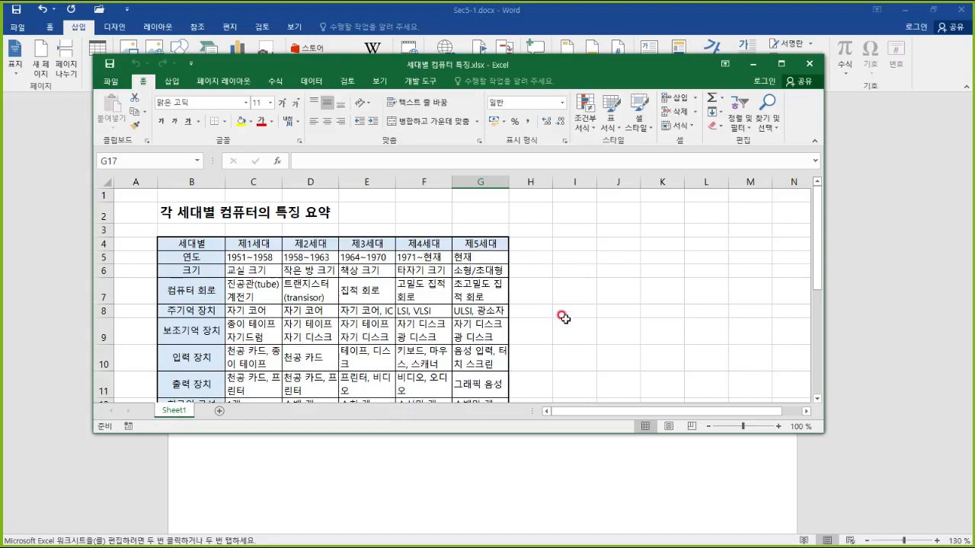
{"action": "left_click", "coordinate": [809, 63]}
{"action": "left_click", "coordinate": [362, 301]}
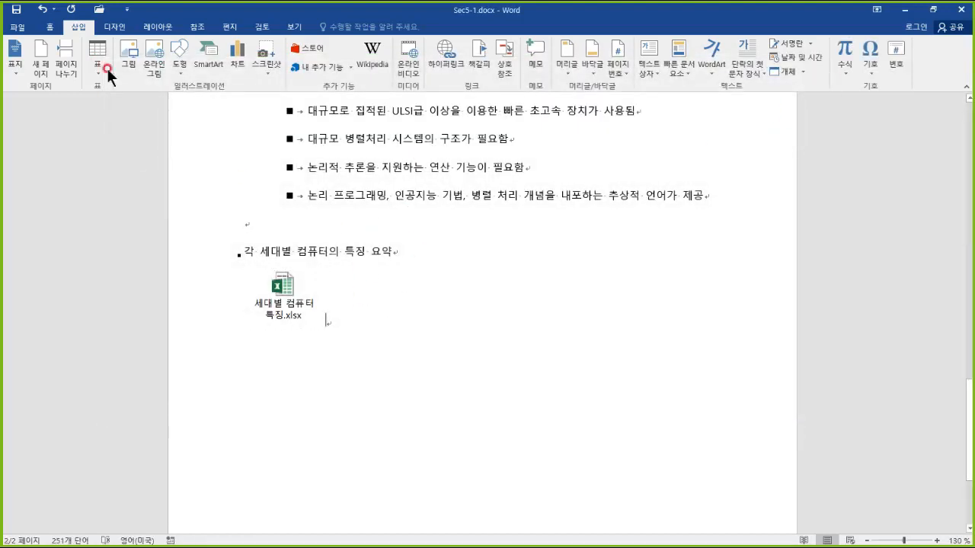
Open the document Sec5-2.docx from the 3장 practice folder
{"action": "left_click", "coordinate": [99, 9]}
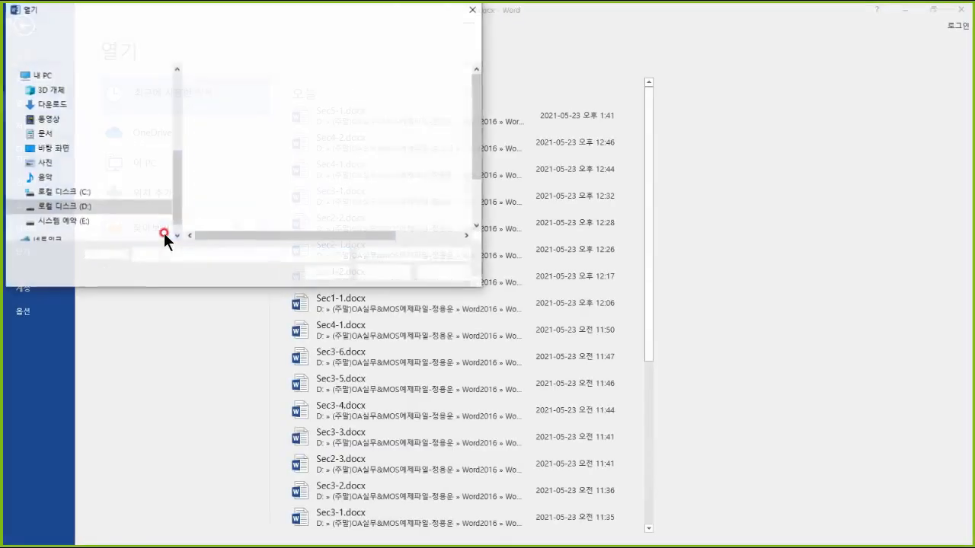
{"action": "left_click", "coordinate": [251, 213]}
{"action": "key", "text": "ctrl+1"}
{"action": "left_click", "coordinate": [203, 214]}
{"action": "left_click_drag", "start_coordinate": [176, 188], "coordinate": [304, 232]}
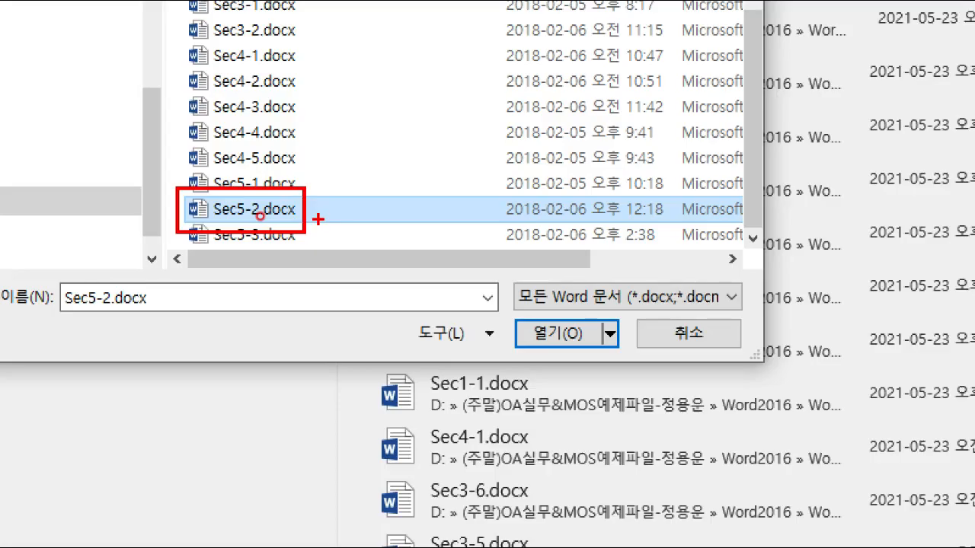
{"action": "key", "text": "Escape"}
{"action": "left_click", "coordinate": [386, 275]}
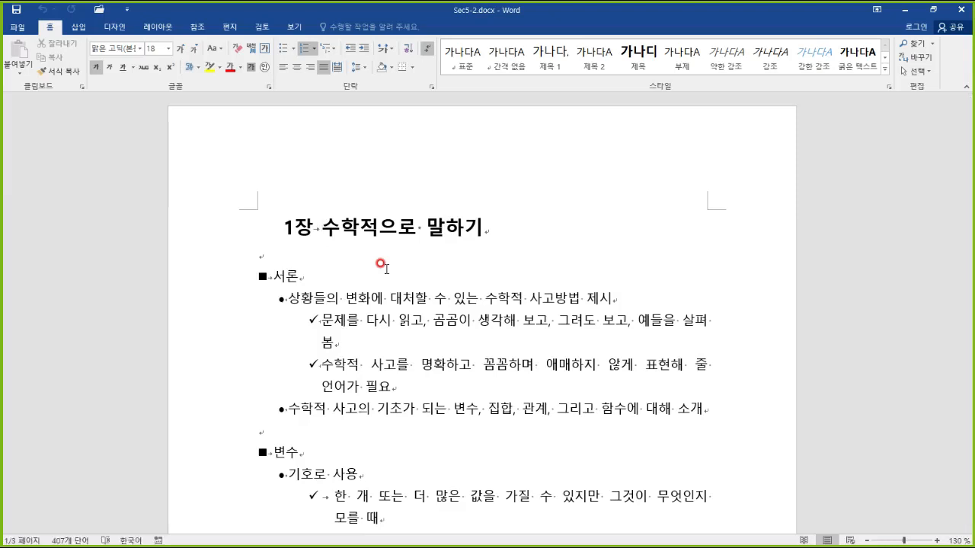
Place the cursor at the end of the title "1장 수학적으로 말하기"
{"action": "scroll", "coordinate": [406, 276], "scroll_direction": "down", "scroll_amount": 3}
{"action": "scroll", "coordinate": [401, 276], "scroll_direction": "up", "scroll_amount": 3}
{"action": "mouse_move", "coordinate": [280, 239]}
{"action": "left_mouse_down"}
{"action": "mouse_move", "coordinate": [515, 240]}
{"action": "mouse_move", "coordinate": [544, 263]}
{"action": "mouse_move", "coordinate": [534, 270]}
{"action": "mouse_move", "coordinate": [497, 203]}
{"action": "left_mouse_up"}
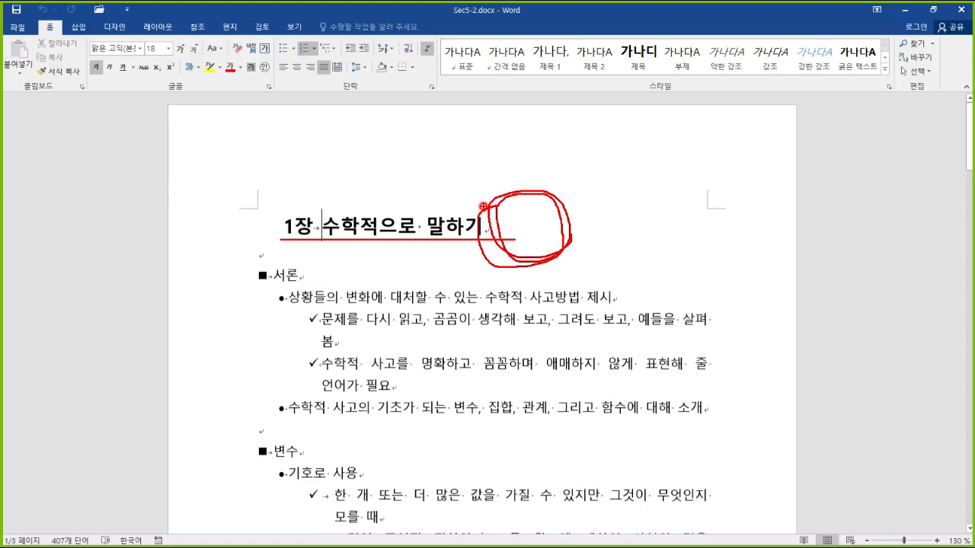
{"action": "key", "text": "Escape"}
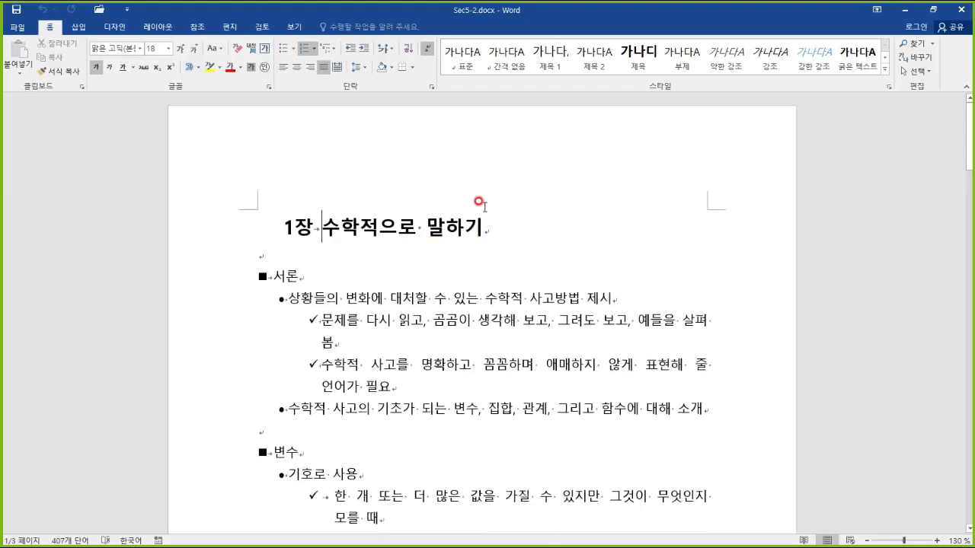
{"action": "left_click", "coordinate": [492, 225]}
{"action": "left_click_drag", "start_coordinate": [461, 176], "coordinate": [494, 266]}
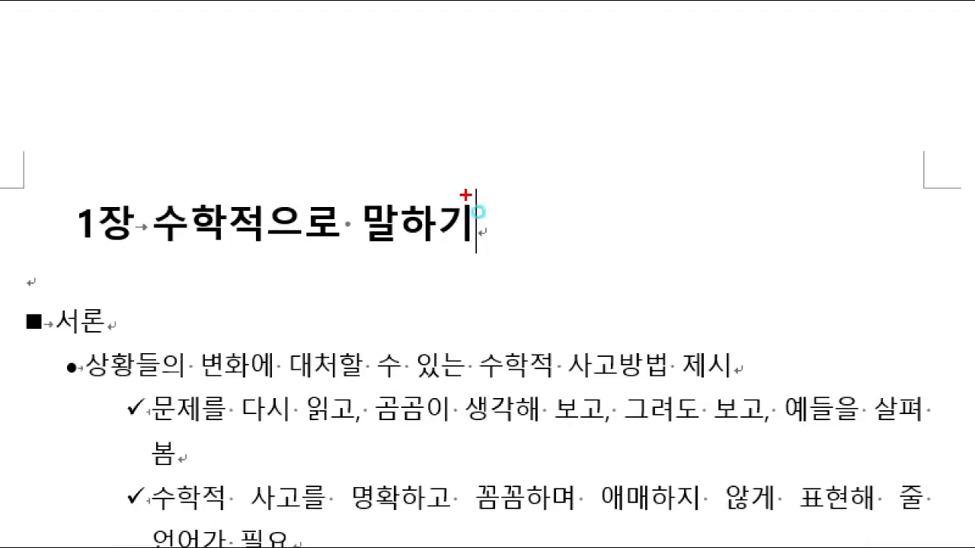
{"action": "mouse_move", "coordinate": [425, 104]}
{"action": "left_mouse_down"}
{"action": "mouse_move", "coordinate": [492, 131]}
{"action": "mouse_move", "coordinate": [533, 119]}
{"action": "left_mouse_up"}
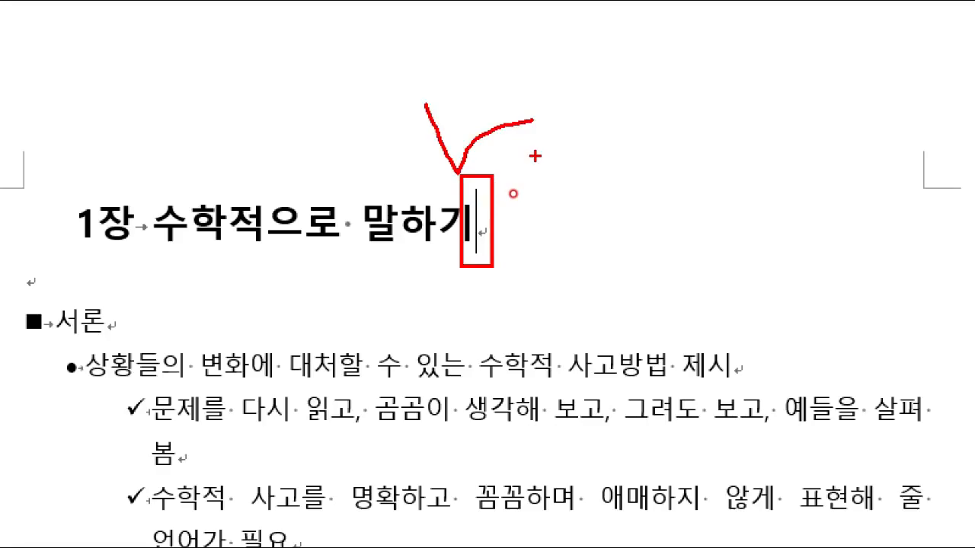
{"action": "key", "text": "Escape"}
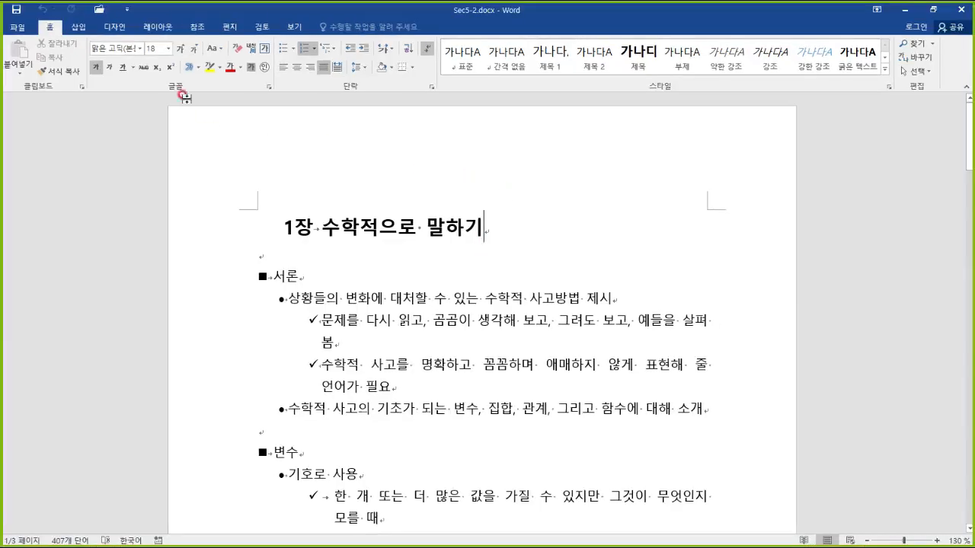
Start inserting an object after the title, with the object created from an existing file
{"action": "left_click", "coordinate": [79, 27]}
{"action": "left_click", "coordinate": [787, 71]}
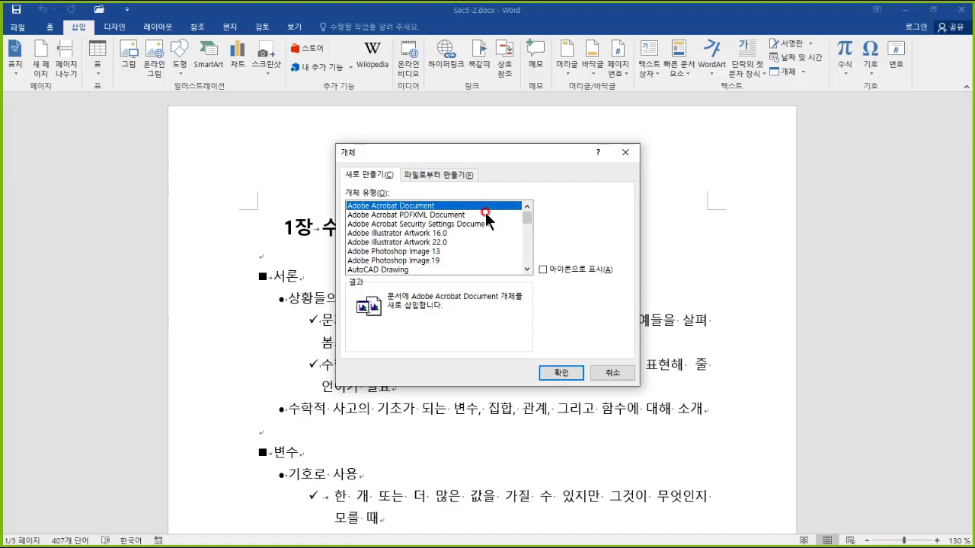
{"action": "left_click", "coordinate": [451, 174]}
Choose the presentation "이산수학.pptx" from the 첨부 folder as the object's source file
{"action": "left_click", "coordinate": [546, 207]}
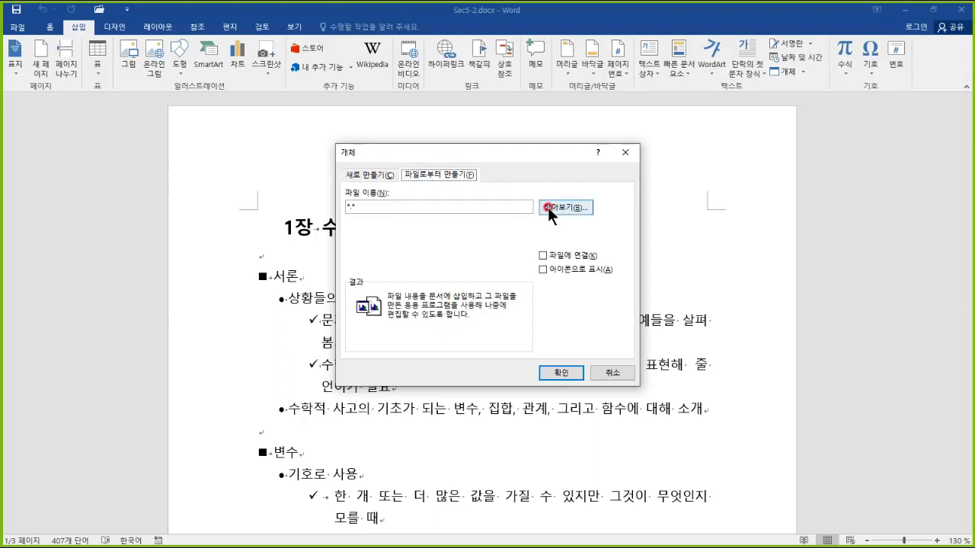
{"action": "left_click", "coordinate": [558, 205]}
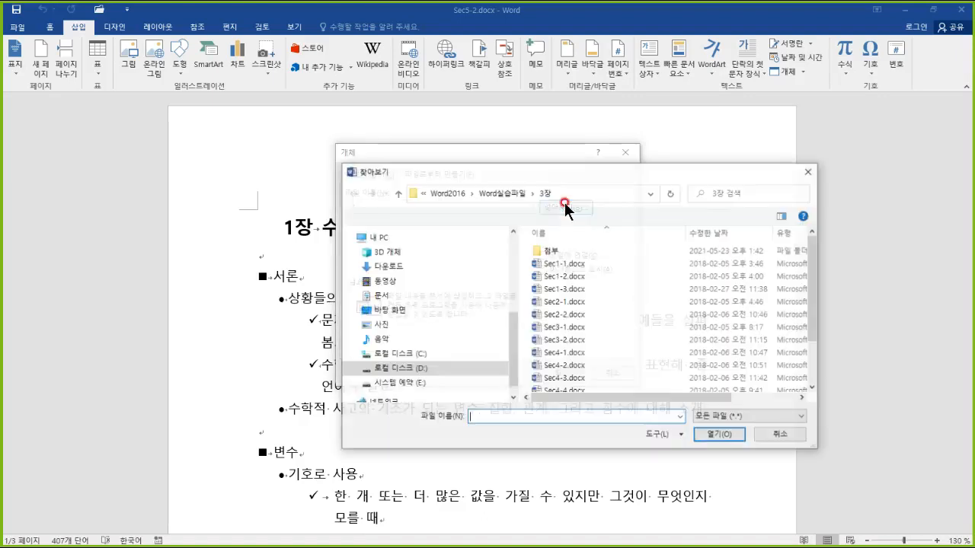
{"action": "double_click", "coordinate": [550, 250]}
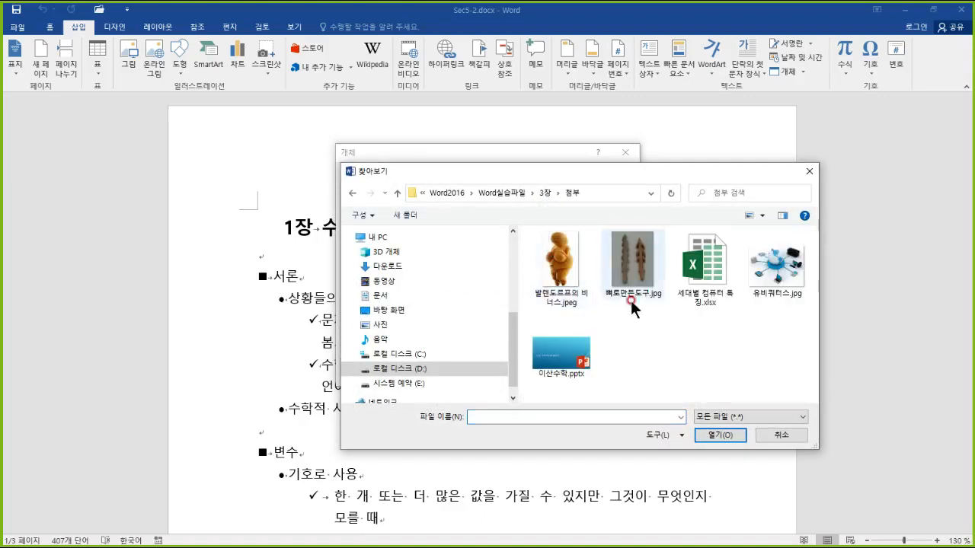
{"action": "left_click", "coordinate": [557, 358]}
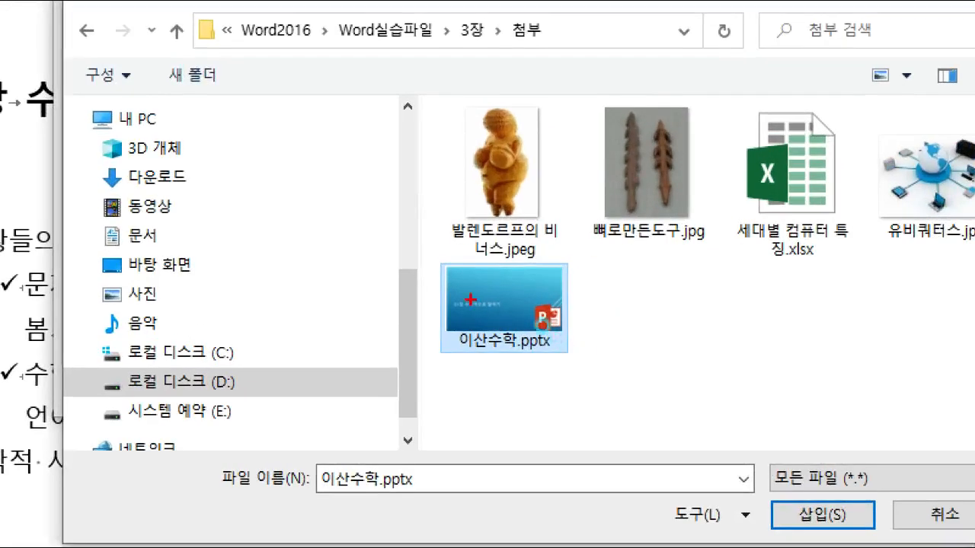
{"action": "left_click_drag", "start_coordinate": [424, 247], "coordinate": [580, 378]}
{"action": "left_click_drag", "start_coordinate": [457, 268], "coordinate": [553, 273]}
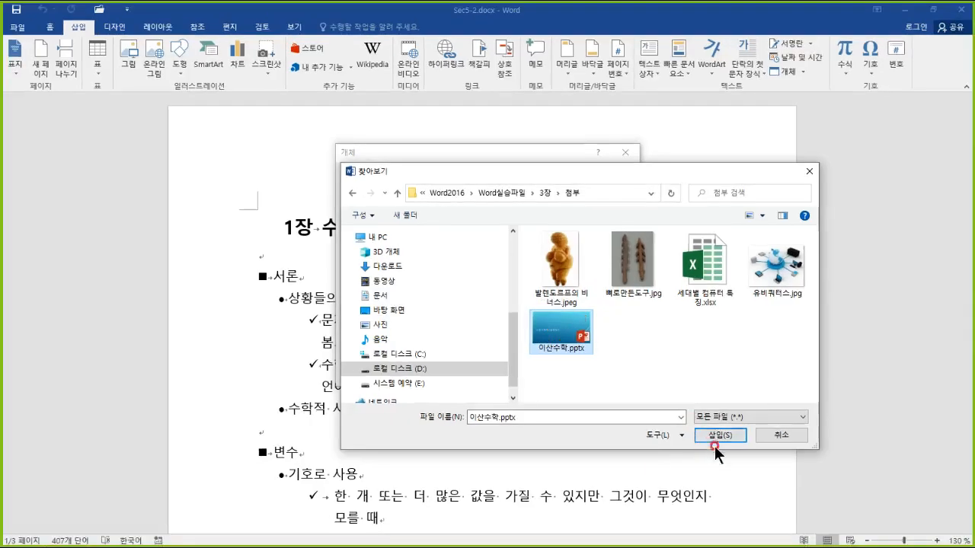
{"action": "left_click", "coordinate": [822, 515]}
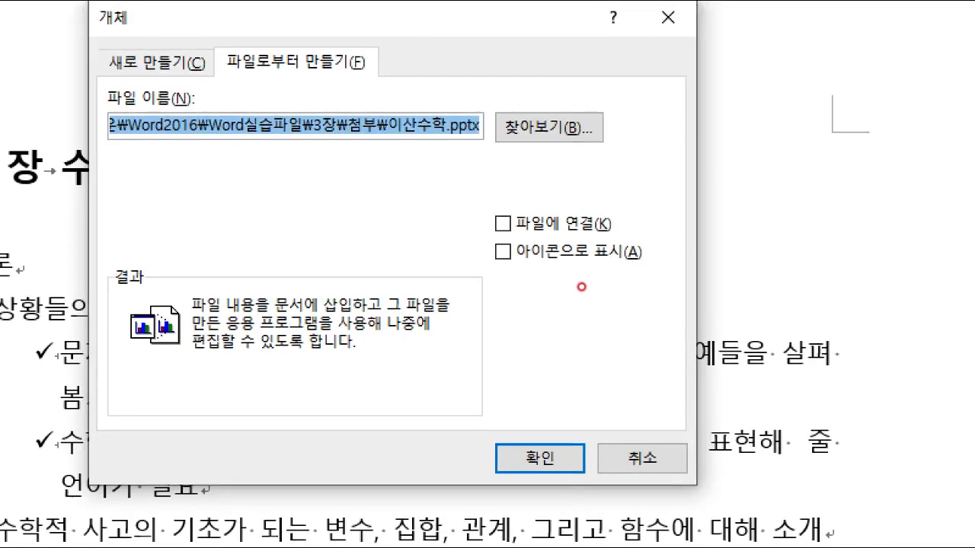
Insert the presentation object displayed as an icon, without linking to the file
{"action": "mouse_move", "coordinate": [485, 236]}
{"action": "left_mouse_down"}
{"action": "mouse_move", "coordinate": [509, 272]}
{"action": "mouse_move", "coordinate": [657, 274]}
{"action": "left_mouse_up"}
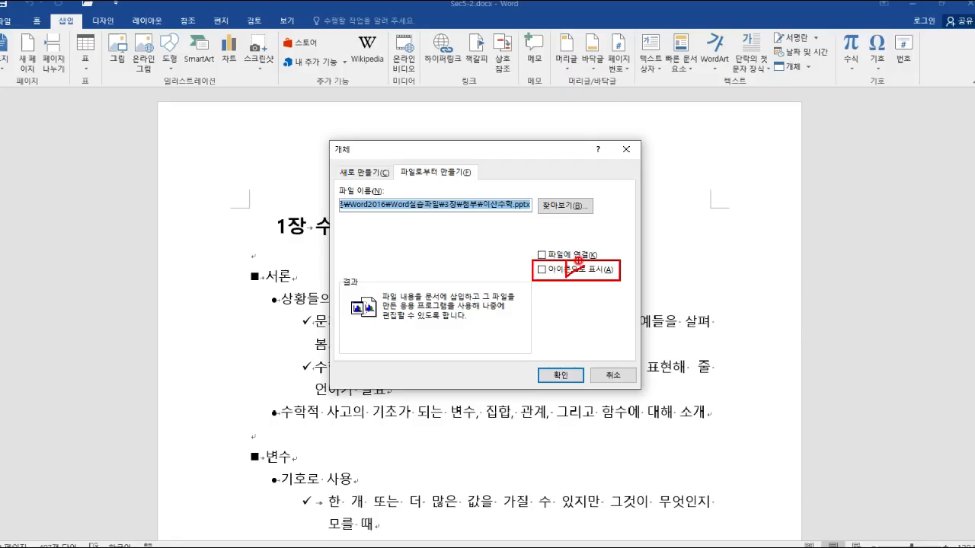
{"action": "left_click", "coordinate": [543, 268]}
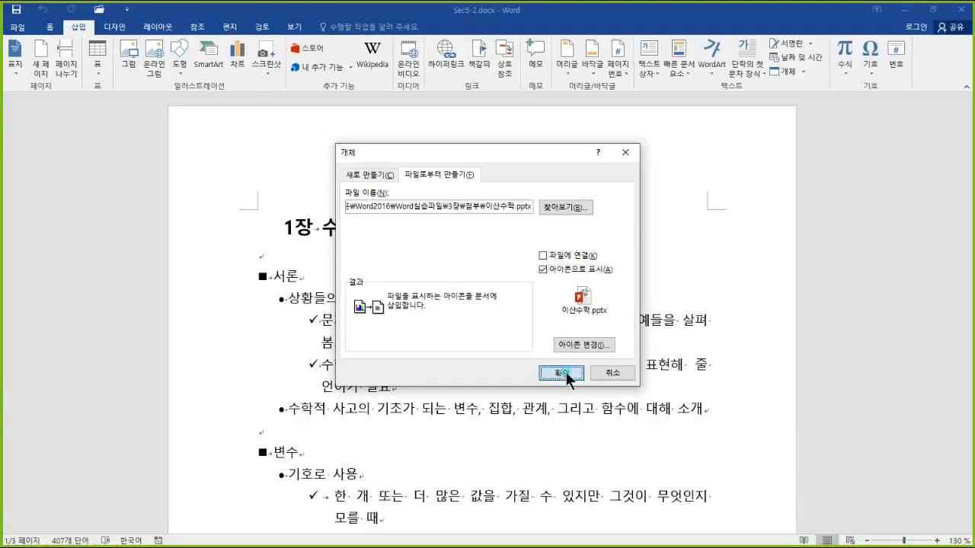
{"action": "left_click", "coordinate": [573, 457]}
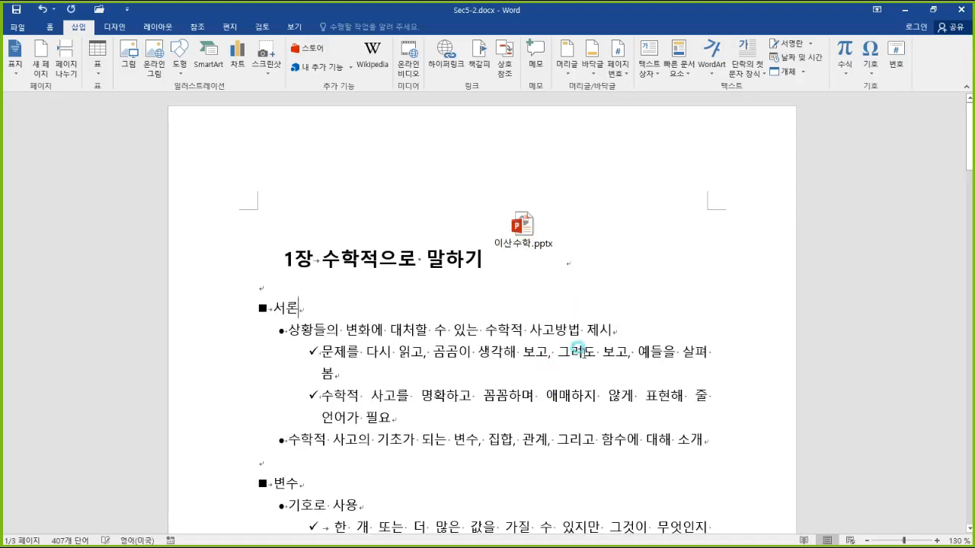
Open the embedded presentation from its icon beside the title to view it, and return to the document text
{"action": "left_click", "coordinate": [542, 326]}
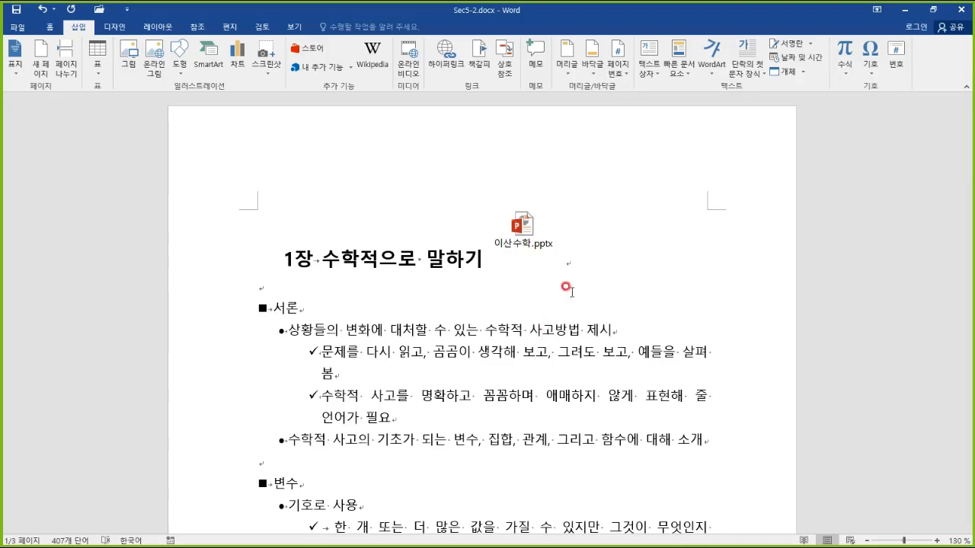
{"action": "double_click", "coordinate": [525, 226]}
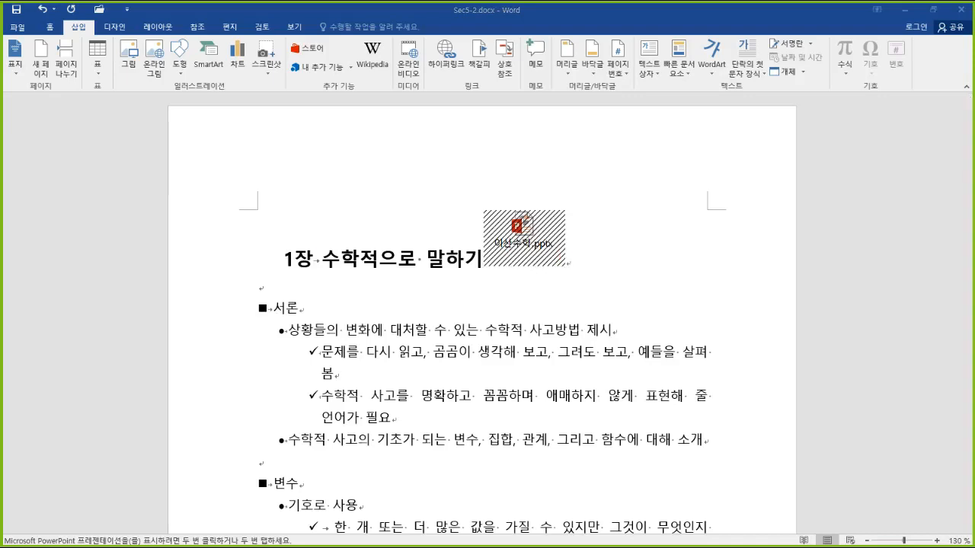
{"action": "left_click", "coordinate": [621, 288]}
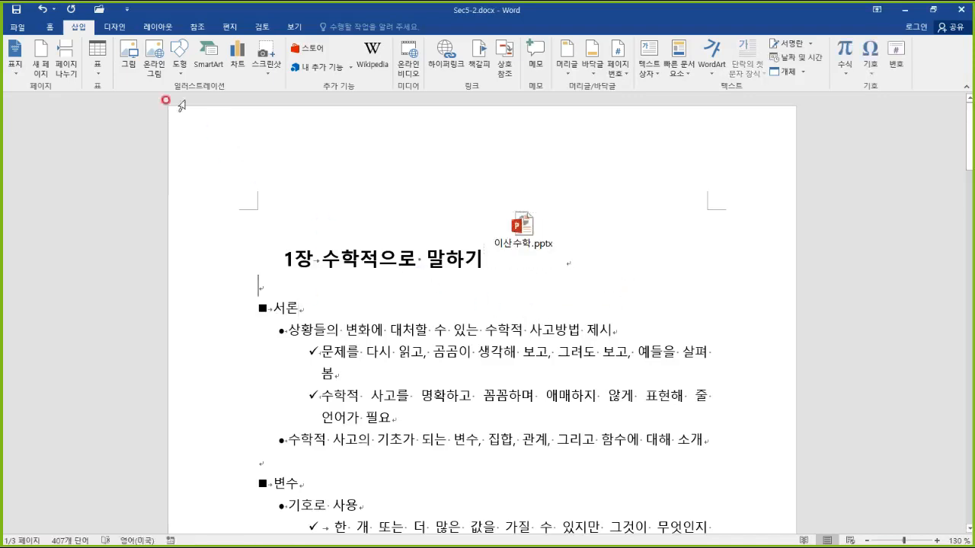
Open the document Sec5-3.docx from the 3장 practice folder
{"action": "left_click", "coordinate": [99, 10]}
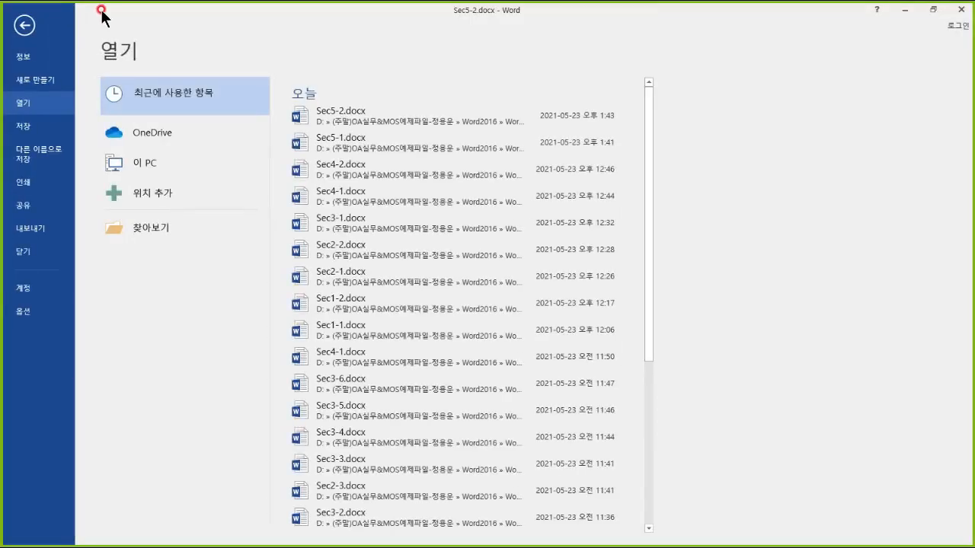
{"action": "left_click", "coordinate": [162, 225]}
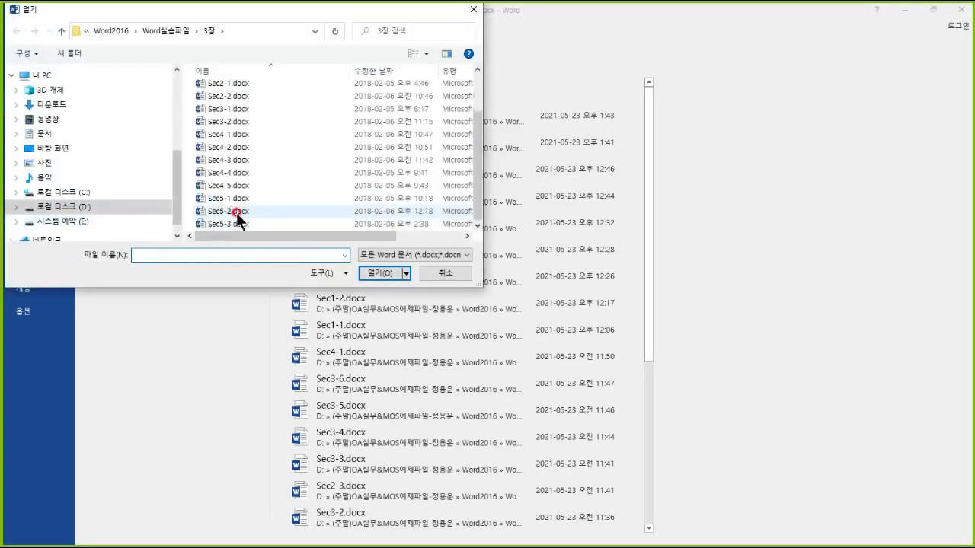
{"action": "left_click", "coordinate": [235, 224]}
{"action": "left_click_drag", "start_coordinate": [193, 212], "coordinate": [348, 242]}
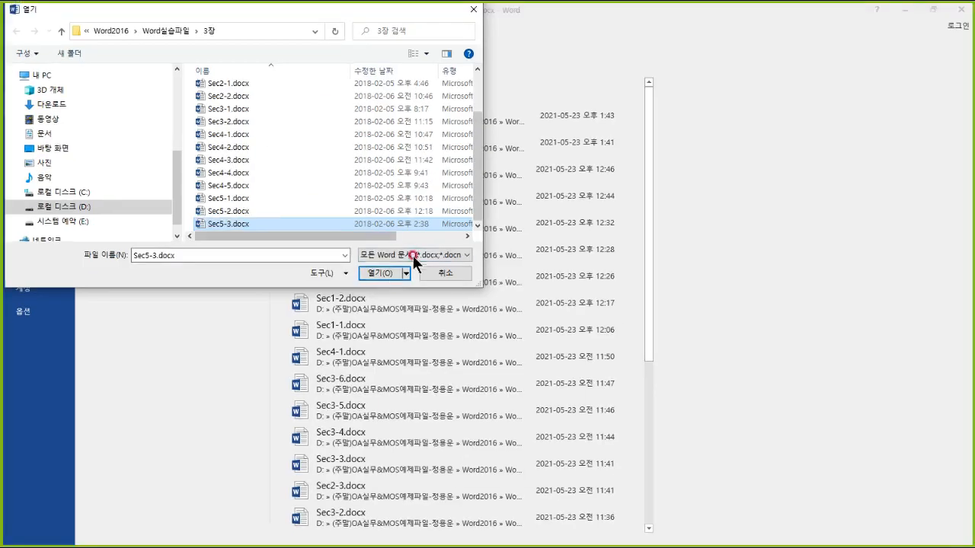
{"action": "left_click", "coordinate": [573, 323]}
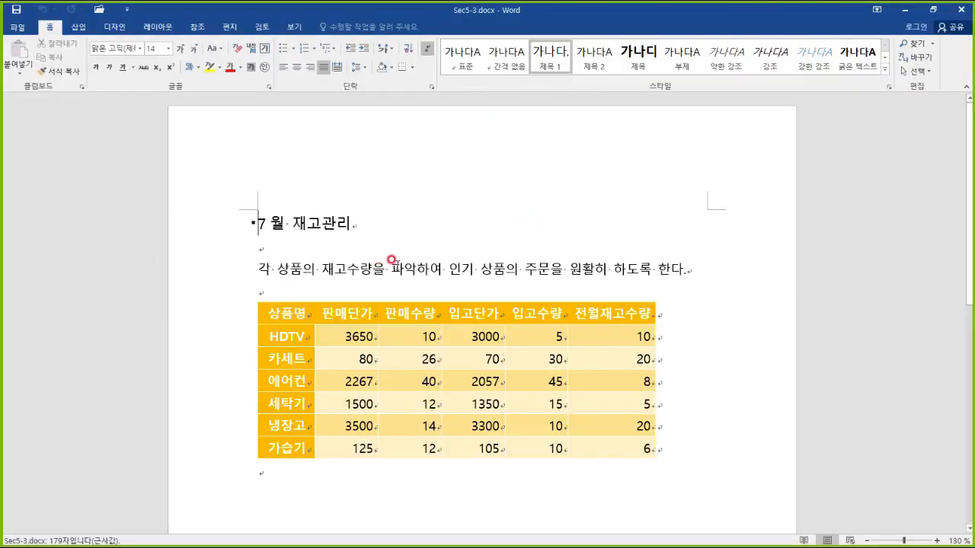
Place the cursor in the empty paragraph directly below the inventory table
{"action": "left_click", "coordinate": [391, 260]}
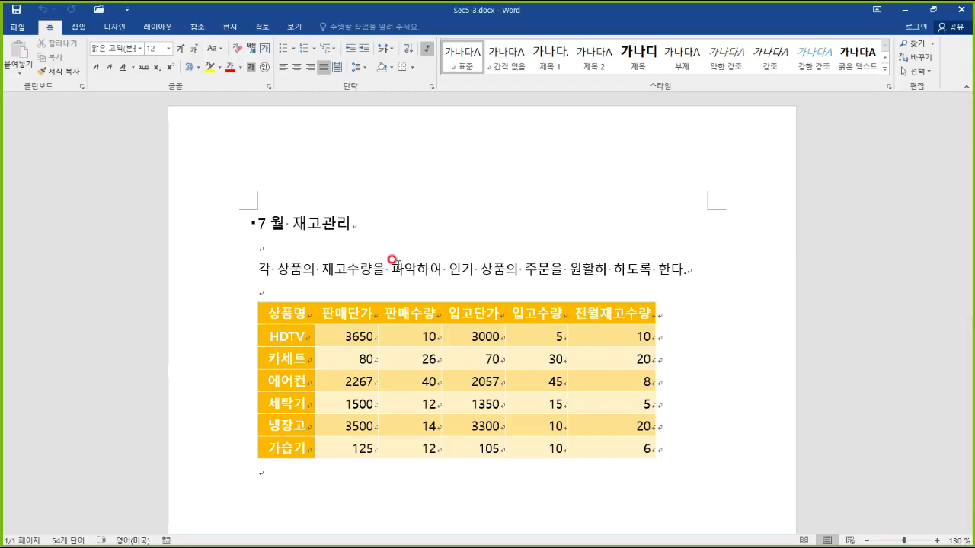
{"action": "scroll", "coordinate": [391, 259], "scroll_direction": "down", "scroll_amount": 3}
{"action": "left_click", "coordinate": [283, 342]}
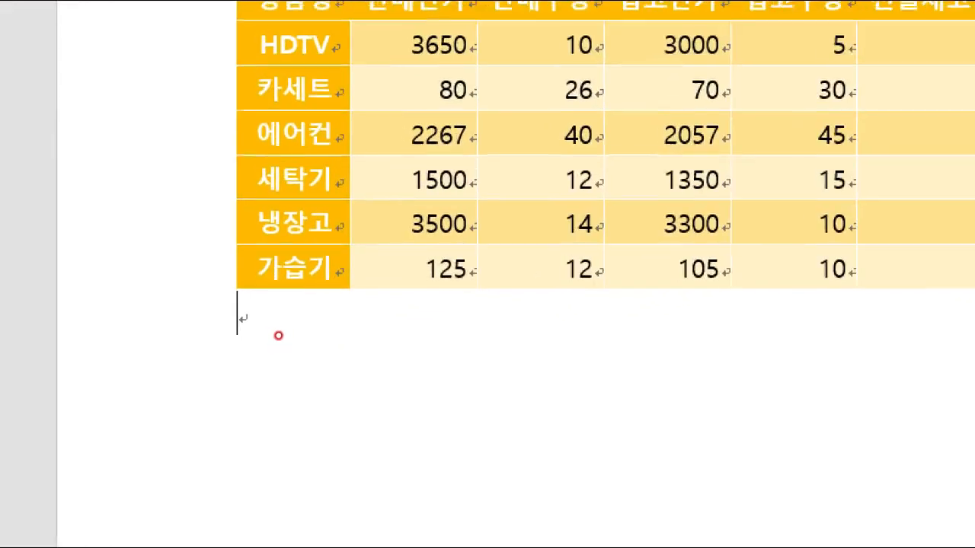
{"action": "mouse_move", "coordinate": [221, 293]}
{"action": "left_mouse_down"}
{"action": "mouse_move", "coordinate": [288, 310]}
{"action": "mouse_move", "coordinate": [303, 297]}
{"action": "left_mouse_up"}
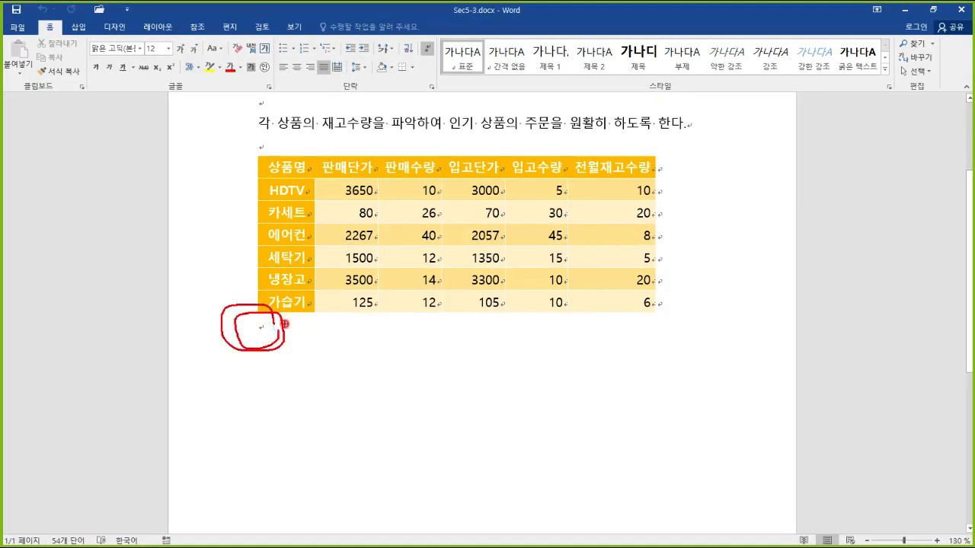
Insert a new Microsoft Graph 차트 object below the inventory table
{"action": "left_click", "coordinate": [79, 27]}
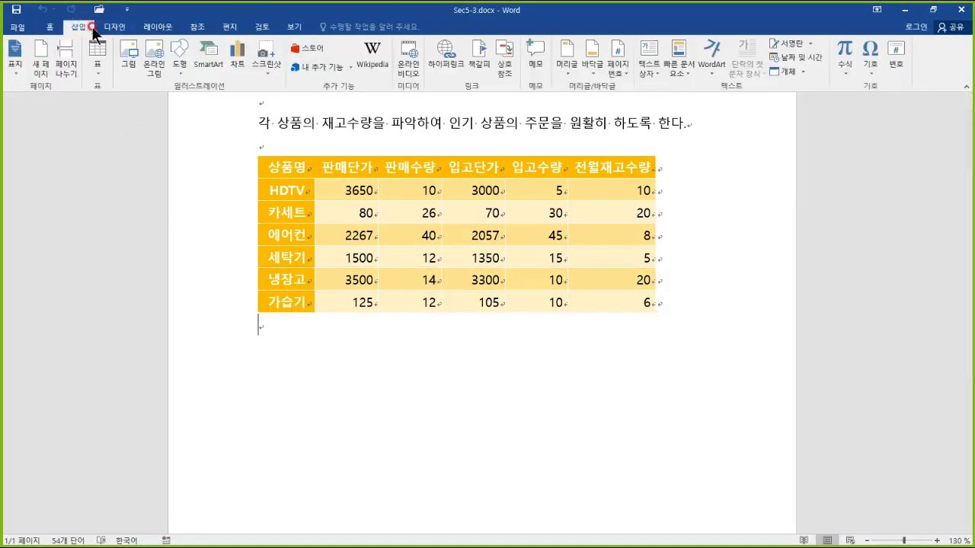
{"action": "left_click", "coordinate": [780, 68]}
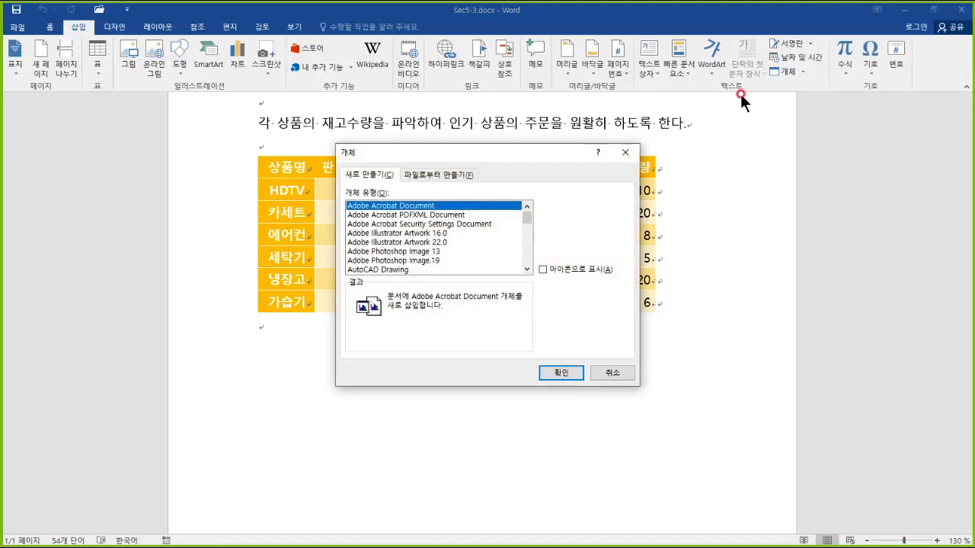
{"action": "scroll", "coordinate": [477, 245], "scroll_direction": "down", "scroll_amount": 2}
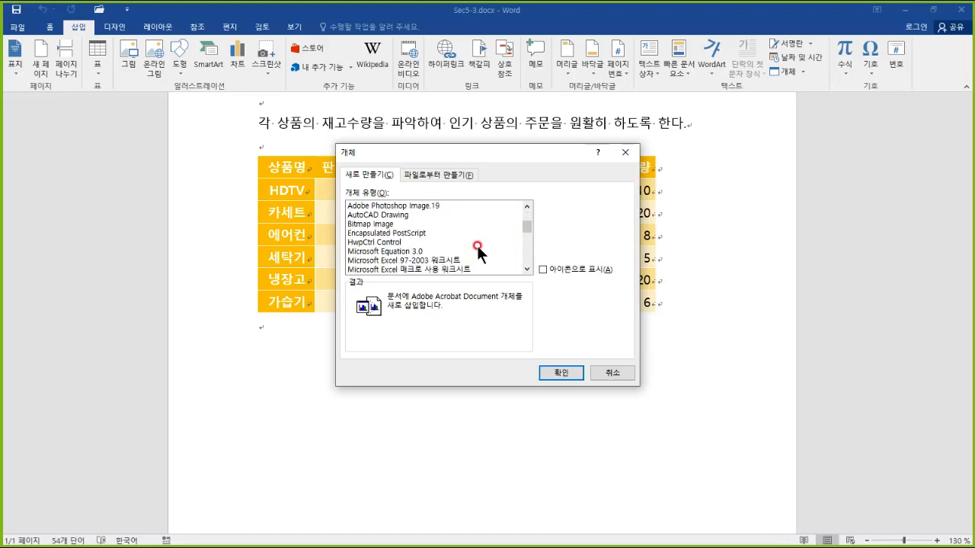
{"action": "scroll", "coordinate": [477, 245], "scroll_direction": "down", "scroll_amount": 1}
{"action": "scroll", "coordinate": [475, 244], "scroll_direction": "down", "scroll_amount": 1}
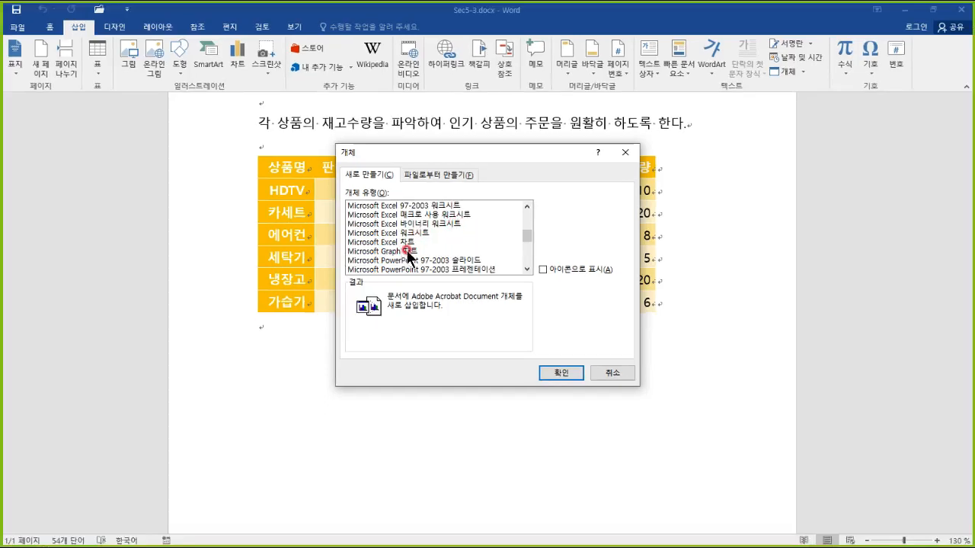
{"action": "left_click", "coordinate": [440, 241]}
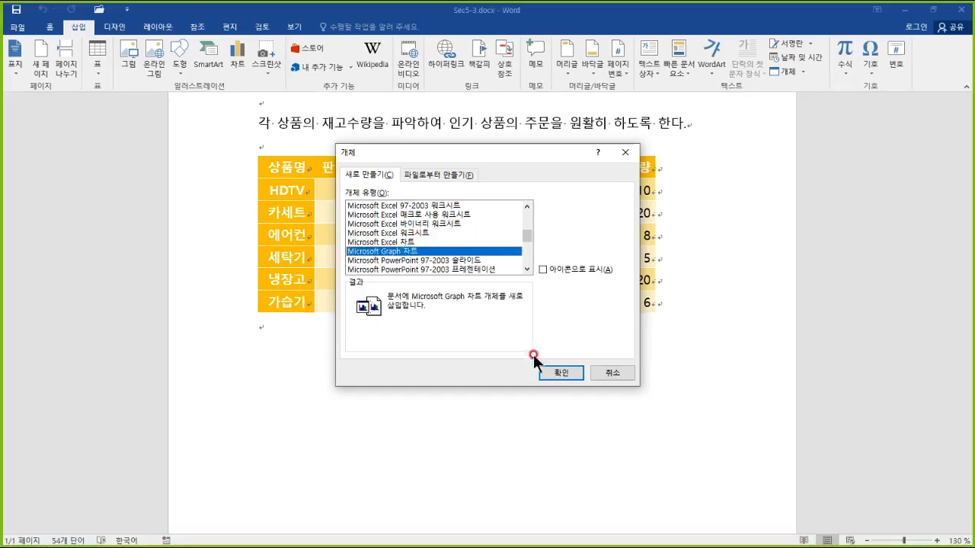
{"action": "left_click", "coordinate": [559, 370]}
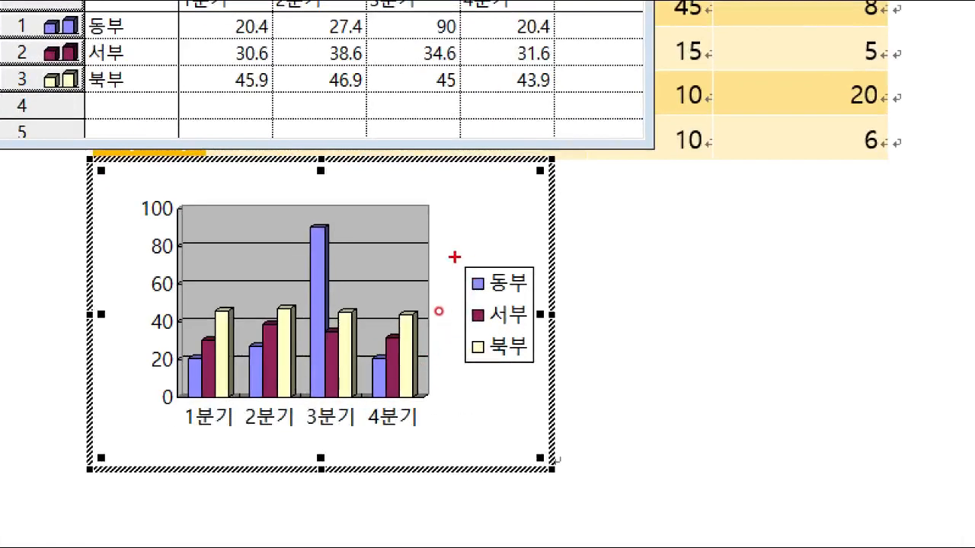
{"action": "left_click_drag", "start_coordinate": [455, 258], "coordinate": [543, 375]}
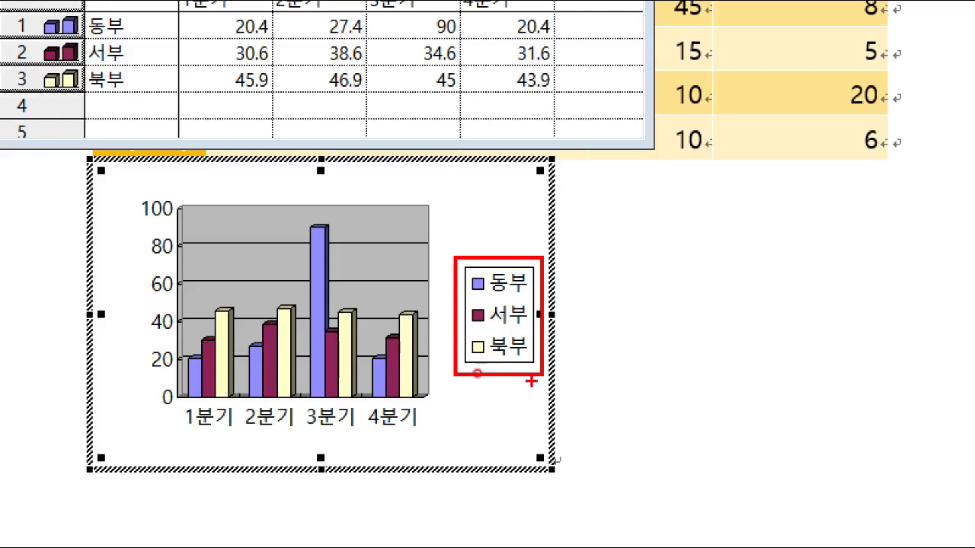
{"action": "mouse_move", "coordinate": [552, 283]}
{"action": "left_mouse_down"}
{"action": "mouse_move", "coordinate": [610, 280]}
{"action": "mouse_move", "coordinate": [627, 326]}
{"action": "mouse_move", "coordinate": [648, 249]}
{"action": "left_mouse_up"}
{"action": "left_click_drag", "start_coordinate": [621, 295], "coordinate": [689, 288]}
{"action": "mouse_move", "coordinate": [691, 263]}
{"action": "left_mouse_down"}
{"action": "mouse_move", "coordinate": [690, 329]}
{"action": "mouse_move", "coordinate": [676, 332]}
{"action": "left_mouse_up"}
{"action": "left_click_drag", "start_coordinate": [647, 327], "coordinate": [676, 333]}
{"action": "left_click_drag", "start_coordinate": [707, 278], "coordinate": [745, 336]}
{"action": "left_click_drag", "start_coordinate": [743, 306], "coordinate": [783, 308]}
{"action": "left_click_drag", "start_coordinate": [778, 301], "coordinate": [788, 341]}
{"action": "left_click_drag", "start_coordinate": [328, 253], "coordinate": [369, 213]}
{"action": "left_click_drag", "start_coordinate": [355, 302], "coordinate": [387, 276]}
{"action": "left_click_drag", "start_coordinate": [387, 337], "coordinate": [413, 271]}
{"action": "mouse_move", "coordinate": [382, 199]}
{"action": "left_mouse_down"}
{"action": "mouse_move", "coordinate": [412, 204]}
{"action": "mouse_move", "coordinate": [401, 253]}
{"action": "left_mouse_up"}
{"action": "left_click_drag", "start_coordinate": [412, 238], "coordinate": [461, 246]}
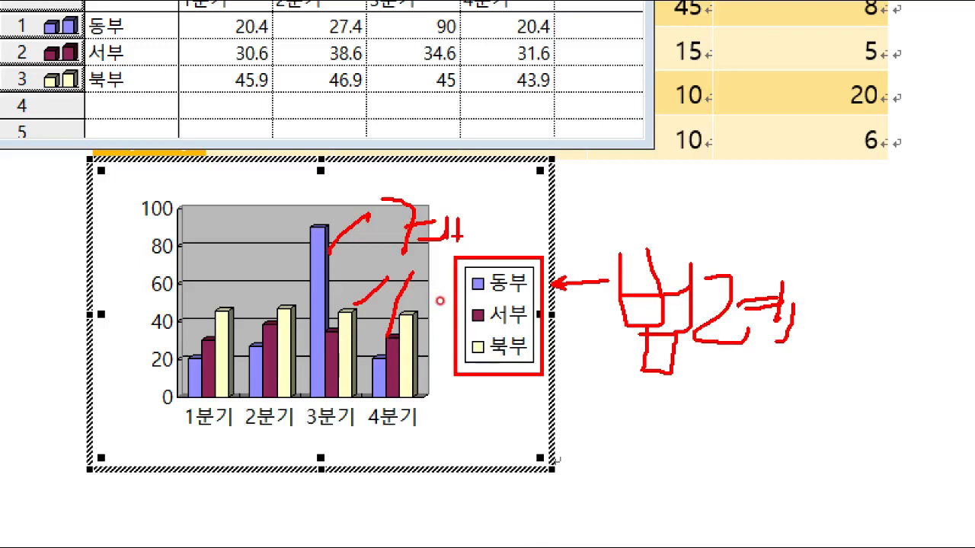
{"action": "key", "text": "Escape"}
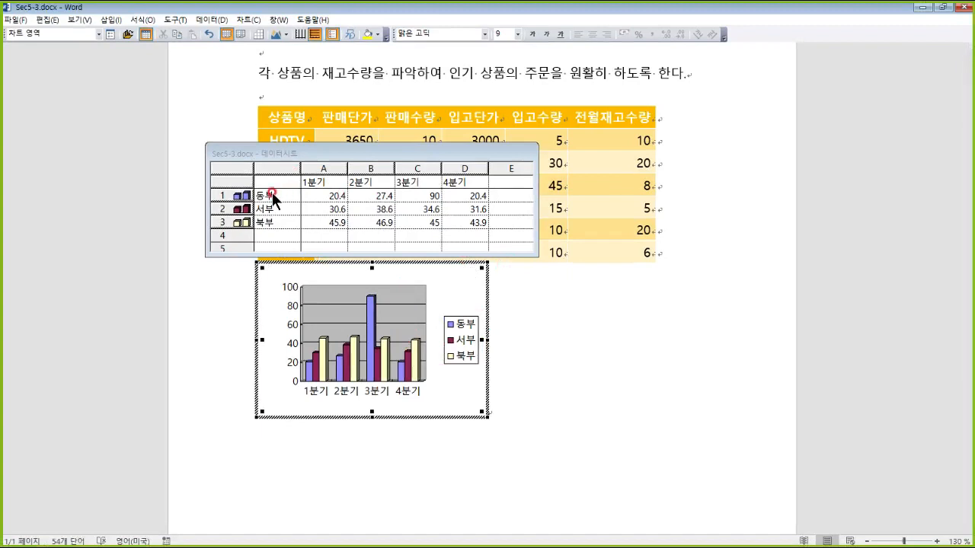
Replace the first row label 동부 in the chart's datasheet with 상품명
{"action": "left_click", "coordinate": [272, 195]}
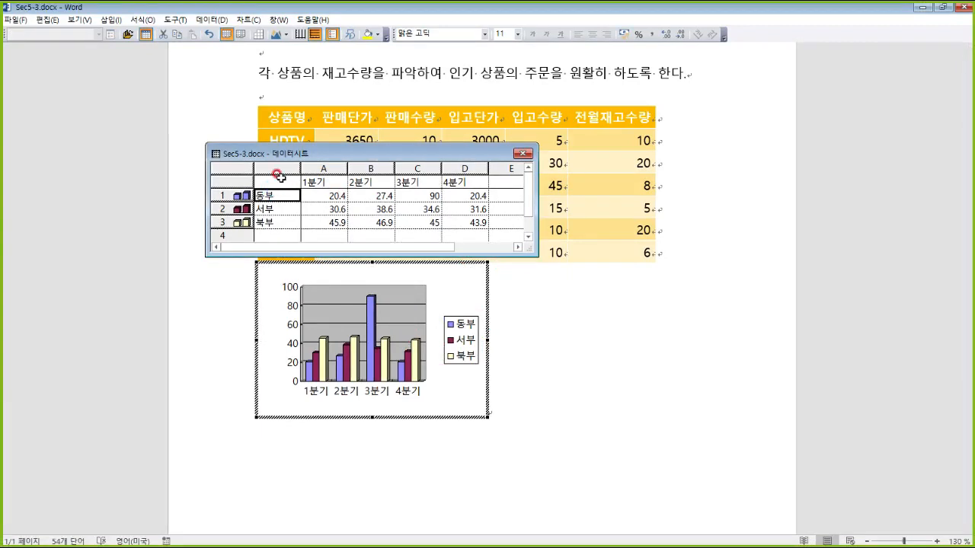
{"action": "type", "text": "tkdvna"}
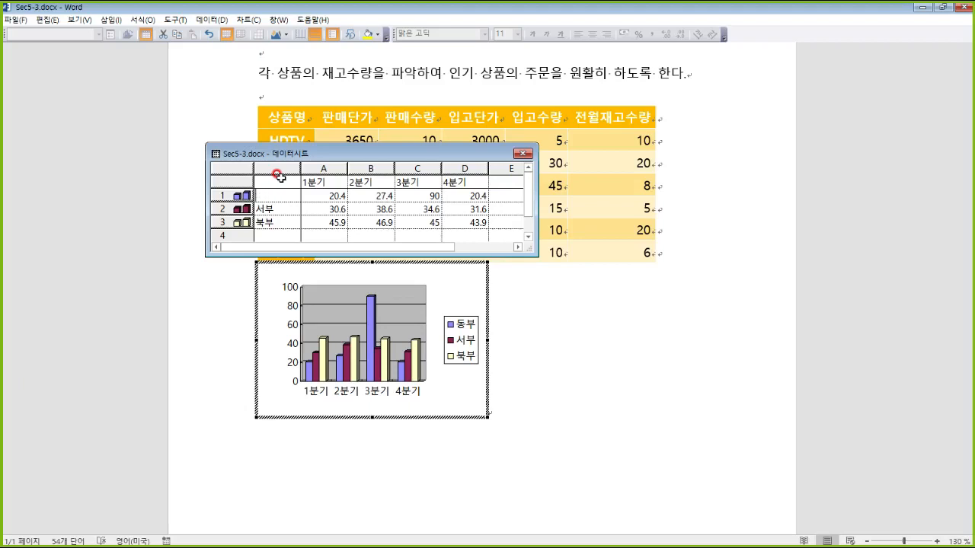
{"action": "type", "text": "aud"}
{"action": "left_click", "coordinate": [324, 196]}
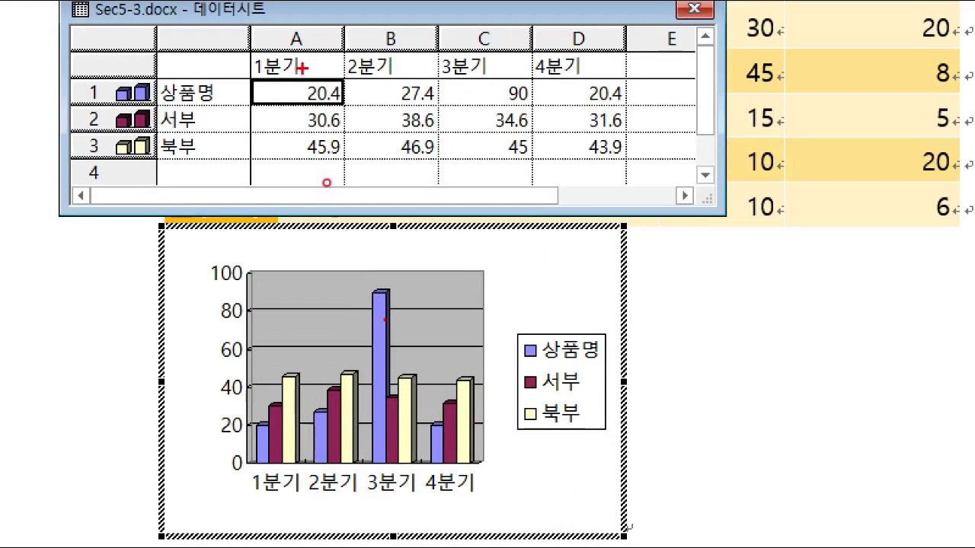
{"action": "left_click_drag", "start_coordinate": [379, 67], "coordinate": [390, 67]}
{"action": "left_click", "coordinate": [497, 70]}
{"action": "left_click", "coordinate": [568, 69]}
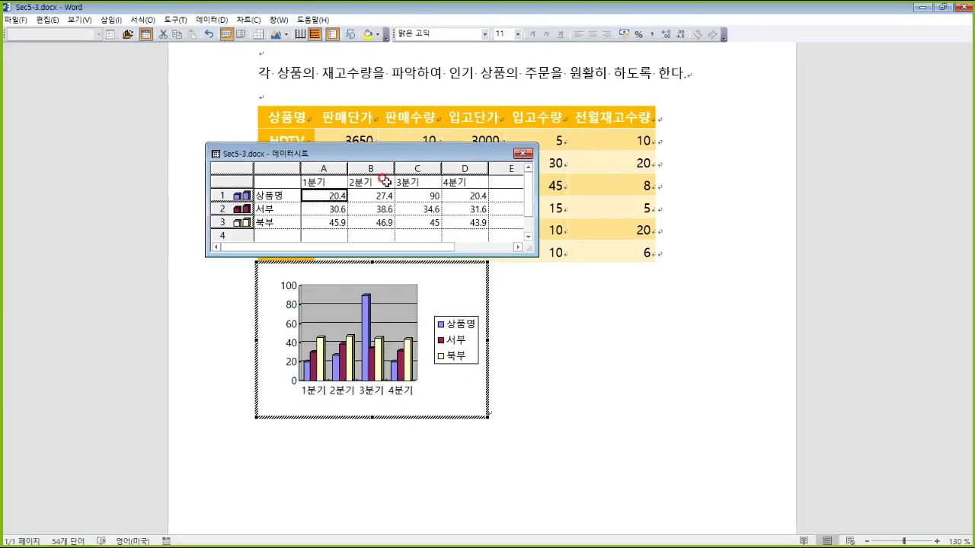
Set the datasheet headings of columns A and B to 판매 수량 and 입고 수량
{"action": "left_click", "coordinate": [276, 64]}
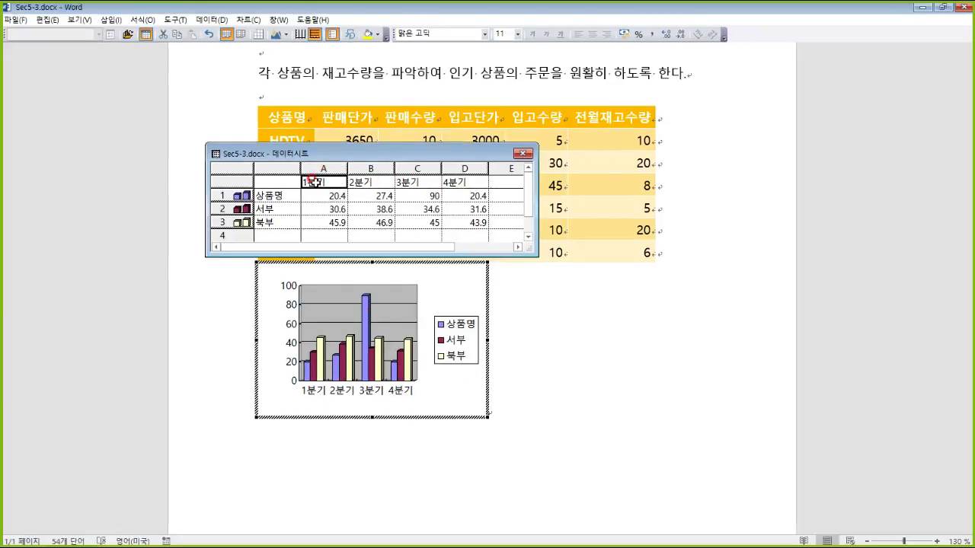
{"action": "type", "text": "판매수량"}
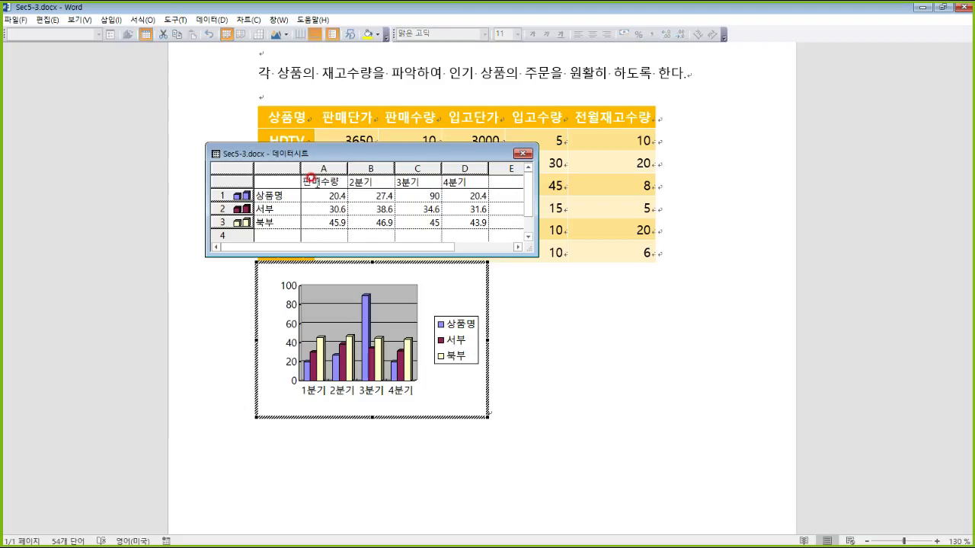
{"action": "left_click", "coordinate": [314, 182]}
{"action": "double_click", "coordinate": [311, 178]}
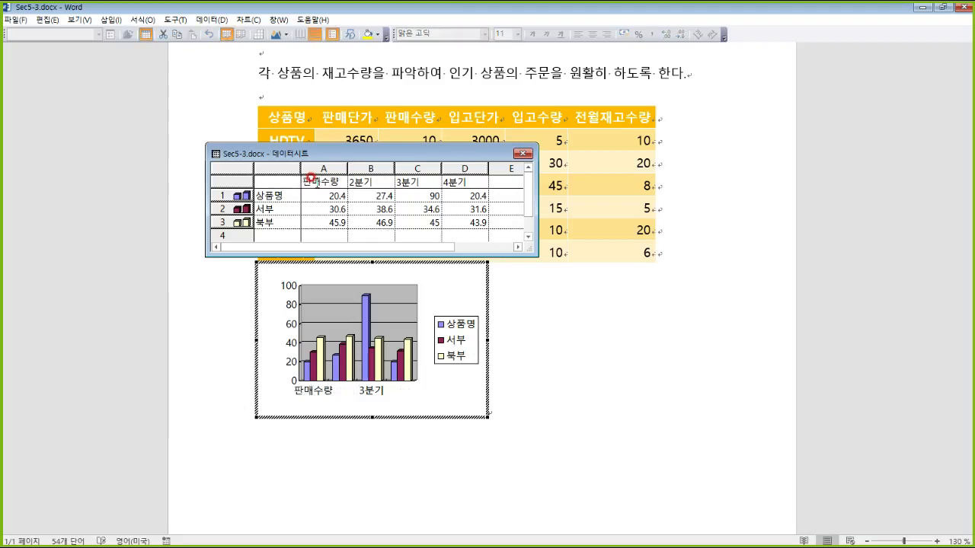
{"action": "key", "text": "Tab"}
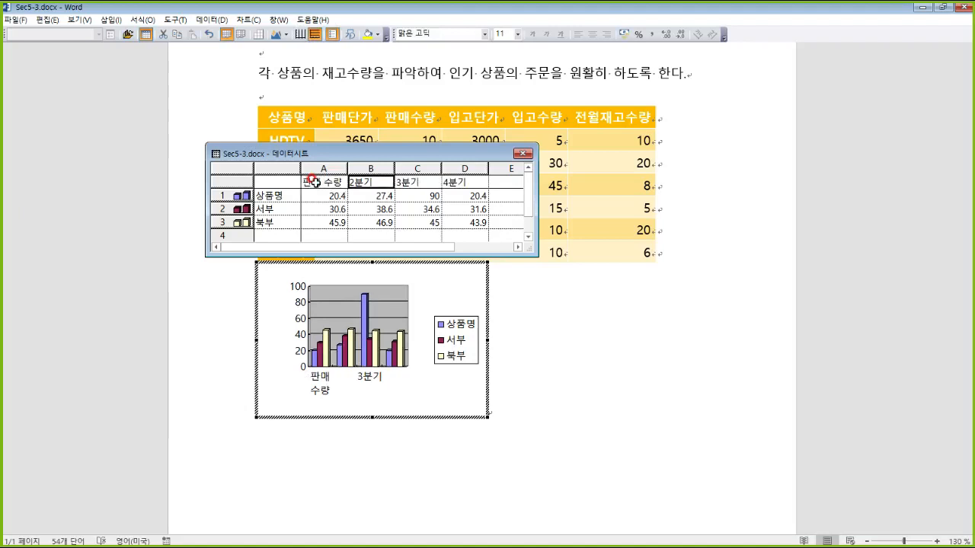
{"action": "type", "text": "입고 수량"}
{"action": "key", "text": "Return"}
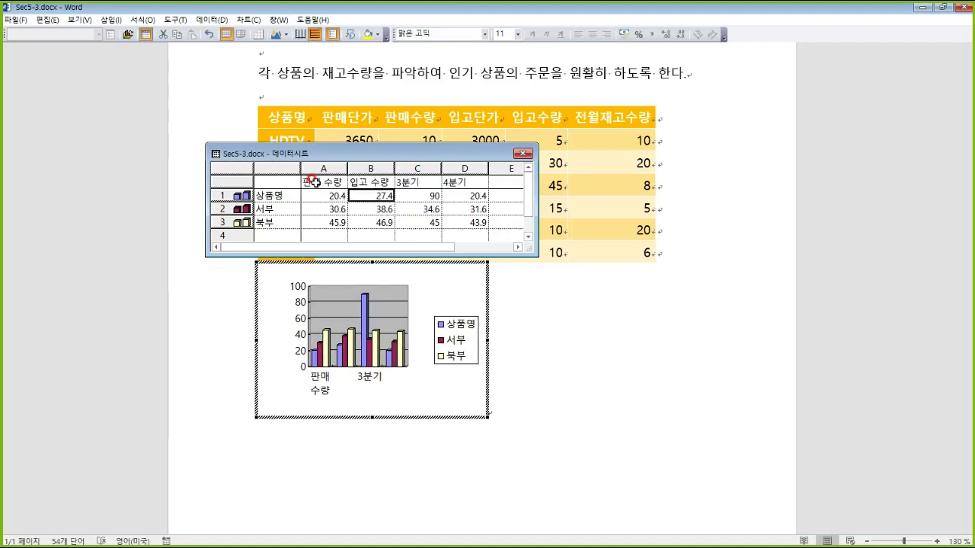
Return to the document, then reopen the chart for editing and move its datasheet over the inventory table
{"action": "left_click", "coordinate": [328, 221]}
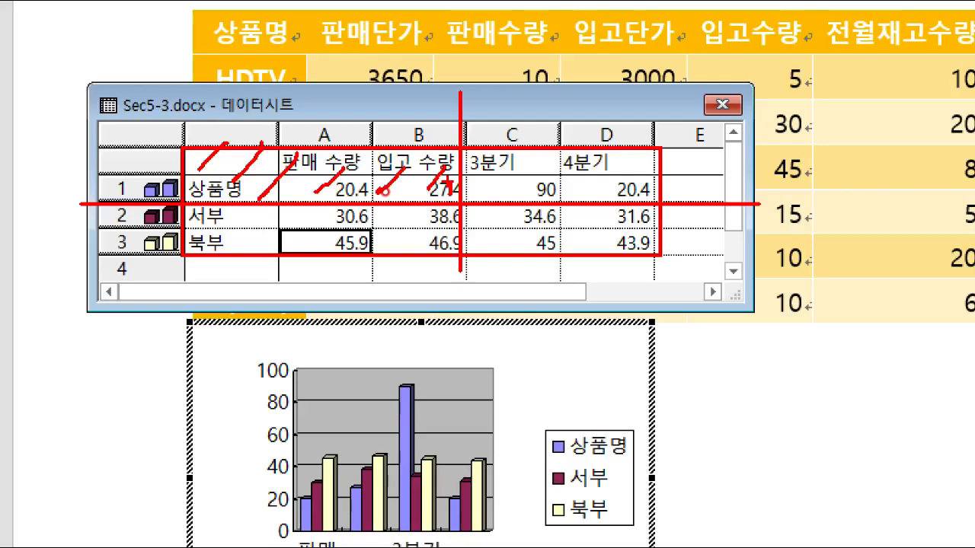
{"action": "left_click", "coordinate": [645, 536]}
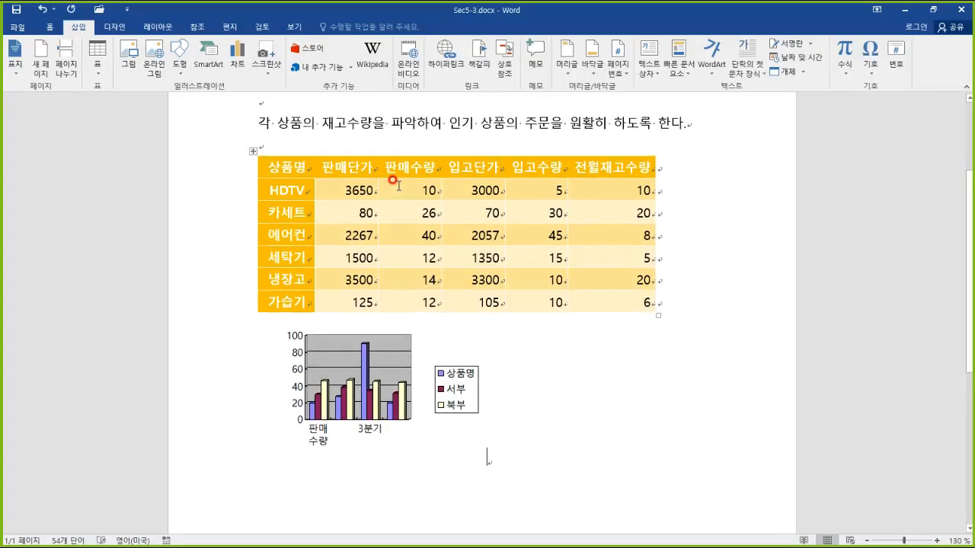
{"action": "left_click", "coordinate": [457, 323]}
{"action": "right_click", "coordinate": [456, 323]}
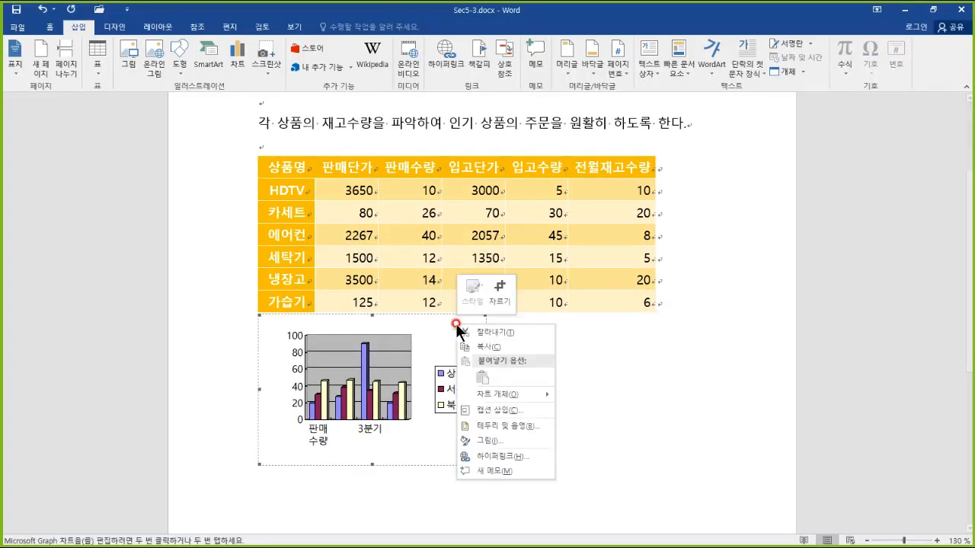
{"action": "double_click", "coordinate": [464, 321]}
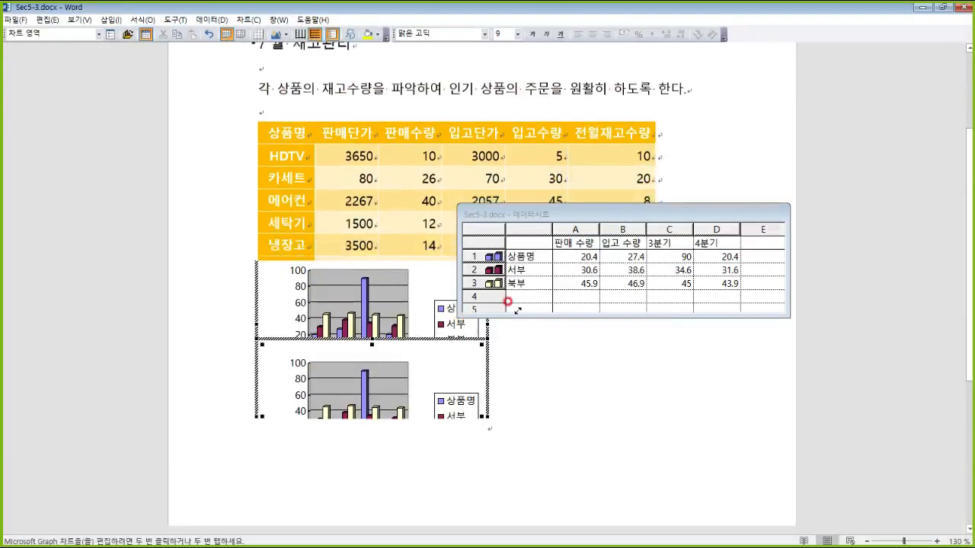
{"action": "left_click_drag", "start_coordinate": [590, 208], "coordinate": [350, 132]}
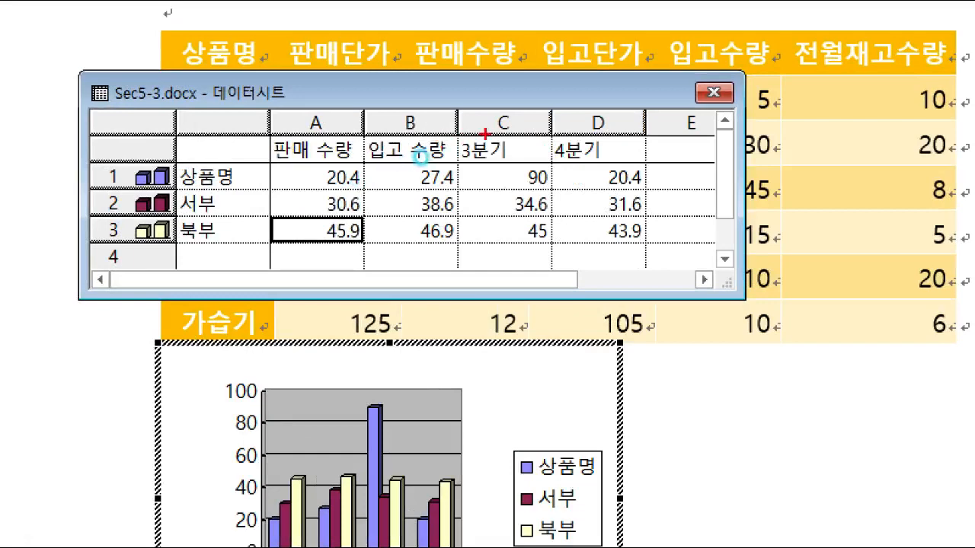
Clear the contents of the 3분기 and 4분기 columns in the datasheet, including their headings
{"action": "left_click_drag", "start_coordinate": [463, 153], "coordinate": [622, 235]}
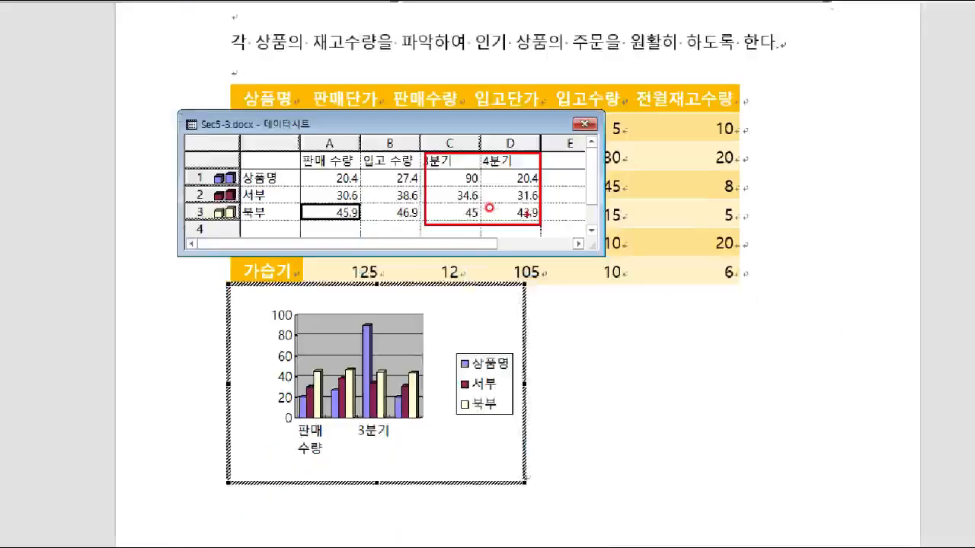
{"action": "left_click_drag", "start_coordinate": [445, 158], "coordinate": [466, 202]}
{"action": "key", "text": "Delete"}
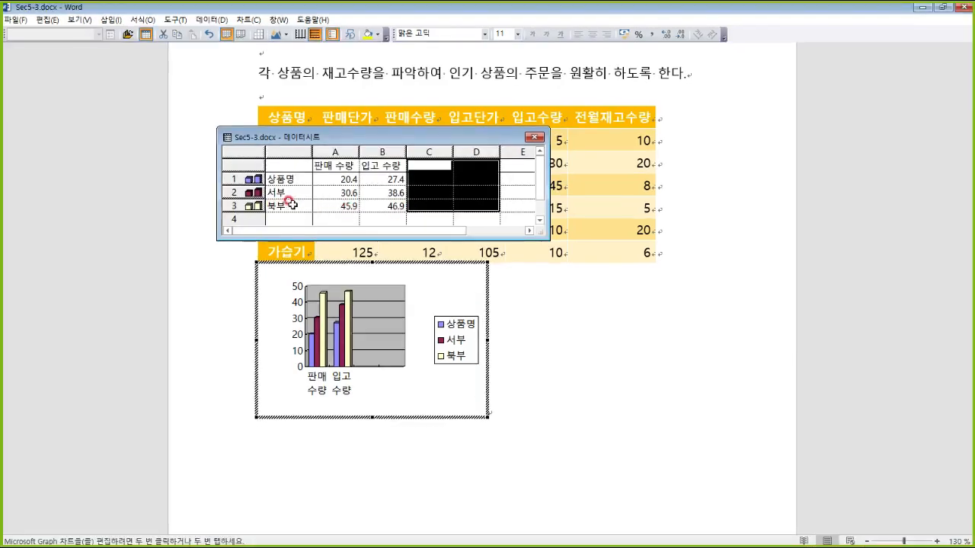
Try to remove the 서부 and 북부 series by clearing only their cell contents
{"action": "left_click_drag", "start_coordinate": [285, 192], "coordinate": [390, 205]}
{"action": "key", "text": "Delete"}
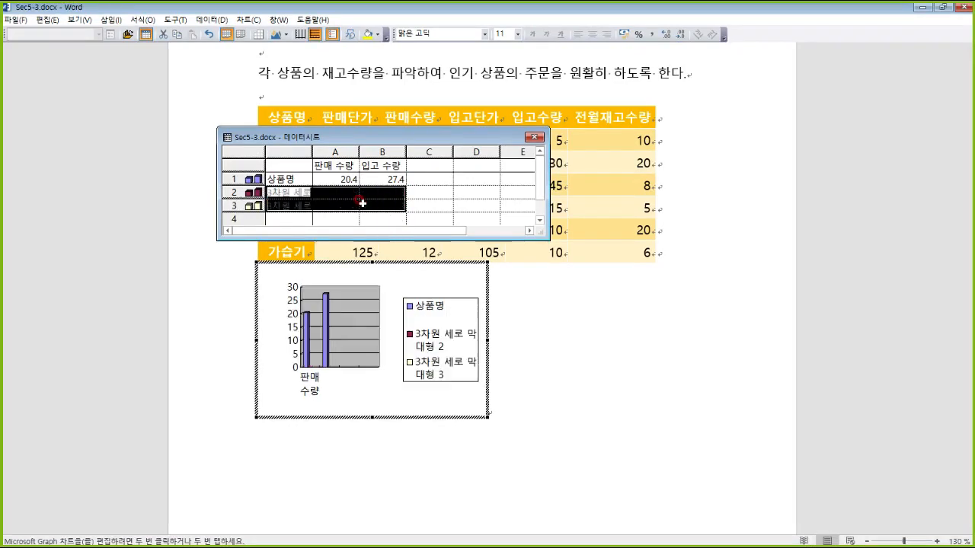
{"action": "left_click", "coordinate": [425, 204]}
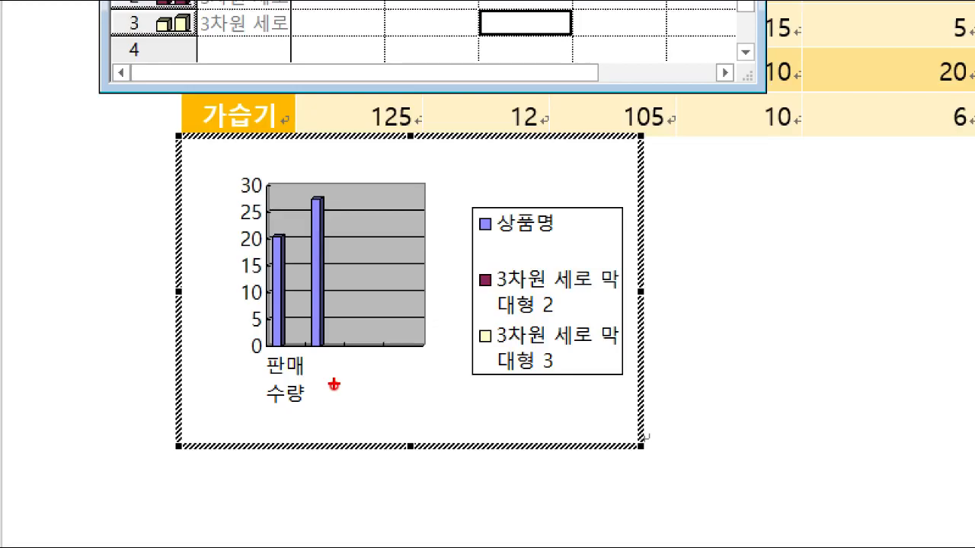
{"action": "left_click", "coordinate": [407, 204]}
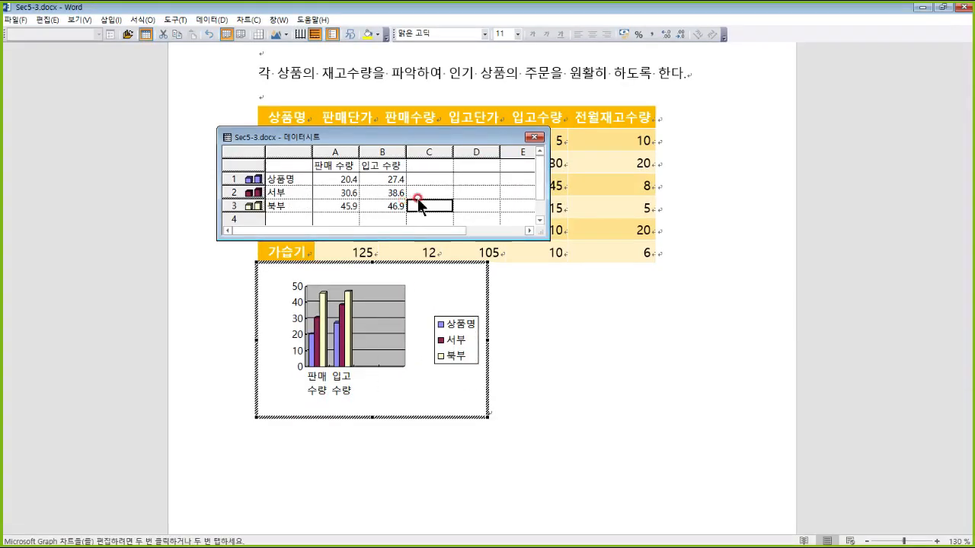
Delete the whole columns C and D from the datasheet
{"action": "left_click", "coordinate": [423, 184]}
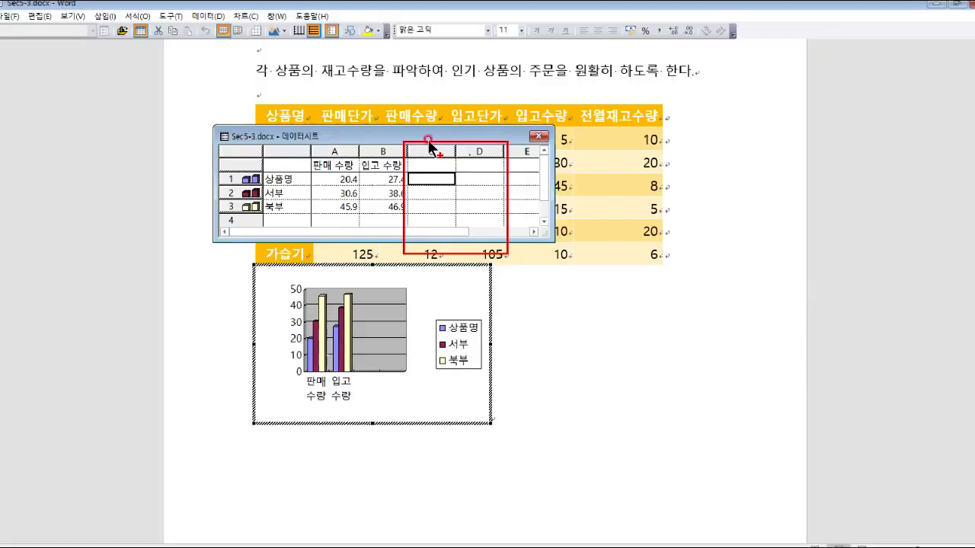
{"action": "left_click_drag", "start_coordinate": [510, 126], "coordinate": [618, 123]}
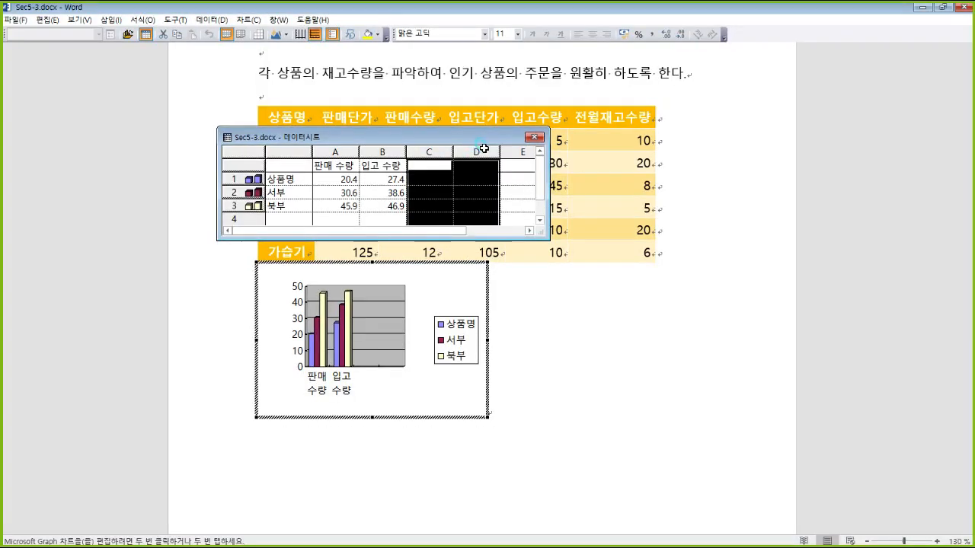
{"action": "right_click", "coordinate": [482, 147]}
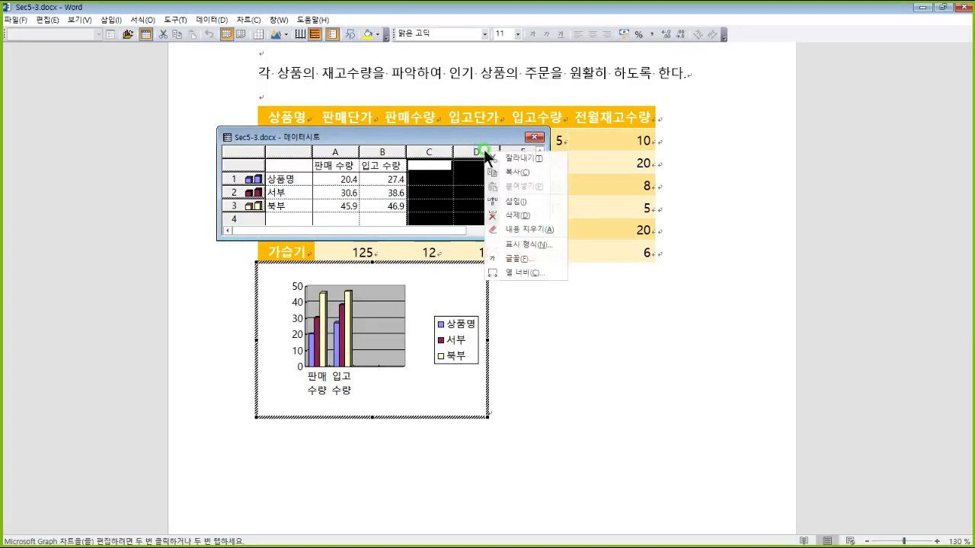
{"action": "left_click", "coordinate": [521, 216]}
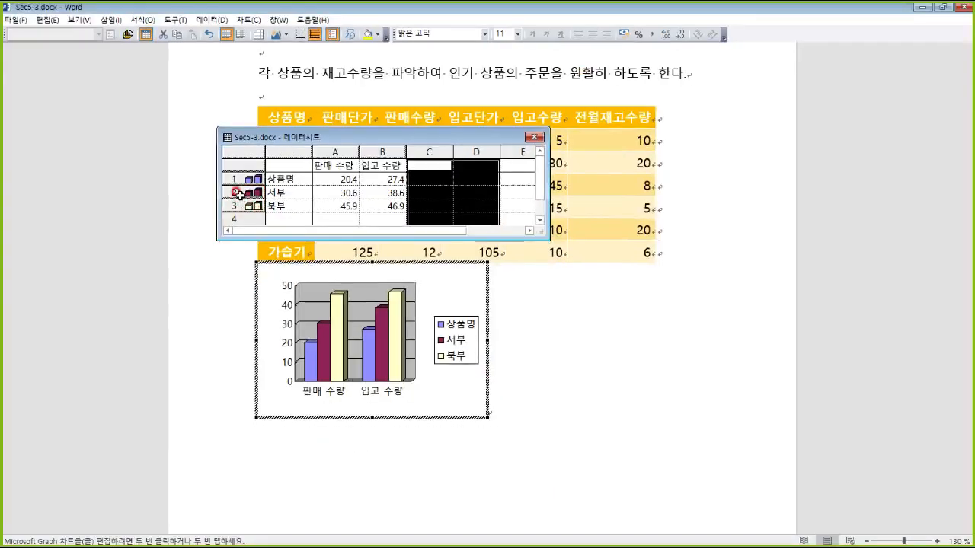
Delete the entire 서부 and 북부 rows from the datasheet
{"action": "left_click_drag", "start_coordinate": [237, 192], "coordinate": [242, 205]}
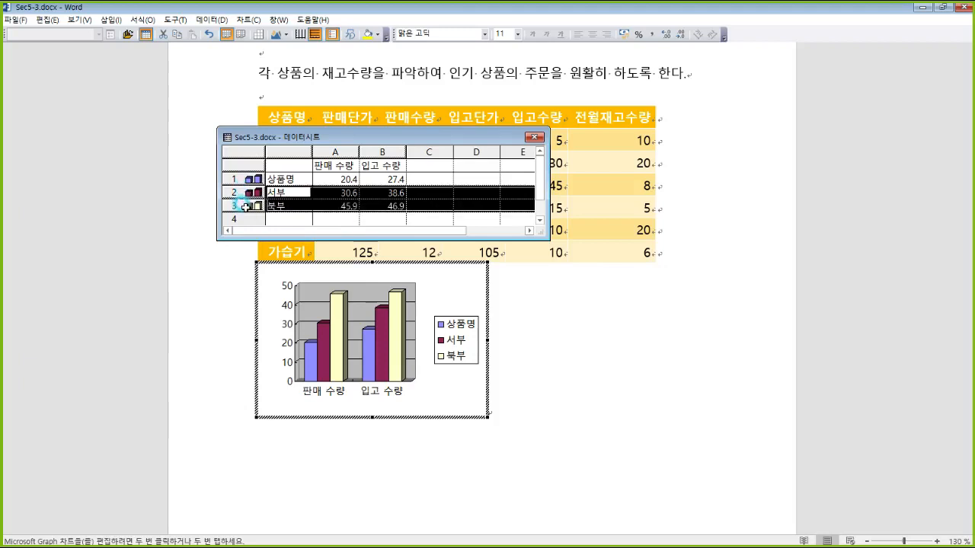
{"action": "right_click", "coordinate": [245, 204]}
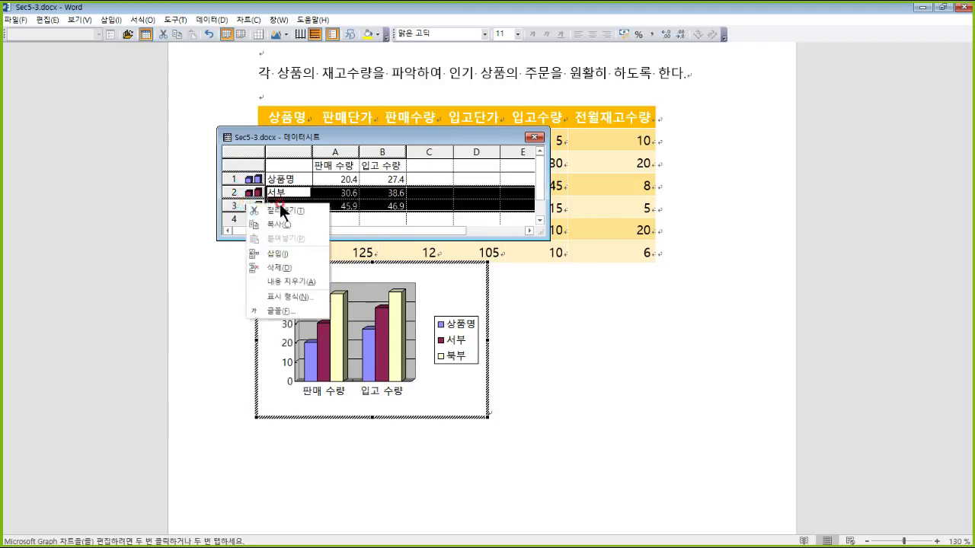
{"action": "left_click", "coordinate": [293, 264]}
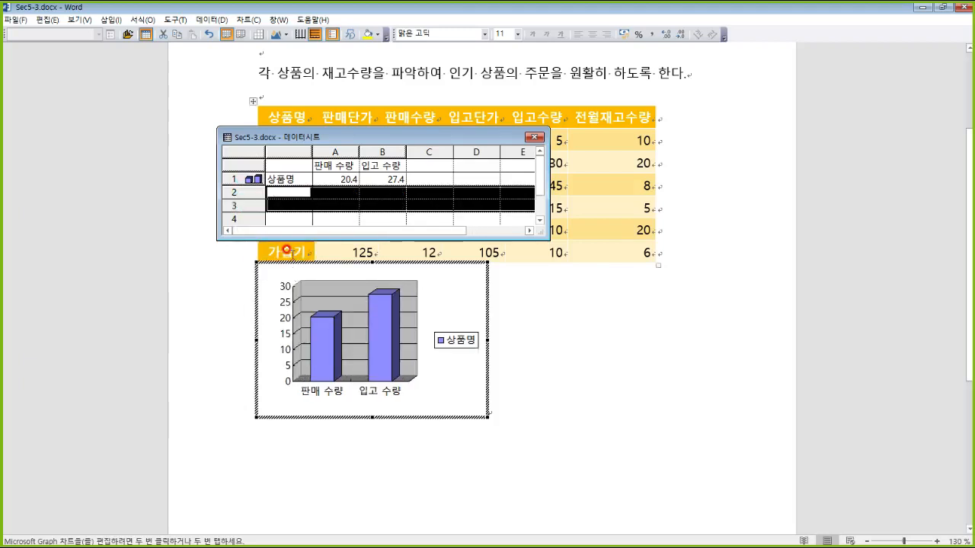
{"action": "left_click", "coordinate": [422, 191]}
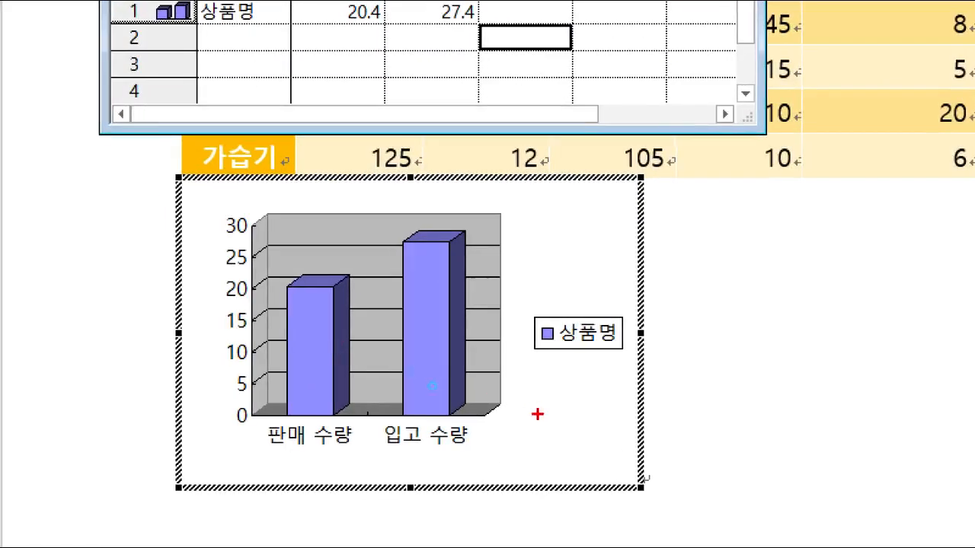
{"action": "left_click_drag", "start_coordinate": [436, 382], "coordinate": [246, 342]}
{"action": "mouse_move", "coordinate": [159, 337]}
{"action": "left_mouse_down"}
{"action": "mouse_move", "coordinate": [522, 181]}
{"action": "mouse_move", "coordinate": [524, 409]}
{"action": "left_mouse_up"}
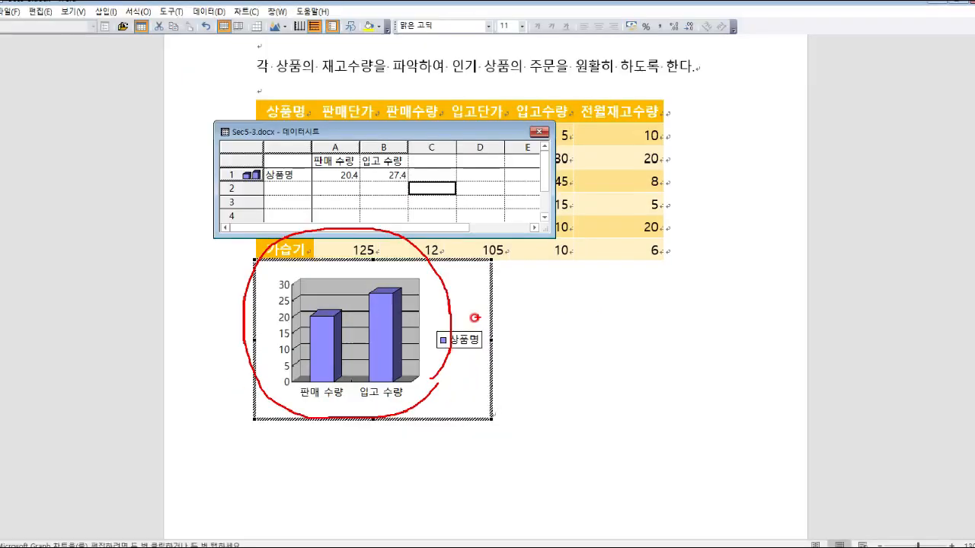
{"action": "key", "text": "Escape"}
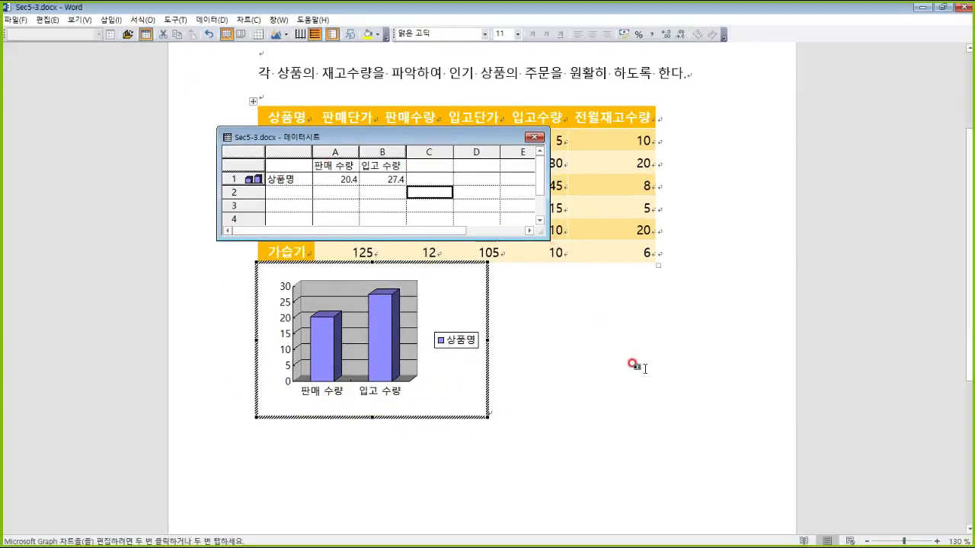
{"action": "mouse_move", "coordinate": [647, 313]}
{"action": "left_mouse_down"}
{"action": "mouse_move", "coordinate": [740, 305]}
{"action": "mouse_move", "coordinate": [749, 355]}
{"action": "left_mouse_up"}
{"action": "key", "text": "Escape"}
Finish editing the chart and return to the document text
{"action": "left_click", "coordinate": [680, 330]}
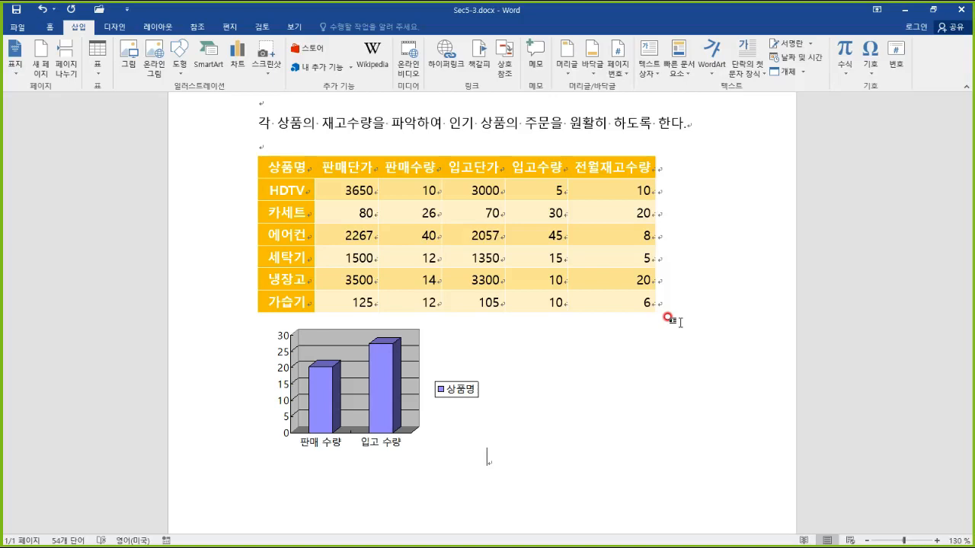
{"action": "scroll", "coordinate": [670, 318], "scroll_direction": "up", "scroll_amount": 1}
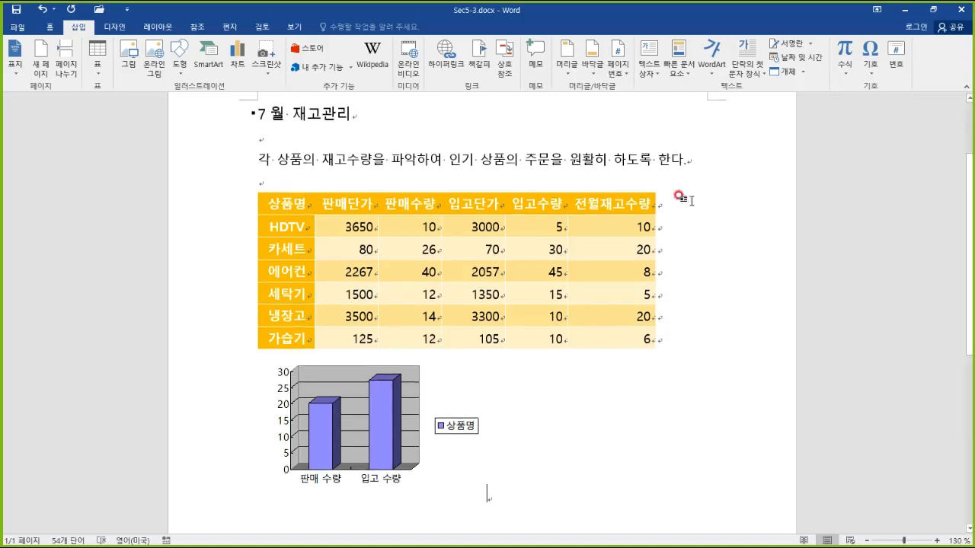
Open Sec1-1.docx from the 4장 practice folder
{"action": "left_click", "coordinate": [102, 14]}
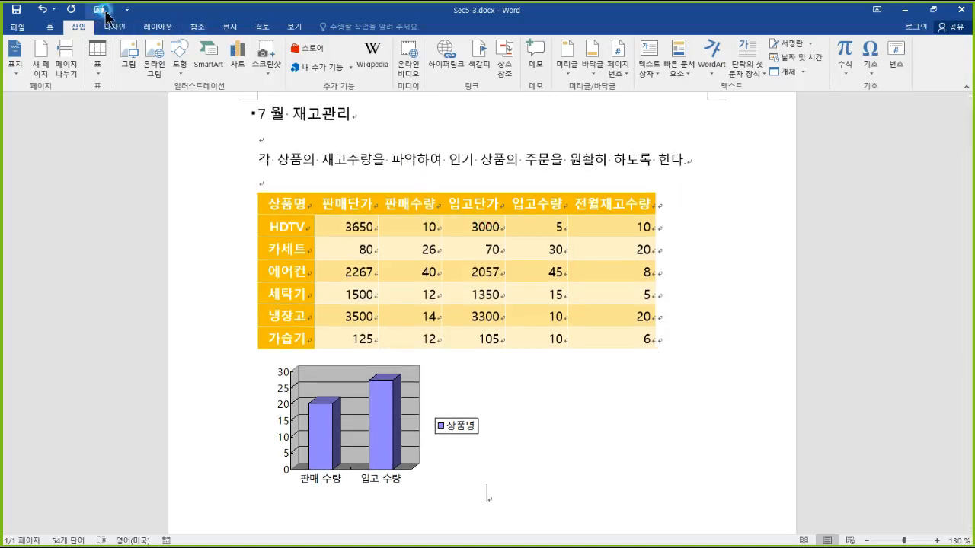
{"action": "left_click", "coordinate": [144, 227]}
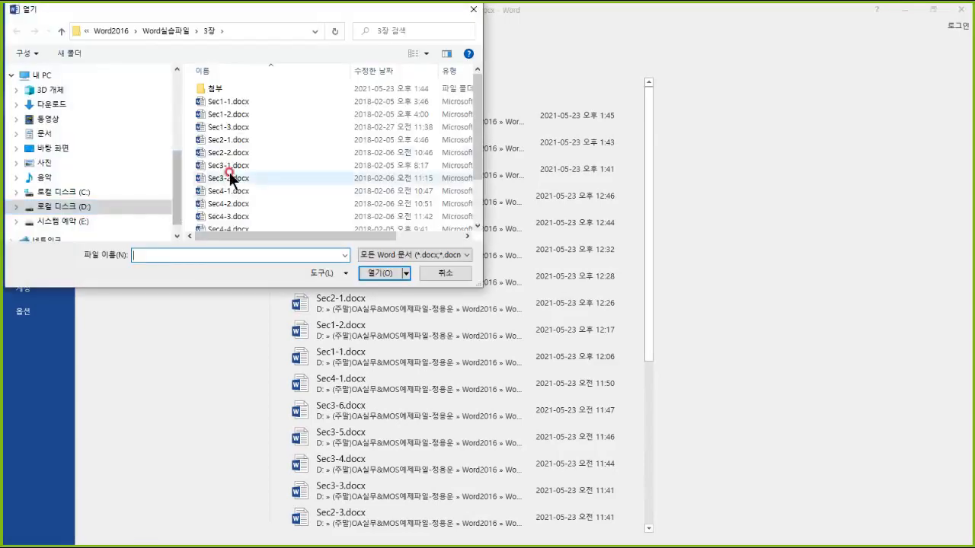
{"action": "left_click", "coordinate": [63, 32]}
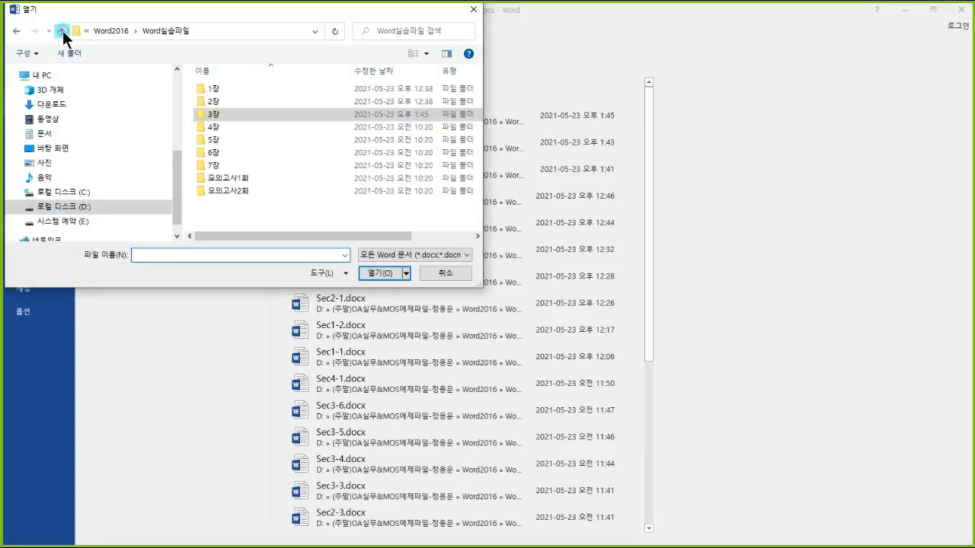
{"action": "left_click", "coordinate": [216, 127]}
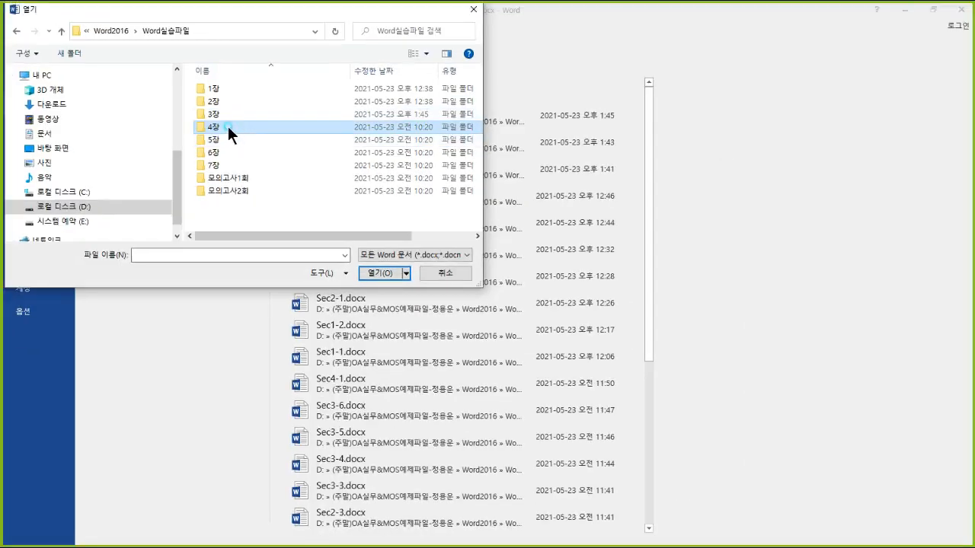
{"action": "double_click", "coordinate": [229, 126]}
{"action": "left_click", "coordinate": [234, 102]}
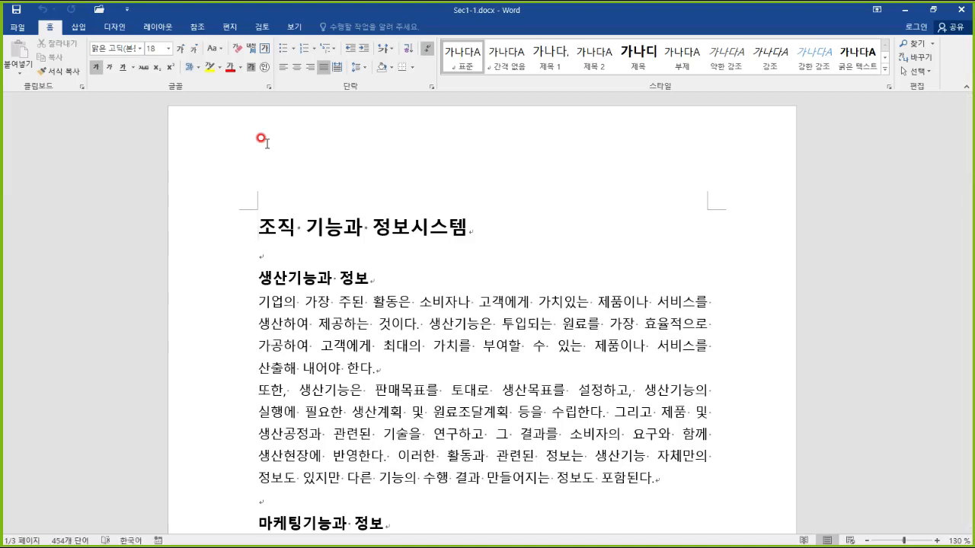
Examine the page background options, including the preset watermarks and the page colour palette
{"action": "left_click", "coordinate": [110, 25]}
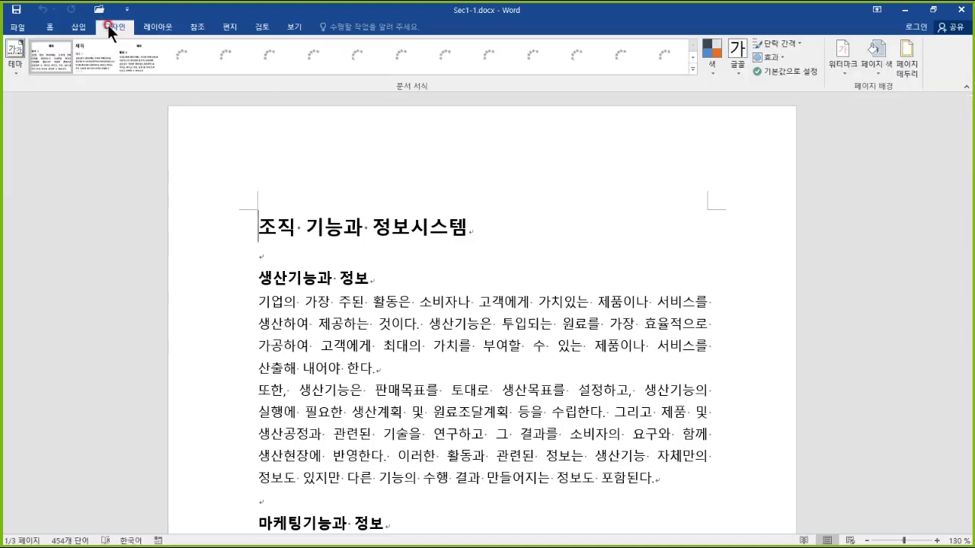
{"action": "left_click", "coordinate": [159, 27]}
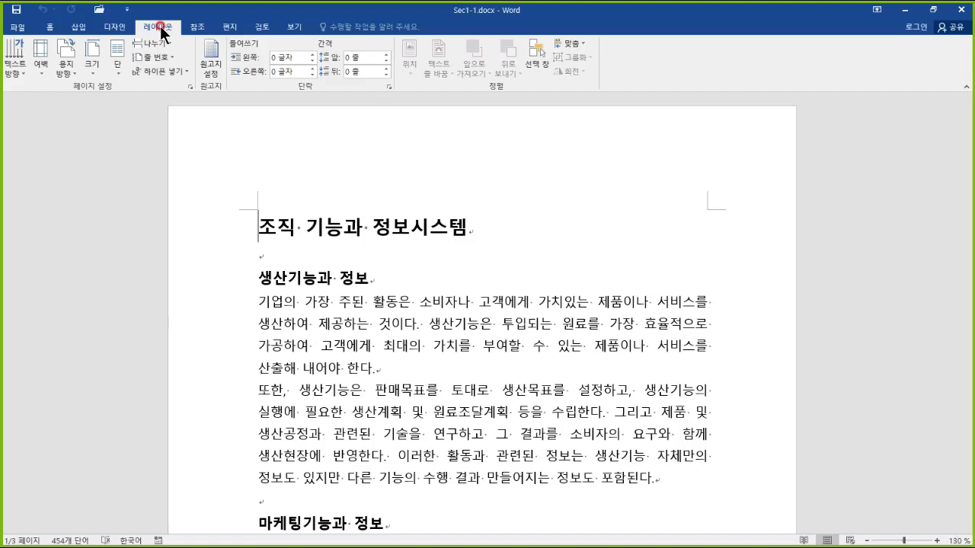
{"action": "left_click", "coordinate": [119, 27]}
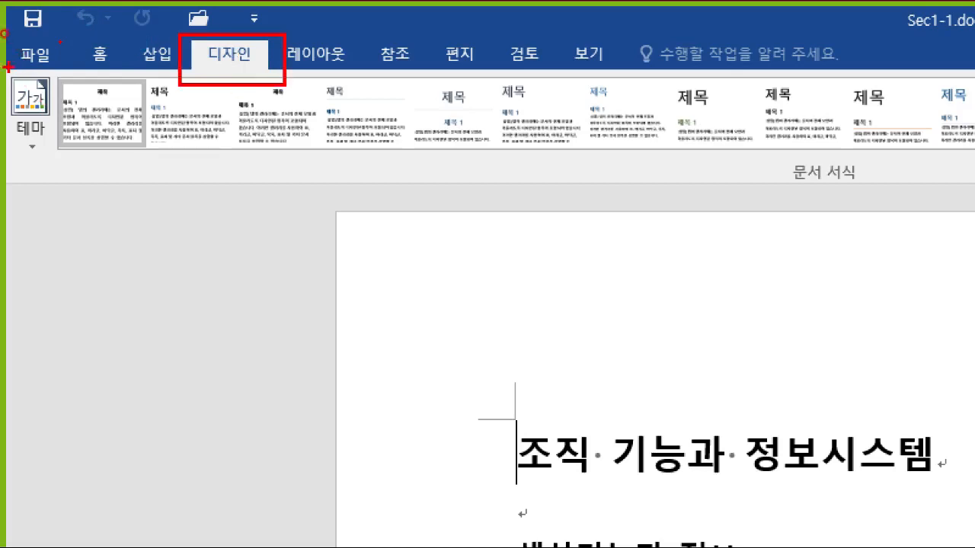
{"action": "left_click", "coordinate": [32, 91]}
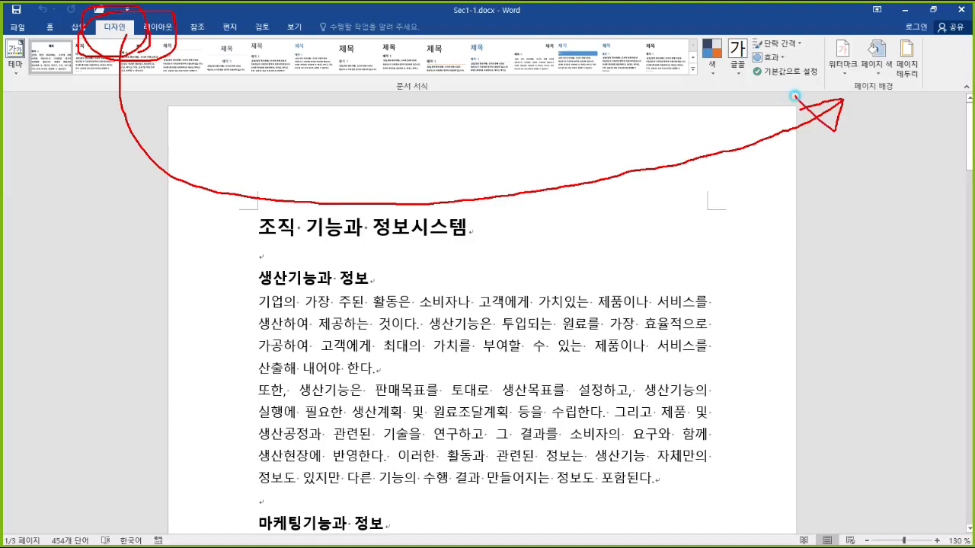
{"action": "left_click", "coordinate": [846, 75]}
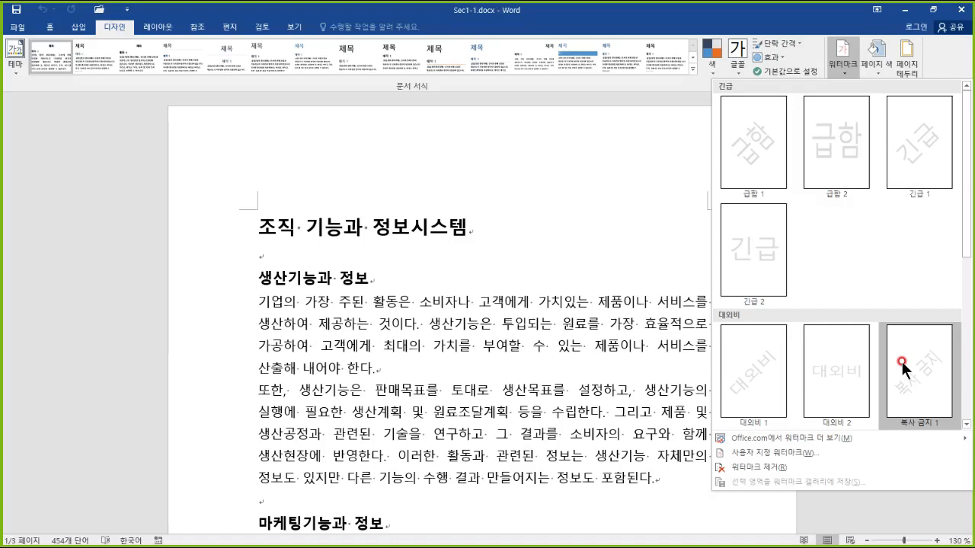
{"action": "left_click", "coordinate": [638, 189]}
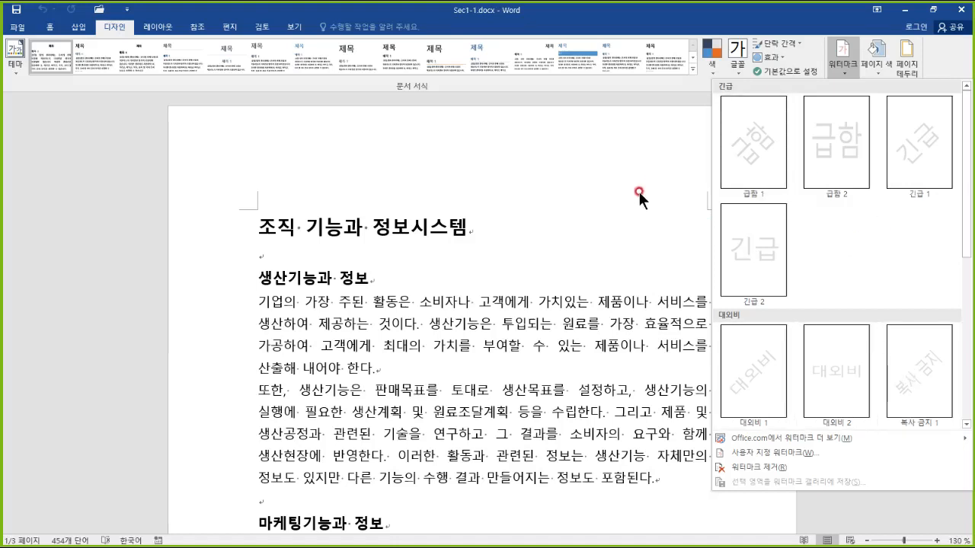
{"action": "left_click_drag", "start_coordinate": [219, 106], "coordinate": [207, 201]}
{"action": "left_click_drag", "start_coordinate": [341, 116], "coordinate": [230, 298]}
{"action": "left_click_drag", "start_coordinate": [438, 141], "coordinate": [314, 388]}
{"action": "left_click_drag", "start_coordinate": [598, 174], "coordinate": [425, 491]}
{"action": "left_click_drag", "start_coordinate": [692, 304], "coordinate": [568, 512]}
{"action": "left_click_drag", "start_coordinate": [789, 413], "coordinate": [759, 486]}
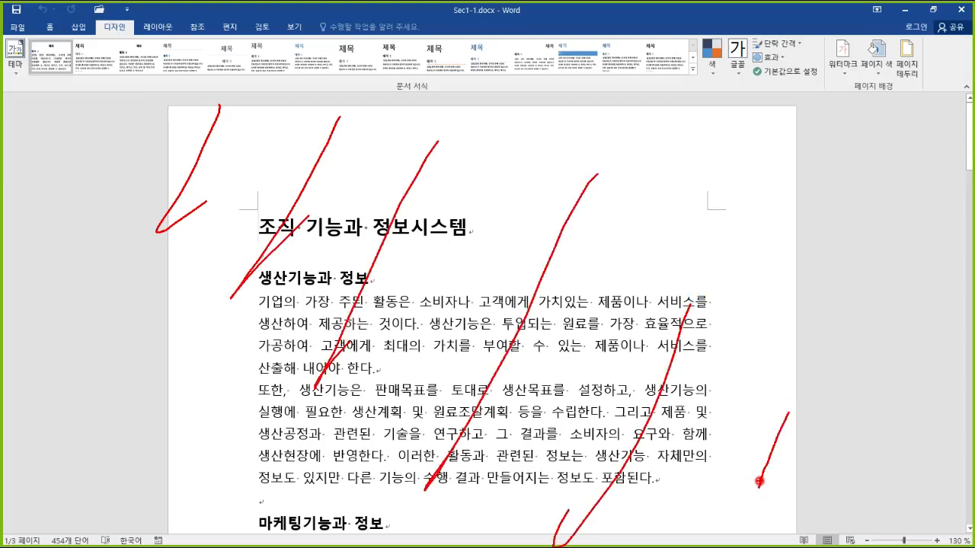
{"action": "key", "text": "Escape"}
{"action": "left_click", "coordinate": [878, 71]}
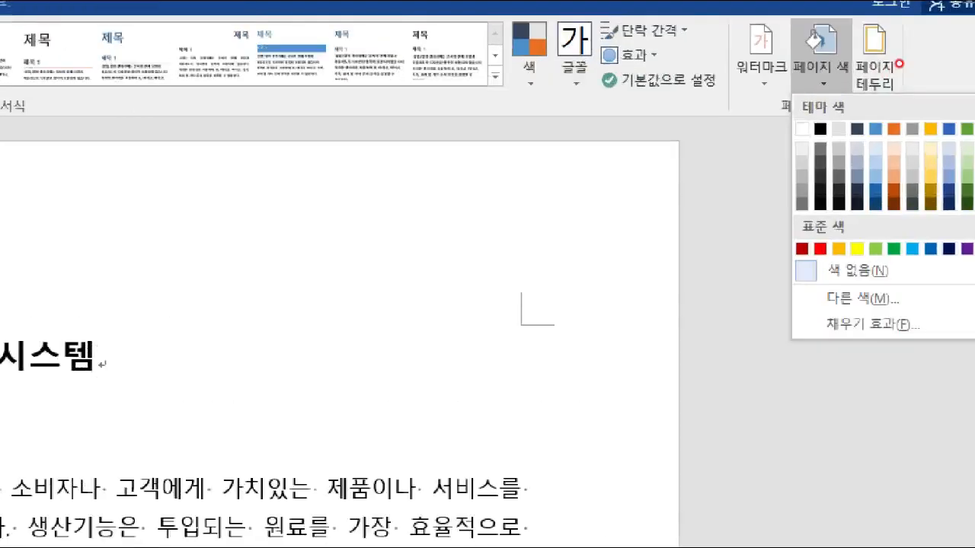
{"action": "mouse_move", "coordinate": [860, 67]}
{"action": "left_mouse_down"}
{"action": "mouse_move", "coordinate": [785, 56]}
{"action": "mouse_move", "coordinate": [861, 92]}
{"action": "left_mouse_up"}
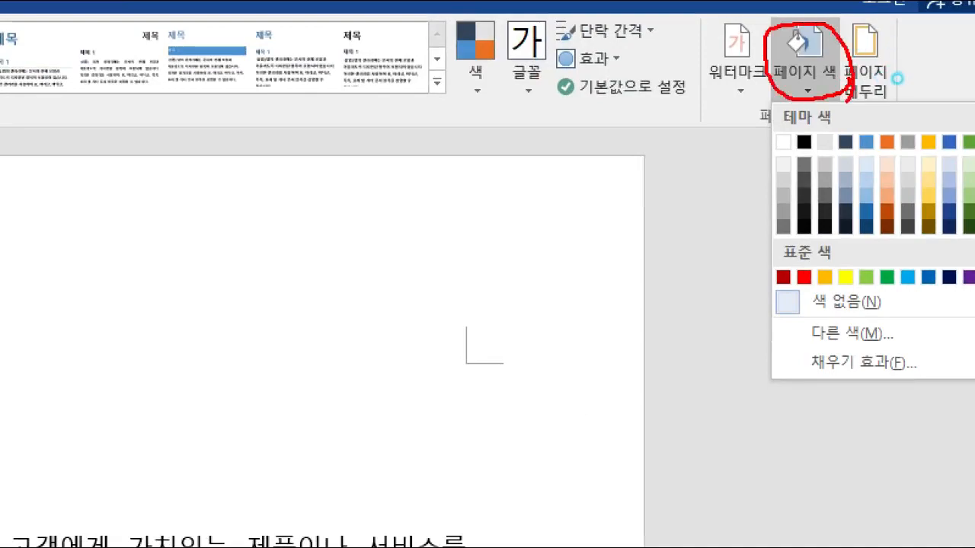
{"action": "right_click", "coordinate": [181, 52]}
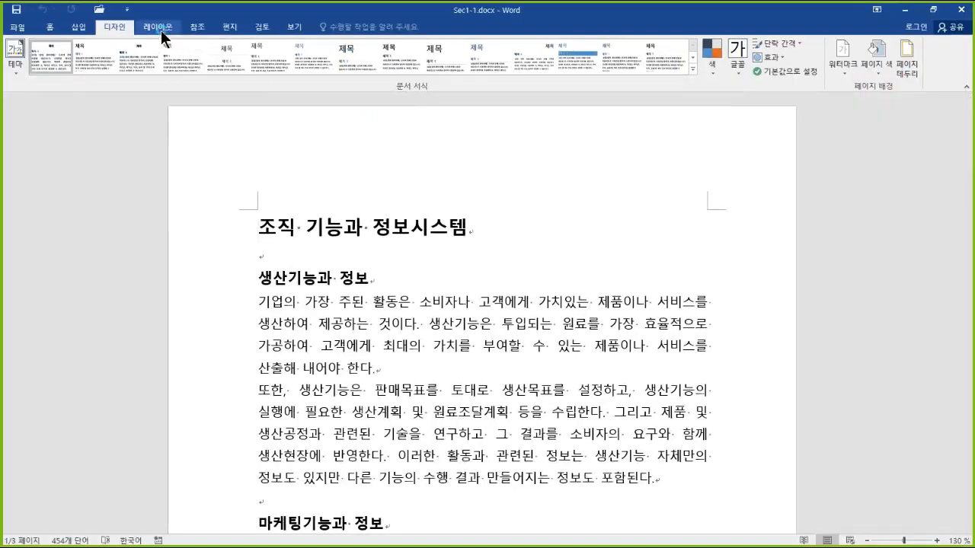
Review the page setup choices for margins, orientation, paper size and number of columns
{"action": "left_click", "coordinate": [161, 29]}
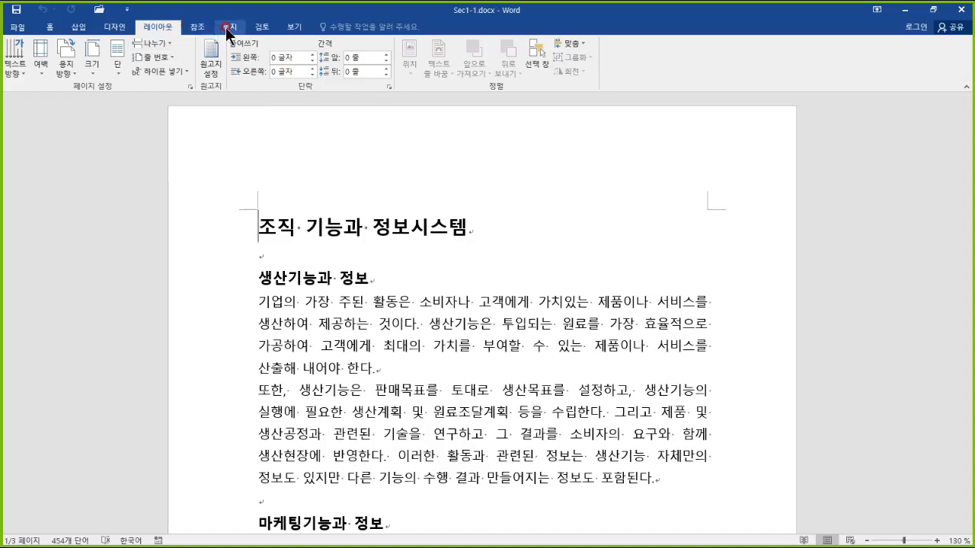
{"action": "left_click", "coordinate": [41, 69]}
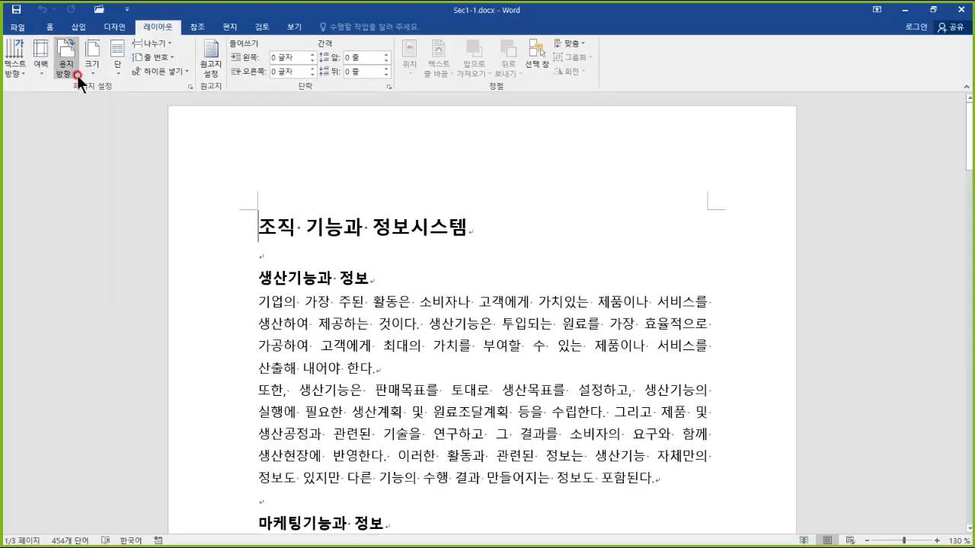
{"action": "left_click", "coordinate": [134, 118]}
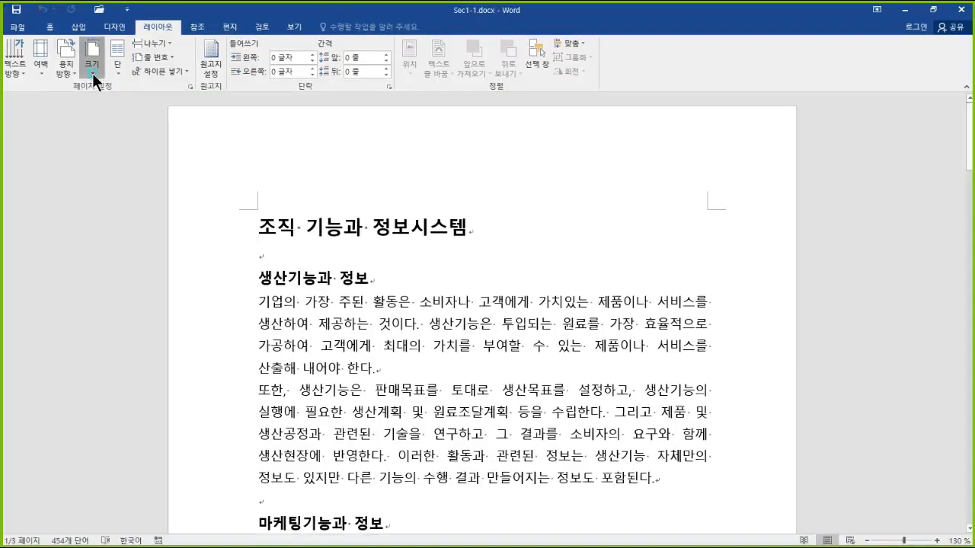
{"action": "left_click", "coordinate": [184, 146]}
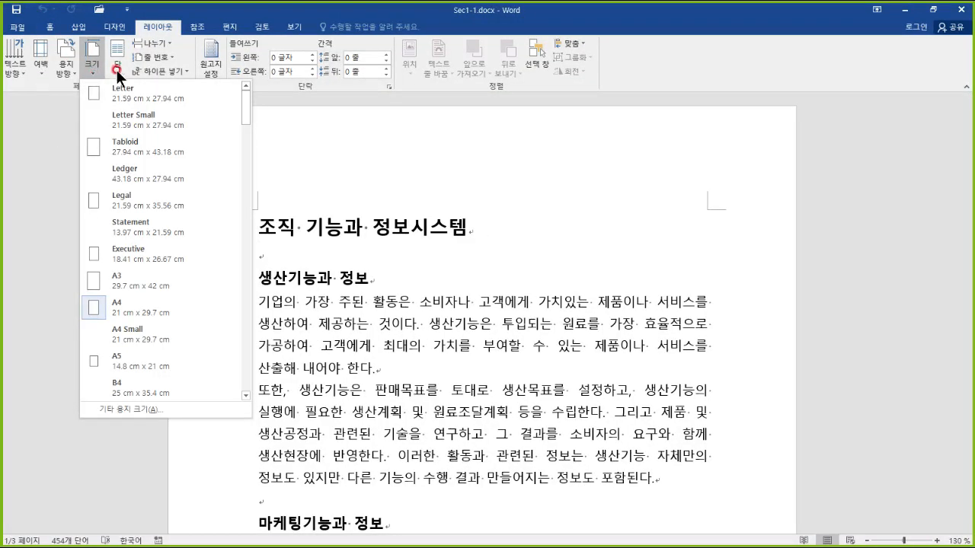
{"action": "left_click", "coordinate": [117, 69]}
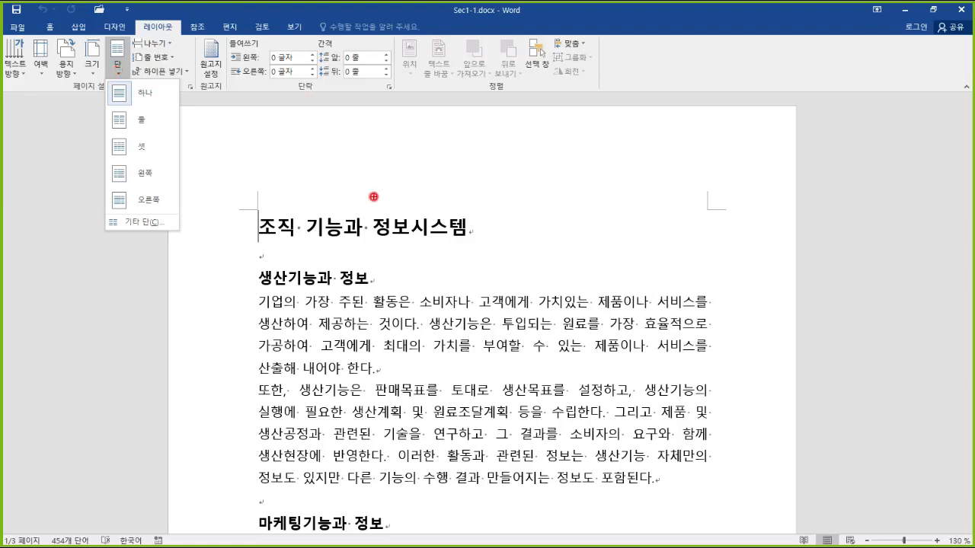
{"action": "mouse_move", "coordinate": [239, 133]}
{"action": "left_mouse_down"}
{"action": "mouse_move", "coordinate": [241, 229]}
{"action": "mouse_move", "coordinate": [762, 227]}
{"action": "mouse_move", "coordinate": [710, 222]}
{"action": "left_mouse_up"}
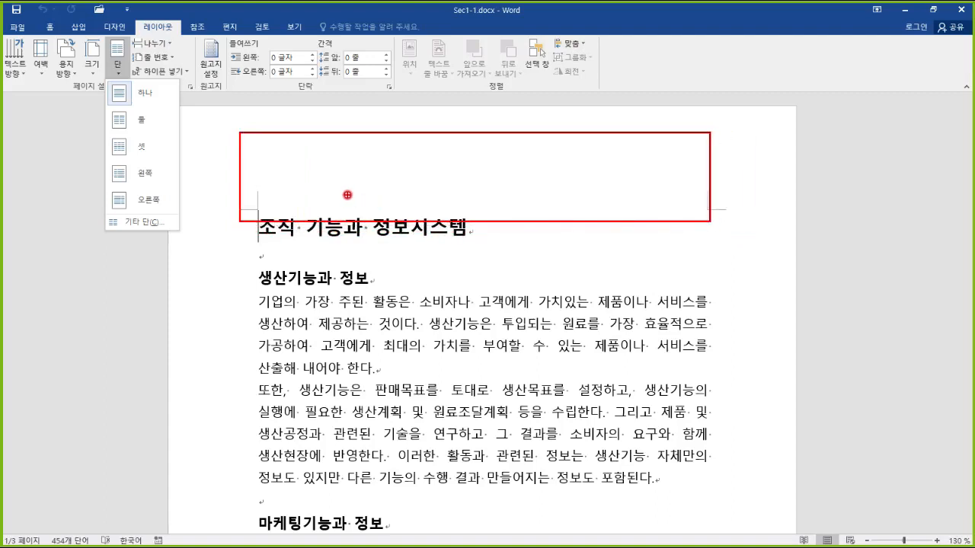
{"action": "mouse_move", "coordinate": [272, 162]}
{"action": "left_mouse_down"}
{"action": "mouse_move", "coordinate": [485, 185]}
{"action": "mouse_move", "coordinate": [628, 184]}
{"action": "left_mouse_up"}
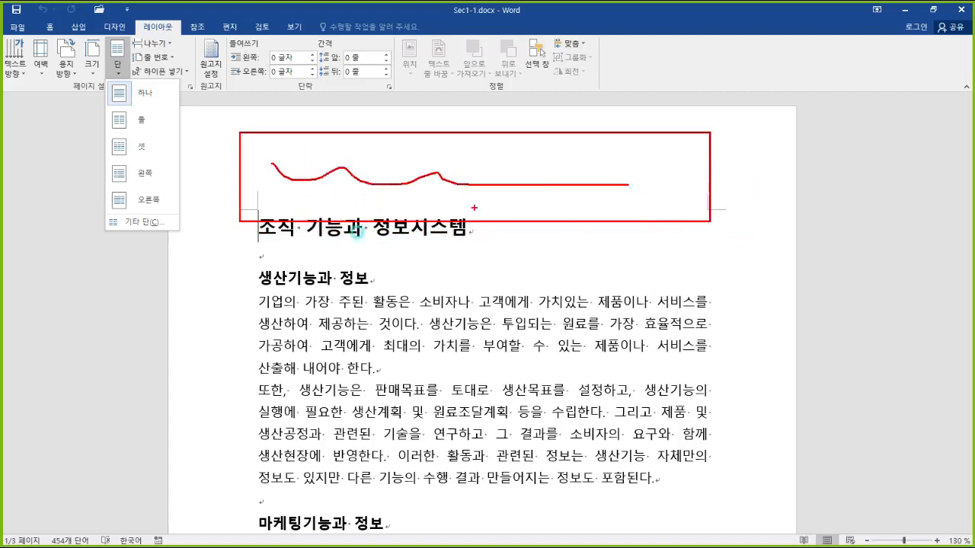
{"action": "mouse_move", "coordinate": [253, 248]}
{"action": "left_mouse_down"}
{"action": "mouse_move", "coordinate": [364, 259]}
{"action": "mouse_move", "coordinate": [704, 249]}
{"action": "left_mouse_up"}
{"action": "left_click_drag", "start_coordinate": [246, 288], "coordinate": [397, 287]}
{"action": "mouse_move", "coordinate": [259, 302]}
{"action": "left_mouse_down"}
{"action": "mouse_move", "coordinate": [378, 309]}
{"action": "mouse_move", "coordinate": [368, 313]}
{"action": "left_mouse_up"}
{"action": "left_click_drag", "start_coordinate": [268, 333], "coordinate": [387, 337]}
{"action": "left_click_drag", "start_coordinate": [237, 382], "coordinate": [371, 382]}
{"action": "left_click_drag", "start_coordinate": [233, 391], "coordinate": [373, 407]}
{"action": "left_click_drag", "start_coordinate": [283, 443], "coordinate": [384, 440]}
{"action": "left_click_drag", "start_coordinate": [261, 461], "coordinate": [343, 448]}
{"action": "left_click_drag", "start_coordinate": [415, 299], "coordinate": [567, 299]}
{"action": "mouse_move", "coordinate": [455, 321]}
{"action": "left_mouse_down"}
{"action": "mouse_move", "coordinate": [537, 322]}
{"action": "mouse_move", "coordinate": [527, 341]}
{"action": "left_mouse_up"}
{"action": "left_click_drag", "start_coordinate": [468, 364], "coordinate": [598, 381]}
{"action": "left_click_drag", "start_coordinate": [459, 396], "coordinate": [541, 401]}
{"action": "left_click_drag", "start_coordinate": [468, 418], "coordinate": [547, 423]}
{"action": "left_click_drag", "start_coordinate": [465, 460], "coordinate": [542, 454]}
{"action": "left_click_drag", "start_coordinate": [634, 279], "coordinate": [716, 285]}
{"action": "left_click_drag", "start_coordinate": [638, 313], "coordinate": [717, 323]}
{"action": "left_click_drag", "start_coordinate": [646, 351], "coordinate": [705, 362]}
{"action": "left_click_drag", "start_coordinate": [638, 383], "coordinate": [709, 388]}
{"action": "left_click_drag", "start_coordinate": [615, 416], "coordinate": [689, 421]}
{"action": "left_click_drag", "start_coordinate": [617, 455], "coordinate": [680, 450]}
{"action": "left_click_drag", "start_coordinate": [586, 491], "coordinate": [652, 494]}
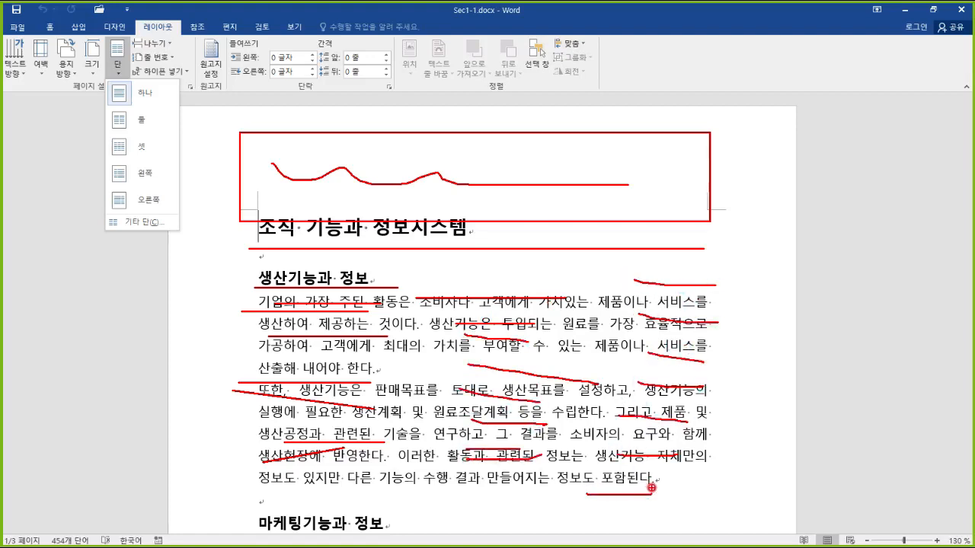
{"action": "mouse_move", "coordinate": [212, 135]}
{"action": "left_mouse_down"}
{"action": "mouse_move", "coordinate": [190, 207]}
{"action": "mouse_move", "coordinate": [91, 73]}
{"action": "mouse_move", "coordinate": [173, 184]}
{"action": "left_mouse_up"}
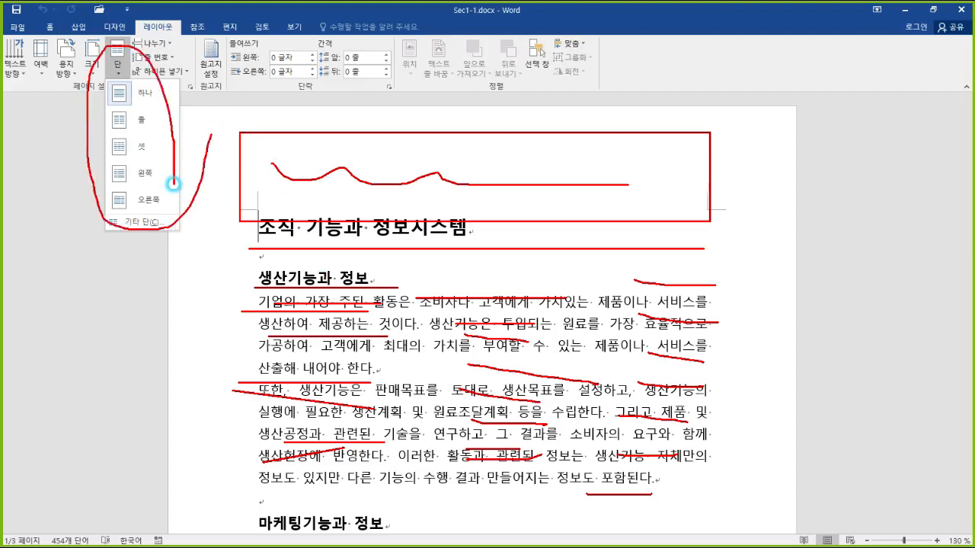
{"action": "key", "text": "Escape"}
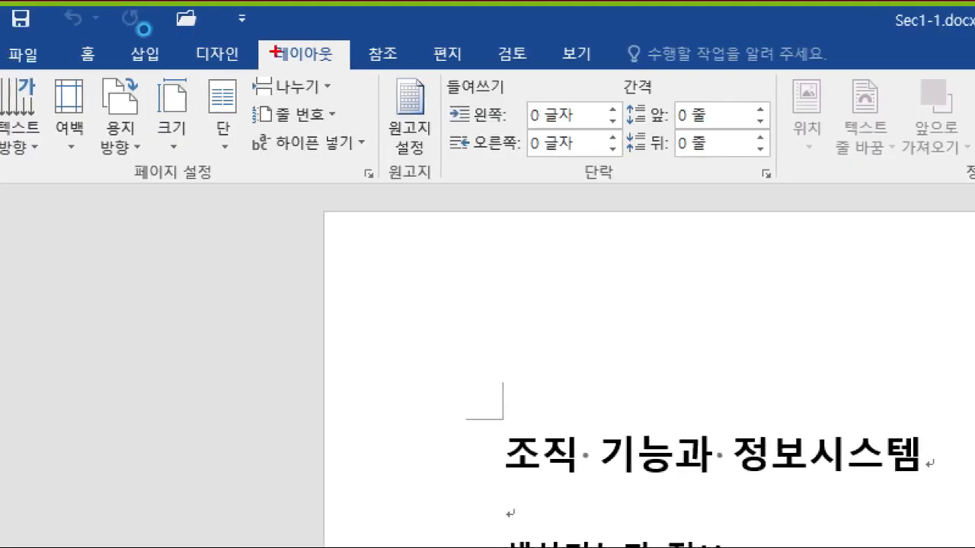
Look through the available page break and section break types
{"action": "mouse_move", "coordinate": [126, 36]}
{"action": "left_mouse_down"}
{"action": "mouse_move", "coordinate": [127, 49]}
{"action": "mouse_move", "coordinate": [180, 51]}
{"action": "left_mouse_up"}
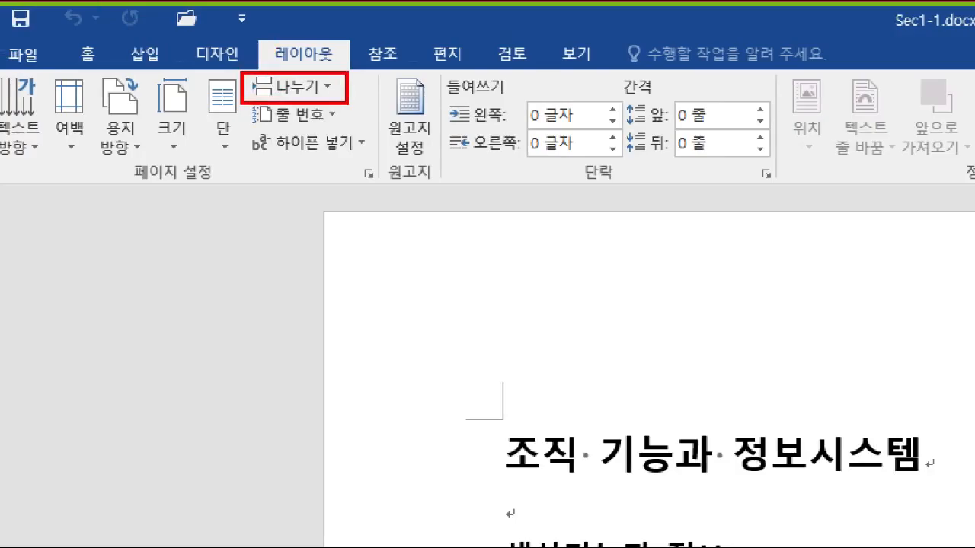
{"action": "key", "text": "Escape"}
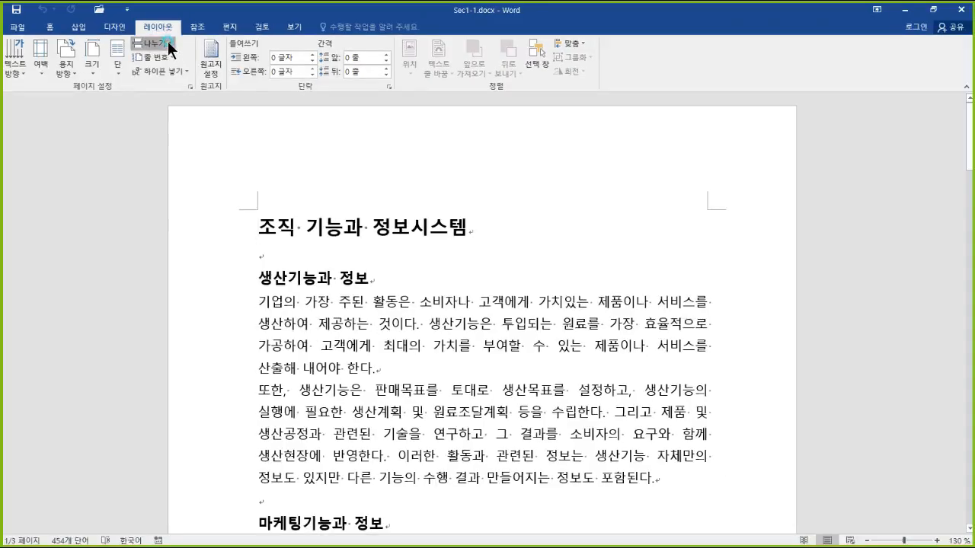
{"action": "left_click", "coordinate": [168, 47]}
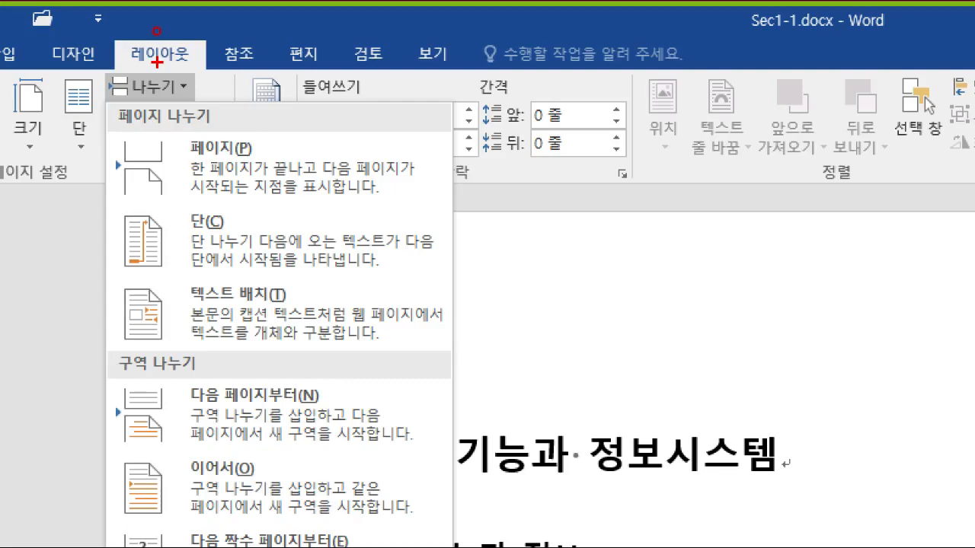
{"action": "key", "text": "Escape"}
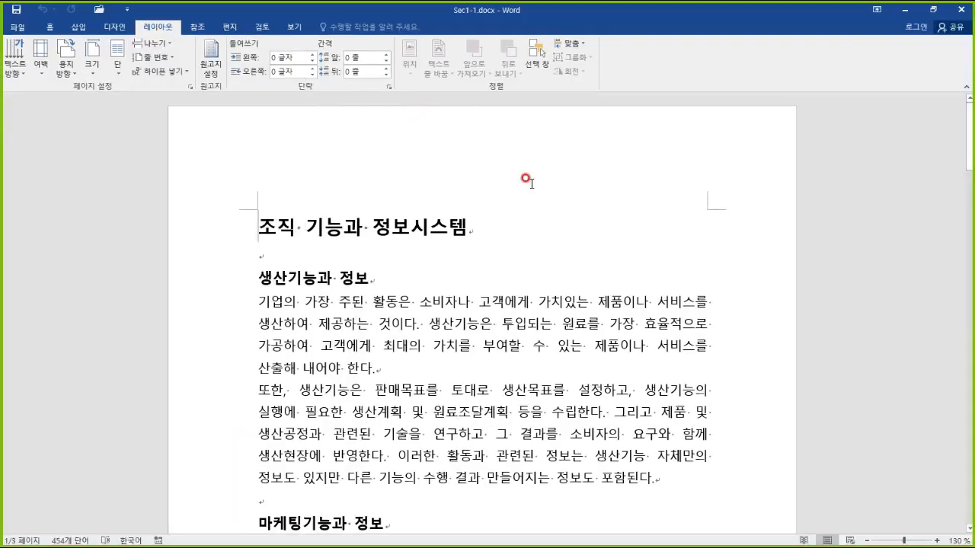
Add five blank paragraphs after the last 마케팅기능과 정보 paragraph to push the 재무기능과 정보 heading onto the next page
{"action": "left_click", "coordinate": [473, 245]}
{"action": "scroll", "coordinate": [471, 240], "scroll_direction": "down", "scroll_amount": 7}
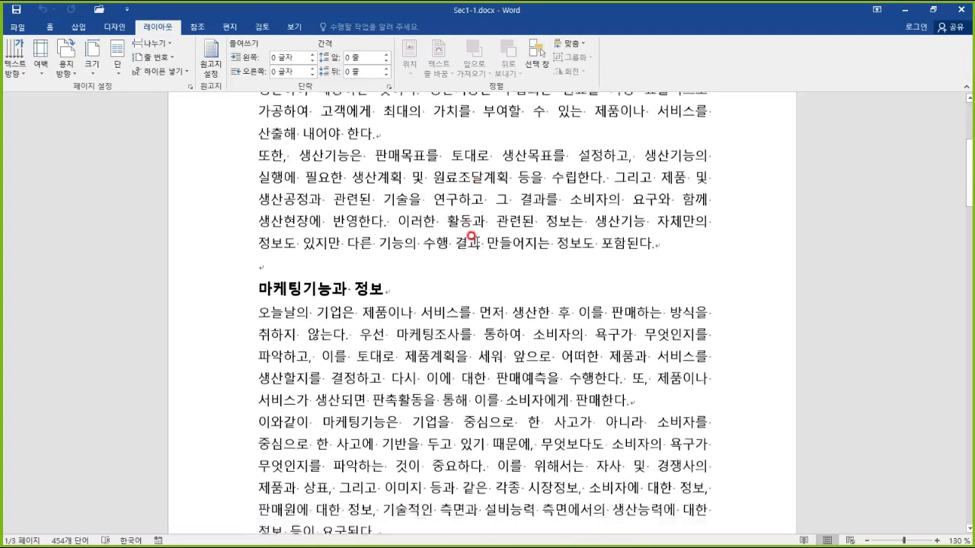
{"action": "left_click", "coordinate": [386, 291]}
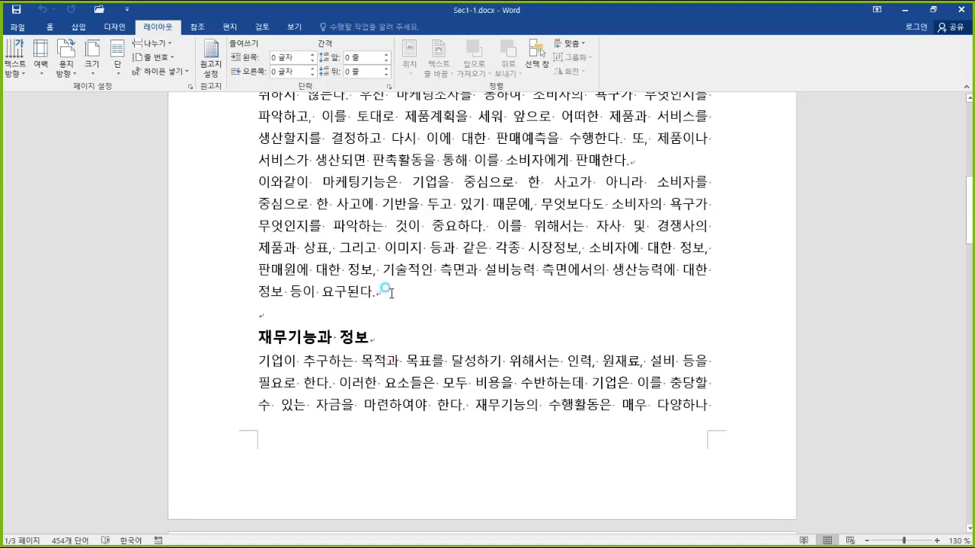
{"action": "mouse_move", "coordinate": [347, 325]}
{"action": "left_mouse_down"}
{"action": "mouse_move", "coordinate": [248, 376]}
{"action": "mouse_move", "coordinate": [217, 405]}
{"action": "mouse_move", "coordinate": [216, 451]}
{"action": "mouse_move", "coordinate": [236, 449]}
{"action": "left_mouse_up"}
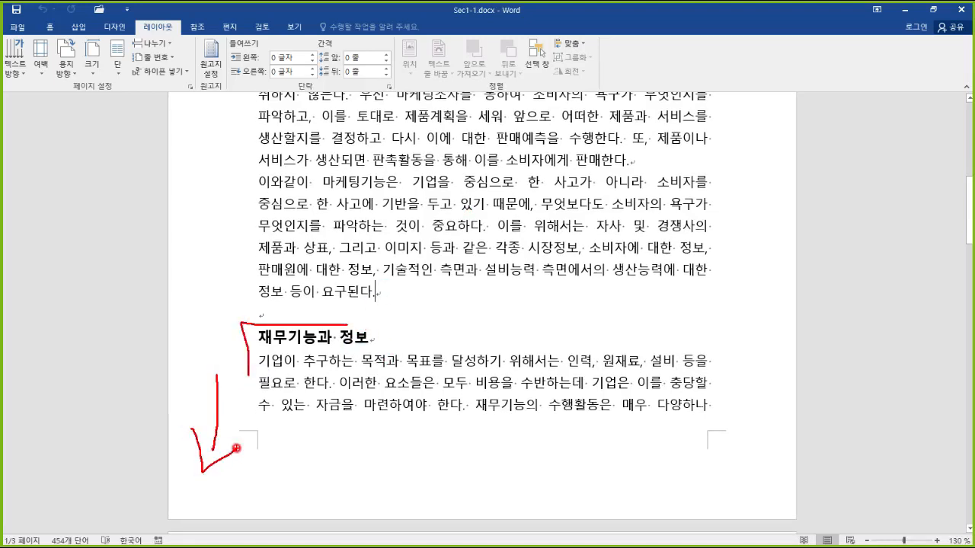
{"action": "key", "text": "Escape"}
{"action": "left_click", "coordinate": [387, 290]}
{"action": "key", "text": "Return"}
{"action": "key", "text": "Return"}
{"action": "key", "text": "Return"}
{"action": "key", "text": "Return"}
{"action": "key", "text": "Return"}
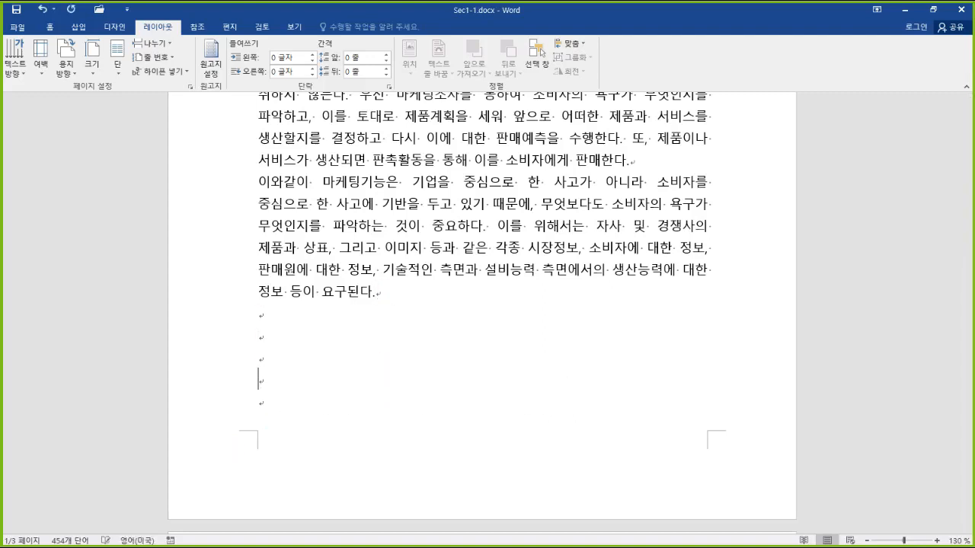
Remove the surplus blank paragraph directly above the 재무기능과 정보 heading on page 2
{"action": "scroll", "coordinate": [349, 327], "scroll_direction": "down", "scroll_amount": 4}
{"action": "left_click", "coordinate": [267, 388]}
{"action": "key", "text": "BackSpace"}
{"action": "scroll", "coordinate": [283, 355], "scroll_direction": "up", "scroll_amount": 2}
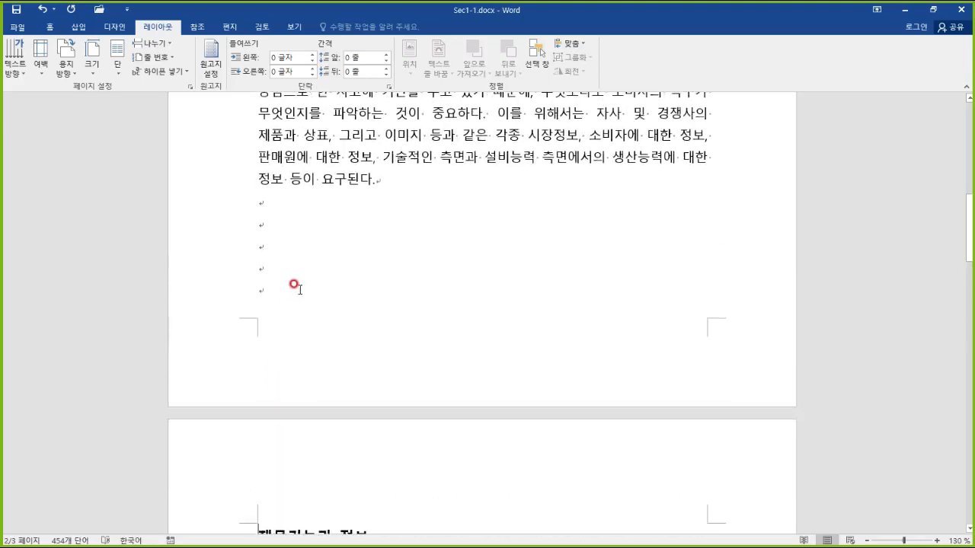
Fill the blank paragraphs after the last 마케팅기능과 정보 paragraph with three lines of filler text and check the 재무기능과 정보 heading's position on page 2
{"action": "left_click", "coordinate": [282, 207]}
{"action": "type", "text": "ㅇㄻㄴㅇㄻㅇㄴㄹㄴㅇㄹ "}
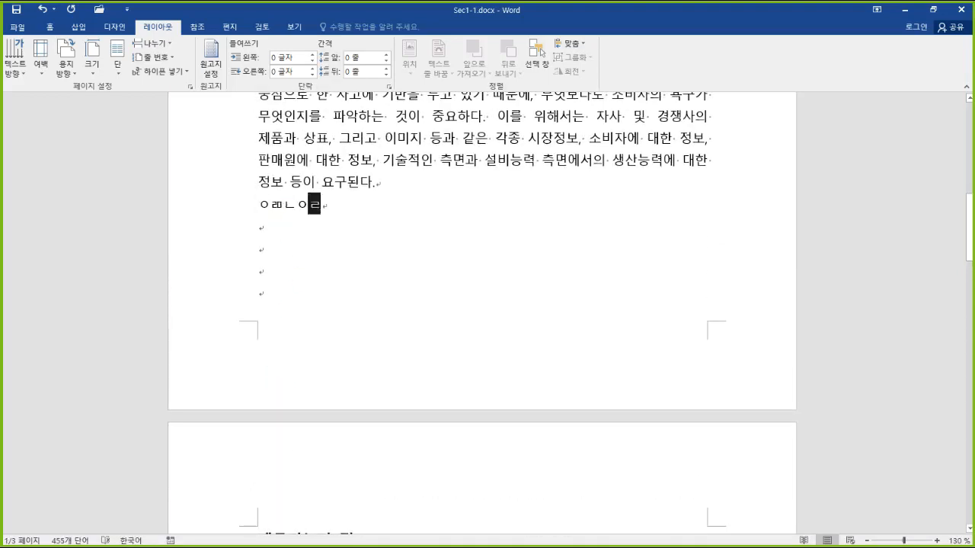
{"action": "type", "text": "ㅁㄴㅇ리ㅏㅓㅁ니알"}
{"action": "key", "text": "Return"}
{"action": "type", "text": "ㅁㅇㄴ리마닝ㄹ"}
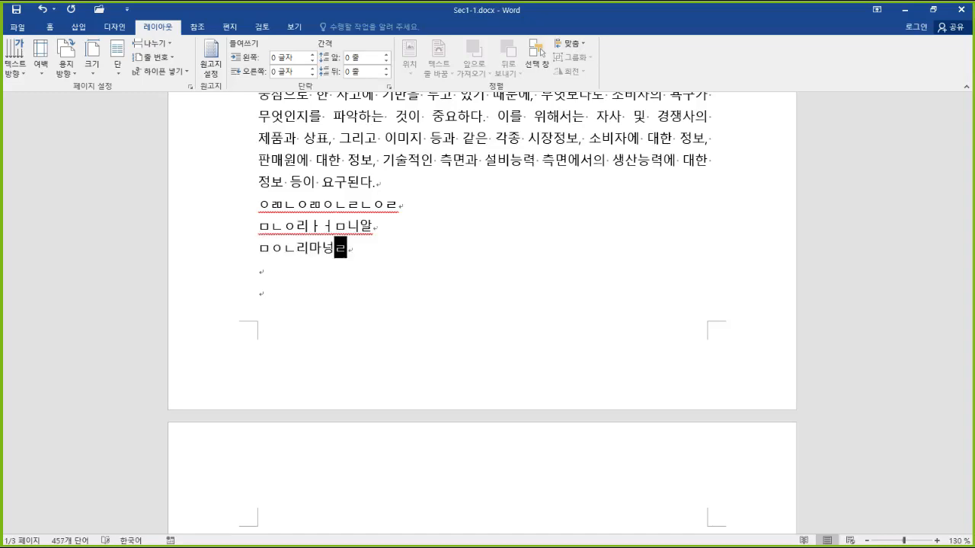
{"action": "scroll", "coordinate": [381, 274], "scroll_direction": "down", "scroll_amount": 4}
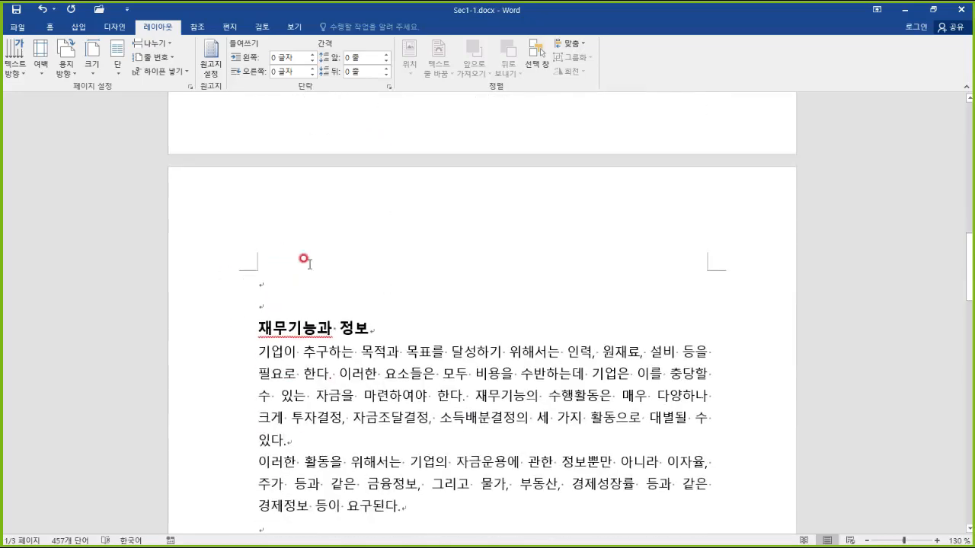
{"action": "scroll", "coordinate": [308, 309], "scroll_direction": "up", "scroll_amount": 4}
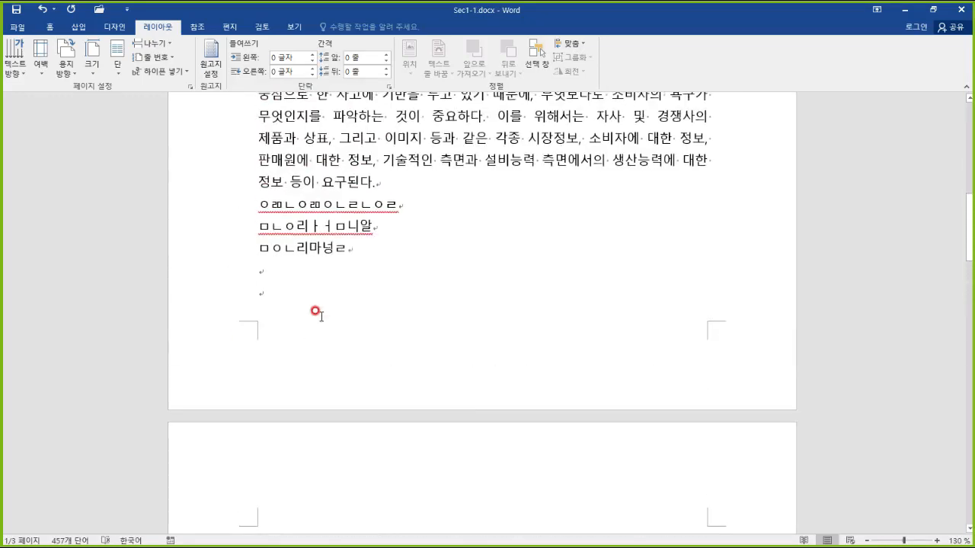
Delete the three lines of filler text below the last 마케팅기능과 정보 paragraph
{"action": "left_click_drag", "start_coordinate": [361, 256], "coordinate": [209, 201]}
{"action": "key", "text": "BackSpace"}
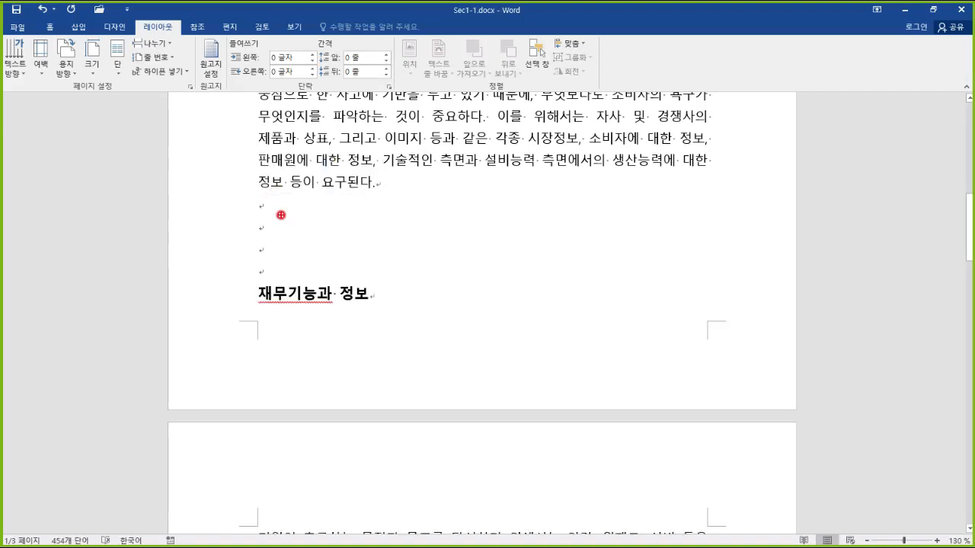
Review the page break and section break options again without inserting a break
{"action": "left_click", "coordinate": [152, 44]}
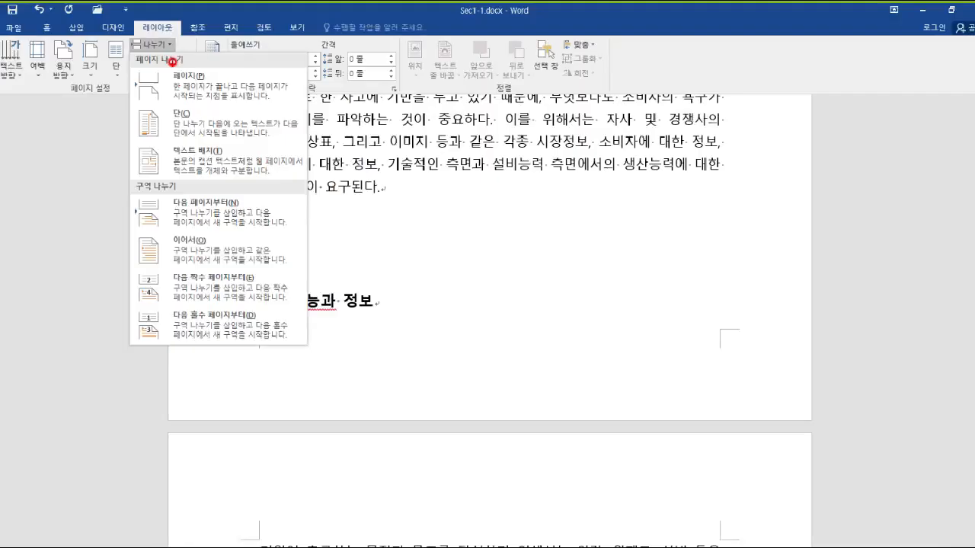
{"action": "left_click", "coordinate": [328, 21]}
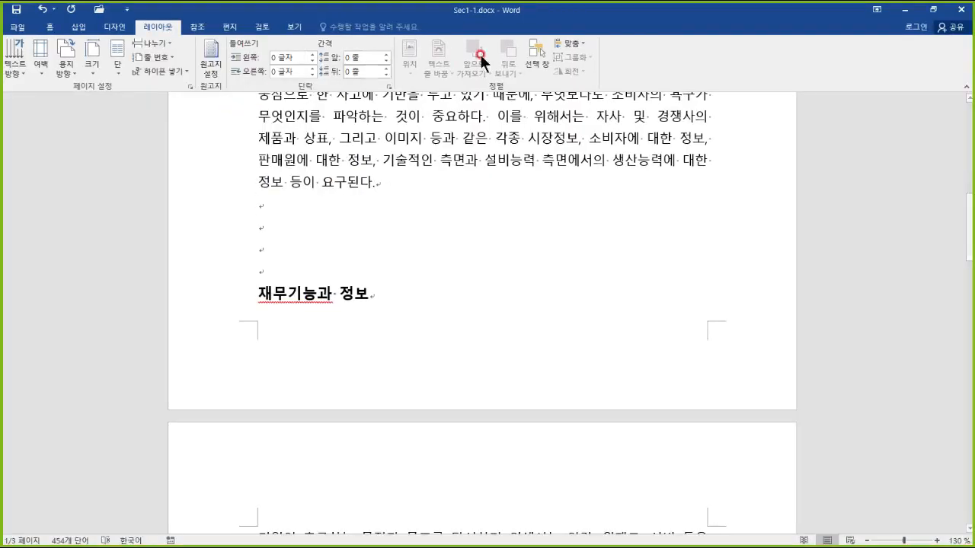
{"action": "left_click", "coordinate": [115, 27]}
{"action": "left_click", "coordinate": [160, 27]}
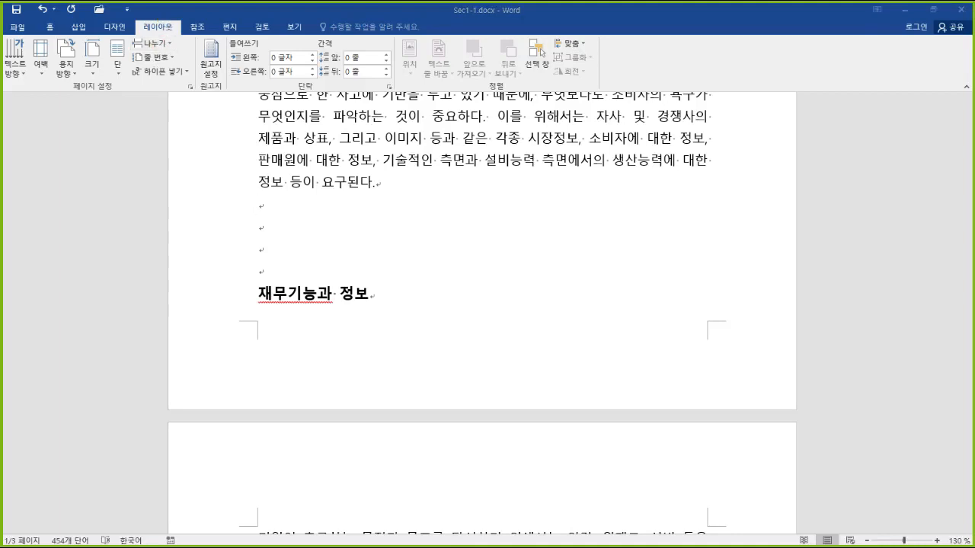
Return to the start of the document and look through the available document themes
{"action": "left_click", "coordinate": [434, 233]}
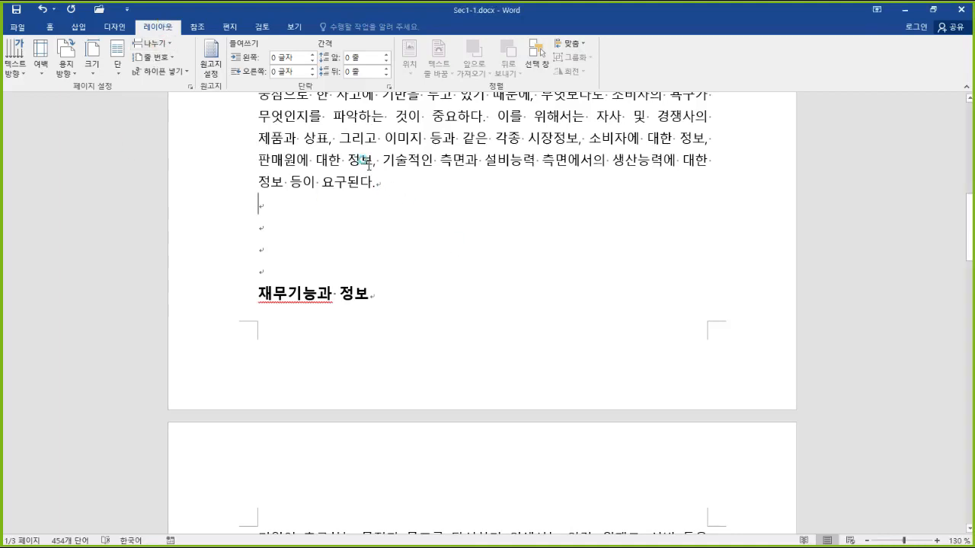
{"action": "left_click", "coordinate": [365, 165]}
{"action": "scroll", "coordinate": [369, 174], "scroll_direction": "up", "scroll_amount": 2}
{"action": "scroll", "coordinate": [368, 173], "scroll_direction": "up", "scroll_amount": 6}
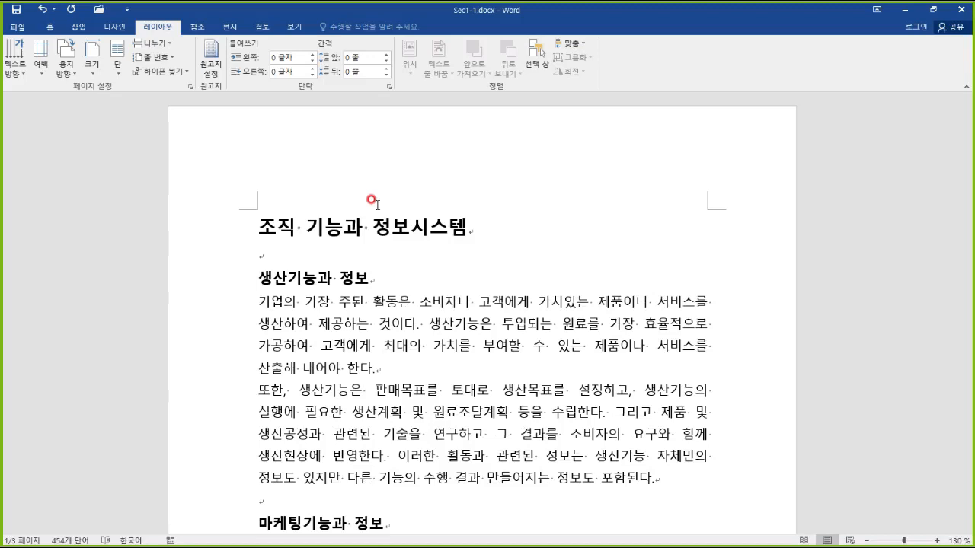
{"action": "left_click", "coordinate": [114, 27]}
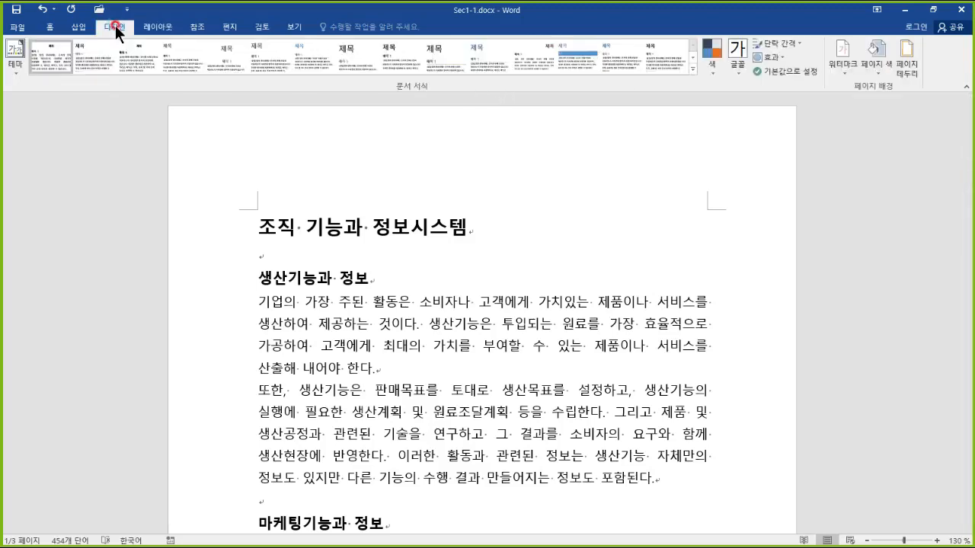
{"action": "left_click", "coordinate": [15, 70]}
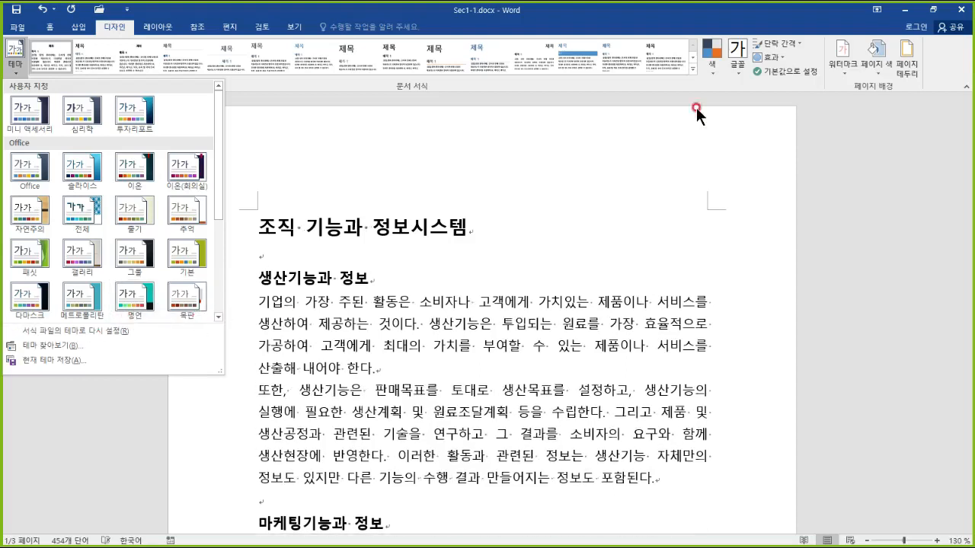
{"action": "left_click", "coordinate": [739, 73]}
Begin a new custom theme font set and examine its English and Korean heading and body font settings
{"action": "left_click", "coordinate": [740, 70]}
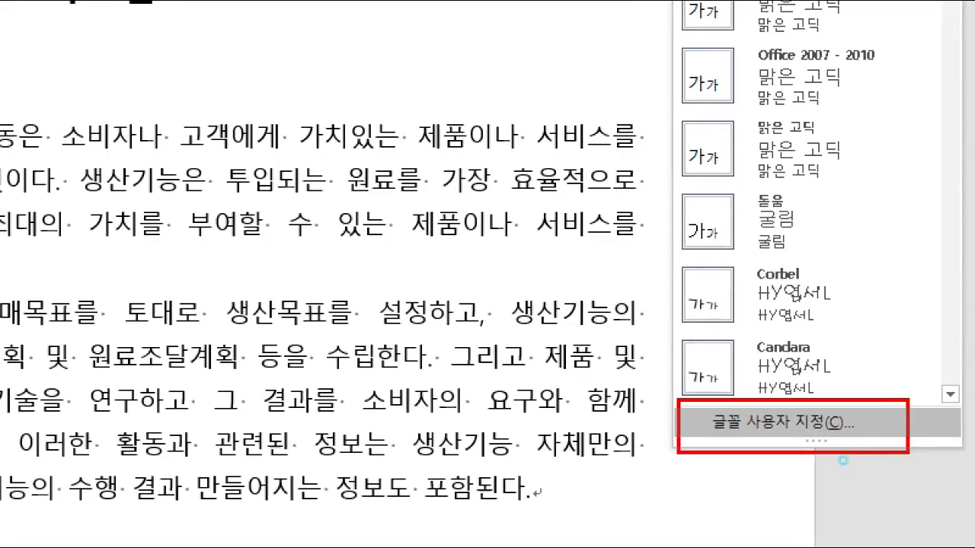
{"action": "key", "text": "Escape"}
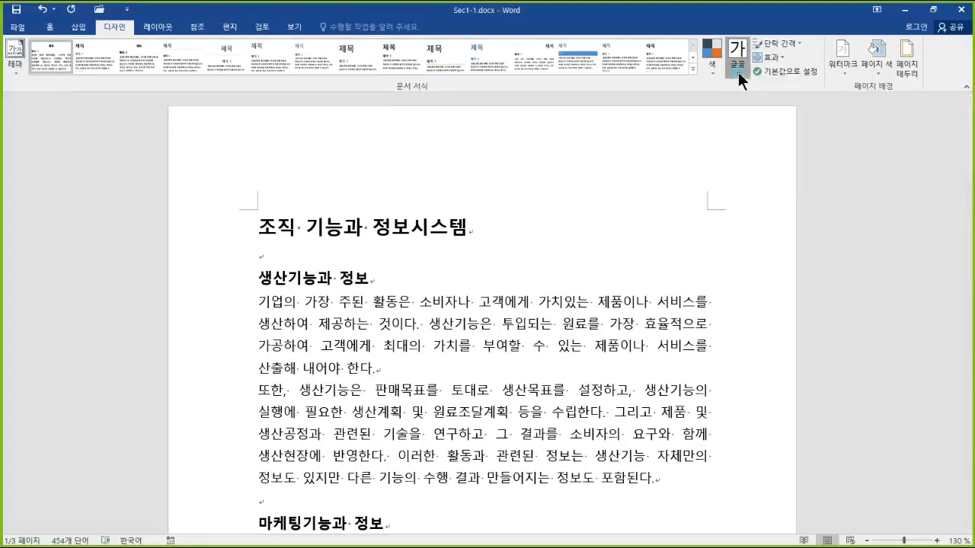
{"action": "left_click", "coordinate": [738, 72]}
{"action": "left_click", "coordinate": [798, 444]}
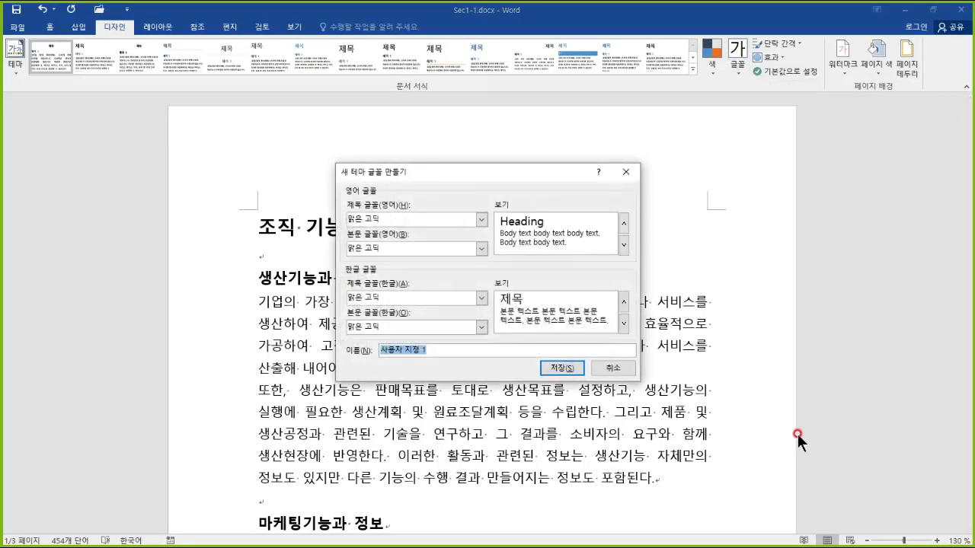
{"action": "left_click_drag", "start_coordinate": [528, 174], "coordinate": [583, 99]}
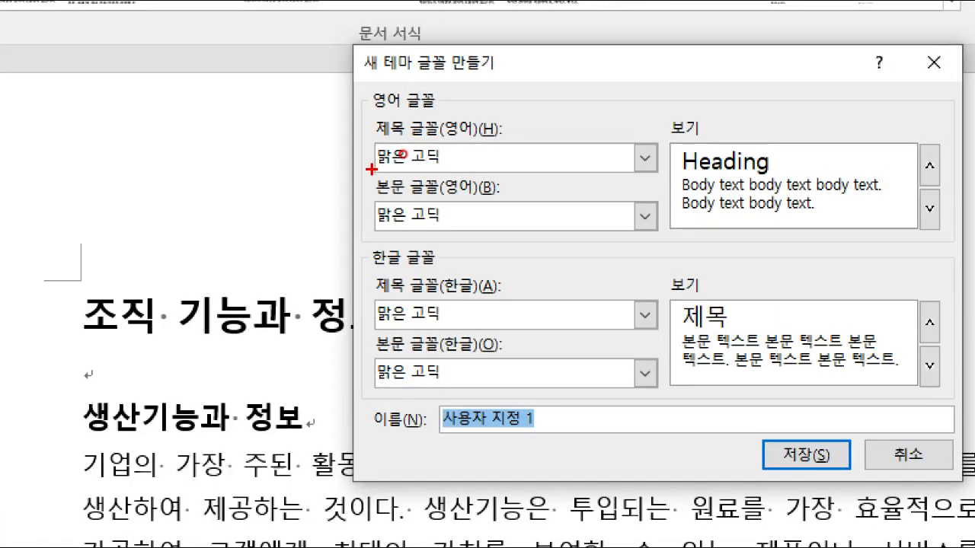
{"action": "mouse_move", "coordinate": [327, 178]}
{"action": "left_mouse_down"}
{"action": "mouse_move", "coordinate": [359, 185]}
{"action": "mouse_move", "coordinate": [377, 162]}
{"action": "left_mouse_up"}
{"action": "left_click_drag", "start_coordinate": [329, 287], "coordinate": [360, 302]}
{"action": "mouse_move", "coordinate": [497, 316]}
{"action": "left_mouse_down"}
{"action": "mouse_move", "coordinate": [364, 293]}
{"action": "mouse_move", "coordinate": [484, 321]}
{"action": "left_mouse_up"}
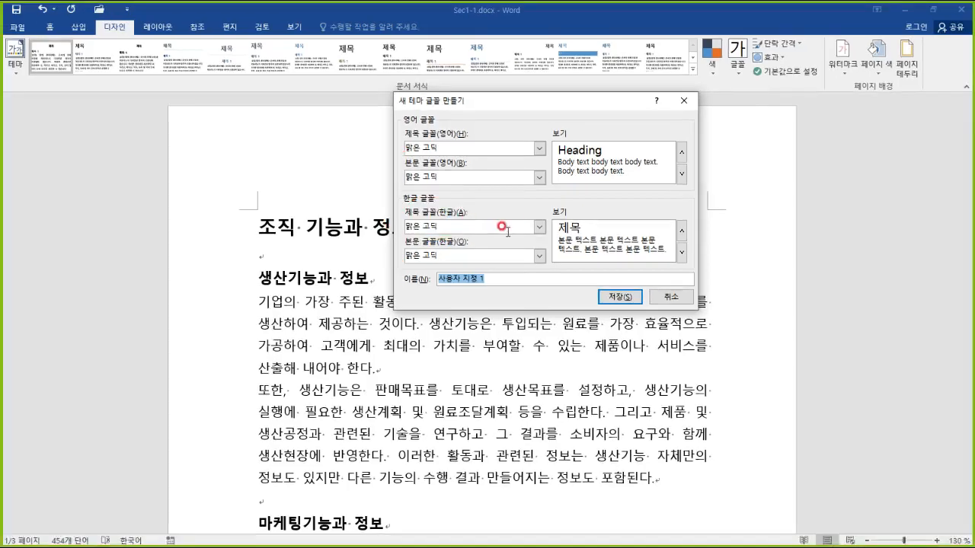
Set the Korean heading font of the new theme font set to HY견고딕
{"action": "left_click", "coordinate": [645, 315]}
{"action": "left_click", "coordinate": [540, 226]}
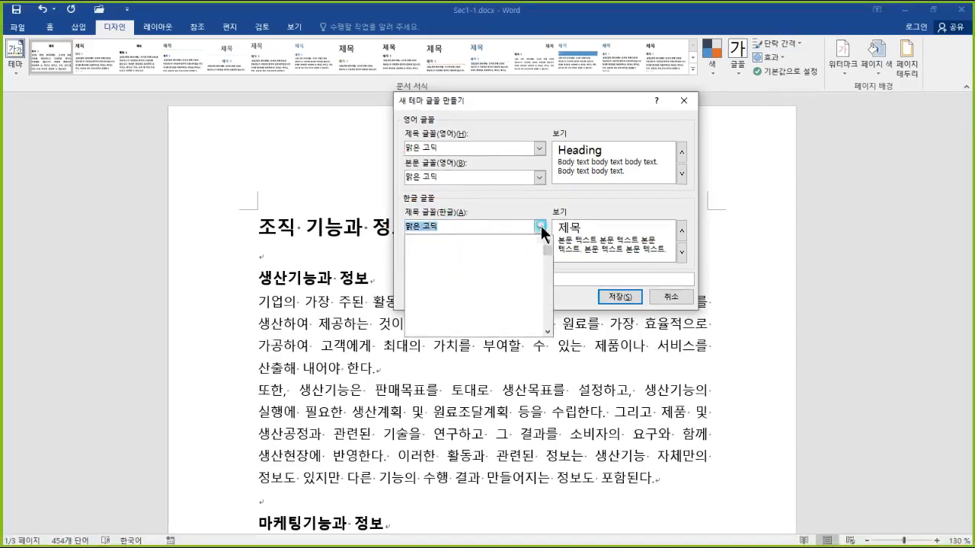
{"action": "scroll", "coordinate": [511, 287], "scroll_direction": "up", "scroll_amount": 15}
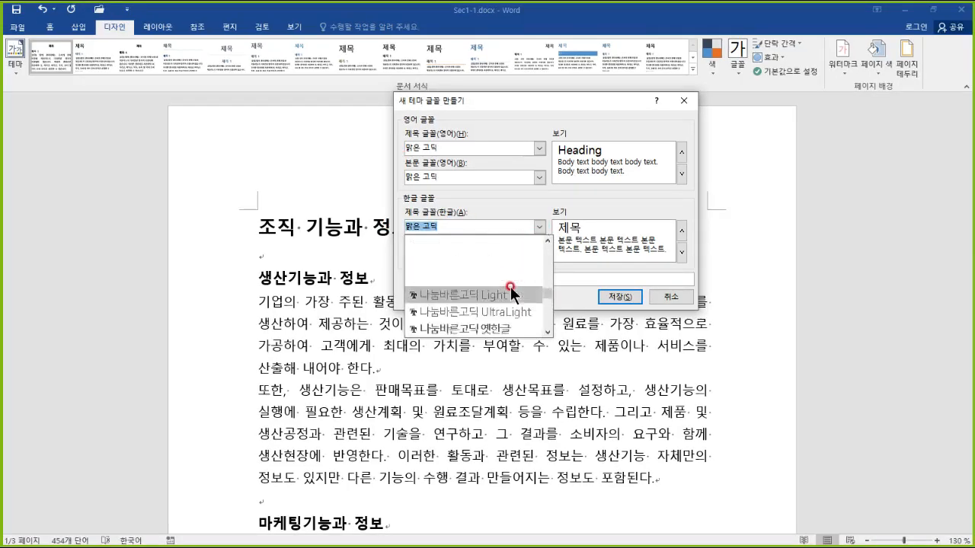
{"action": "scroll", "coordinate": [511, 285], "scroll_direction": "up", "scroll_amount": 15}
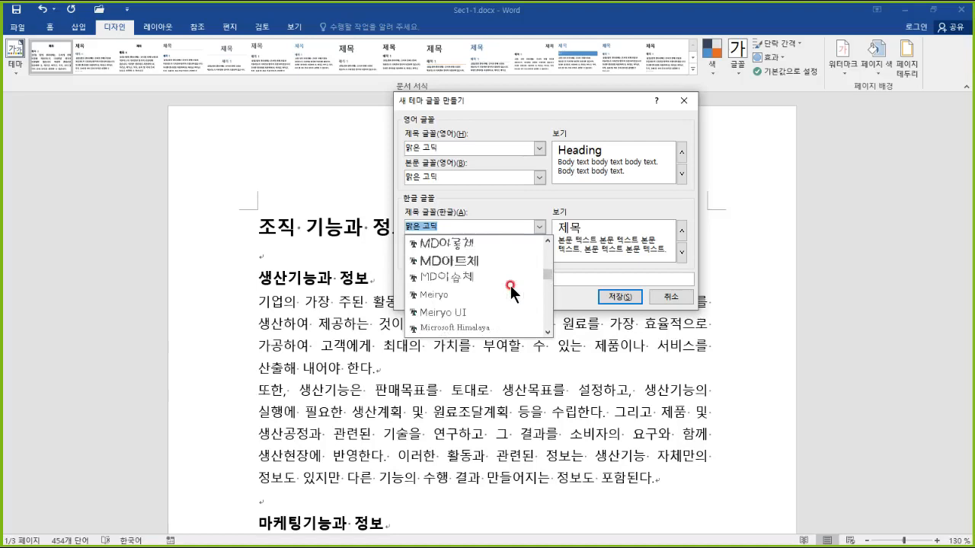
{"action": "scroll", "coordinate": [510, 285], "scroll_direction": "up", "scroll_amount": 2}
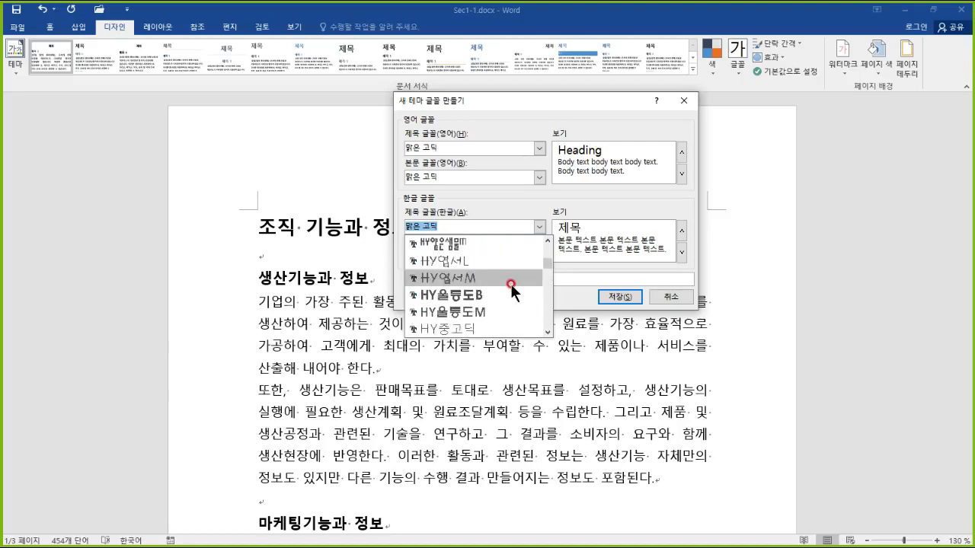
{"action": "scroll", "coordinate": [510, 285], "scroll_direction": "up", "scroll_amount": 5}
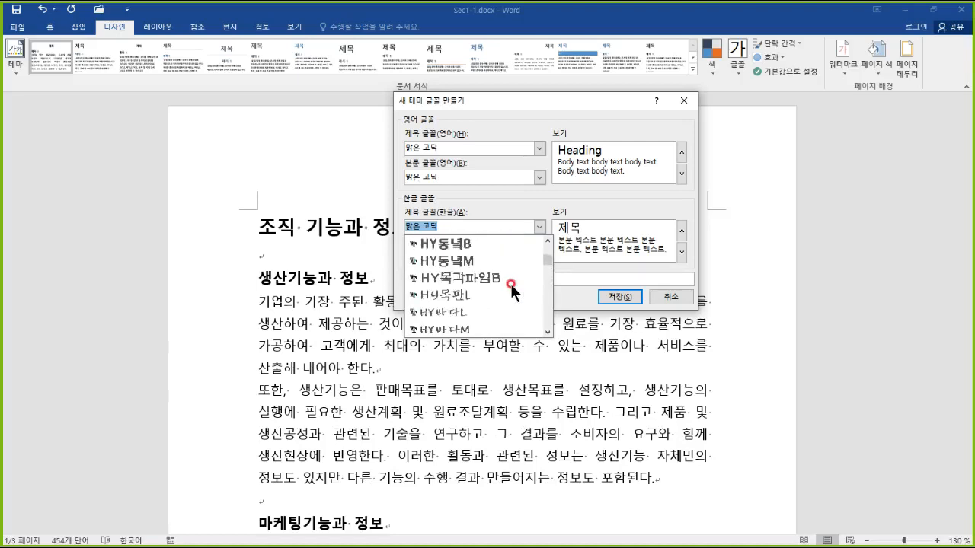
{"action": "scroll", "coordinate": [511, 286], "scroll_direction": "up", "scroll_amount": 5}
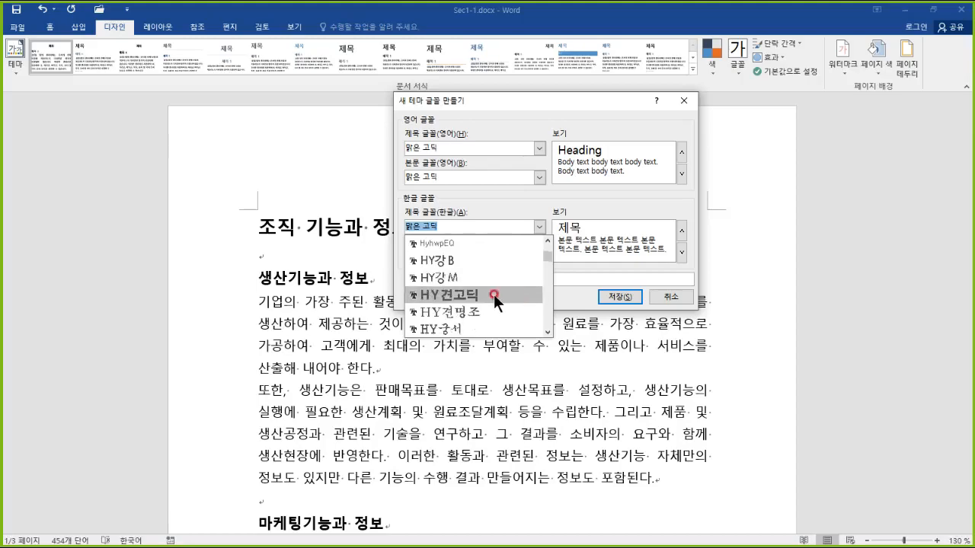
{"action": "left_click", "coordinate": [494, 291]}
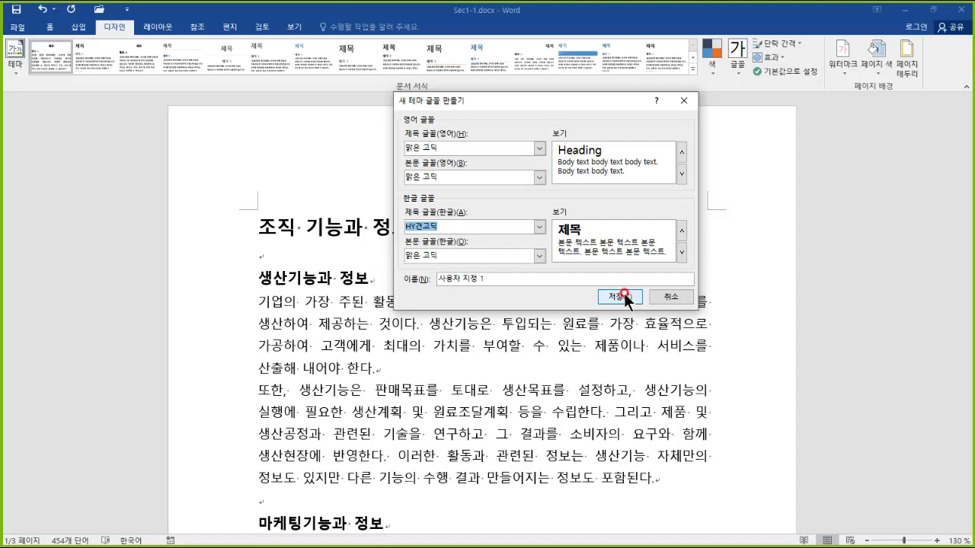
Name the new theme font set 정보 and save it
{"action": "left_click_drag", "start_coordinate": [494, 278], "coordinate": [439, 279]}
{"action": "type", "text": "정보"}
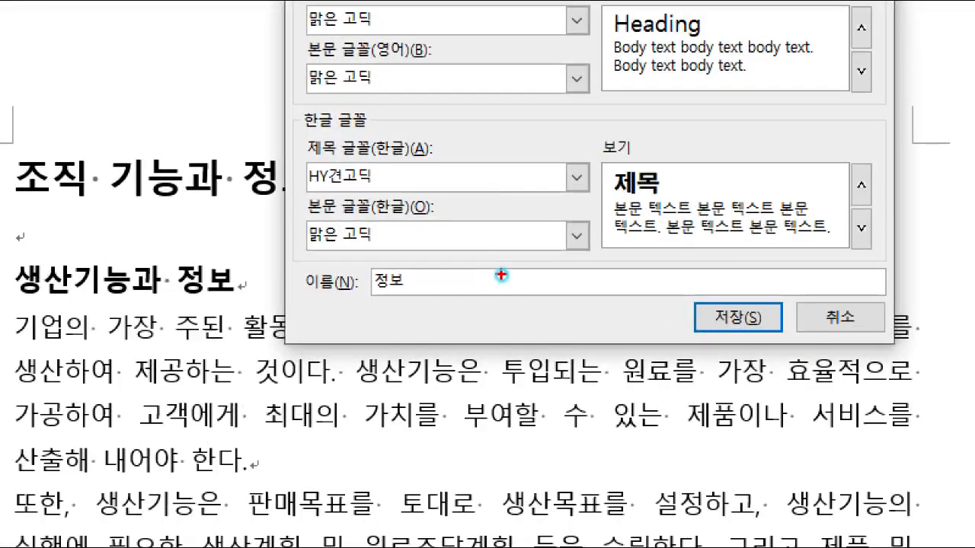
{"action": "left_click", "coordinate": [496, 275]}
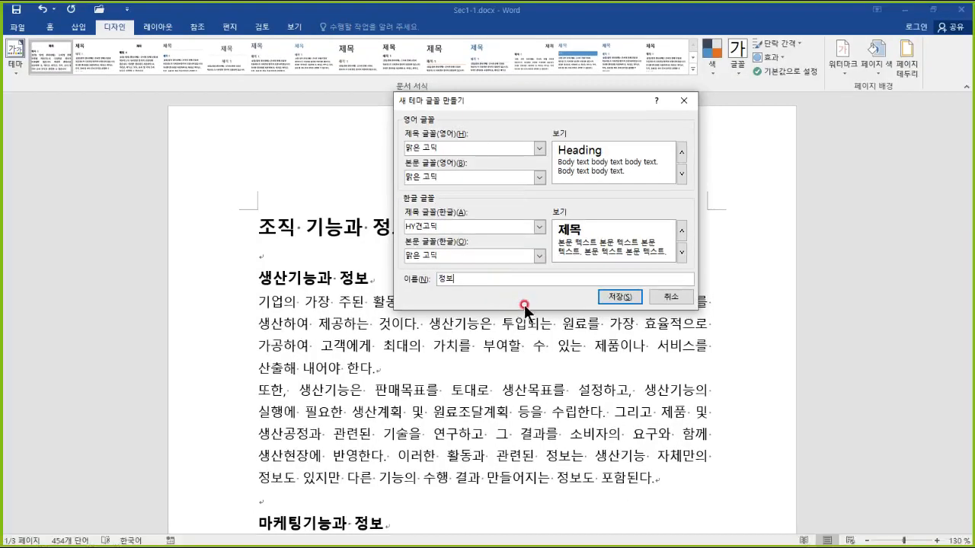
{"action": "left_click", "coordinate": [743, 320]}
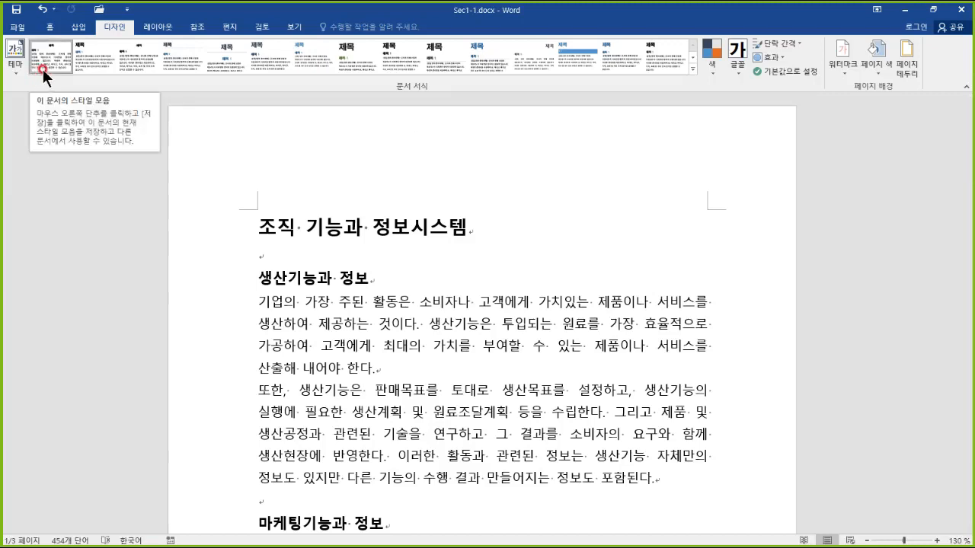
Examine how the theme font list shows each set's name, heading font and body font, including the custom 정보 set
{"action": "left_click", "coordinate": [715, 70]}
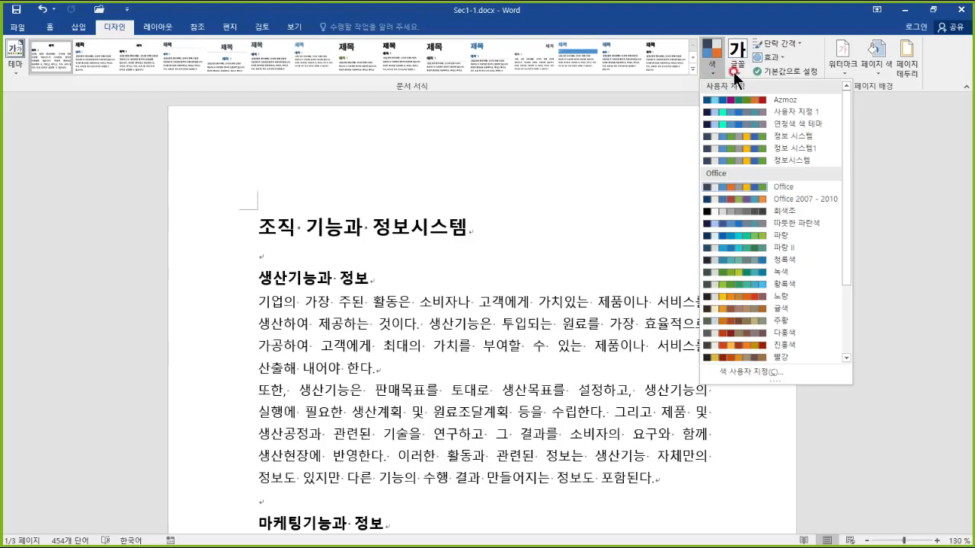
{"action": "left_click", "coordinate": [737, 71]}
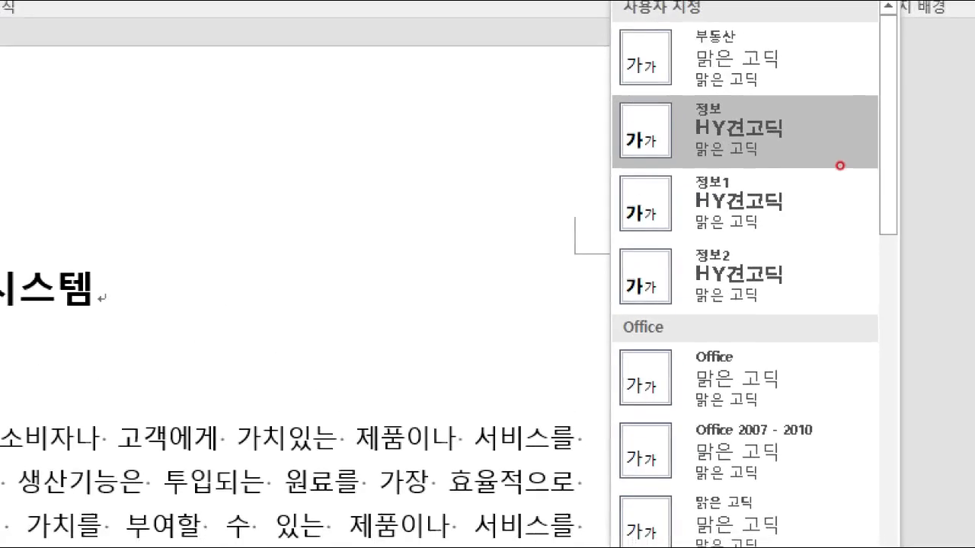
{"action": "left_click", "coordinate": [840, 99]}
{"action": "left_click_drag", "start_coordinate": [786, 46], "coordinate": [776, 53]}
{"action": "left_click_drag", "start_coordinate": [805, 115], "coordinate": [796, 128]}
{"action": "left_click_drag", "start_coordinate": [787, 234], "coordinate": [798, 233]}
{"action": "left_click_drag", "start_coordinate": [773, 311], "coordinate": [791, 298]}
{"action": "left_click_drag", "start_coordinate": [776, 416], "coordinate": [780, 402]}
{"action": "left_click_drag", "start_coordinate": [822, 512], "coordinate": [842, 503]}
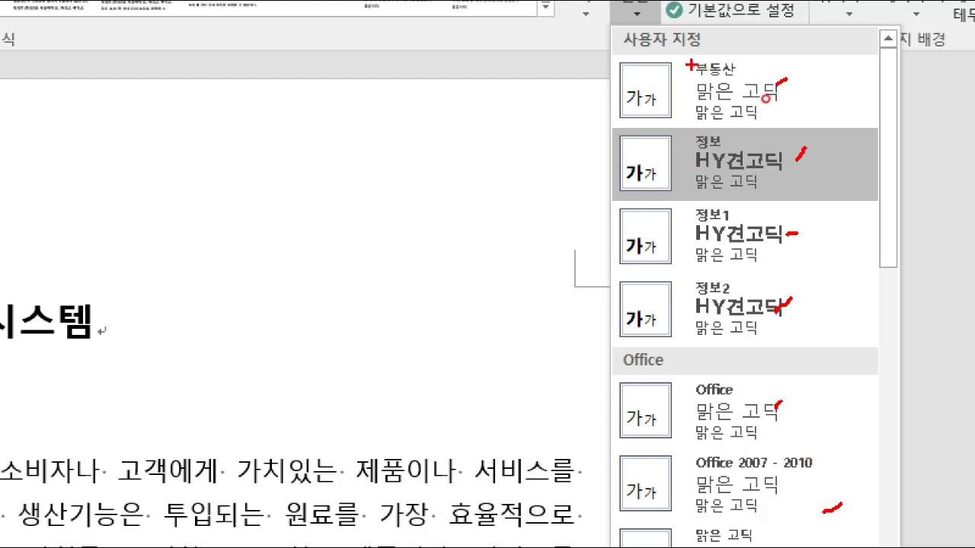
{"action": "left_click_drag", "start_coordinate": [658, 75], "coordinate": [693, 70]}
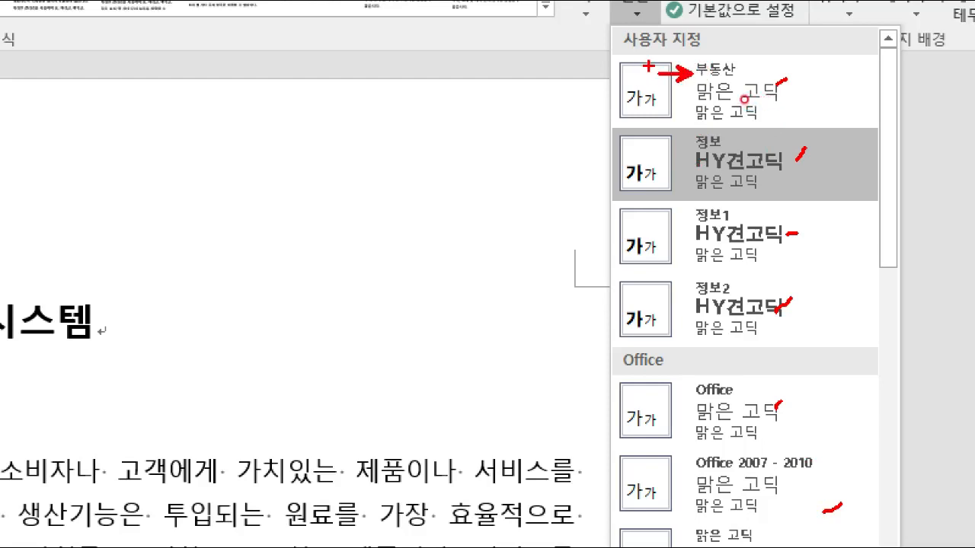
{"action": "left_click_drag", "start_coordinate": [792, 93], "coordinate": [845, 93]}
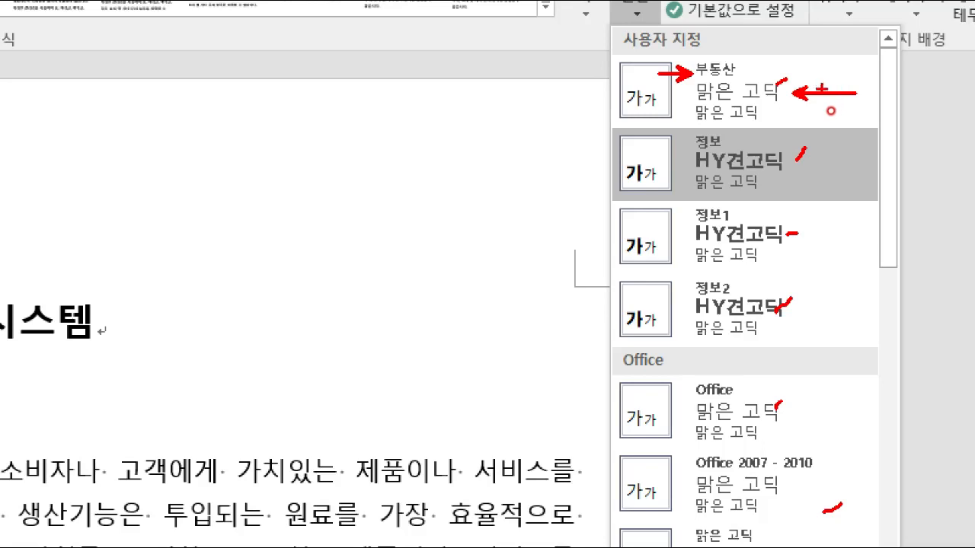
{"action": "left_click_drag", "start_coordinate": [768, 116], "coordinate": [824, 116]}
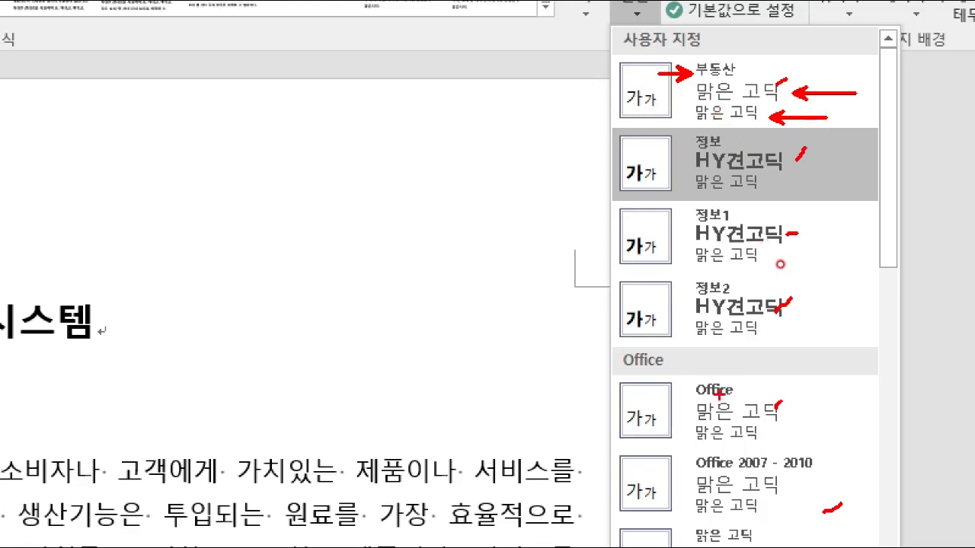
{"action": "key", "text": "Escape"}
Examine the custom and built-in sets in the theme font list and the option for creating a custom font set
{"action": "left_click", "coordinate": [737, 71]}
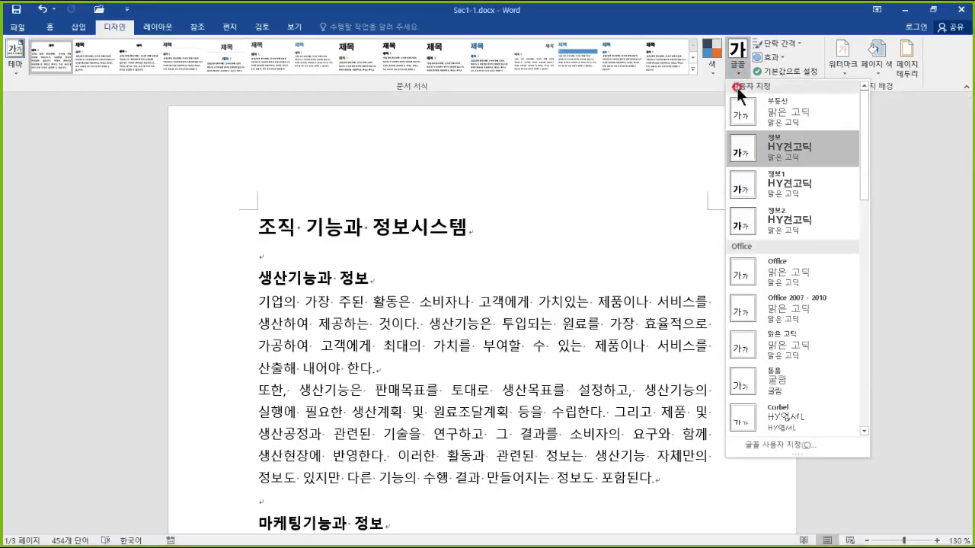
{"action": "scroll", "coordinate": [777, 271], "scroll_direction": "down", "scroll_amount": 2}
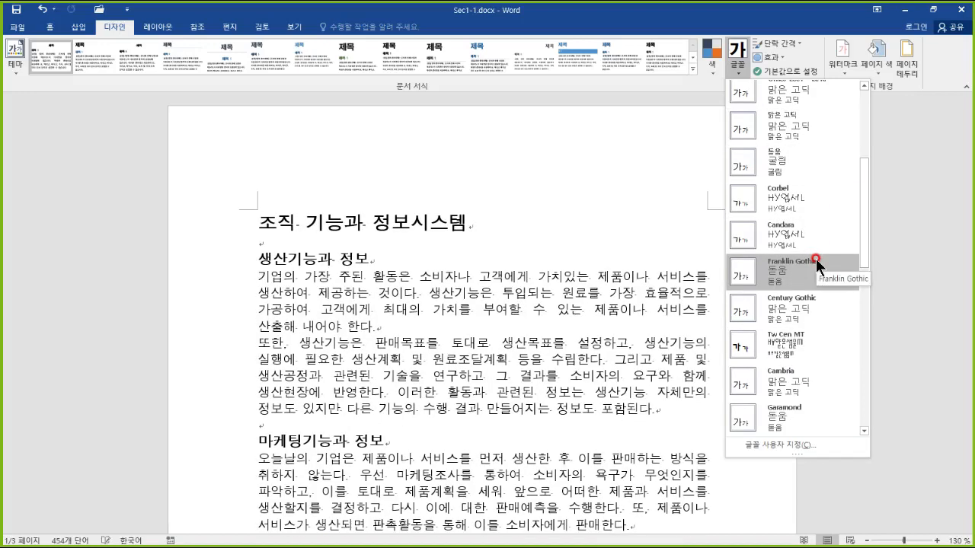
{"action": "scroll", "coordinate": [813, 264], "scroll_direction": "up", "scroll_amount": 3}
{"action": "mouse_move", "coordinate": [723, 88]}
{"action": "left_mouse_down"}
{"action": "mouse_move", "coordinate": [733, 134]}
{"action": "mouse_move", "coordinate": [843, 241]}
{"action": "left_mouse_up"}
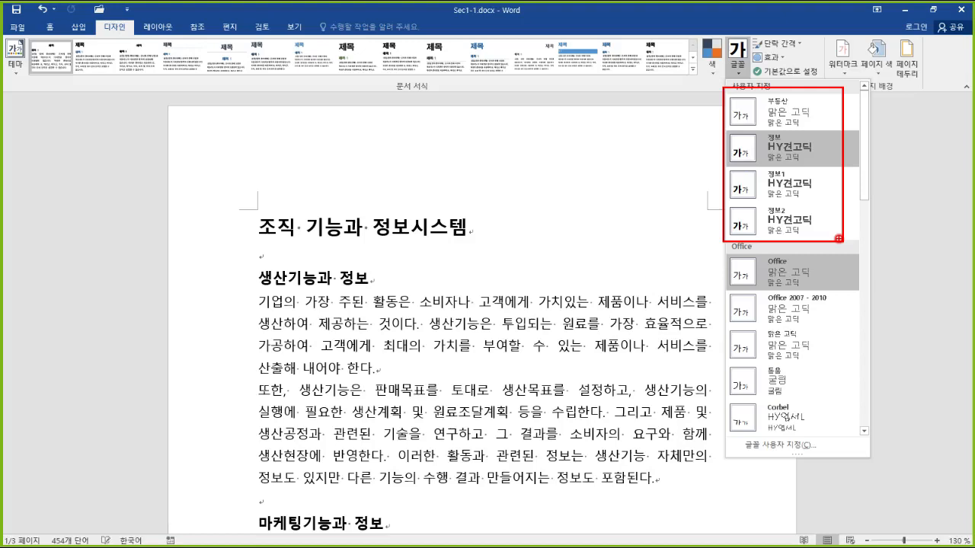
{"action": "left_click_drag", "start_coordinate": [722, 427], "coordinate": [812, 458]}
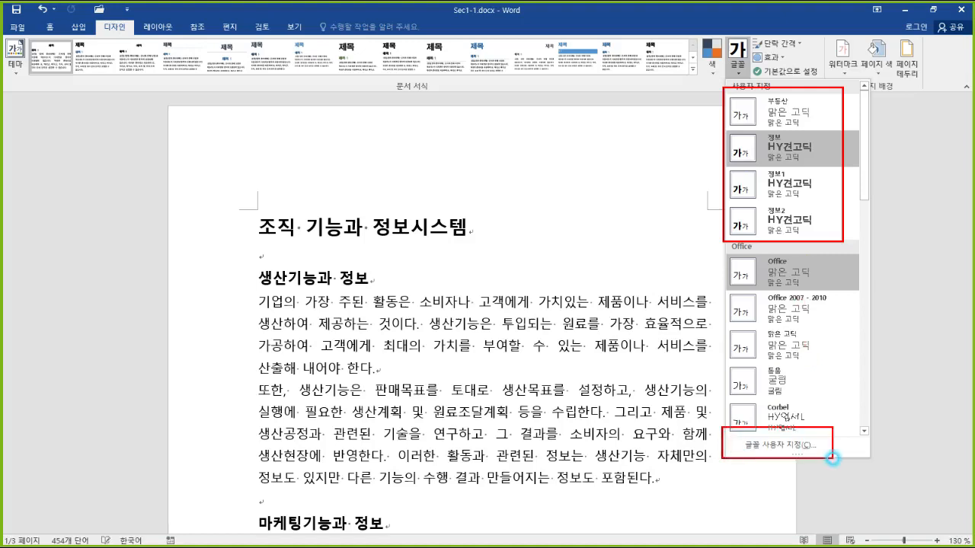
{"action": "left_click", "coordinate": [832, 458]}
{"action": "mouse_move", "coordinate": [146, 3]}
{"action": "left_mouse_down"}
{"action": "mouse_move", "coordinate": [86, 16]}
{"action": "mouse_move", "coordinate": [136, 4]}
{"action": "left_mouse_up"}
{"action": "mouse_move", "coordinate": [766, 76]}
{"action": "left_mouse_down"}
{"action": "mouse_move", "coordinate": [716, 42]}
{"action": "mouse_move", "coordinate": [758, 73]}
{"action": "mouse_move", "coordinate": [789, 64]}
{"action": "mouse_move", "coordinate": [825, 349]}
{"action": "mouse_move", "coordinate": [774, 440]}
{"action": "left_mouse_up"}
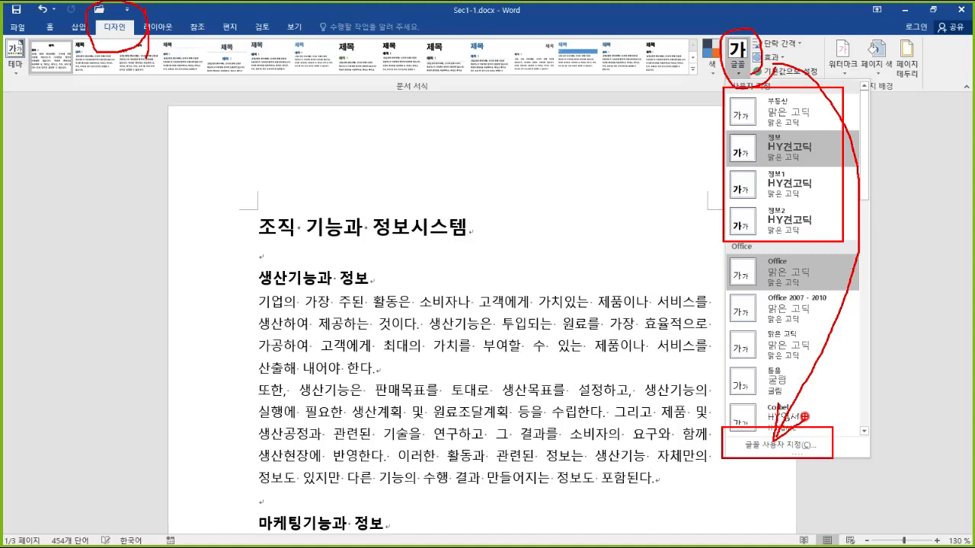
{"action": "key", "text": "Escape"}
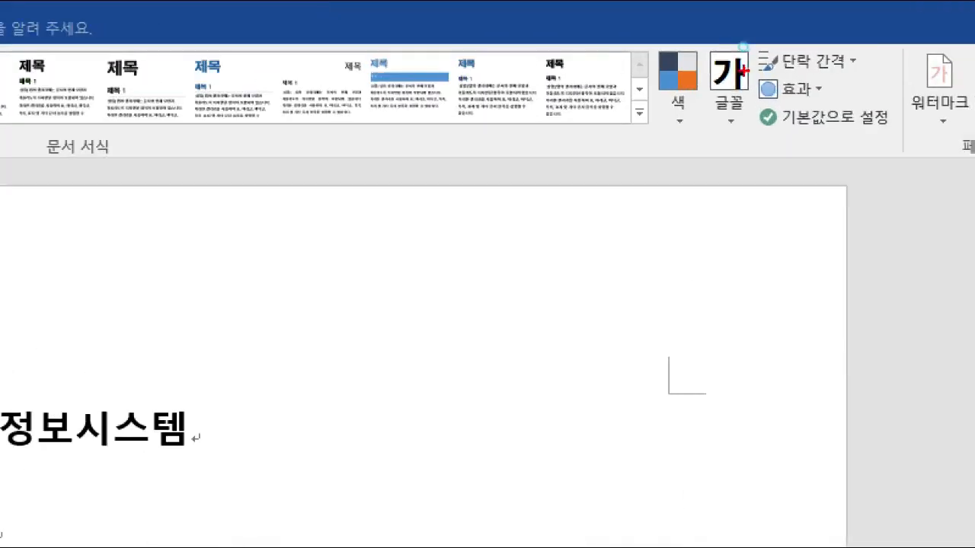
Examine the theme colour list, including its custom sets, its Office sets and the option for customizing colours
{"action": "mouse_move", "coordinate": [722, 44]}
{"action": "left_mouse_down"}
{"action": "mouse_move", "coordinate": [728, 67]}
{"action": "mouse_move", "coordinate": [762, 52]}
{"action": "left_mouse_up"}
{"action": "left_click_drag", "start_coordinate": [642, 44], "coordinate": [712, 144]}
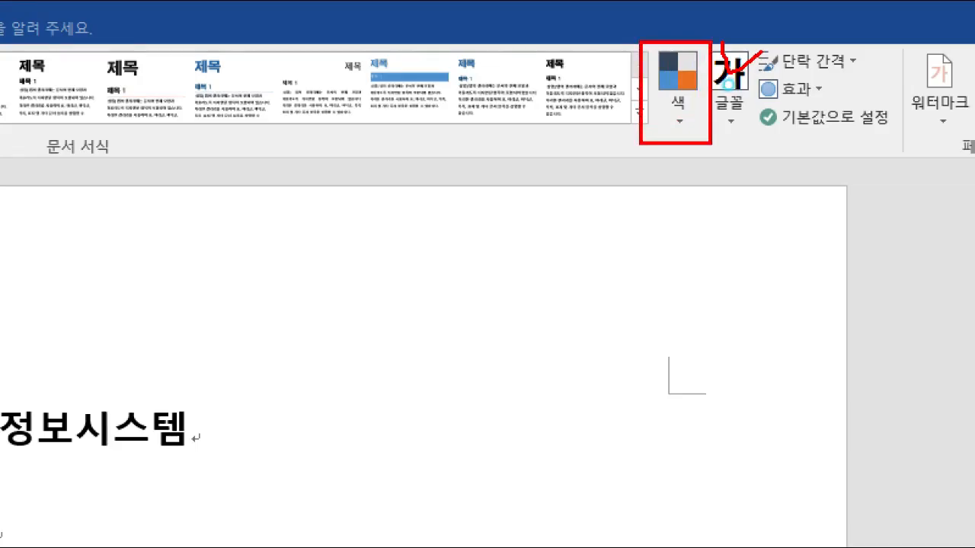
{"action": "right_click", "coordinate": [711, 143]}
{"action": "left_click", "coordinate": [709, 74]}
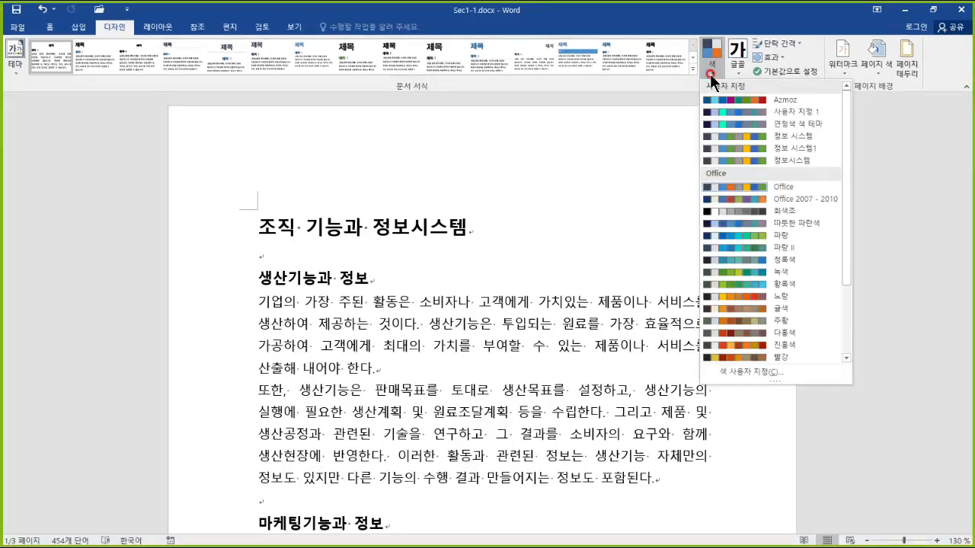
{"action": "mouse_move", "coordinate": [701, 176]}
{"action": "left_mouse_down"}
{"action": "mouse_move", "coordinate": [710, 204]}
{"action": "mouse_move", "coordinate": [840, 373]}
{"action": "left_mouse_up"}
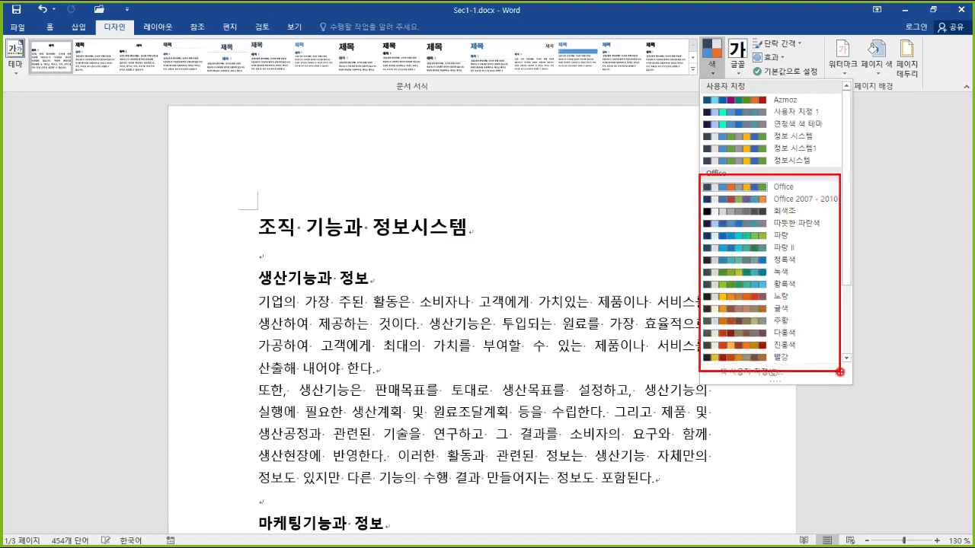
{"action": "mouse_move", "coordinate": [800, 159]}
{"action": "left_mouse_down"}
{"action": "mouse_move", "coordinate": [728, 122]}
{"action": "mouse_move", "coordinate": [810, 107]}
{"action": "mouse_move", "coordinate": [812, 135]}
{"action": "mouse_move", "coordinate": [841, 123]}
{"action": "left_mouse_up"}
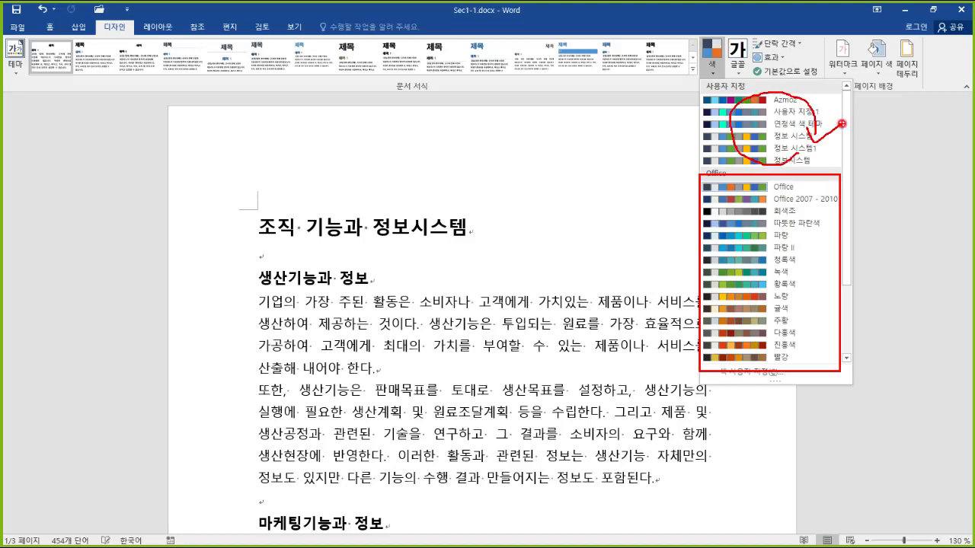
{"action": "key", "text": "e"}
{"action": "mouse_move", "coordinate": [704, 361]}
{"action": "left_mouse_down"}
{"action": "mouse_move", "coordinate": [729, 388]}
{"action": "mouse_move", "coordinate": [796, 387]}
{"action": "left_mouse_up"}
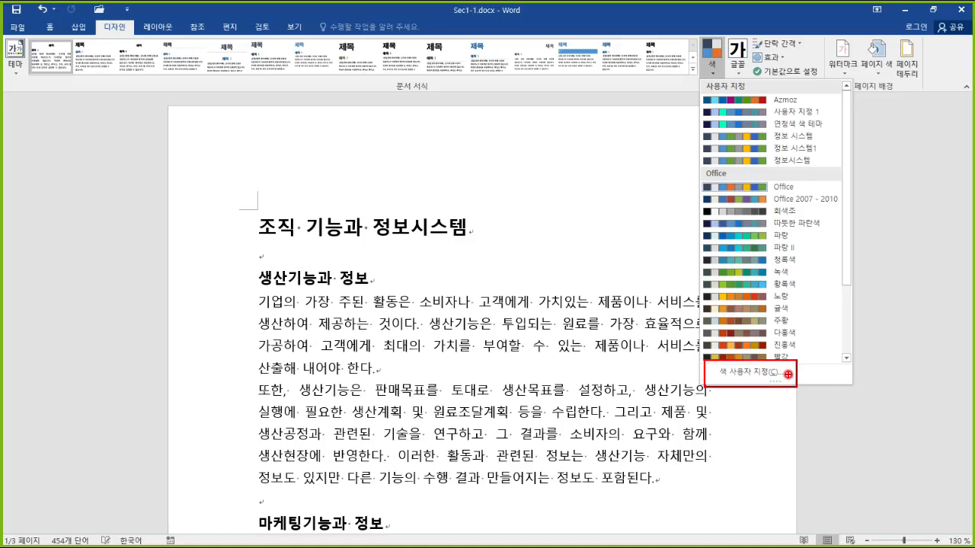
{"action": "key", "text": "Escape"}
Begin a new custom theme colour set and change its 강조 2 colour to the green theme colour
{"action": "left_click", "coordinate": [716, 73]}
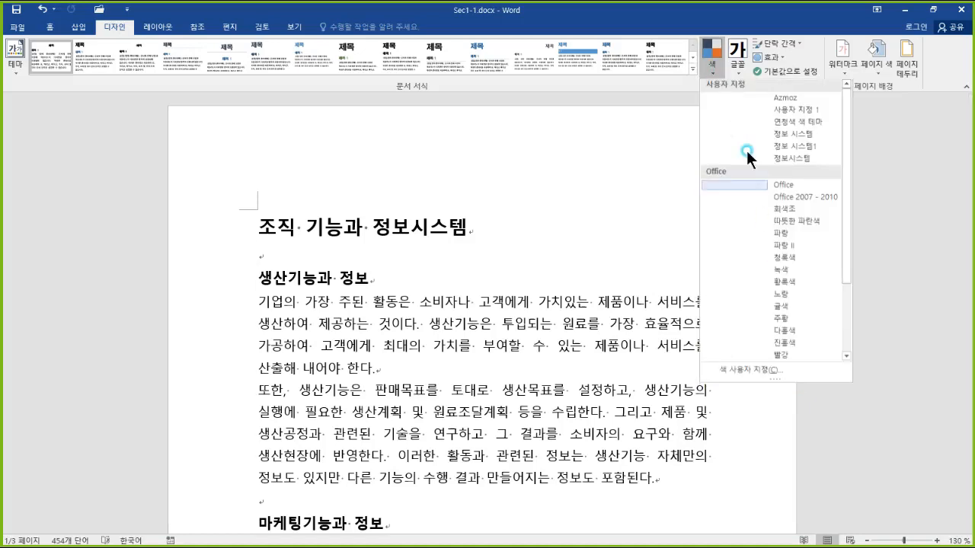
{"action": "left_click", "coordinate": [762, 371]}
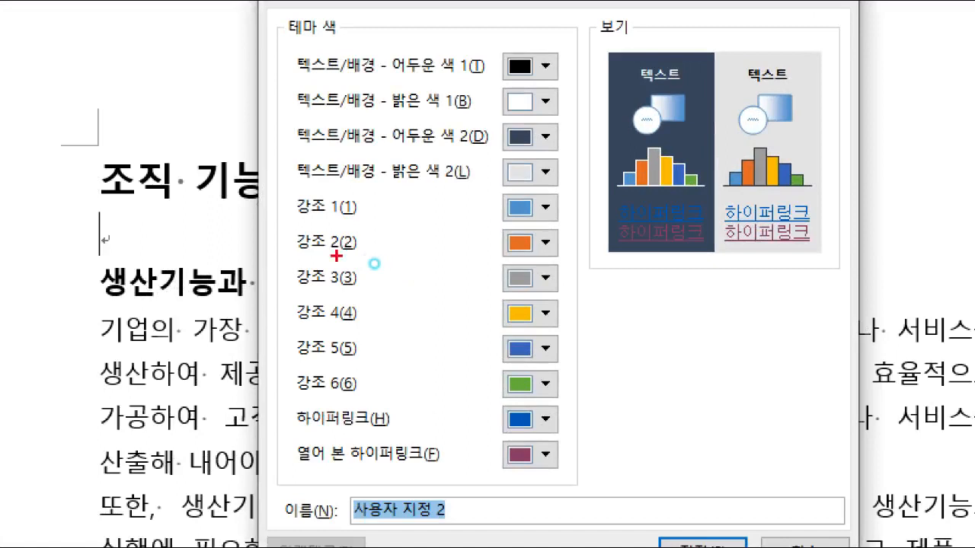
{"action": "mouse_move", "coordinate": [281, 220]}
{"action": "left_mouse_down"}
{"action": "mouse_move", "coordinate": [333, 279]}
{"action": "mouse_move", "coordinate": [569, 268]}
{"action": "left_mouse_up"}
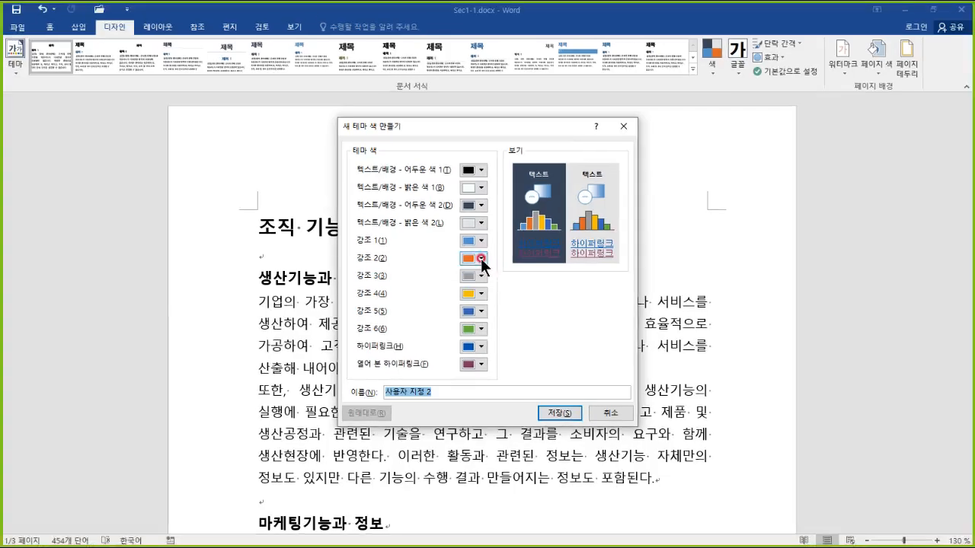
{"action": "left_click", "coordinate": [546, 241]}
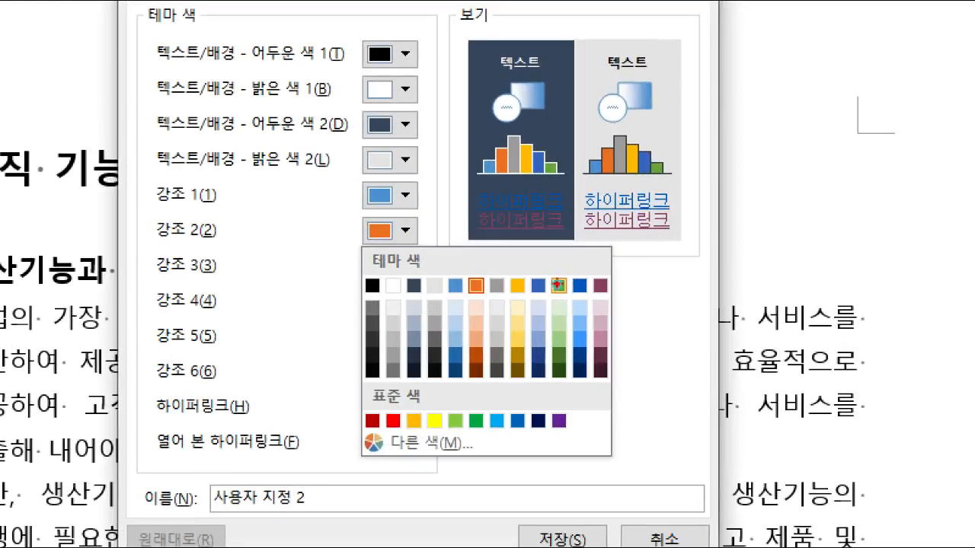
{"action": "left_click_drag", "start_coordinate": [541, 267], "coordinate": [580, 305]}
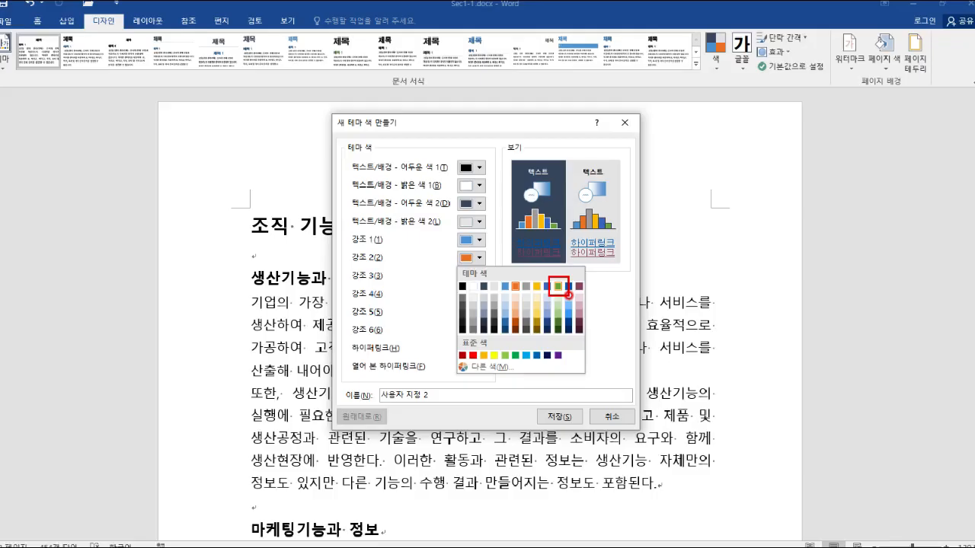
{"action": "left_click", "coordinate": [405, 231]}
{"action": "left_click", "coordinate": [562, 285]}
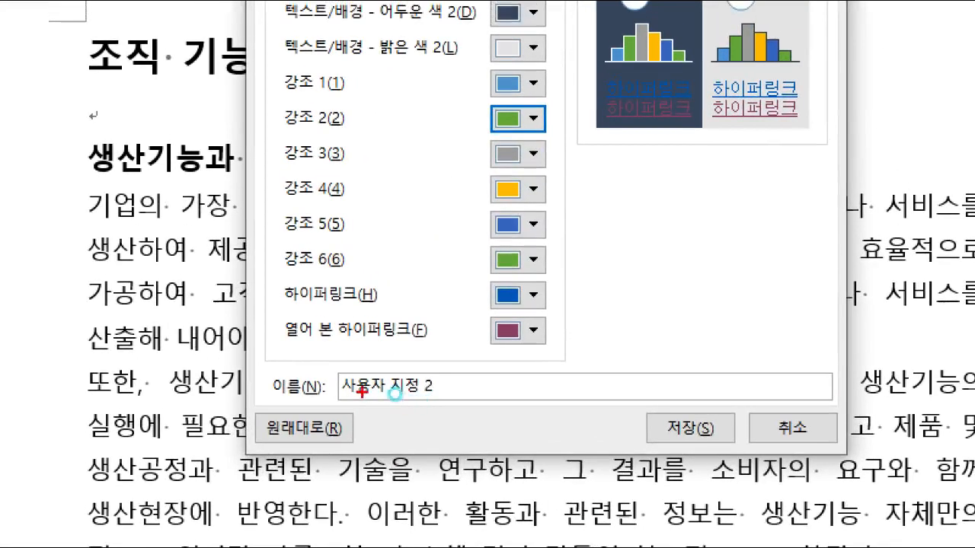
Name the new theme colour set 정보 시스템, save it and check its entry in the theme colour list
{"action": "left_click_drag", "start_coordinate": [340, 367], "coordinate": [488, 410]}
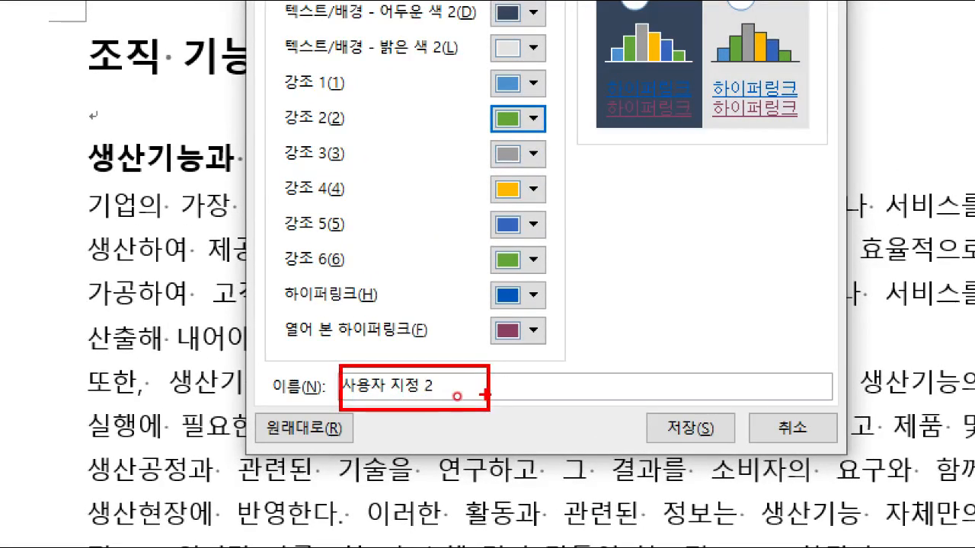
{"action": "key", "text": "Escape"}
{"action": "left_click_drag", "start_coordinate": [442, 383], "coordinate": [99, 313]}
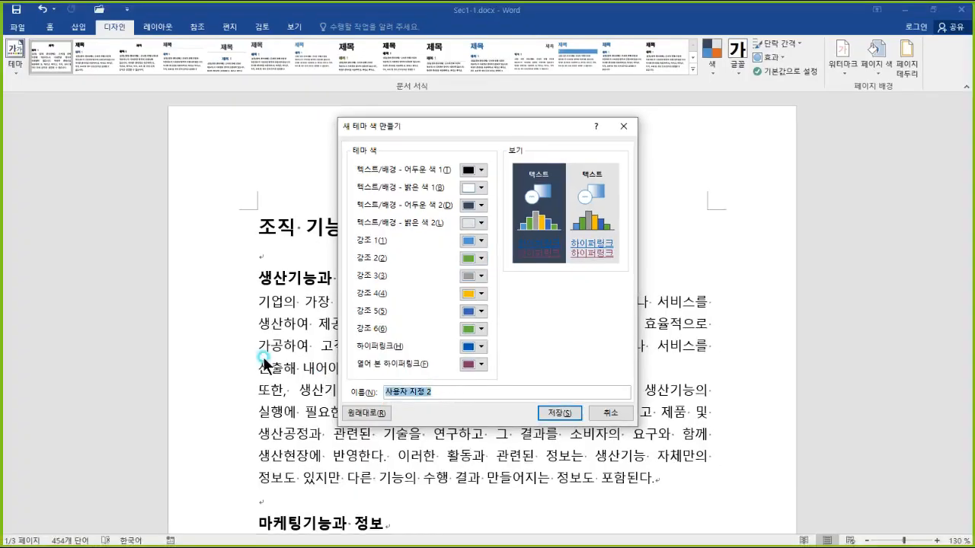
{"action": "type", "text": "저보시스템"}
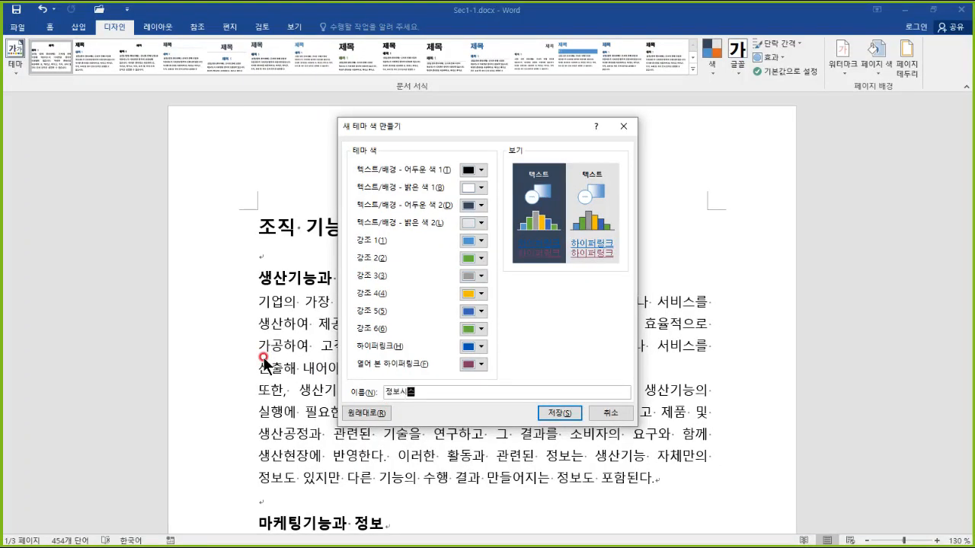
{"action": "key", "text": "Left"}
{"action": "key", "text": "Left"}
{"action": "key", "text": "Left"}
{"action": "left_click", "coordinate": [559, 414]}
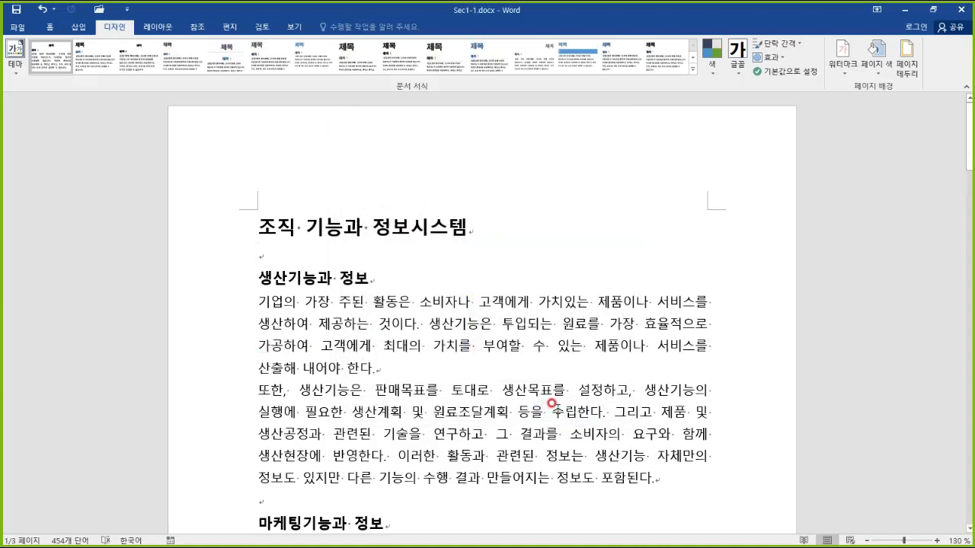
{"action": "left_click", "coordinate": [715, 71]}
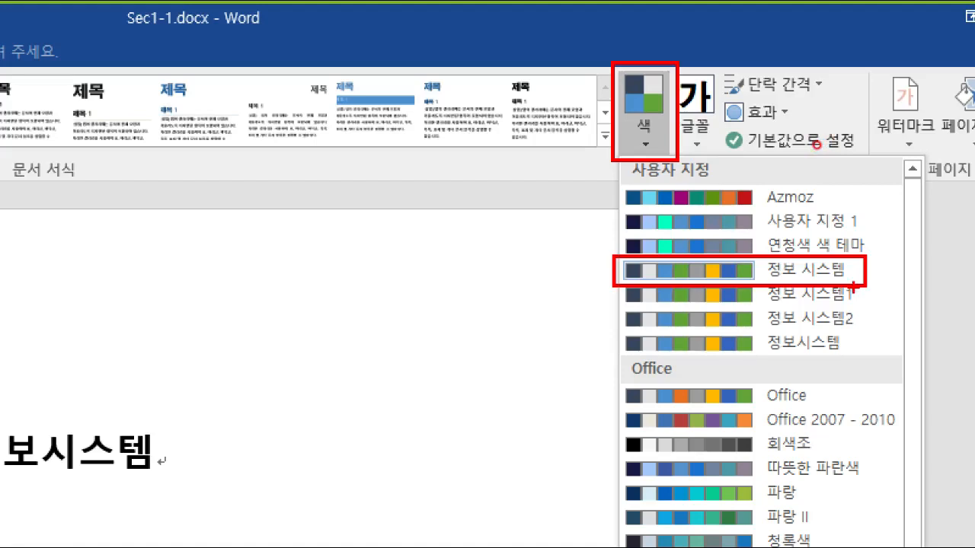
{"action": "left_click", "coordinate": [853, 287]}
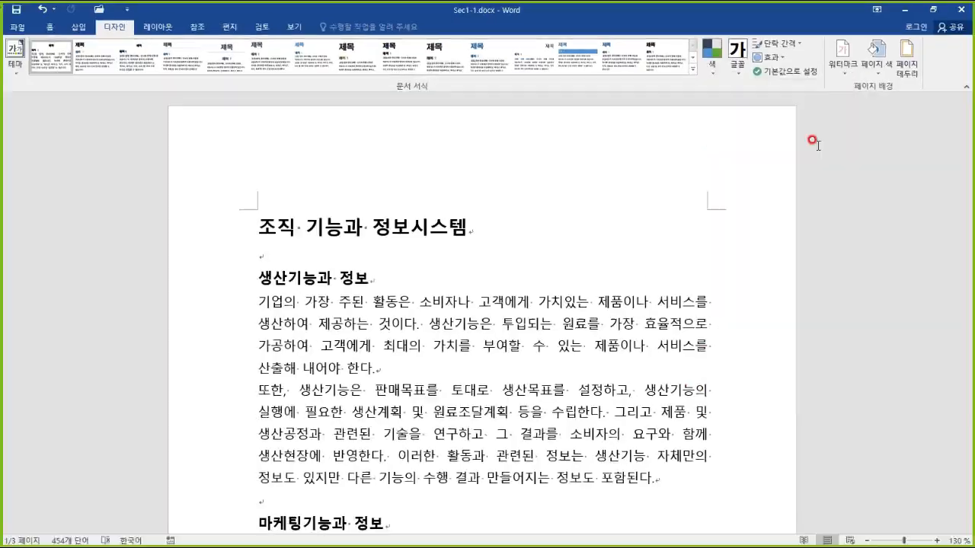
Examine the document theme gallery, its relation to the theme colours and fonts, and the option for saving the current theme
{"action": "left_click", "coordinate": [470, 219]}
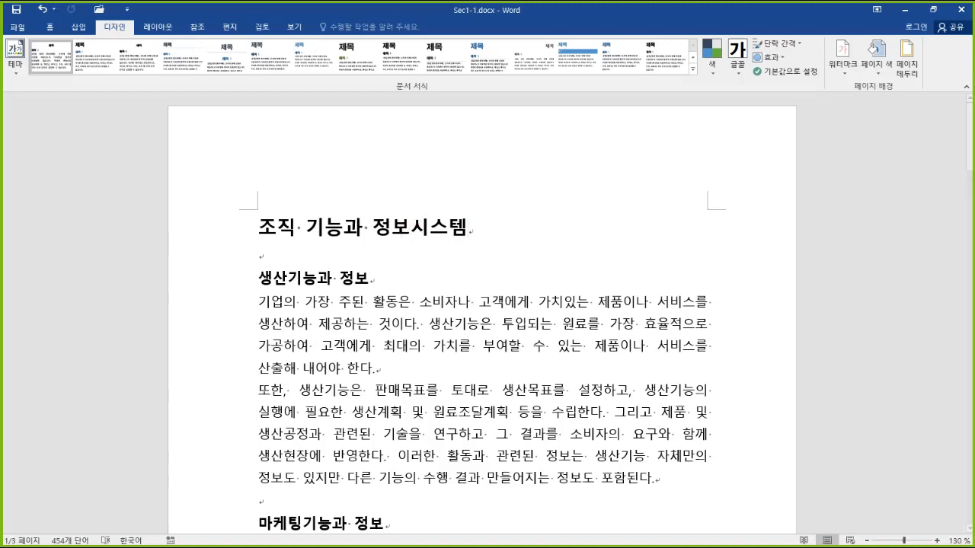
{"action": "left_click", "coordinate": [18, 67]}
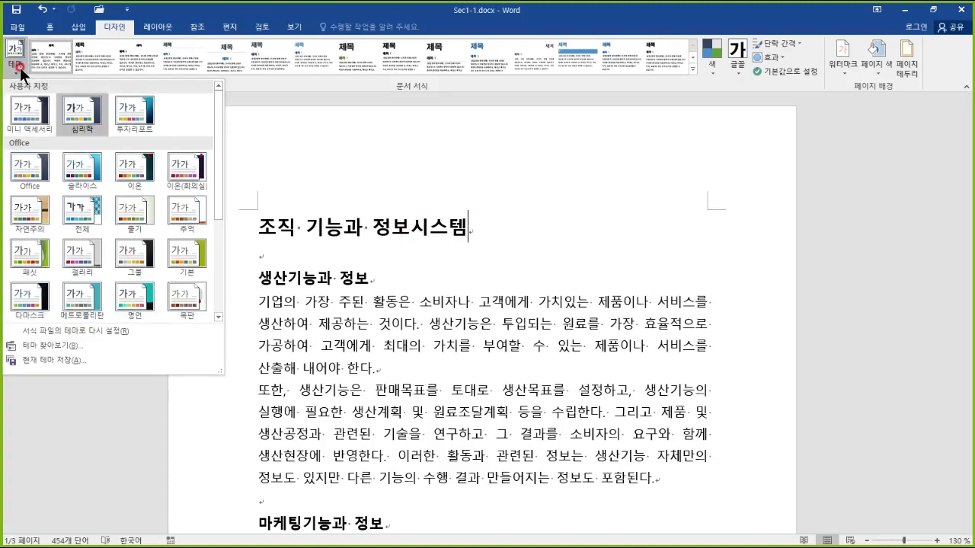
{"action": "mouse_move", "coordinate": [218, 242]}
{"action": "left_mouse_down"}
{"action": "mouse_move", "coordinate": [165, 111]}
{"action": "mouse_move", "coordinate": [213, 241]}
{"action": "mouse_move", "coordinate": [227, 230]}
{"action": "left_mouse_up"}
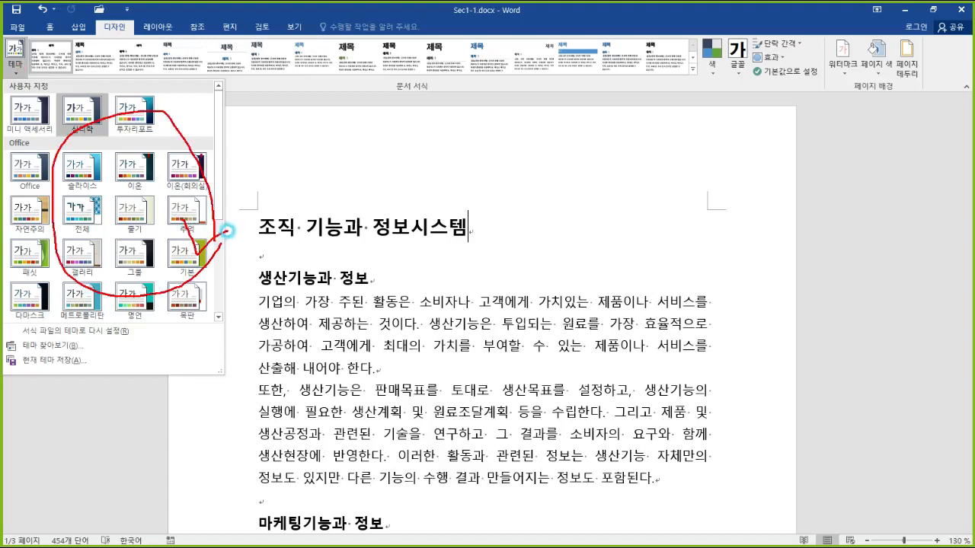
{"action": "left_click_drag", "start_coordinate": [702, 35], "coordinate": [733, 32]}
{"action": "left_click_drag", "start_coordinate": [737, 66], "coordinate": [771, 43]}
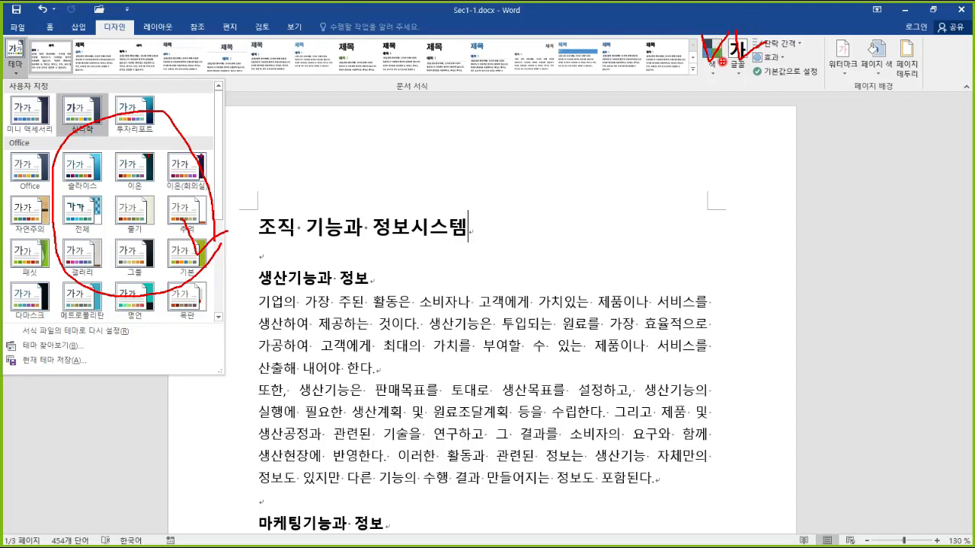
{"action": "key", "text": "Escape"}
{"action": "left_click", "coordinate": [28, 70]}
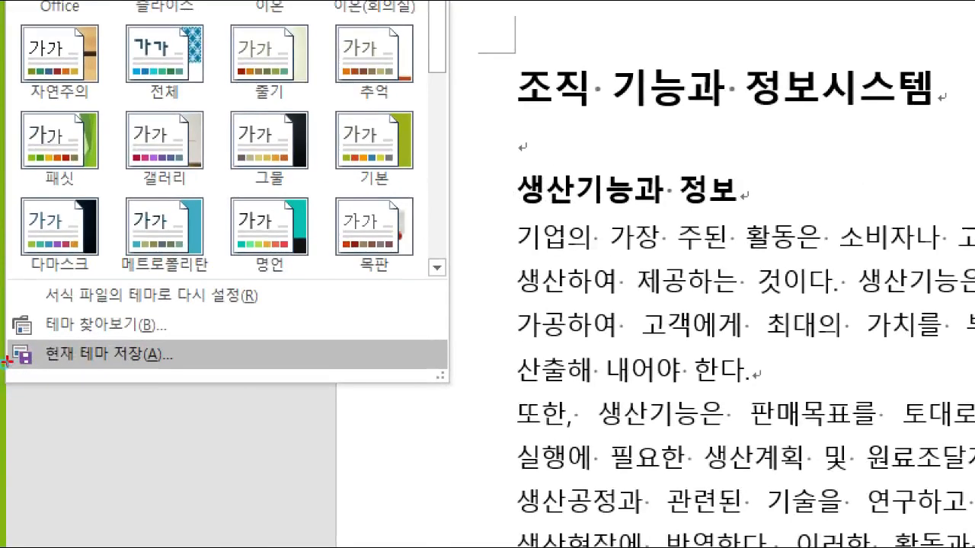
{"action": "left_click_drag", "start_coordinate": [5, 333], "coordinate": [228, 391]}
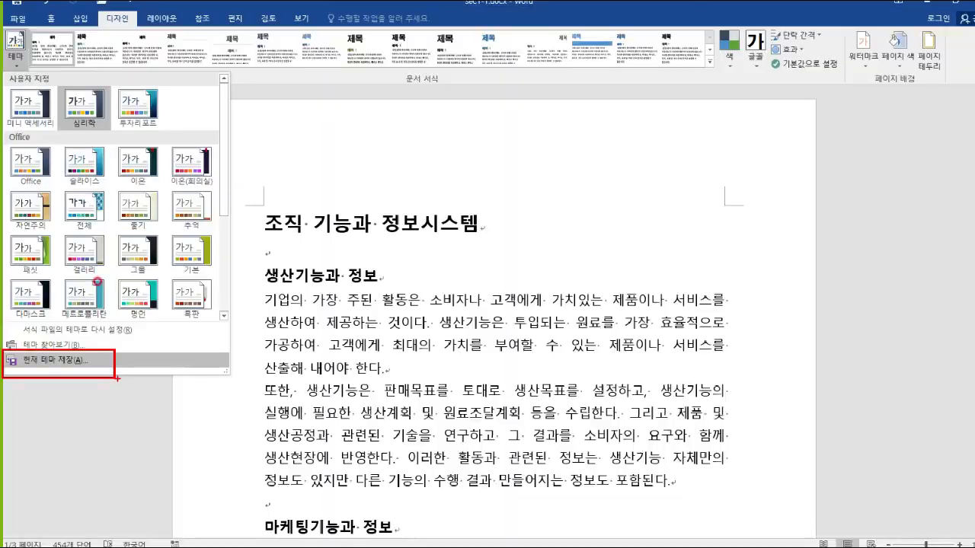
{"action": "key", "text": "Escape"}
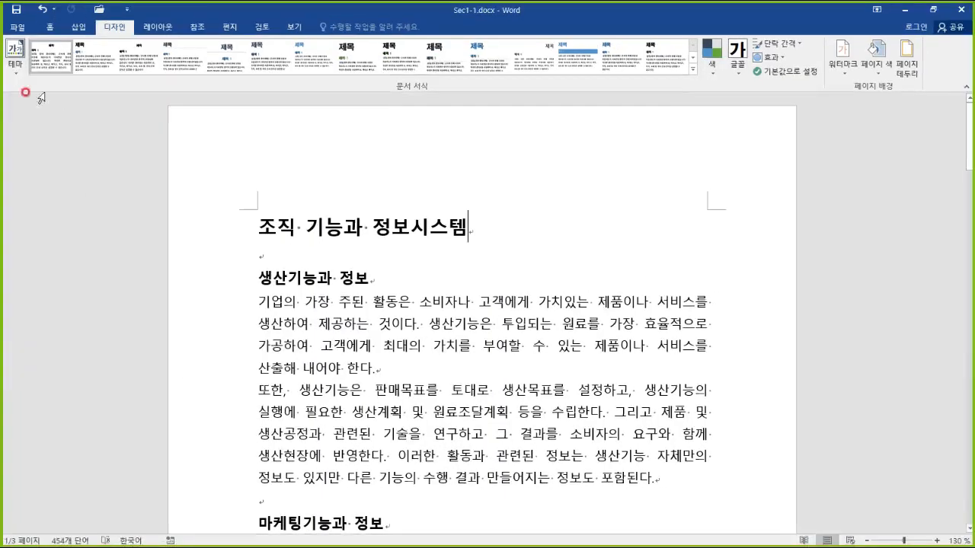
Save the current theme as 심리학 in the Document Themes folder as an Office theme (*.thmx), replacing the existing file
{"action": "left_click", "coordinate": [15, 57]}
{"action": "left_click", "coordinate": [74, 359]}
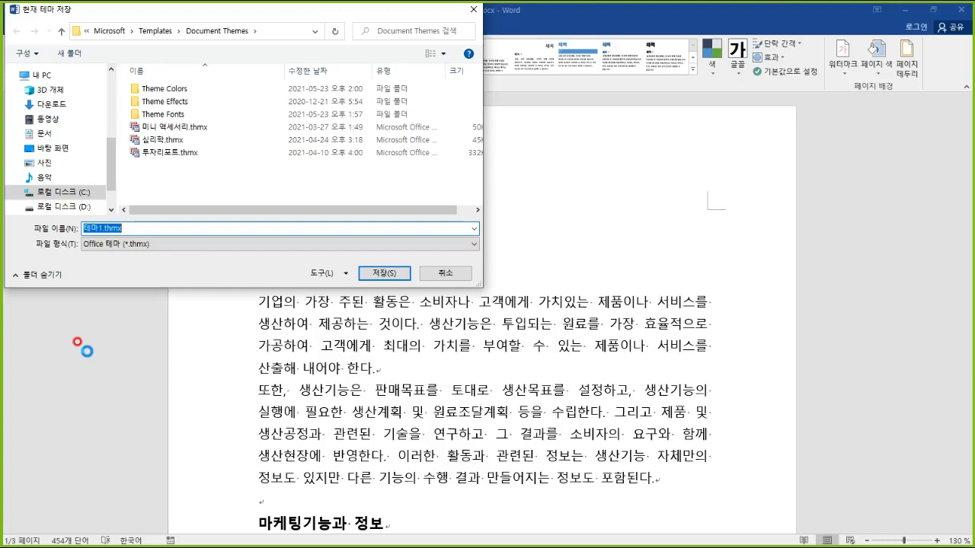
{"action": "type", "text": "심리학"}
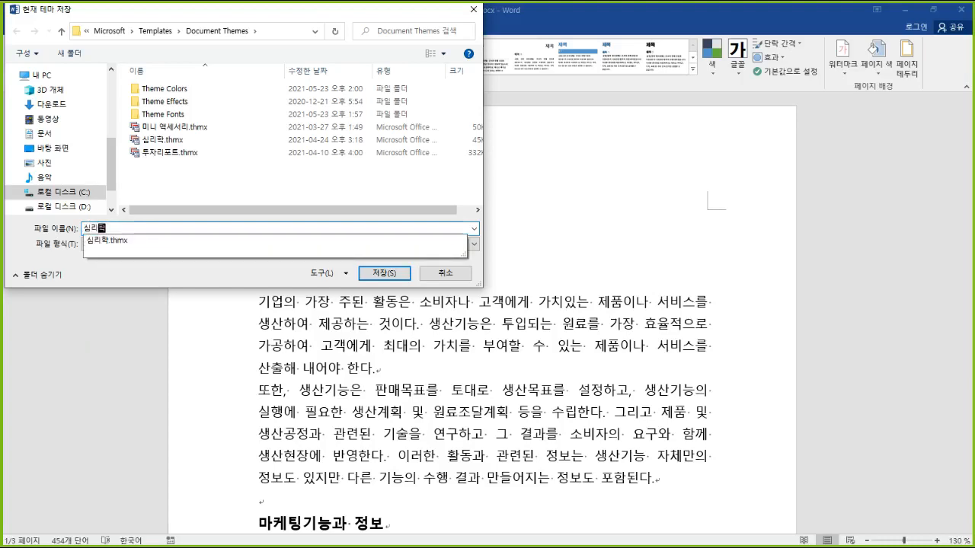
{"action": "left_click", "coordinate": [174, 283]}
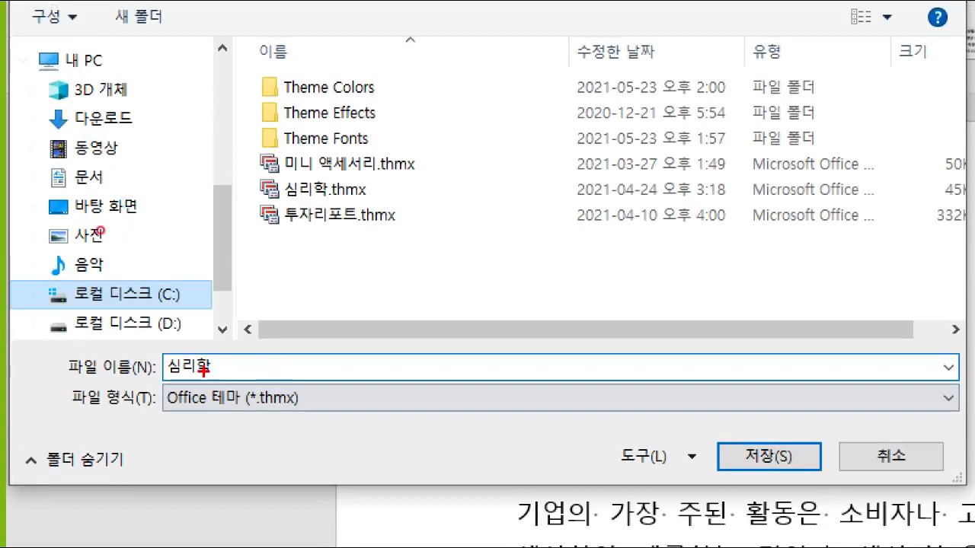
{"action": "left_click_drag", "start_coordinate": [156, 351], "coordinate": [226, 382]}
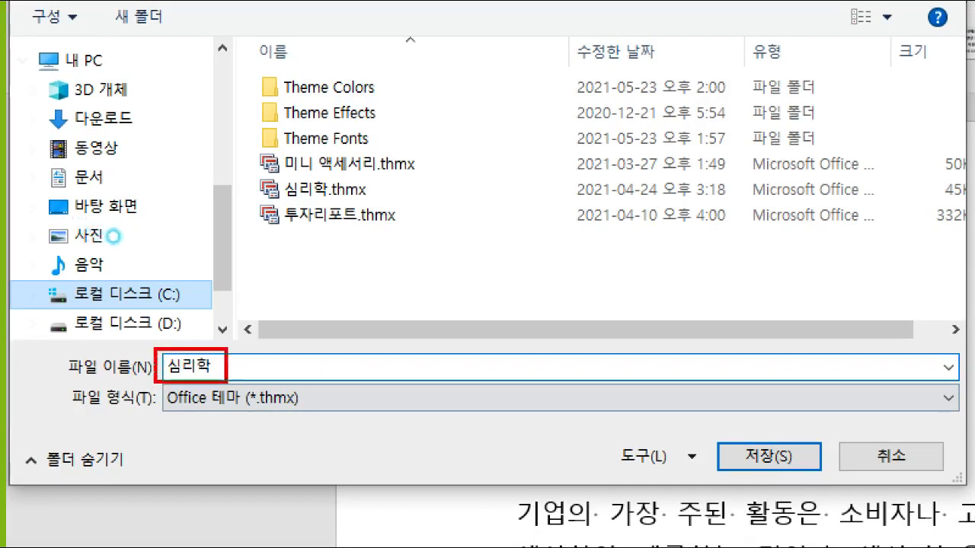
{"action": "mouse_move", "coordinate": [245, 383]}
{"action": "left_mouse_down"}
{"action": "mouse_move", "coordinate": [298, 423]}
{"action": "mouse_move", "coordinate": [315, 421]}
{"action": "left_mouse_up"}
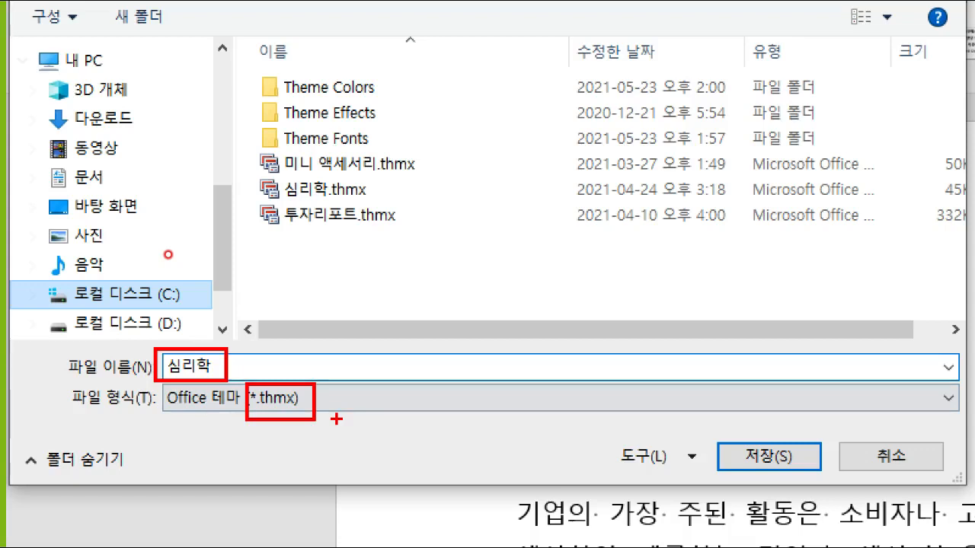
{"action": "mouse_move", "coordinate": [406, 233]}
{"action": "left_mouse_down"}
{"action": "mouse_move", "coordinate": [194, 203]}
{"action": "mouse_move", "coordinate": [344, 84]}
{"action": "mouse_move", "coordinate": [384, 214]}
{"action": "mouse_move", "coordinate": [377, 225]}
{"action": "left_mouse_up"}
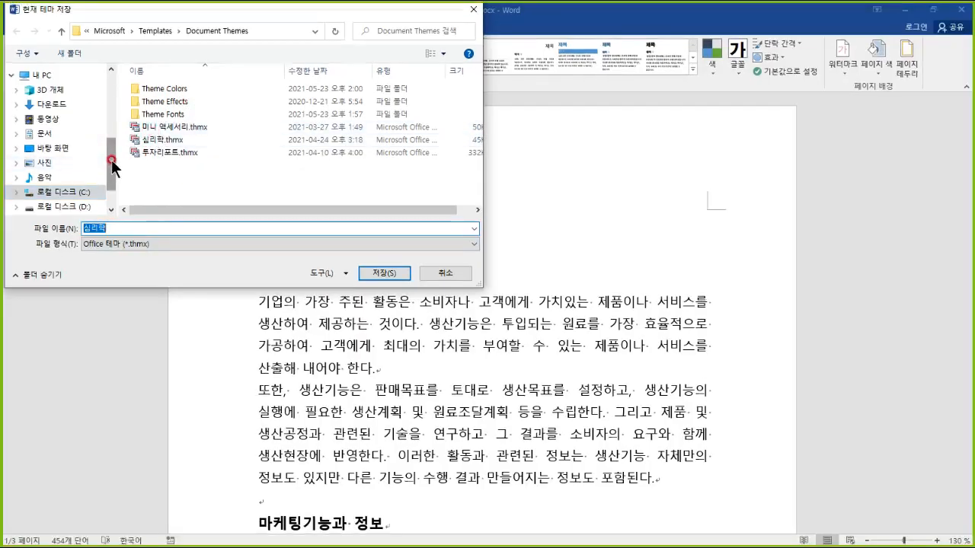
{"action": "left_click_drag", "start_coordinate": [112, 164], "coordinate": [111, 100]}
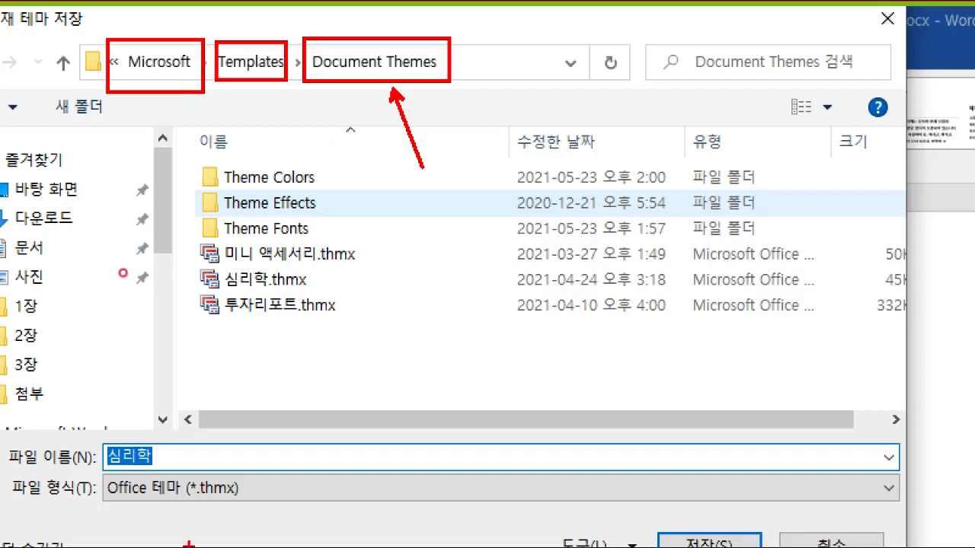
{"action": "mouse_move", "coordinate": [204, 457]}
{"action": "left_mouse_down"}
{"action": "mouse_move", "coordinate": [102, 90]}
{"action": "mouse_move", "coordinate": [488, 302]}
{"action": "mouse_move", "coordinate": [196, 547]}
{"action": "left_mouse_up"}
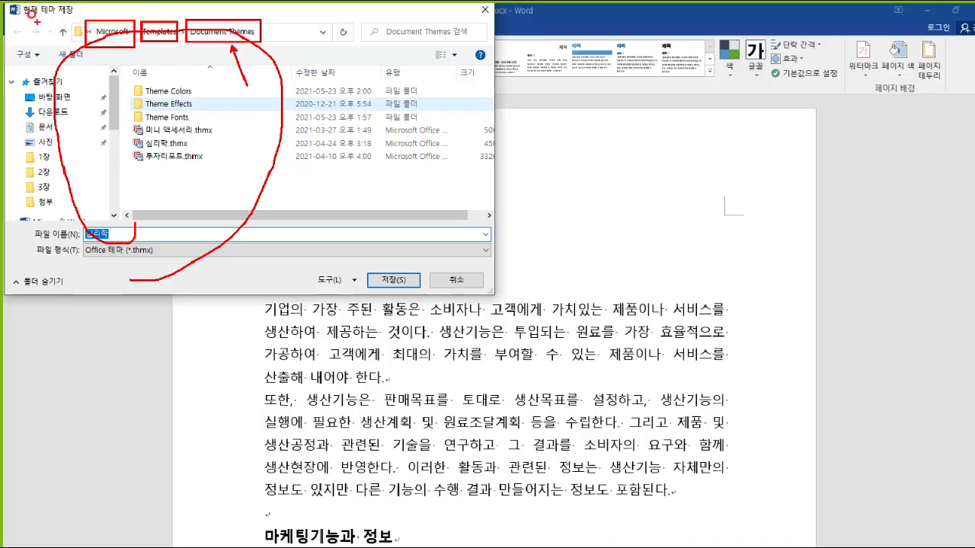
{"action": "left_click", "coordinate": [382, 271]}
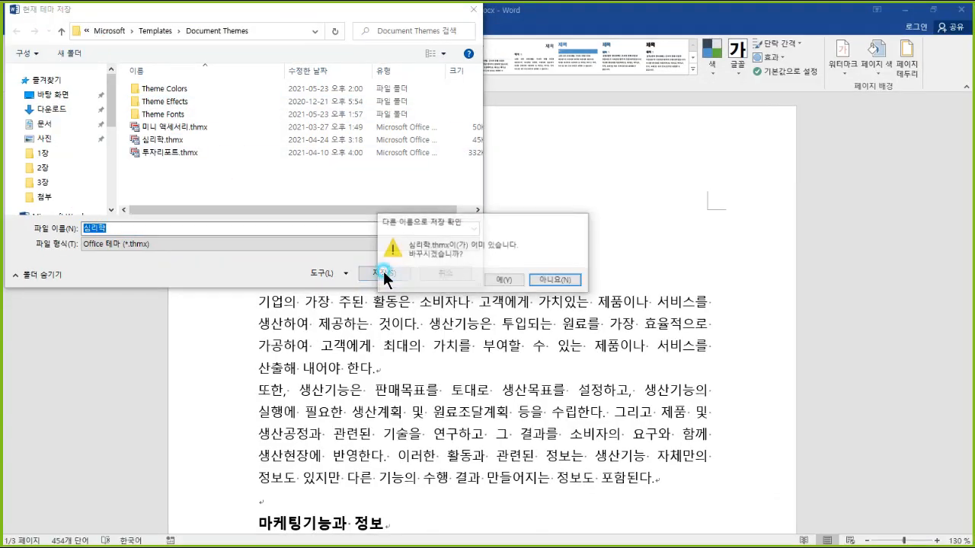
{"action": "left_click", "coordinate": [504, 280]}
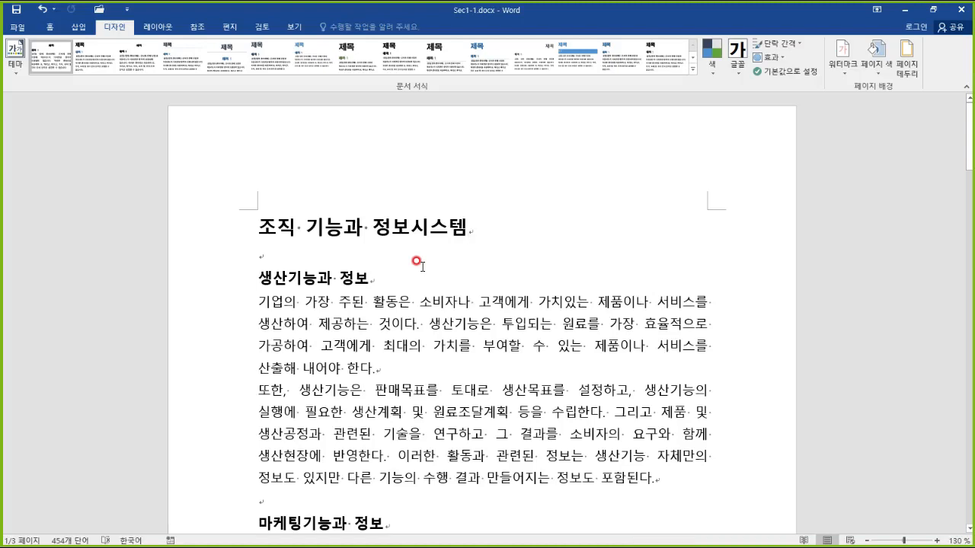
Check the 심리학 theme among the custom themes in the document theme gallery
{"action": "left_click", "coordinate": [17, 61]}
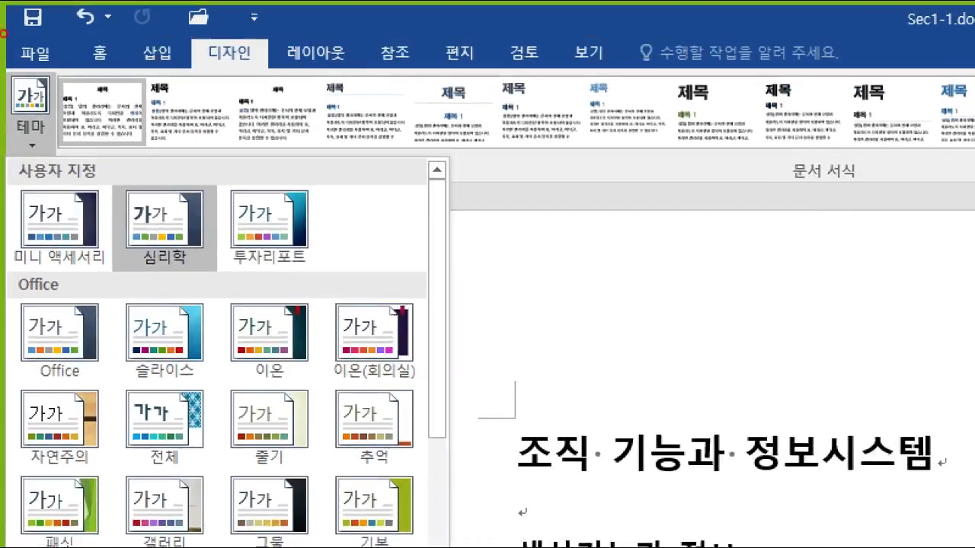
{"action": "mouse_move", "coordinate": [24, 67]}
{"action": "left_mouse_down"}
{"action": "mouse_move", "coordinate": [17, 30]}
{"action": "mouse_move", "coordinate": [44, 80]}
{"action": "left_mouse_up"}
{"action": "left_click_drag", "start_coordinate": [105, 183], "coordinate": [227, 283]}
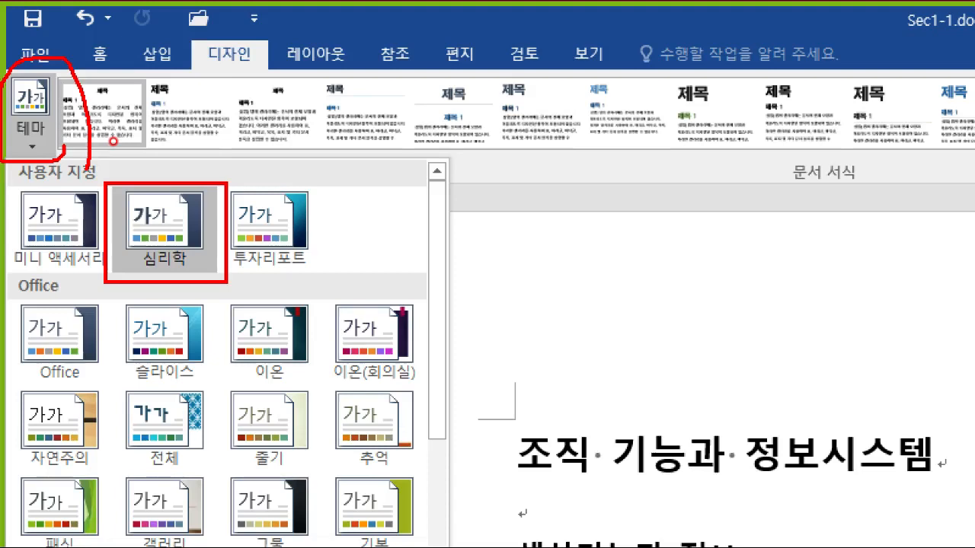
{"action": "key", "text": "Escape"}
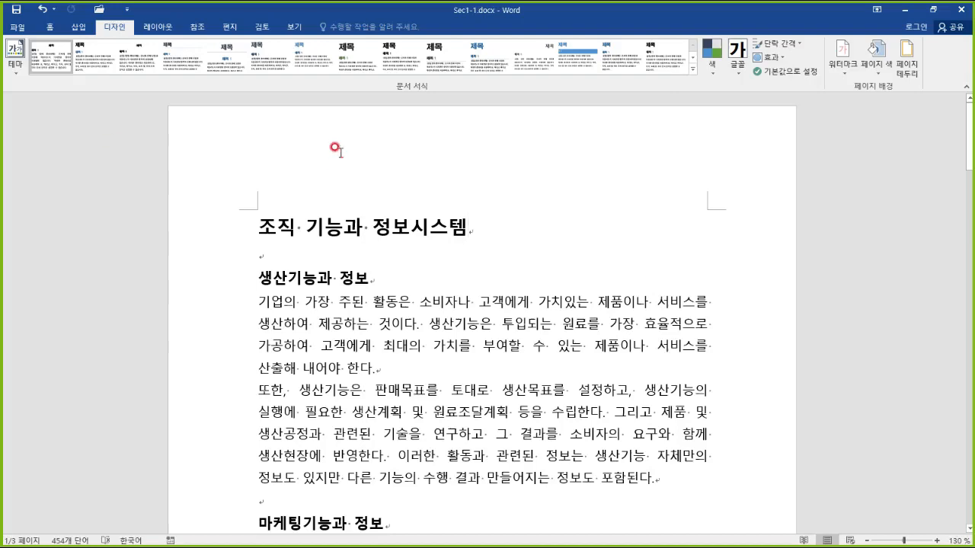
Open the document Sec2-1.docx from the 4장 practice folder
{"action": "left_click", "coordinate": [98, 9]}
{"action": "left_click", "coordinate": [171, 229]}
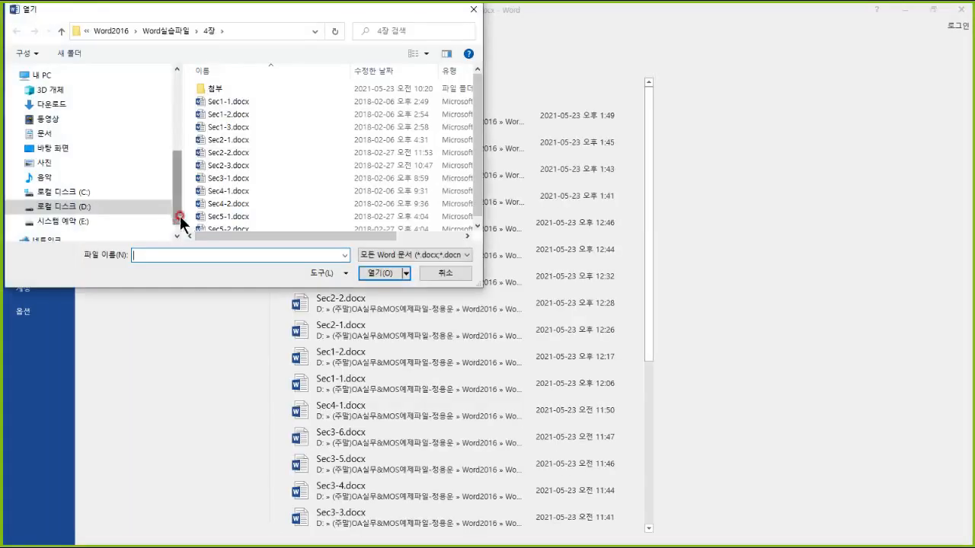
{"action": "left_click", "coordinate": [236, 143]}
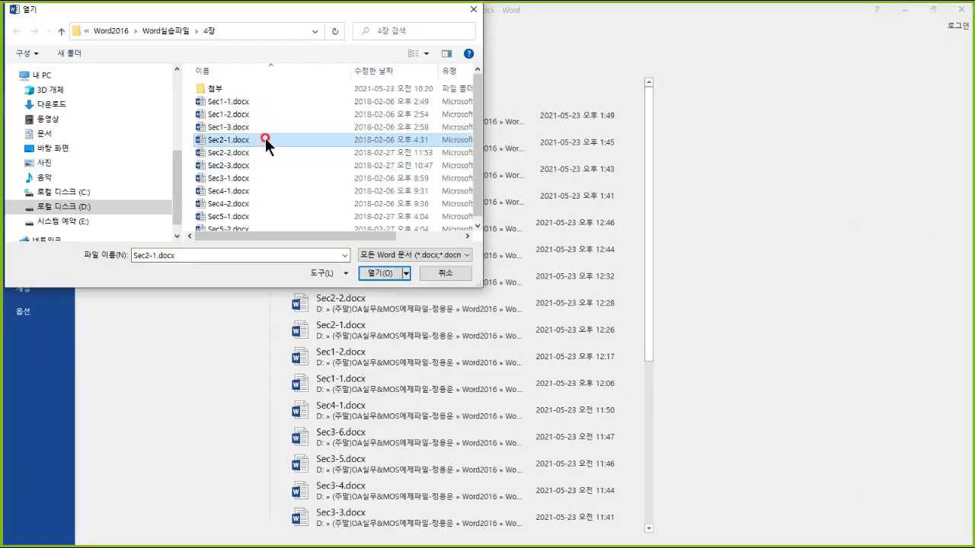
{"action": "left_click", "coordinate": [381, 273]}
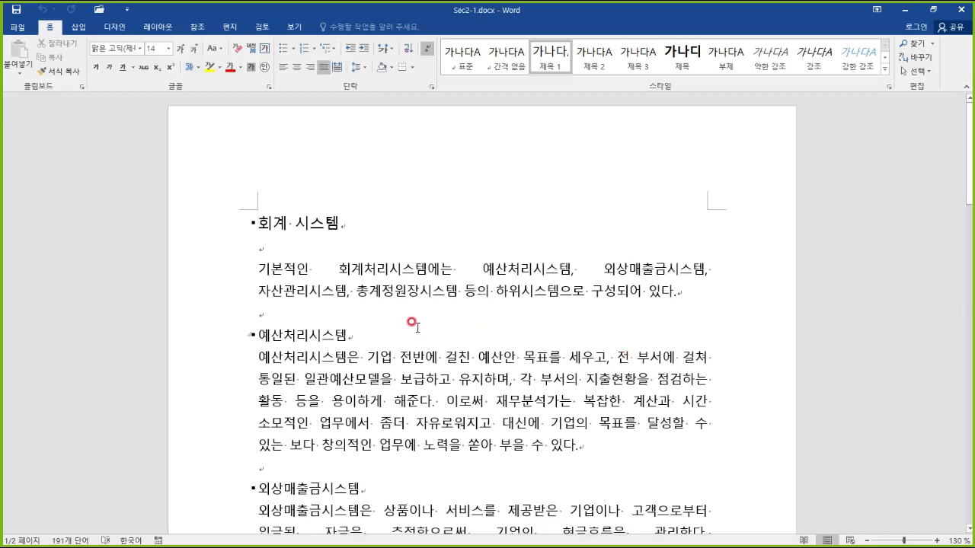
Examine the watermark gallery's built-in designs and its option for a custom watermark
{"action": "left_click", "coordinate": [78, 27]}
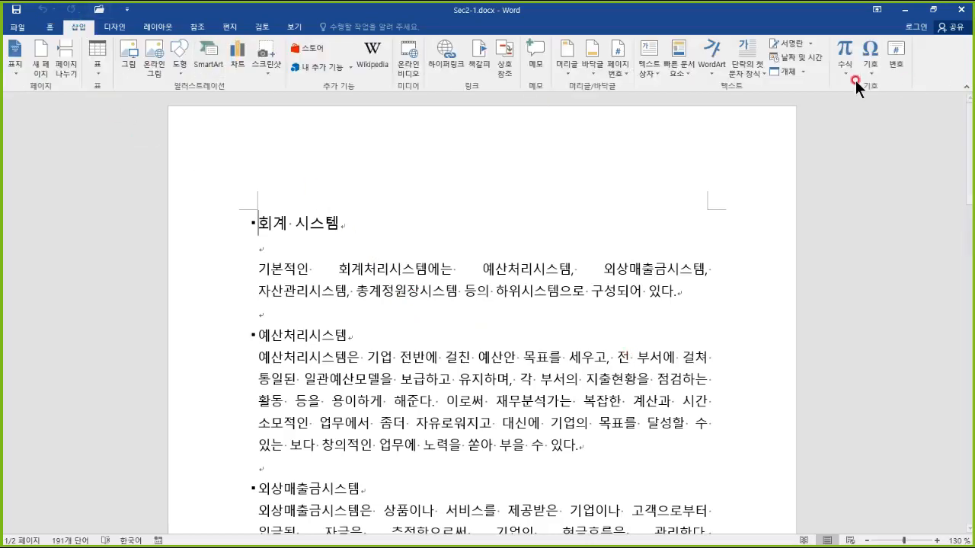
{"action": "left_click", "coordinate": [114, 28]}
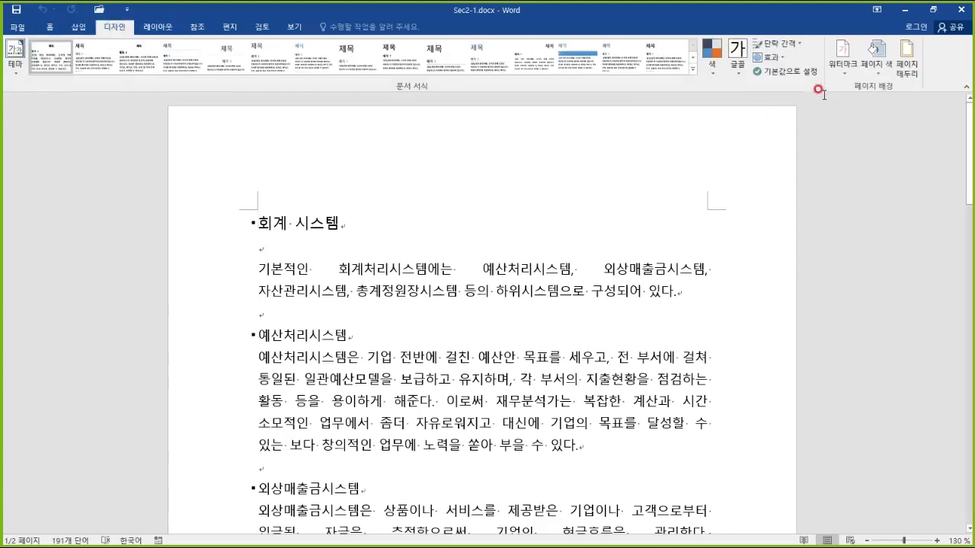
{"action": "left_click", "coordinate": [846, 73]}
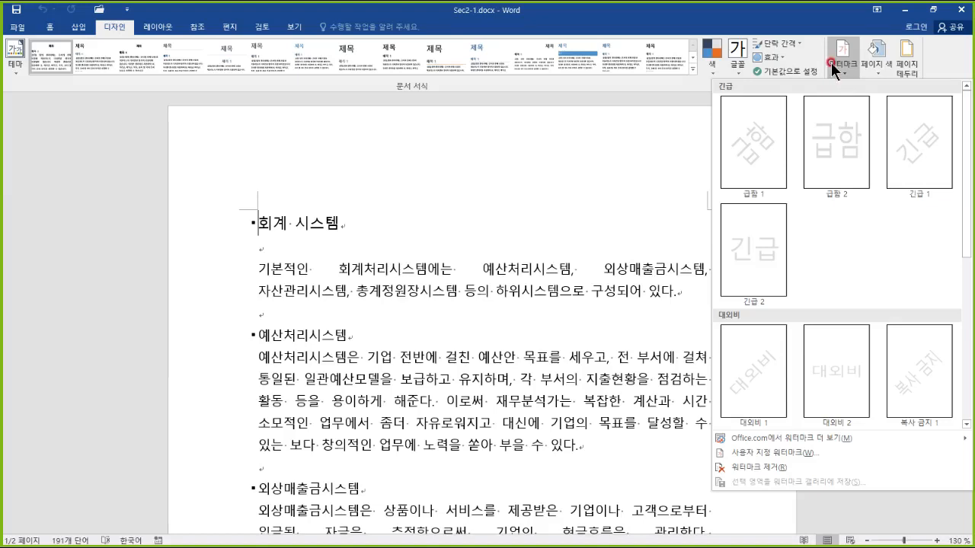
{"action": "mouse_move", "coordinate": [867, 152]}
{"action": "left_mouse_down"}
{"action": "mouse_move", "coordinate": [914, 276]}
{"action": "mouse_move", "coordinate": [733, 299]}
{"action": "mouse_move", "coordinate": [792, 171]}
{"action": "left_mouse_up"}
{"action": "mouse_move", "coordinate": [739, 188]}
{"action": "left_mouse_down"}
{"action": "mouse_move", "coordinate": [799, 172]}
{"action": "mouse_move", "coordinate": [792, 234]}
{"action": "left_mouse_up"}
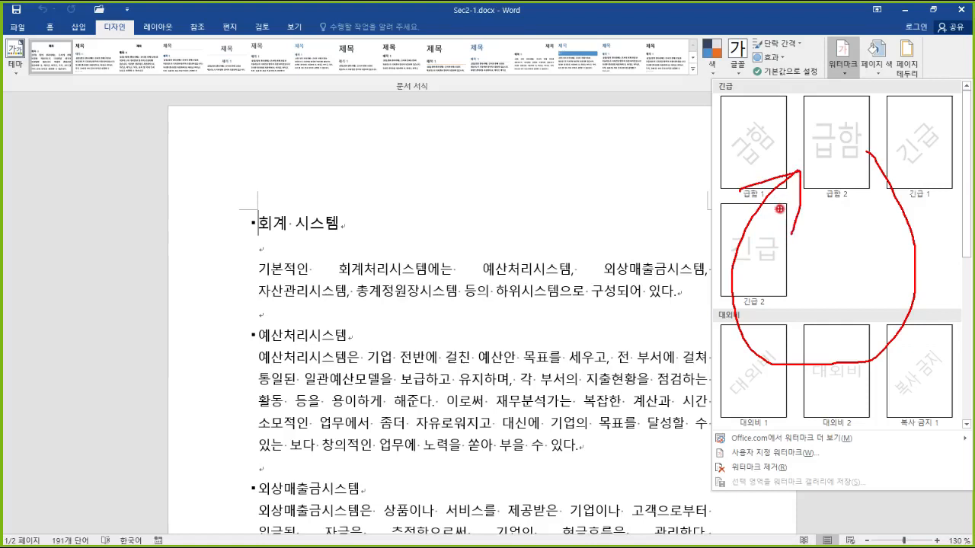
{"action": "left_click_drag", "start_coordinate": [709, 450], "coordinate": [828, 463]}
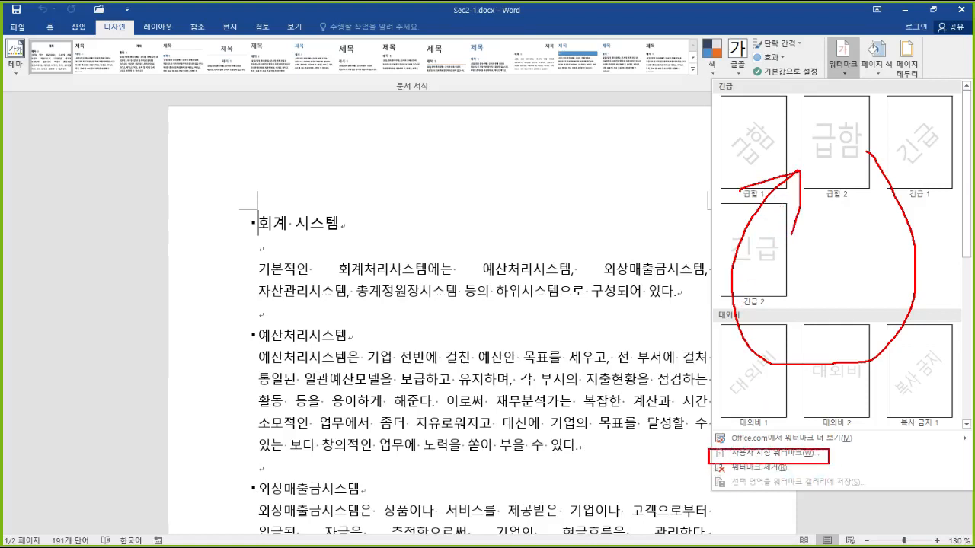
{"action": "left_click_drag", "start_coordinate": [653, 470], "coordinate": [690, 457]}
{"action": "left_click_drag", "start_coordinate": [670, 398], "coordinate": [697, 431]}
{"action": "left_click_drag", "start_coordinate": [876, 409], "coordinate": [829, 431]}
{"action": "left_click_drag", "start_coordinate": [891, 481], "coordinate": [843, 467]}
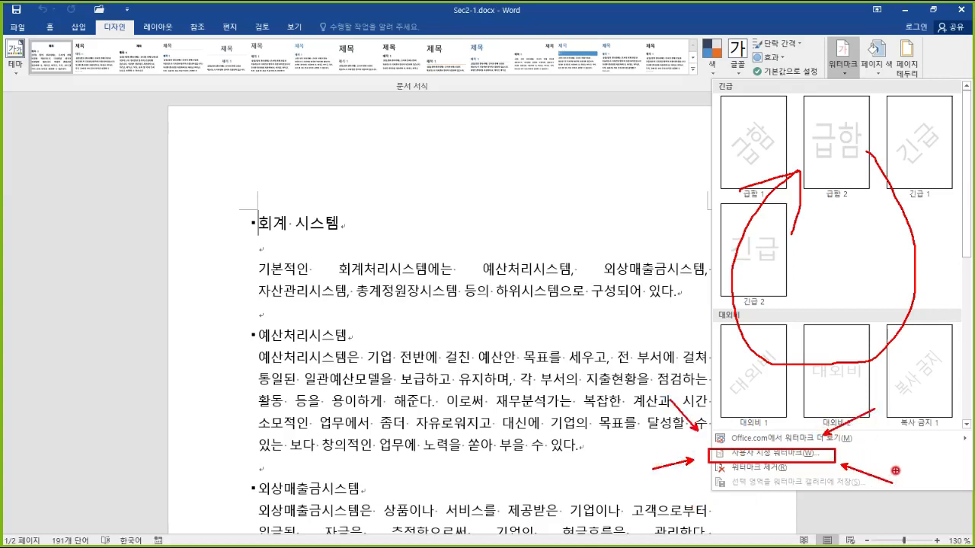
{"action": "key", "text": "Escape"}
Start a custom watermark for the document, choose the picture watermark type and browse for a picture file
{"action": "left_click", "coordinate": [844, 59]}
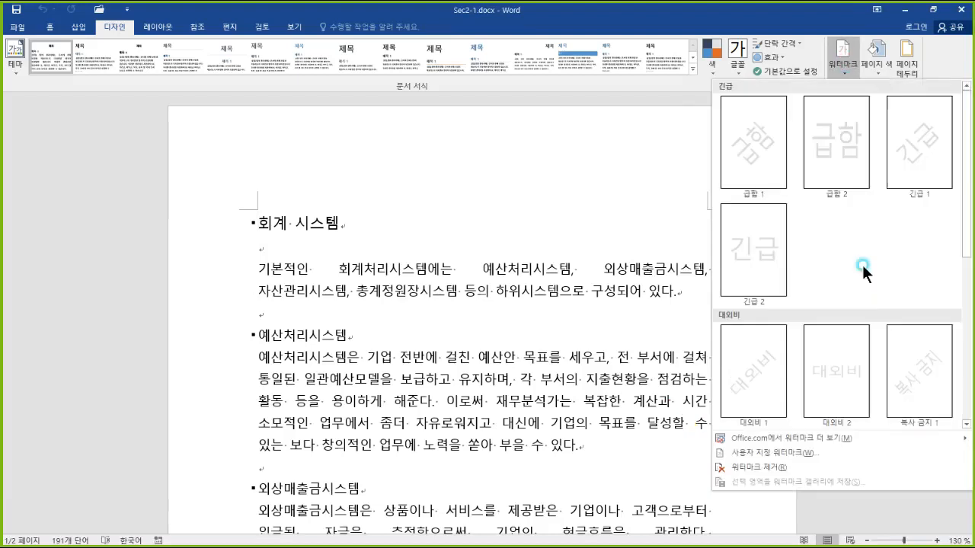
{"action": "left_click", "coordinate": [796, 454]}
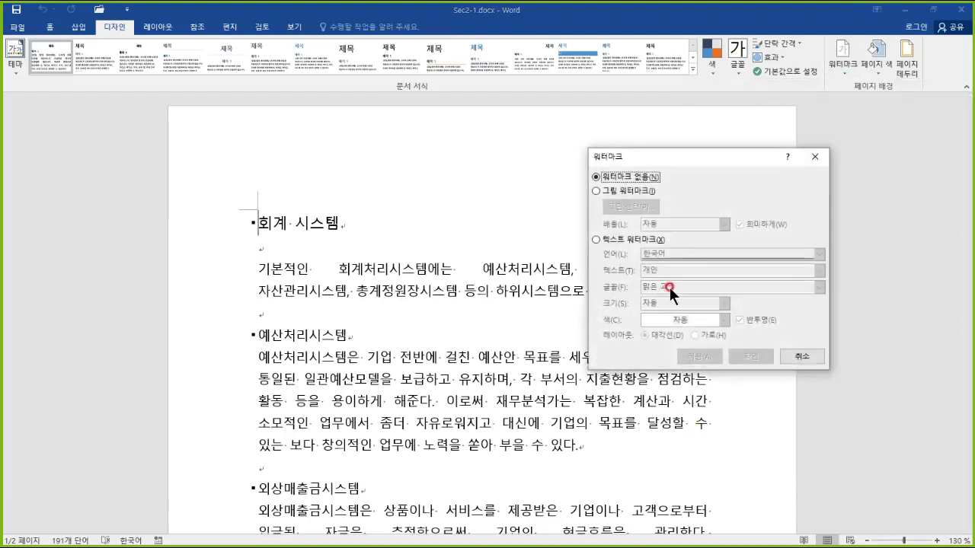
{"action": "left_click", "coordinate": [639, 189]}
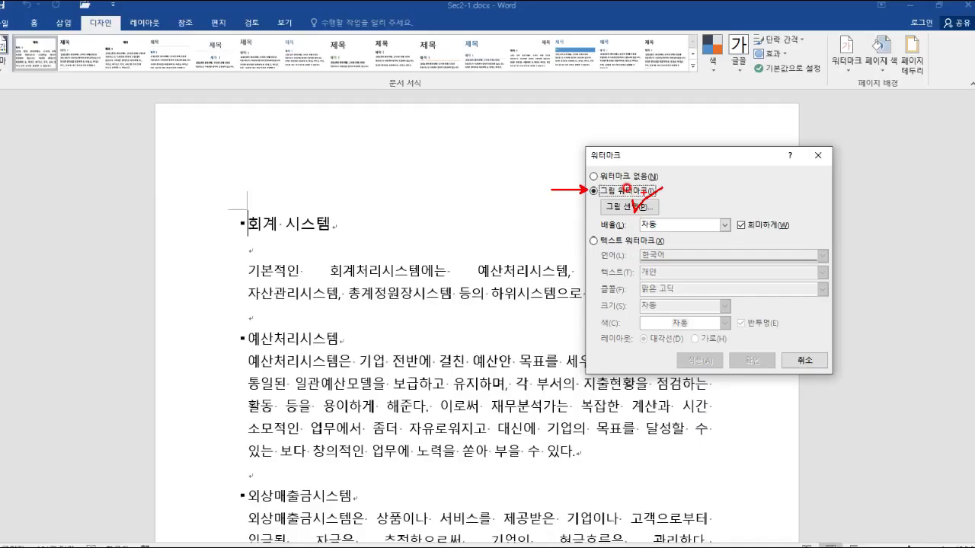
{"action": "left_click", "coordinate": [567, 221]}
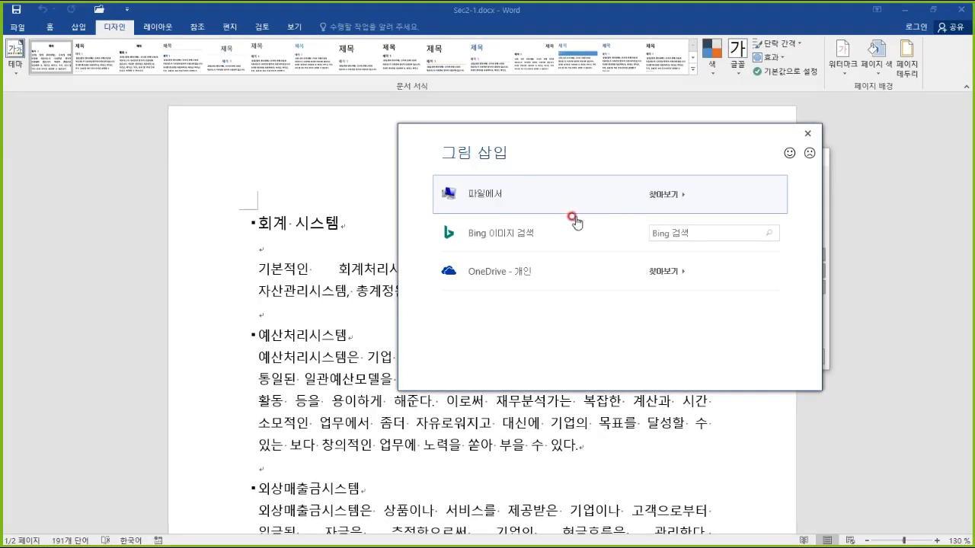
{"action": "left_click", "coordinate": [495, 196]}
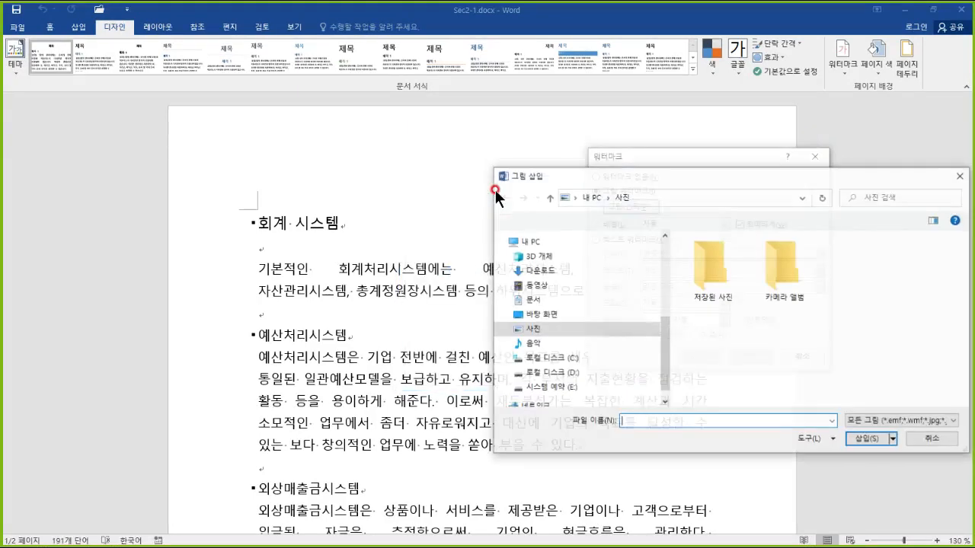
Browse drive D: through the Word2016 practice files to the 첨부 folder inside 4장
{"action": "left_click_drag", "start_coordinate": [665, 180], "coordinate": [422, 117]}
{"action": "left_click", "coordinate": [330, 312]}
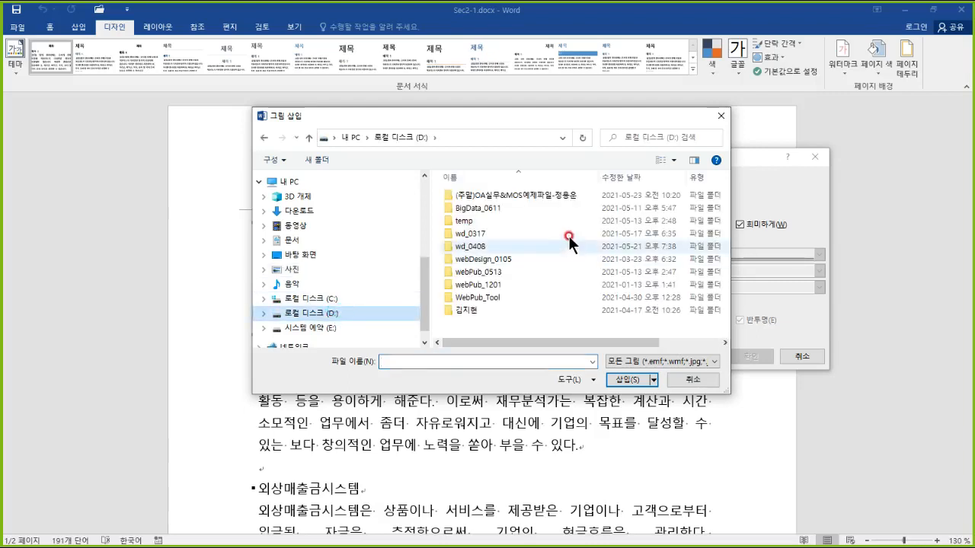
{"action": "double_click", "coordinate": [524, 194]}
{"action": "left_click", "coordinate": [476, 234]}
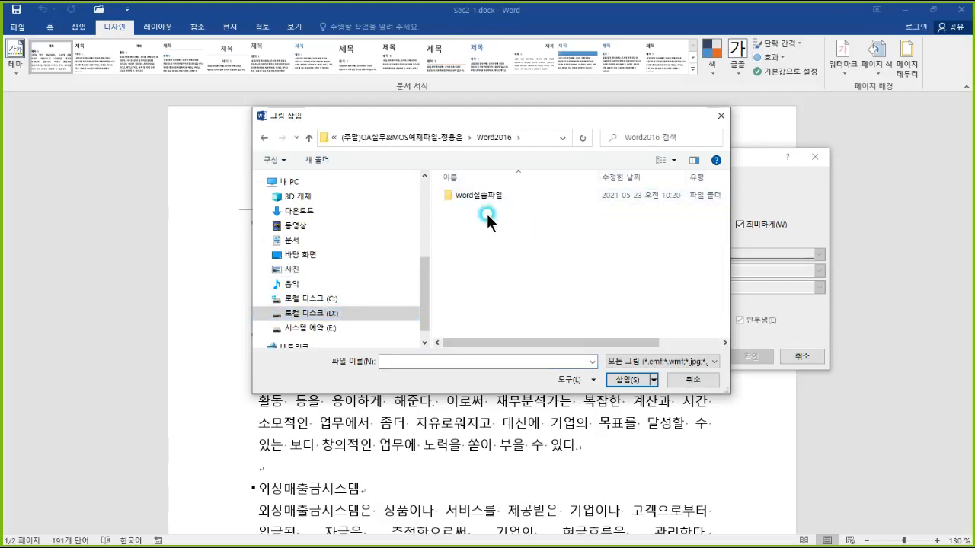
{"action": "double_click", "coordinate": [486, 195]}
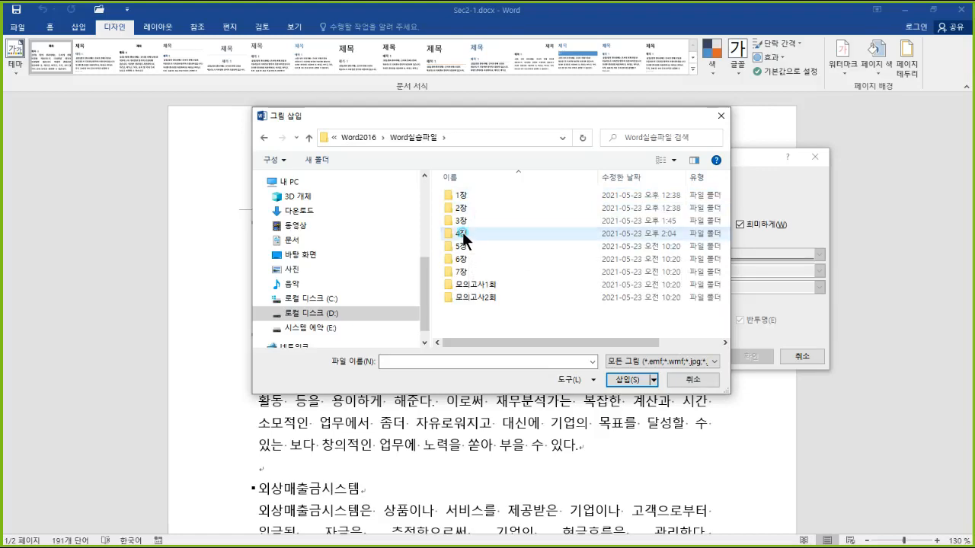
{"action": "double_click", "coordinate": [463, 234]}
{"action": "left_click", "coordinate": [464, 195]}
{"action": "double_click", "coordinate": [464, 195]}
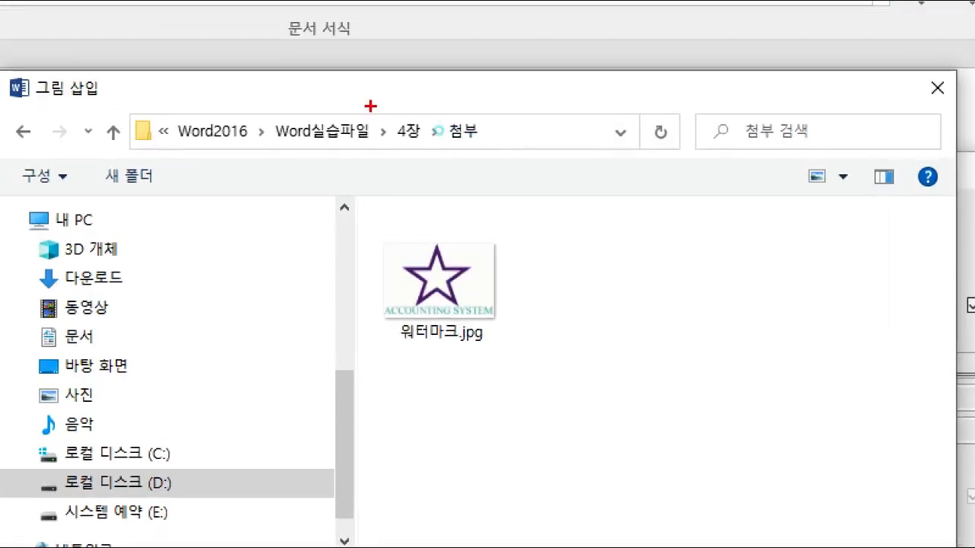
Insert 워터마크.jpg from the 첨부 folder as the watermark picture
{"action": "left_click_drag", "start_coordinate": [370, 106], "coordinate": [499, 158]}
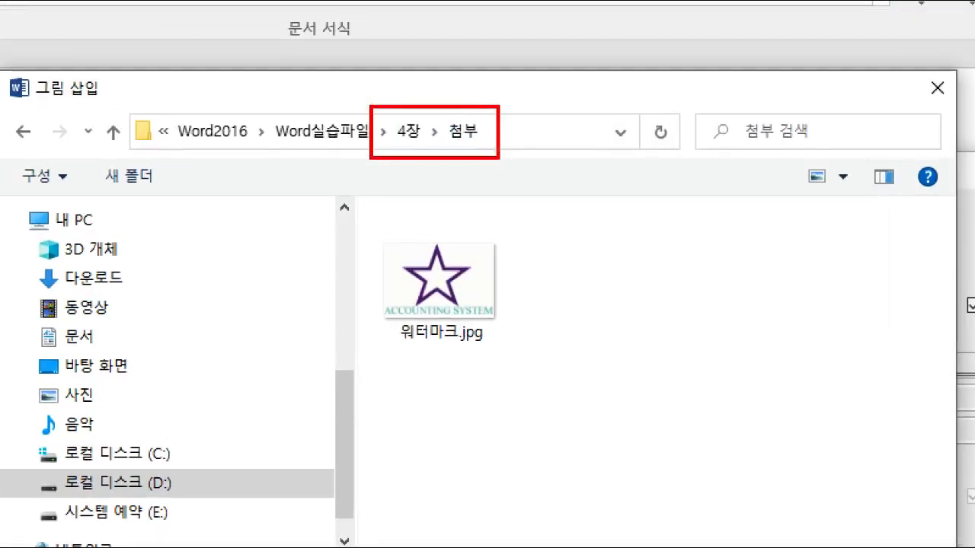
{"action": "mouse_move", "coordinate": [352, 213]}
{"action": "left_mouse_down"}
{"action": "mouse_move", "coordinate": [381, 270]}
{"action": "mouse_move", "coordinate": [544, 355]}
{"action": "left_mouse_up"}
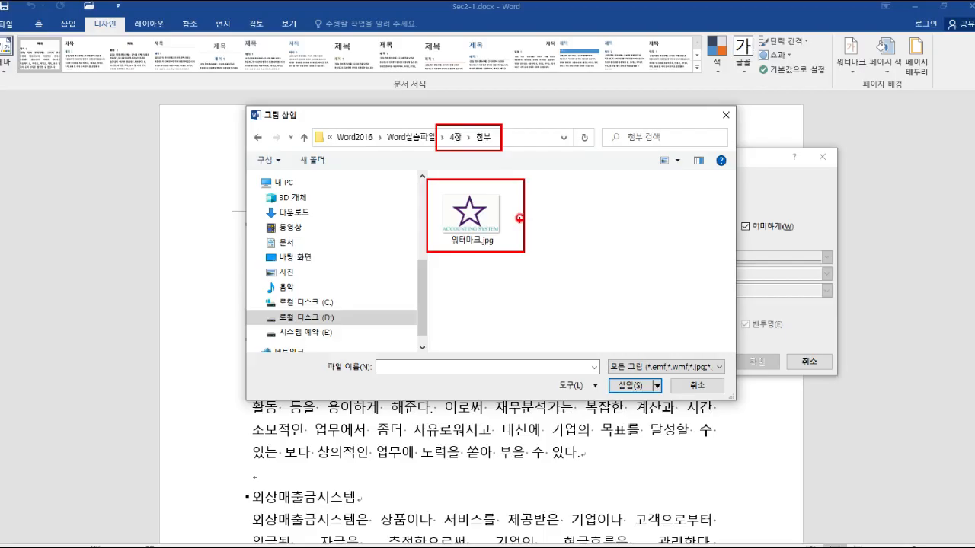
{"action": "left_click", "coordinate": [464, 292]}
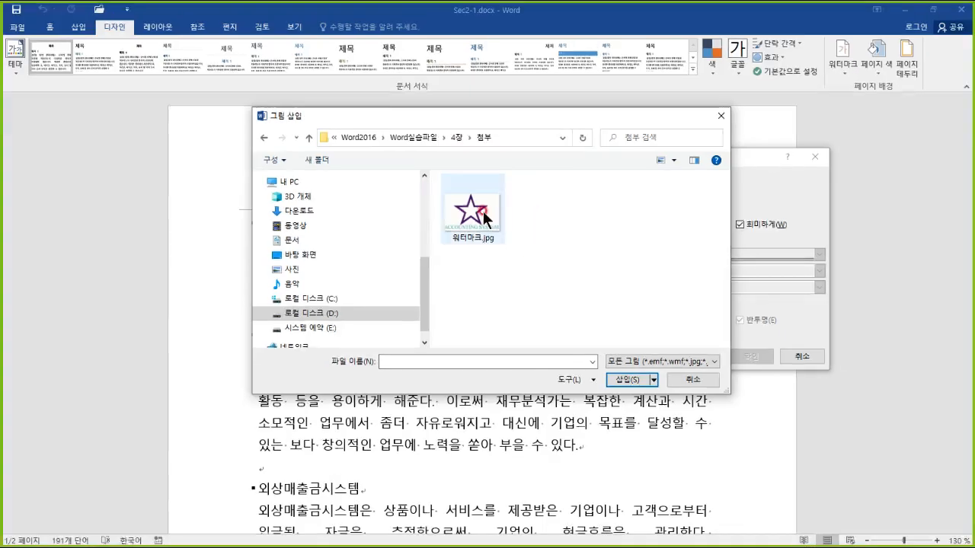
{"action": "left_click", "coordinate": [627, 379]}
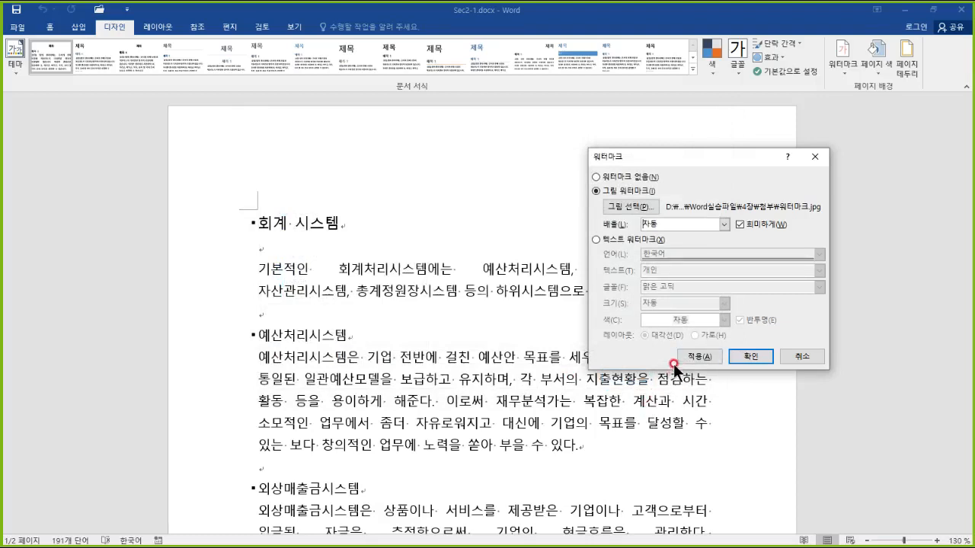
Set the picture watermark's scale to 50% with the washout effect on, apply it and check it on the page
{"action": "left_click", "coordinate": [722, 224]}
{"action": "left_click", "coordinate": [676, 278]}
{"action": "mouse_move", "coordinate": [678, 224]}
{"action": "left_mouse_down"}
{"action": "mouse_move", "coordinate": [624, 222]}
{"action": "mouse_move", "coordinate": [661, 247]}
{"action": "left_mouse_up"}
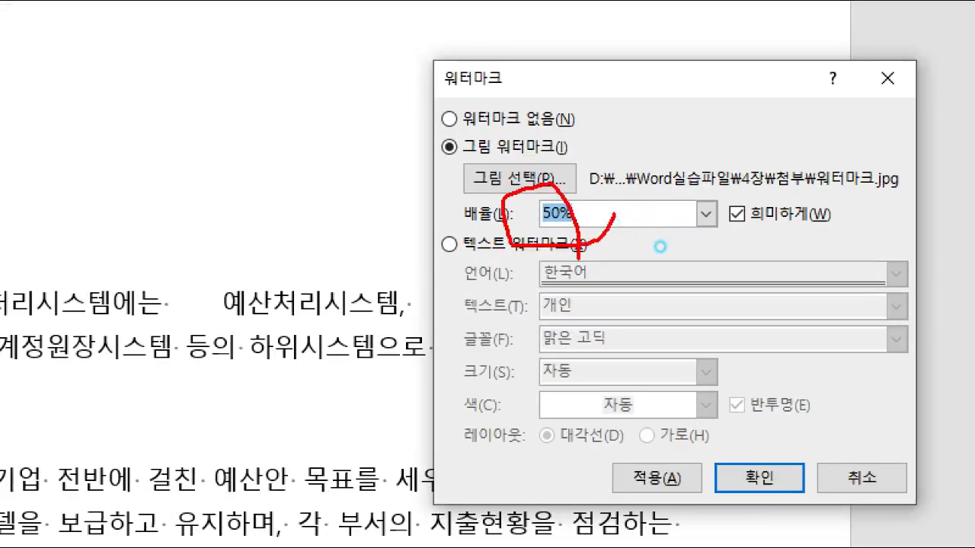
{"action": "left_click", "coordinate": [660, 246]}
{"action": "left_click_drag", "start_coordinate": [741, 223], "coordinate": [839, 218]}
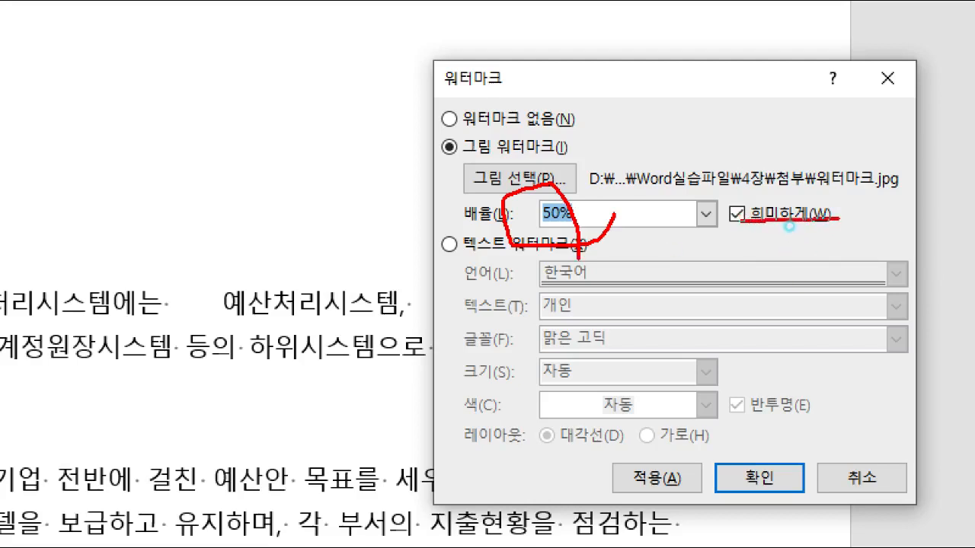
{"action": "left_click", "coordinate": [769, 483]}
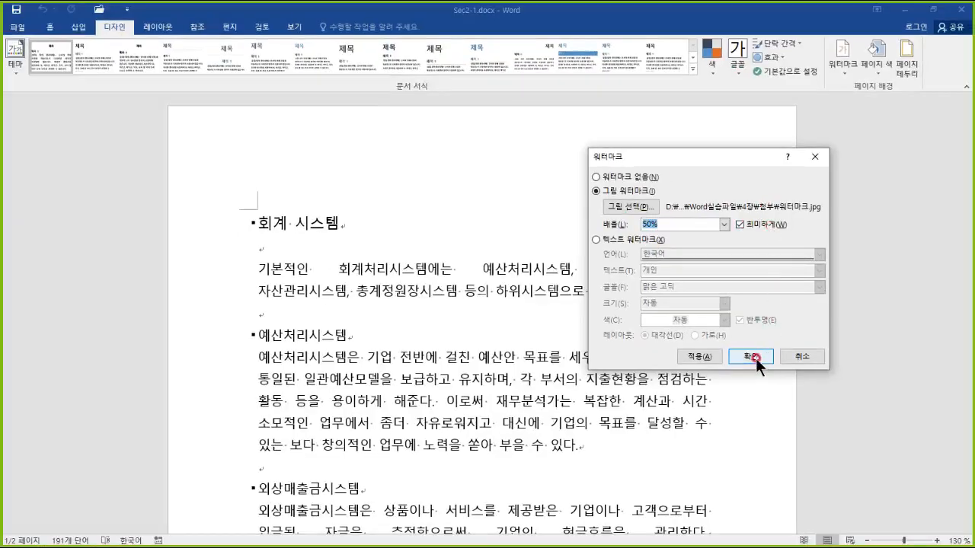
{"action": "left_click", "coordinate": [556, 302]}
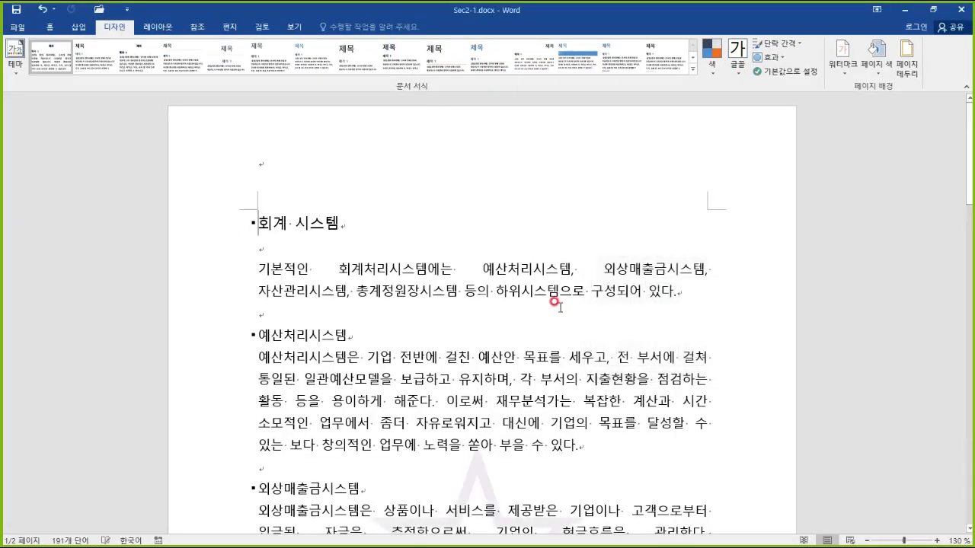
{"action": "scroll", "coordinate": [561, 309], "scroll_direction": "down", "scroll_amount": 3}
{"action": "scroll", "coordinate": [556, 303], "scroll_direction": "down", "scroll_amount": 3}
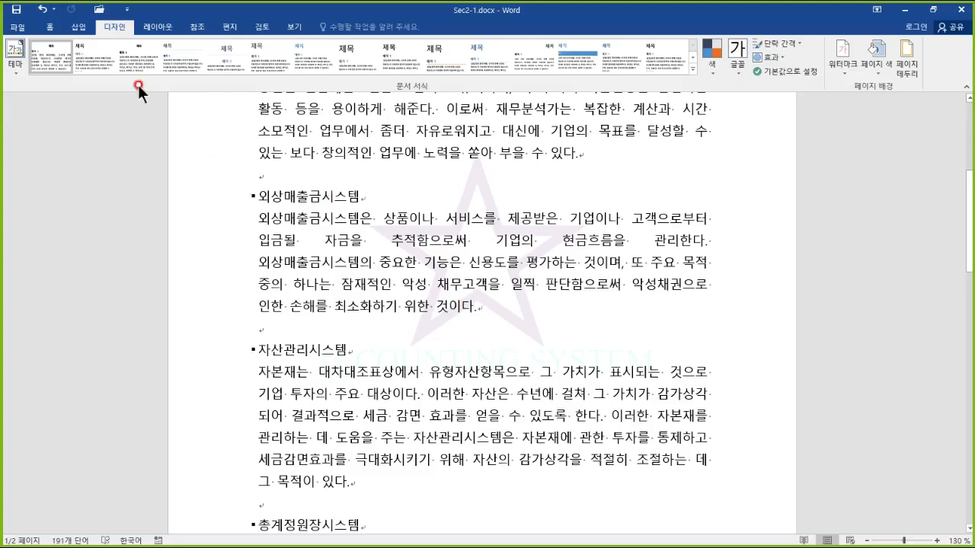
Open Sec2-2.docx from the 4장 practice folder
{"action": "left_click", "coordinate": [102, 11]}
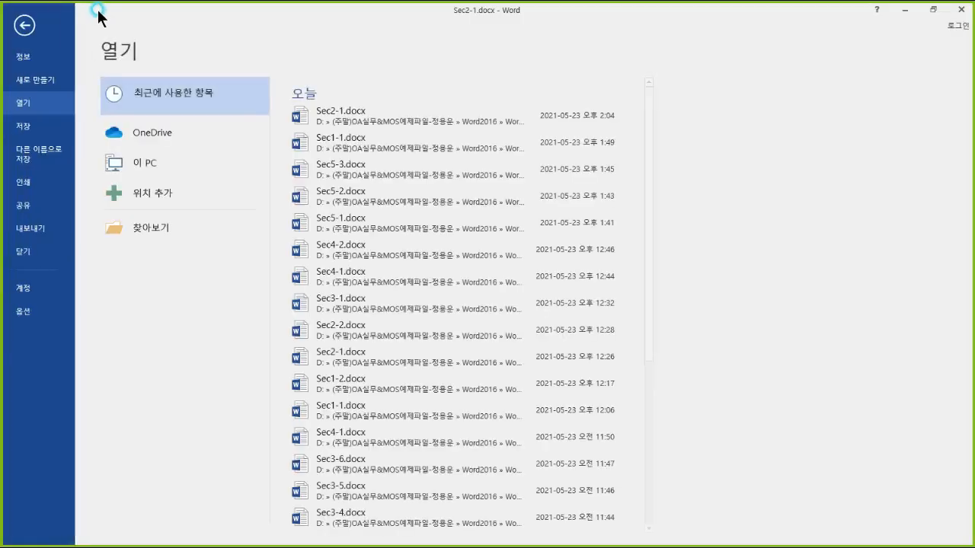
{"action": "left_click", "coordinate": [151, 226]}
{"action": "left_click", "coordinate": [259, 154]}
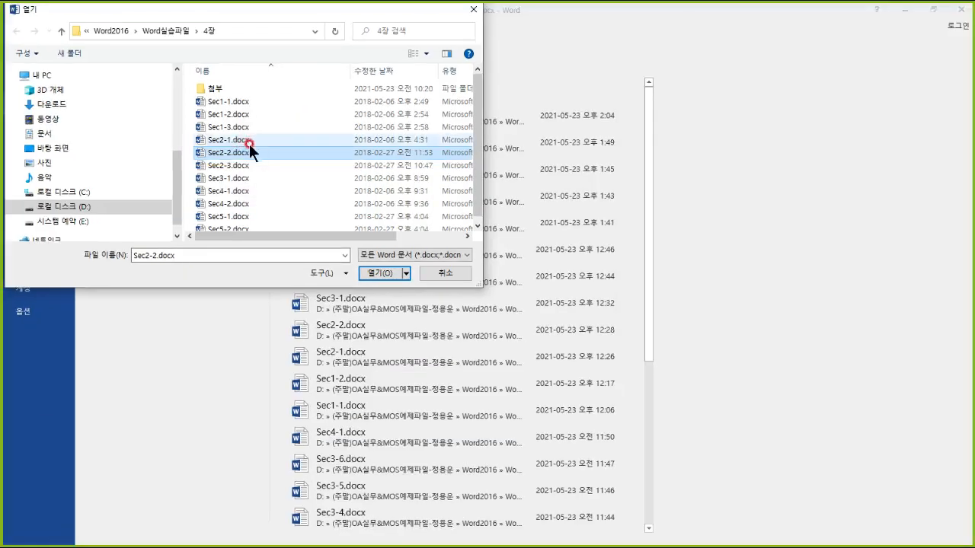
{"action": "double_click", "coordinate": [250, 150]}
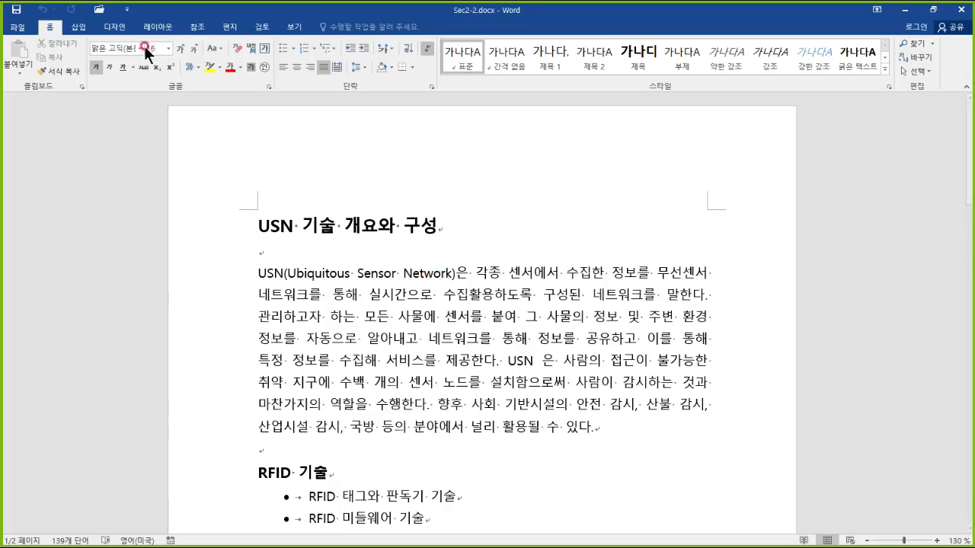
Open the custom watermark settings for the USN document
{"action": "left_click", "coordinate": [114, 29]}
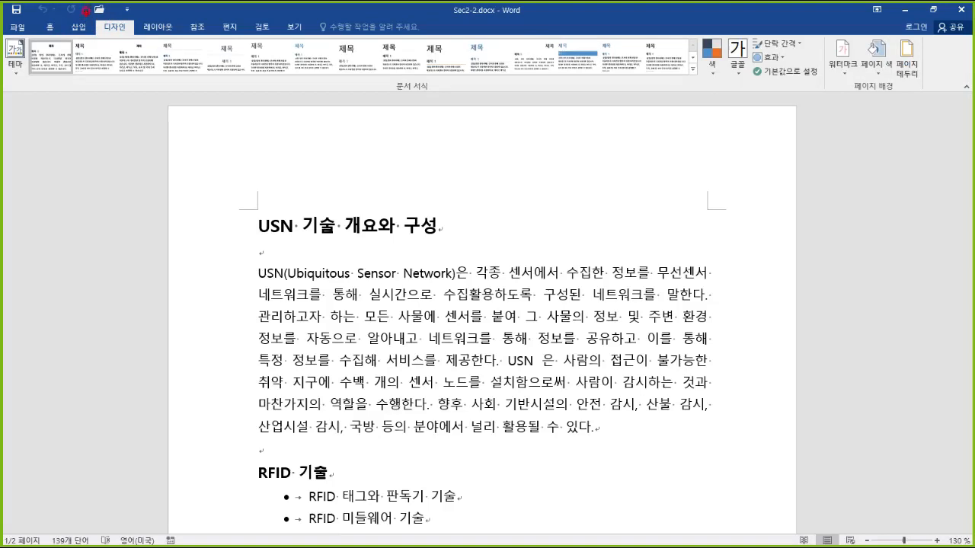
{"action": "mouse_move", "coordinate": [135, 32]}
{"action": "left_mouse_down"}
{"action": "mouse_move", "coordinate": [331, 200]}
{"action": "mouse_move", "coordinate": [782, 100]}
{"action": "mouse_move", "coordinate": [804, 77]}
{"action": "mouse_move", "coordinate": [830, 108]}
{"action": "left_mouse_up"}
{"action": "left_click", "coordinate": [849, 78]}
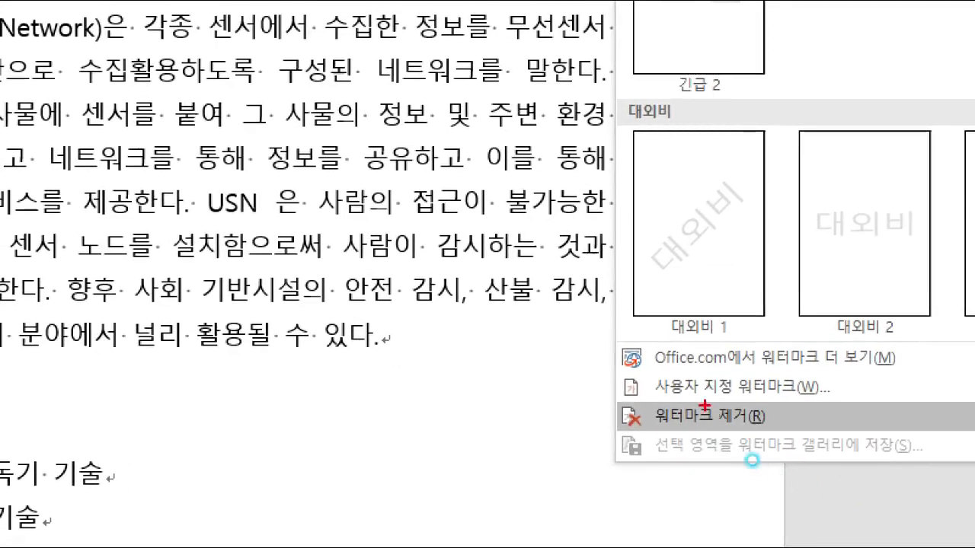
{"action": "mouse_move", "coordinate": [598, 362]}
{"action": "left_mouse_down"}
{"action": "mouse_move", "coordinate": [849, 405]}
{"action": "mouse_move", "coordinate": [868, 374]}
{"action": "mouse_move", "coordinate": [899, 364]}
{"action": "left_mouse_up"}
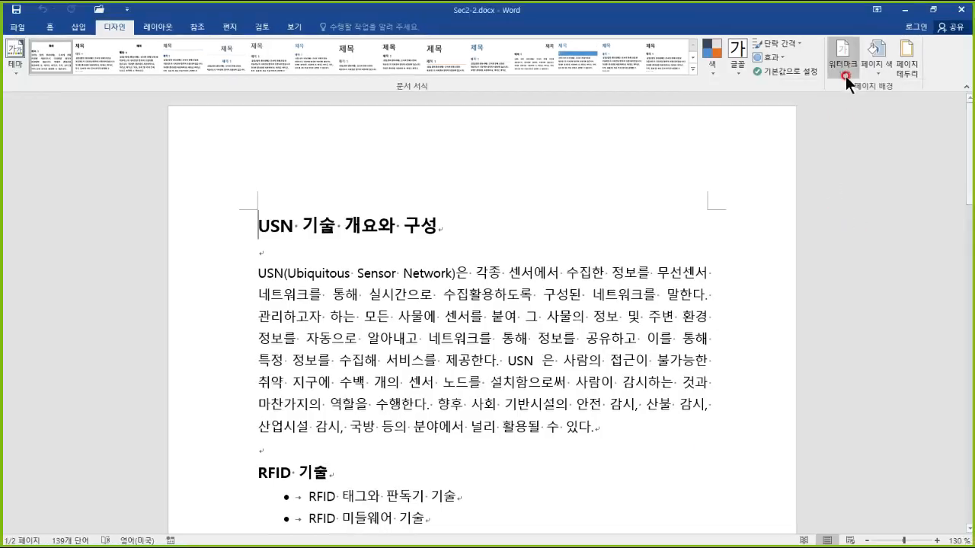
{"action": "left_click", "coordinate": [843, 70]}
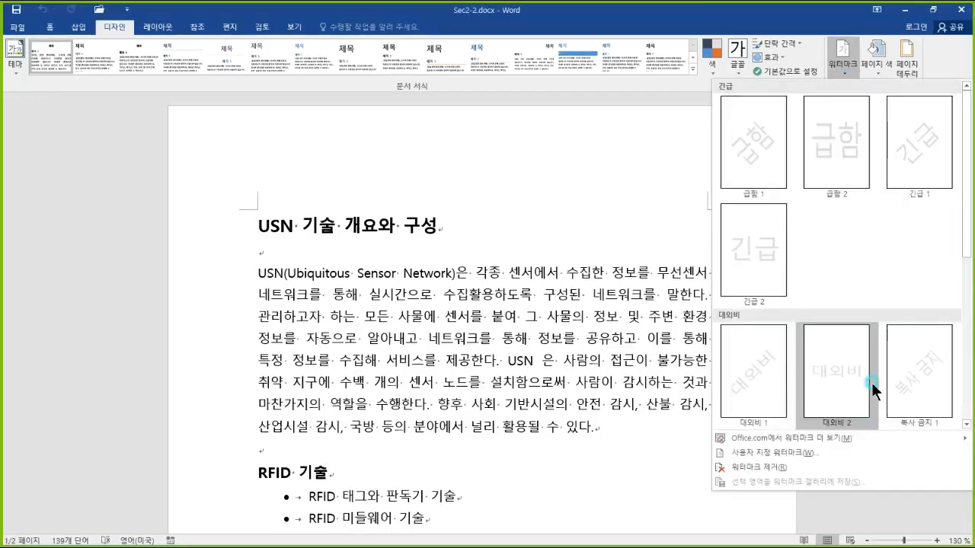
{"action": "left_click", "coordinate": [807, 452]}
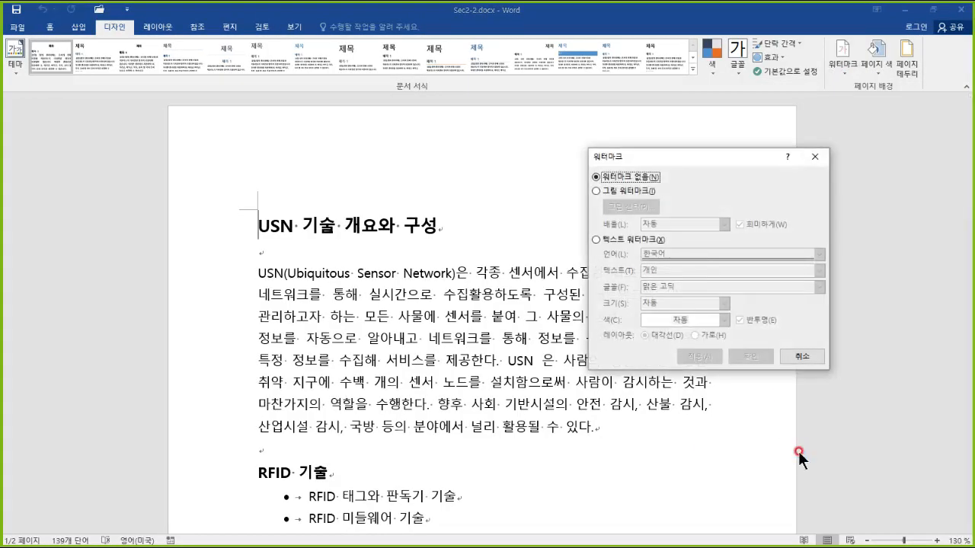
Apply a diagonal, semitransparent text watermark reading USN at size 105 and check it on the page
{"action": "left_click", "coordinate": [646, 240]}
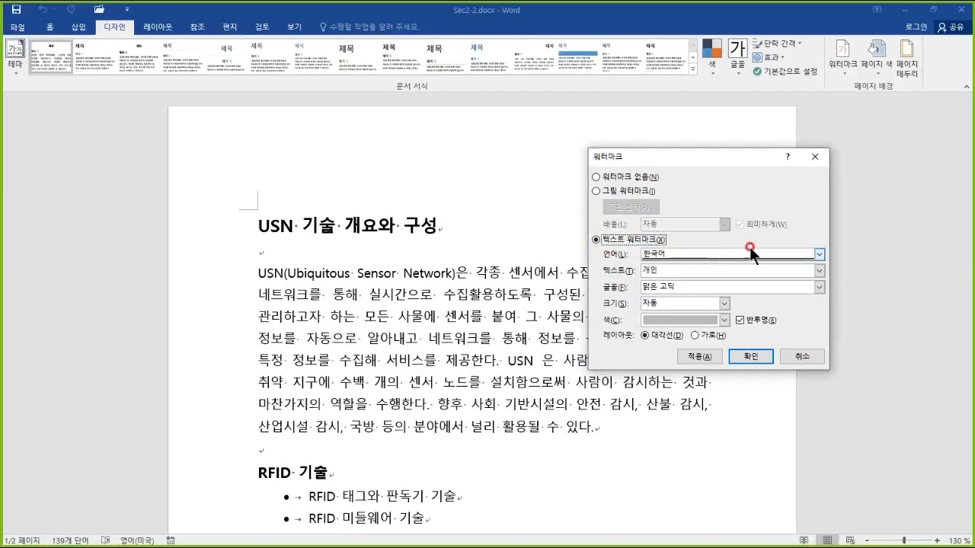
{"action": "left_click", "coordinate": [677, 270]}
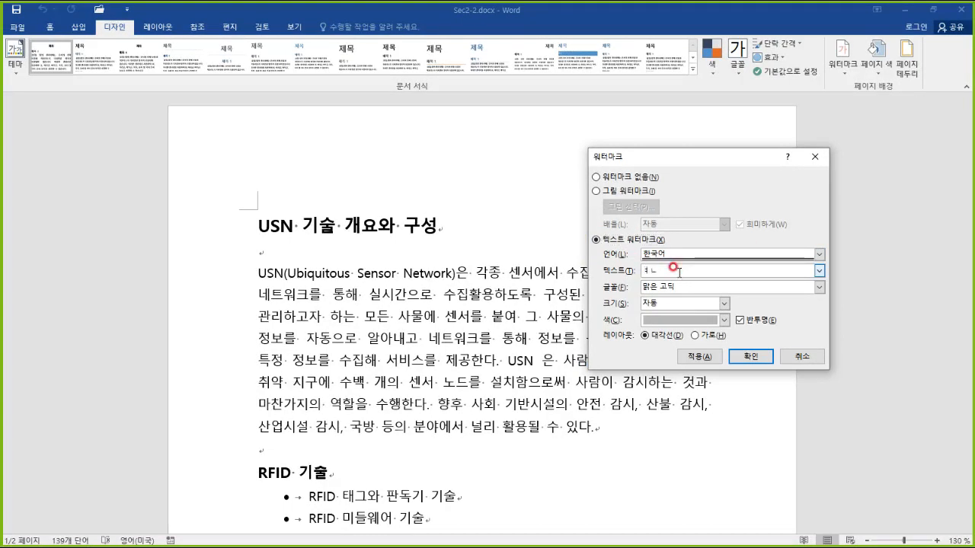
{"action": "key", "text": "BackSpace"}
{"action": "type", "text": "USN"}
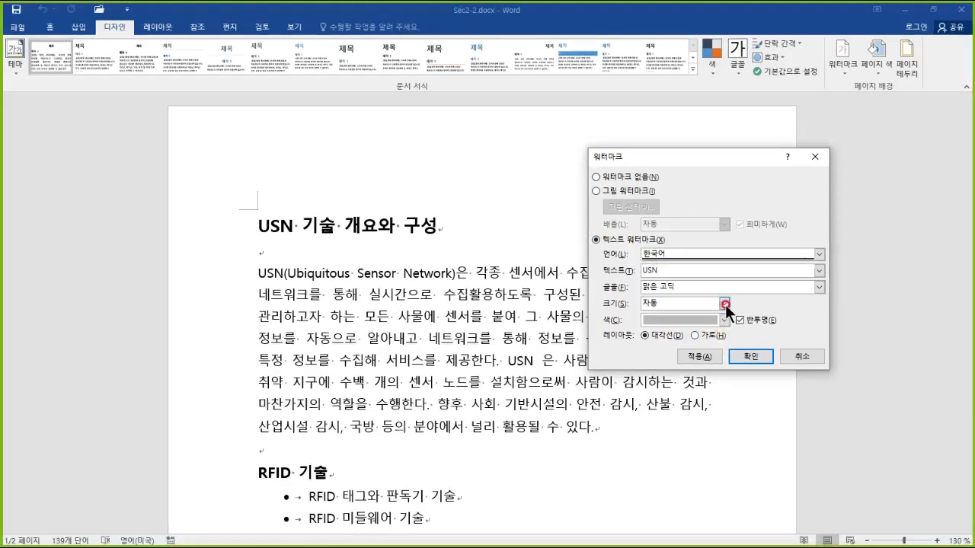
{"action": "left_click", "coordinate": [691, 311]}
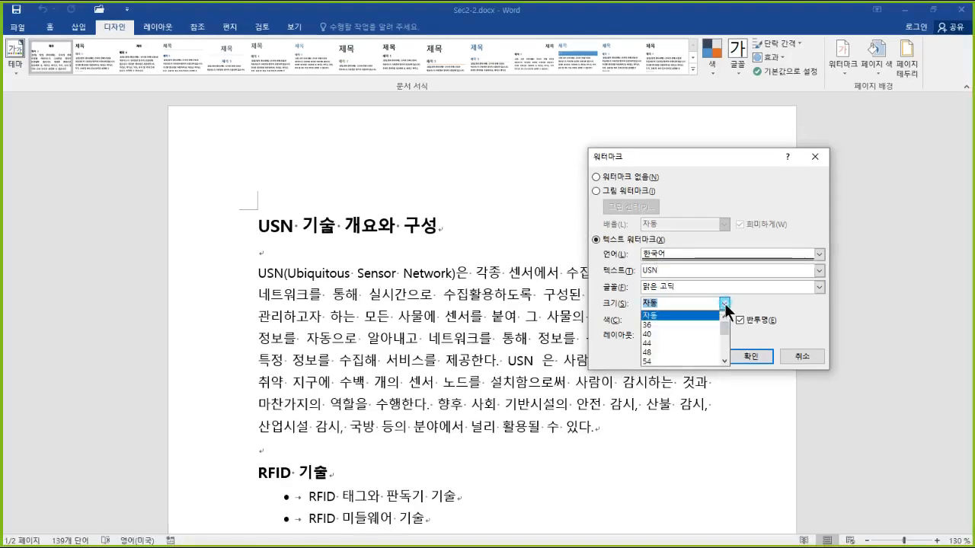
{"action": "left_click_drag", "start_coordinate": [723, 327], "coordinate": [723, 358]}
{"action": "left_click", "coordinate": [669, 343]}
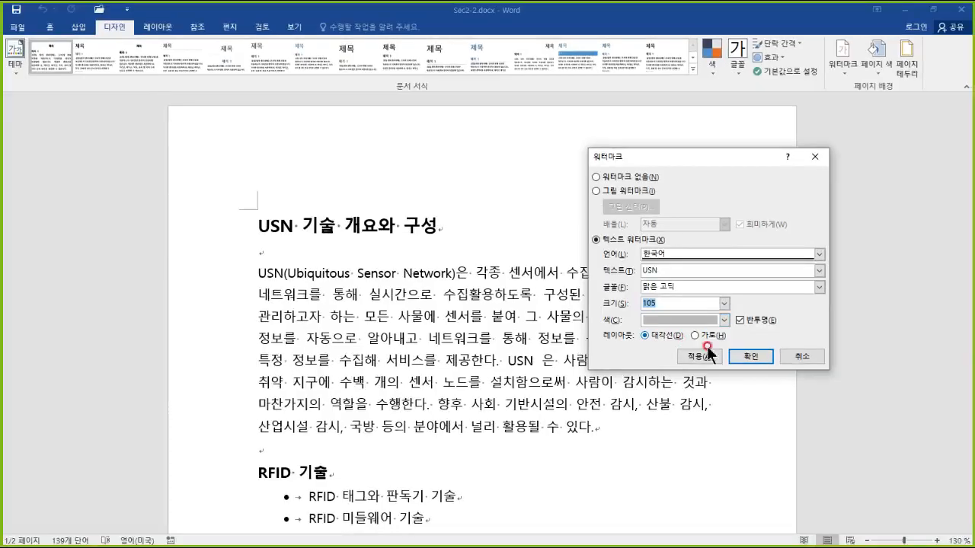
{"action": "left_click", "coordinate": [750, 364]}
{"action": "scroll", "coordinate": [664, 361], "scroll_direction": "down", "scroll_amount": 5}
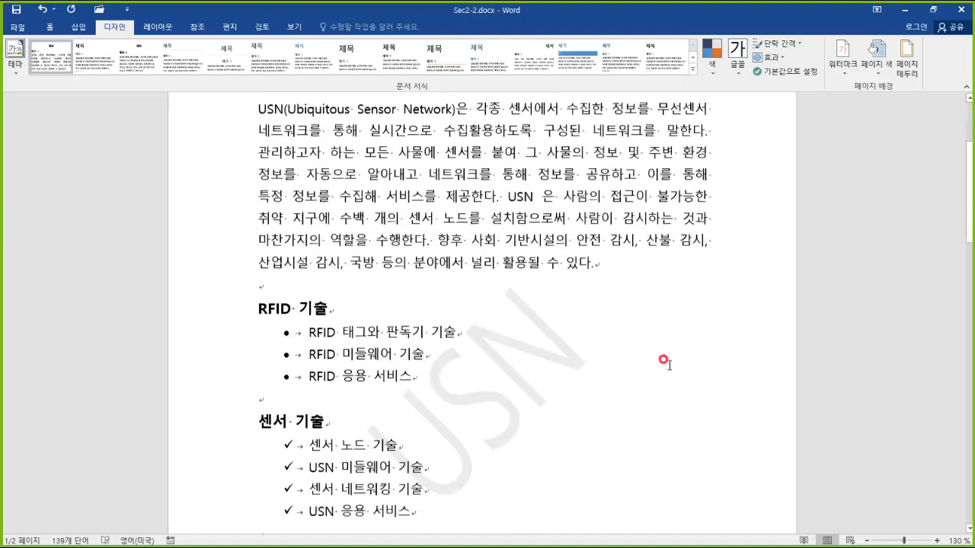
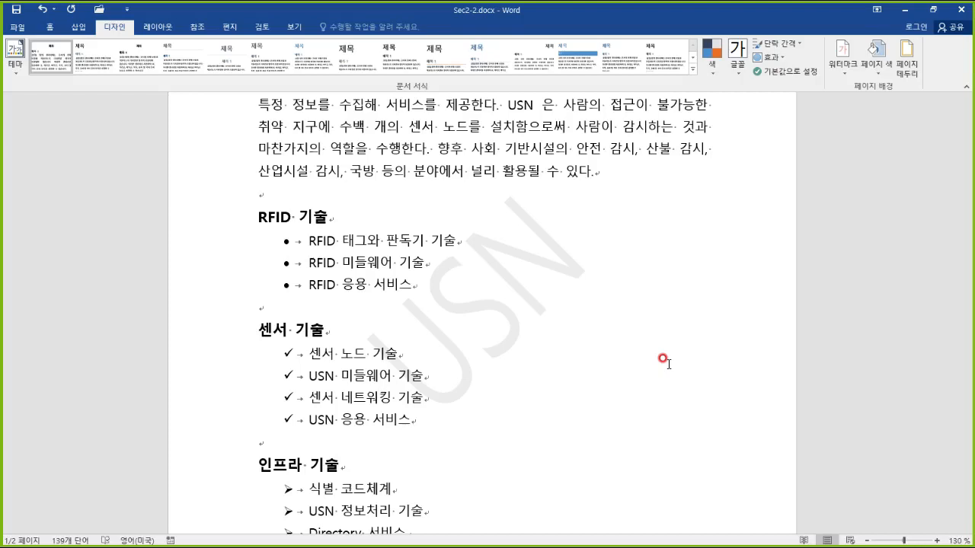
Examine the page color palette's theme colors, standard colors and option for more colors
{"action": "left_click", "coordinate": [49, 26]}
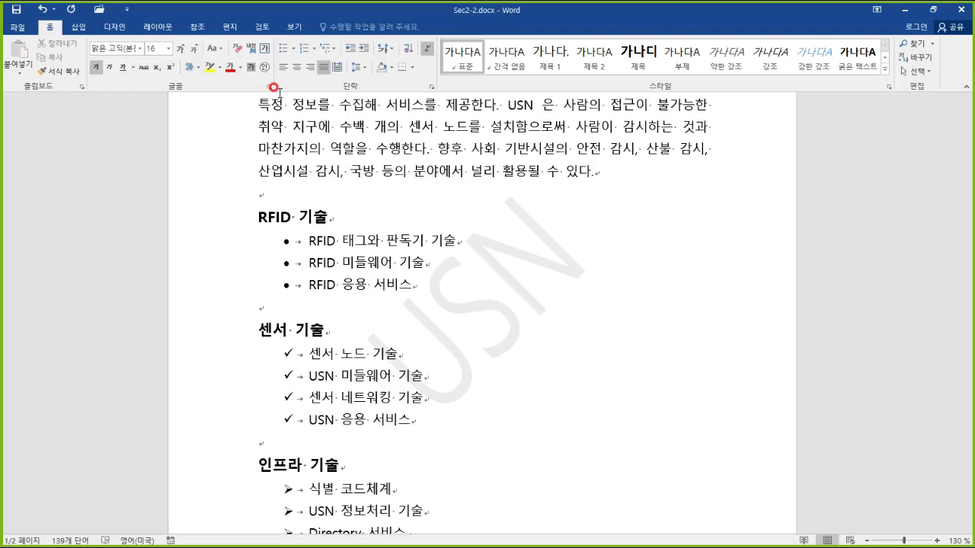
{"action": "left_click", "coordinate": [115, 30]}
{"action": "mouse_move", "coordinate": [353, 254]}
{"action": "left_mouse_down"}
{"action": "mouse_move", "coordinate": [873, 152]}
{"action": "mouse_move", "coordinate": [893, 82]}
{"action": "mouse_move", "coordinate": [880, 108]}
{"action": "mouse_move", "coordinate": [913, 109]}
{"action": "left_mouse_up"}
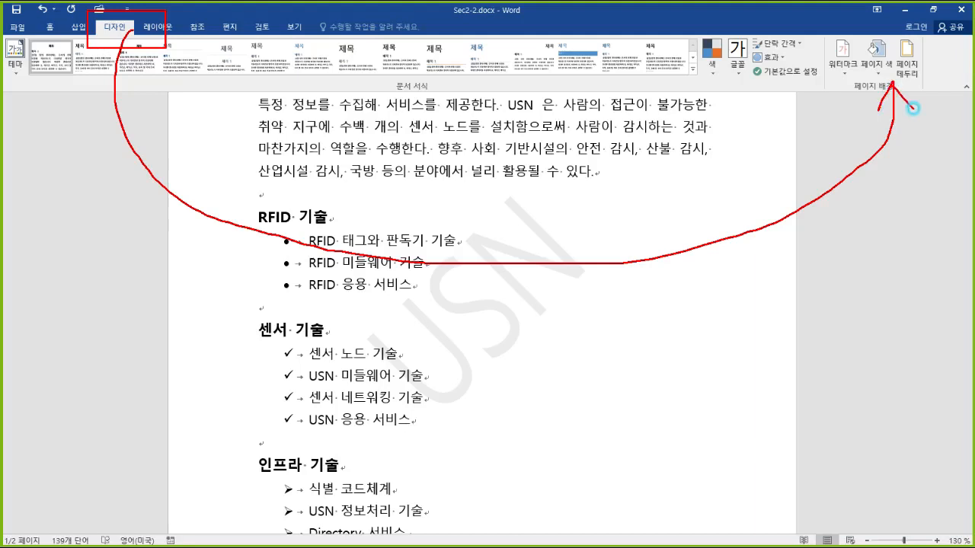
{"action": "left_click", "coordinate": [883, 57]}
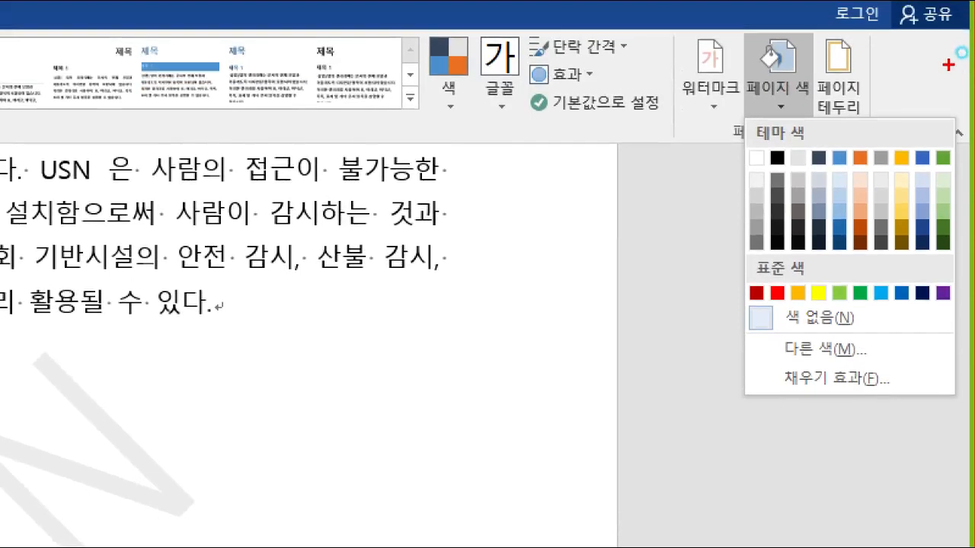
{"action": "left_click_drag", "start_coordinate": [844, 152], "coordinate": [769, 228]}
{"action": "left_click_drag", "start_coordinate": [921, 187], "coordinate": [804, 316]}
{"action": "left_click_drag", "start_coordinate": [971, 263], "coordinate": [922, 328]}
{"action": "left_click", "coordinate": [943, 157]}
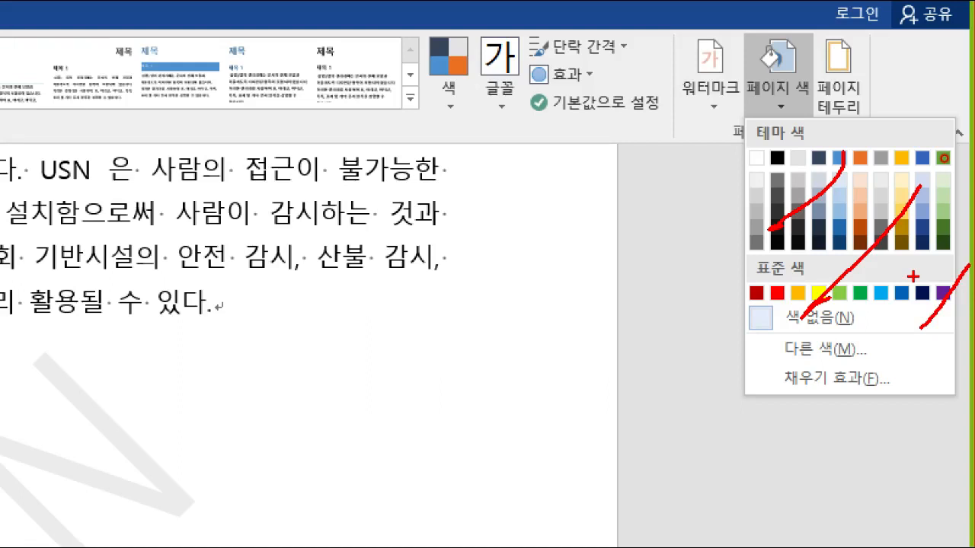
{"action": "left_click_drag", "start_coordinate": [751, 332], "coordinate": [776, 366]}
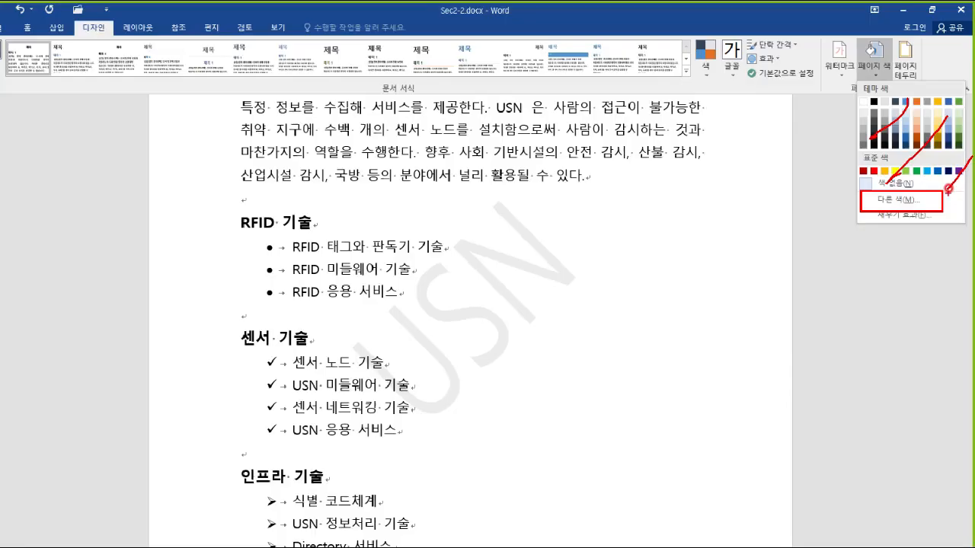
Open the additional page colors, look over the standard colors and switch to the custom RGB color settings
{"action": "left_click", "coordinate": [774, 110]}
{"action": "left_click", "coordinate": [875, 80]}
{"action": "left_click", "coordinate": [884, 193]}
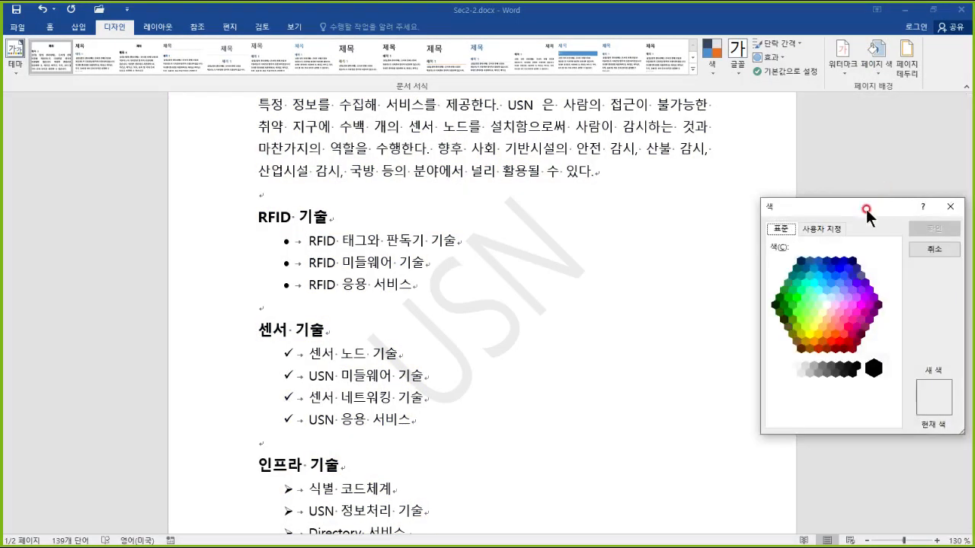
{"action": "left_click_drag", "start_coordinate": [866, 213], "coordinate": [467, 89]}
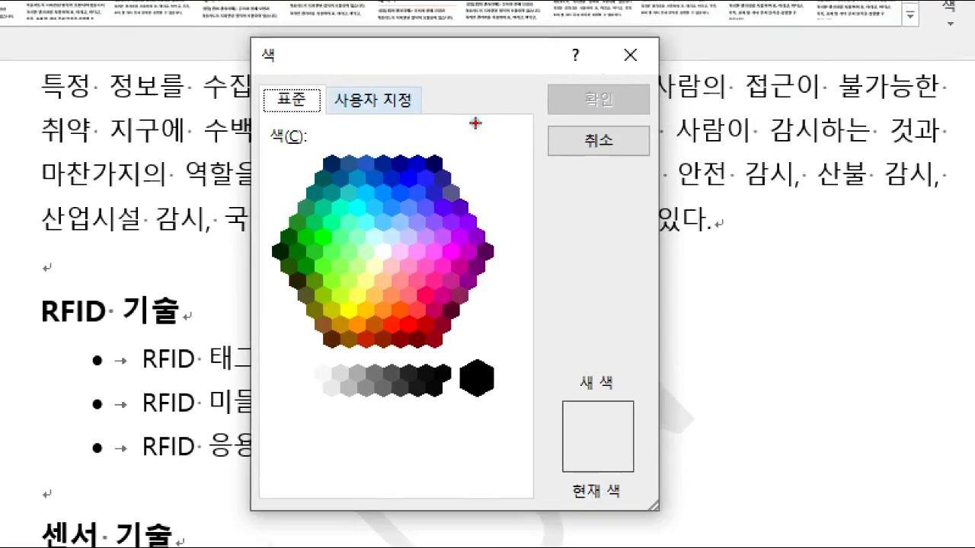
{"action": "left_click_drag", "start_coordinate": [470, 172], "coordinate": [399, 213]}
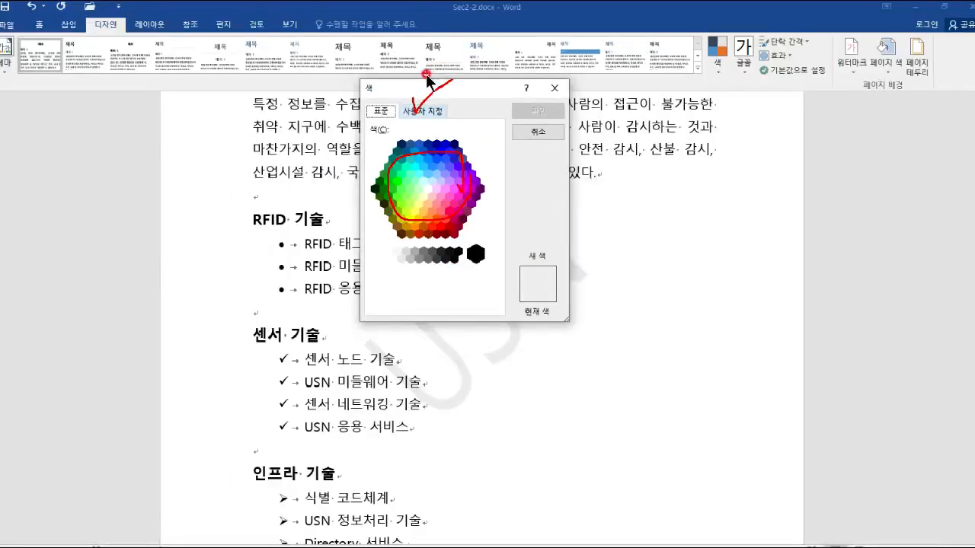
{"action": "left_click", "coordinate": [373, 100]}
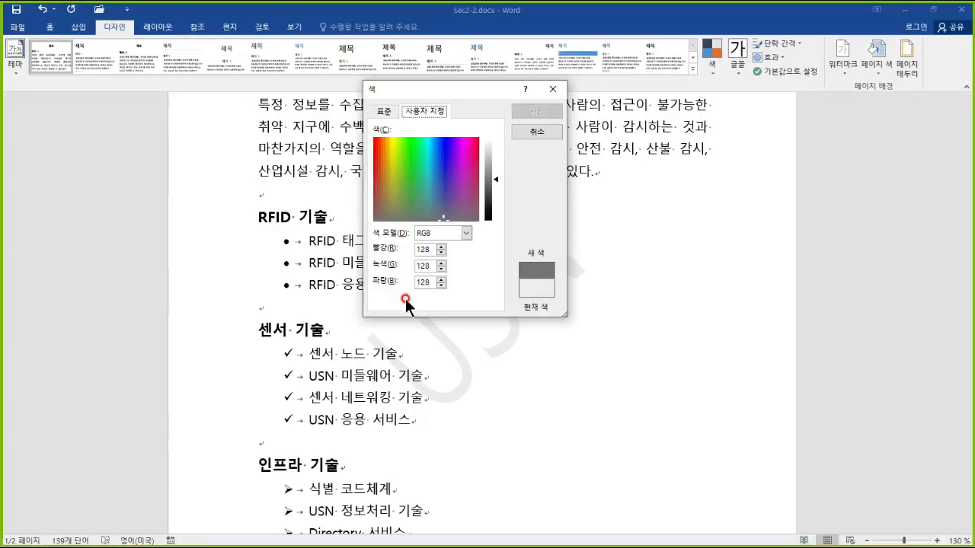
{"action": "key", "text": "w"}
{"action": "mouse_move", "coordinate": [313, 92]}
{"action": "left_mouse_down"}
{"action": "mouse_move", "coordinate": [469, 216]}
{"action": "mouse_move", "coordinate": [317, 150]}
{"action": "mouse_move", "coordinate": [321, 185]}
{"action": "left_mouse_up"}
{"action": "left_click_drag", "start_coordinate": [323, 136], "coordinate": [347, 181]}
{"action": "mouse_move", "coordinate": [516, 178]}
{"action": "left_mouse_down"}
{"action": "mouse_move", "coordinate": [603, 331]}
{"action": "mouse_move", "coordinate": [511, 191]}
{"action": "left_mouse_up"}
{"action": "mouse_move", "coordinate": [562, 228]}
{"action": "left_mouse_down"}
{"action": "mouse_move", "coordinate": [559, 273]}
{"action": "mouse_move", "coordinate": [583, 262]}
{"action": "left_mouse_up"}
{"action": "left_click_drag", "start_coordinate": [562, 261], "coordinate": [561, 311]}
{"action": "mouse_move", "coordinate": [457, 277]}
{"action": "left_mouse_down"}
{"action": "mouse_move", "coordinate": [364, 424]}
{"action": "mouse_move", "coordinate": [444, 262]}
{"action": "left_mouse_up"}
{"action": "mouse_move", "coordinate": [320, 312]}
{"action": "left_mouse_down"}
{"action": "mouse_move", "coordinate": [317, 370]}
{"action": "mouse_move", "coordinate": [355, 361]}
{"action": "mouse_move", "coordinate": [302, 364]}
{"action": "left_mouse_up"}
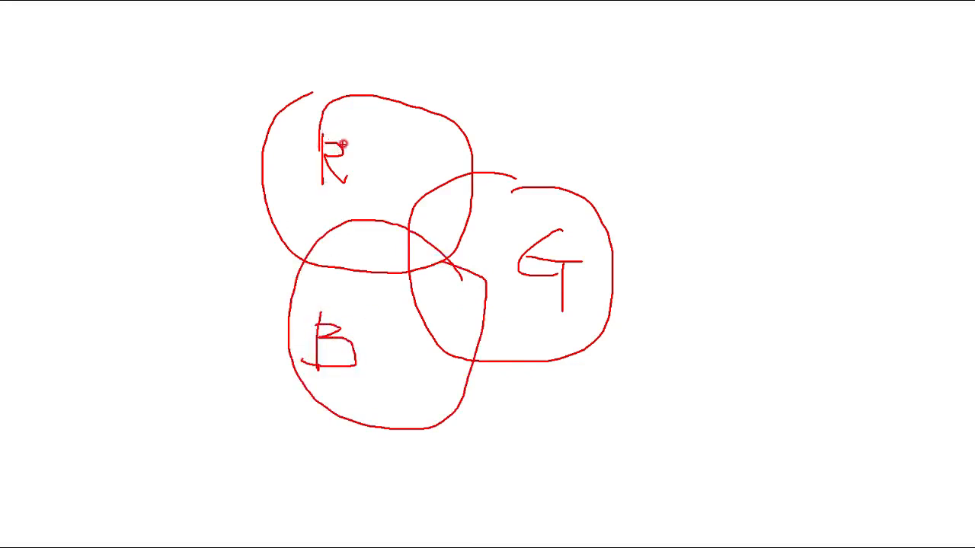
{"action": "left_click", "coordinate": [354, 138]}
{"action": "mouse_move", "coordinate": [692, 70]}
{"action": "left_mouse_down"}
{"action": "mouse_move", "coordinate": [668, 112]}
{"action": "mouse_move", "coordinate": [696, 116]}
{"action": "left_mouse_up"}
{"action": "left_click_drag", "start_coordinate": [704, 75], "coordinate": [704, 111]}
{"action": "left_click_drag", "start_coordinate": [707, 98], "coordinate": [725, 85]}
{"action": "mouse_move", "coordinate": [676, 139]}
{"action": "left_mouse_down"}
{"action": "mouse_move", "coordinate": [716, 147]}
{"action": "mouse_move", "coordinate": [718, 160]}
{"action": "left_mouse_up"}
{"action": "left_click_drag", "start_coordinate": [722, 79], "coordinate": [722, 114]}
{"action": "mouse_move", "coordinate": [733, 85]}
{"action": "left_mouse_down"}
{"action": "mouse_move", "coordinate": [740, 118]}
{"action": "mouse_move", "coordinate": [761, 133]}
{"action": "left_mouse_up"}
{"action": "mouse_move", "coordinate": [783, 103]}
{"action": "left_mouse_down"}
{"action": "mouse_move", "coordinate": [783, 146]}
{"action": "mouse_move", "coordinate": [804, 130]}
{"action": "left_mouse_up"}
{"action": "left_click_drag", "start_coordinate": [756, 149], "coordinate": [754, 156]}
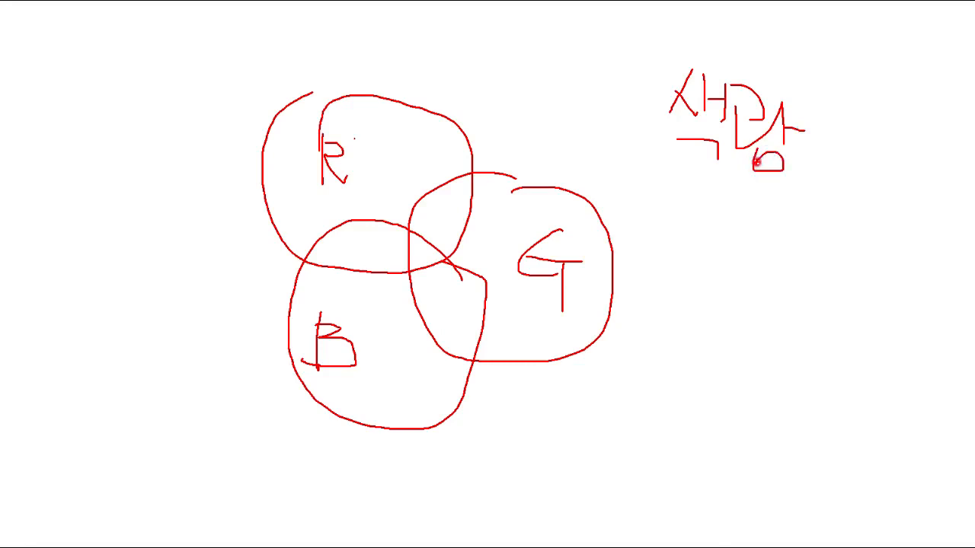
{"action": "left_click", "coordinate": [399, 140]}
{"action": "left_click", "coordinate": [343, 323]}
{"action": "left_click", "coordinate": [500, 268]}
{"action": "mouse_move", "coordinate": [418, 236]}
{"action": "left_mouse_down"}
{"action": "mouse_move", "coordinate": [416, 251]}
{"action": "mouse_move", "coordinate": [431, 255]}
{"action": "mouse_move", "coordinate": [418, 236]}
{"action": "mouse_move", "coordinate": [415, 262]}
{"action": "mouse_move", "coordinate": [428, 252]}
{"action": "mouse_move", "coordinate": [415, 244]}
{"action": "mouse_move", "coordinate": [420, 251]}
{"action": "left_mouse_up"}
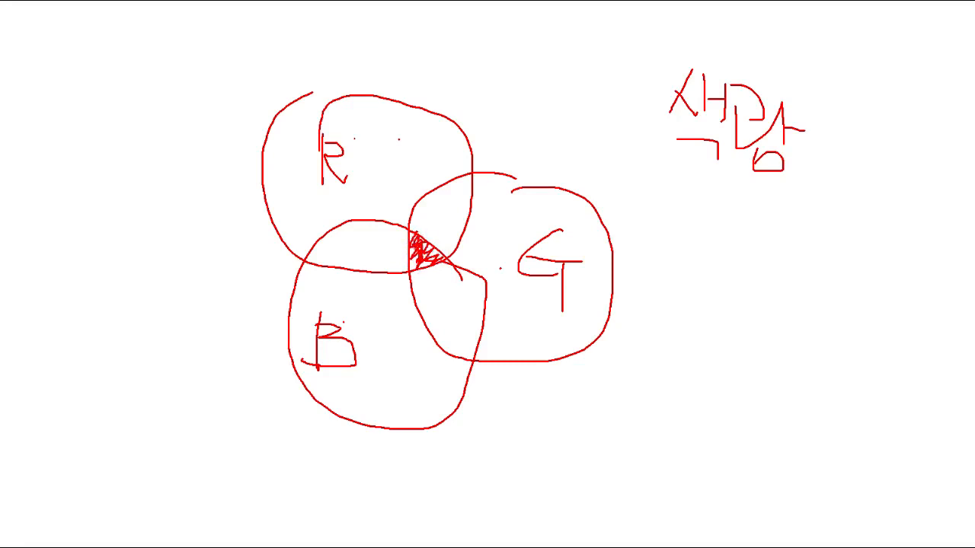
{"action": "left_click", "coordinate": [369, 160]}
{"action": "left_click_drag", "start_coordinate": [391, 370], "coordinate": [387, 378]}
{"action": "left_click_drag", "start_coordinate": [415, 90], "coordinate": [327, 242]}
{"action": "mouse_move", "coordinate": [444, 176]}
{"action": "left_mouse_down"}
{"action": "mouse_move", "coordinate": [495, 371]}
{"action": "mouse_move", "coordinate": [581, 221]}
{"action": "left_mouse_up"}
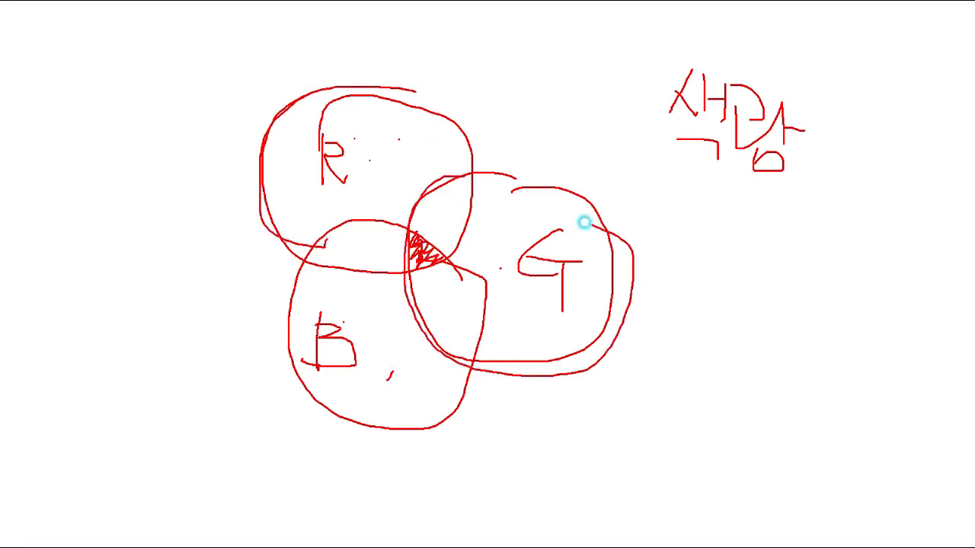
{"action": "mouse_move", "coordinate": [466, 180]}
{"action": "left_mouse_down"}
{"action": "mouse_move", "coordinate": [475, 211]}
{"action": "mouse_move", "coordinate": [444, 256]}
{"action": "mouse_move", "coordinate": [451, 251]}
{"action": "left_mouse_up"}
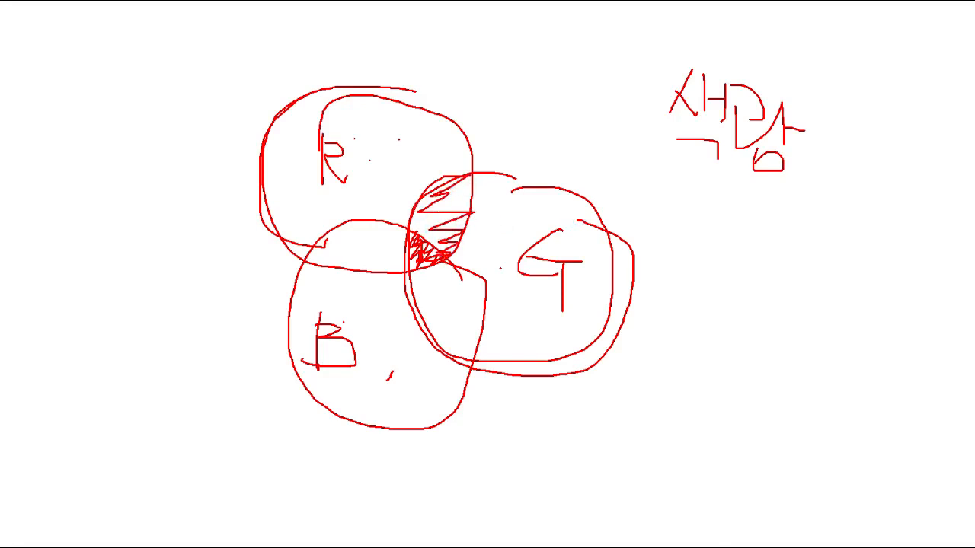
{"action": "key", "text": "e"}
{"action": "mouse_move", "coordinate": [431, 58]}
{"action": "left_mouse_down"}
{"action": "mouse_move", "coordinate": [513, 104]}
{"action": "mouse_move", "coordinate": [399, 79]}
{"action": "left_mouse_up"}
{"action": "mouse_move", "coordinate": [309, 93]}
{"action": "left_mouse_down"}
{"action": "mouse_move", "coordinate": [259, 100]}
{"action": "mouse_move", "coordinate": [285, 135]}
{"action": "left_mouse_up"}
{"action": "mouse_move", "coordinate": [347, 189]}
{"action": "left_mouse_down"}
{"action": "mouse_move", "coordinate": [404, 407]}
{"action": "mouse_move", "coordinate": [273, 229]}
{"action": "left_mouse_up"}
{"action": "mouse_move", "coordinate": [244, 385]}
{"action": "left_mouse_down"}
{"action": "mouse_move", "coordinate": [297, 414]}
{"action": "mouse_move", "coordinate": [364, 396]}
{"action": "left_mouse_up"}
{"action": "mouse_move", "coordinate": [462, 152]}
{"action": "left_mouse_down"}
{"action": "mouse_move", "coordinate": [566, 416]}
{"action": "mouse_move", "coordinate": [501, 203]}
{"action": "left_mouse_up"}
{"action": "left_click_drag", "start_coordinate": [607, 237], "coordinate": [642, 279]}
{"action": "mouse_move", "coordinate": [669, 254]}
{"action": "left_mouse_down"}
{"action": "mouse_move", "coordinate": [615, 266]}
{"action": "mouse_move", "coordinate": [628, 311]}
{"action": "left_mouse_up"}
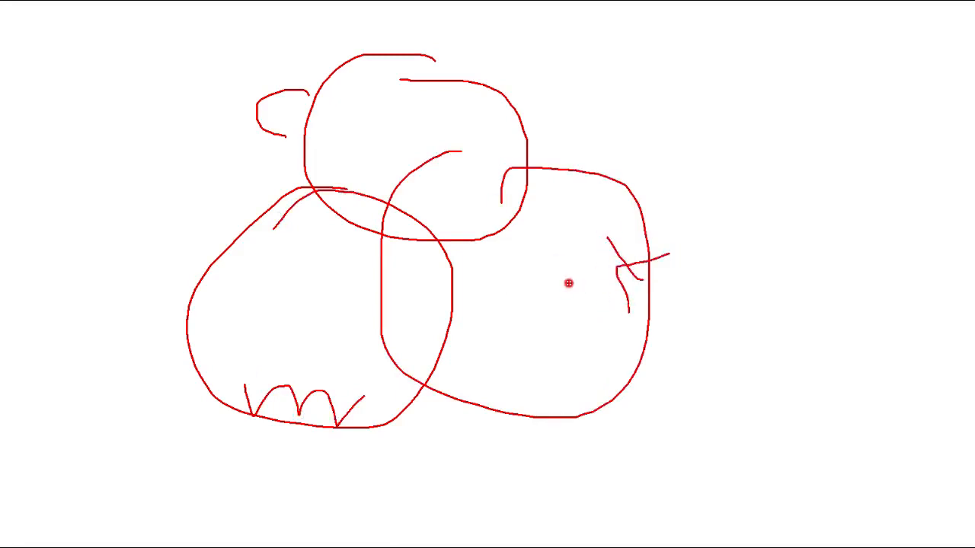
{"action": "mouse_move", "coordinate": [296, 108]}
{"action": "left_mouse_down"}
{"action": "mouse_move", "coordinate": [311, 129]}
{"action": "mouse_move", "coordinate": [296, 141]}
{"action": "mouse_move", "coordinate": [348, 115]}
{"action": "mouse_move", "coordinate": [391, 131]}
{"action": "left_mouse_up"}
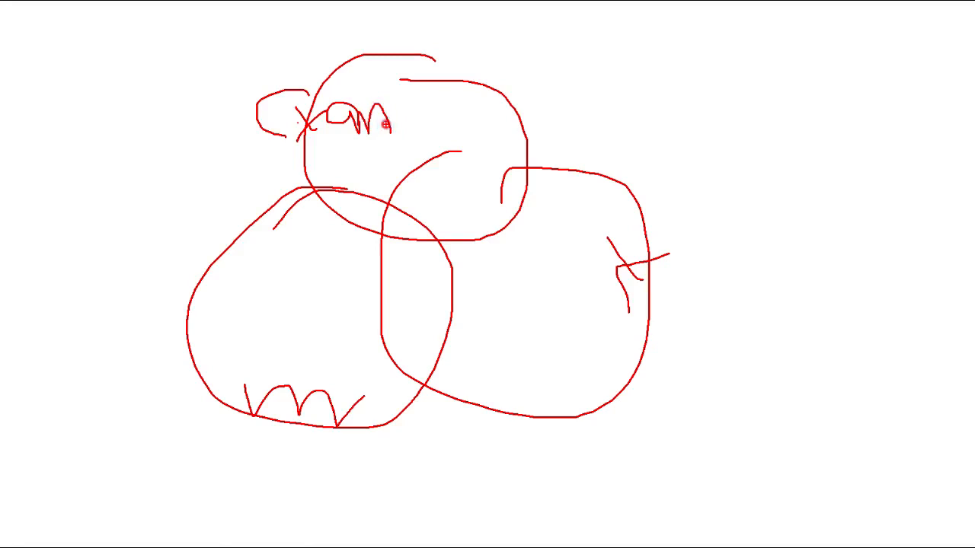
{"action": "mouse_move", "coordinate": [144, 77]}
{"action": "left_mouse_down"}
{"action": "mouse_move", "coordinate": [154, 126]}
{"action": "mouse_move", "coordinate": [224, 91]}
{"action": "mouse_move", "coordinate": [236, 140]}
{"action": "left_mouse_up"}
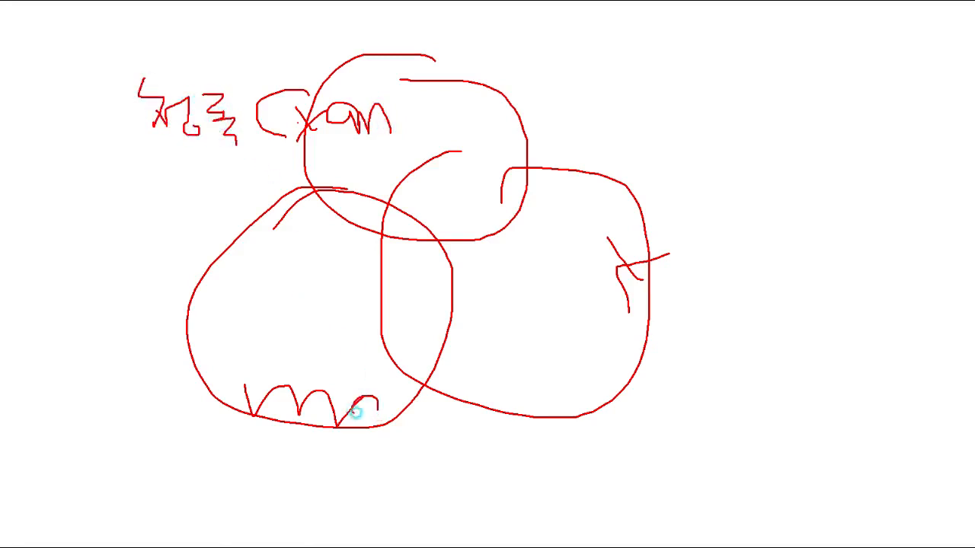
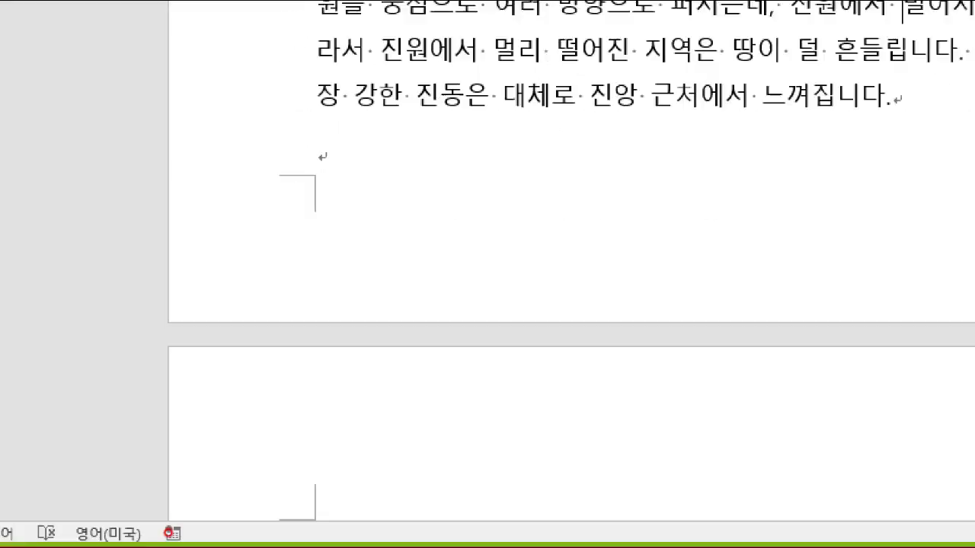
Turn on the section number (구역) indicator in the status bar of Sec4-1.docx
{"action": "left_click", "coordinate": [211, 535]}
{"action": "left_click_drag", "start_coordinate": [211, 535], "coordinate": [260, 496]}
{"action": "left_click_drag", "start_coordinate": [212, 534], "coordinate": [254, 534]}
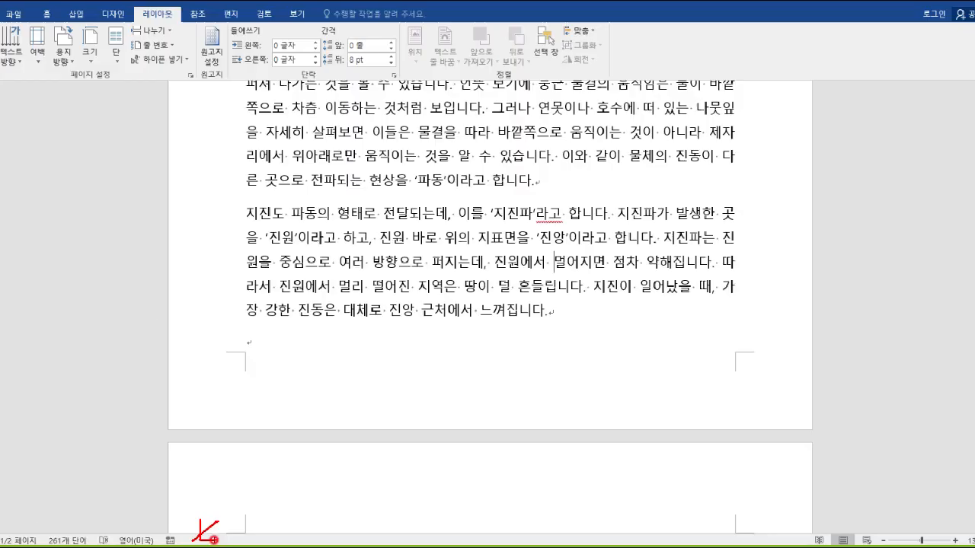
{"action": "right_click", "coordinate": [224, 537]}
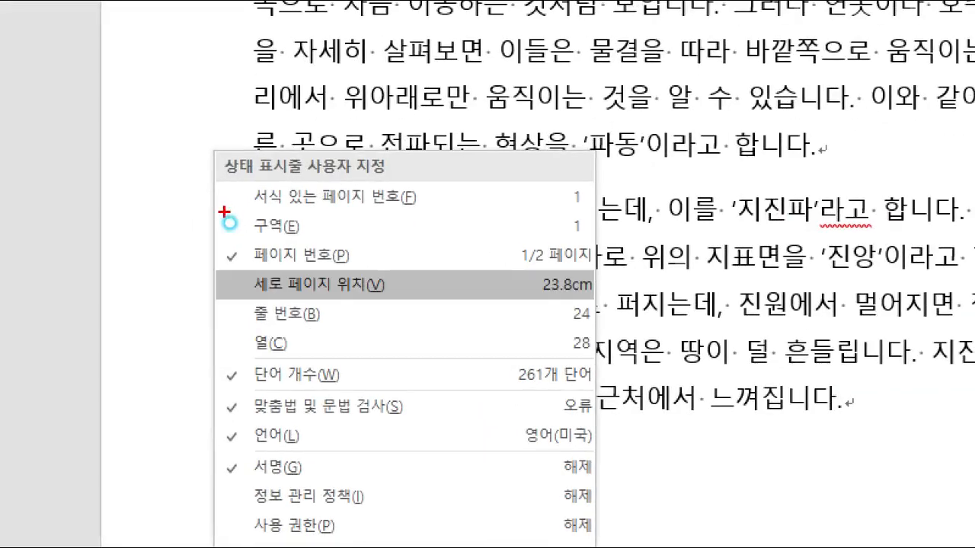
{"action": "left_click_drag", "start_coordinate": [231, 229], "coordinate": [252, 212]}
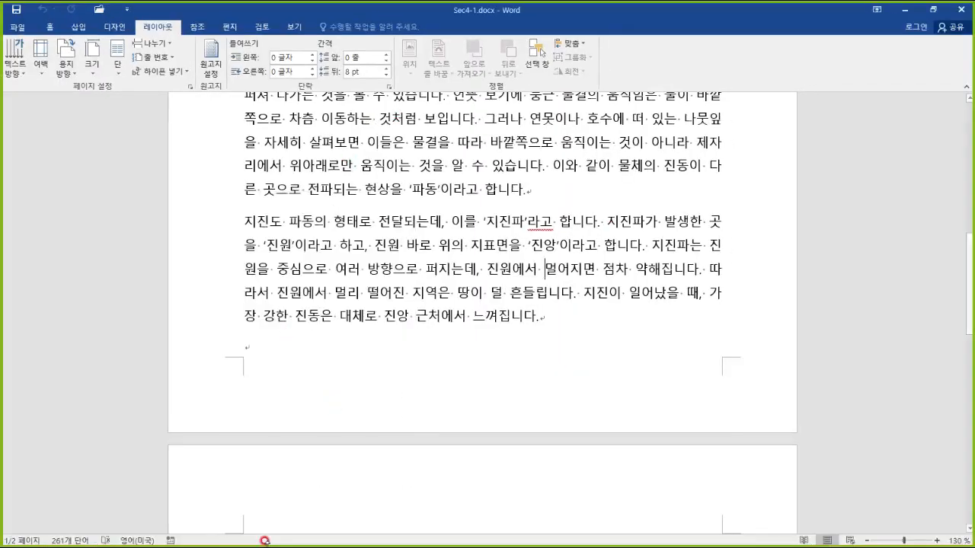
{"action": "left_click", "coordinate": [324, 234]}
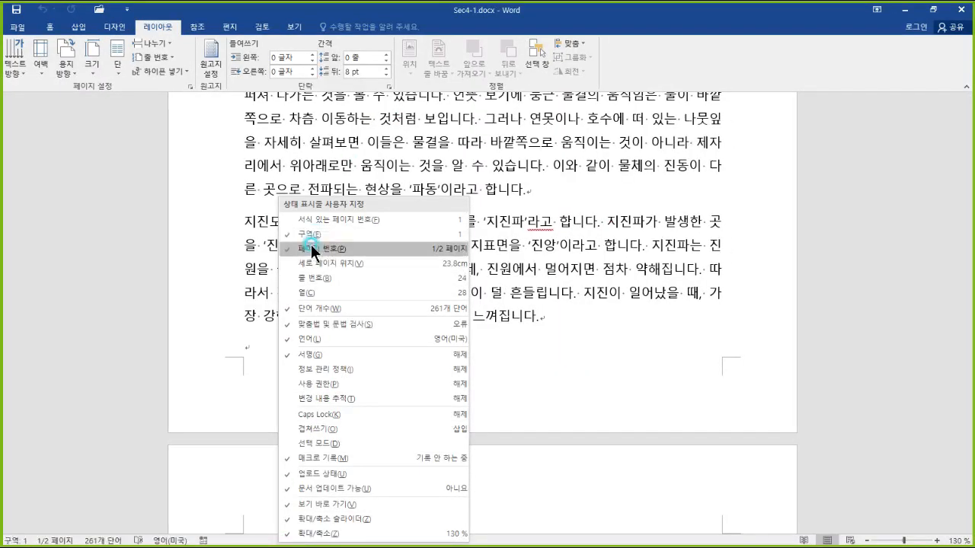
{"action": "left_click", "coordinate": [107, 391]}
Place the cursor in several paragraphs on both pages and check which section number the status bar reports for each
{"action": "left_click", "coordinate": [553, 220]}
{"action": "mouse_move", "coordinate": [461, 145]}
{"action": "left_mouse_down"}
{"action": "mouse_move", "coordinate": [473, 175]}
{"action": "mouse_move", "coordinate": [502, 137]}
{"action": "left_mouse_up"}
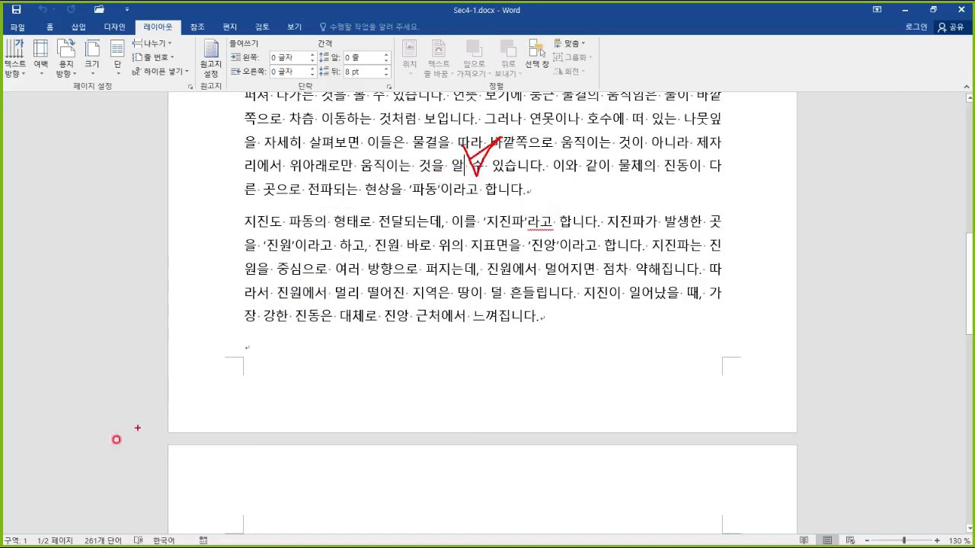
{"action": "left_click_drag", "start_coordinate": [28, 526], "coordinate": [61, 447]}
{"action": "key", "text": "e"}
{"action": "left_click", "coordinate": [485, 220]}
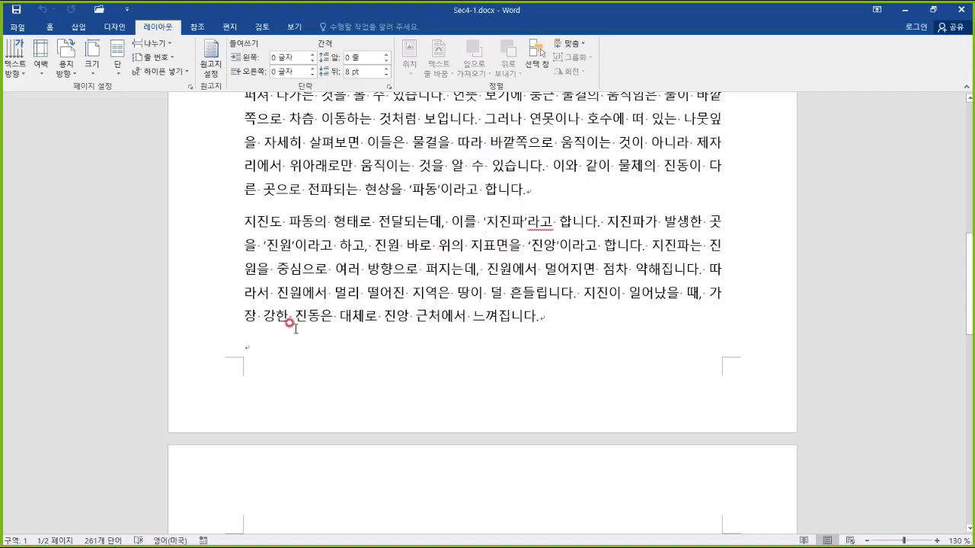
{"action": "left_click", "coordinate": [417, 241]}
{"action": "left_click_drag", "start_coordinate": [24, 529], "coordinate": [54, 418]}
{"action": "scroll", "coordinate": [381, 381], "scroll_direction": "down", "scroll_amount": 5}
{"action": "left_click", "coordinate": [363, 139]}
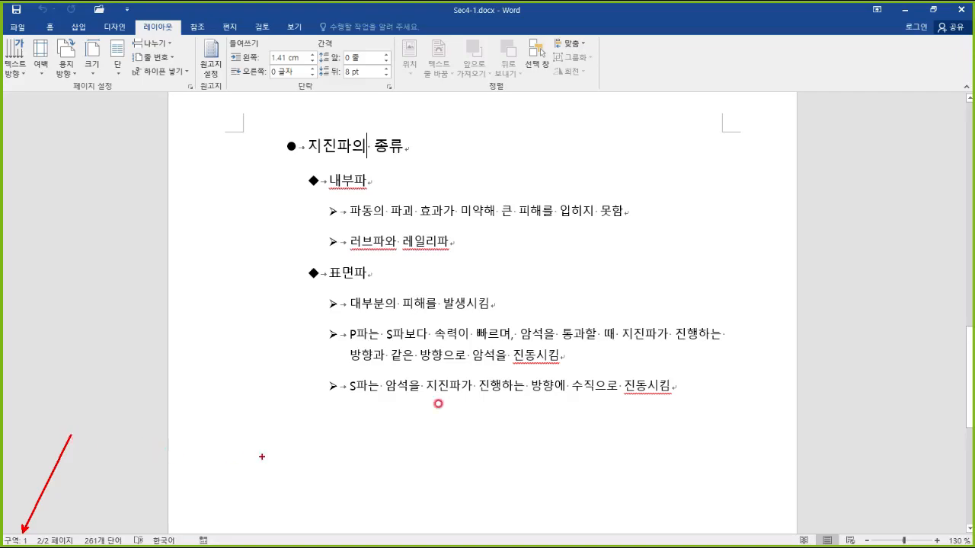
{"action": "scroll", "coordinate": [517, 358], "scroll_direction": "up", "scroll_amount": 1}
{"action": "left_click", "coordinate": [517, 356]}
{"action": "key", "text": "BackSpace"}
Insert a continuous (이어서) section break directly before the heading "지진은 어떻게 전달될까요?"
{"action": "scroll", "coordinate": [517, 358], "scroll_direction": "up", "scroll_amount": 10}
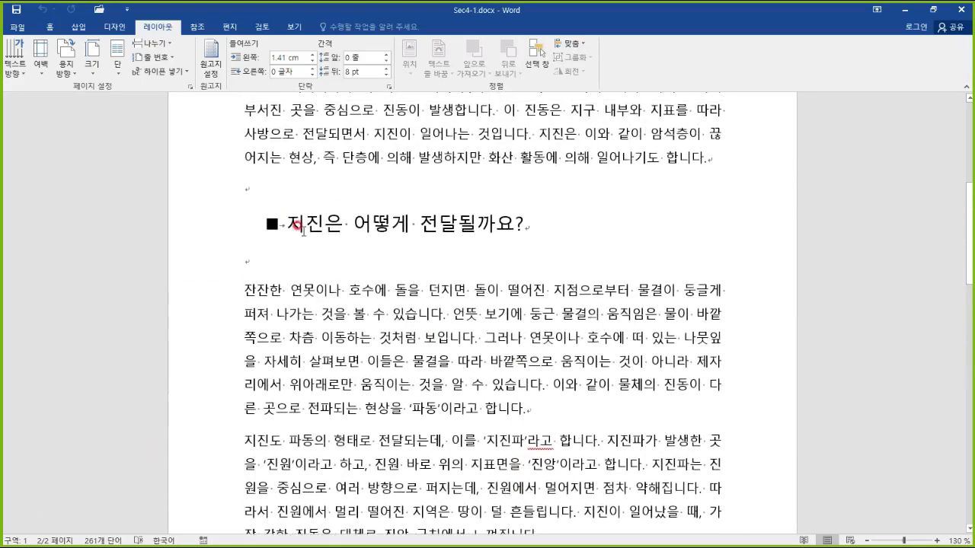
{"action": "left_click_drag", "start_coordinate": [278, 183], "coordinate": [284, 279]}
{"action": "mouse_move", "coordinate": [287, 254]}
{"action": "left_mouse_down"}
{"action": "mouse_move", "coordinate": [385, 258]}
{"action": "mouse_move", "coordinate": [344, 253]}
{"action": "left_mouse_up"}
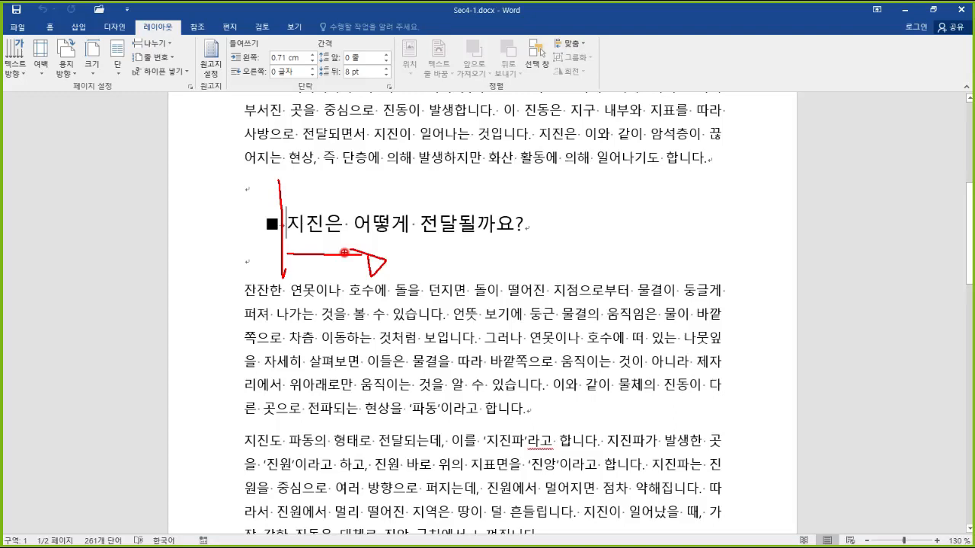
{"action": "key", "text": "e"}
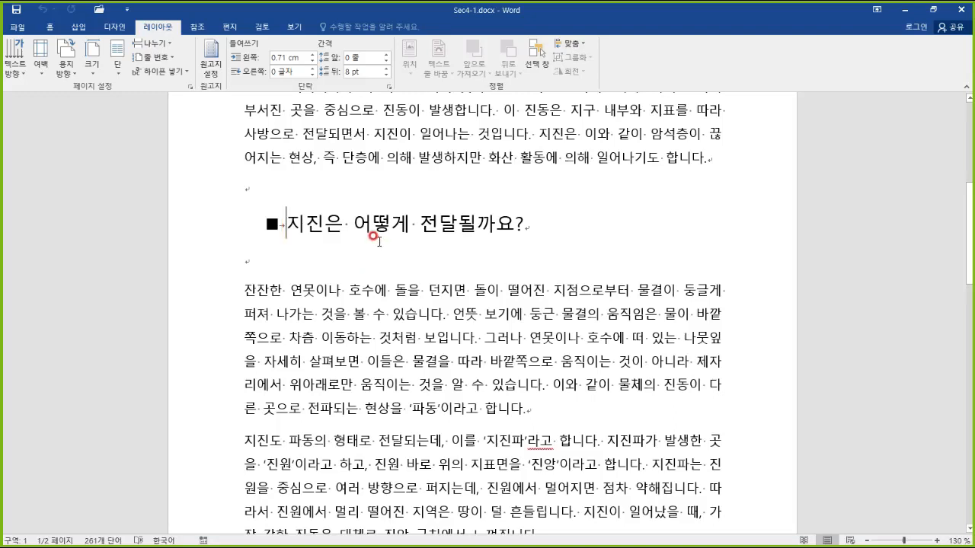
{"action": "left_click", "coordinate": [170, 44]}
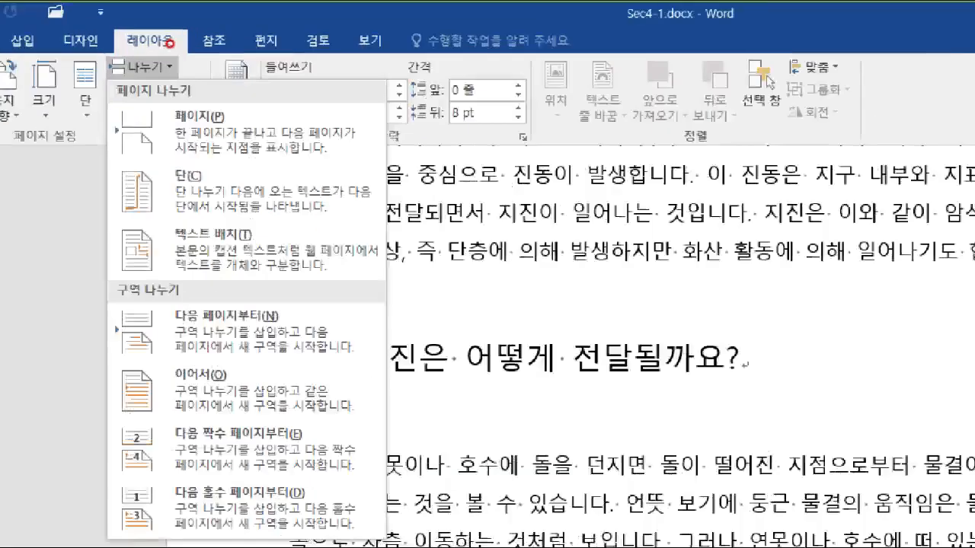
{"action": "mouse_move", "coordinate": [112, 252]}
{"action": "left_mouse_down"}
{"action": "mouse_move", "coordinate": [134, 197]}
{"action": "mouse_move", "coordinate": [209, 182]}
{"action": "left_mouse_up"}
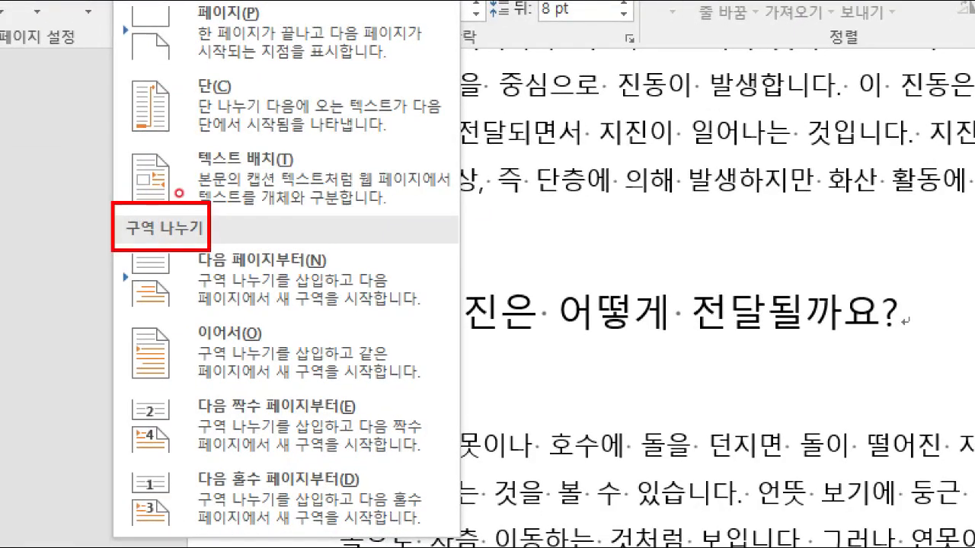
{"action": "mouse_move", "coordinate": [333, 308]}
{"action": "left_mouse_down"}
{"action": "mouse_move", "coordinate": [227, 233]}
{"action": "mouse_move", "coordinate": [309, 293]}
{"action": "mouse_move", "coordinate": [302, 322]}
{"action": "left_mouse_up"}
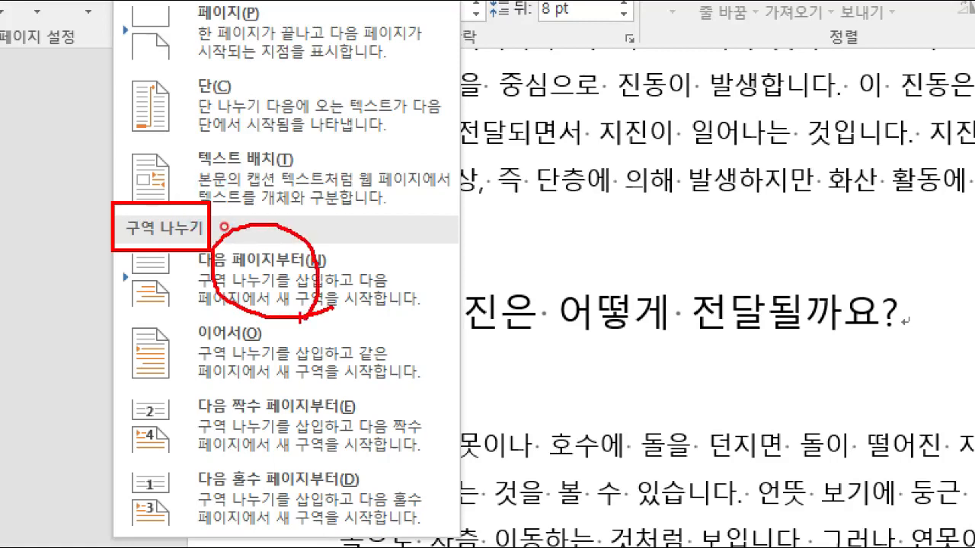
{"action": "mouse_move", "coordinate": [267, 377]}
{"action": "left_mouse_down"}
{"action": "mouse_move", "coordinate": [244, 387]}
{"action": "mouse_move", "coordinate": [169, 320]}
{"action": "mouse_move", "coordinate": [263, 375]}
{"action": "left_mouse_up"}
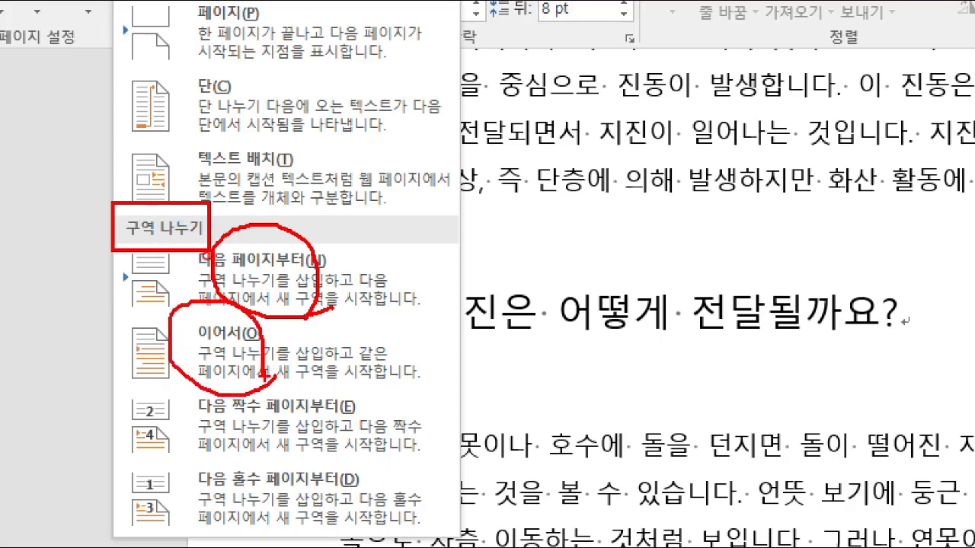
{"action": "left_click", "coordinate": [218, 349]}
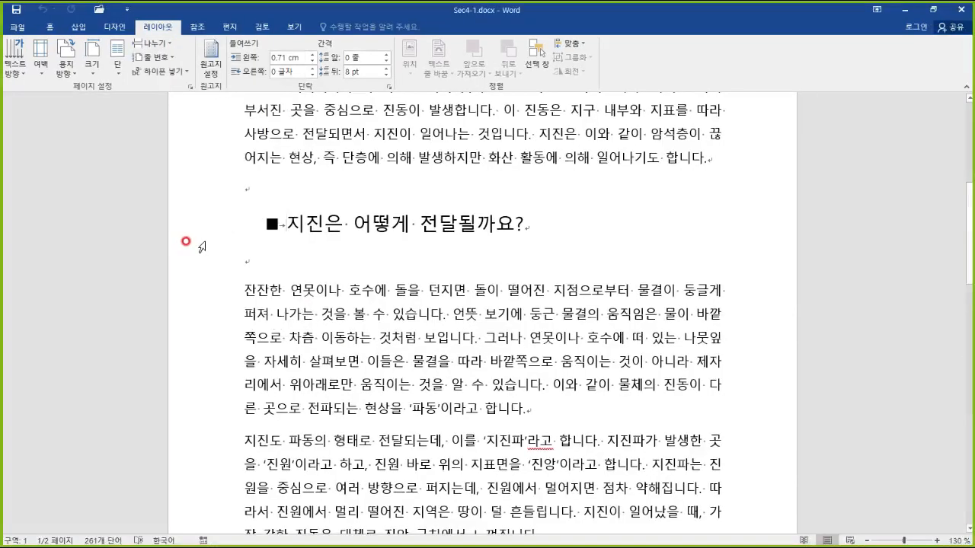
{"action": "left_click", "coordinate": [303, 213]}
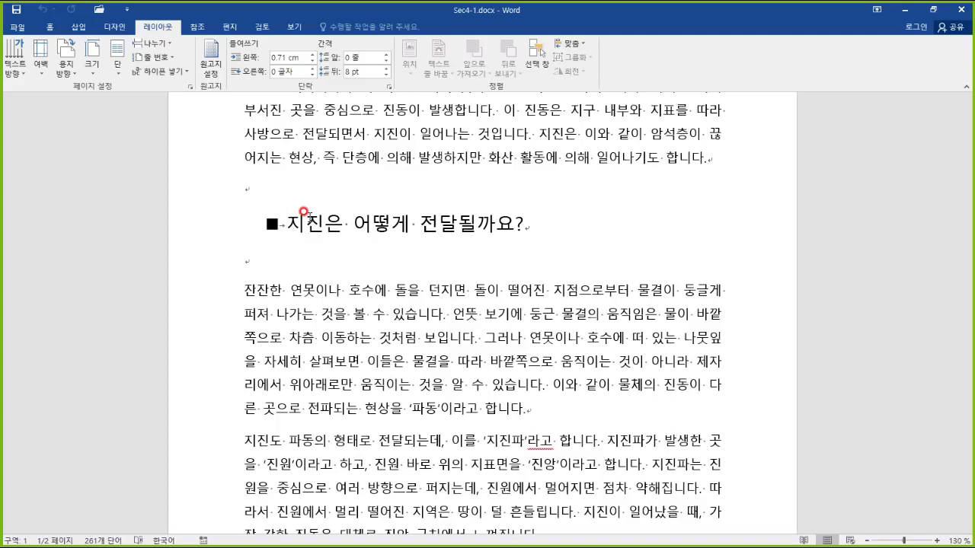
{"action": "left_click_drag", "start_coordinate": [355, 153], "coordinate": [373, 154]}
{"action": "left_click_drag", "start_coordinate": [285, 223], "coordinate": [323, 222]}
{"action": "mouse_move", "coordinate": [322, 154]}
{"action": "left_mouse_down"}
{"action": "mouse_move", "coordinate": [294, 205]}
{"action": "mouse_move", "coordinate": [326, 203]}
{"action": "mouse_move", "coordinate": [271, 276]}
{"action": "left_mouse_up"}
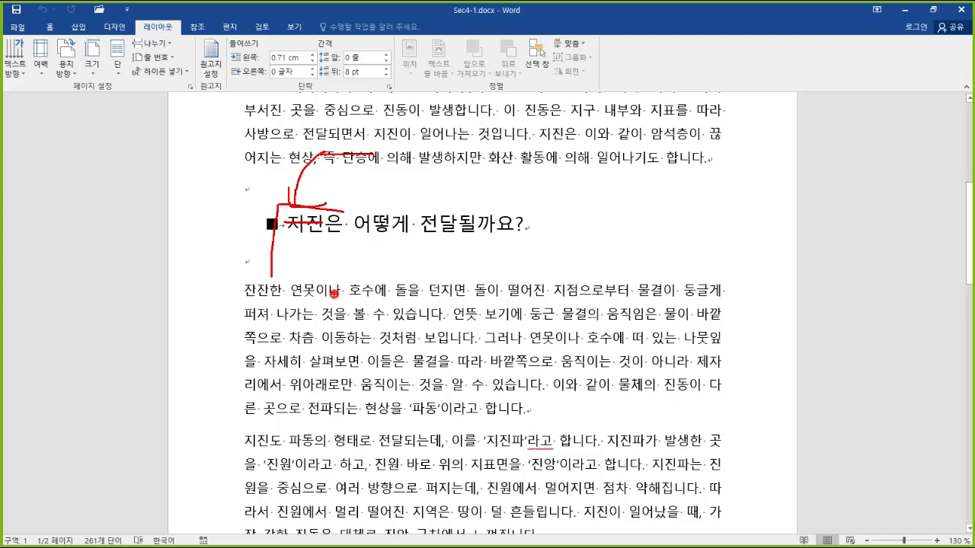
{"action": "key", "text": "Escape"}
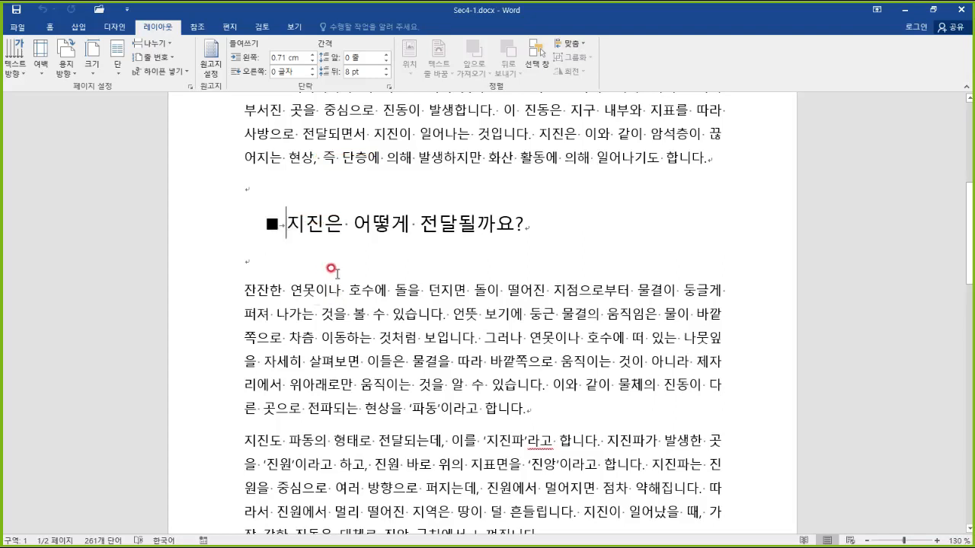
Try a next-page section break before the heading "지진은 어떻게 전달될까요?", and undo it
{"action": "left_click", "coordinate": [156, 44]}
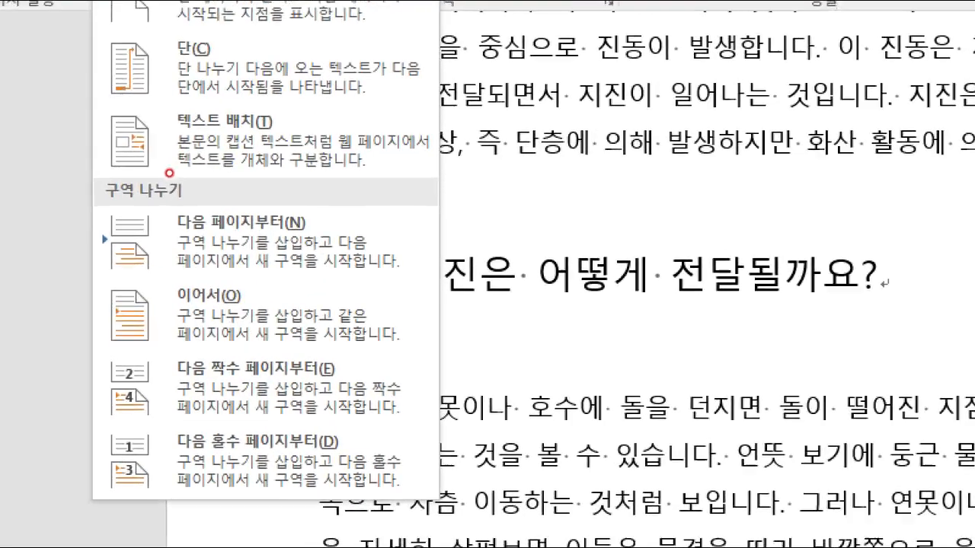
{"action": "mouse_move", "coordinate": [99, 177]}
{"action": "left_mouse_down"}
{"action": "mouse_move", "coordinate": [211, 214]}
{"action": "mouse_move", "coordinate": [303, 225]}
{"action": "left_mouse_up"}
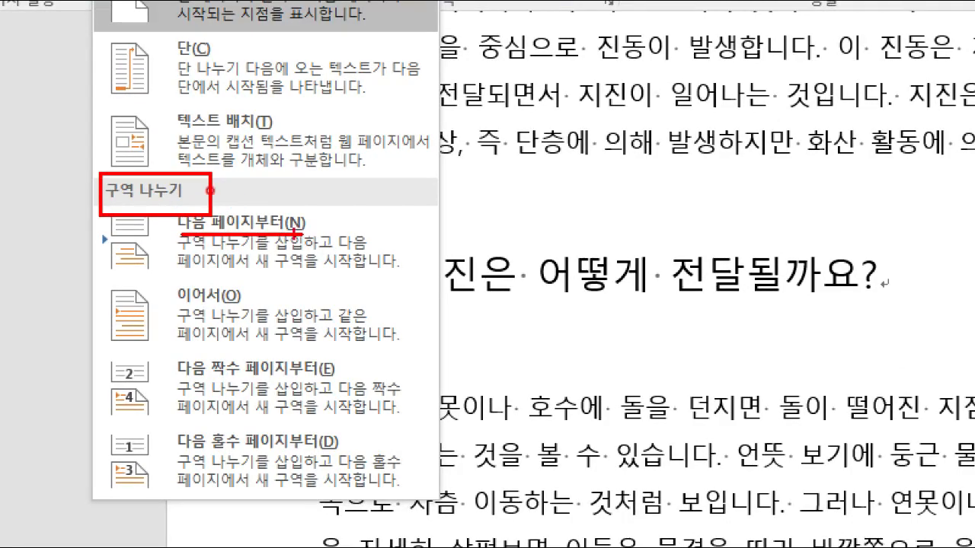
{"action": "key", "text": "Escape"}
{"action": "left_click", "coordinate": [157, 43]}
{"action": "left_click", "coordinate": [207, 202]}
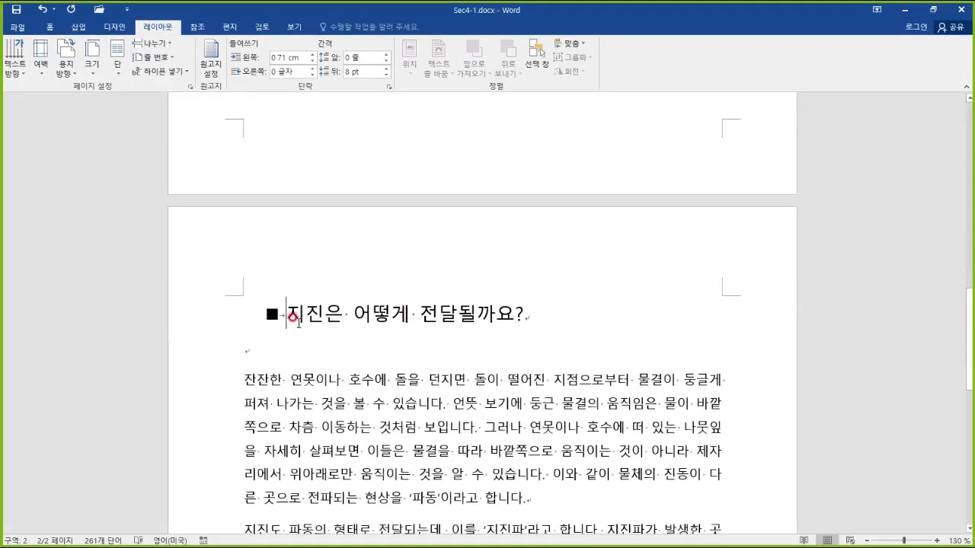
{"action": "key", "text": "ctrl+z"}
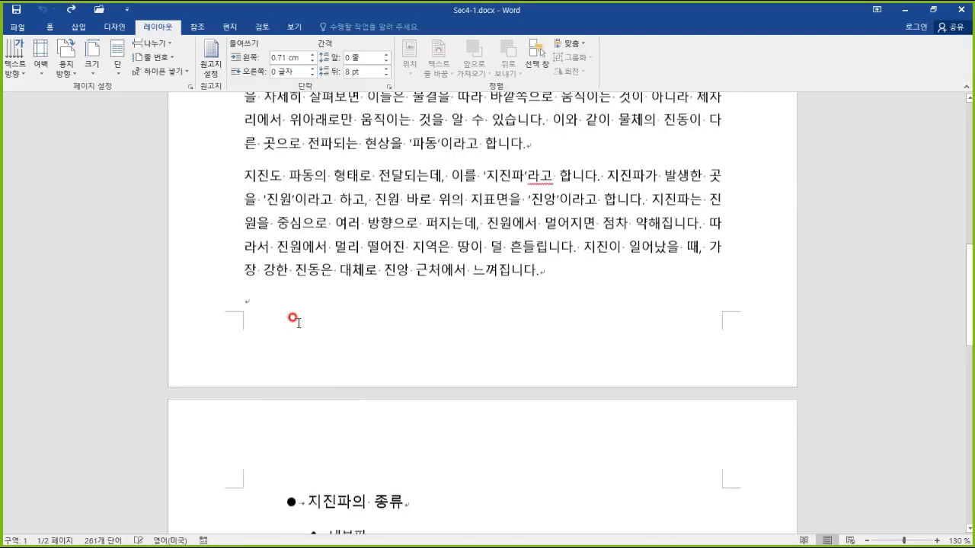
Insert a continuous section break before the heading "지진은 어떻게 전달될까요?"
{"action": "scroll", "coordinate": [221, 213], "scroll_direction": "up", "scroll_amount": 2}
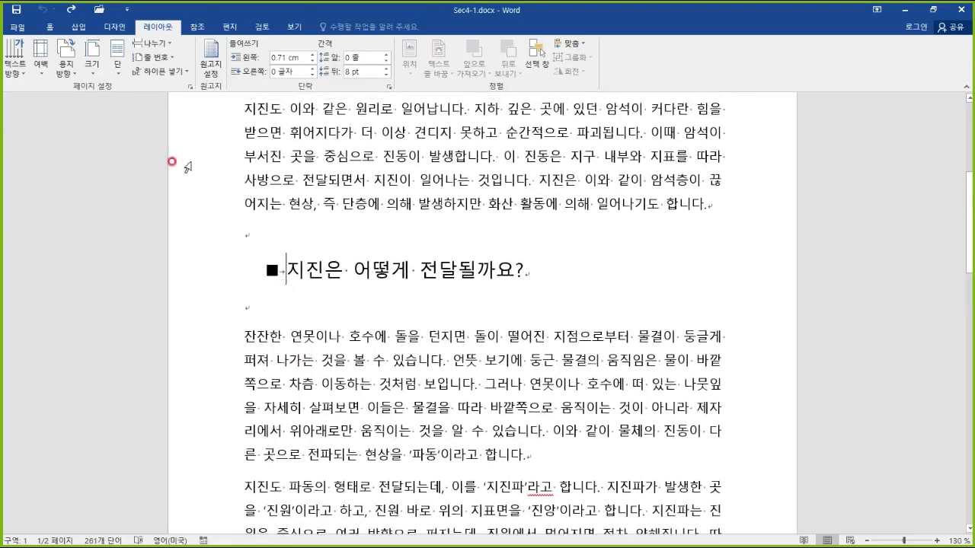
{"action": "left_click", "coordinate": [170, 42]}
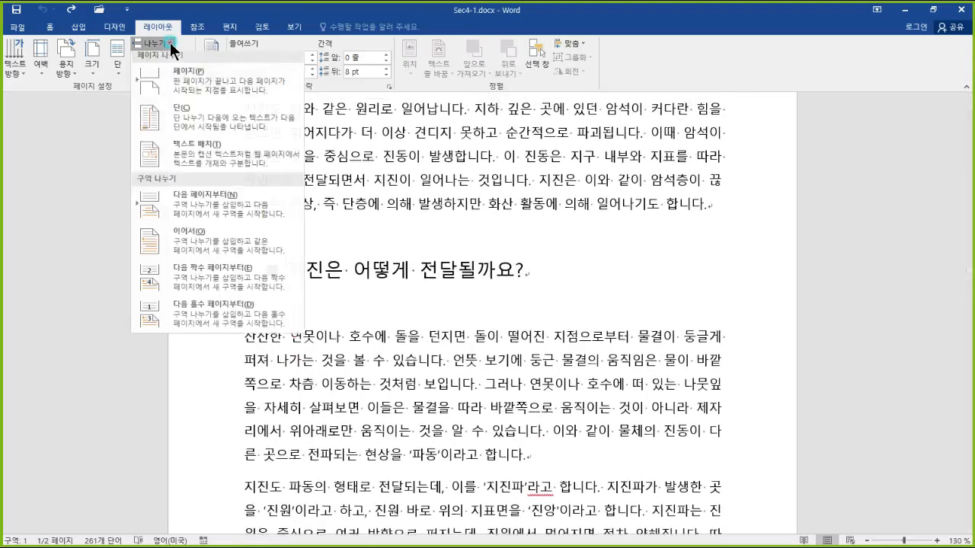
{"action": "left_click", "coordinate": [190, 234]}
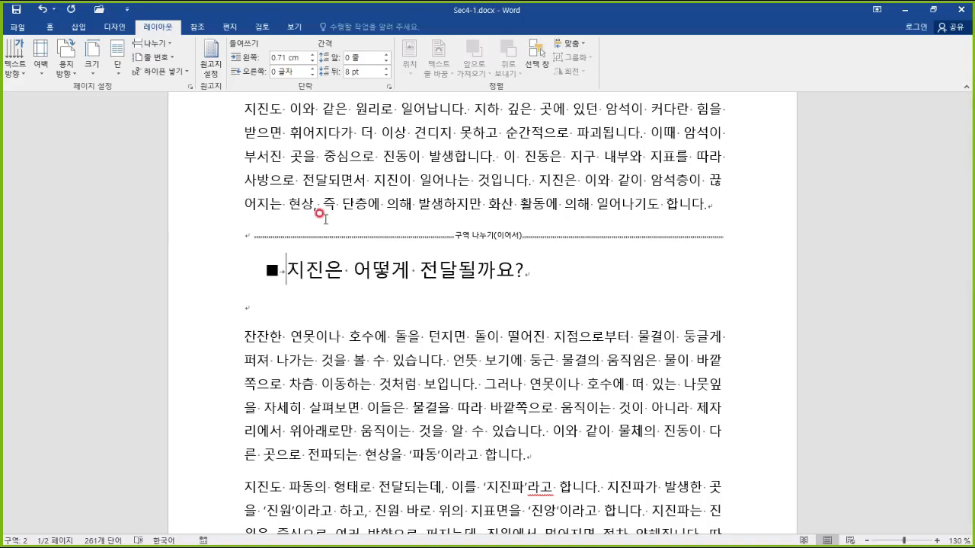
Browse for a document to open and choose Sec4-2.docx in the 4장 folder
{"action": "left_click", "coordinate": [99, 10]}
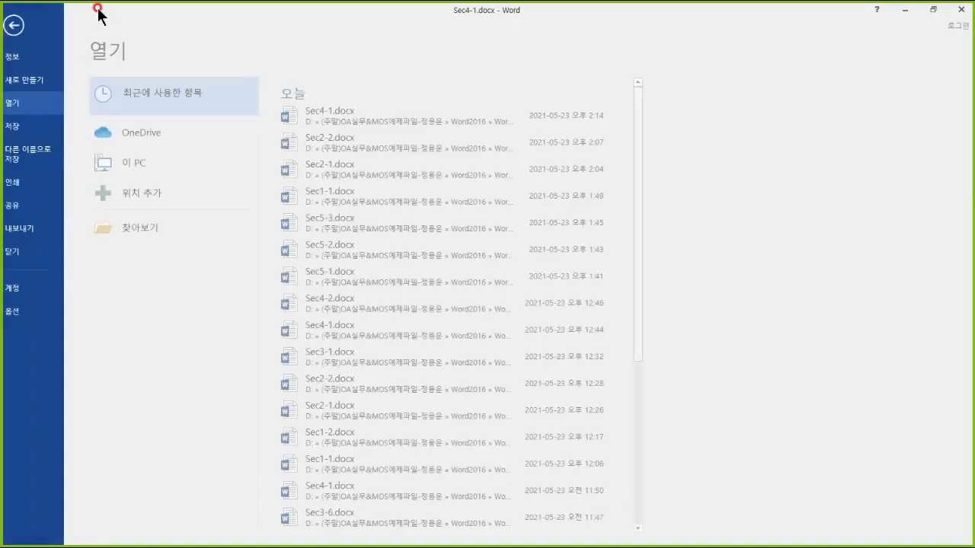
{"action": "left_click", "coordinate": [161, 236]}
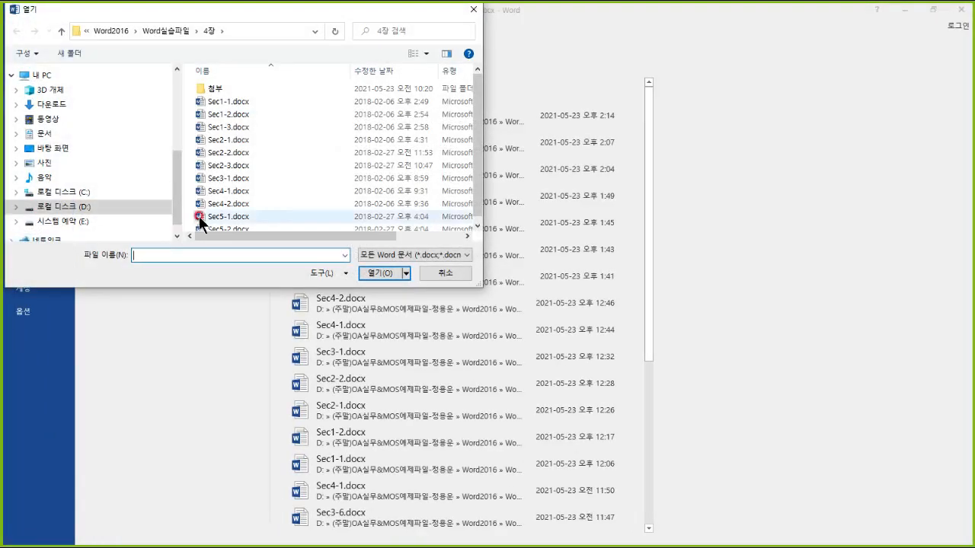
{"action": "left_click", "coordinate": [235, 205]}
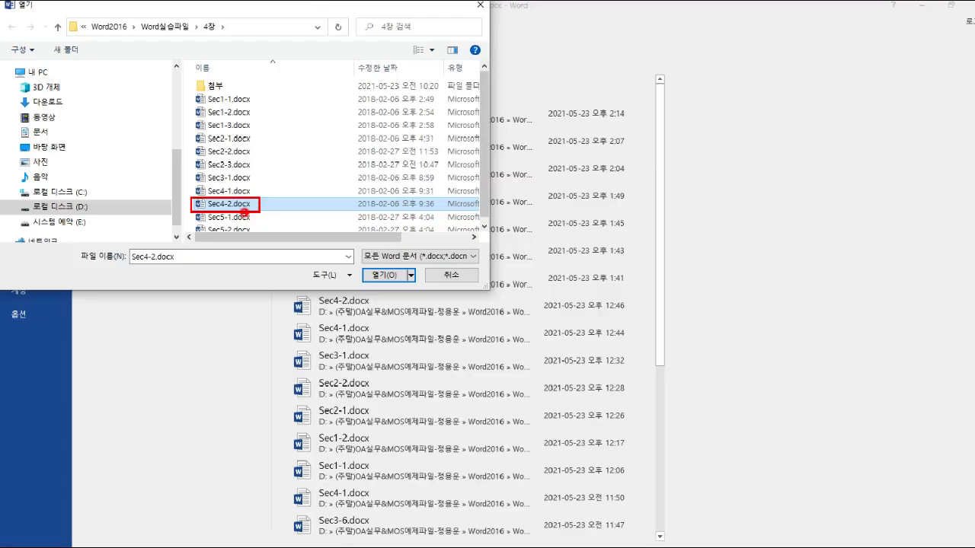
{"action": "left_click", "coordinate": [383, 273]}
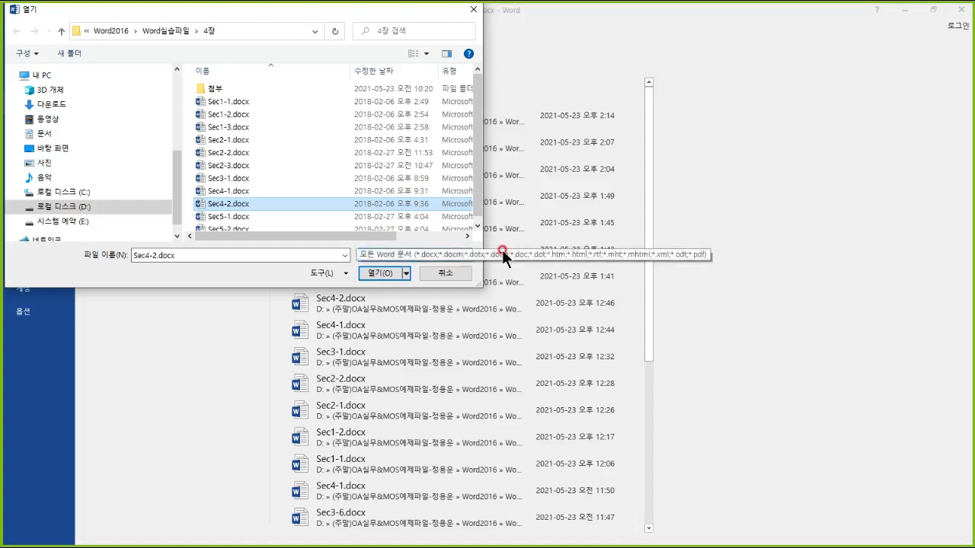
{"action": "mouse_move", "coordinate": [472, 174]}
{"action": "left_mouse_down"}
{"action": "mouse_move", "coordinate": [507, 182]}
{"action": "mouse_move", "coordinate": [601, 129]}
{"action": "mouse_move", "coordinate": [733, 124]}
{"action": "mouse_move", "coordinate": [772, 134]}
{"action": "mouse_move", "coordinate": [772, 170]}
{"action": "mouse_move", "coordinate": [813, 122]}
{"action": "mouse_move", "coordinate": [826, 135]}
{"action": "left_mouse_up"}
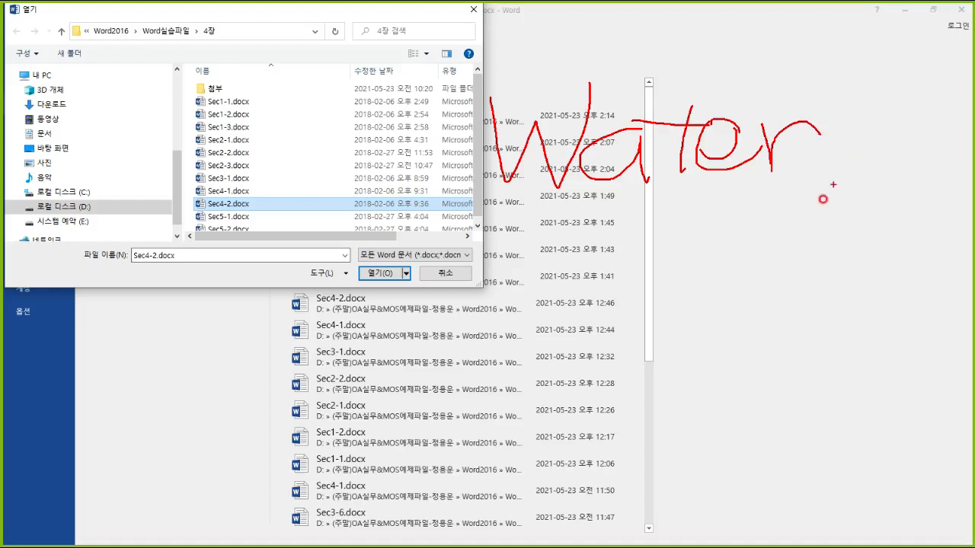
{"action": "left_click_drag", "start_coordinate": [645, 95], "coordinate": [705, 215]}
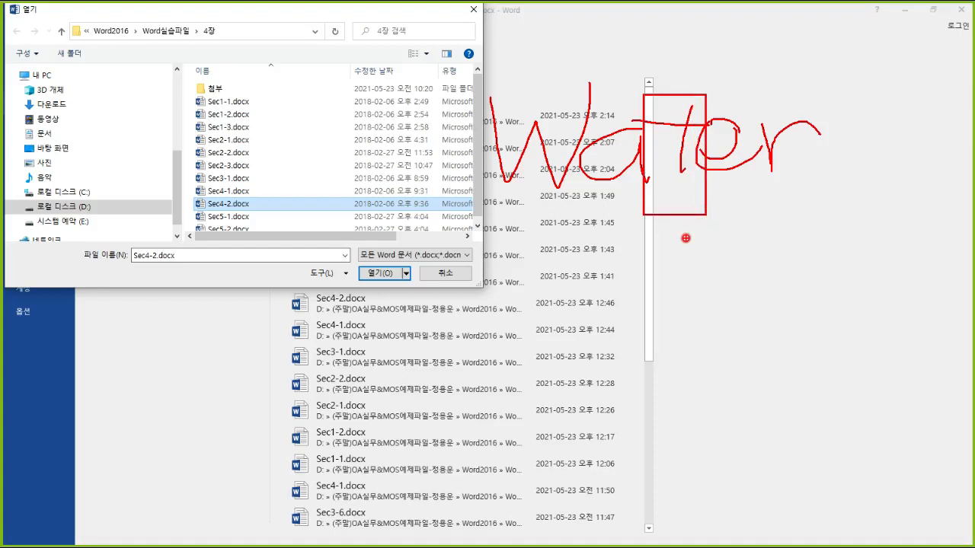
{"action": "left_click_drag", "start_coordinate": [576, 283], "coordinate": [674, 350]}
{"action": "left_click_drag", "start_coordinate": [698, 300], "coordinate": [714, 350]}
{"action": "left_click_drag", "start_coordinate": [693, 249], "coordinate": [714, 245]}
{"action": "mouse_move", "coordinate": [744, 225]}
{"action": "left_mouse_down"}
{"action": "mouse_move", "coordinate": [752, 359]}
{"action": "mouse_move", "coordinate": [764, 330]}
{"action": "left_mouse_up"}
{"action": "left_click_drag", "start_coordinate": [783, 221], "coordinate": [784, 342]}
{"action": "mouse_move", "coordinate": [832, 286]}
{"action": "left_mouse_down"}
{"action": "mouse_move", "coordinate": [814, 353]}
{"action": "mouse_move", "coordinate": [825, 357]}
{"action": "left_mouse_up"}
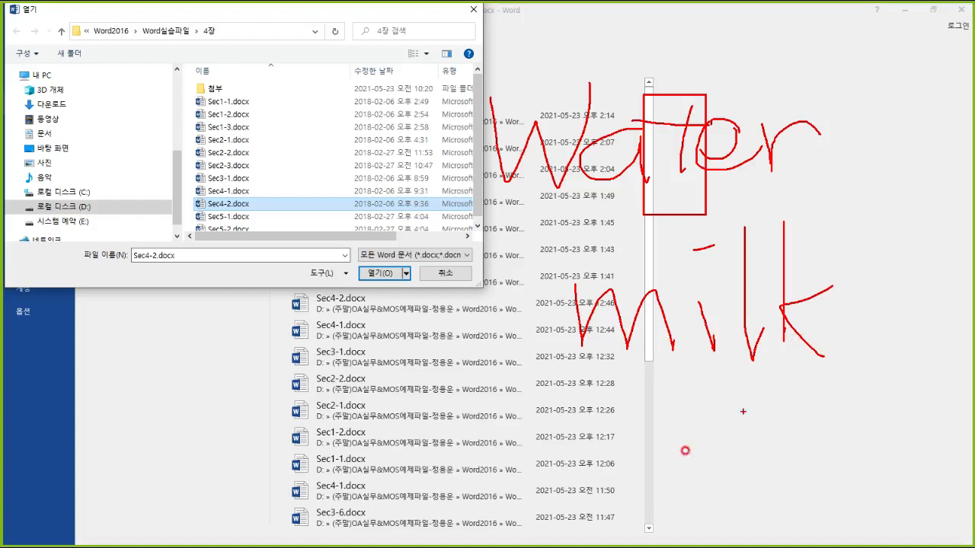
{"action": "key", "text": "Escape"}
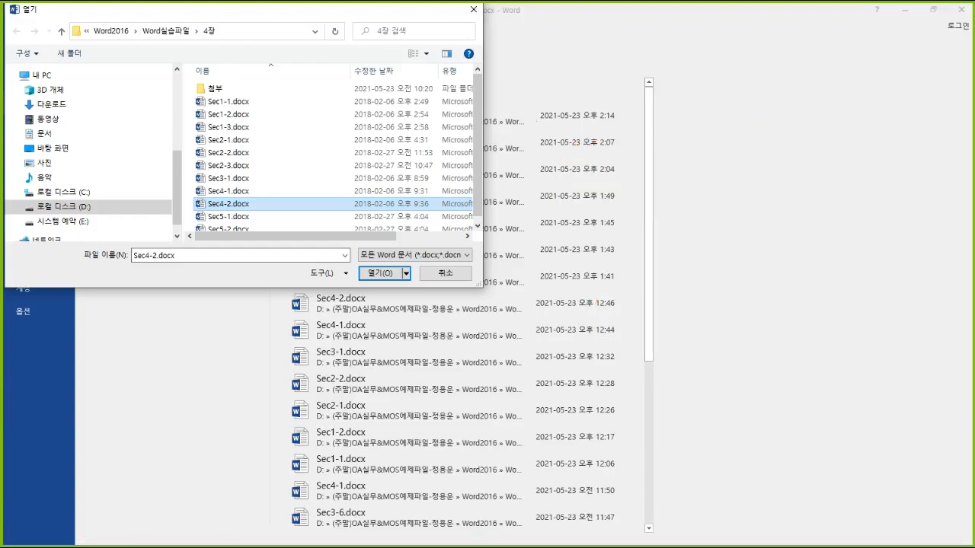
Open the chosen Sec4-2.docx and look over the text around its continuous section break
{"action": "left_click", "coordinate": [380, 273]}
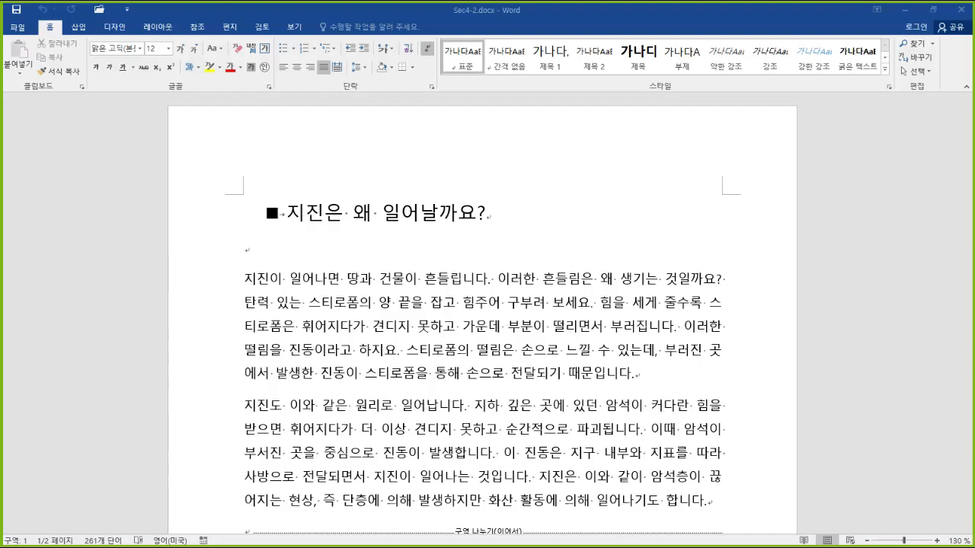
{"action": "scroll", "coordinate": [468, 314], "scroll_direction": "down", "scroll_amount": 3}
{"action": "scroll", "coordinate": [489, 329], "scroll_direction": "down", "scroll_amount": 9}
{"action": "scroll", "coordinate": [489, 329], "scroll_direction": "up", "scroll_amount": 6}
Examine which text lies before and after the continuous section break, through to the end of the document
{"action": "mouse_move", "coordinate": [232, 180]}
{"action": "left_mouse_down"}
{"action": "mouse_move", "coordinate": [396, 234]}
{"action": "mouse_move", "coordinate": [744, 234]}
{"action": "mouse_move", "coordinate": [731, 216]}
{"action": "left_mouse_up"}
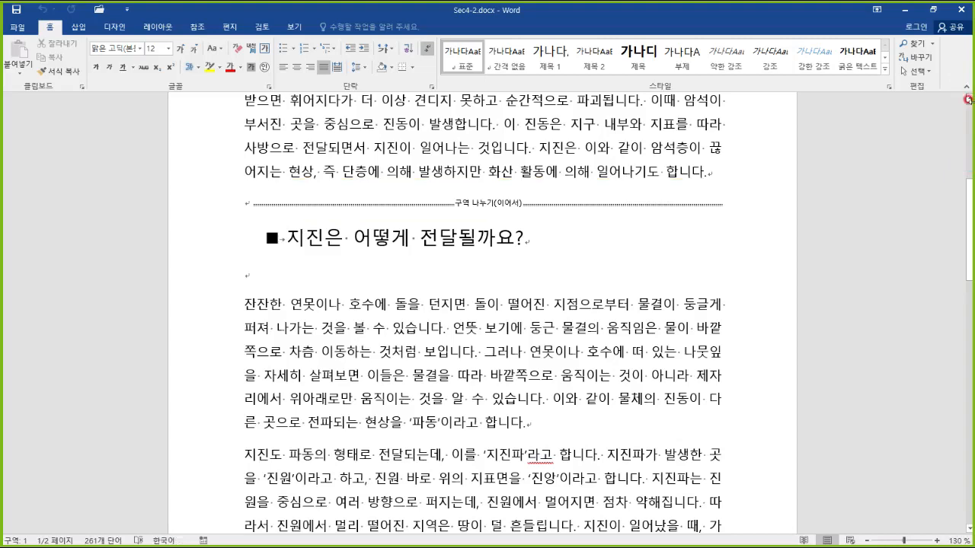
{"action": "scroll", "coordinate": [532, 275], "scroll_direction": "up", "scroll_amount": 5}
{"action": "left_click", "coordinate": [441, 242]}
{"action": "scroll", "coordinate": [441, 242], "scroll_direction": "down", "scroll_amount": 2}
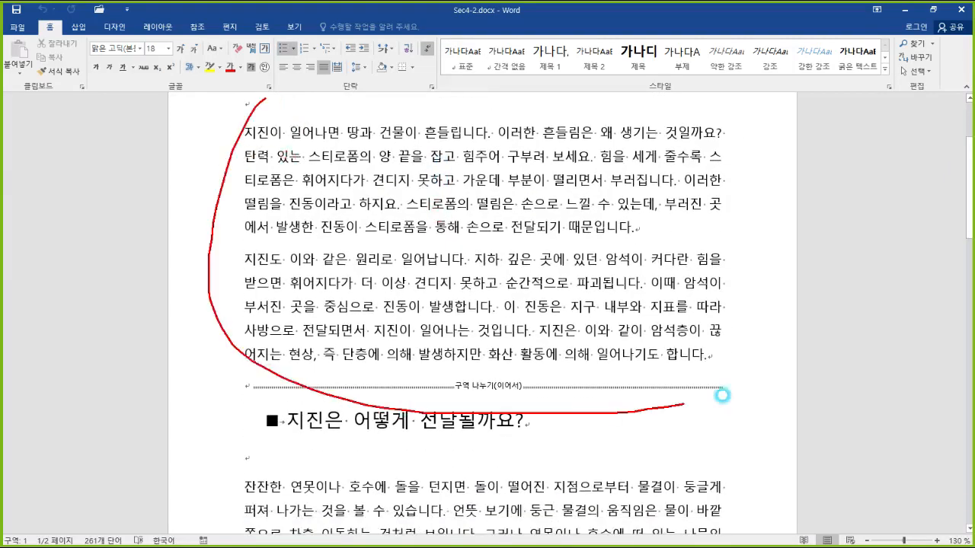
{"action": "scroll", "coordinate": [428, 318], "scroll_direction": "down", "scroll_amount": 4}
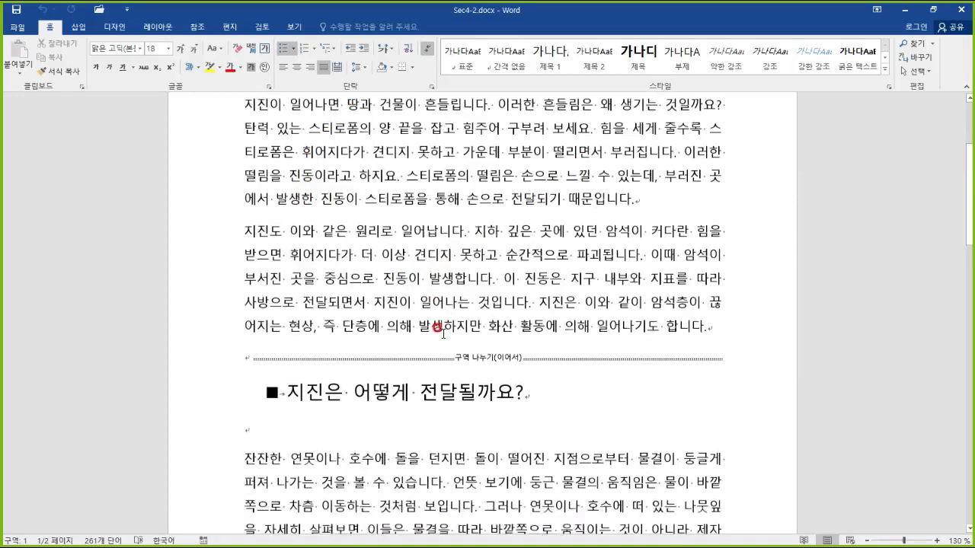
{"action": "mouse_move", "coordinate": [593, 324]}
{"action": "left_mouse_down"}
{"action": "mouse_move", "coordinate": [426, 440]}
{"action": "mouse_move", "coordinate": [591, 373]}
{"action": "left_mouse_up"}
{"action": "mouse_move", "coordinate": [424, 303]}
{"action": "left_mouse_down"}
{"action": "mouse_move", "coordinate": [424, 361]}
{"action": "mouse_move", "coordinate": [560, 373]}
{"action": "left_mouse_up"}
{"action": "scroll", "coordinate": [543, 352], "scroll_direction": "down", "scroll_amount": 12}
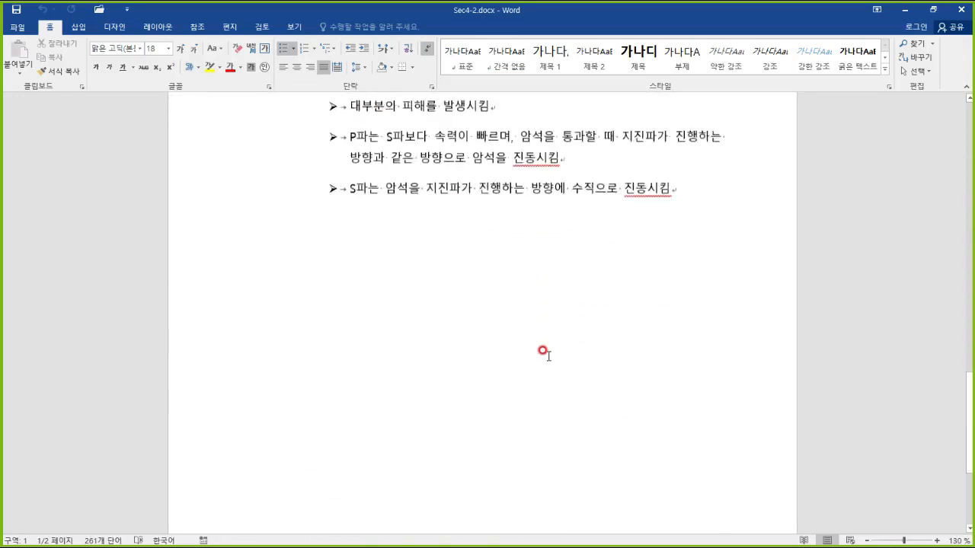
{"action": "scroll", "coordinate": [544, 352], "scroll_direction": "up", "scroll_amount": 5}
{"action": "left_click", "coordinate": [601, 267]}
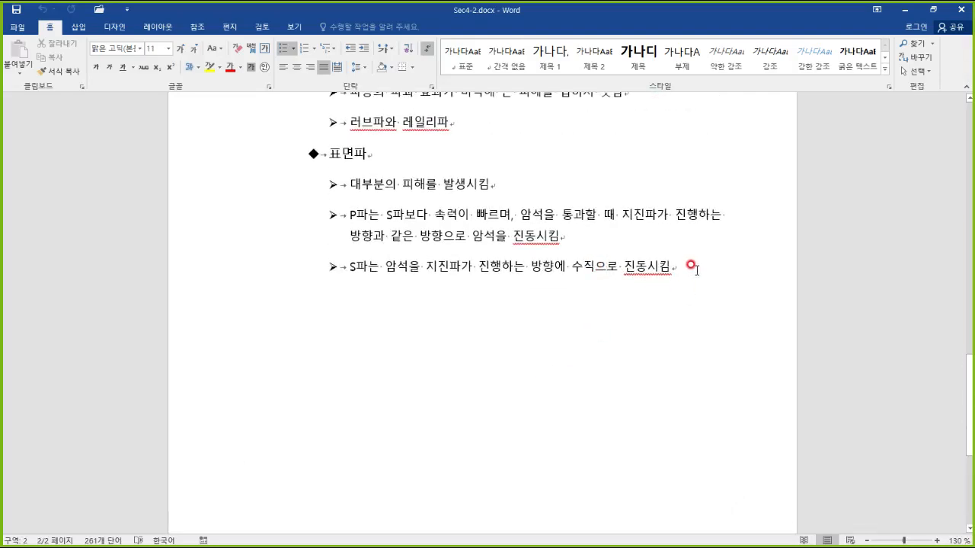
{"action": "left_click_drag", "start_coordinate": [694, 270], "coordinate": [273, 349]}
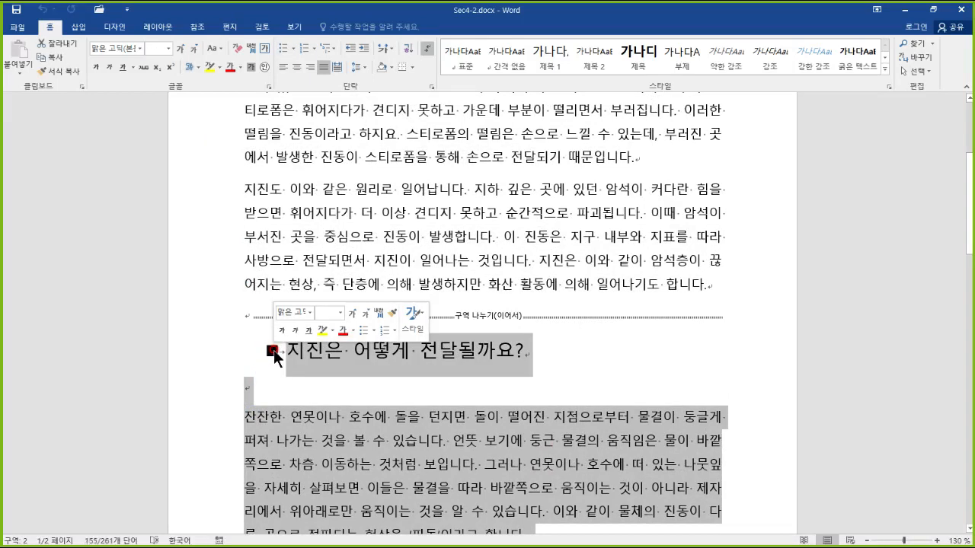
{"action": "left_click", "coordinate": [566, 326]}
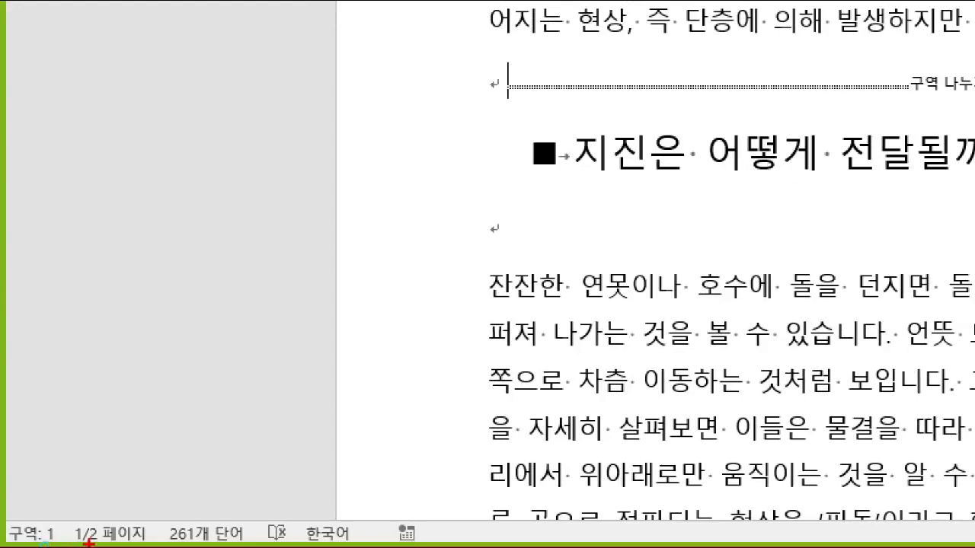
Check the current section number with the cursor before the section break and at the heading "지진은 어떻게 전달될까요?"
{"action": "left_click_drag", "start_coordinate": [5, 514], "coordinate": [58, 542]}
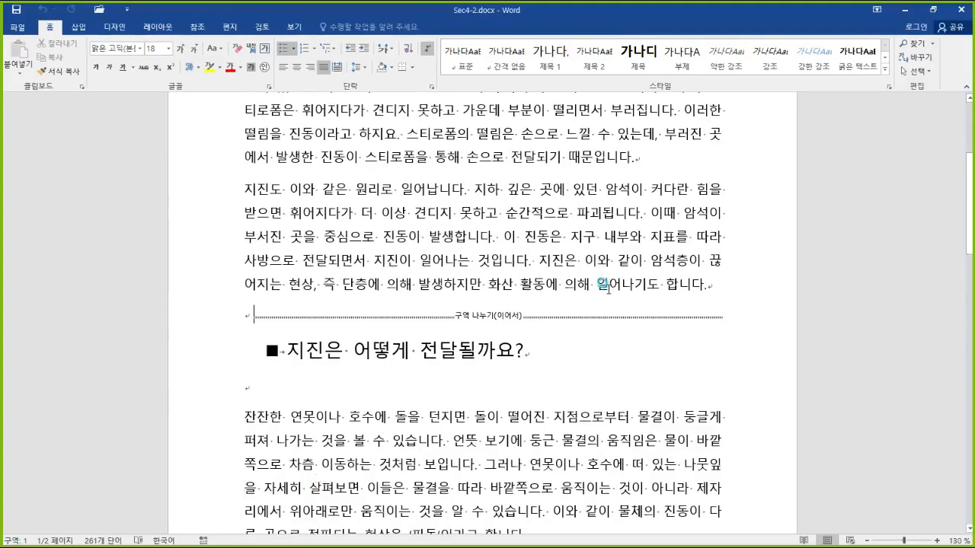
{"action": "left_click", "coordinate": [673, 284]}
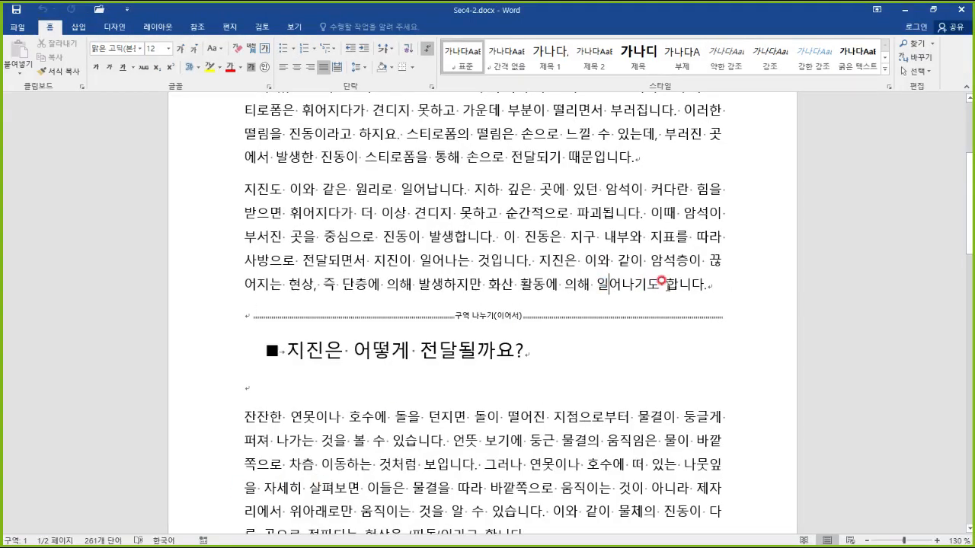
{"action": "left_click", "coordinate": [706, 283]}
{"action": "mouse_move", "coordinate": [727, 287]}
{"action": "left_mouse_down"}
{"action": "mouse_move", "coordinate": [734, 274]}
{"action": "mouse_move", "coordinate": [731, 313]}
{"action": "left_mouse_up"}
{"action": "key", "text": "Escape"}
{"action": "left_click", "coordinate": [280, 350]}
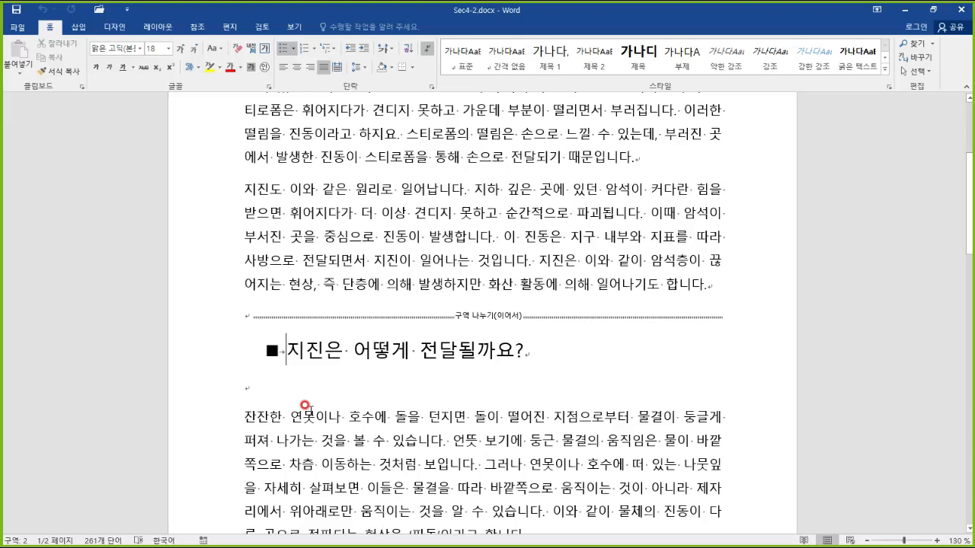
Select all text of the second section, from the document's last line back to the heading "지진은 어떻게 전달될까요?"
{"action": "scroll", "coordinate": [305, 406], "scroll_direction": "down", "scroll_amount": 7}
{"action": "scroll", "coordinate": [299, 418], "scroll_direction": "down", "scroll_amount": 7}
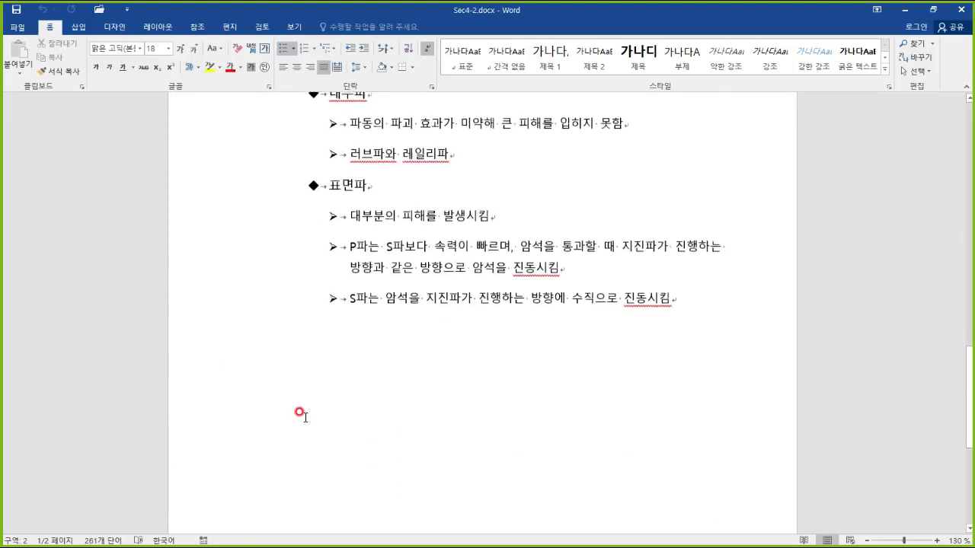
{"action": "mouse_move", "coordinate": [655, 187]}
{"action": "left_mouse_down"}
{"action": "mouse_move", "coordinate": [669, 186]}
{"action": "mouse_move", "coordinate": [631, 215]}
{"action": "mouse_move", "coordinate": [681, 211]}
{"action": "mouse_move", "coordinate": [696, 282]}
{"action": "mouse_move", "coordinate": [800, 209]}
{"action": "left_mouse_up"}
{"action": "key", "text": "Escape"}
{"action": "left_click", "coordinate": [707, 174]}
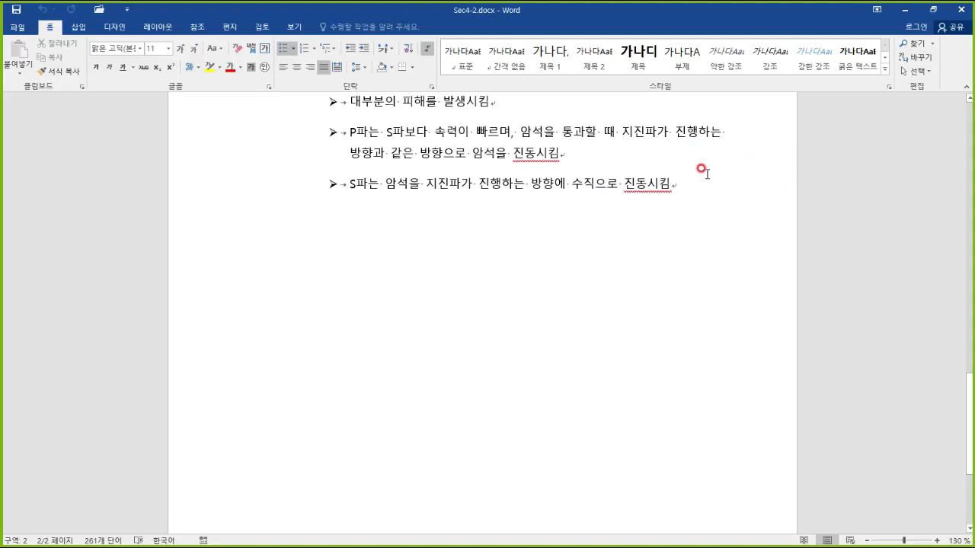
{"action": "mouse_move", "coordinate": [688, 180]}
{"action": "left_mouse_down"}
{"action": "mouse_move", "coordinate": [431, 147]}
{"action": "mouse_move", "coordinate": [255, 9]}
{"action": "mouse_move", "coordinate": [244, 348]}
{"action": "mouse_move", "coordinate": [218, 418]}
{"action": "mouse_move", "coordinate": [271, 396]}
{"action": "left_mouse_up"}
{"action": "mouse_move", "coordinate": [239, 348]}
{"action": "left_mouse_down"}
{"action": "mouse_move", "coordinate": [777, 392]}
{"action": "mouse_move", "coordinate": [768, 391]}
{"action": "left_mouse_up"}
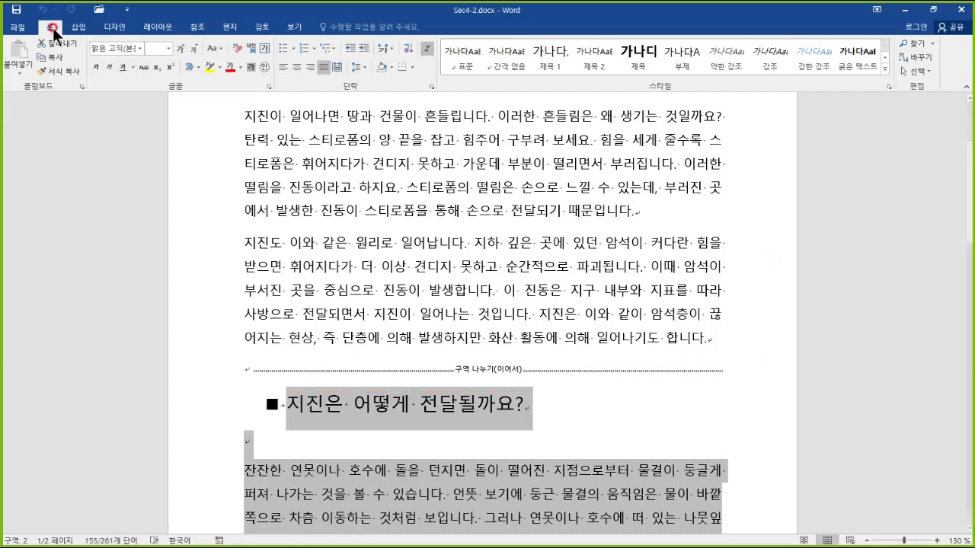
{"action": "mouse_move", "coordinate": [68, 32]}
{"action": "left_mouse_down"}
{"action": "mouse_move", "coordinate": [45, 13]}
{"action": "mouse_move", "coordinate": [97, 157]}
{"action": "mouse_move", "coordinate": [220, 120]}
{"action": "mouse_move", "coordinate": [255, 92]}
{"action": "mouse_move", "coordinate": [269, 97]}
{"action": "mouse_move", "coordinate": [257, 87]}
{"action": "left_mouse_up"}
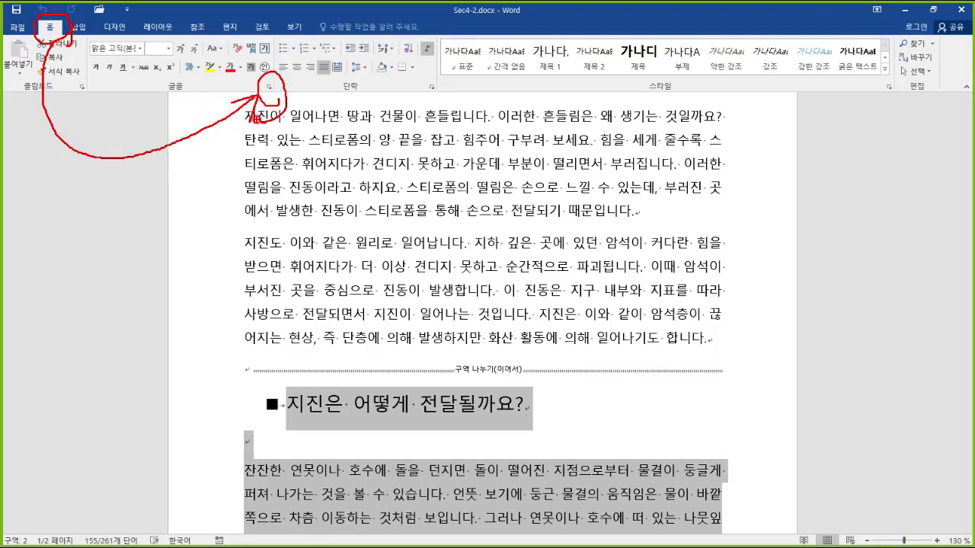
Expand the character spacing (넓게) of the selected second-section text by 1.3 pt
{"action": "right_click", "coordinate": [265, 85]}
{"action": "left_click", "coordinate": [269, 84]}
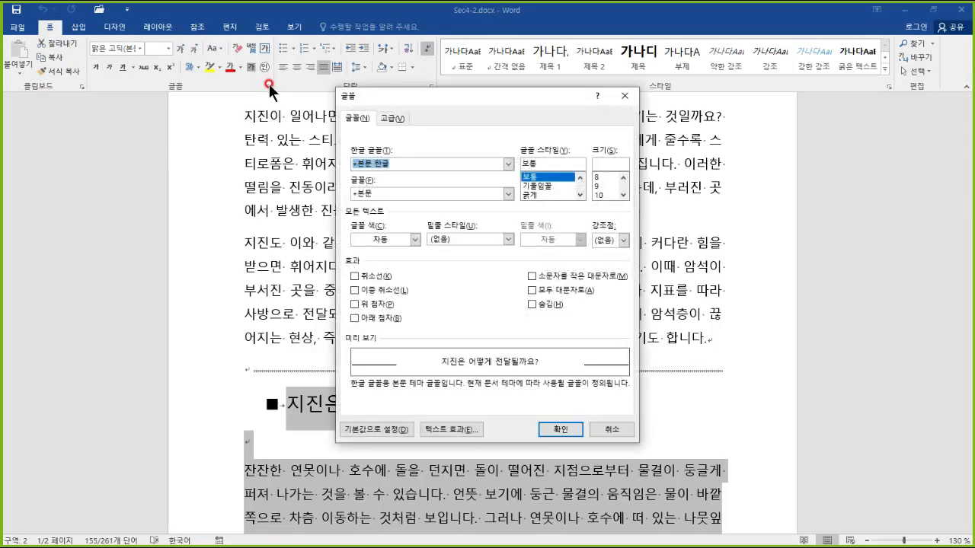
{"action": "left_click", "coordinate": [398, 116]}
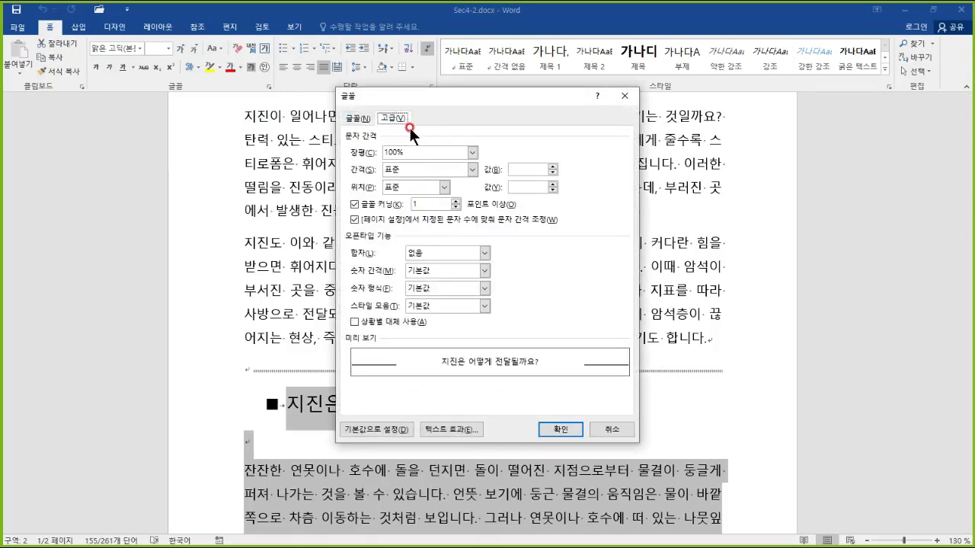
{"action": "left_click", "coordinate": [465, 169]}
{"action": "left_click", "coordinate": [455, 189]}
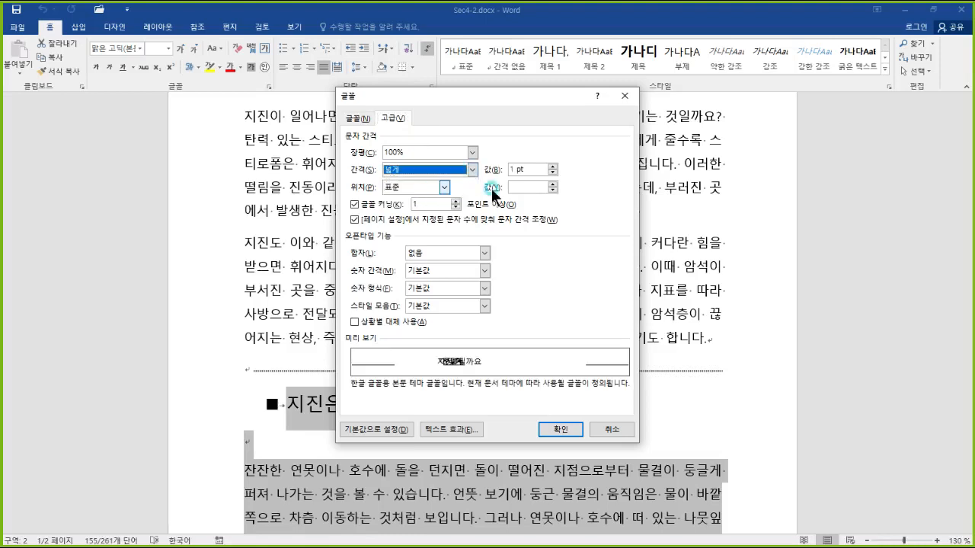
{"action": "left_click", "coordinate": [514, 173]}
{"action": "type", "text": ".3"}
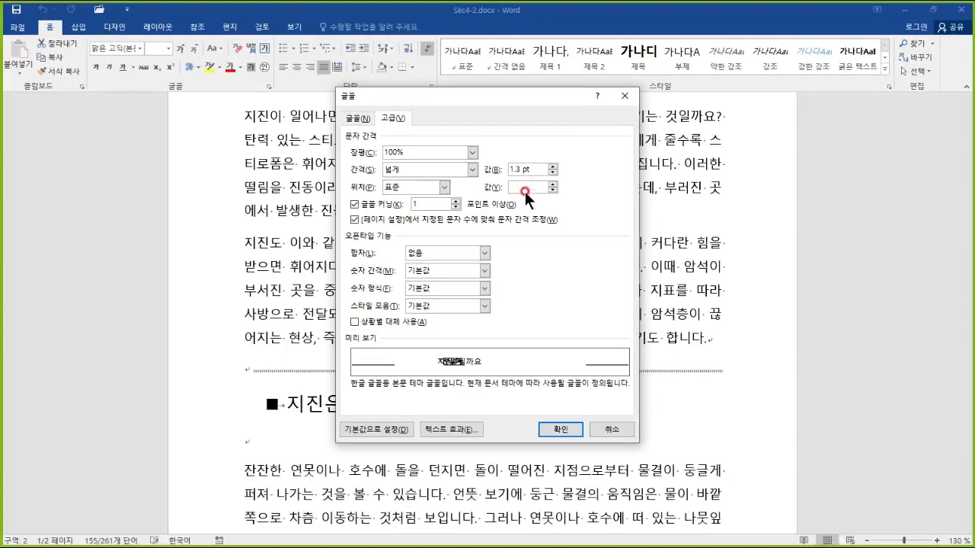
{"action": "left_click", "coordinate": [563, 429]}
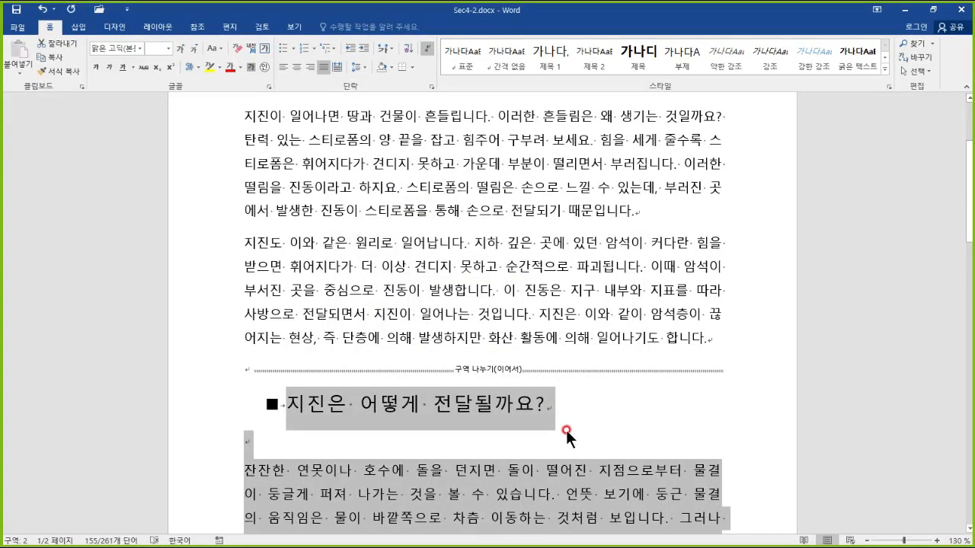
Set the selected second-section paragraphs' line spacing to fixed (고정) at 15.5 pt and deselect the text
{"action": "mouse_move", "coordinate": [358, 101]}
{"action": "left_mouse_down"}
{"action": "mouse_move", "coordinate": [339, 69]}
{"action": "mouse_move", "coordinate": [353, 96]}
{"action": "mouse_move", "coordinate": [415, 116]}
{"action": "mouse_move", "coordinate": [410, 109]}
{"action": "mouse_move", "coordinate": [440, 95]}
{"action": "mouse_move", "coordinate": [426, 99]}
{"action": "mouse_move", "coordinate": [438, 86]}
{"action": "left_mouse_up"}
{"action": "key", "text": "Escape"}
{"action": "left_click", "coordinate": [432, 86]}
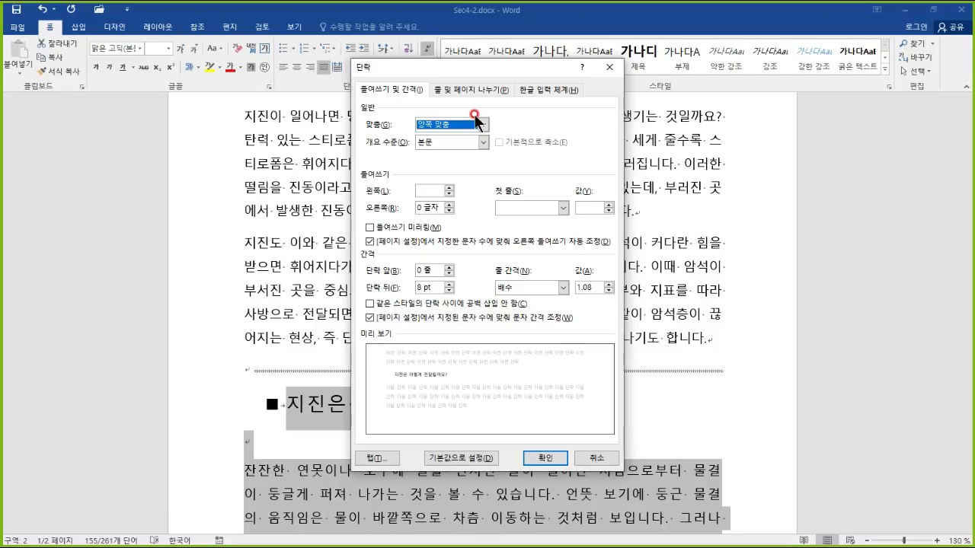
{"action": "left_click", "coordinate": [562, 287]}
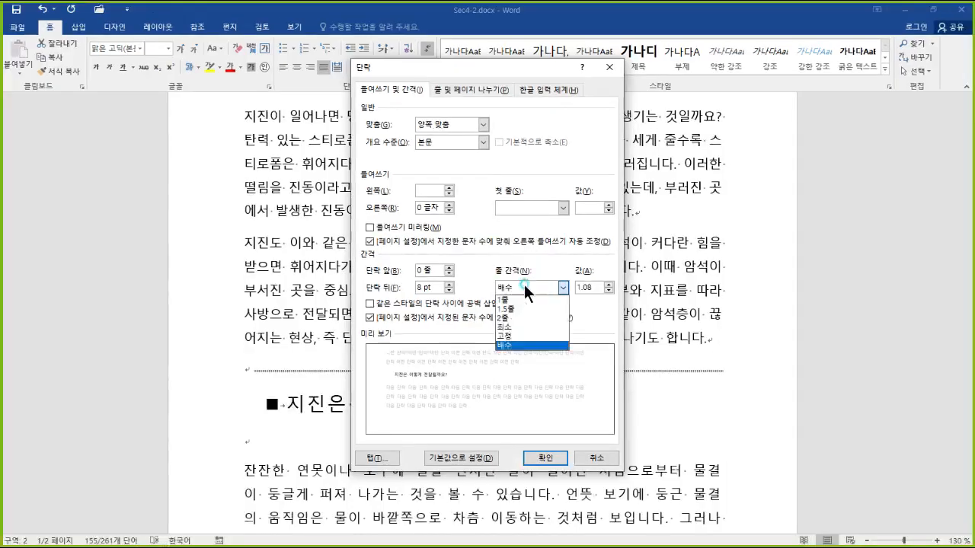
{"action": "left_click", "coordinate": [499, 379]}
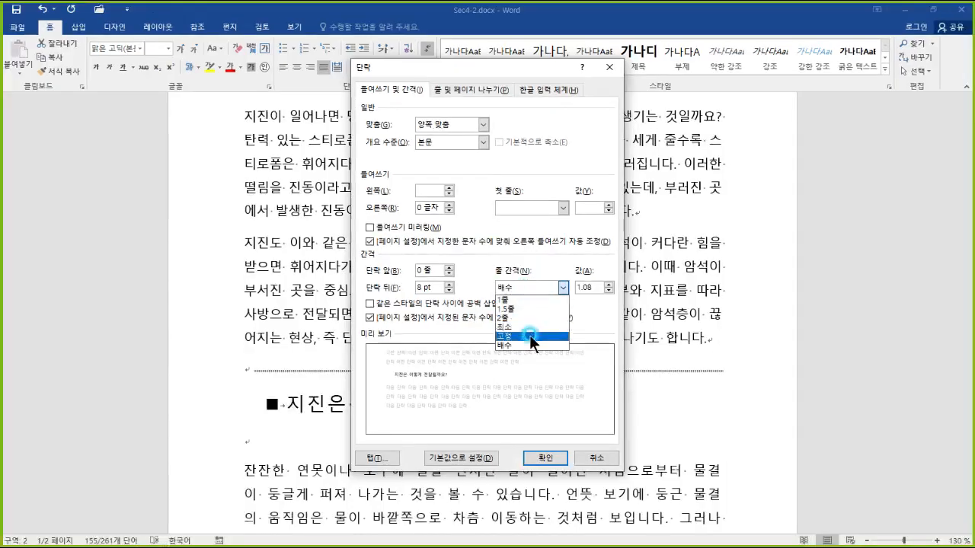
{"action": "left_click", "coordinate": [582, 288]}
{"action": "key", "text": "BackSpace"}
{"action": "key", "text": "BackSpace"}
{"action": "type", "text": "15.5"}
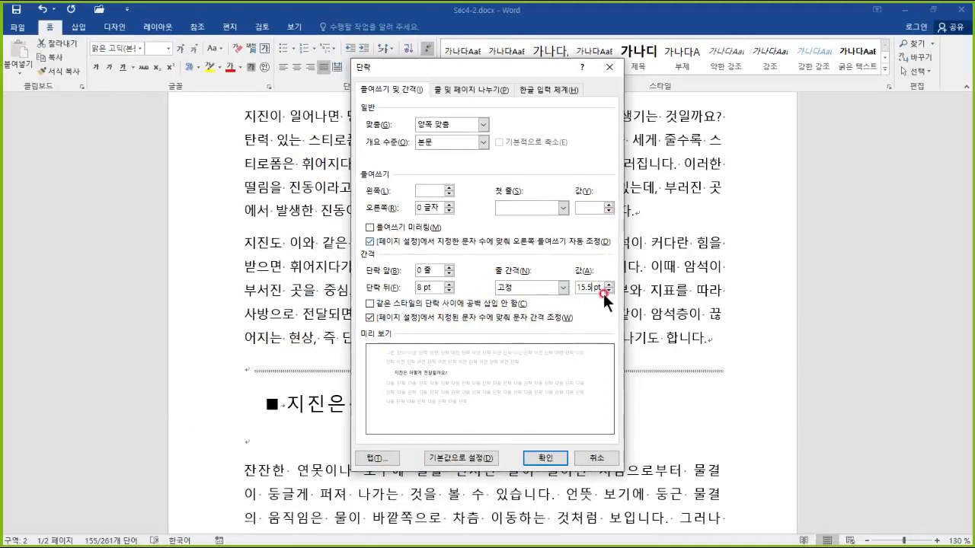
{"action": "left_click", "coordinate": [555, 515]}
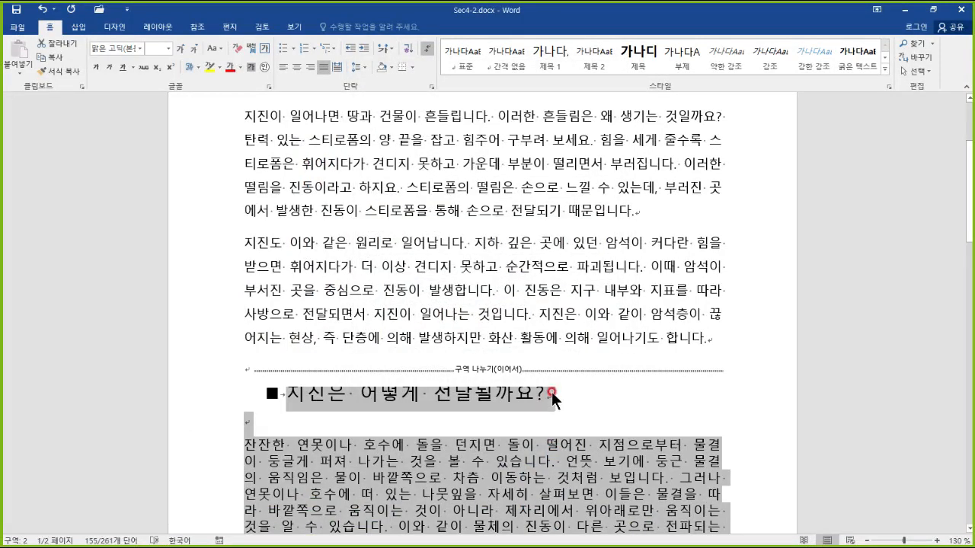
{"action": "scroll", "coordinate": [551, 392], "scroll_direction": "down", "scroll_amount": 2}
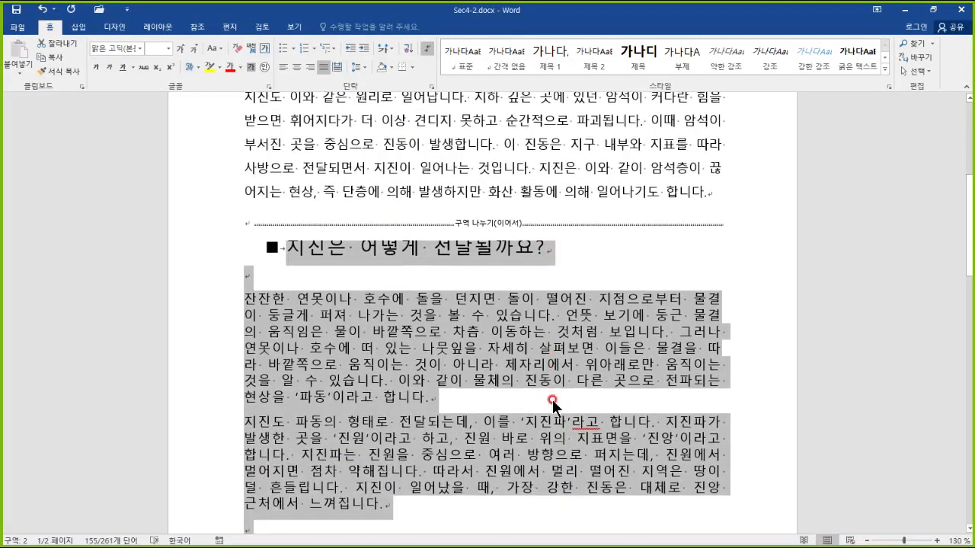
{"action": "left_click", "coordinate": [584, 169]}
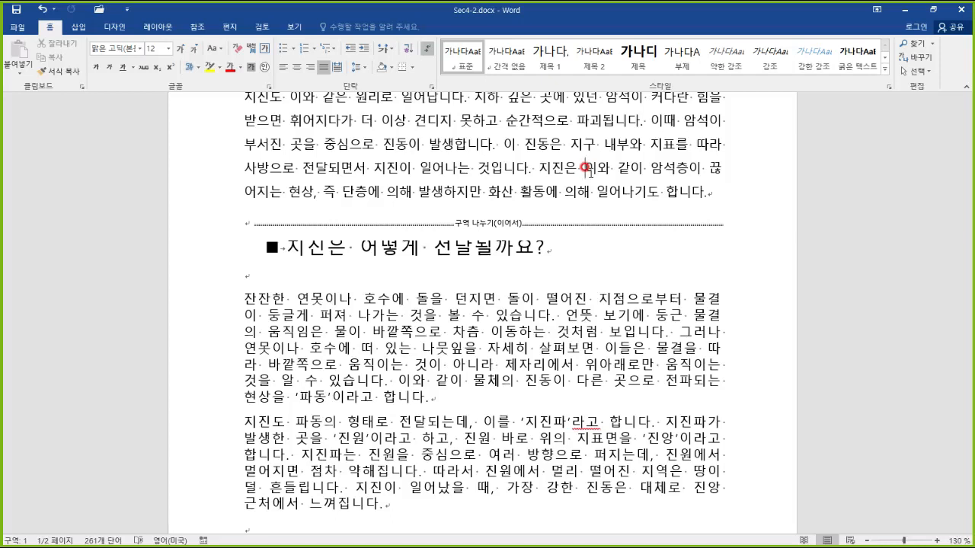
{"action": "left_click", "coordinate": [481, 192]}
{"action": "left_click", "coordinate": [99, 14]}
{"action": "left_click", "coordinate": [156, 222]}
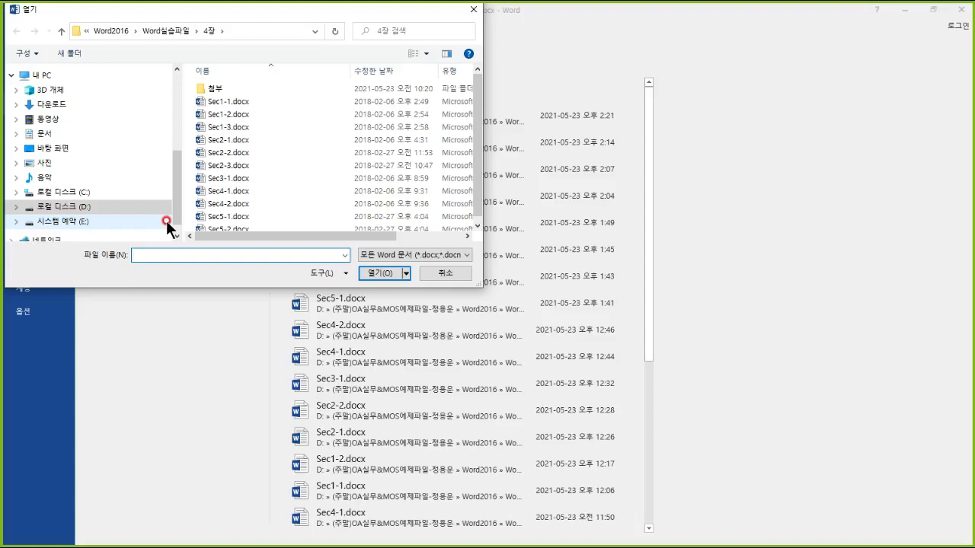
{"action": "key", "text": "Escape"}
{"action": "left_click", "coordinate": [434, 251]}
{"action": "right_click", "coordinate": [434, 251]}
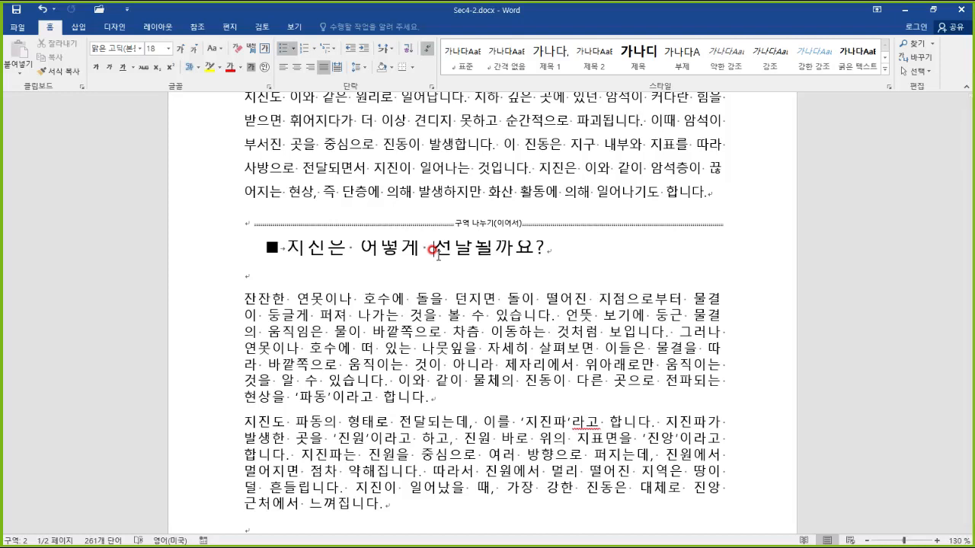
{"action": "left_click", "coordinate": [197, 27]}
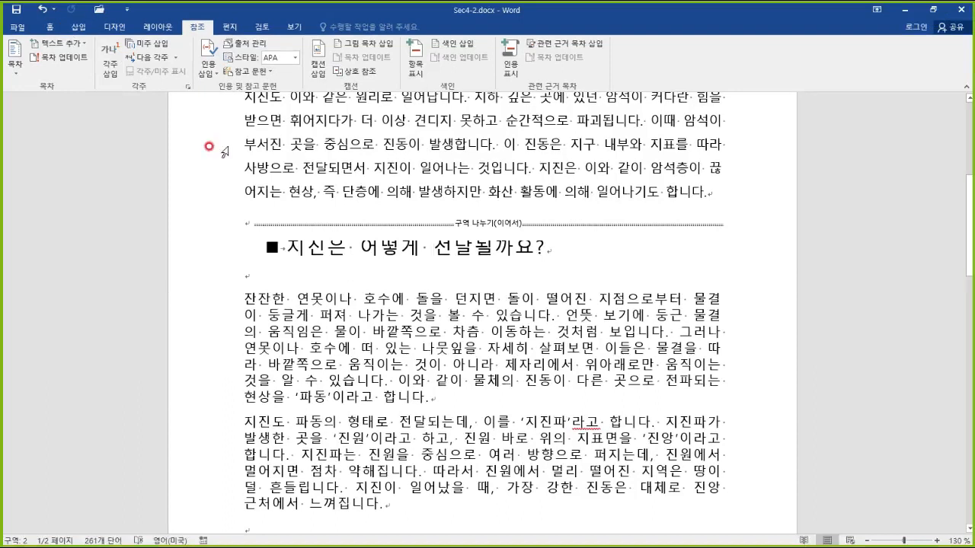
{"action": "left_click", "coordinate": [690, 289]}
{"action": "left_click", "coordinate": [407, 141]}
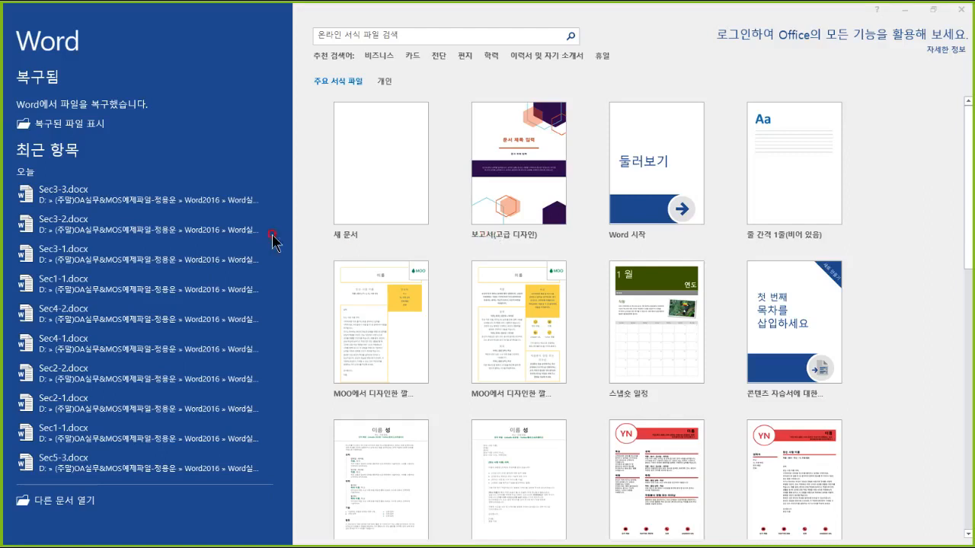
Open Sec3-4.docx from the 5장 folder
{"action": "left_click", "coordinate": [61, 503]}
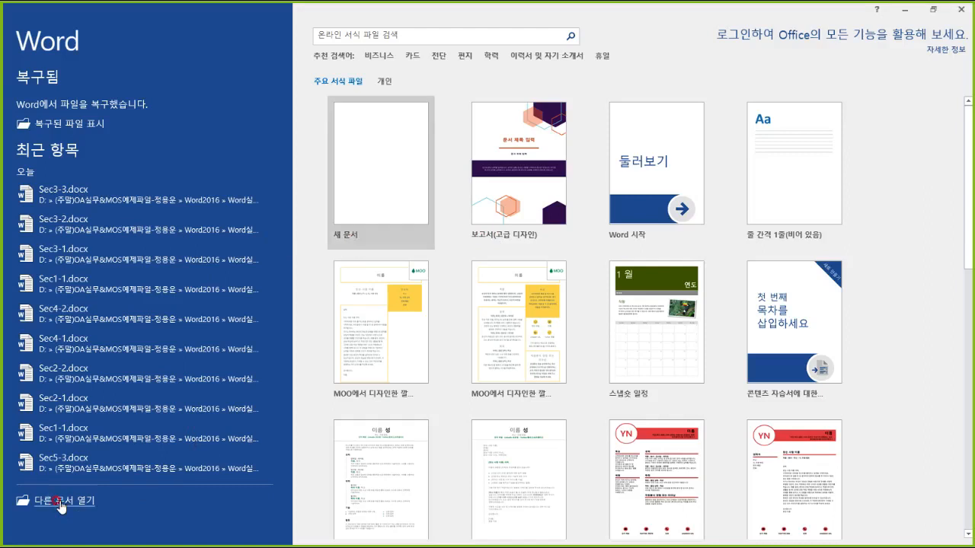
{"action": "left_click", "coordinate": [431, 267]}
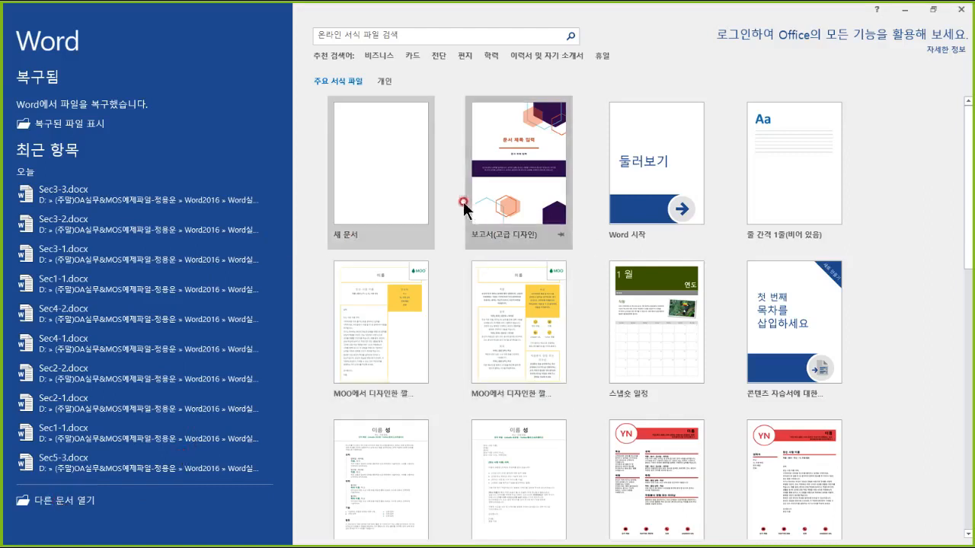
{"action": "left_click", "coordinate": [83, 504]}
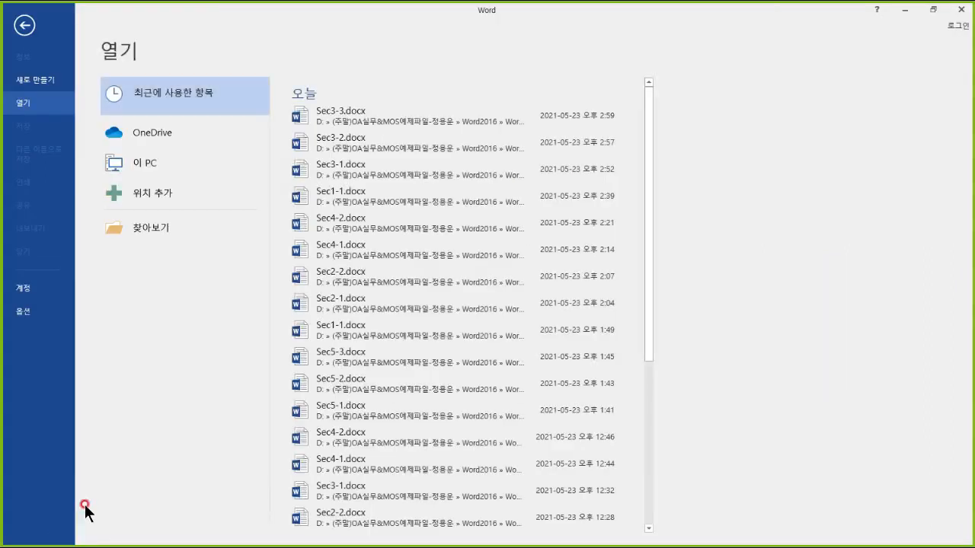
{"action": "key", "text": "ctrl+F12"}
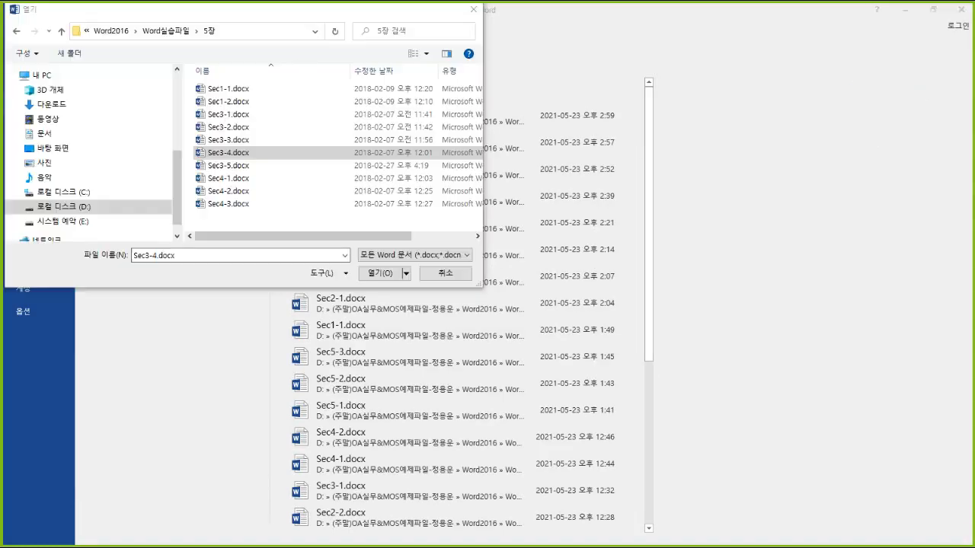
{"action": "left_click", "coordinate": [392, 239]}
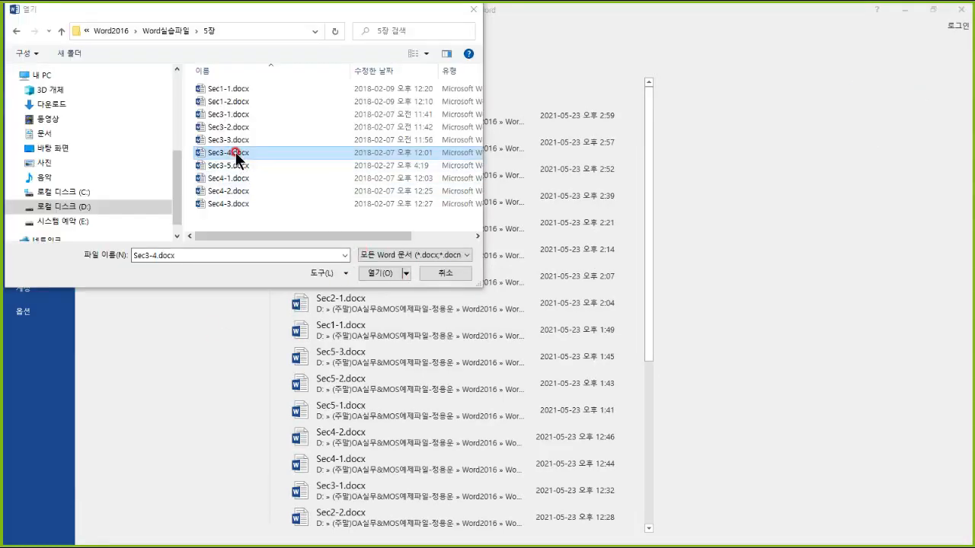
{"action": "left_click", "coordinate": [381, 273]}
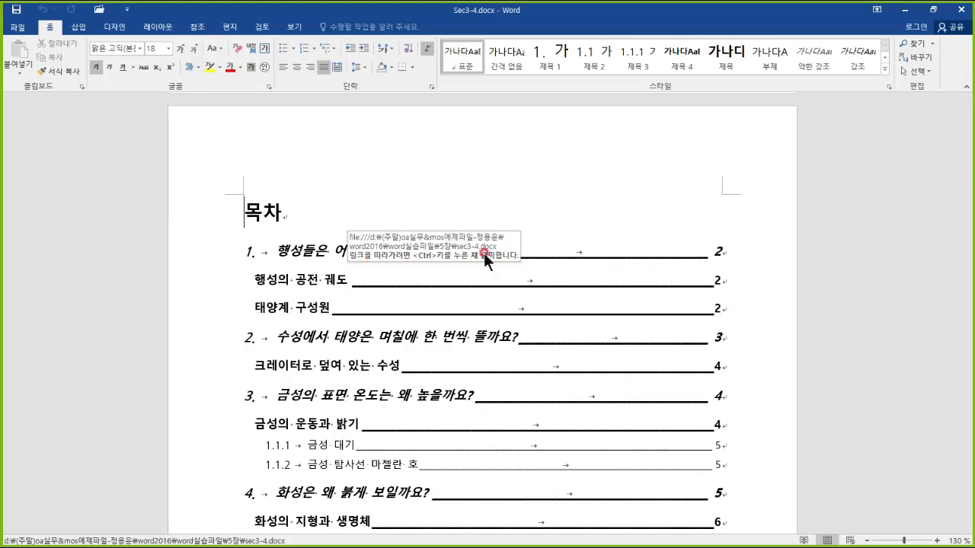
Place the cursor on the empty line below the "그림 목차" heading on the last page
{"action": "scroll", "coordinate": [503, 305], "scroll_direction": "down", "scroll_amount": 12}
{"action": "scroll", "coordinate": [505, 308], "scroll_direction": "down", "scroll_amount": 20}
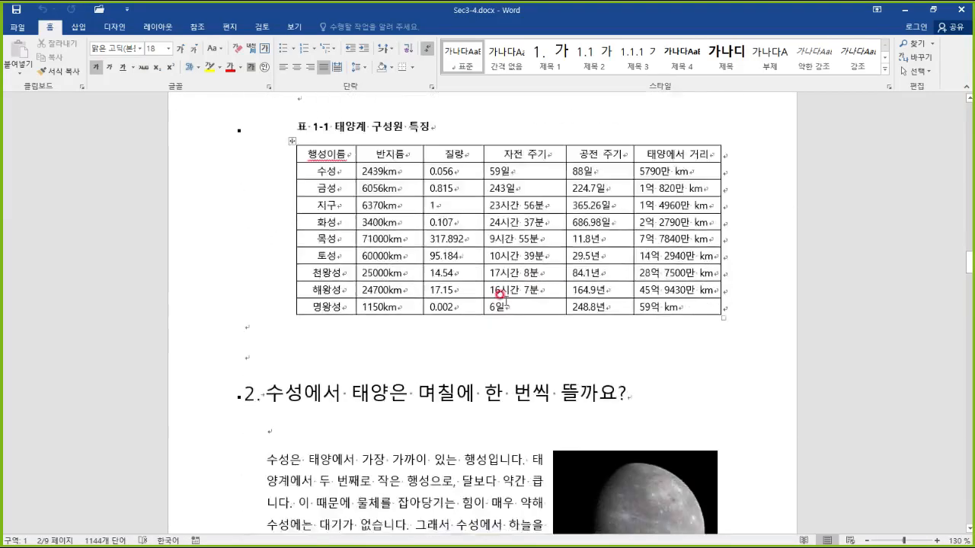
{"action": "scroll", "coordinate": [448, 340], "scroll_direction": "down", "scroll_amount": 20}
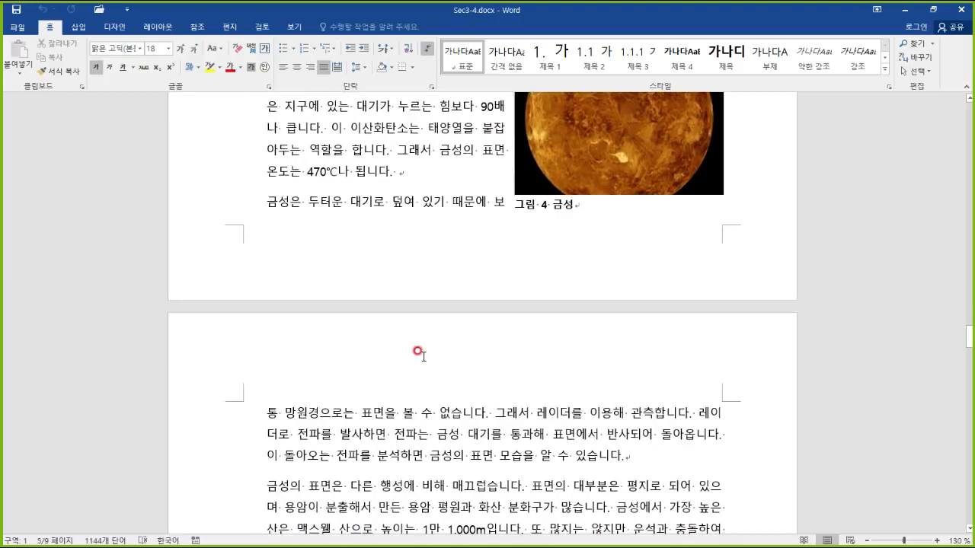
{"action": "scroll", "coordinate": [342, 325], "scroll_direction": "down", "scroll_amount": 20}
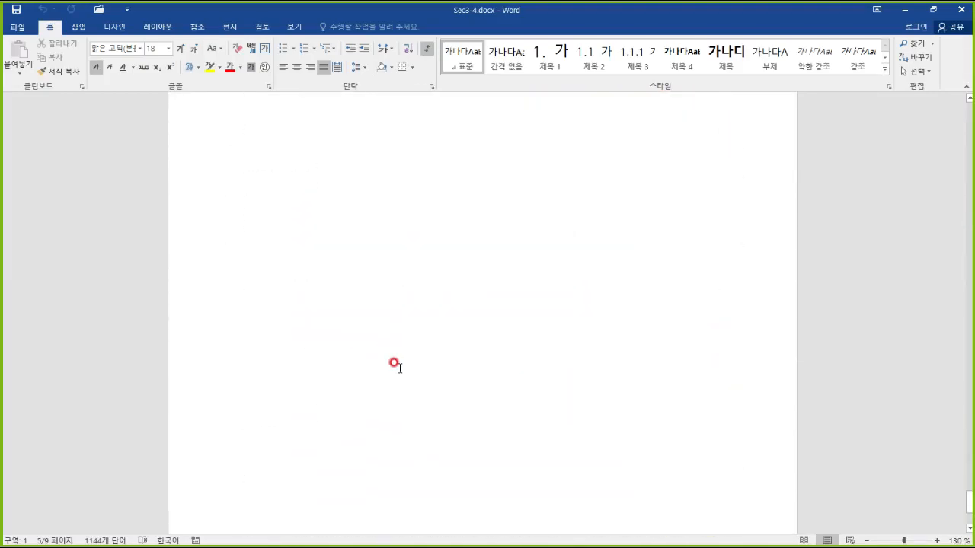
{"action": "scroll", "coordinate": [398, 370], "scroll_direction": "up", "scroll_amount": 3}
{"action": "mouse_move", "coordinate": [235, 265]}
{"action": "left_mouse_down"}
{"action": "mouse_move", "coordinate": [269, 293]}
{"action": "mouse_move", "coordinate": [346, 298]}
{"action": "left_mouse_up"}
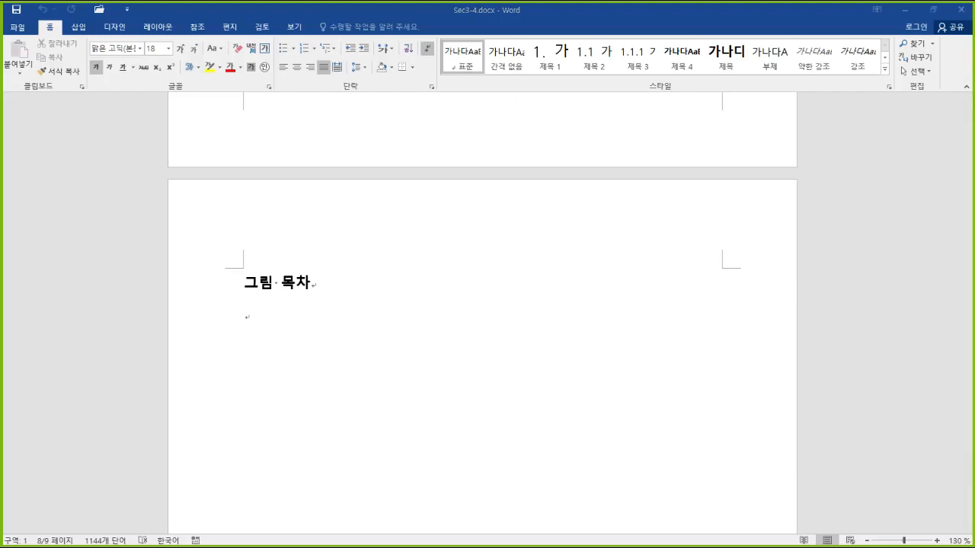
{"action": "left_click", "coordinate": [279, 314]}
{"action": "left_click", "coordinate": [271, 325]}
{"action": "left_click", "coordinate": [261, 315]}
{"action": "left_click", "coordinate": [241, 313]}
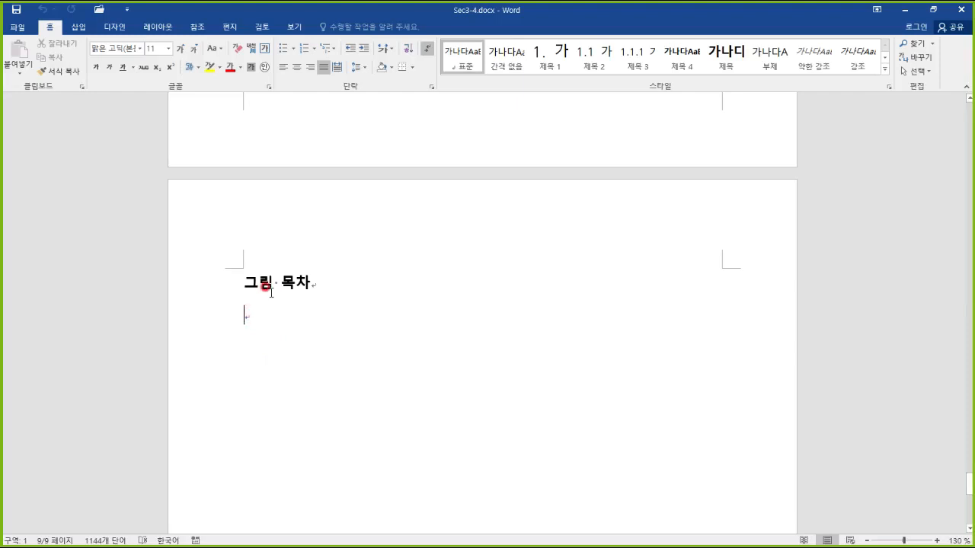
Insert a table of figures for the 그림 caption label below the "그림 목차" heading, using the 정형 format
{"action": "left_click", "coordinate": [197, 29]}
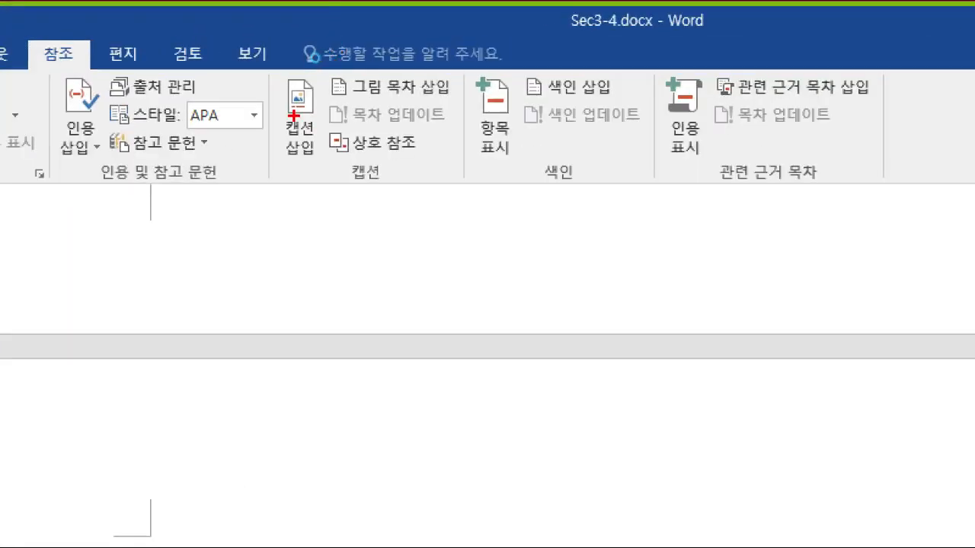
{"action": "left_click_drag", "start_coordinate": [327, 66], "coordinate": [466, 105]}
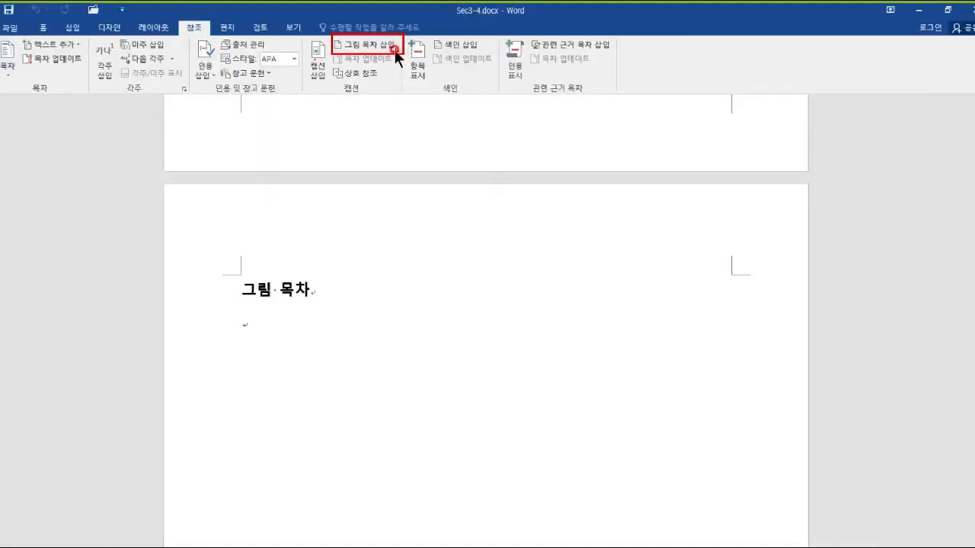
{"action": "left_click", "coordinate": [433, 88]}
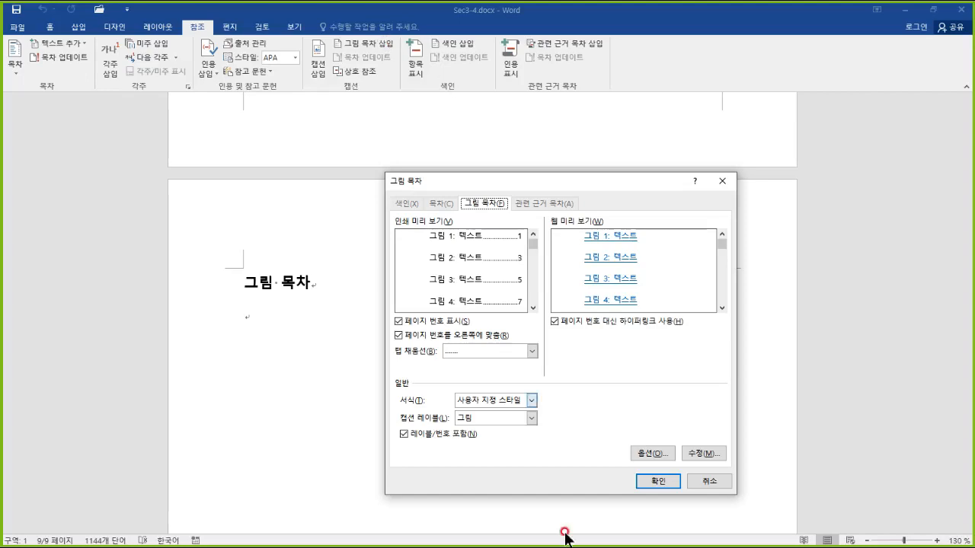
{"action": "left_click", "coordinate": [513, 401]}
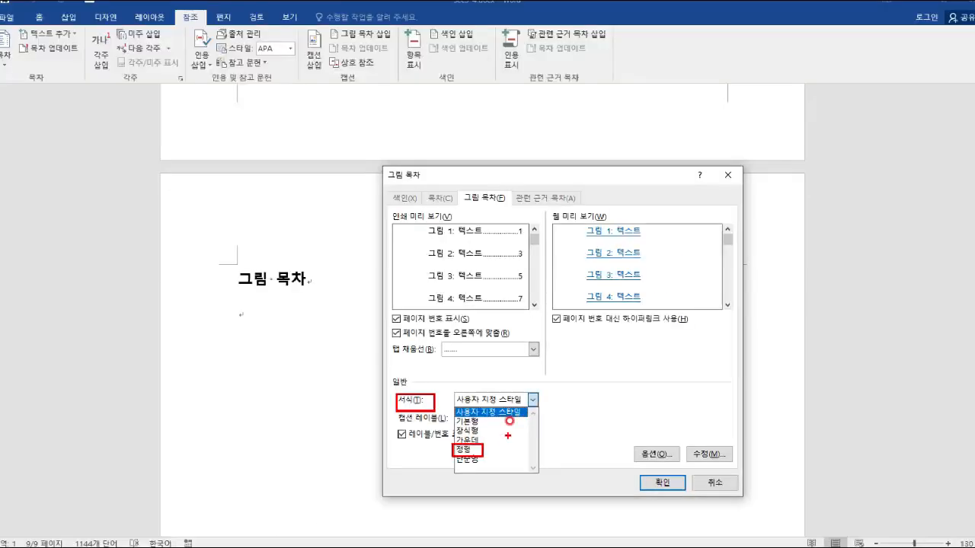
{"action": "left_click", "coordinate": [543, 354]}
{"action": "left_click", "coordinate": [544, 354]}
{"action": "left_click", "coordinate": [471, 447]}
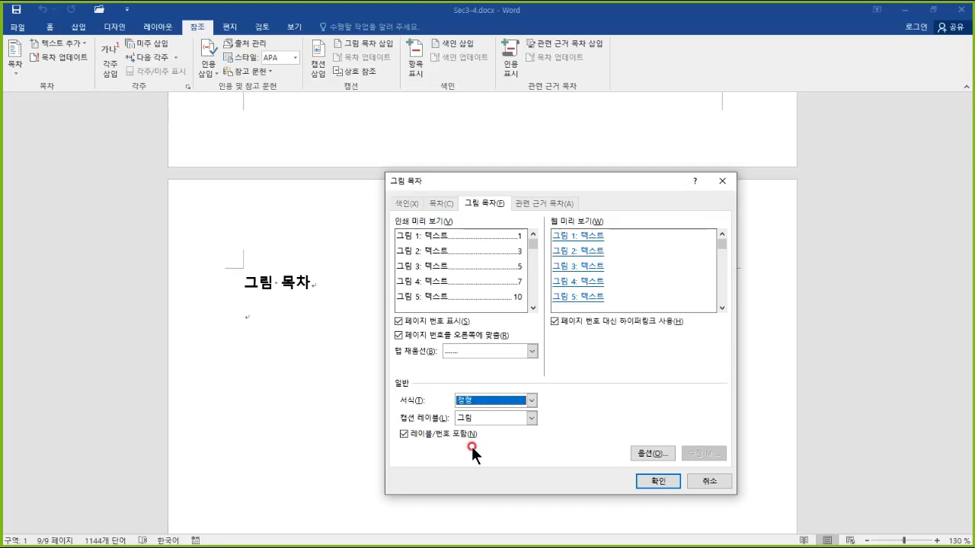
{"action": "left_click", "coordinate": [656, 480]}
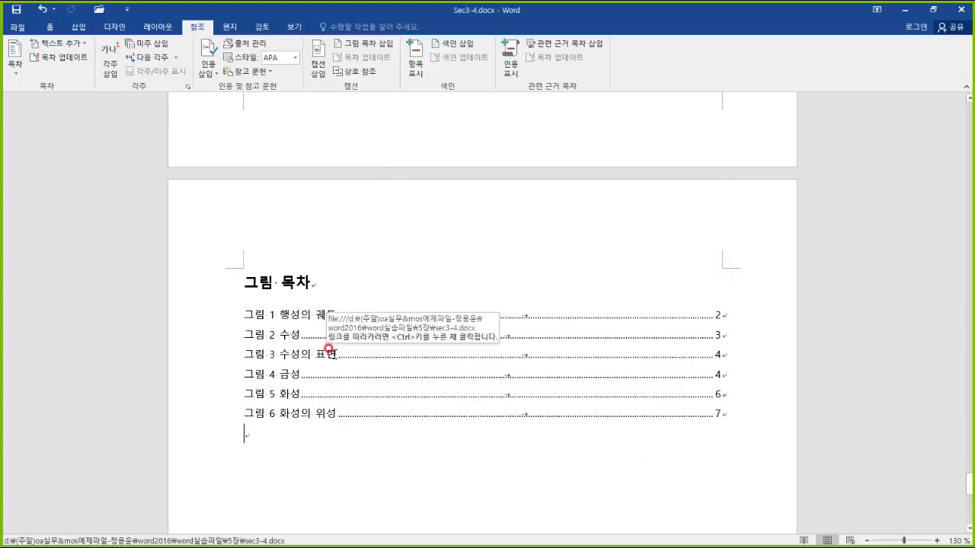
Check the captioned figures throughout the document against the entries in the table of figures on the last page
{"action": "scroll", "coordinate": [374, 305], "scroll_direction": "up", "scroll_amount": 15}
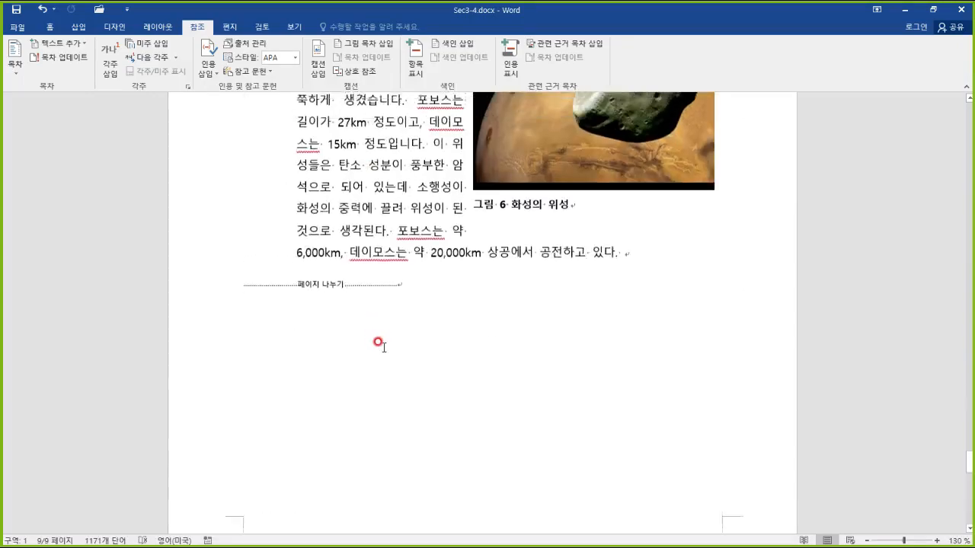
{"action": "scroll", "coordinate": [399, 374], "scroll_direction": "up", "scroll_amount": 10}
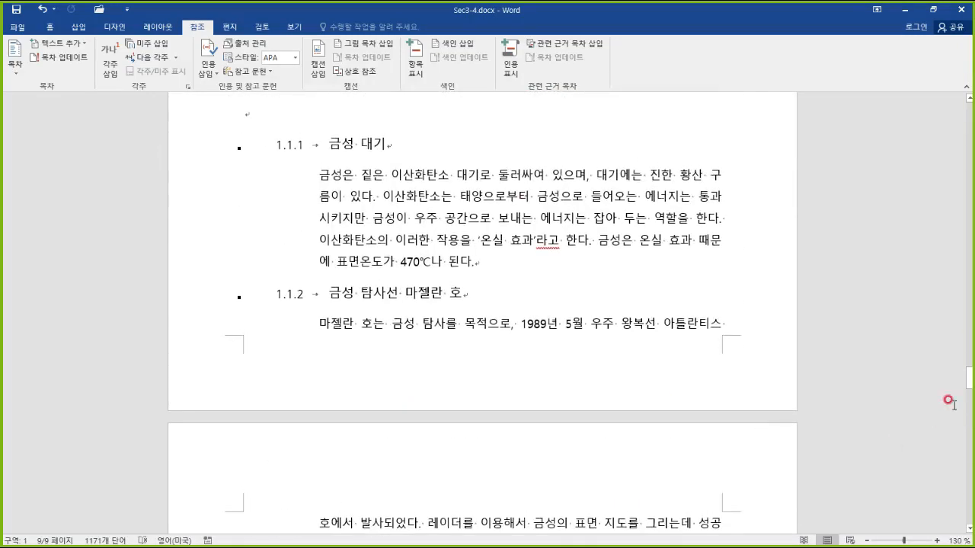
{"action": "left_click_drag", "start_coordinate": [969, 381], "coordinate": [960, 117]}
{"action": "scroll", "coordinate": [615, 305], "scroll_direction": "down", "scroll_amount": 8}
{"action": "scroll", "coordinate": [608, 322], "scroll_direction": "down", "scroll_amount": 15}
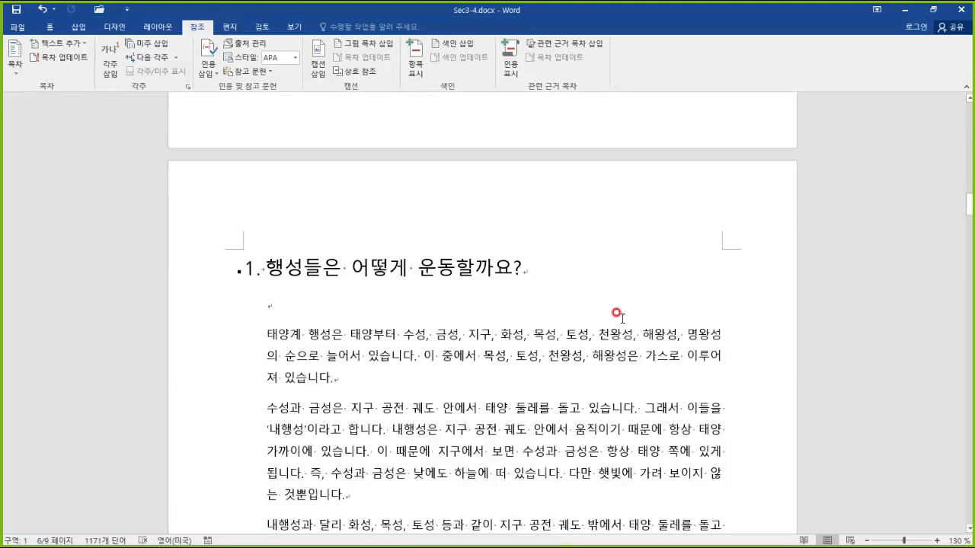
{"action": "scroll", "coordinate": [630, 303], "scroll_direction": "up", "scroll_amount": 5}
{"action": "mouse_move", "coordinate": [717, 310]}
{"action": "left_mouse_down"}
{"action": "mouse_move", "coordinate": [463, 333]}
{"action": "mouse_move", "coordinate": [713, 381]}
{"action": "left_mouse_up"}
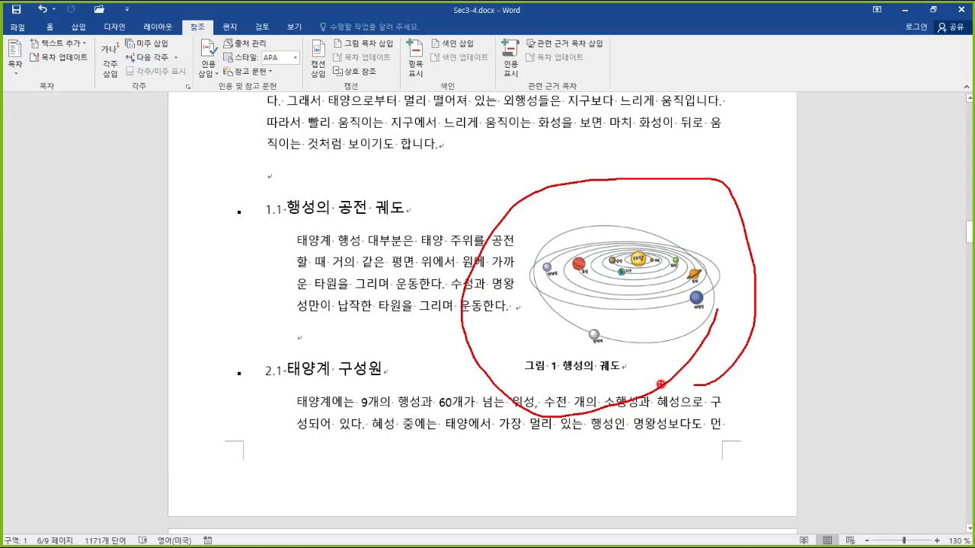
{"action": "scroll", "coordinate": [644, 370], "scroll_direction": "down", "scroll_amount": 9}
{"action": "scroll", "coordinate": [642, 358], "scroll_direction": "down", "scroll_amount": 8}
{"action": "mouse_move", "coordinate": [726, 347]}
{"action": "left_mouse_down"}
{"action": "mouse_move", "coordinate": [511, 269]}
{"action": "mouse_move", "coordinate": [739, 373]}
{"action": "left_mouse_up"}
{"action": "scroll", "coordinate": [678, 389], "scroll_direction": "down", "scroll_amount": 12}
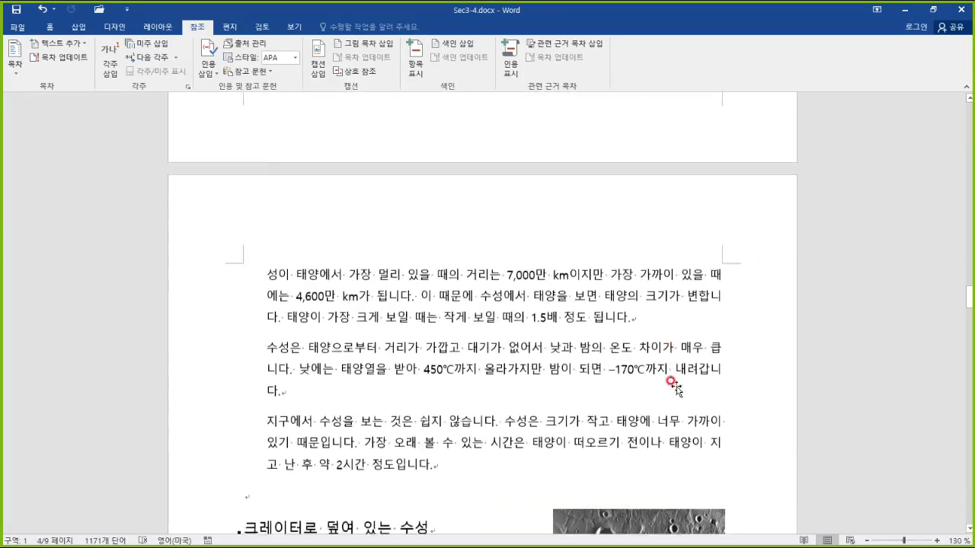
{"action": "scroll", "coordinate": [673, 391], "scroll_direction": "down", "scroll_amount": 15}
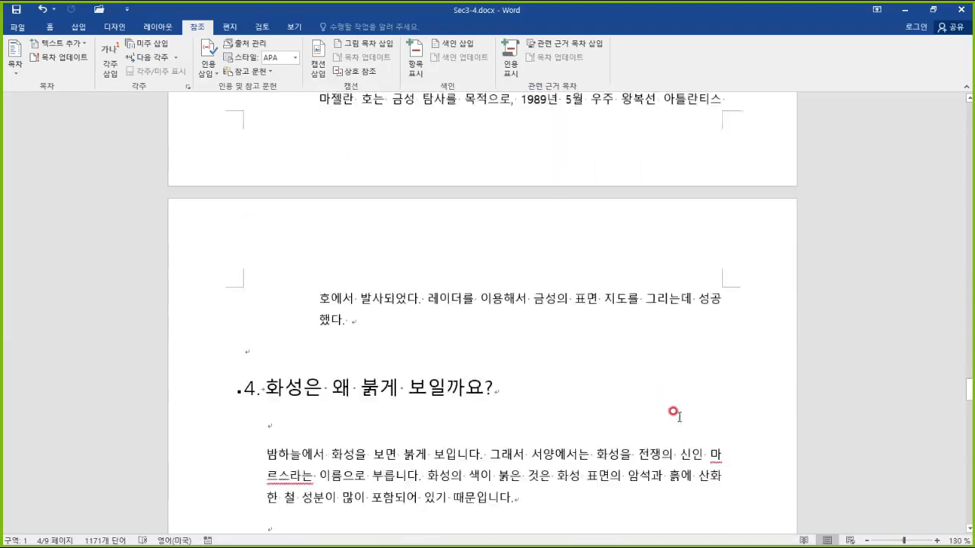
{"action": "scroll", "coordinate": [666, 405], "scroll_direction": "down", "scroll_amount": 10}
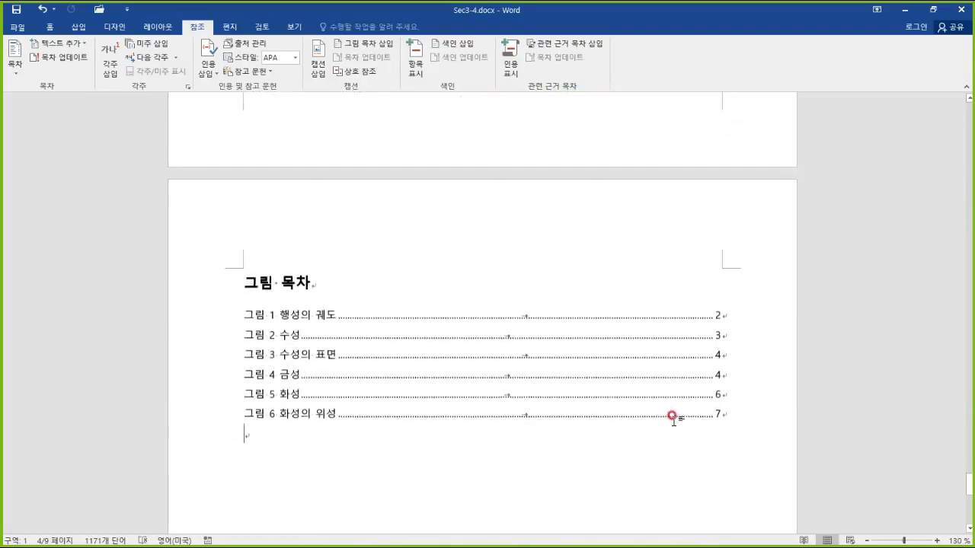
{"action": "mouse_move", "coordinate": [372, 418]}
{"action": "left_mouse_down"}
{"action": "mouse_move", "coordinate": [249, 444]}
{"action": "mouse_move", "coordinate": [393, 520]}
{"action": "left_mouse_up"}
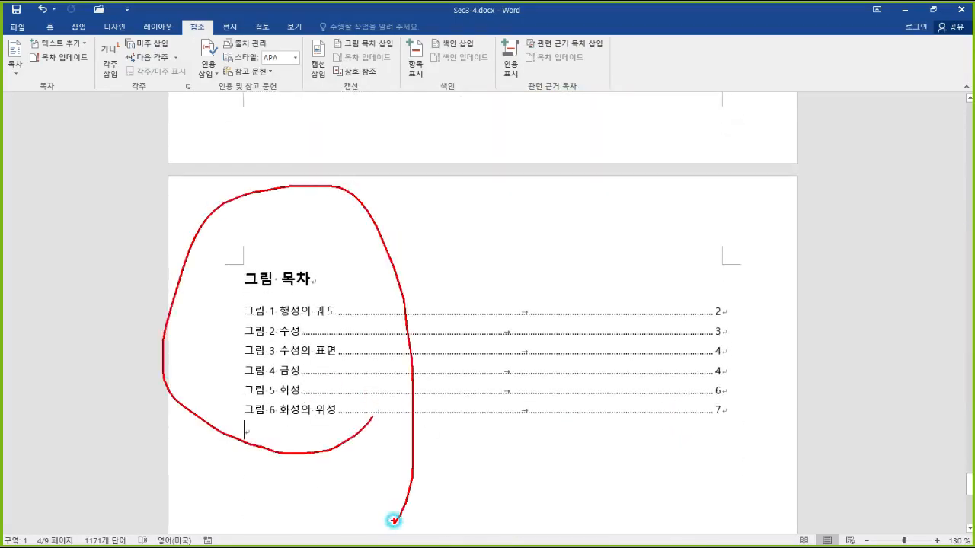
{"action": "left_click", "coordinate": [391, 517]}
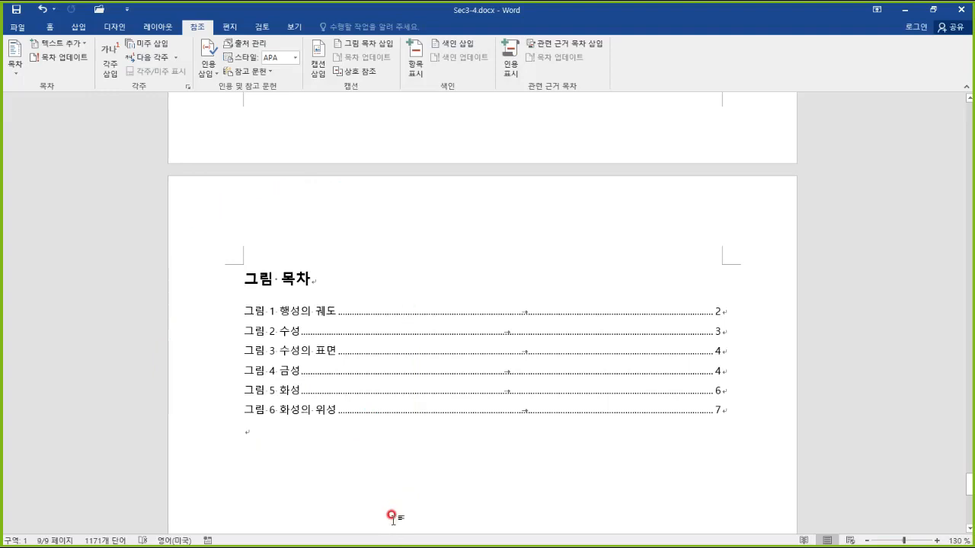
Open Sec3-5.docx from the 5장 folder
{"action": "left_click", "coordinate": [98, 9]}
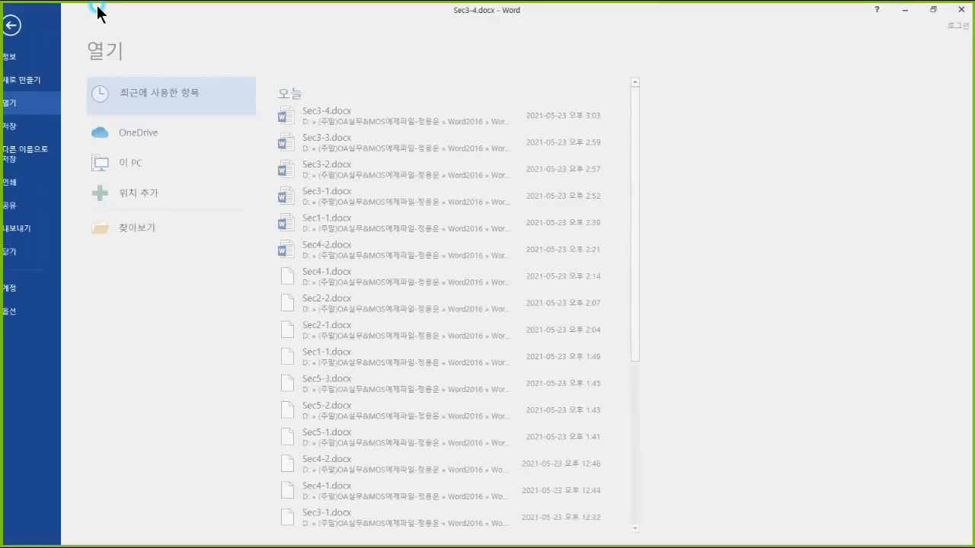
{"action": "left_click", "coordinate": [163, 226]}
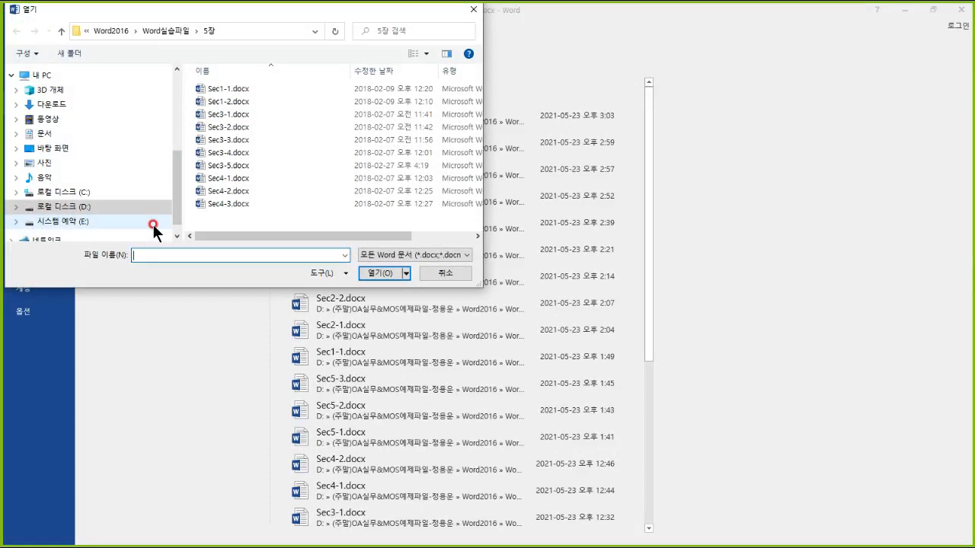
{"action": "left_click", "coordinate": [231, 166]}
{"action": "left_click", "coordinate": [380, 272]}
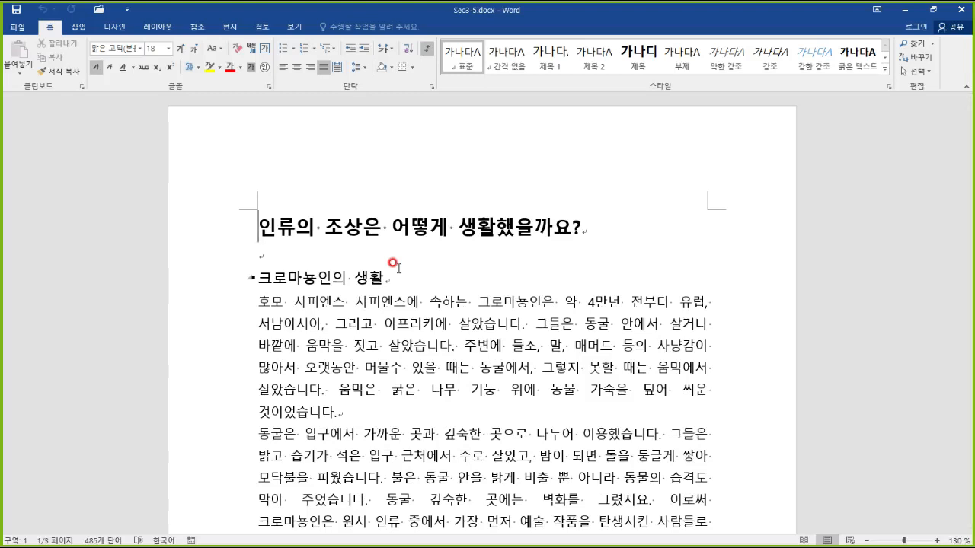
{"action": "left_click", "coordinate": [273, 276]}
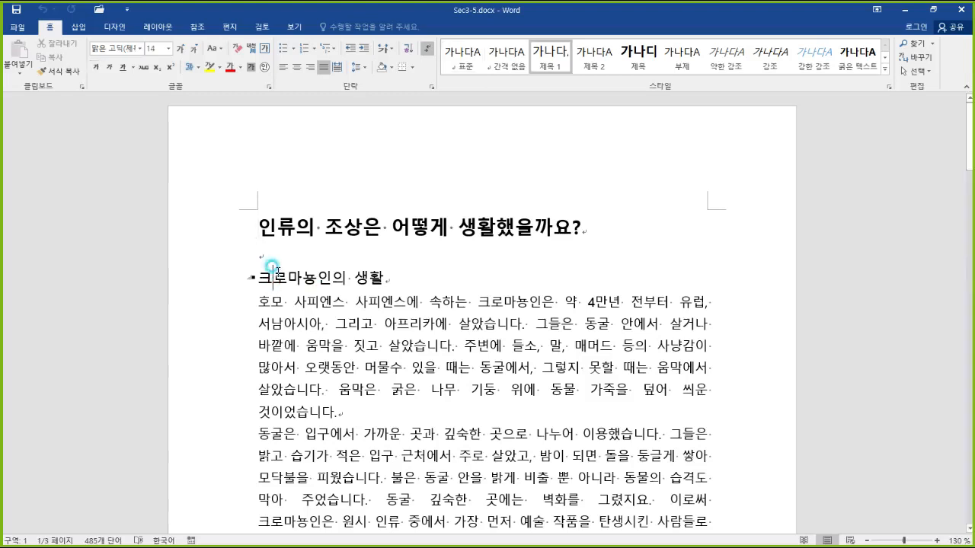
{"action": "left_click", "coordinate": [481, 224]}
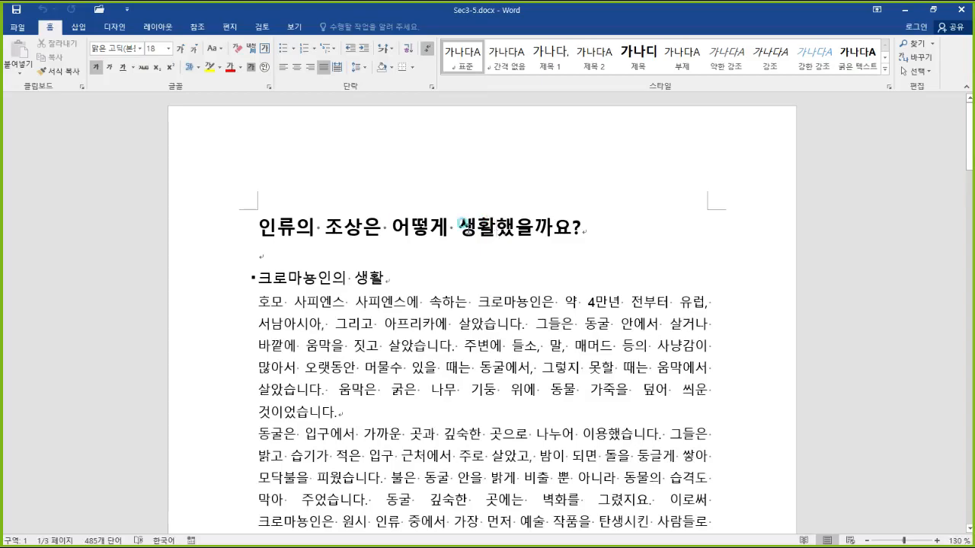
Open Sec4-1.docx from the 5장 folder
{"action": "left_click", "coordinate": [99, 11]}
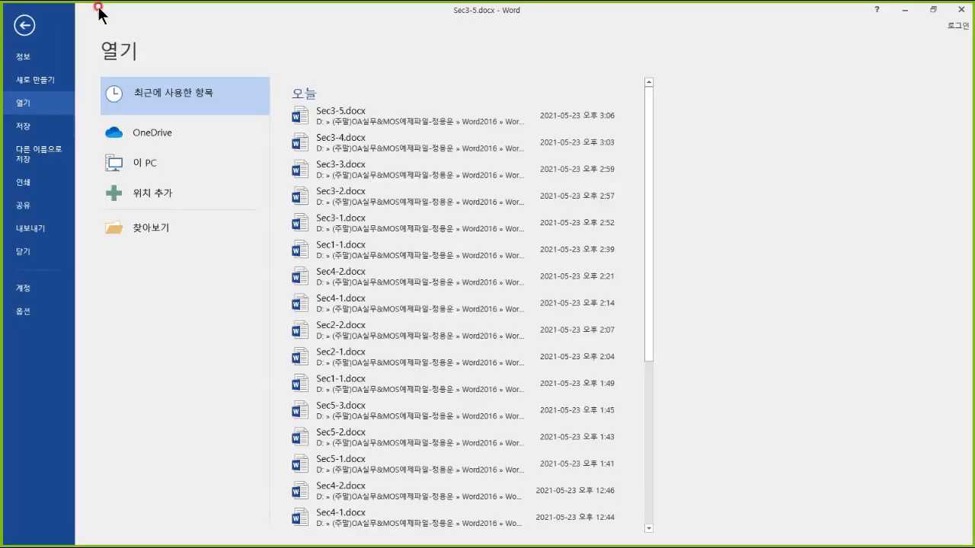
{"action": "left_click", "coordinate": [156, 227]}
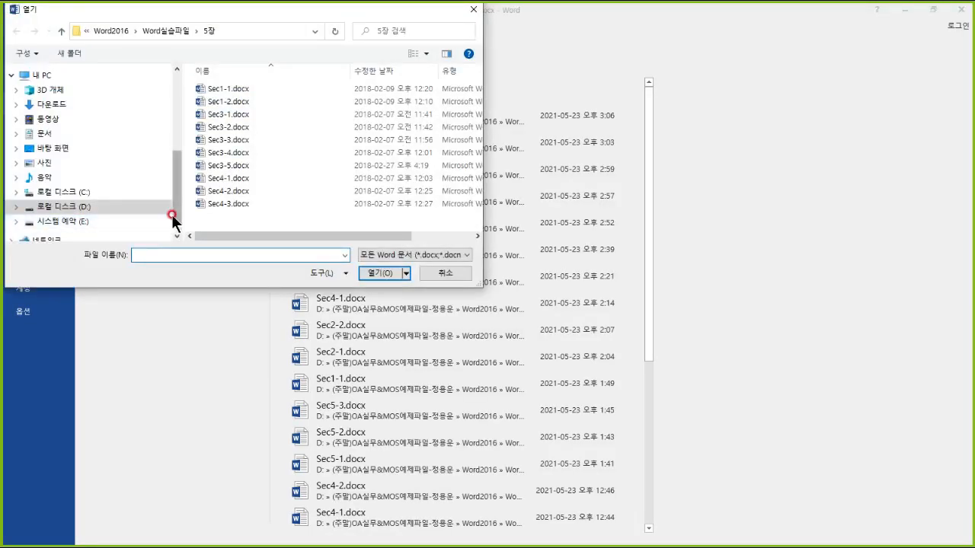
{"action": "left_click", "coordinate": [228, 178]}
{"action": "left_click", "coordinate": [393, 276]}
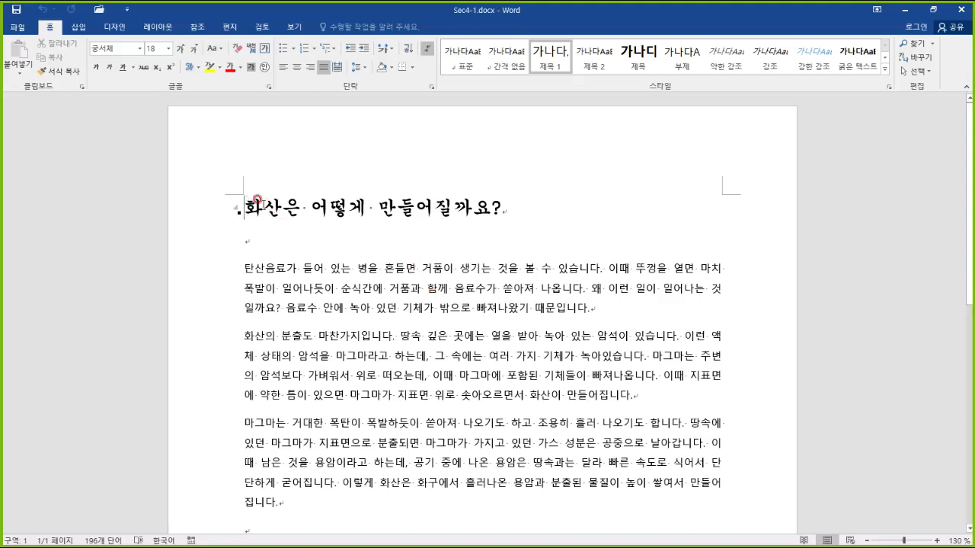
Mark the word 화산 at the start of the second body paragraph as a main index entry with the 현재 페이지 option
{"action": "left_click_drag", "start_coordinate": [234, 189], "coordinate": [499, 230]}
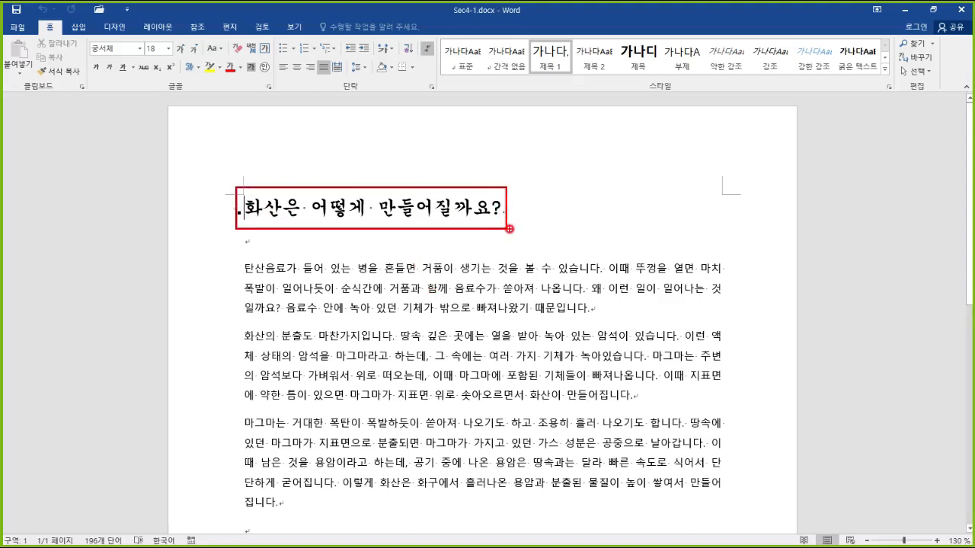
{"action": "left_click", "coordinate": [255, 323]}
{"action": "left_click_drag", "start_coordinate": [261, 328], "coordinate": [238, 336]}
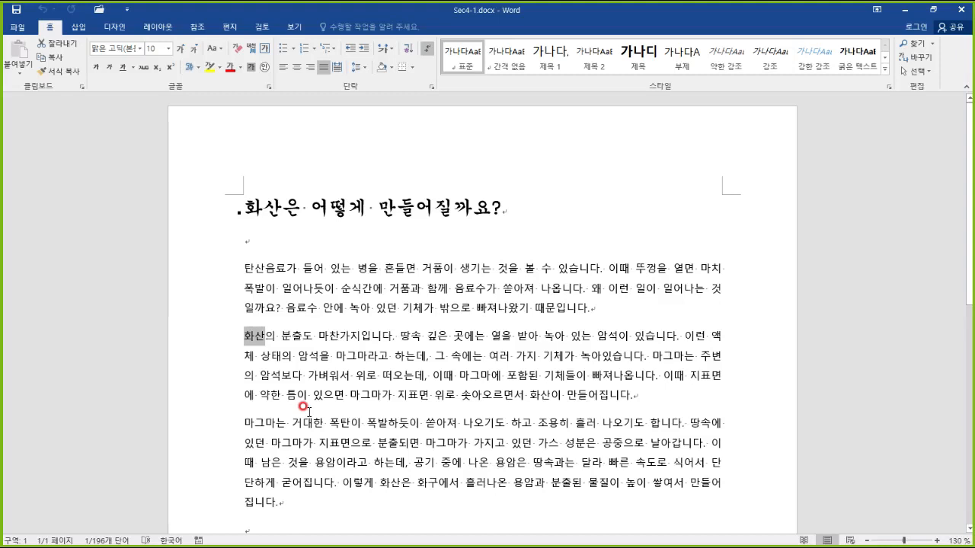
{"action": "left_click_drag", "start_coordinate": [235, 309], "coordinate": [276, 361]}
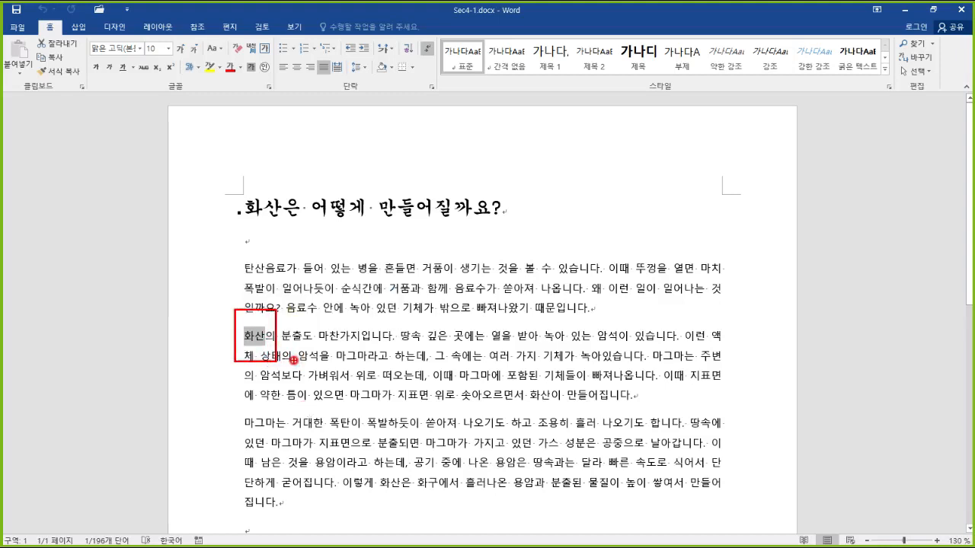
{"action": "left_click", "coordinate": [198, 27]}
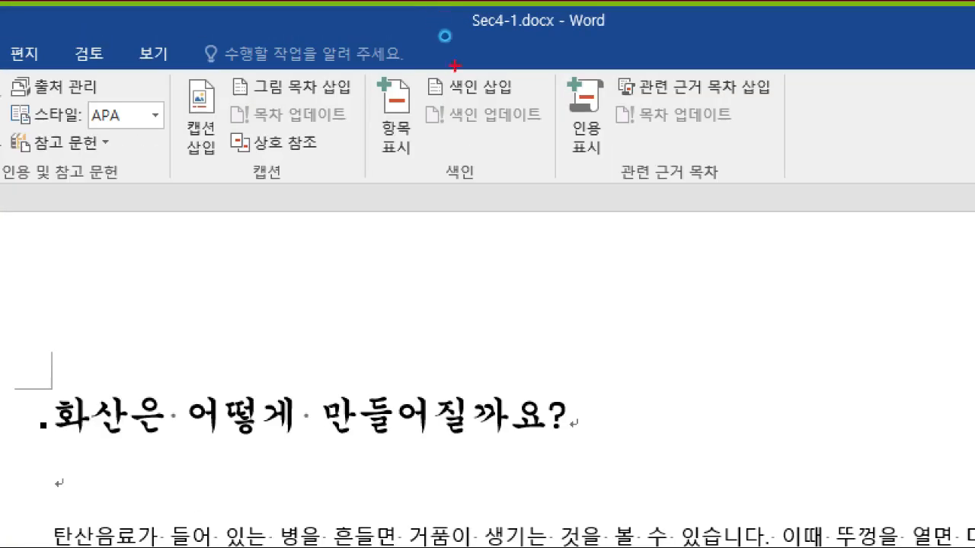
{"action": "left_click_drag", "start_coordinate": [347, 55], "coordinate": [593, 206]}
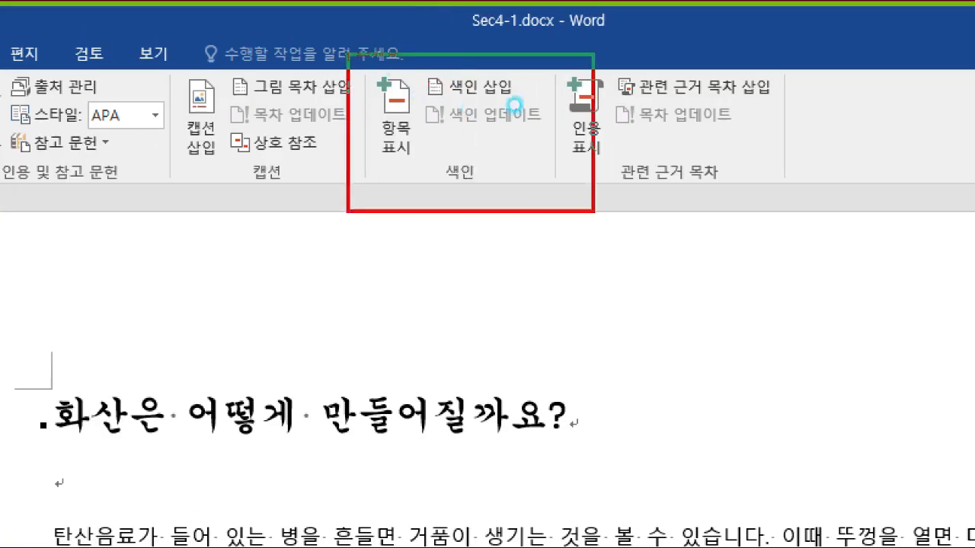
{"action": "mouse_move", "coordinate": [373, 76]}
{"action": "left_mouse_down"}
{"action": "mouse_move", "coordinate": [386, 109]}
{"action": "mouse_move", "coordinate": [433, 85]}
{"action": "left_mouse_up"}
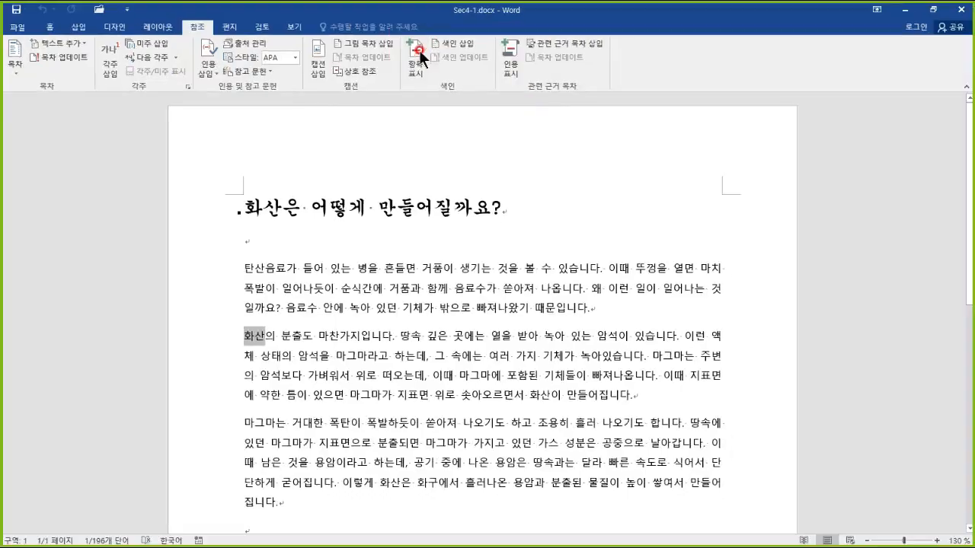
{"action": "left_click", "coordinate": [391, 129]}
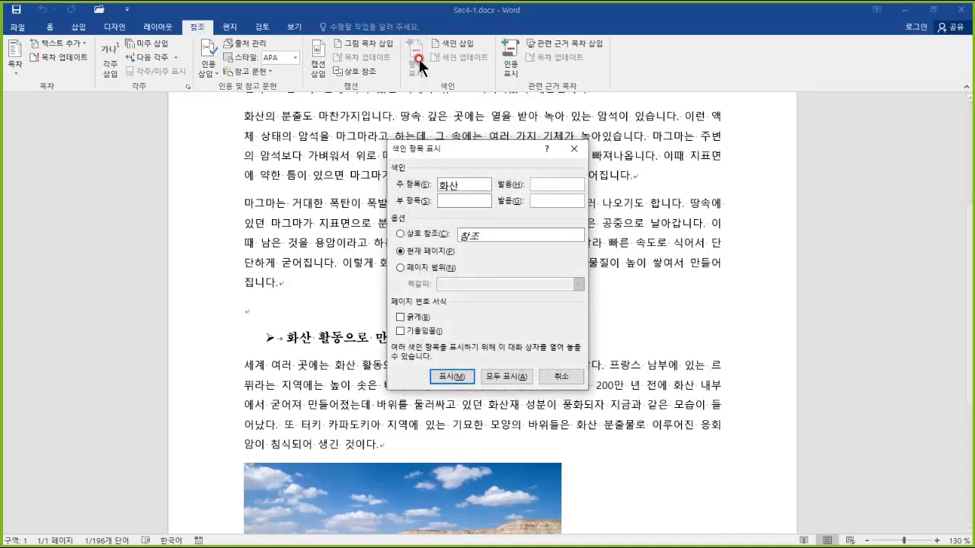
{"action": "double_click", "coordinate": [438, 184]}
{"action": "left_click", "coordinate": [481, 204]}
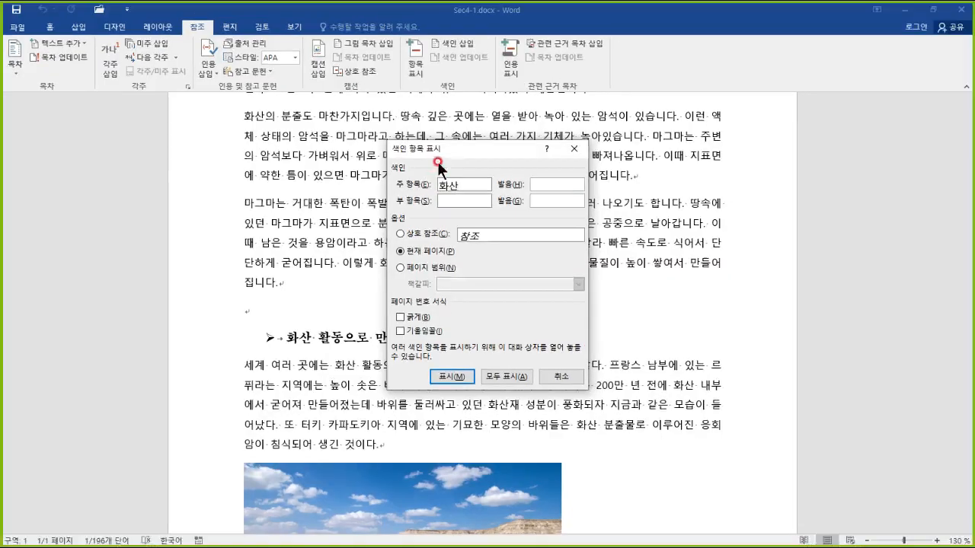
{"action": "left_click", "coordinate": [400, 519]}
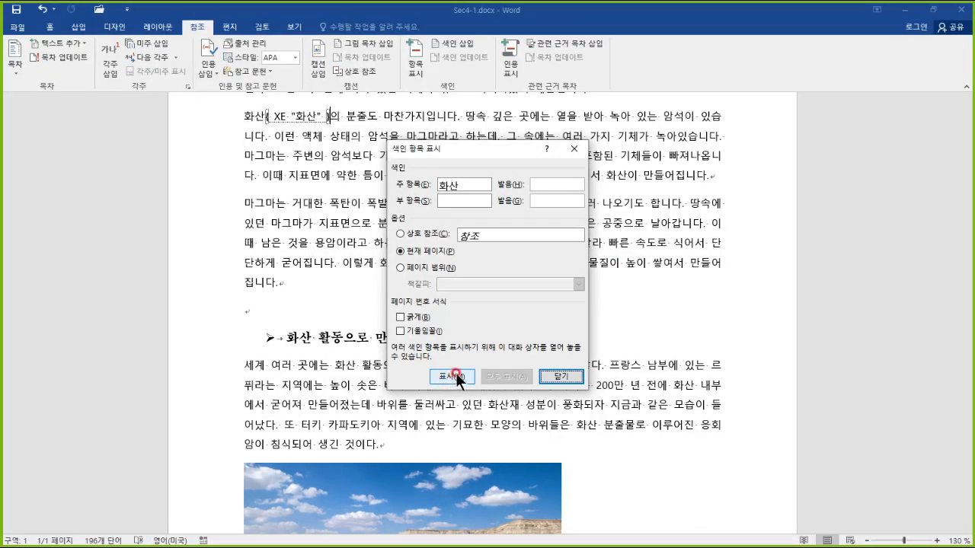
{"action": "left_click", "coordinate": [561, 377]}
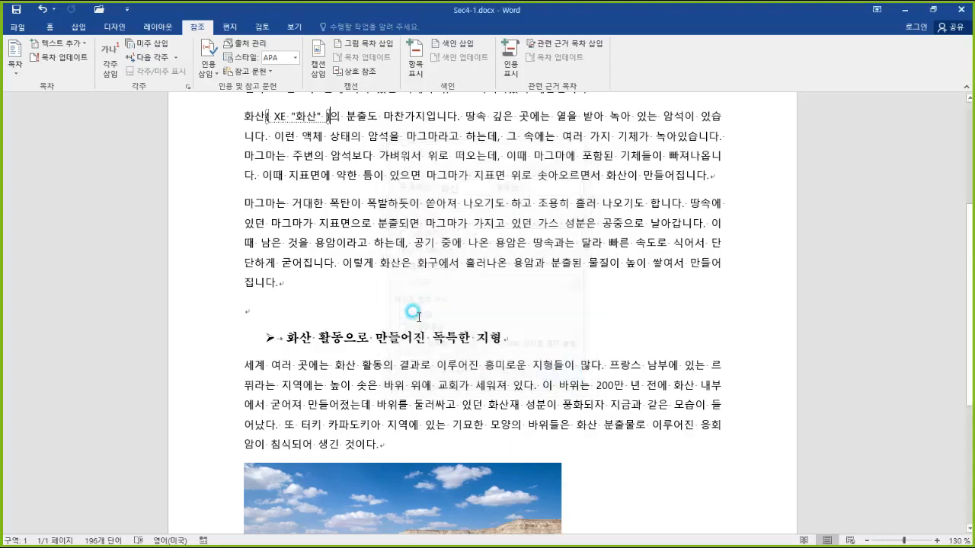
{"action": "mouse_move", "coordinate": [242, 137]}
{"action": "left_mouse_down"}
{"action": "mouse_move", "coordinate": [392, 190]}
{"action": "mouse_move", "coordinate": [435, 185]}
{"action": "left_mouse_up"}
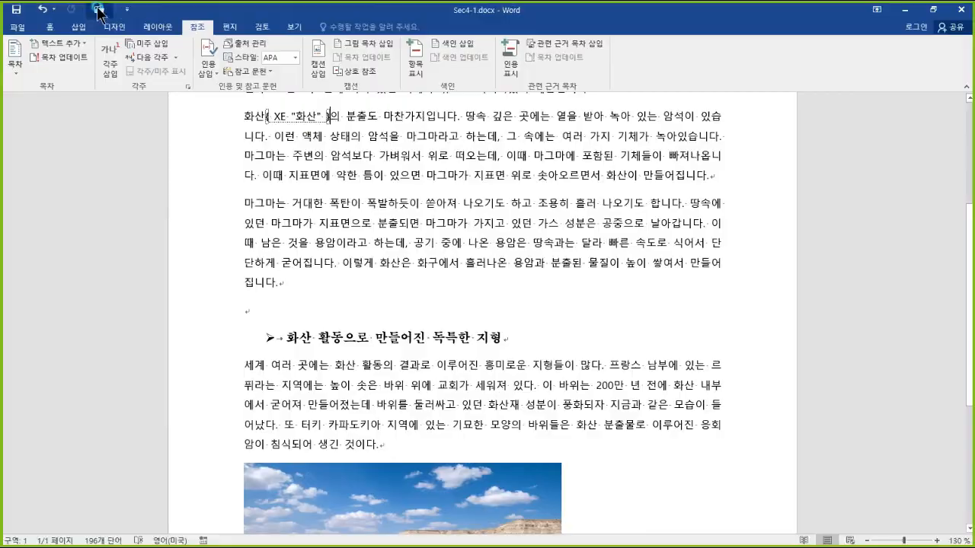
Open Sec4-2.docx from the 5장 folder
{"action": "left_click", "coordinate": [99, 11]}
{"action": "left_click", "coordinate": [172, 227]}
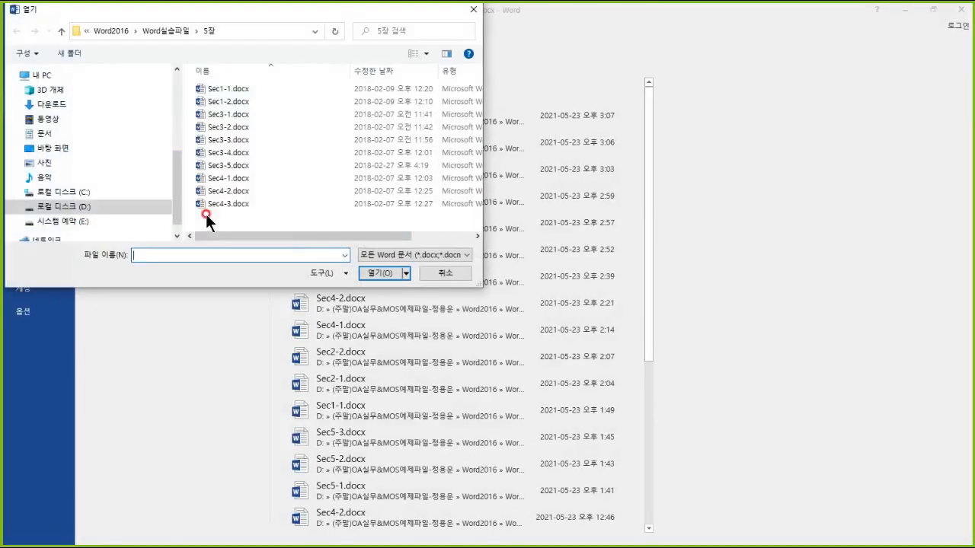
{"action": "double_click", "coordinate": [226, 191]}
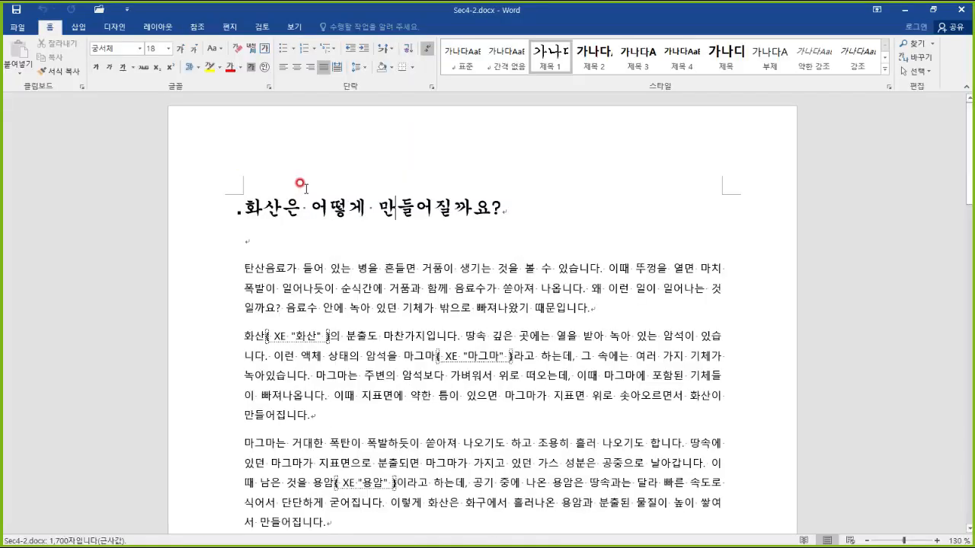
Examine the XE index fields marked on the first page, from 화산 and 마그마 through 용암, 르퓌, 카파도키아 and 응회암
{"action": "scroll", "coordinate": [434, 335], "scroll_direction": "up", "scroll_amount": 2}
{"action": "scroll", "coordinate": [434, 335], "scroll_direction": "up", "scroll_amount": 1}
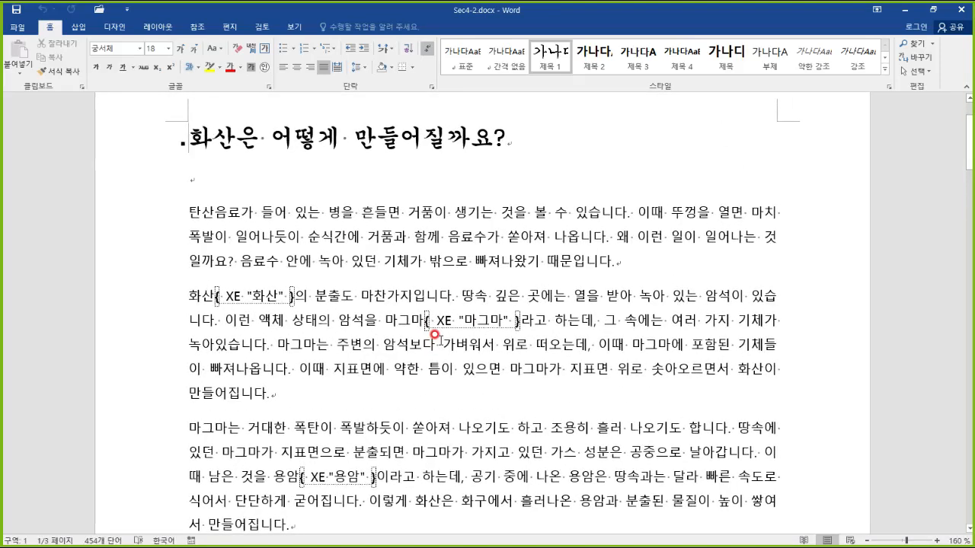
{"action": "left_click", "coordinate": [202, 296]}
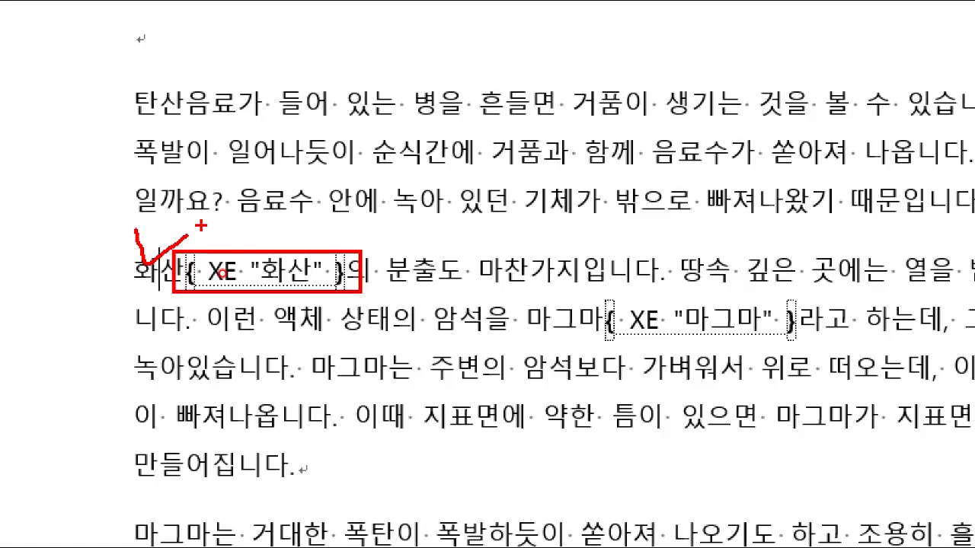
{"action": "mouse_move", "coordinate": [512, 292]}
{"action": "left_mouse_down"}
{"action": "mouse_move", "coordinate": [674, 343]}
{"action": "mouse_move", "coordinate": [806, 352]}
{"action": "left_mouse_up"}
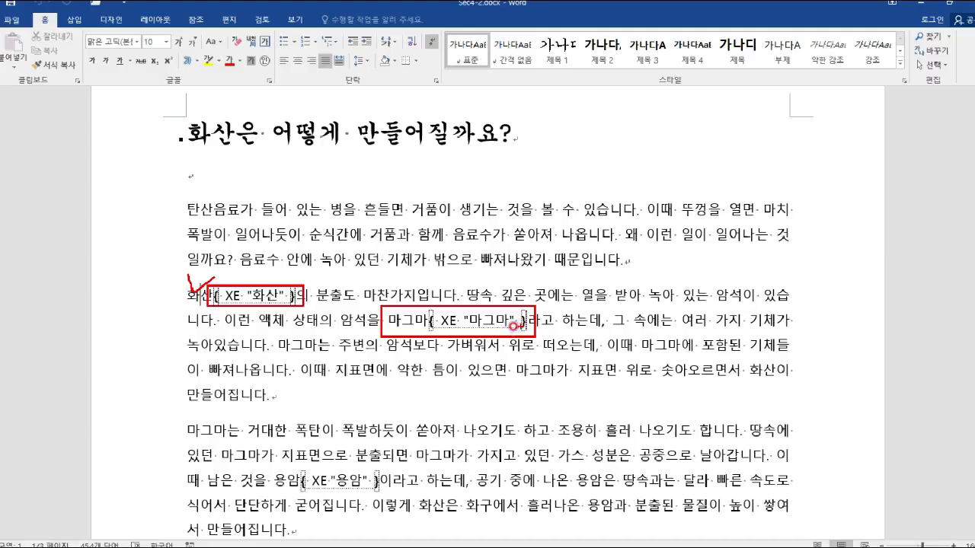
{"action": "scroll", "coordinate": [507, 325], "scroll_direction": "down", "scroll_amount": 4}
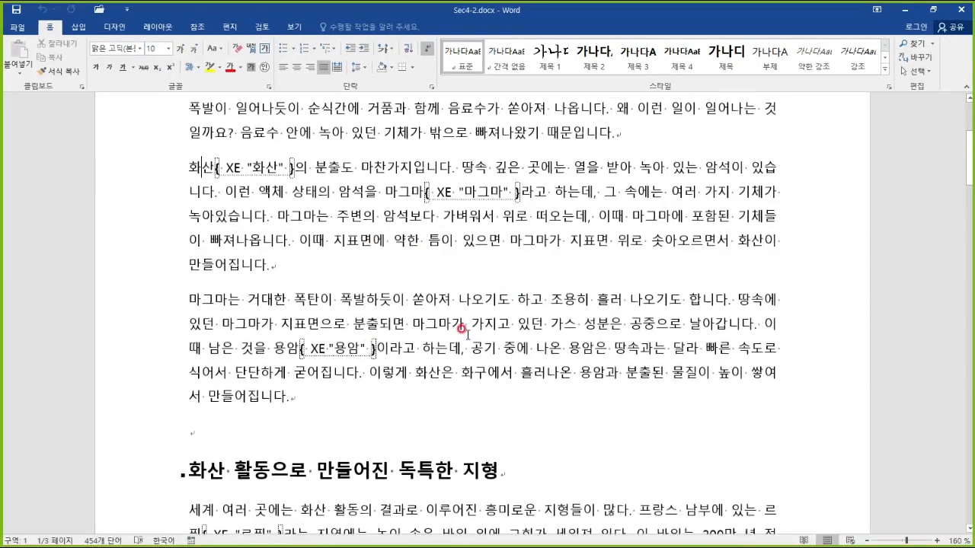
{"action": "mouse_move", "coordinate": [268, 325]}
{"action": "left_mouse_down"}
{"action": "mouse_move", "coordinate": [357, 360]}
{"action": "mouse_move", "coordinate": [402, 359]}
{"action": "left_mouse_up"}
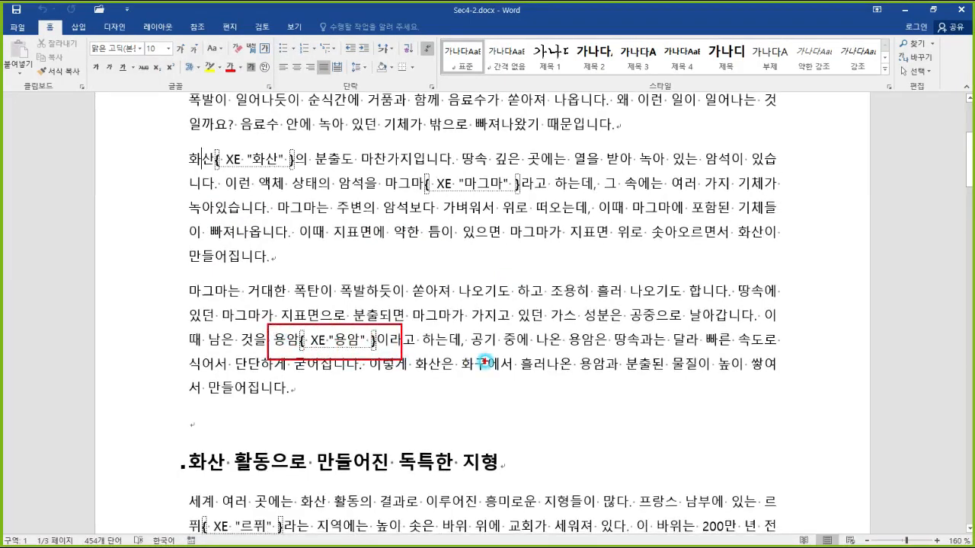
{"action": "scroll", "coordinate": [562, 370], "scroll_direction": "down", "scroll_amount": 4}
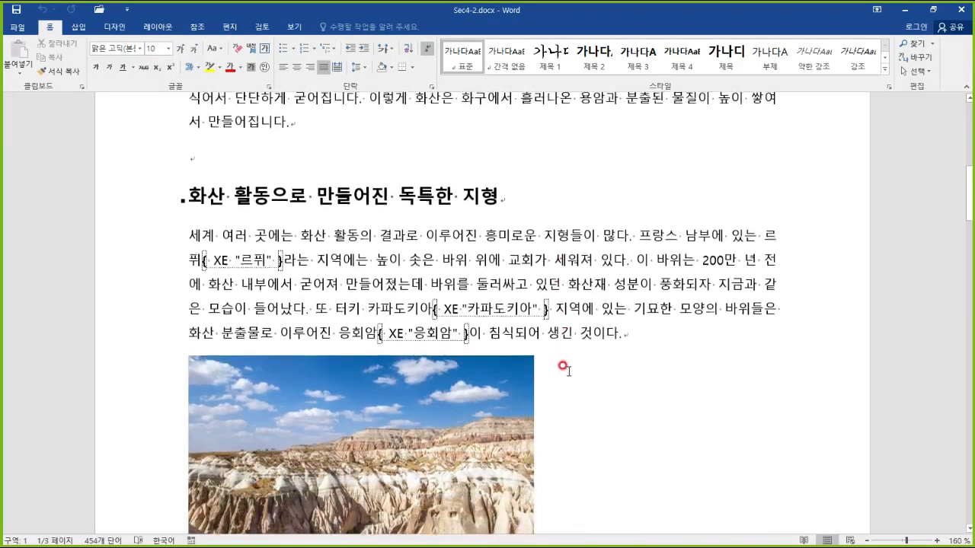
{"action": "left_click_drag", "start_coordinate": [760, 218], "coordinate": [807, 246]}
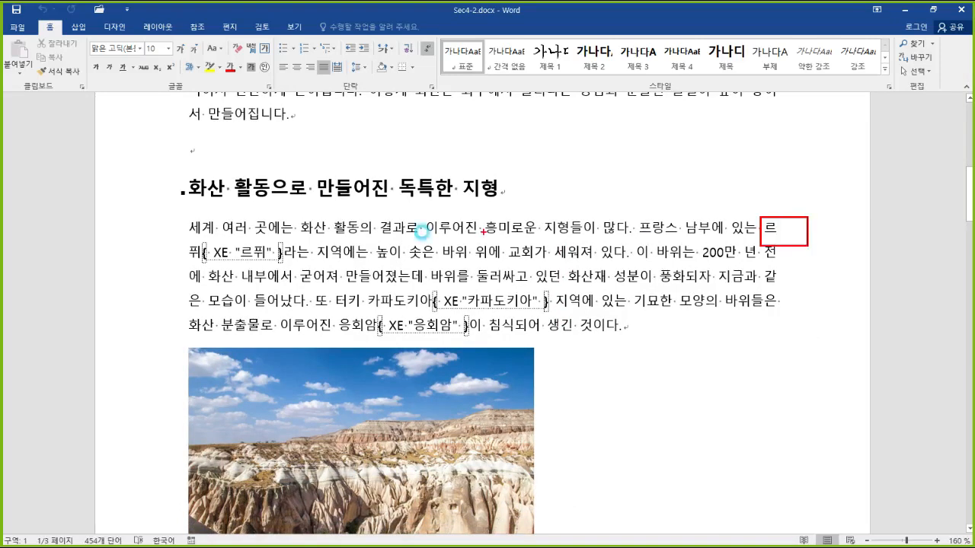
{"action": "left_click_drag", "start_coordinate": [175, 236], "coordinate": [256, 258]}
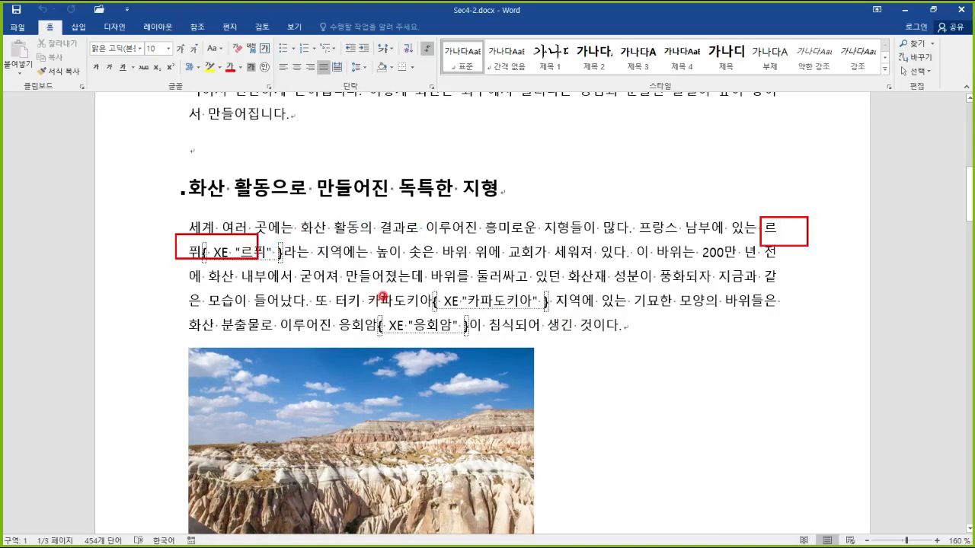
{"action": "left_click_drag", "start_coordinate": [371, 287], "coordinate": [553, 310]}
{"action": "mouse_move", "coordinate": [339, 308]}
{"action": "left_mouse_down"}
{"action": "mouse_move", "coordinate": [358, 340]}
{"action": "mouse_move", "coordinate": [463, 354]}
{"action": "left_mouse_up"}
{"action": "scroll", "coordinate": [489, 338], "scroll_direction": "down", "scroll_amount": 8}
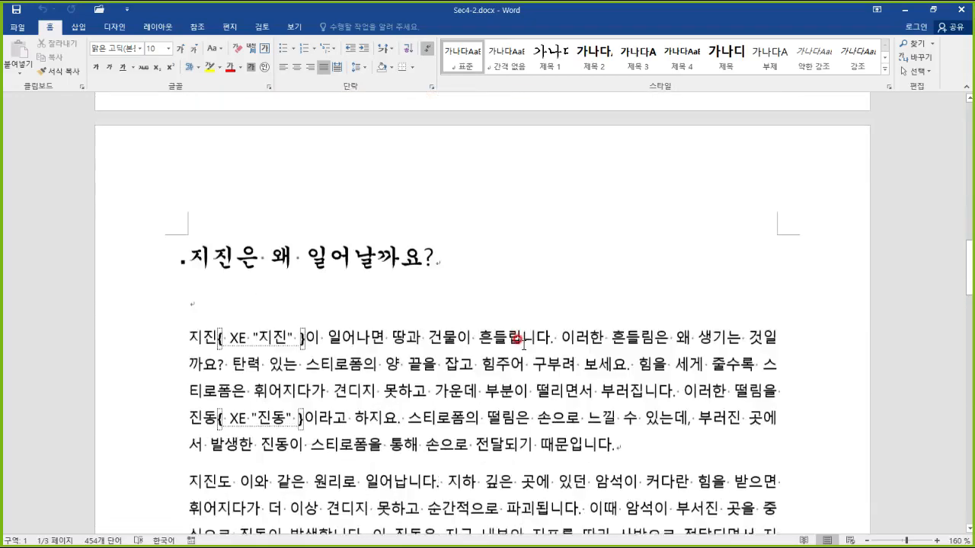
Examine the XE index fields in the earthquake sections on the second and third pages, including 진동, 내부파 and 표면파
{"action": "left_click", "coordinate": [203, 411]}
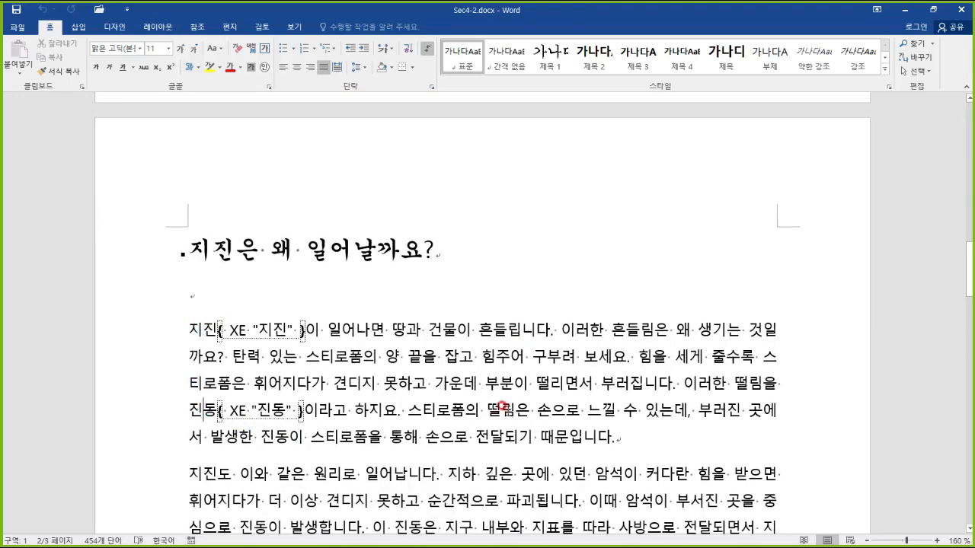
{"action": "scroll", "coordinate": [492, 391], "scroll_direction": "down", "scroll_amount": 10}
{"action": "scroll", "coordinate": [492, 390], "scroll_direction": "down", "scroll_amount": 15}
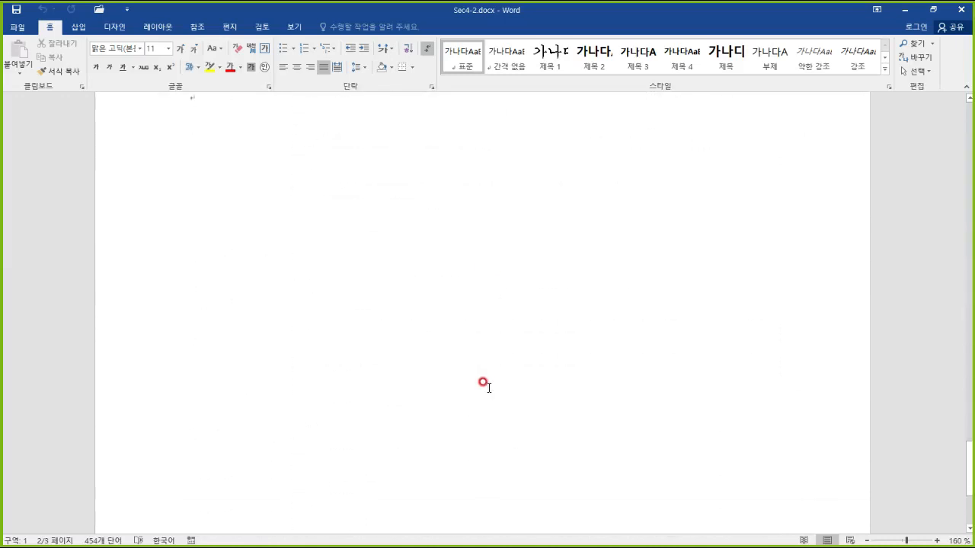
{"action": "scroll", "coordinate": [482, 378], "scroll_direction": "up", "scroll_amount": 15}
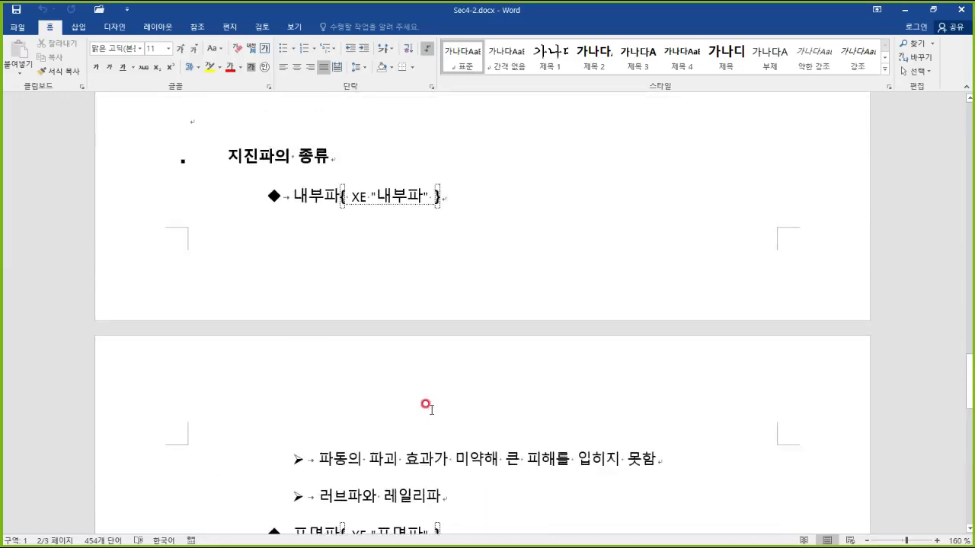
{"action": "left_click", "coordinate": [301, 183]}
{"action": "scroll", "coordinate": [366, 252], "scroll_direction": "down", "scroll_amount": 2}
{"action": "left_click", "coordinate": [311, 392]}
{"action": "left_click", "coordinate": [312, 390]}
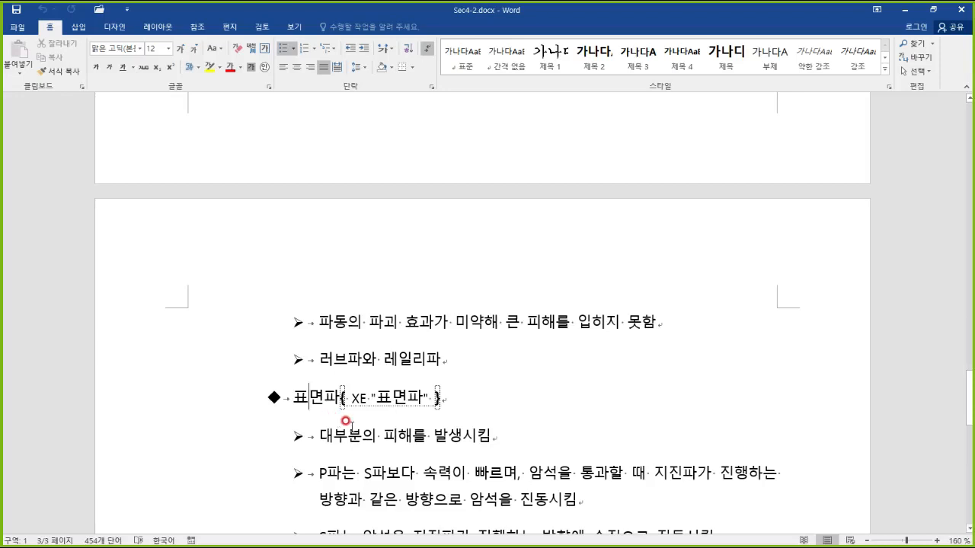
{"action": "scroll", "coordinate": [391, 411], "scroll_direction": "down", "scroll_amount": 5}
{"action": "scroll", "coordinate": [393, 383], "scroll_direction": "down", "scroll_amount": 2}
{"action": "scroll", "coordinate": [350, 350], "scroll_direction": "up", "scroll_amount": 1}
Place the cursor in the empty paragraph below the 색인 heading at the document's end
{"action": "left_click", "coordinate": [233, 160]}
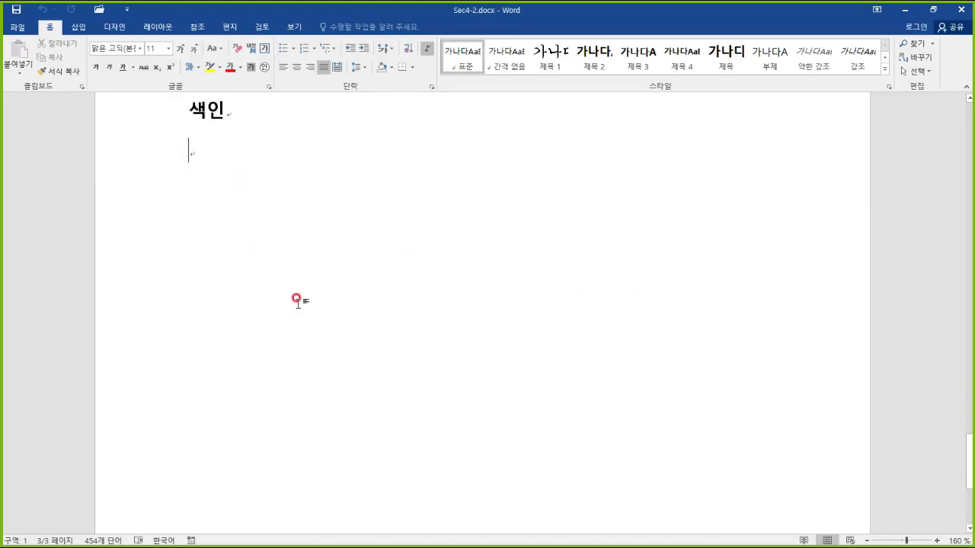
{"action": "scroll", "coordinate": [297, 296], "scroll_direction": "up", "scroll_amount": 1}
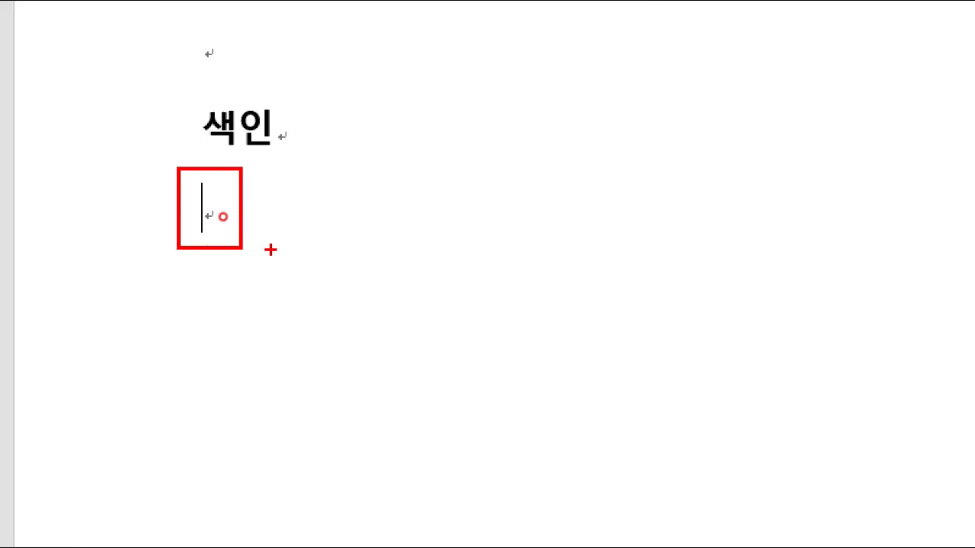
{"action": "mouse_move", "coordinate": [486, 174]}
{"action": "left_mouse_down"}
{"action": "mouse_move", "coordinate": [493, 544]}
{"action": "mouse_move", "coordinate": [483, 541]}
{"action": "left_mouse_up"}
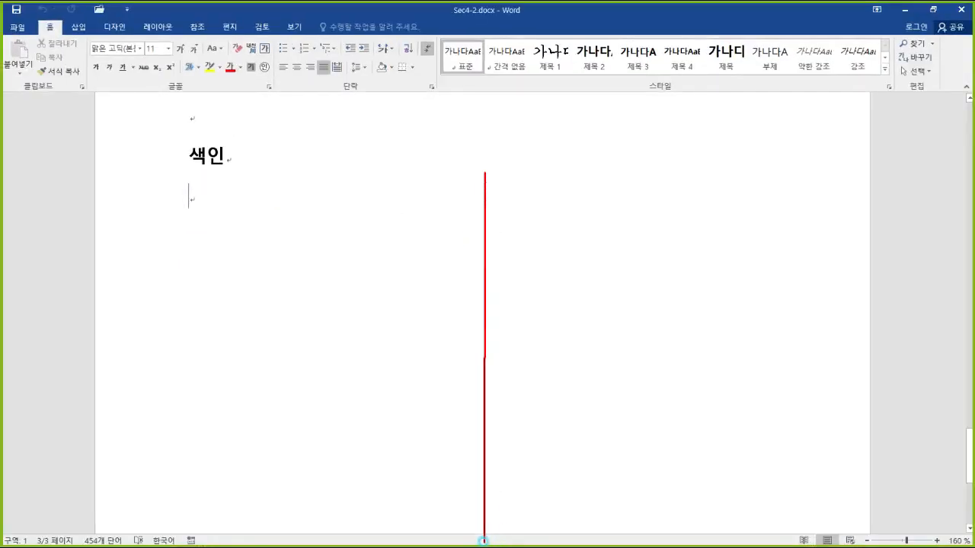
{"action": "mouse_move", "coordinate": [202, 189]}
{"action": "left_mouse_down"}
{"action": "mouse_move", "coordinate": [431, 190]}
{"action": "mouse_move", "coordinate": [406, 203]}
{"action": "left_mouse_up"}
{"action": "left_click_drag", "start_coordinate": [223, 283], "coordinate": [366, 288]}
{"action": "left_click_drag", "start_coordinate": [221, 339], "coordinate": [351, 345]}
{"action": "left_click_drag", "start_coordinate": [122, 423], "coordinate": [364, 433]}
{"action": "left_click_drag", "start_coordinate": [143, 476], "coordinate": [381, 485]}
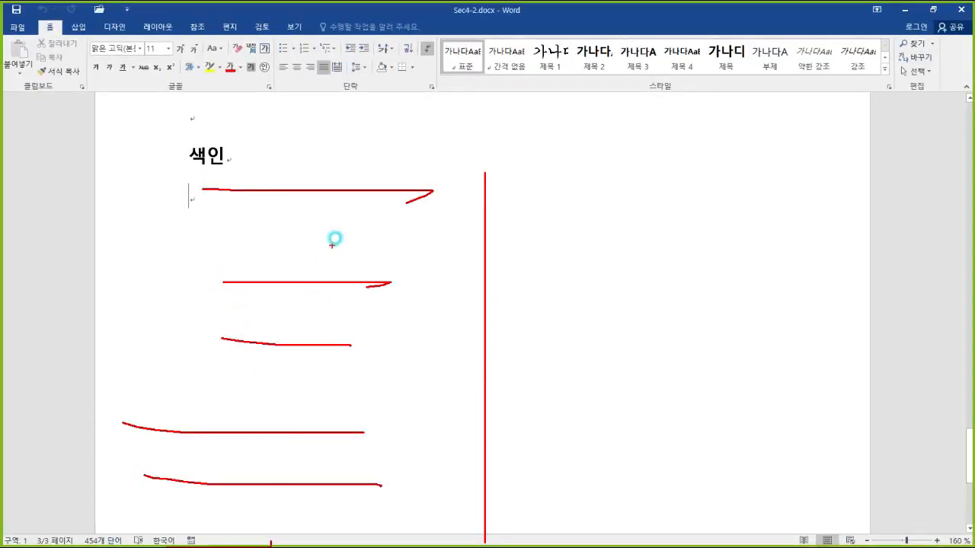
{"action": "left_click_drag", "start_coordinate": [413, 213], "coordinate": [417, 198]}
{"action": "left_click_drag", "start_coordinate": [423, 275], "coordinate": [404, 275]}
{"action": "left_click_drag", "start_coordinate": [409, 344], "coordinate": [404, 345]}
{"action": "left_click_drag", "start_coordinate": [403, 453], "coordinate": [422, 499]}
{"action": "left_click_drag", "start_coordinate": [535, 164], "coordinate": [688, 178]}
{"action": "left_click_drag", "start_coordinate": [564, 236], "coordinate": [649, 239]}
{"action": "left_click_drag", "start_coordinate": [578, 280], "coordinate": [637, 288]}
{"action": "left_click_drag", "start_coordinate": [588, 333], "coordinate": [659, 337]}
{"action": "left_click_drag", "start_coordinate": [560, 427], "coordinate": [611, 433]}
{"action": "mouse_move", "coordinate": [546, 484]}
{"action": "left_mouse_down"}
{"action": "mouse_move", "coordinate": [573, 496]}
{"action": "mouse_move", "coordinate": [642, 479]}
{"action": "left_mouse_up"}
{"action": "left_click_drag", "start_coordinate": [830, 133], "coordinate": [796, 194]}
{"action": "mouse_move", "coordinate": [829, 265]}
{"action": "left_mouse_down"}
{"action": "mouse_move", "coordinate": [806, 283]}
{"action": "mouse_move", "coordinate": [819, 311]}
{"action": "left_mouse_up"}
{"action": "left_click_drag", "start_coordinate": [821, 382], "coordinate": [820, 387]}
{"action": "left_click_drag", "start_coordinate": [788, 443], "coordinate": [791, 443]}
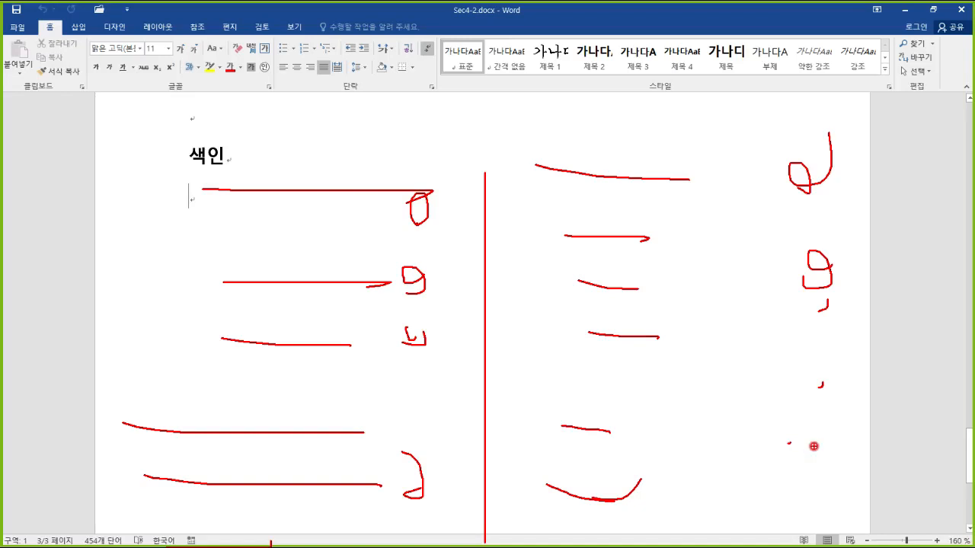
{"action": "key", "text": "Escape"}
Start inserting an index in the empty paragraph below 색인 and set its format to 꾸밈형
{"action": "left_click", "coordinate": [231, 204]}
{"action": "key", "text": "ctrl+2"}
{"action": "mouse_move", "coordinate": [213, 200]}
{"action": "left_mouse_down"}
{"action": "mouse_move", "coordinate": [183, 62]}
{"action": "mouse_move", "coordinate": [227, 57]}
{"action": "mouse_move", "coordinate": [221, 65]}
{"action": "left_mouse_up"}
{"action": "key", "text": "Escape"}
{"action": "left_click", "coordinate": [196, 27]}
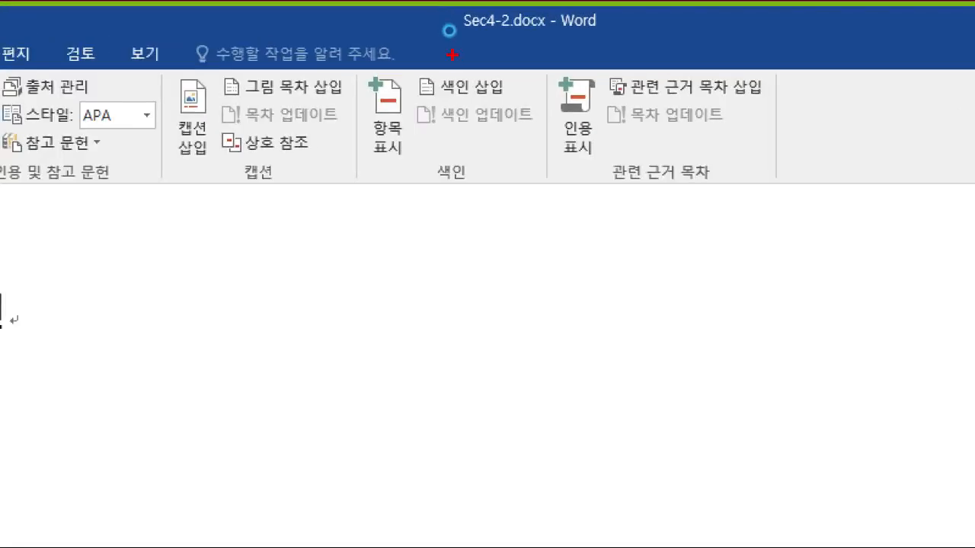
{"action": "left_click_drag", "start_coordinate": [406, 60], "coordinate": [515, 109]}
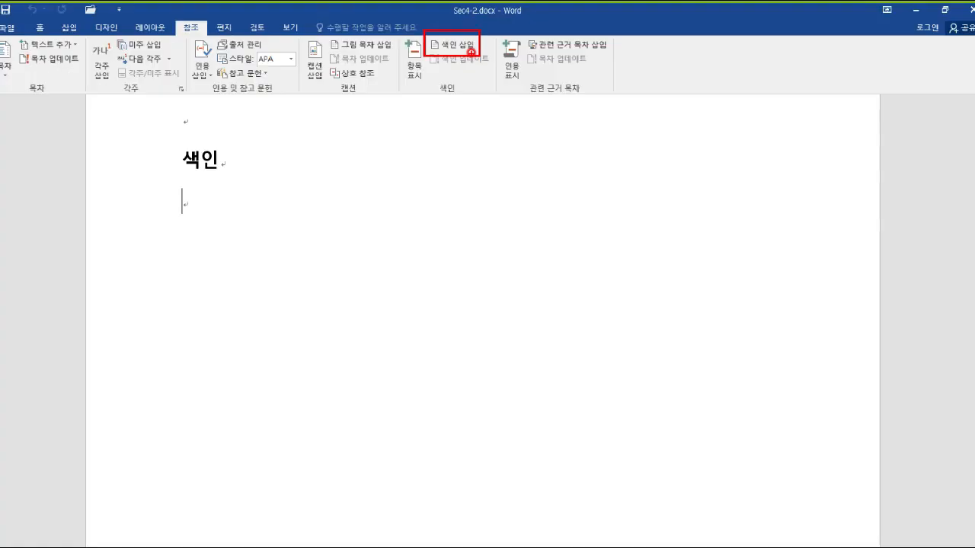
{"action": "key", "text": "Escape"}
{"action": "left_click", "coordinate": [495, 93]}
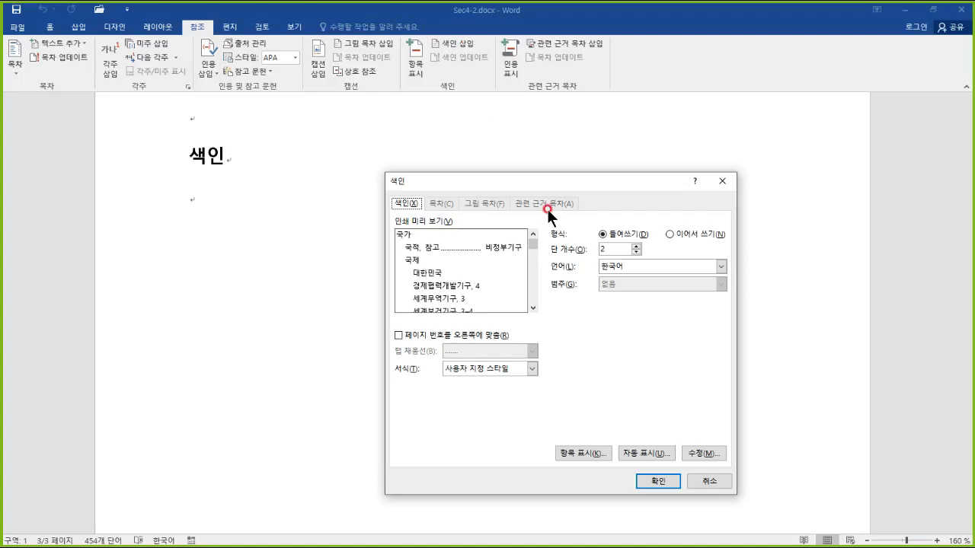
{"action": "left_click", "coordinate": [517, 368]}
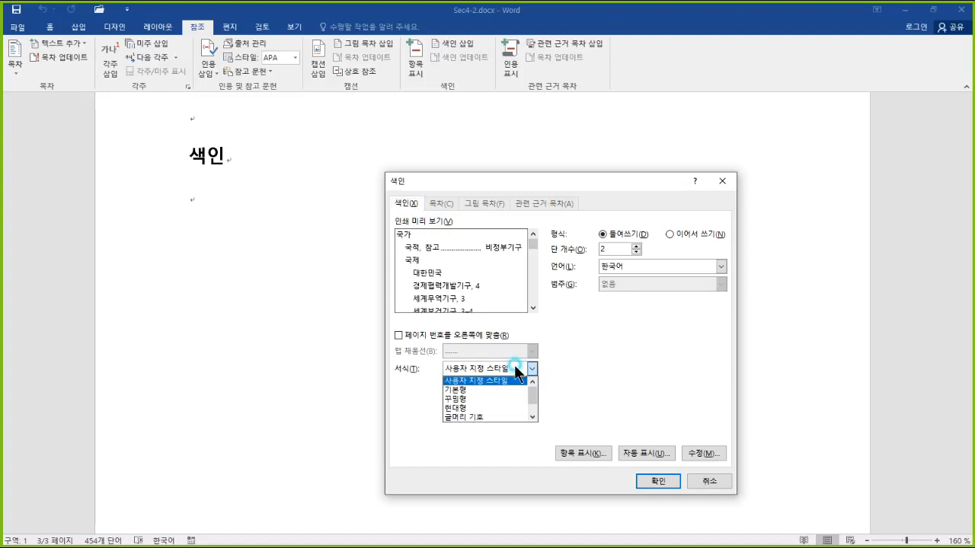
{"action": "left_click", "coordinate": [491, 397]}
{"action": "mouse_move", "coordinate": [390, 348]}
{"action": "left_mouse_down"}
{"action": "mouse_move", "coordinate": [408, 370]}
{"action": "mouse_move", "coordinate": [476, 383]}
{"action": "left_mouse_up"}
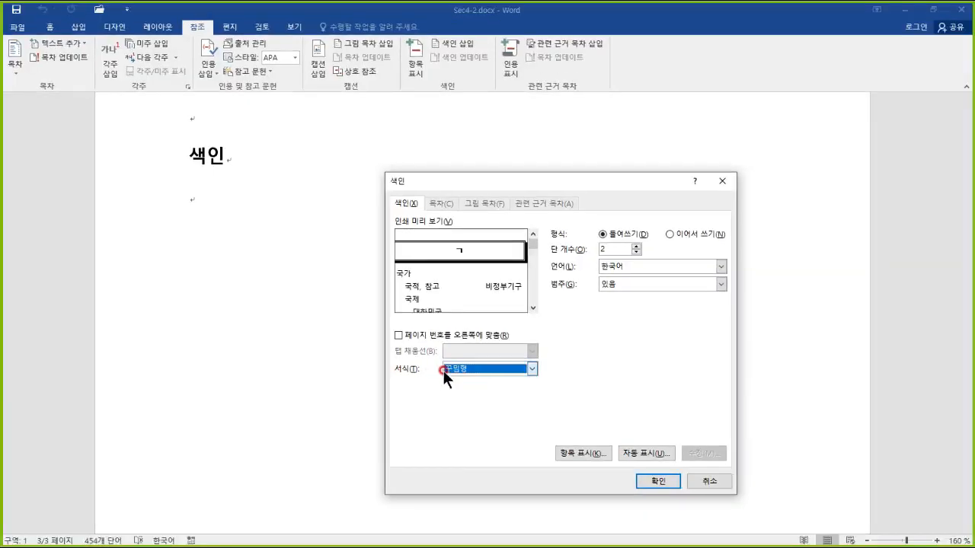
Turn on 페이지 번호를 오른쪽에 맞춤 and insert the two-column index
{"action": "left_click", "coordinate": [437, 333]}
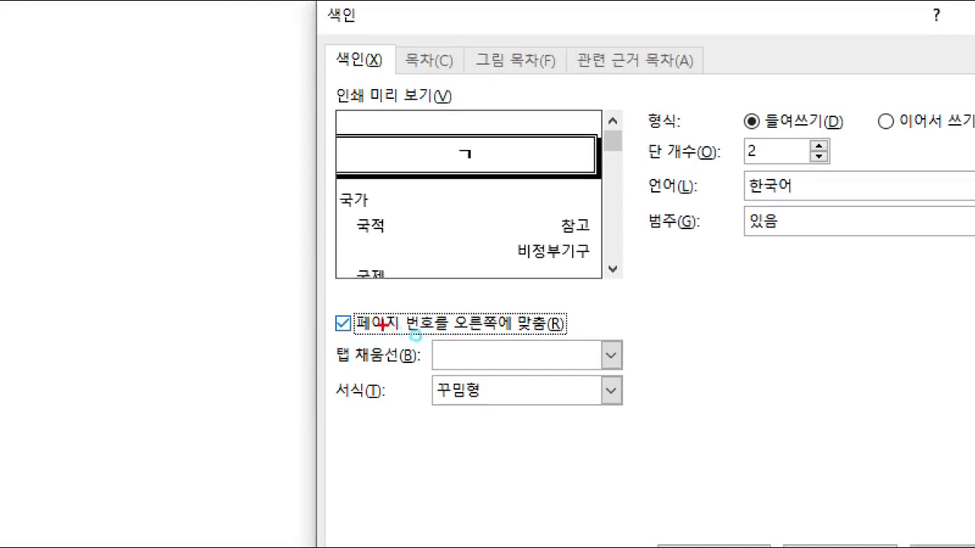
{"action": "mouse_move", "coordinate": [325, 303]}
{"action": "left_mouse_down"}
{"action": "mouse_move", "coordinate": [562, 351]}
{"action": "mouse_move", "coordinate": [594, 343]}
{"action": "left_mouse_up"}
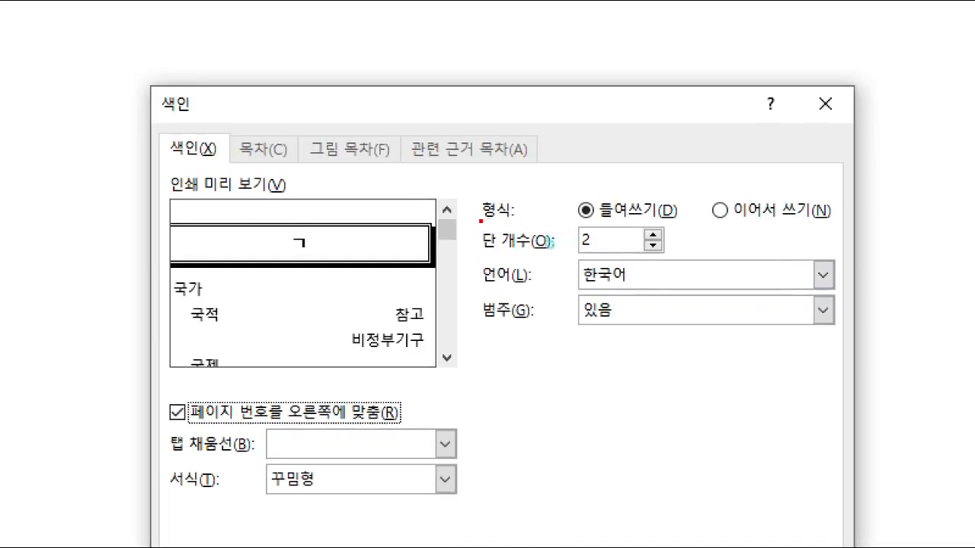
{"action": "left_click_drag", "start_coordinate": [648, 131], "coordinate": [855, 178]}
{"action": "mouse_move", "coordinate": [160, 395]}
{"action": "left_mouse_down"}
{"action": "mouse_move", "coordinate": [203, 428]}
{"action": "mouse_move", "coordinate": [413, 428]}
{"action": "left_mouse_up"}
{"action": "mouse_move", "coordinate": [168, 458]}
{"action": "left_mouse_down"}
{"action": "mouse_move", "coordinate": [414, 509]}
{"action": "mouse_move", "coordinate": [472, 506]}
{"action": "left_mouse_up"}
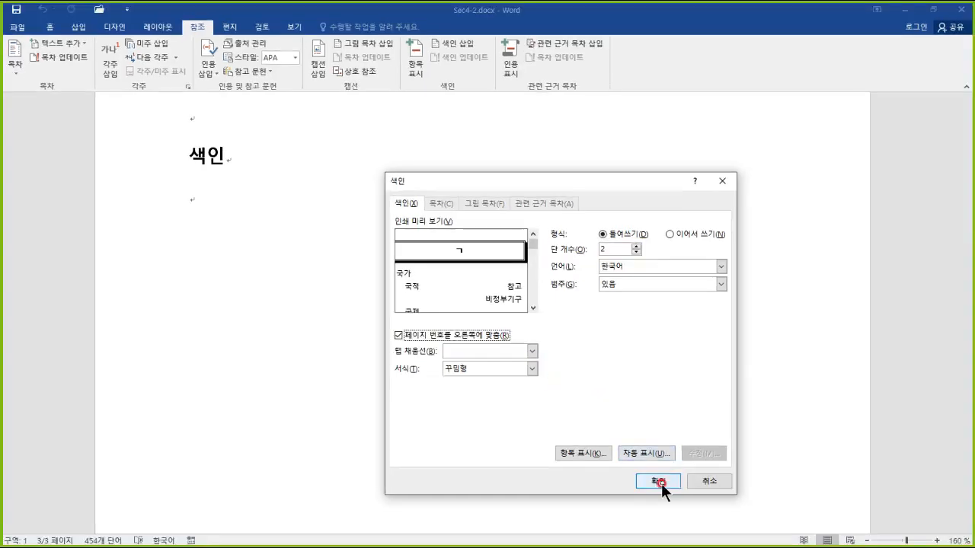
{"action": "left_click", "coordinate": [658, 482]}
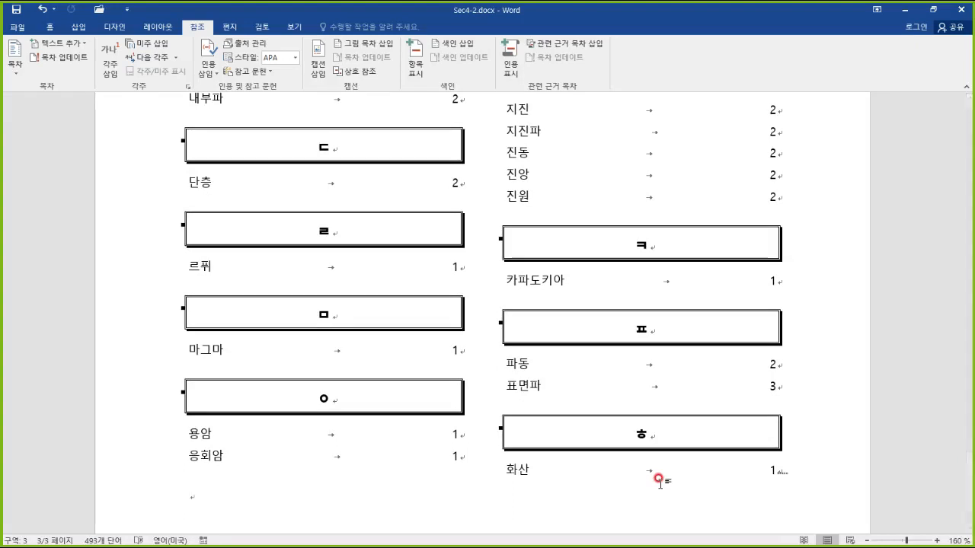
Review the entries, initial-consonant headings and page numbers of the index below the 색인 heading
{"action": "scroll", "coordinate": [660, 479], "scroll_direction": "up", "scroll_amount": 5}
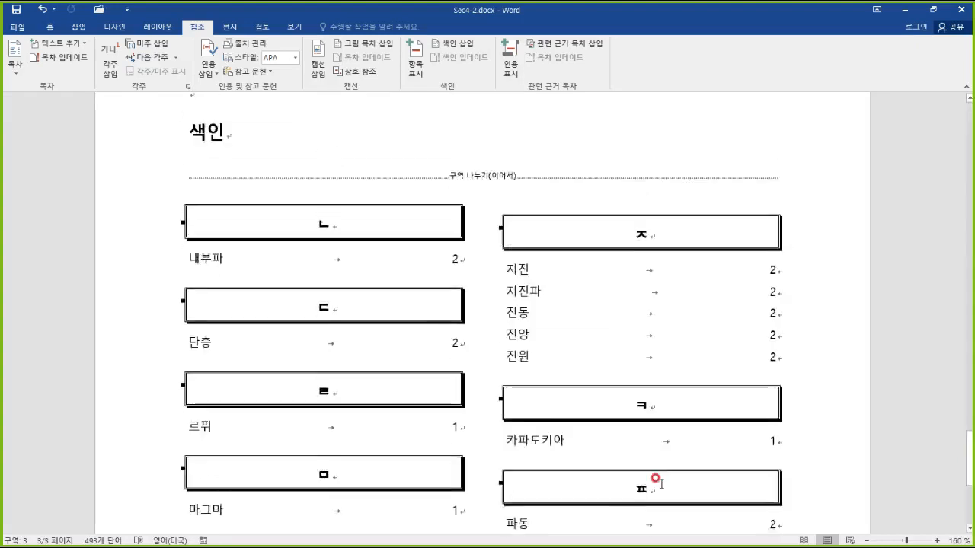
{"action": "scroll", "coordinate": [420, 446], "scroll_direction": "down", "scroll_amount": 3}
{"action": "scroll", "coordinate": [380, 392], "scroll_direction": "up", "scroll_amount": 1}
{"action": "left_click_drag", "start_coordinate": [205, 252], "coordinate": [200, 333]}
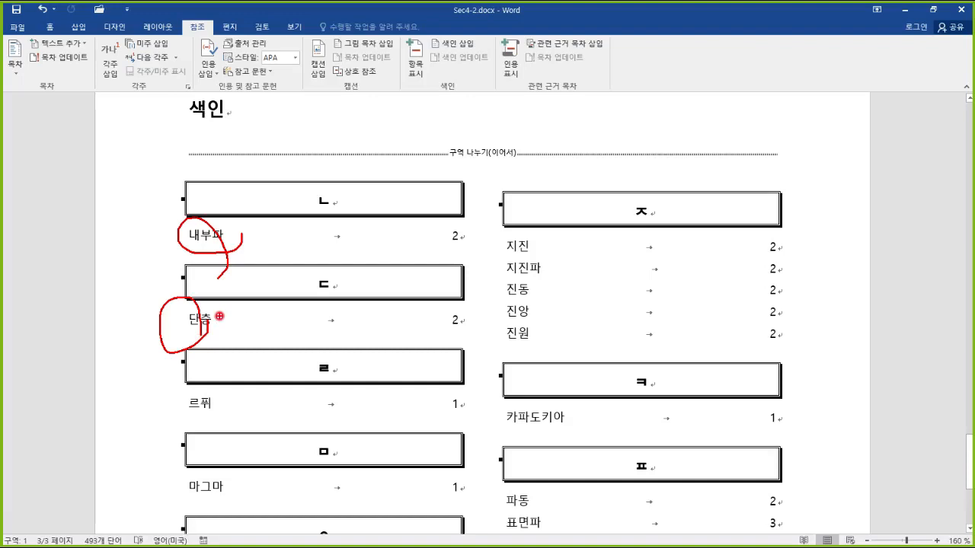
{"action": "left_click", "coordinate": [279, 254]}
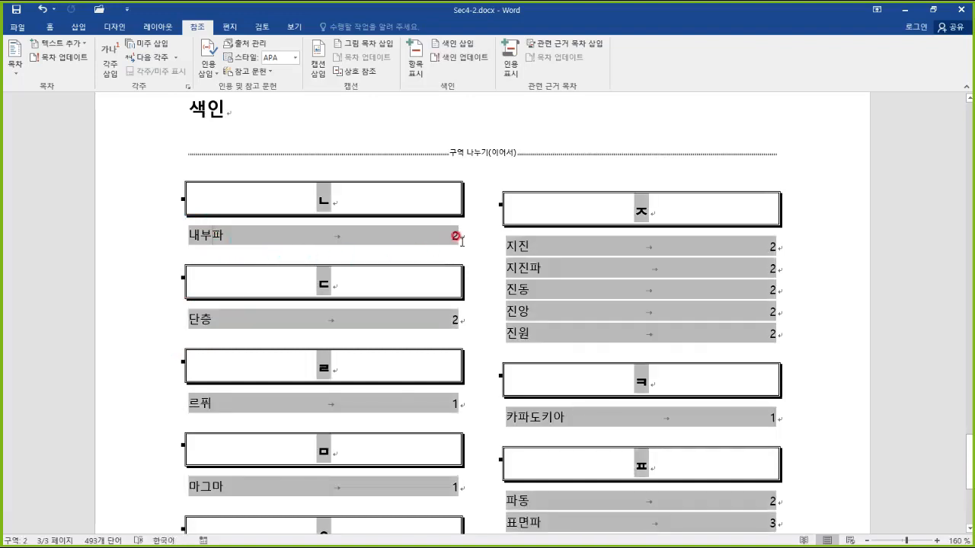
{"action": "left_click", "coordinate": [448, 126]}
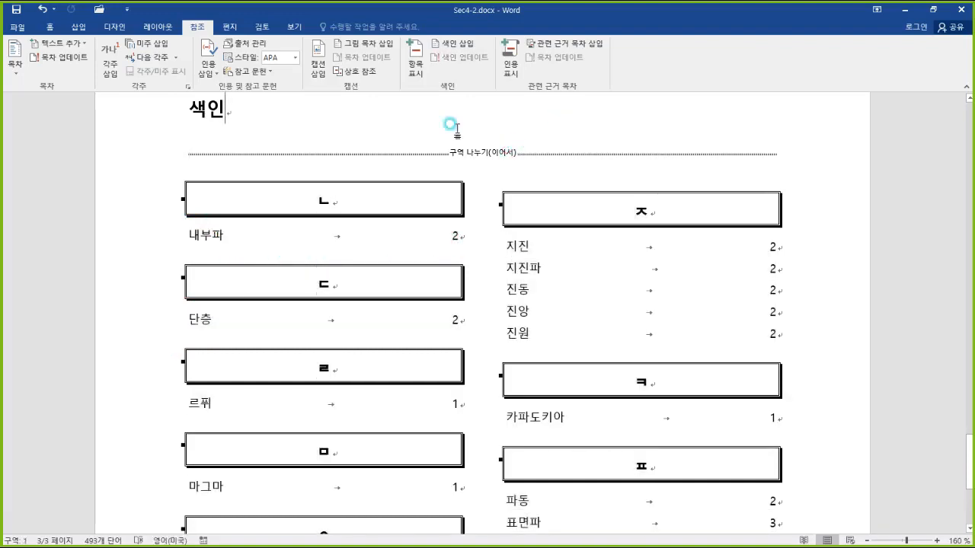
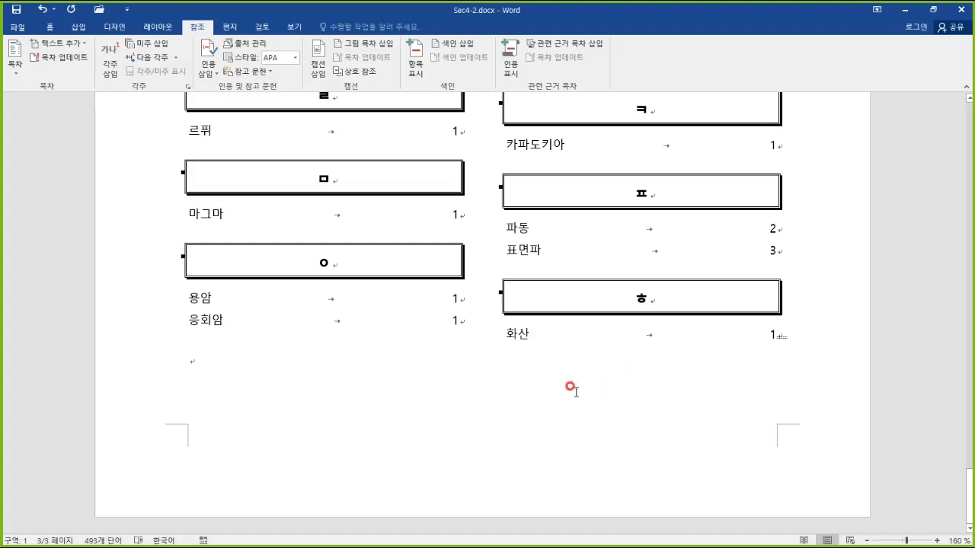
Update the index below the 색인 heading and save the document
{"action": "mouse_move", "coordinate": [646, 277]}
{"action": "left_mouse_down"}
{"action": "mouse_move", "coordinate": [270, 263]}
{"action": "mouse_move", "coordinate": [309, 347]}
{"action": "mouse_move", "coordinate": [661, 326]}
{"action": "left_mouse_up"}
{"action": "key", "text": "Escape"}
{"action": "left_click", "coordinate": [537, 228]}
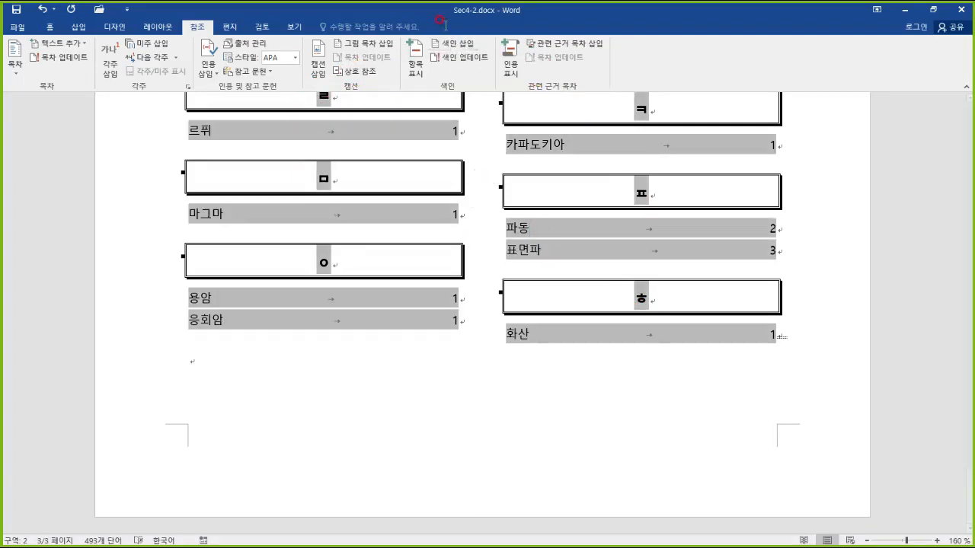
{"action": "key", "text": "ctrl+4"}
{"action": "key", "text": "ctrl+2"}
{"action": "mouse_move", "coordinate": [425, 45]}
{"action": "left_mouse_down"}
{"action": "mouse_move", "coordinate": [438, 68]}
{"action": "mouse_move", "coordinate": [496, 67]}
{"action": "mouse_move", "coordinate": [482, 67]}
{"action": "left_mouse_up"}
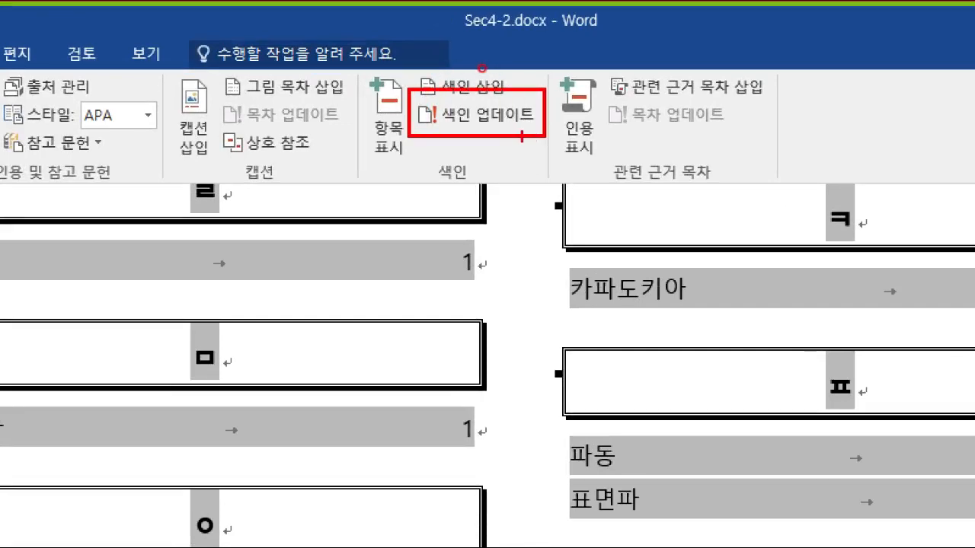
{"action": "key", "text": "Escape"}
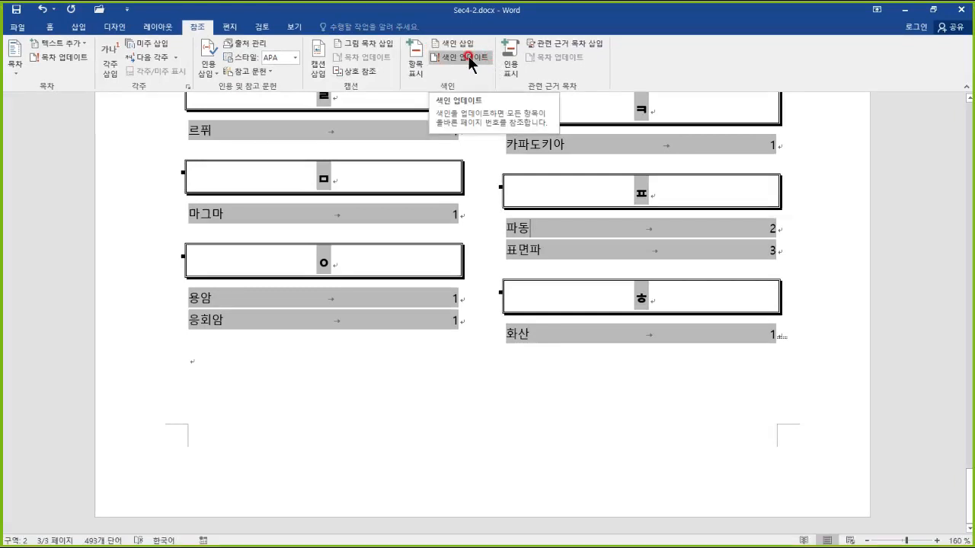
{"action": "left_click", "coordinate": [465, 54]}
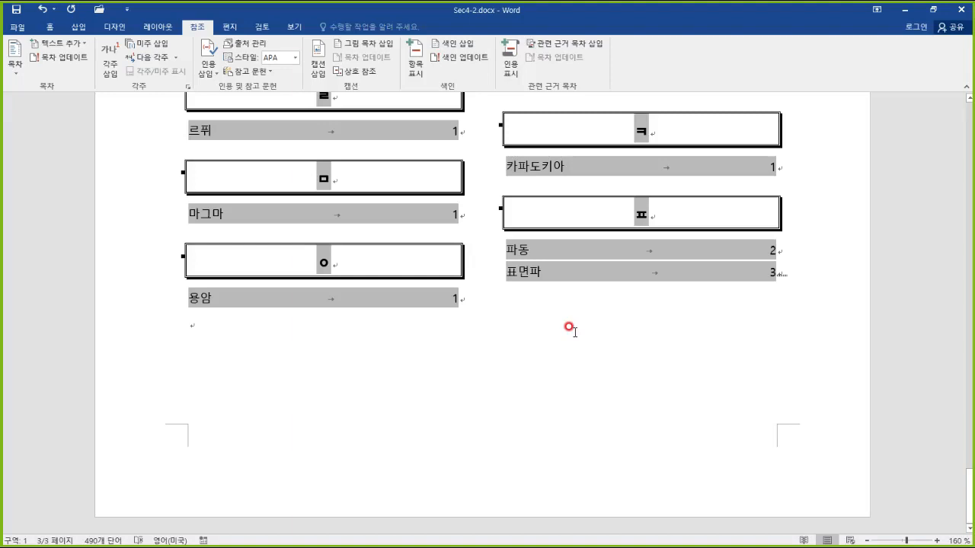
{"action": "key", "text": "ctrl+s"}
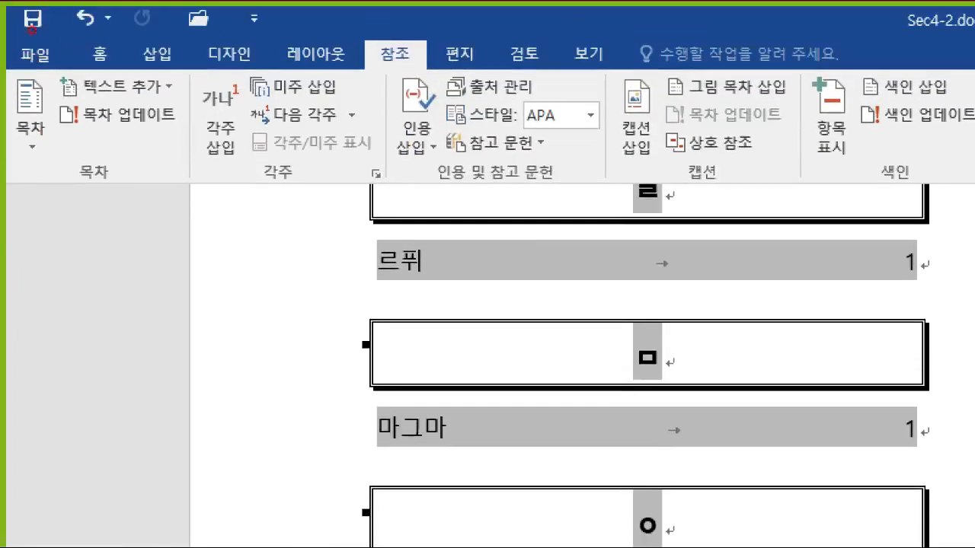
{"action": "mouse_move", "coordinate": [80, 107]}
{"action": "left_mouse_down"}
{"action": "mouse_move", "coordinate": [103, 158]}
{"action": "mouse_move", "coordinate": [92, 173]}
{"action": "left_mouse_up"}
{"action": "mouse_move", "coordinate": [518, 136]}
{"action": "left_mouse_down"}
{"action": "mouse_move", "coordinate": [400, 125]}
{"action": "mouse_move", "coordinate": [467, 151]}
{"action": "left_mouse_up"}
{"action": "mouse_move", "coordinate": [689, 119]}
{"action": "left_mouse_down"}
{"action": "mouse_move", "coordinate": [618, 85]}
{"action": "mouse_move", "coordinate": [665, 171]}
{"action": "left_mouse_up"}
{"action": "mouse_move", "coordinate": [915, 154]}
{"action": "left_mouse_down"}
{"action": "mouse_move", "coordinate": [832, 182]}
{"action": "mouse_move", "coordinate": [809, 67]}
{"action": "mouse_move", "coordinate": [948, 146]}
{"action": "left_mouse_up"}
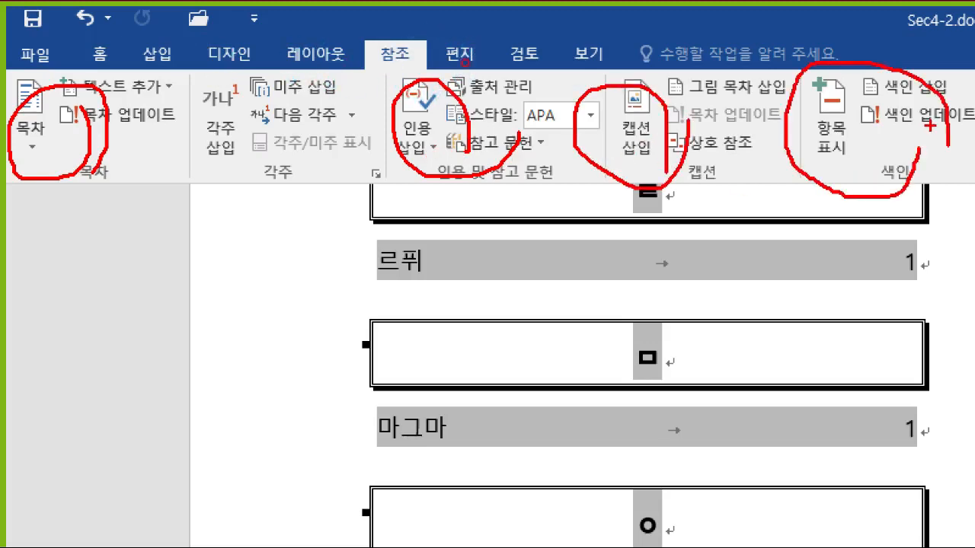
{"action": "key", "text": "Escape"}
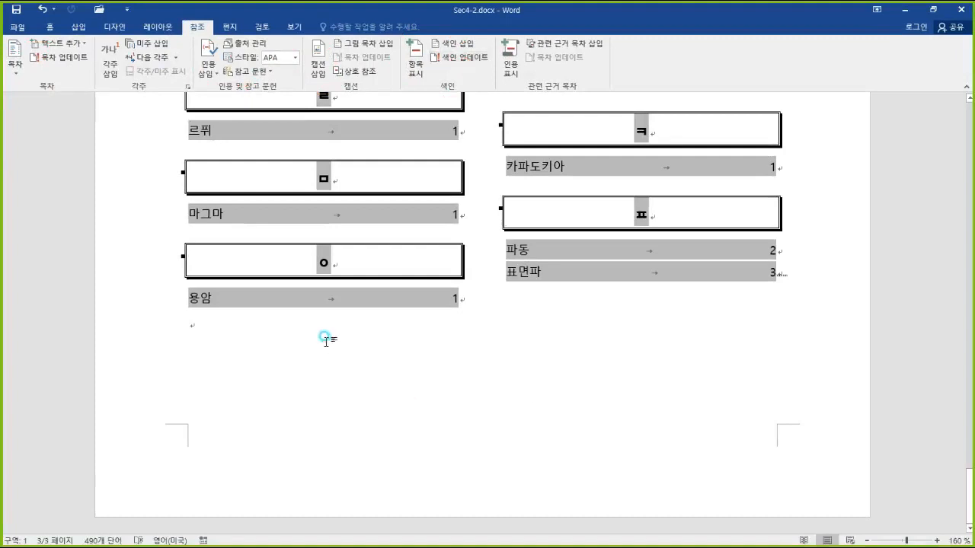
{"action": "left_click", "coordinate": [324, 338]}
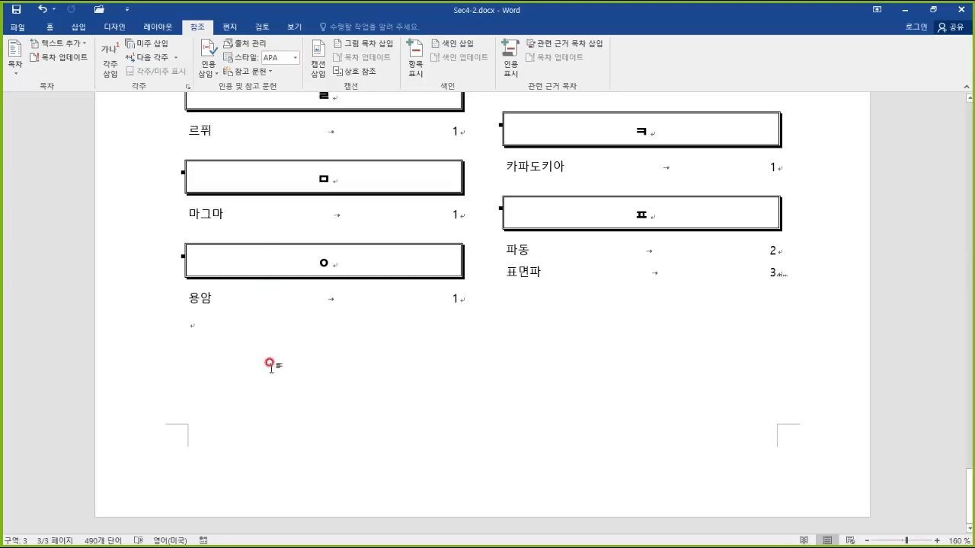
Open Sec1-1.docx from the 6장 folder of Word실습파일
{"action": "left_click", "coordinate": [98, 9]}
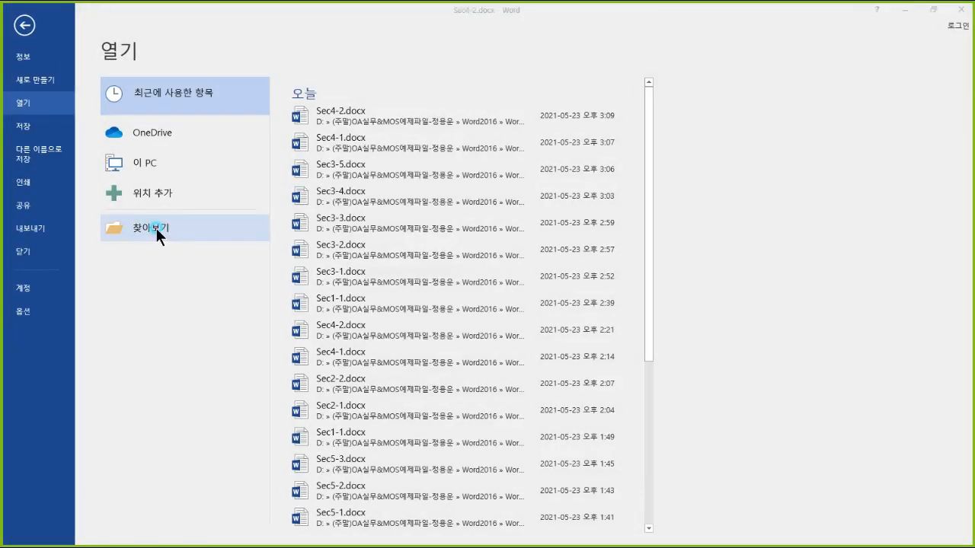
{"action": "left_click", "coordinate": [156, 228]}
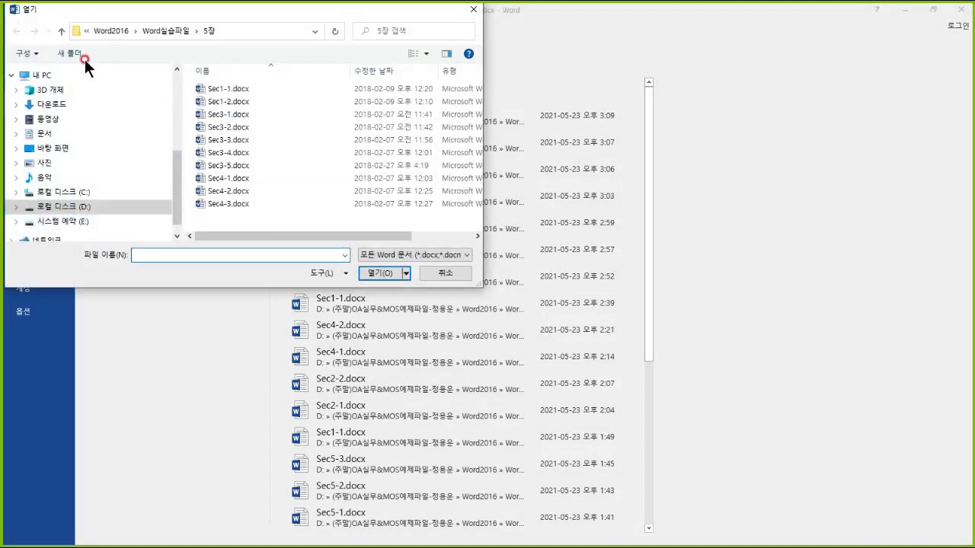
{"action": "left_click", "coordinate": [60, 31]}
{"action": "left_click", "coordinate": [216, 151]}
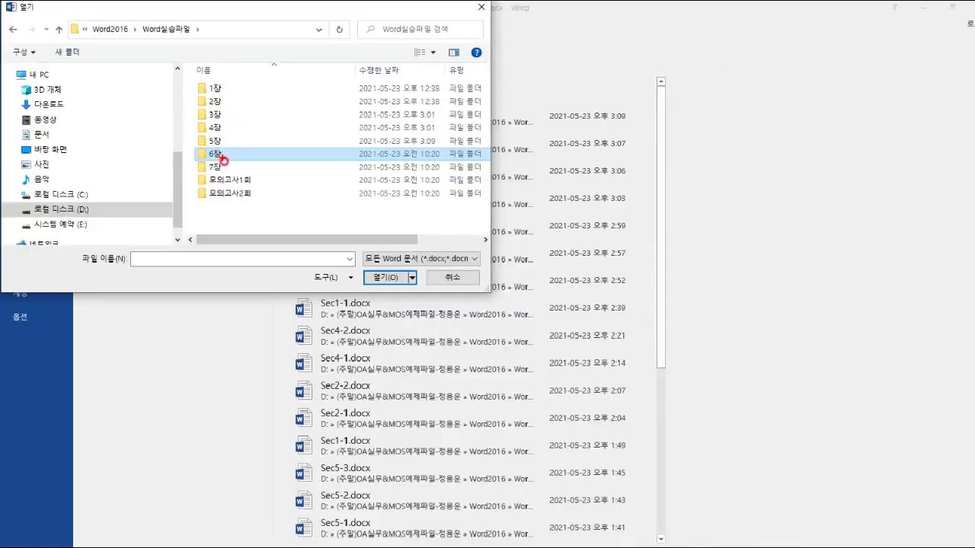
{"action": "double_click", "coordinate": [224, 156]}
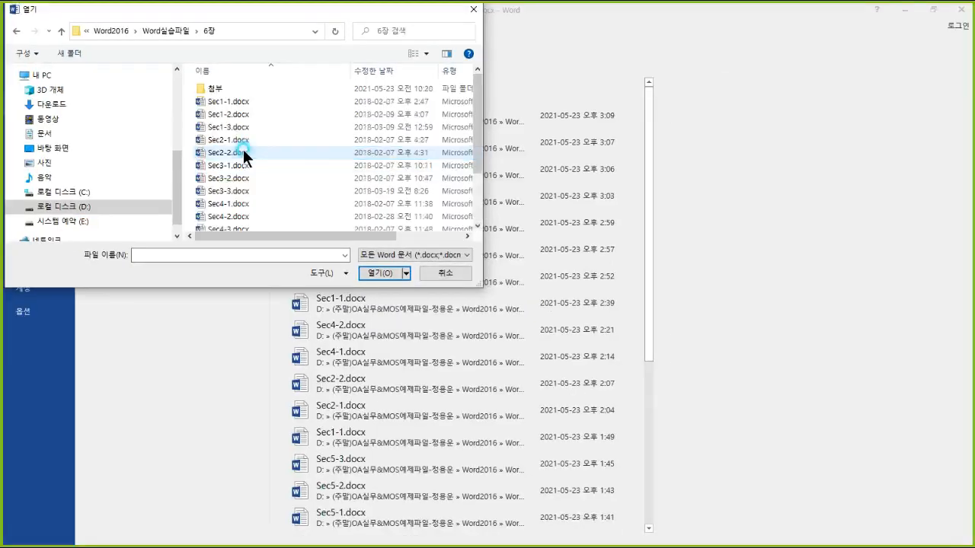
{"action": "left_click", "coordinate": [231, 102]}
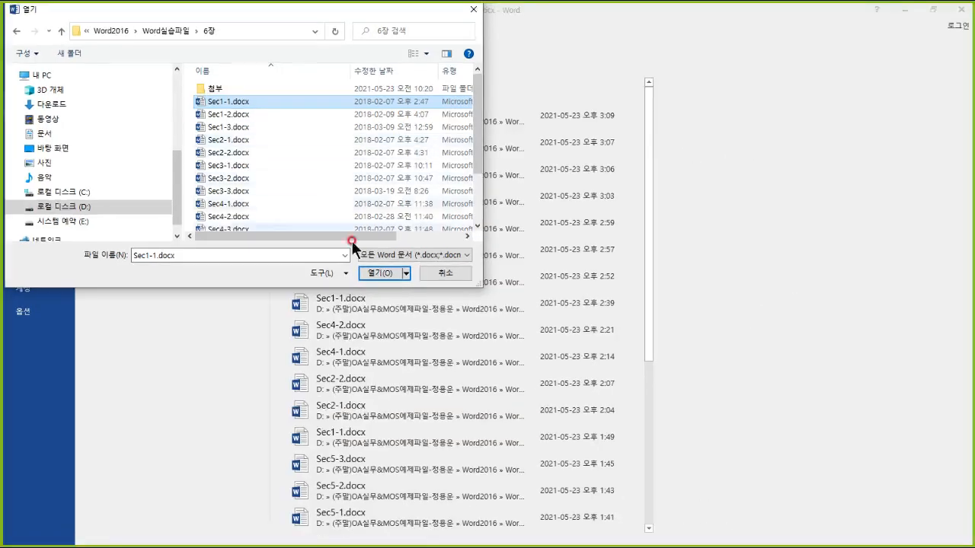
{"action": "left_click", "coordinate": [554, 439]}
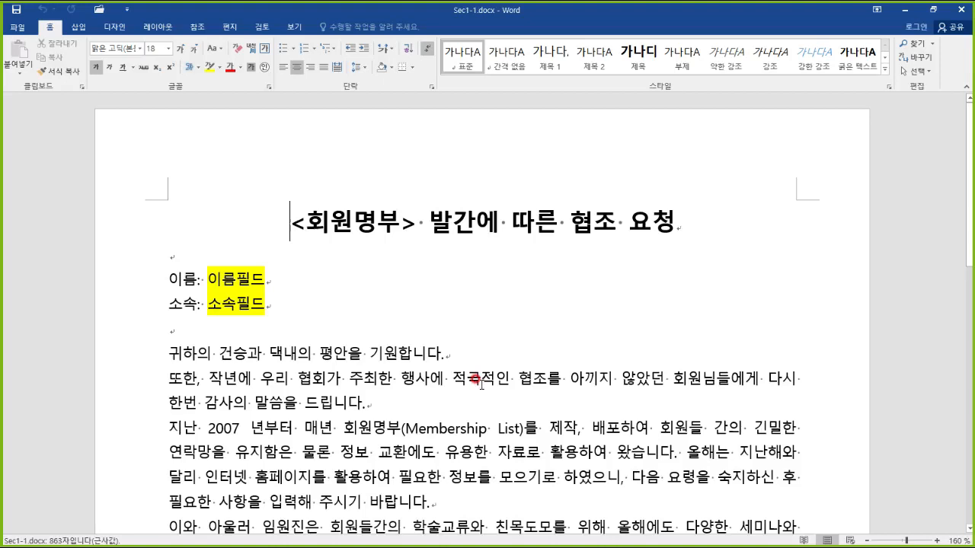
Place the cursor after the 이름필드 placeholder and bring up the mail merge commands
{"action": "left_click", "coordinate": [330, 303]}
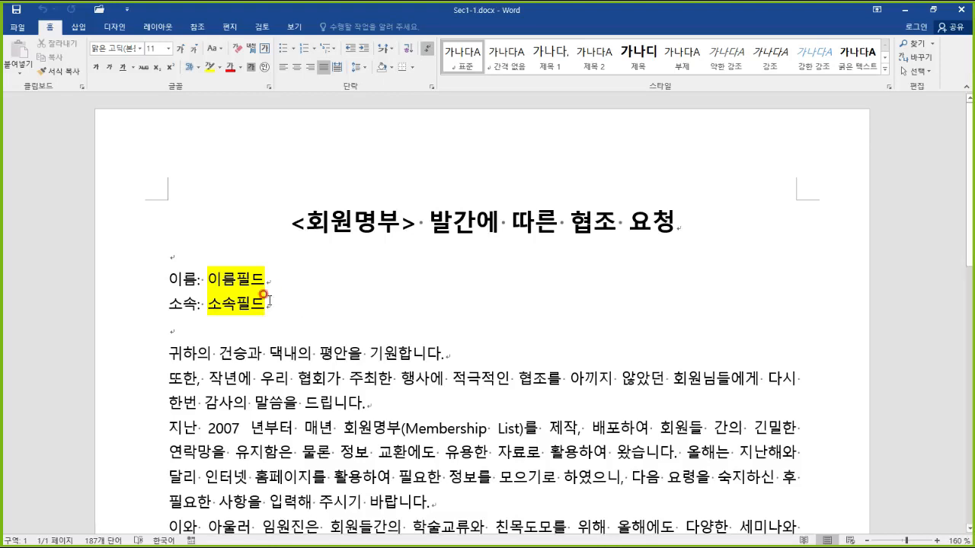
{"action": "key", "text": "alt+Tab"}
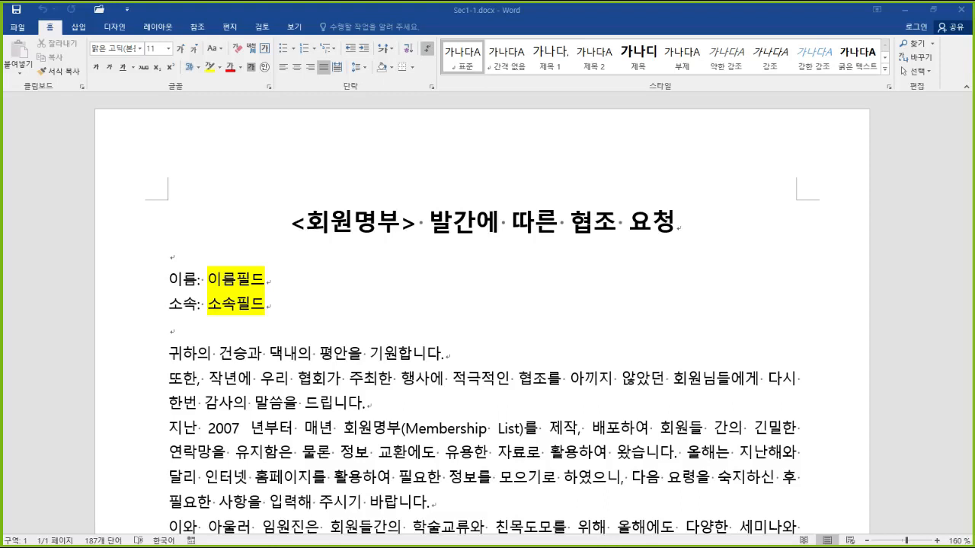
{"action": "left_click", "coordinate": [279, 276]}
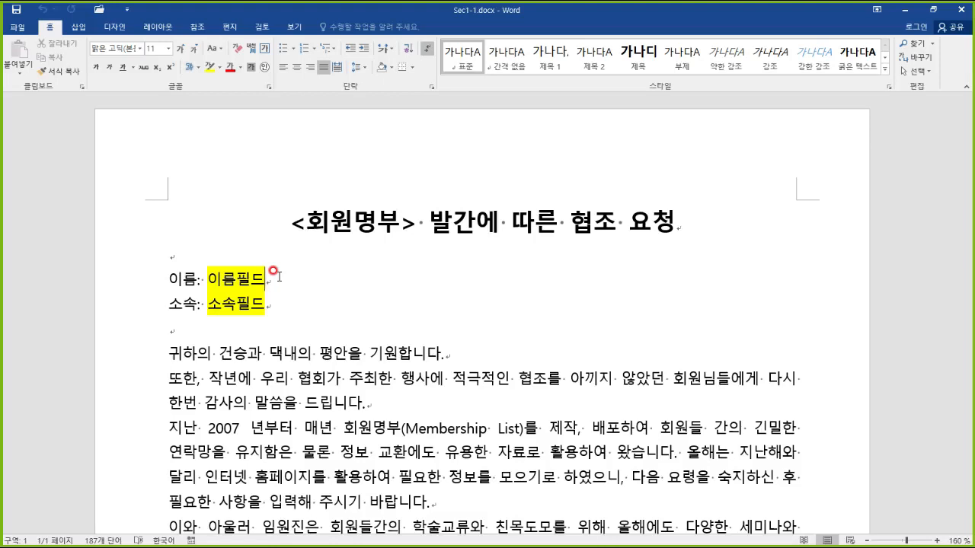
{"action": "left_click", "coordinate": [227, 27]}
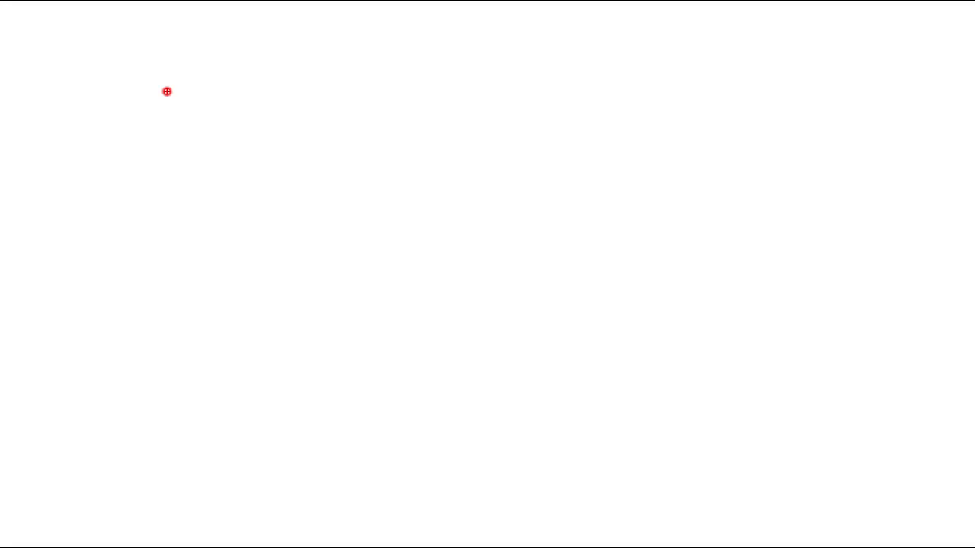
{"action": "mouse_move", "coordinate": [96, 49]}
{"action": "left_mouse_down"}
{"action": "mouse_move", "coordinate": [240, 66]}
{"action": "mouse_move", "coordinate": [256, 48]}
{"action": "mouse_move", "coordinate": [332, 42]}
{"action": "mouse_move", "coordinate": [414, 76]}
{"action": "mouse_move", "coordinate": [470, 59]}
{"action": "mouse_move", "coordinate": [528, 83]}
{"action": "left_mouse_up"}
{"action": "left_click_drag", "start_coordinate": [102, 102], "coordinate": [276, 102]}
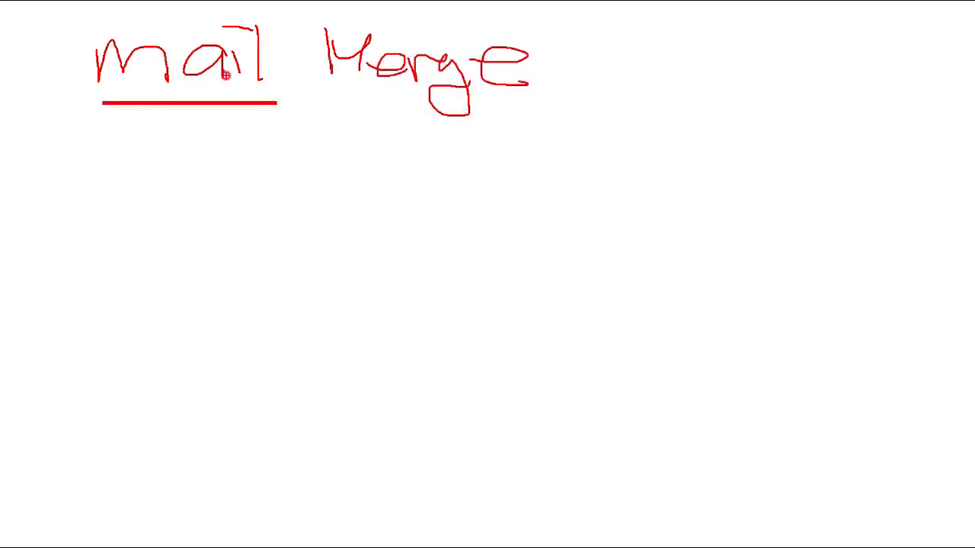
{"action": "left_click_drag", "start_coordinate": [335, 103], "coordinate": [502, 108]}
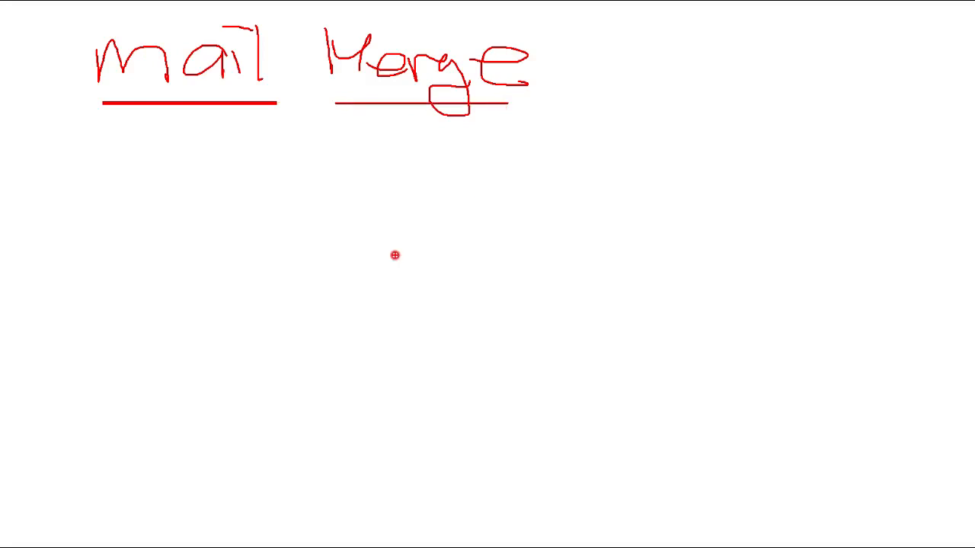
{"action": "left_click_drag", "start_coordinate": [142, 192], "coordinate": [437, 375]}
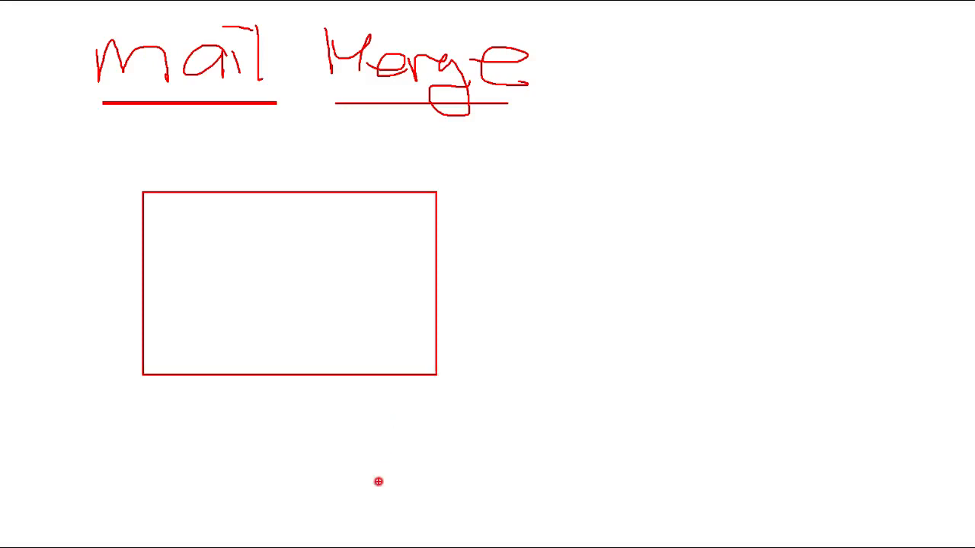
{"action": "mouse_move", "coordinate": [169, 193]}
{"action": "left_mouse_down"}
{"action": "mouse_move", "coordinate": [169, 213]}
{"action": "mouse_move", "coordinate": [201, 233]}
{"action": "mouse_move", "coordinate": [224, 218]}
{"action": "mouse_move", "coordinate": [229, 235]}
{"action": "left_mouse_up"}
{"action": "mouse_move", "coordinate": [228, 223]}
{"action": "left_mouse_down"}
{"action": "mouse_move", "coordinate": [238, 223]}
{"action": "mouse_move", "coordinate": [237, 238]}
{"action": "left_mouse_up"}
{"action": "left_click_drag", "start_coordinate": [291, 296], "coordinate": [290, 332]}
{"action": "mouse_move", "coordinate": [308, 312]}
{"action": "left_mouse_down"}
{"action": "mouse_move", "coordinate": [307, 323]}
{"action": "mouse_move", "coordinate": [303, 313]}
{"action": "left_mouse_up"}
{"action": "mouse_move", "coordinate": [323, 308]}
{"action": "left_mouse_down"}
{"action": "mouse_move", "coordinate": [326, 331]}
{"action": "mouse_move", "coordinate": [338, 338]}
{"action": "mouse_move", "coordinate": [350, 329]}
{"action": "mouse_move", "coordinate": [366, 355]}
{"action": "mouse_move", "coordinate": [391, 349]}
{"action": "left_mouse_up"}
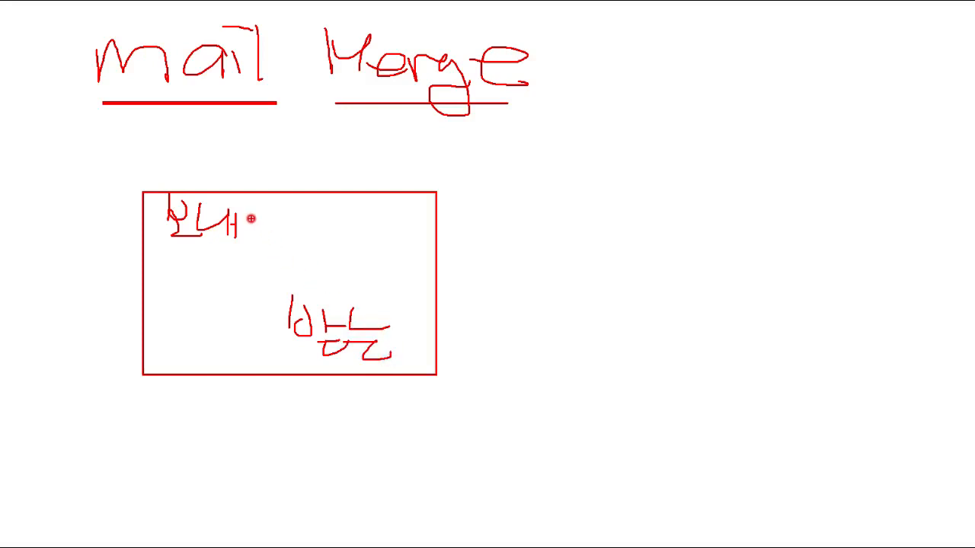
{"action": "mouse_move", "coordinate": [249, 209]}
{"action": "left_mouse_down"}
{"action": "mouse_move", "coordinate": [291, 209]}
{"action": "mouse_move", "coordinate": [292, 226]}
{"action": "left_mouse_up"}
{"action": "left_click_drag", "start_coordinate": [256, 240], "coordinate": [282, 241]}
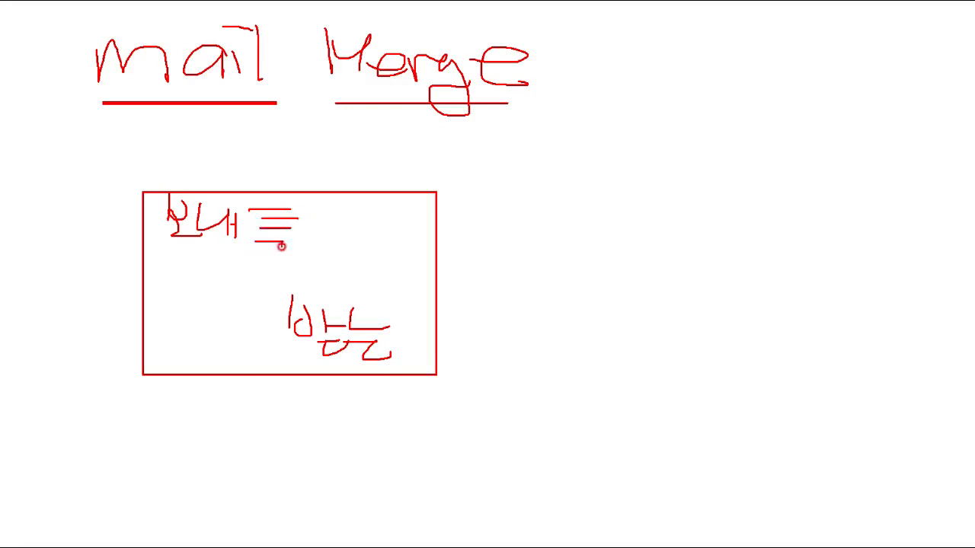
{"action": "left_click_drag", "start_coordinate": [308, 373], "coordinate": [308, 407]}
{"action": "left_click_drag", "start_coordinate": [319, 381], "coordinate": [380, 402]}
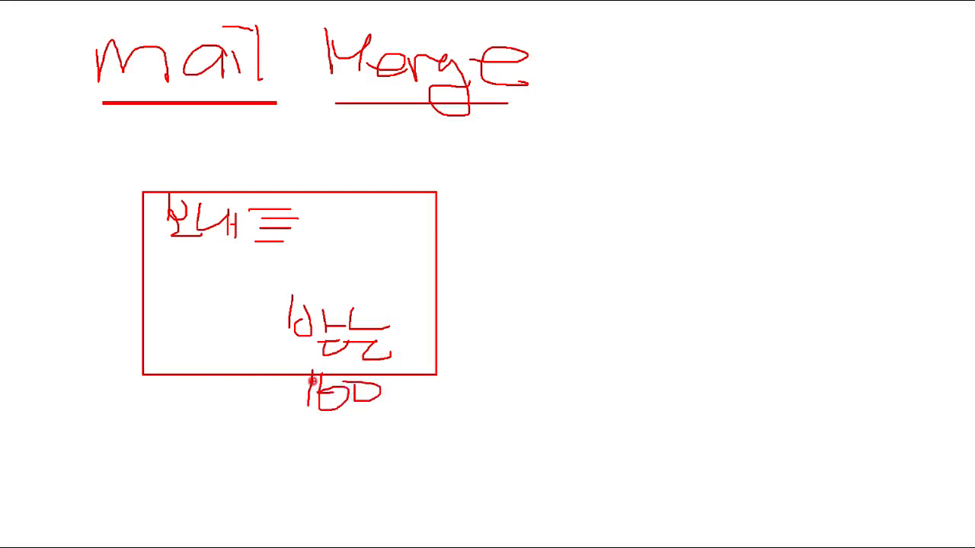
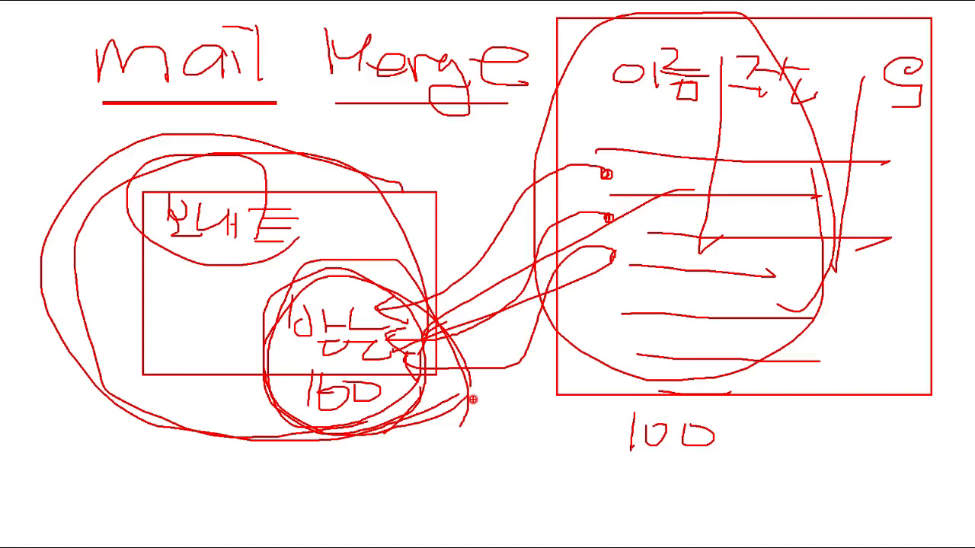
{"action": "key", "text": "Escape"}
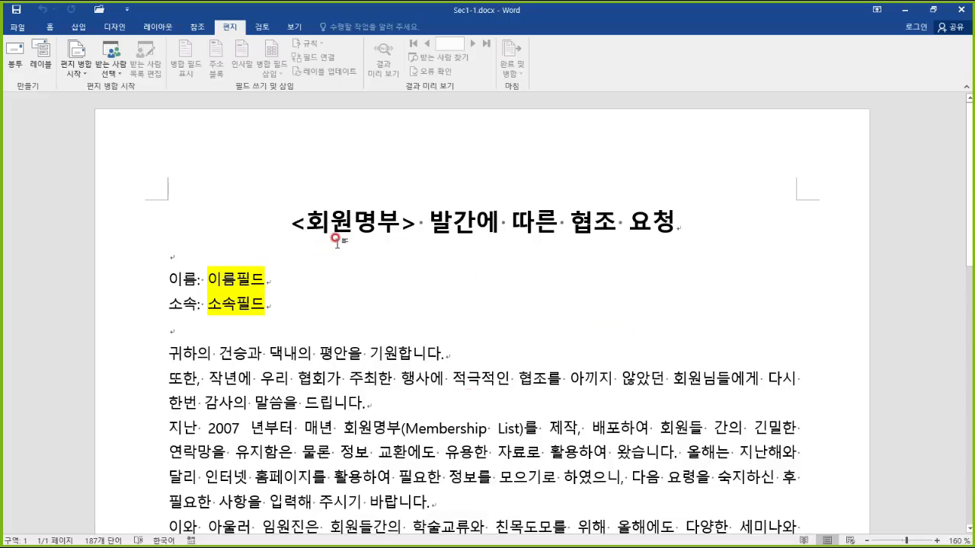
Review the letter from the highlighted 이름필드 and 소속필드 placeholders down to the example table and the 기타 section
{"action": "mouse_move", "coordinate": [284, 193]}
{"action": "left_mouse_down"}
{"action": "mouse_move", "coordinate": [756, 537]}
{"action": "mouse_move", "coordinate": [271, 247]}
{"action": "left_mouse_up"}
{"action": "key", "text": "Escape"}
{"action": "left_click_drag", "start_coordinate": [221, 289], "coordinate": [256, 287]}
{"action": "left_click_drag", "start_coordinate": [219, 313], "coordinate": [262, 307]}
{"action": "scroll", "coordinate": [403, 464], "scroll_direction": "down", "scroll_amount": 10}
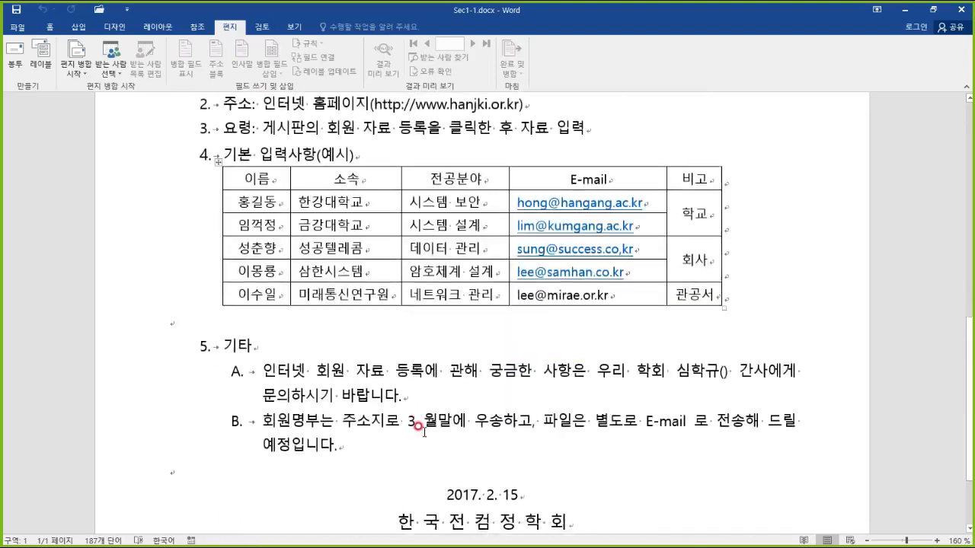
{"action": "scroll", "coordinate": [420, 427], "scroll_direction": "up", "scroll_amount": 10}
{"action": "mouse_move", "coordinate": [401, 287]}
{"action": "left_mouse_down"}
{"action": "mouse_move", "coordinate": [449, 243]}
{"action": "mouse_move", "coordinate": [502, 329]}
{"action": "left_mouse_up"}
{"action": "mouse_move", "coordinate": [509, 239]}
{"action": "left_mouse_down"}
{"action": "mouse_move", "coordinate": [579, 327]}
{"action": "mouse_move", "coordinate": [482, 247]}
{"action": "left_mouse_up"}
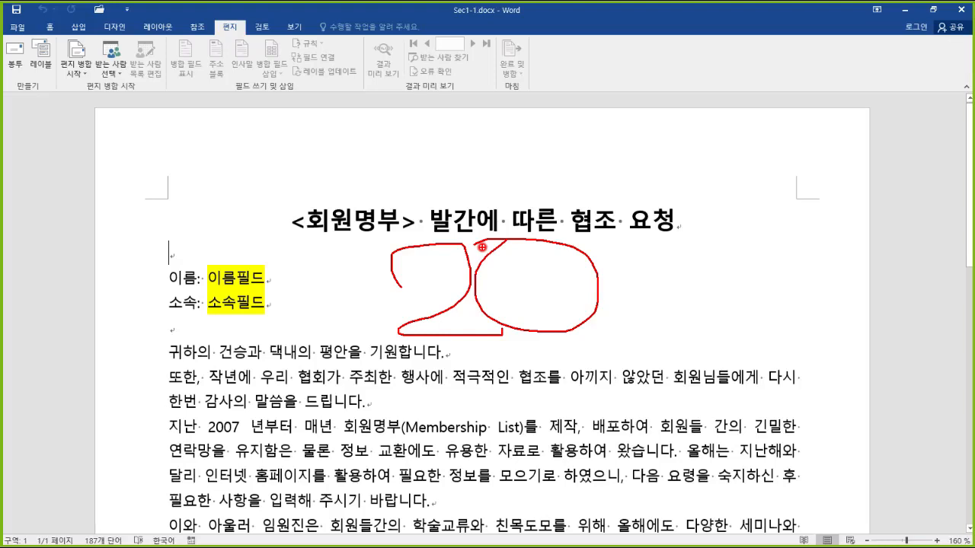
{"action": "key", "text": "Escape"}
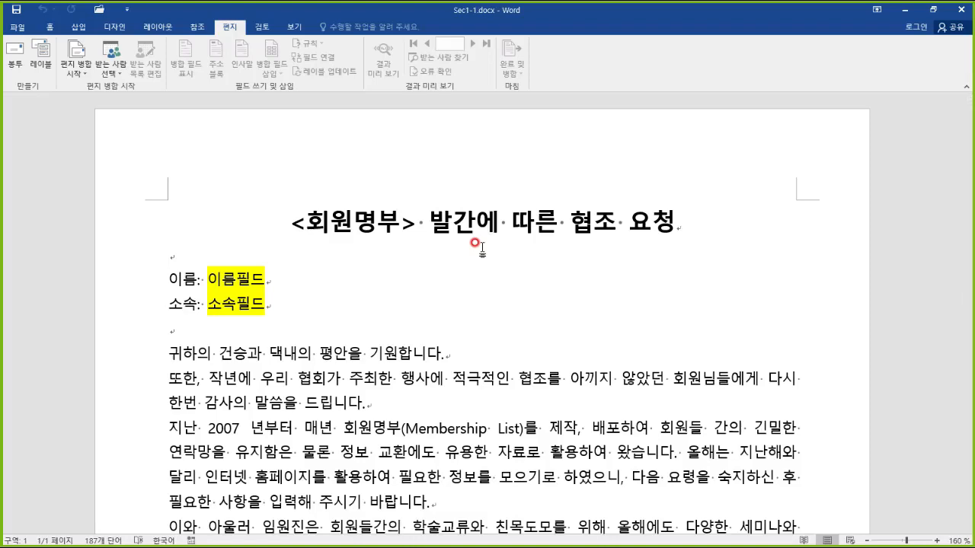
{"action": "scroll", "coordinate": [472, 250], "scroll_direction": "down", "scroll_amount": 4, "text": "ctrl"}
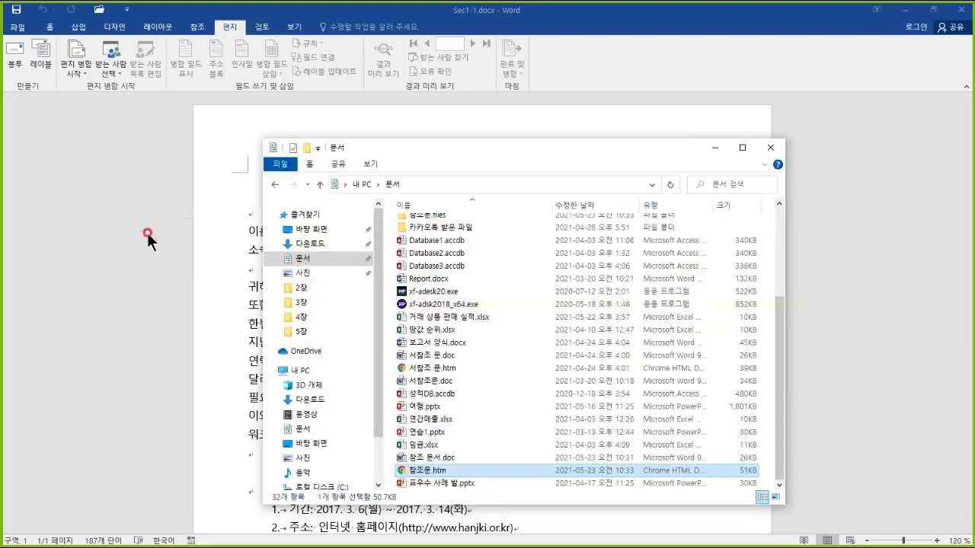
Browse drive D: to the 첨부 folder inside the 6장 folder of Word실습파일
{"action": "left_click", "coordinate": [437, 266]}
{"action": "left_click", "coordinate": [304, 261]}
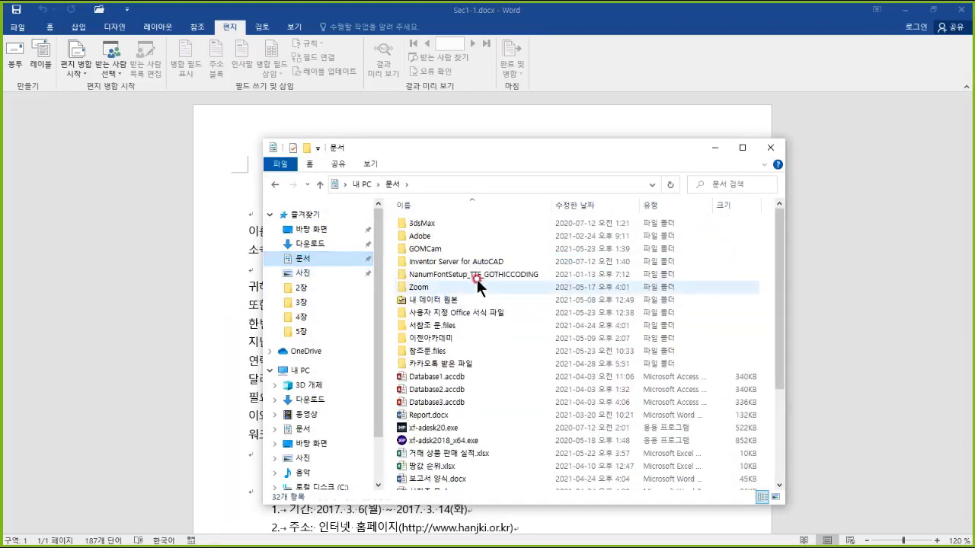
{"action": "left_click", "coordinate": [462, 311]}
{"action": "left_click", "coordinate": [450, 355]}
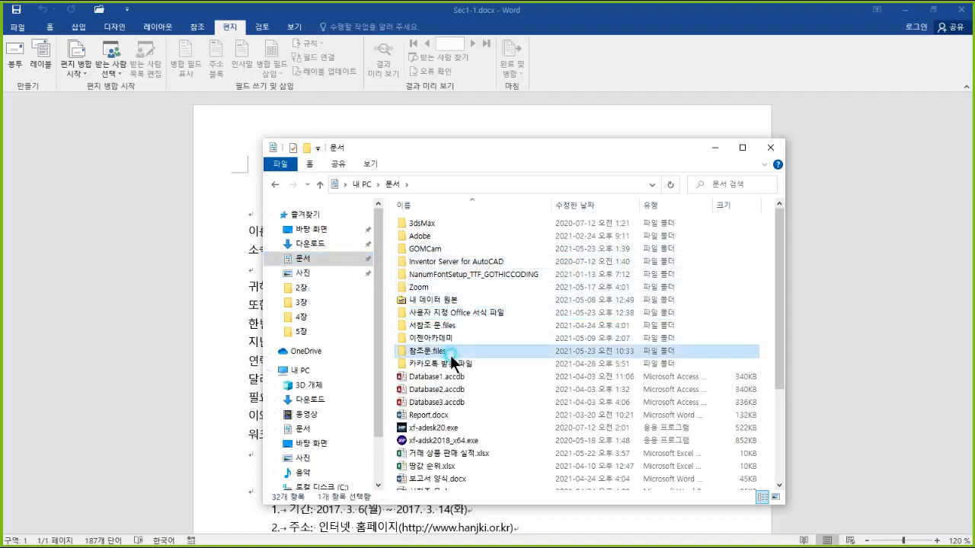
{"action": "scroll", "coordinate": [335, 335], "scroll_direction": "down", "scroll_amount": 2}
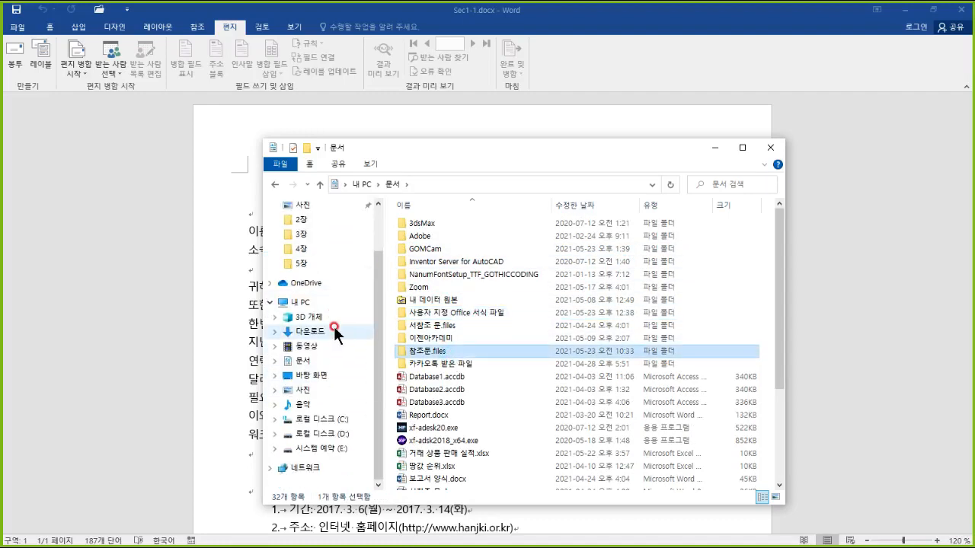
{"action": "left_click", "coordinate": [340, 433]}
{"action": "double_click", "coordinate": [479, 223]}
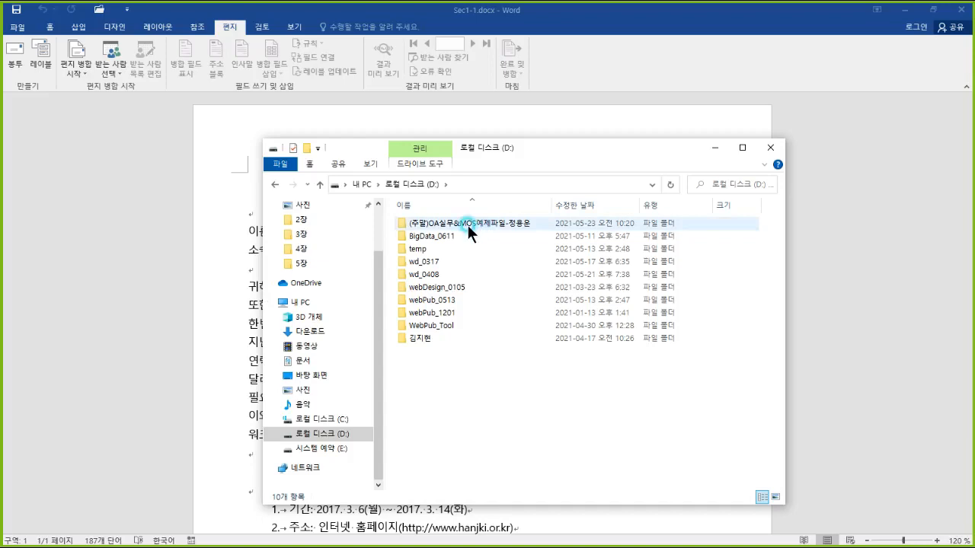
{"action": "left_click", "coordinate": [431, 263]}
{"action": "double_click", "coordinate": [432, 265]}
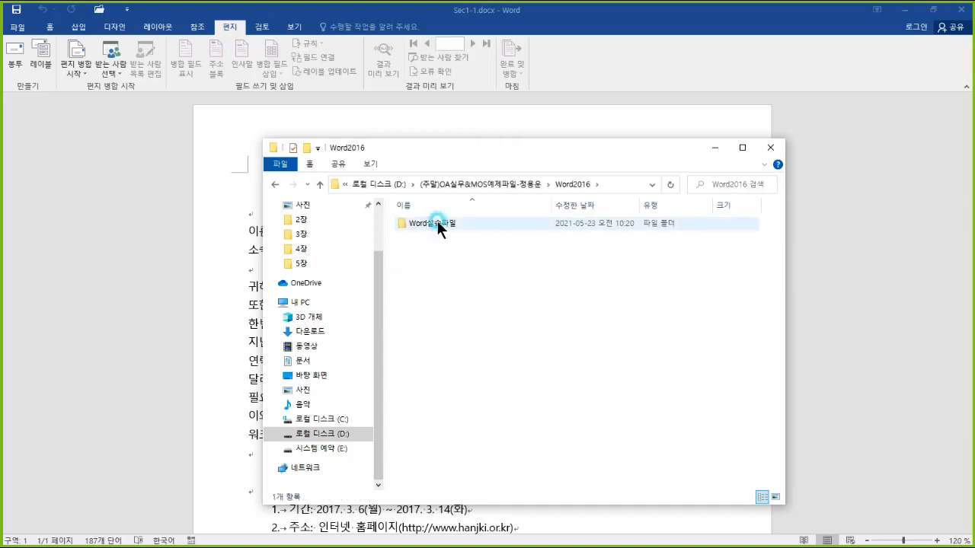
{"action": "double_click", "coordinate": [437, 221]}
{"action": "double_click", "coordinate": [412, 293]}
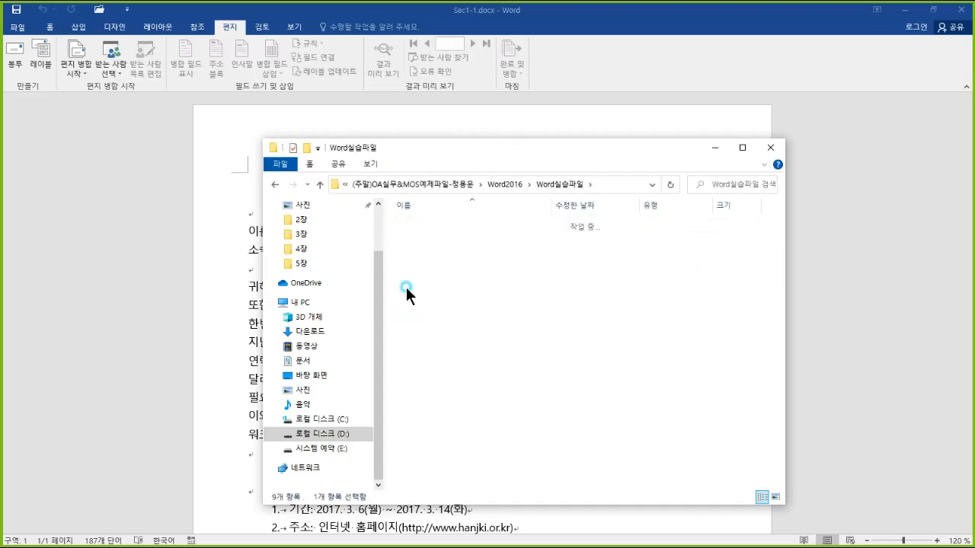
{"action": "double_click", "coordinate": [411, 223]}
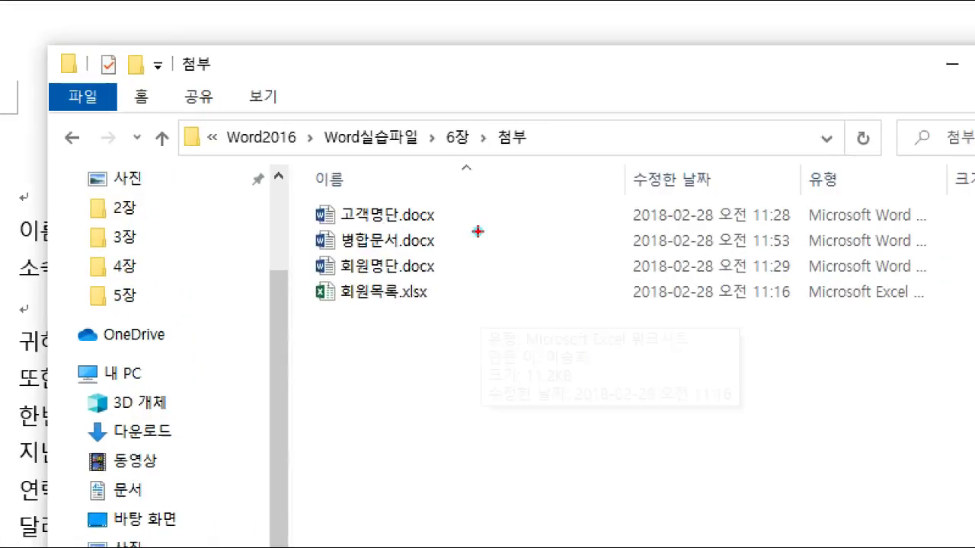
Open the 회원목록.xlsx workbook from the 첨부 folder and maximize its window
{"action": "left_click_drag", "start_coordinate": [384, 252], "coordinate": [475, 277]}
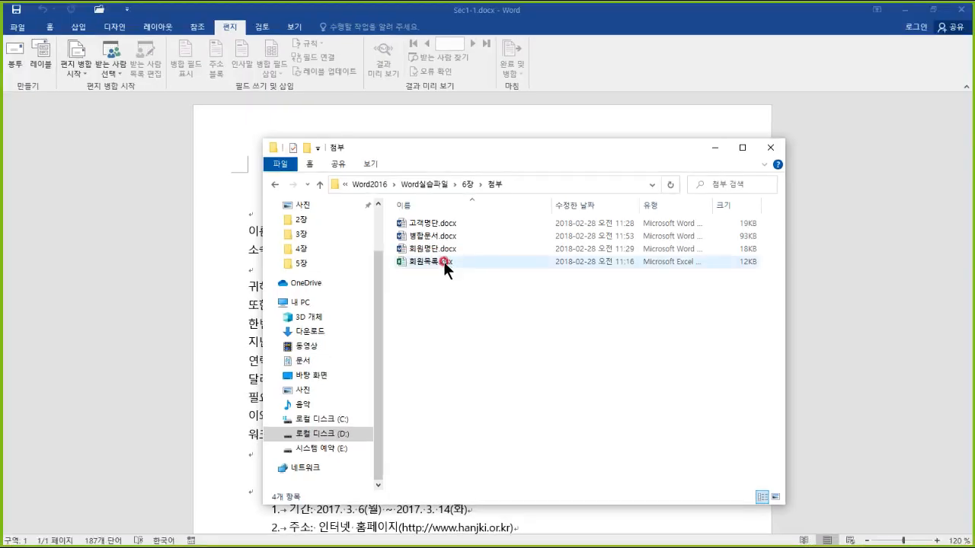
{"action": "double_click", "coordinate": [396, 292]}
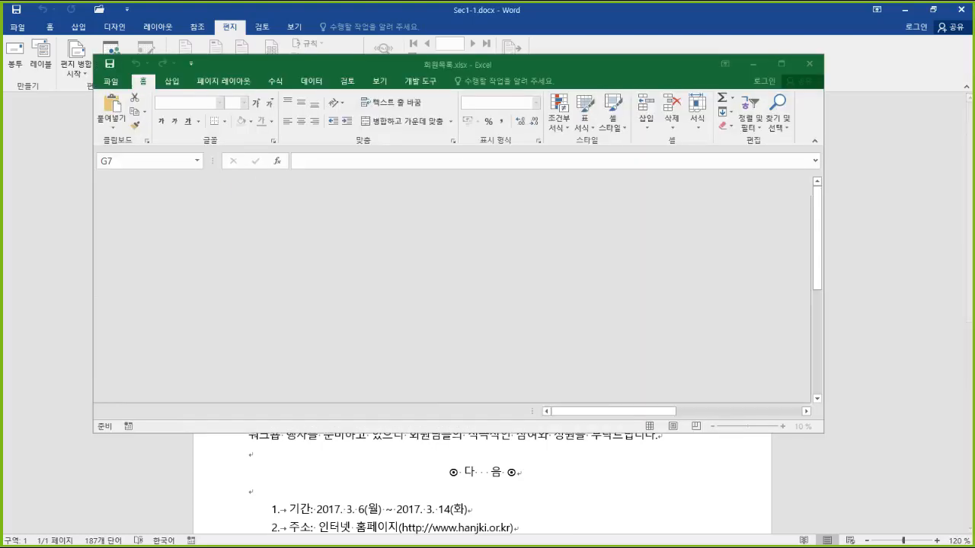
{"action": "double_click", "coordinate": [568, 63]}
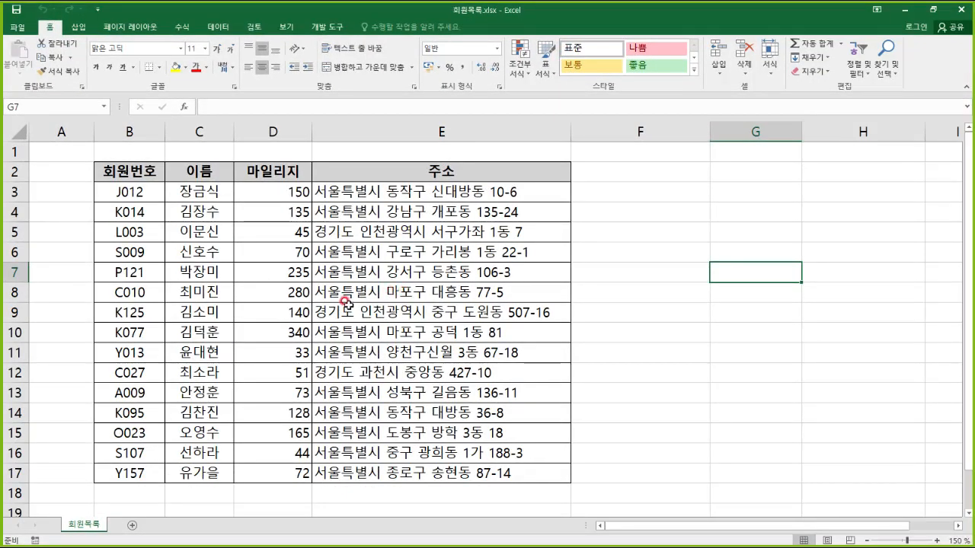
Examine the member list in 회원목록.xlsx, going down the 회원번호 column and across the first records to 주소
{"action": "left_click_drag", "start_coordinate": [144, 193], "coordinate": [134, 468]}
{"action": "right_click", "coordinate": [133, 468]}
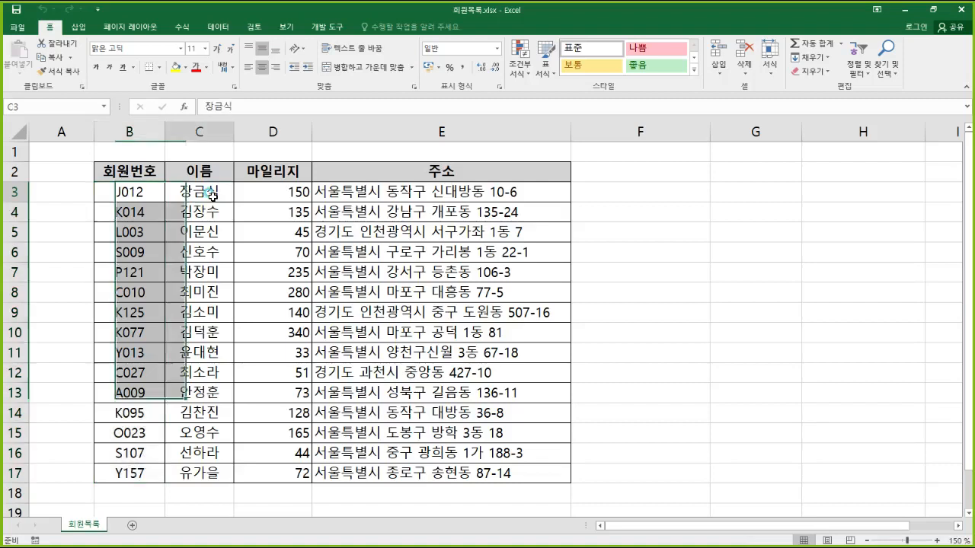
{"action": "left_click", "coordinate": [175, 220]}
{"action": "key", "text": "ctrl+2"}
{"action": "left_click_drag", "start_coordinate": [169, 205], "coordinate": [534, 204]}
{"action": "mouse_move", "coordinate": [176, 226]}
{"action": "left_mouse_down"}
{"action": "mouse_move", "coordinate": [520, 223]}
{"action": "mouse_move", "coordinate": [488, 222]}
{"action": "left_mouse_up"}
{"action": "key", "text": "Escape"}
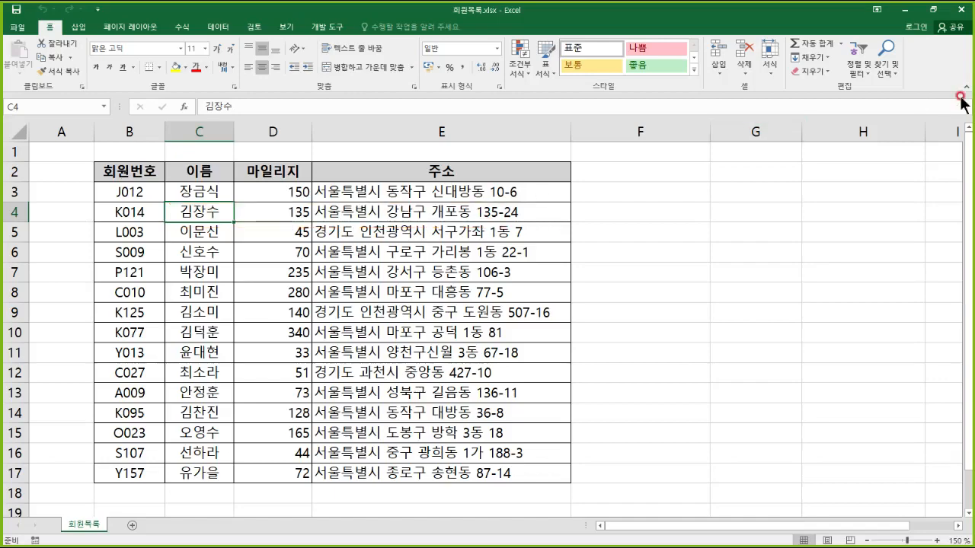
Compare the 이름 column of 회원목록.xlsx with the 이름필드 placeholder in the Sec1-1.docx letter
{"action": "left_click", "coordinate": [906, 10]}
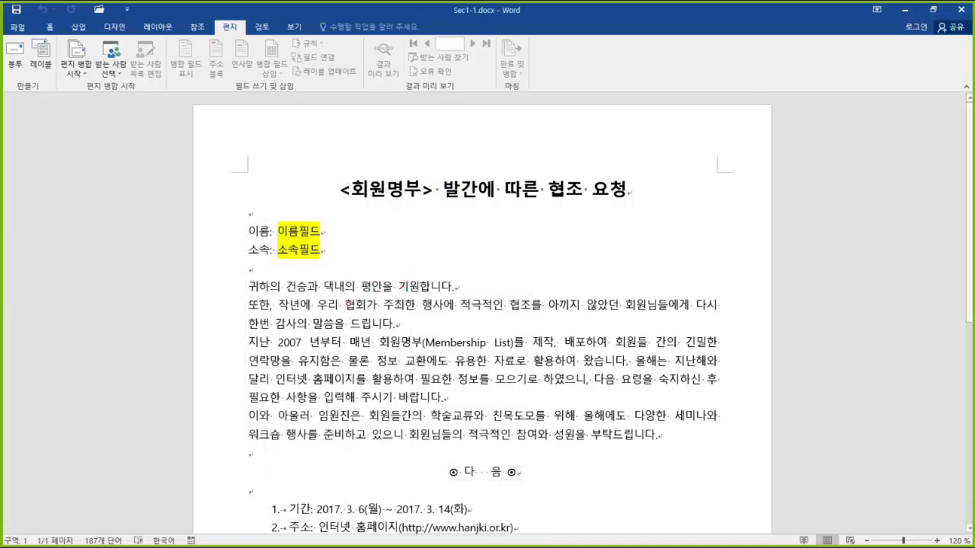
{"action": "key", "text": "alt+Tab"}
{"action": "left_click_drag", "start_coordinate": [226, 184], "coordinate": [230, 211]}
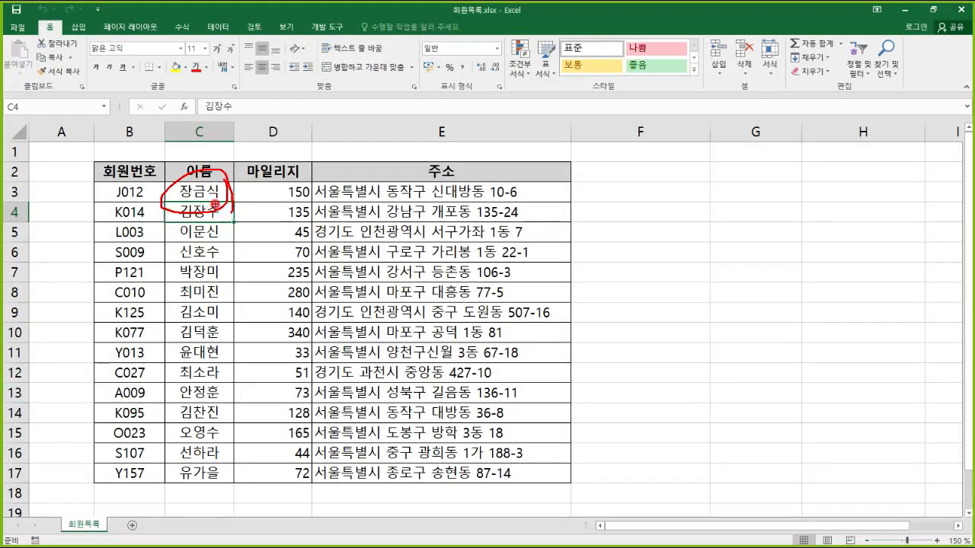
{"action": "key", "text": "Escape"}
{"action": "mouse_move", "coordinate": [213, 197]}
{"action": "left_mouse_down"}
{"action": "mouse_move", "coordinate": [228, 183]}
{"action": "mouse_move", "coordinate": [178, 212]}
{"action": "mouse_move", "coordinate": [214, 478]}
{"action": "left_mouse_up"}
{"action": "left_click_drag", "start_coordinate": [202, 431], "coordinate": [263, 425]}
{"action": "key", "text": "Escape"}
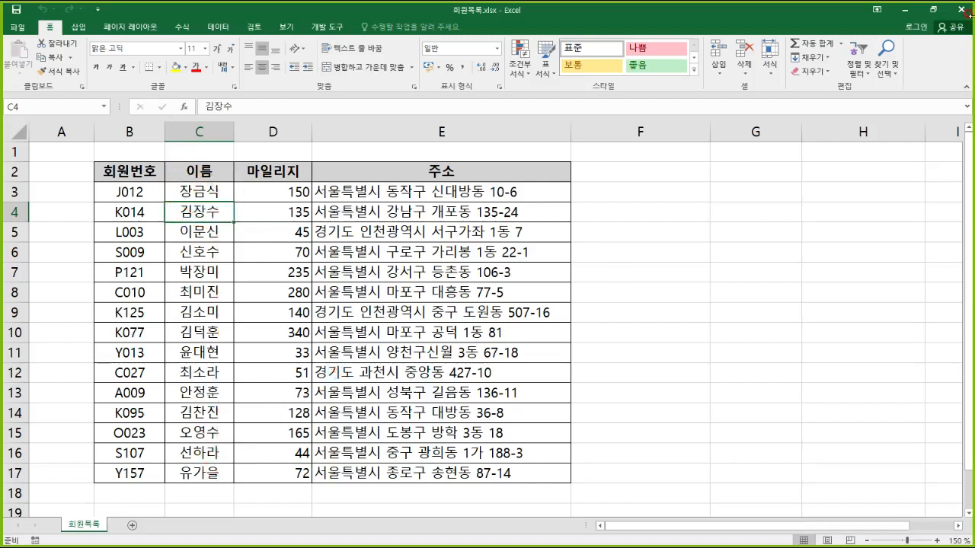
{"action": "left_click", "coordinate": [904, 10]}
{"action": "mouse_move", "coordinate": [335, 232]}
{"action": "left_mouse_down"}
{"action": "mouse_move", "coordinate": [278, 220]}
{"action": "mouse_move", "coordinate": [332, 238]}
{"action": "mouse_move", "coordinate": [326, 246]}
{"action": "left_mouse_up"}
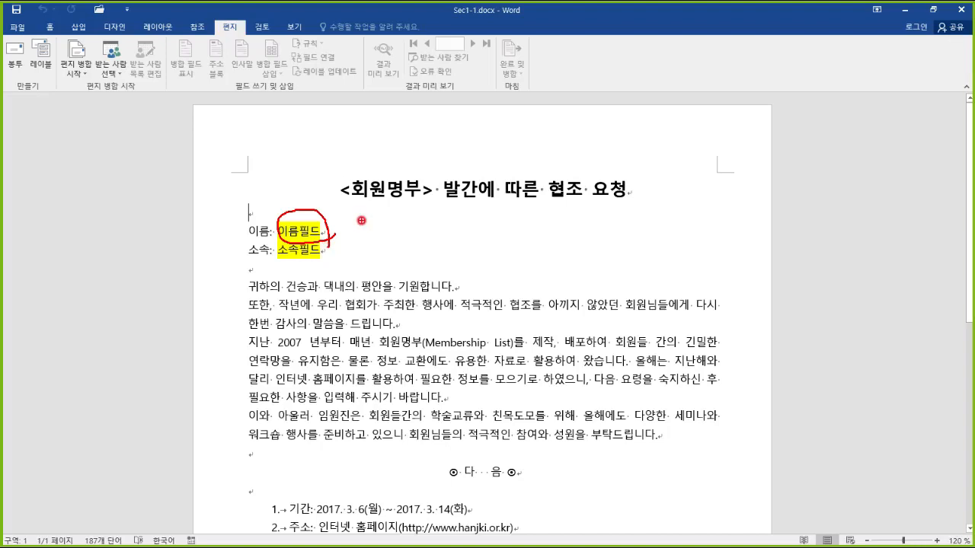
{"action": "key", "text": "Escape"}
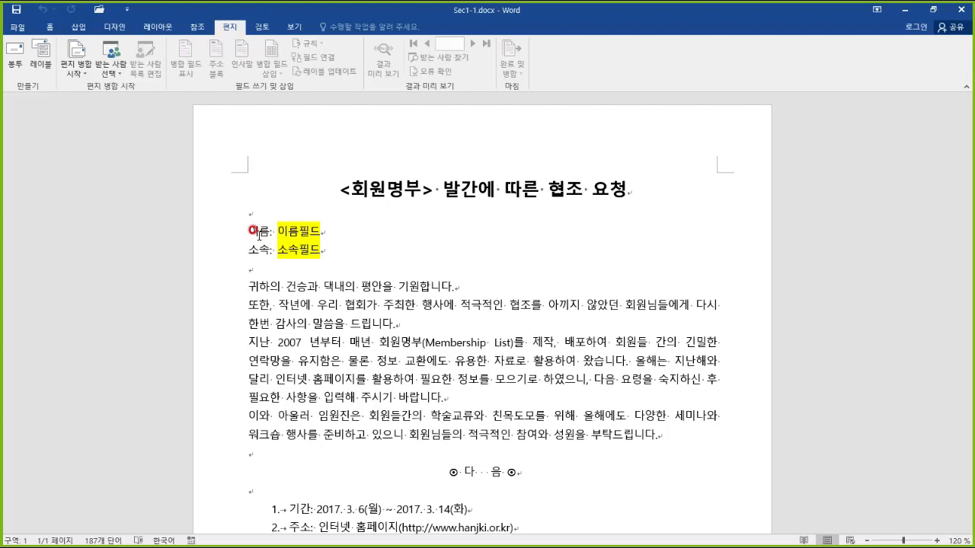
Try replacing the 이름 label in front of the name placeholder with 성며, and change it back to 이름
{"action": "left_click", "coordinate": [259, 232]}
{"action": "left_click", "coordinate": [304, 234]}
{"action": "key", "text": "shift+Right"}
{"action": "key", "text": "shift+Right"}
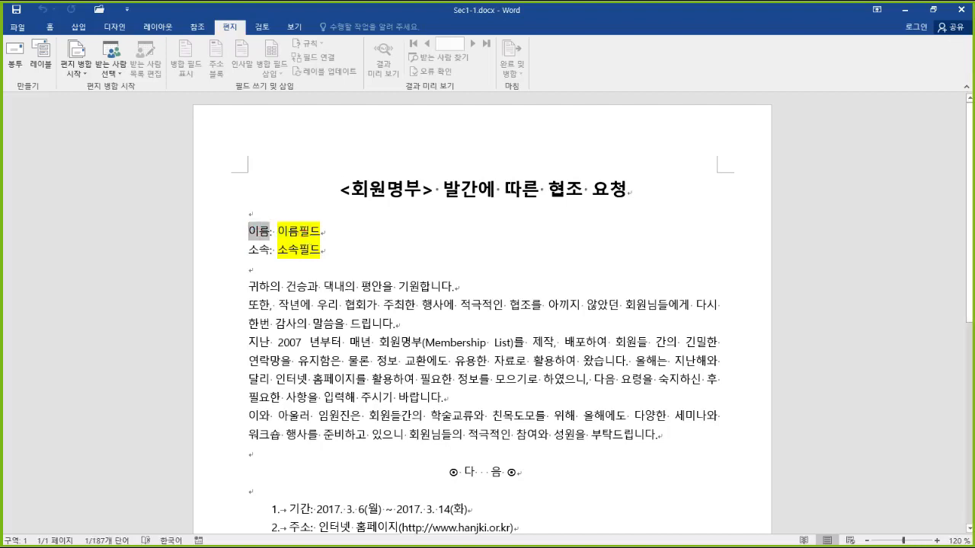
{"action": "type", "text": "성며"}
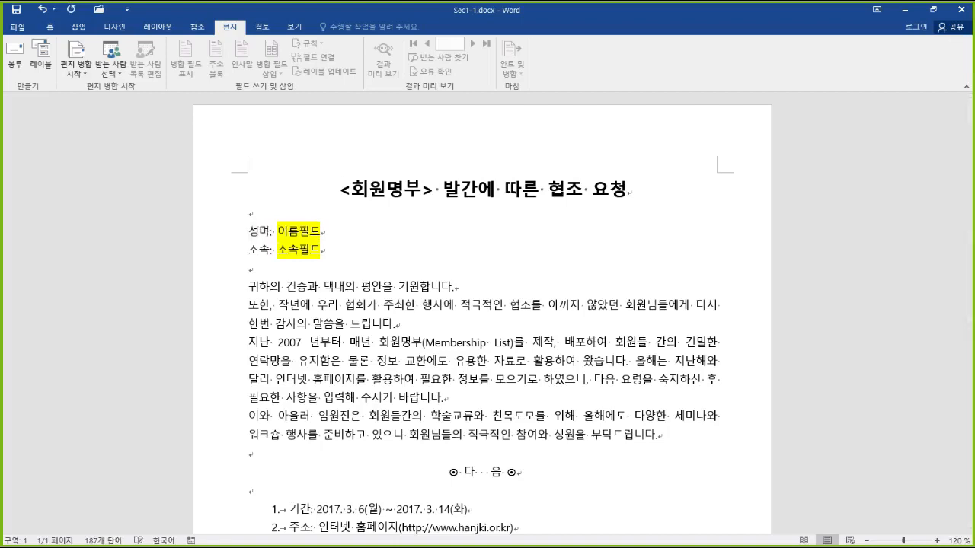
{"action": "key", "text": "BackSpace"}
{"action": "key", "text": "BackSpace"}
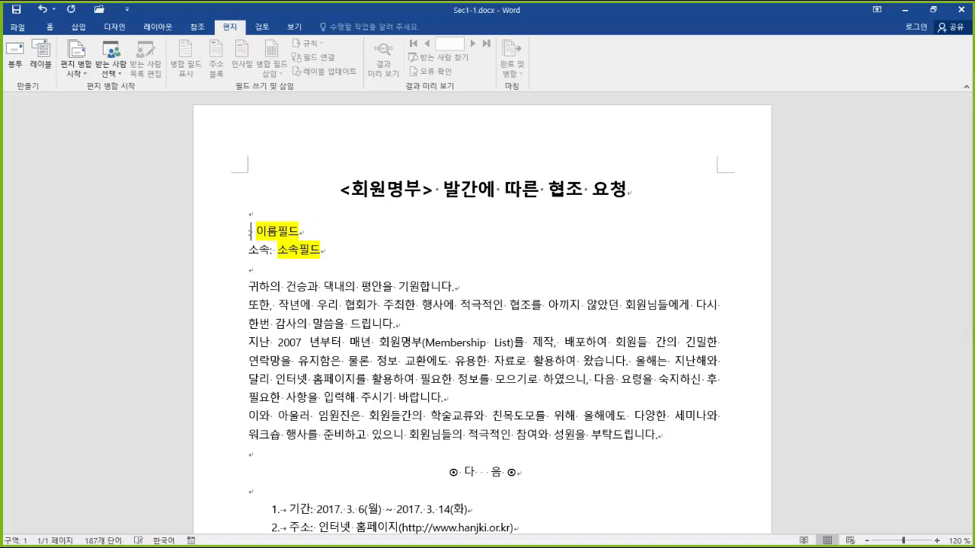
{"action": "type", "text": "이름"}
Place the cursor after the 이름필드 placeholder and start the step-by-step mail merge wizard (단계별 편지 병합 마법사)
{"action": "left_click", "coordinate": [343, 232]}
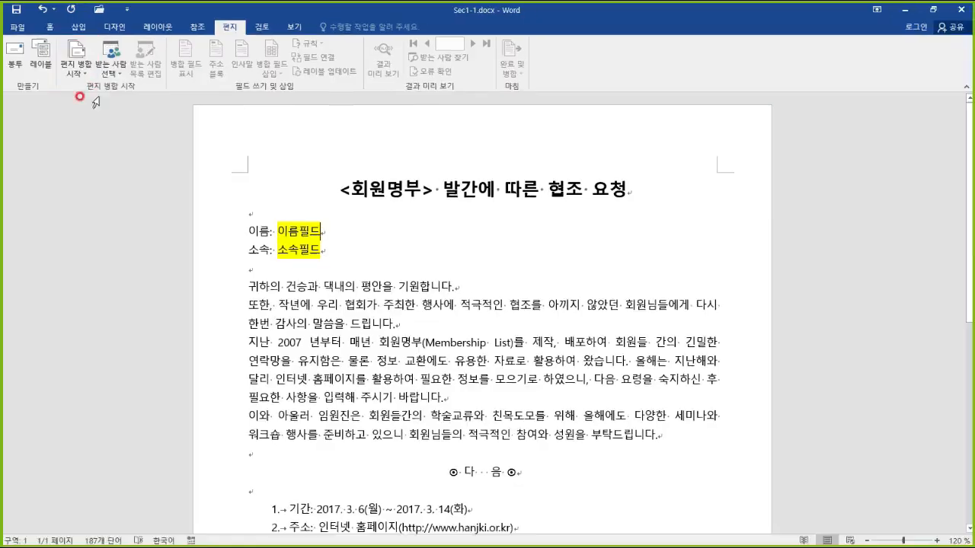
{"action": "left_click", "coordinate": [83, 74]}
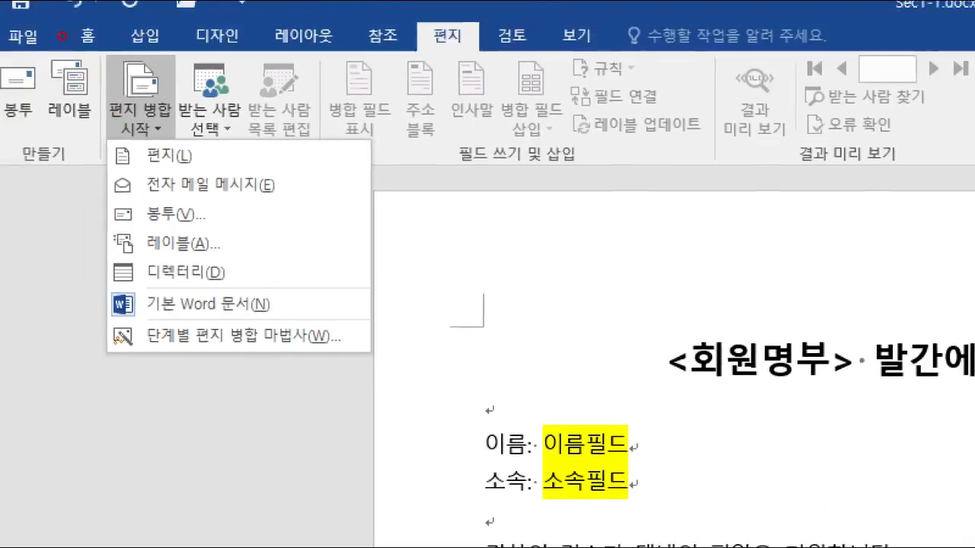
{"action": "mouse_move", "coordinate": [112, 332]}
{"action": "left_mouse_down"}
{"action": "mouse_move", "coordinate": [323, 378]}
{"action": "mouse_move", "coordinate": [375, 374]}
{"action": "left_mouse_up"}
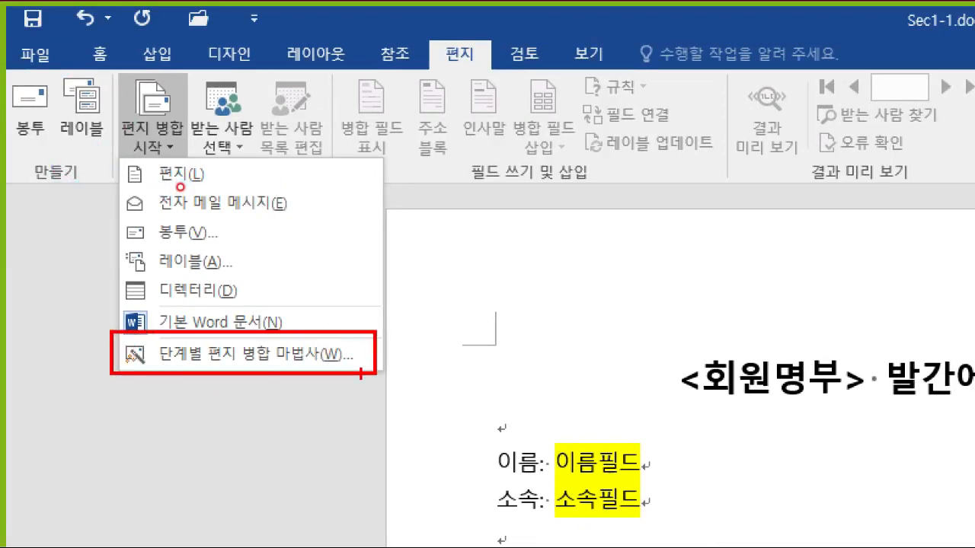
{"action": "key", "text": "Escape"}
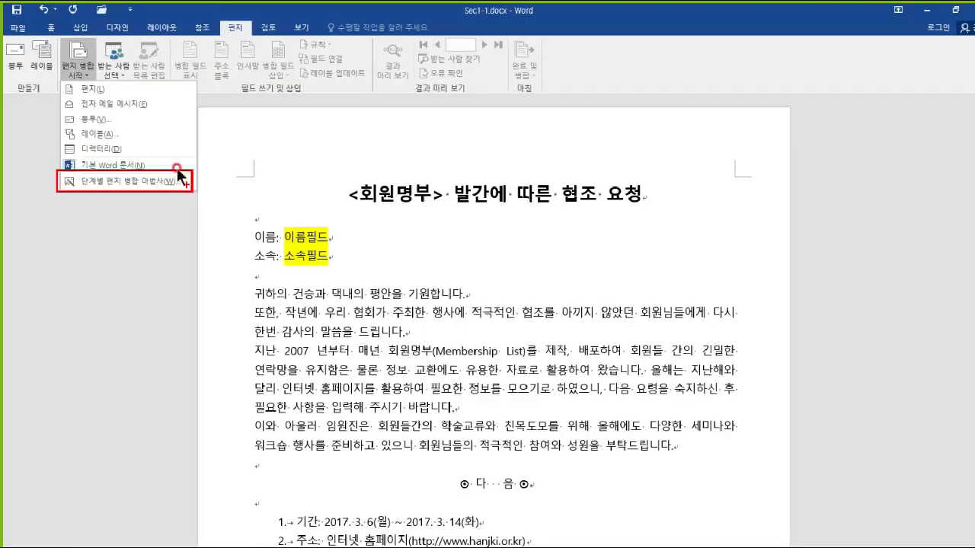
{"action": "left_click", "coordinate": [168, 141]}
{"action": "left_click", "coordinate": [128, 181]}
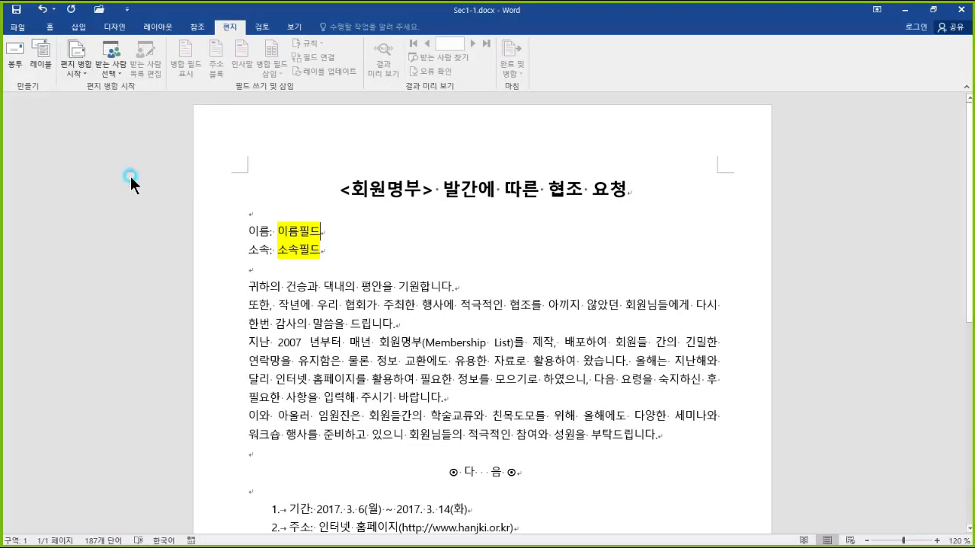
Accept 편지 as the document type and 현재 문서 사용 as the starting document, advancing to recipient selection
{"action": "left_click_drag", "start_coordinate": [854, 199], "coordinate": [775, 203]}
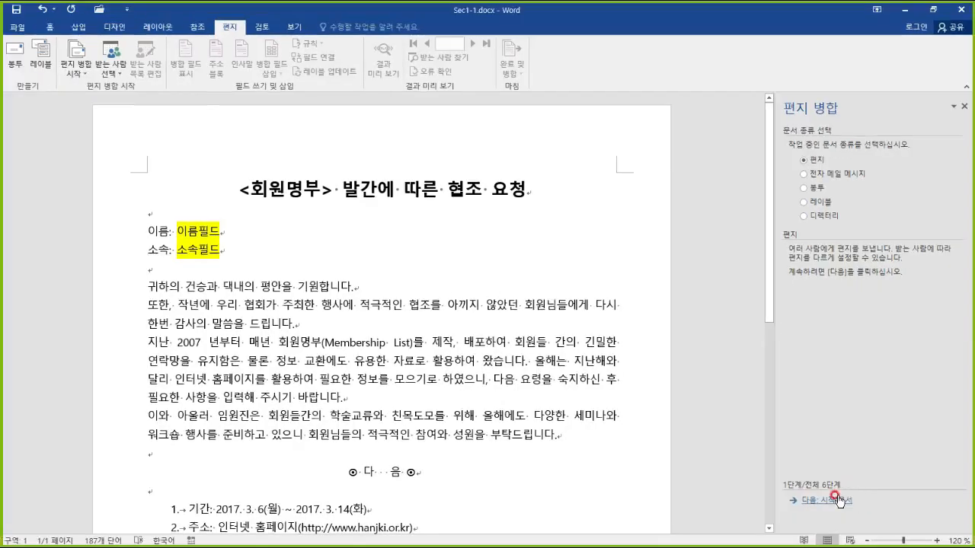
{"action": "left_click", "coordinate": [847, 452]}
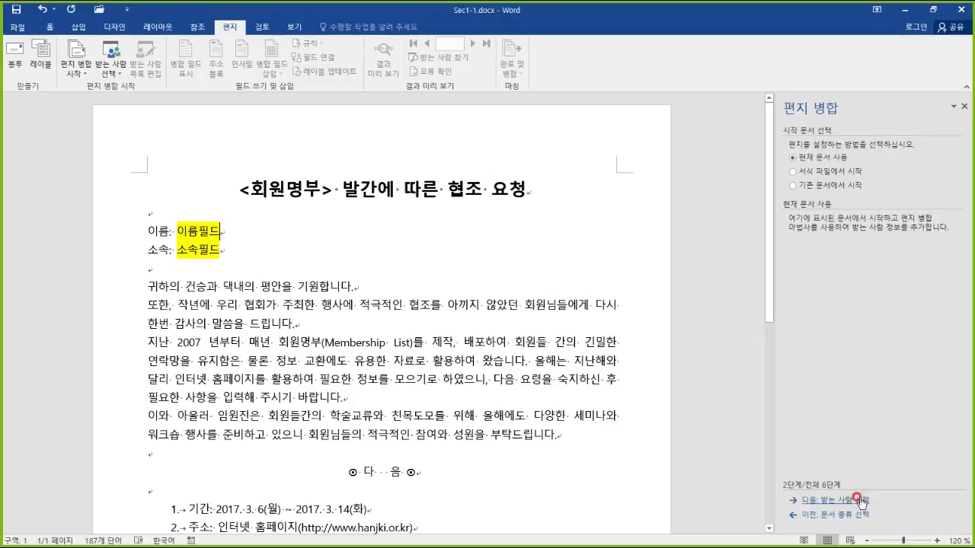
{"action": "left_click", "coordinate": [859, 501]}
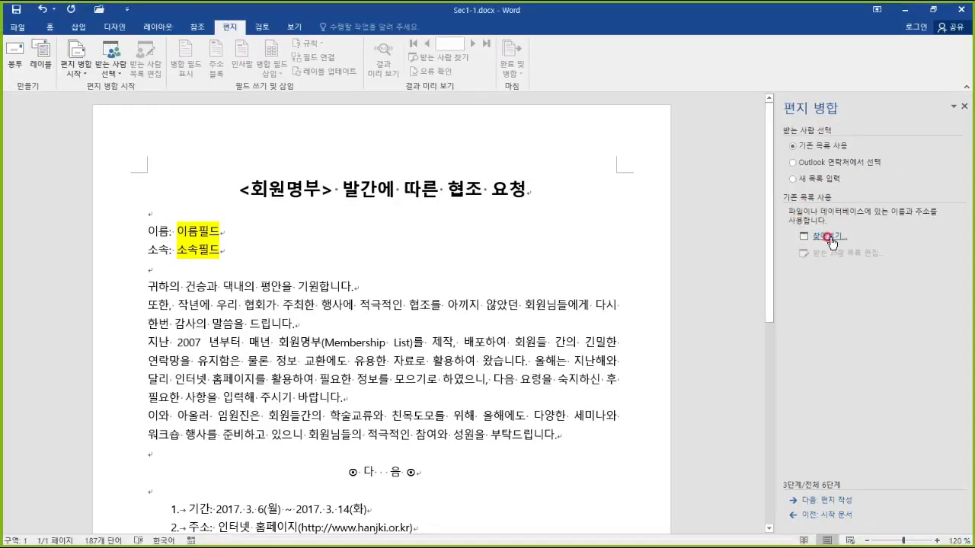
Look for an existing recipient list in the 6장 > 첨부 folder of Word실습파일 on drive D:
{"action": "left_click", "coordinate": [692, 315]}
{"action": "left_click", "coordinate": [211, 249]}
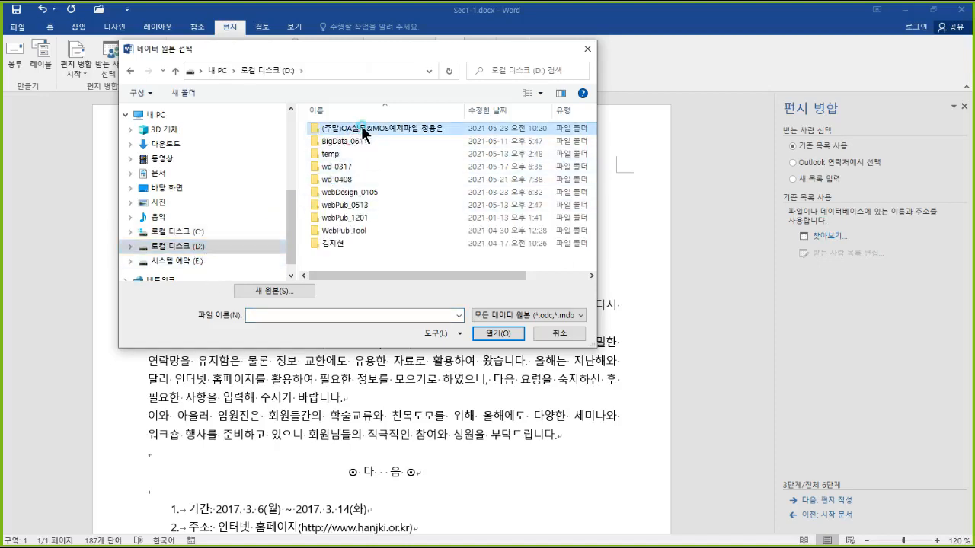
{"action": "double_click", "coordinate": [339, 129]}
{"action": "double_click", "coordinate": [341, 166]}
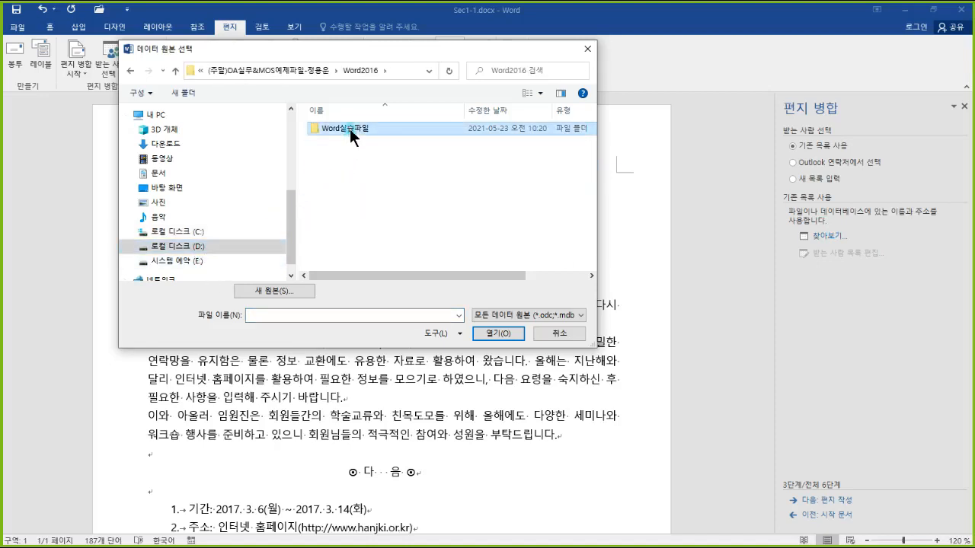
{"action": "double_click", "coordinate": [350, 129]}
{"action": "double_click", "coordinate": [331, 192]}
{"action": "double_click", "coordinate": [326, 128]}
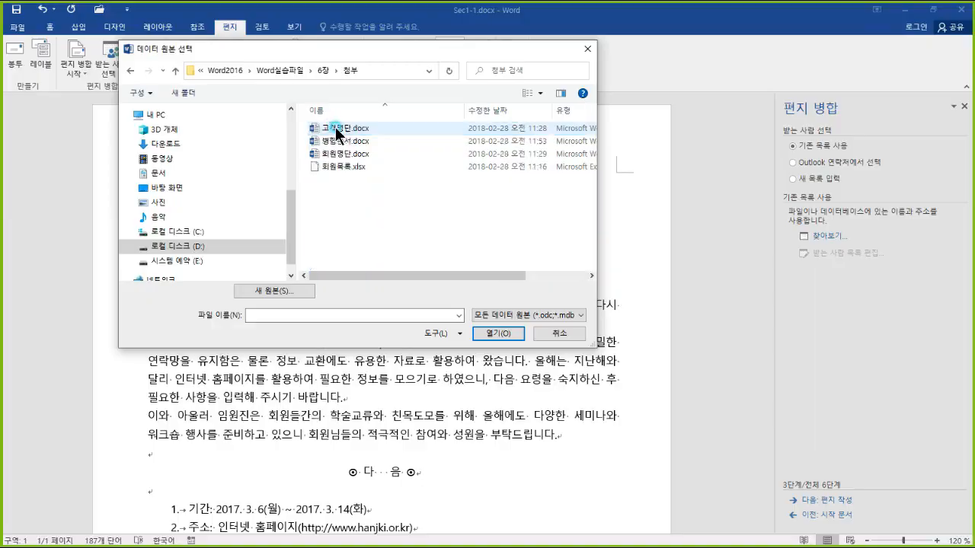
Open 회원목록.xlsx from the 첨부 folder as the existing recipient list, using the 회원목록$ table with column headings in its first row
{"action": "left_click_drag", "start_coordinate": [283, 221], "coordinate": [417, 264]}
{"action": "mouse_move", "coordinate": [294, 42]}
{"action": "left_mouse_down"}
{"action": "mouse_move", "coordinate": [314, 59]}
{"action": "mouse_move", "coordinate": [412, 71]}
{"action": "mouse_move", "coordinate": [401, 71]}
{"action": "left_mouse_up"}
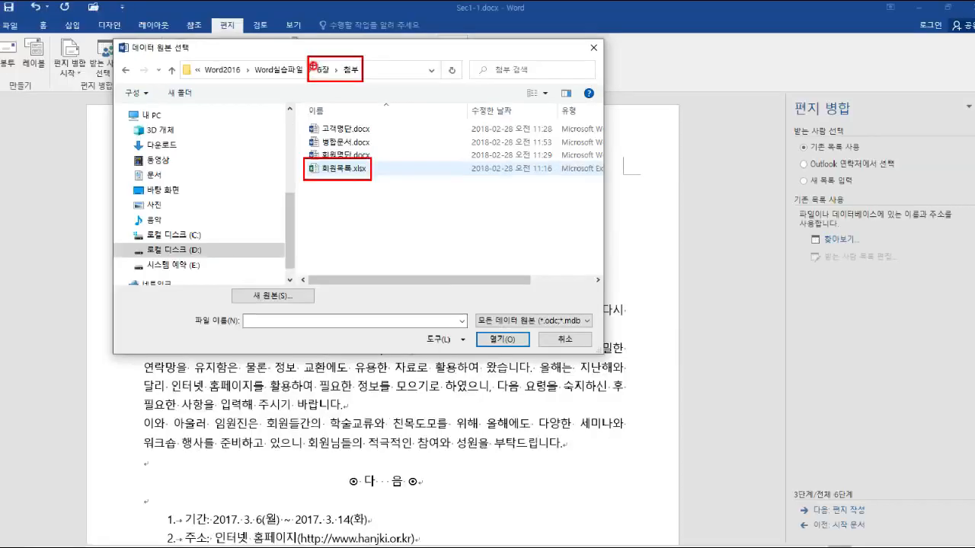
{"action": "left_click", "coordinate": [345, 238]}
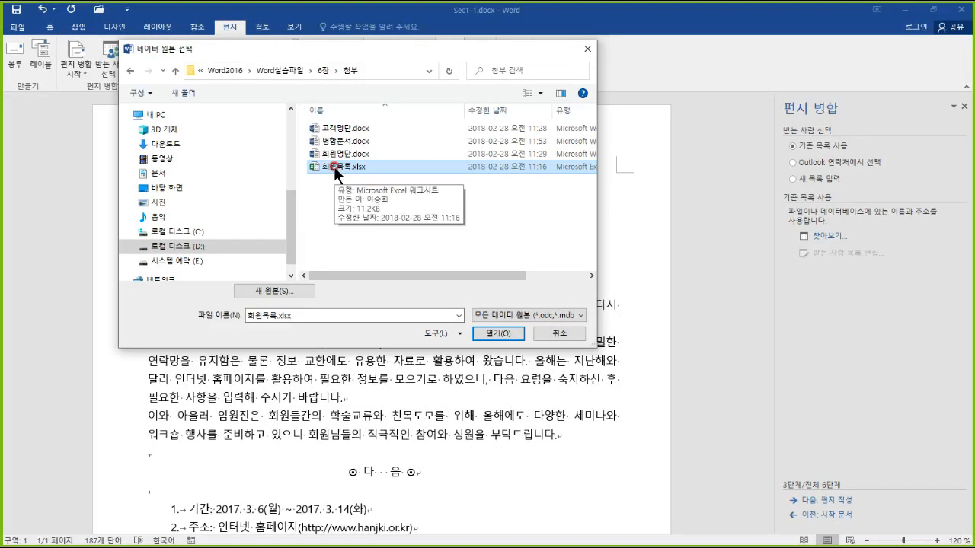
{"action": "left_click", "coordinate": [494, 332]}
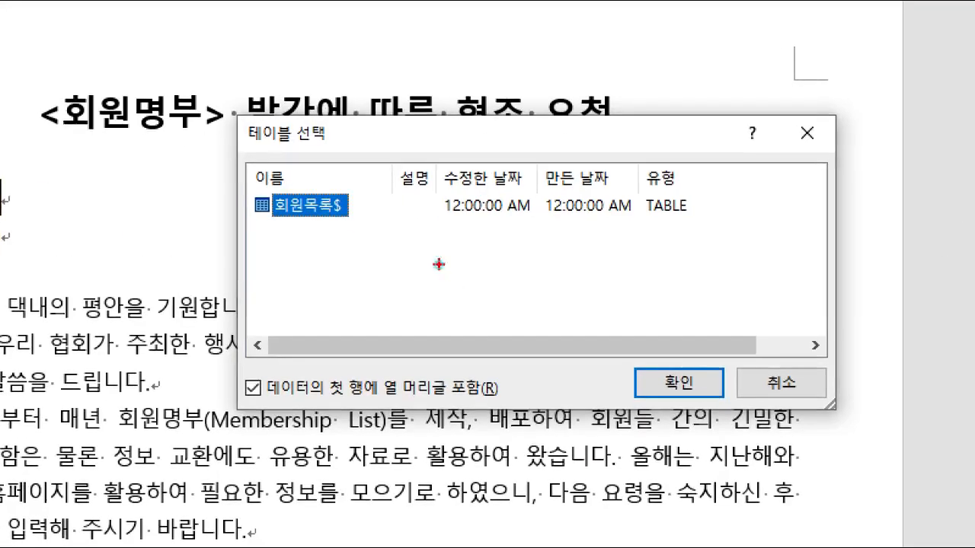
{"action": "left_click_drag", "start_coordinate": [354, 215], "coordinate": [369, 268]}
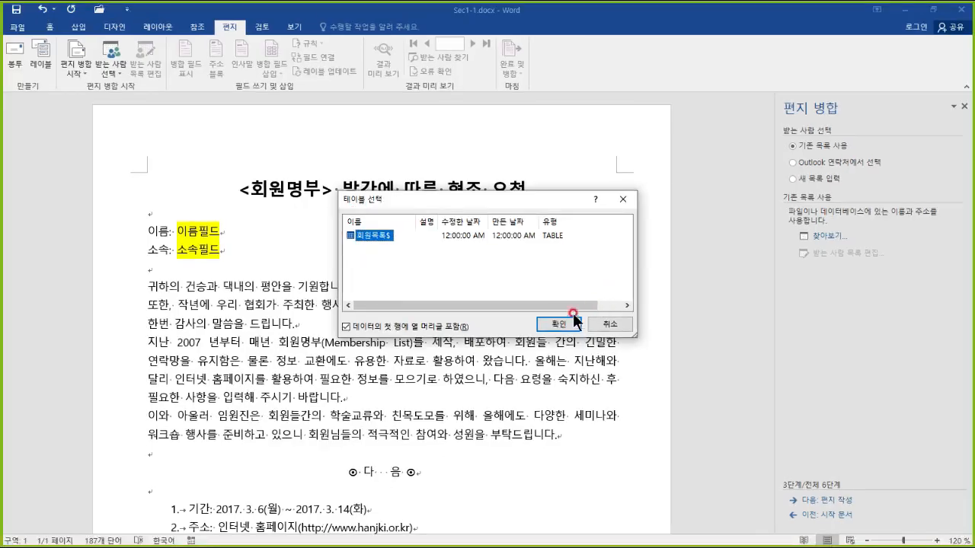
{"action": "left_click", "coordinate": [679, 382]}
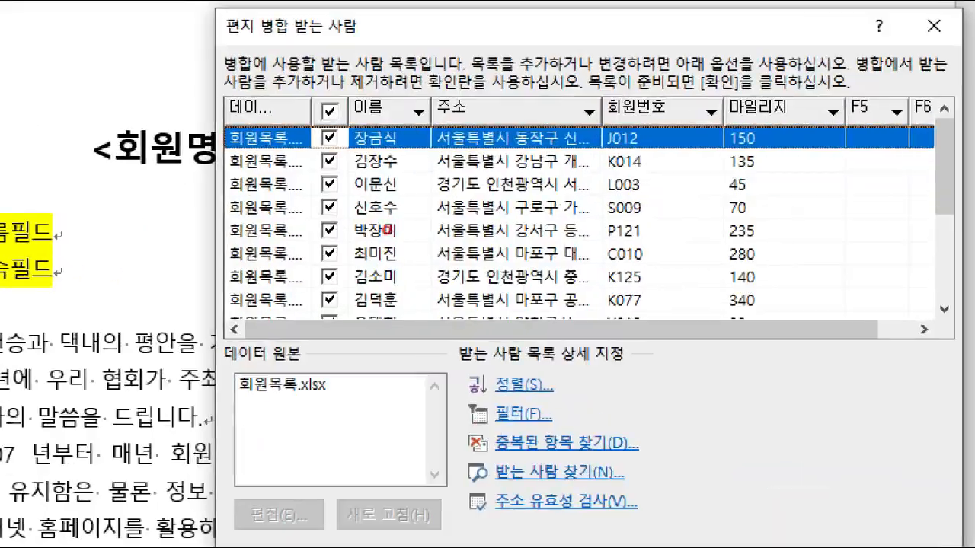
Accept all listed members as mail merge recipients and advance the wizard to the letter-writing stage (편지 작성)
{"action": "left_click_drag", "start_coordinate": [416, 124], "coordinate": [417, 290]}
{"action": "mouse_move", "coordinate": [401, 245]}
{"action": "left_mouse_down"}
{"action": "mouse_move", "coordinate": [411, 274]}
{"action": "mouse_move", "coordinate": [485, 248]}
{"action": "left_mouse_up"}
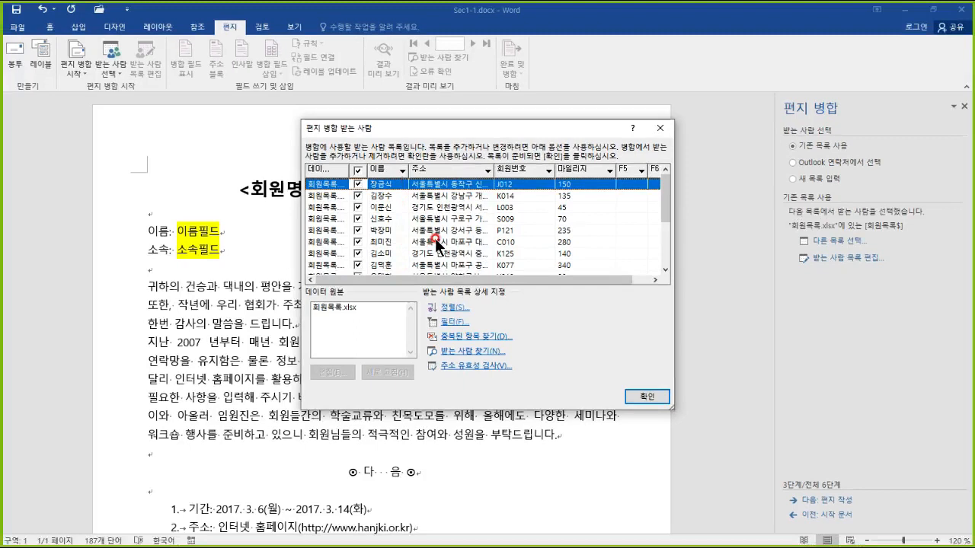
{"action": "left_click", "coordinate": [644, 397]}
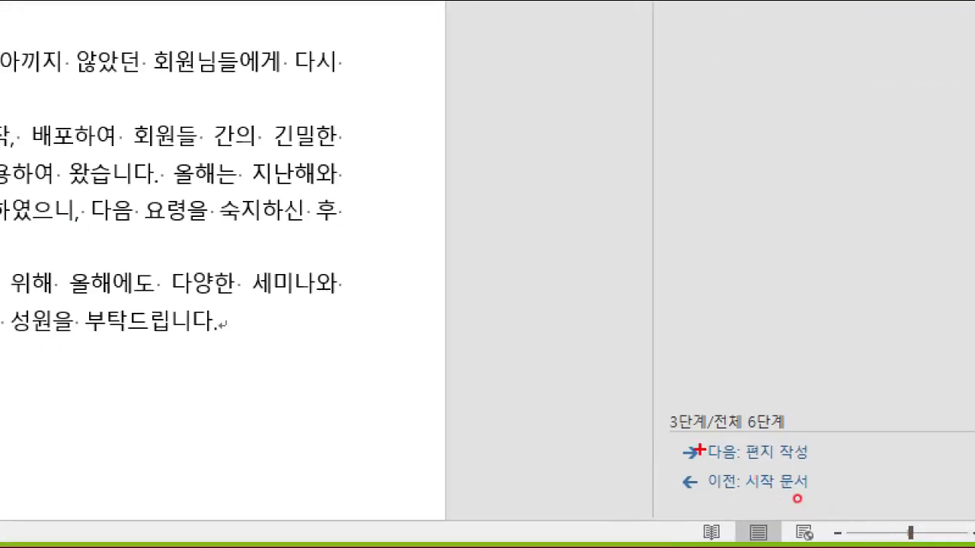
{"action": "mouse_move", "coordinate": [684, 434]}
{"action": "left_mouse_down"}
{"action": "mouse_move", "coordinate": [699, 464]}
{"action": "mouse_move", "coordinate": [829, 469]}
{"action": "left_mouse_up"}
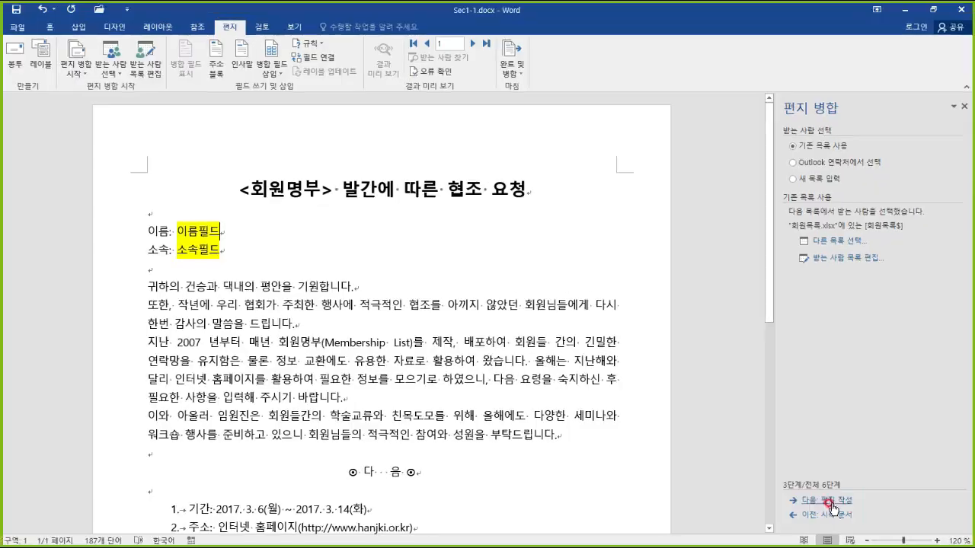
{"action": "left_click", "coordinate": [758, 452]}
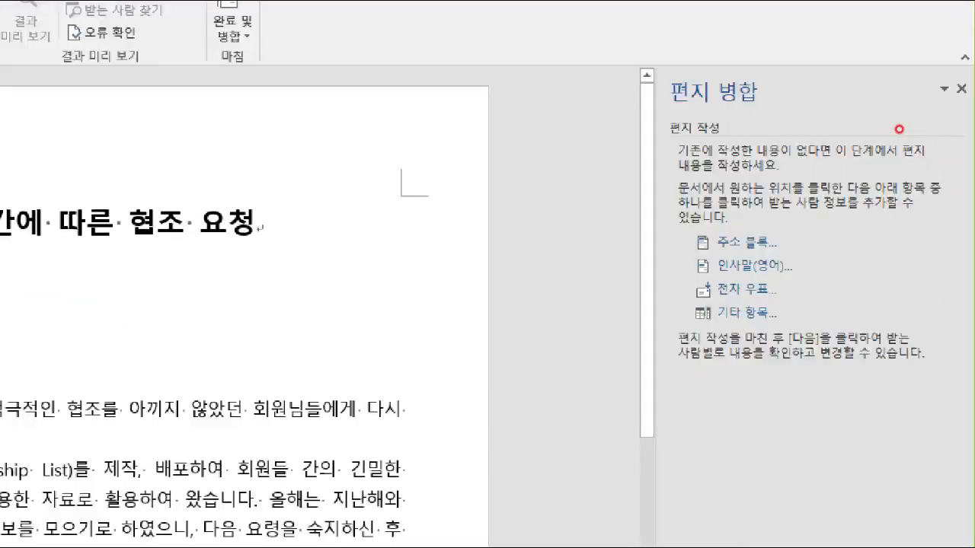
Examine the address block (주소 블록), greeting line (인사말) and electronic postage (전자 우표) options, leaving each without inserting anything
{"action": "mouse_move", "coordinate": [650, 62]}
{"action": "left_mouse_down"}
{"action": "mouse_move", "coordinate": [782, 129]}
{"action": "mouse_move", "coordinate": [802, 128]}
{"action": "left_mouse_up"}
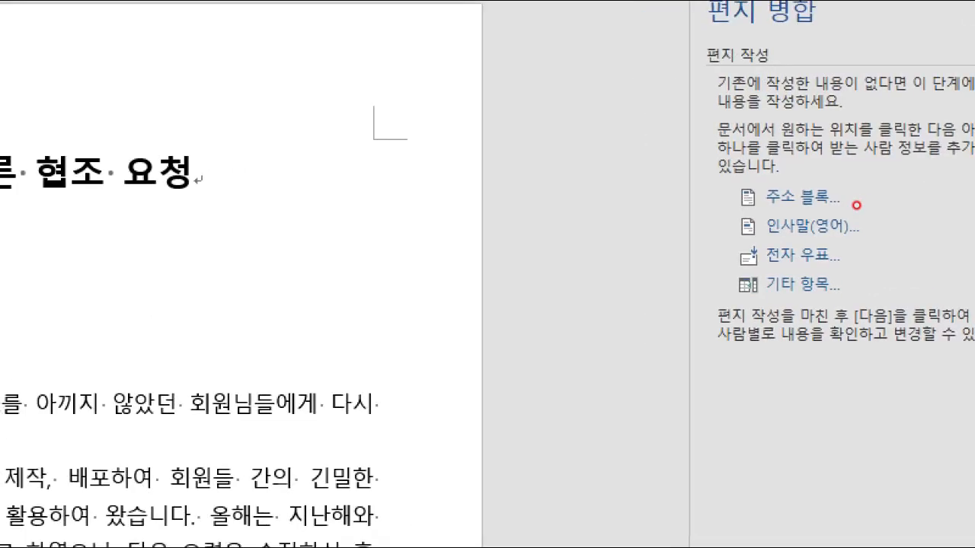
{"action": "left_click_drag", "start_coordinate": [738, 170], "coordinate": [843, 221]}
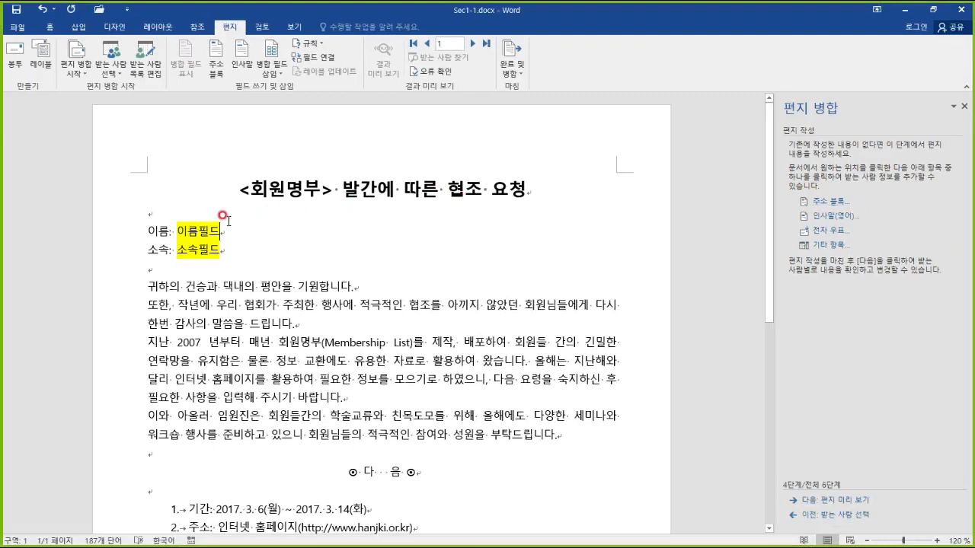
{"action": "mouse_move", "coordinate": [205, 229]}
{"action": "left_mouse_down"}
{"action": "mouse_move", "coordinate": [166, 231]}
{"action": "mouse_move", "coordinate": [218, 252]}
{"action": "mouse_move", "coordinate": [294, 255]}
{"action": "left_mouse_up"}
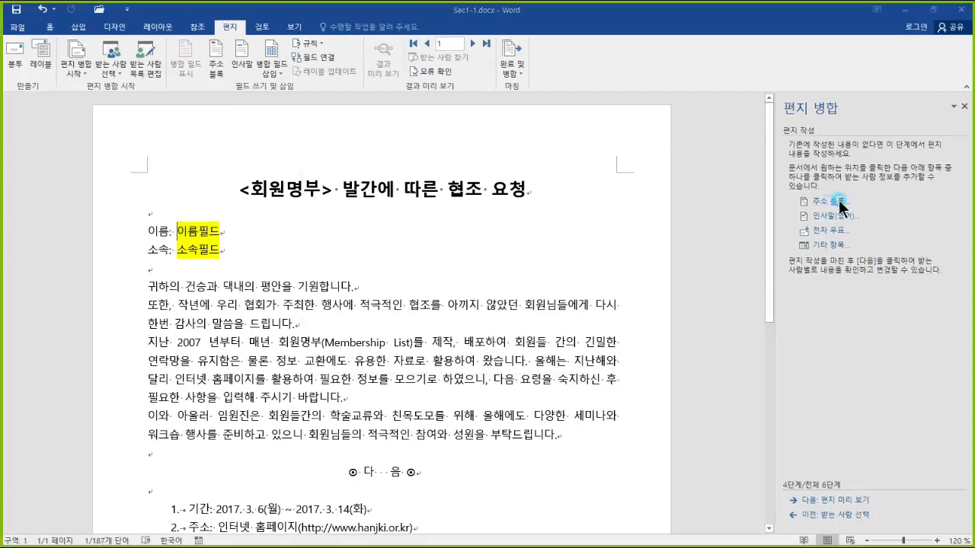
{"action": "left_click", "coordinate": [792, 206]}
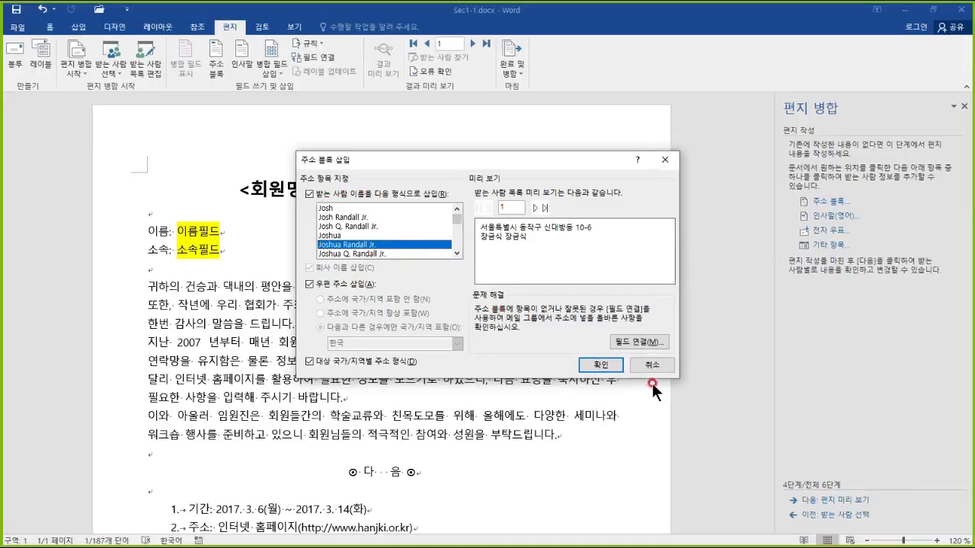
{"action": "left_click", "coordinate": [773, 530]}
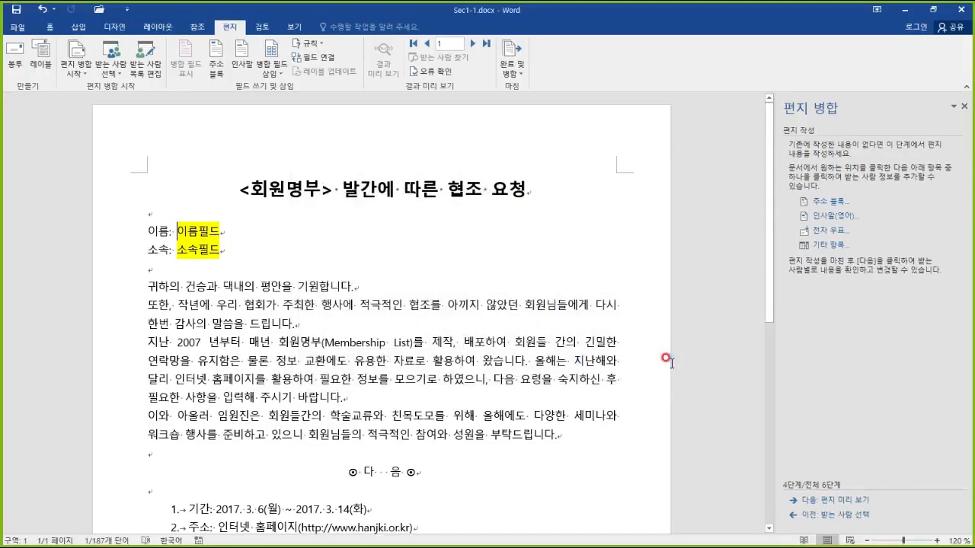
{"action": "left_click", "coordinate": [852, 218]}
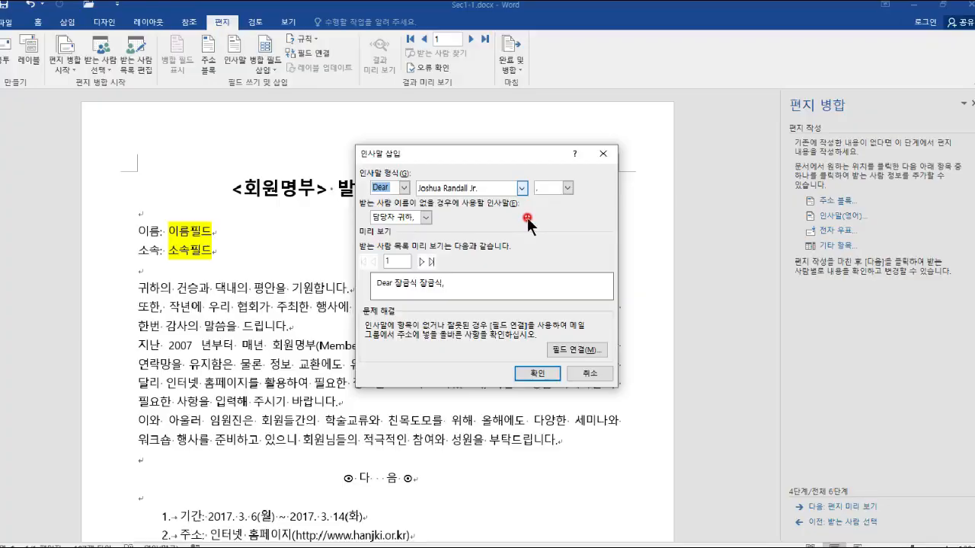
{"action": "left_click", "coordinate": [550, 522]}
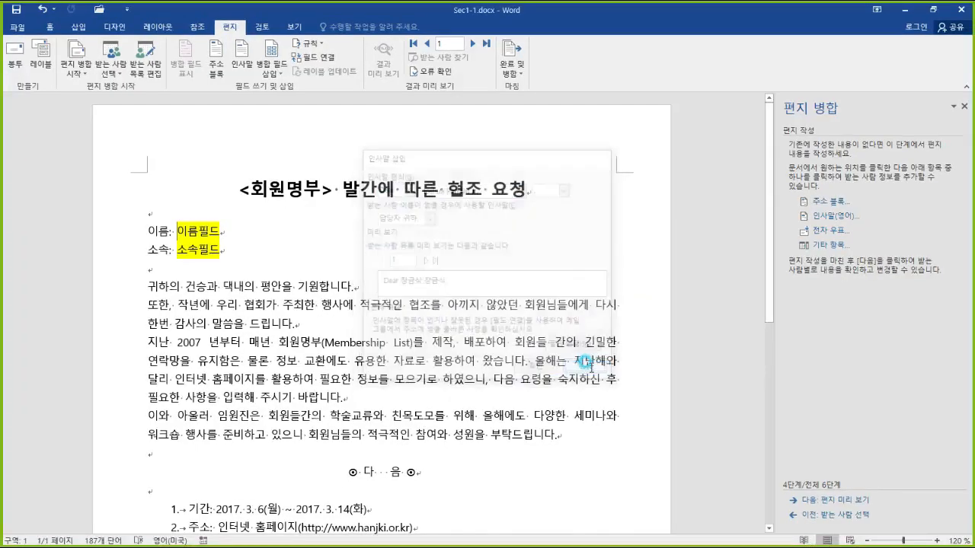
{"action": "left_click", "coordinate": [830, 230]}
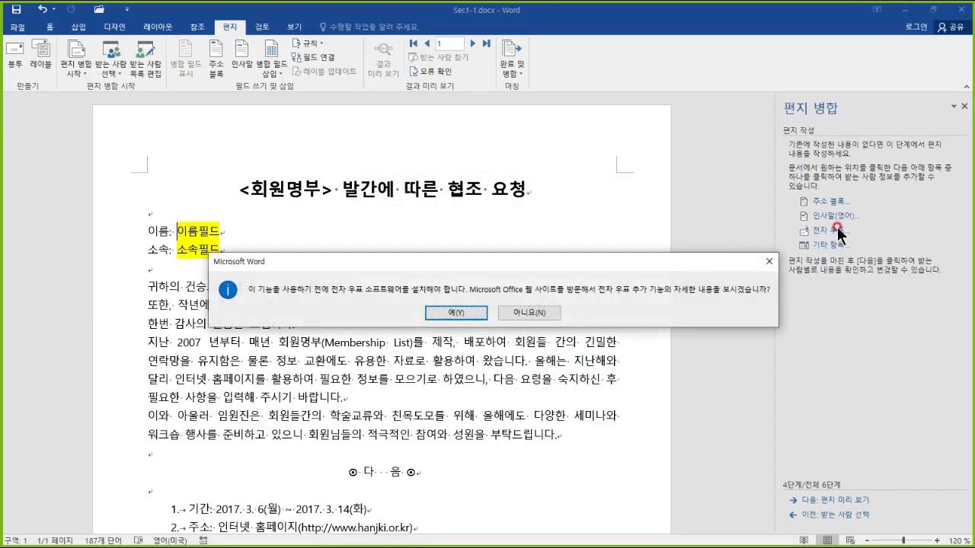
{"action": "left_click", "coordinate": [533, 312]}
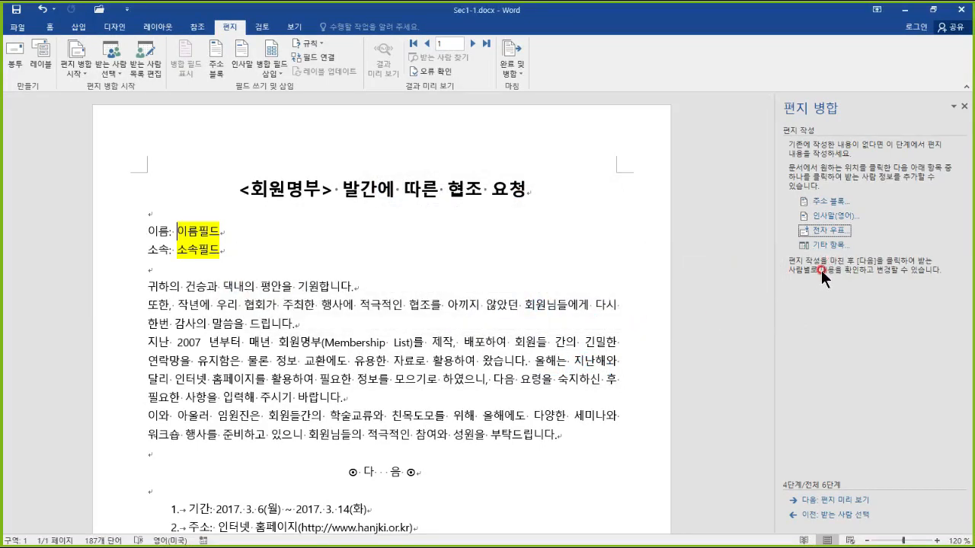
Insert the 이름 database field in front of the 이름필드 placeholder, after viewing the address fields
{"action": "left_click", "coordinate": [814, 248]}
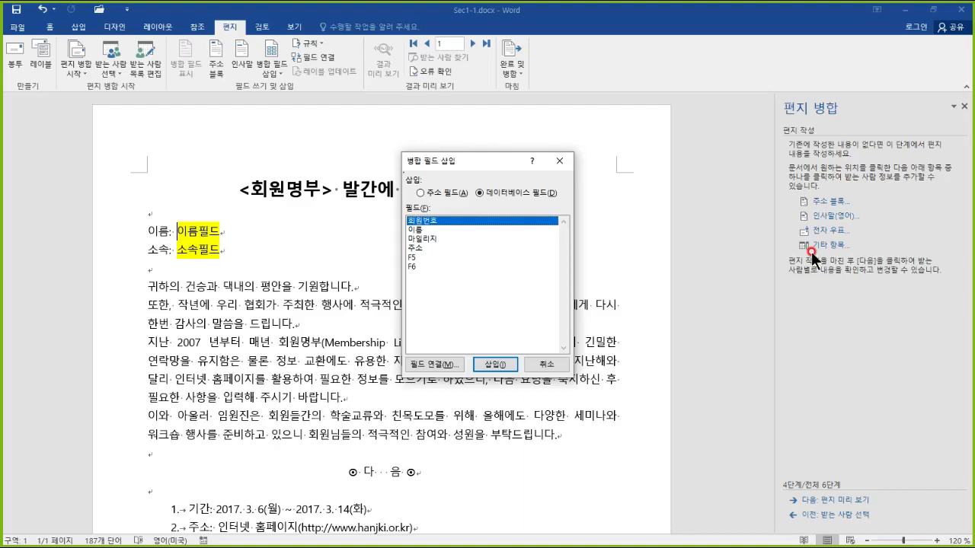
{"action": "left_click", "coordinate": [452, 193]}
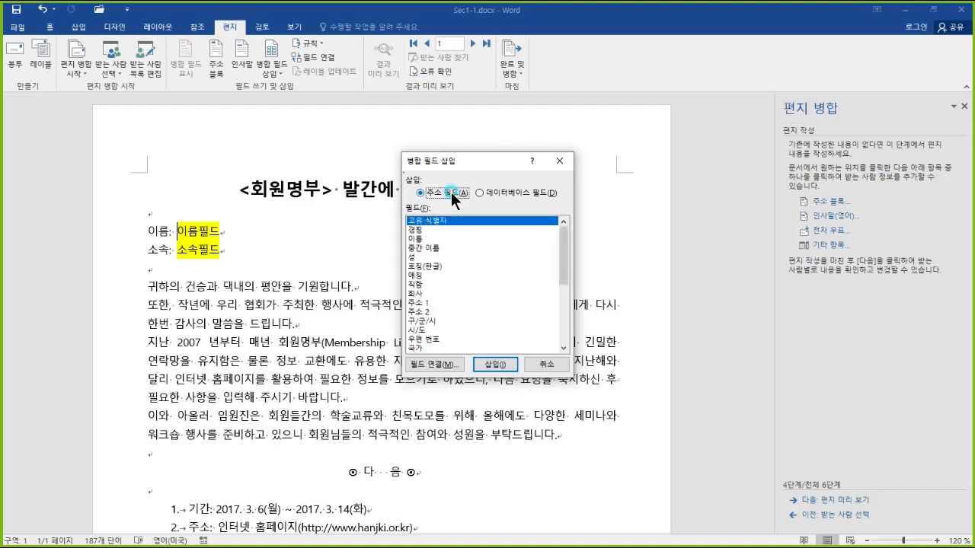
{"action": "left_click", "coordinate": [500, 191]}
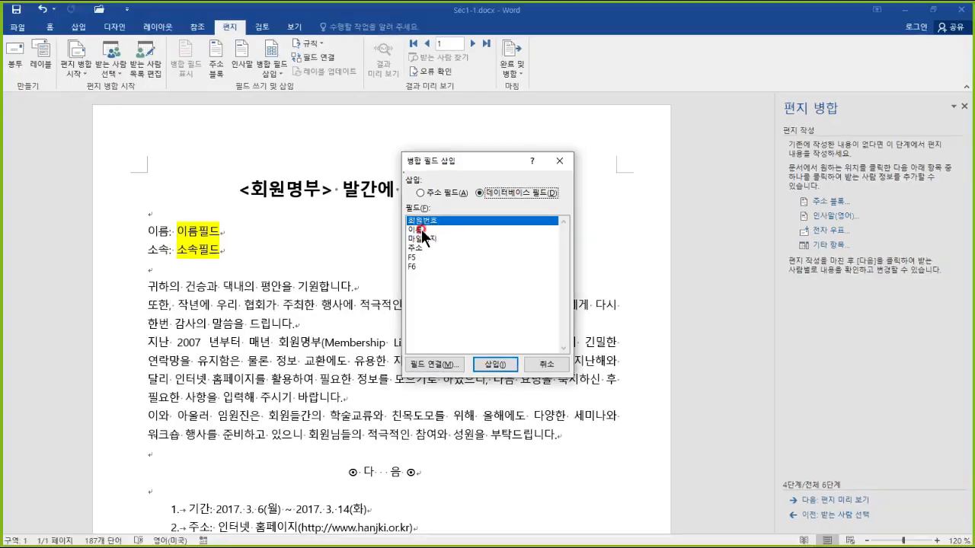
{"action": "left_click", "coordinate": [372, 240]}
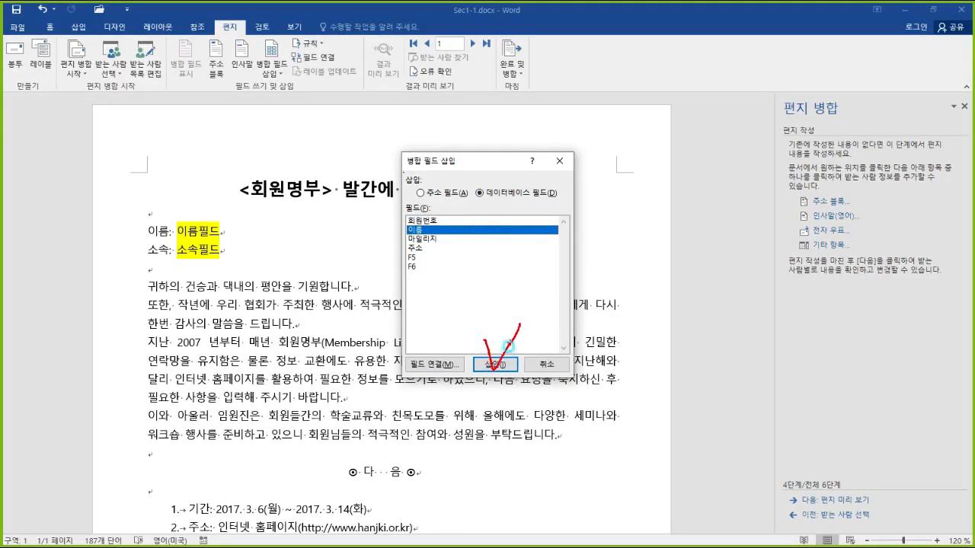
{"action": "mouse_move", "coordinate": [509, 371]}
{"action": "left_mouse_down"}
{"action": "mouse_move", "coordinate": [515, 390]}
{"action": "mouse_move", "coordinate": [501, 383]}
{"action": "left_mouse_up"}
{"action": "mouse_move", "coordinate": [493, 376]}
{"action": "left_mouse_down"}
{"action": "mouse_move", "coordinate": [325, 429]}
{"action": "mouse_move", "coordinate": [196, 241]}
{"action": "mouse_move", "coordinate": [180, 255]}
{"action": "mouse_move", "coordinate": [216, 255]}
{"action": "left_mouse_up"}
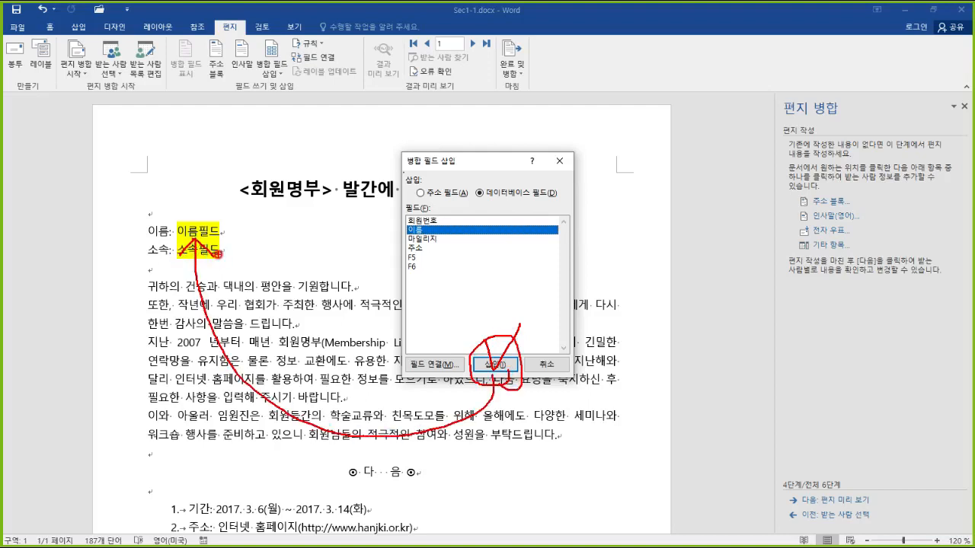
{"action": "left_click", "coordinate": [493, 365]}
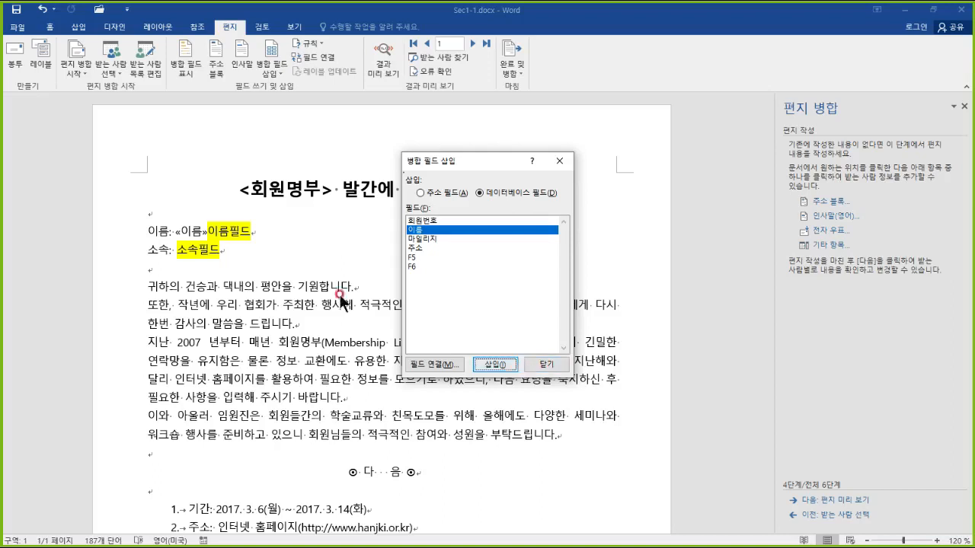
{"action": "mouse_move", "coordinate": [204, 214]}
{"action": "left_mouse_down"}
{"action": "mouse_move", "coordinate": [233, 253]}
{"action": "mouse_move", "coordinate": [256, 249]}
{"action": "left_mouse_up"}
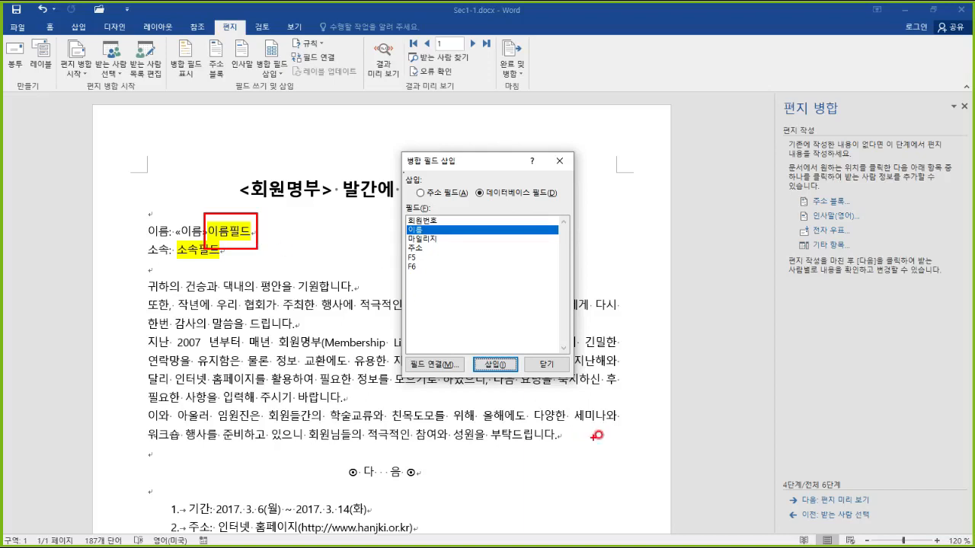
{"action": "left_click", "coordinate": [549, 364]}
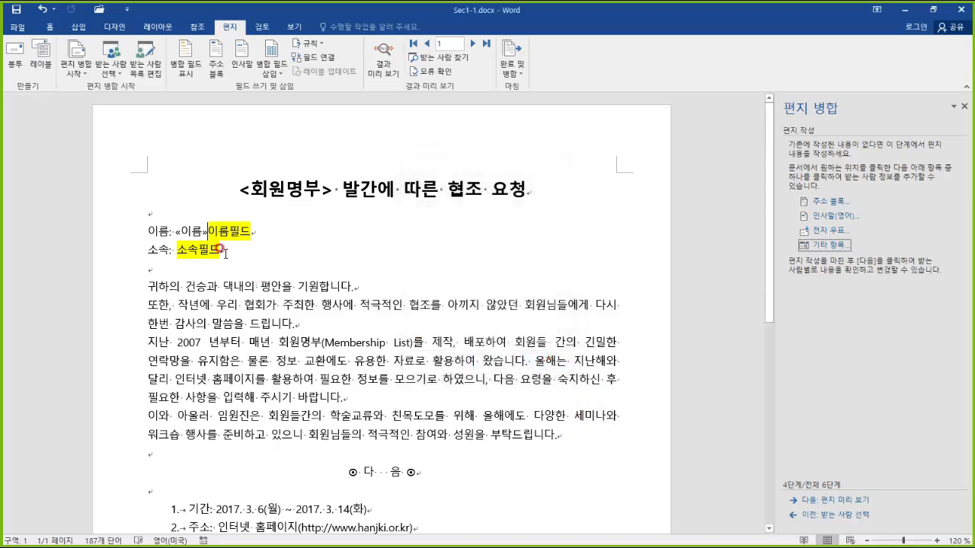
Delete the «이름» merge field from in front of the 이름필드 placeholder
{"action": "left_click", "coordinate": [210, 232]}
{"action": "left_click", "coordinate": [279, 230]}
{"action": "left_click_drag", "start_coordinate": [208, 232], "coordinate": [179, 233]}
{"action": "key", "text": "Delete"}
{"action": "key", "text": "shift+Left"}
{"action": "key", "text": "Delete"}
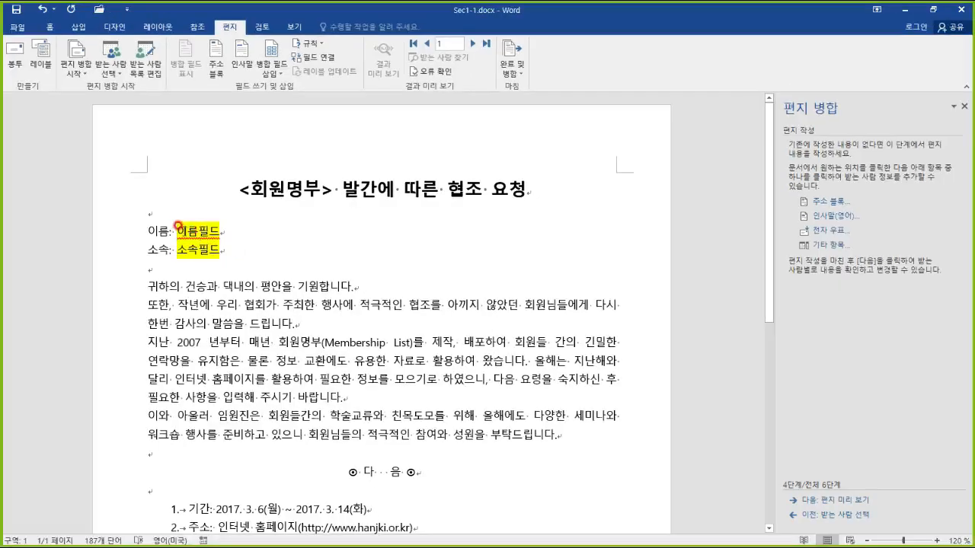
Replace the highlighted 이름필드 placeholder with the 이름 database merge field
{"action": "left_click_drag", "start_coordinate": [177, 226], "coordinate": [220, 230]}
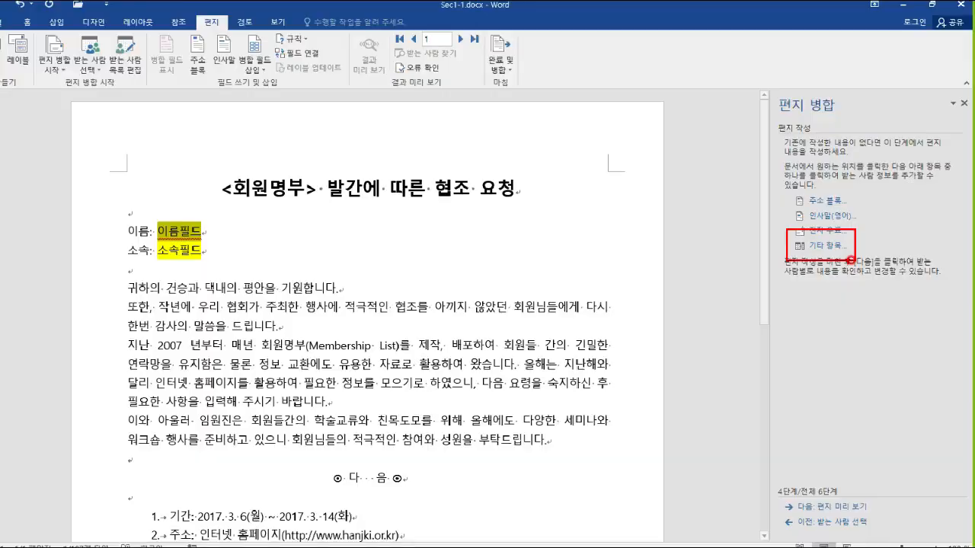
{"action": "left_click", "coordinate": [766, 263]}
{"action": "left_click", "coordinate": [425, 229]}
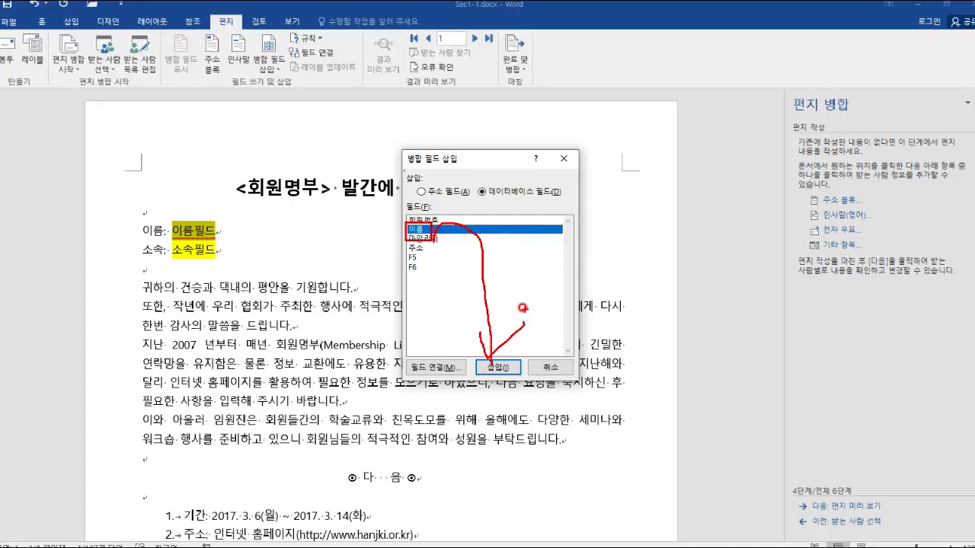
{"action": "left_click", "coordinate": [601, 482]}
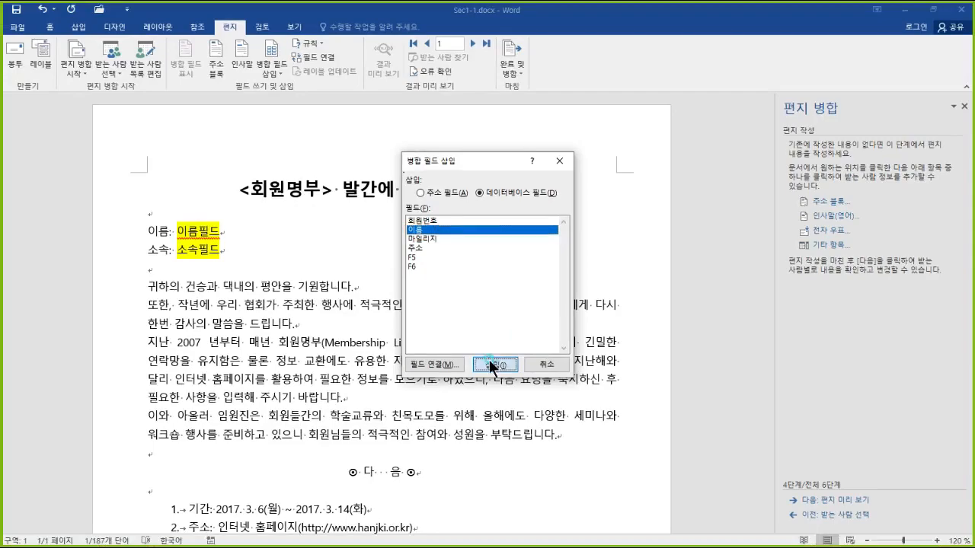
{"action": "left_click", "coordinate": [180, 249]}
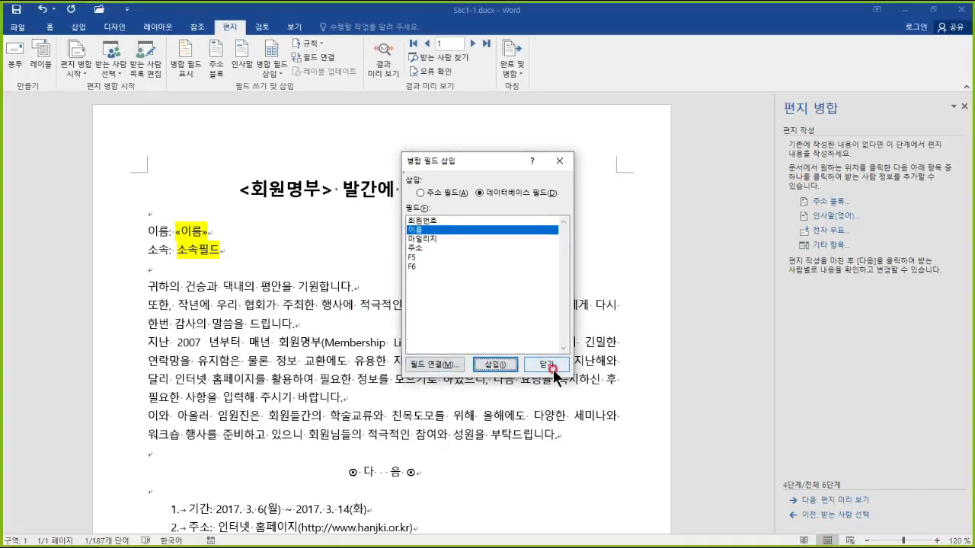
{"action": "left_click", "coordinate": [891, 476]}
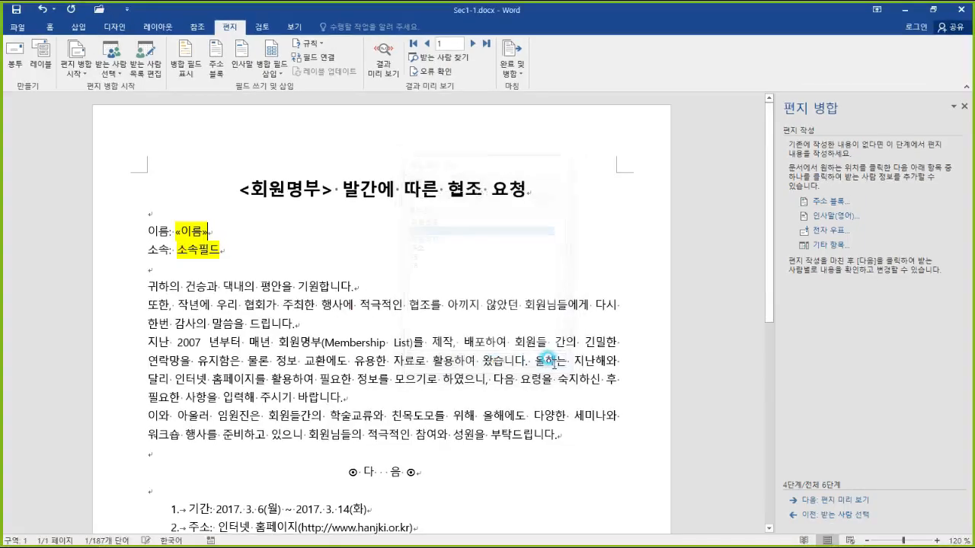
{"action": "left_click", "coordinate": [533, 359]}
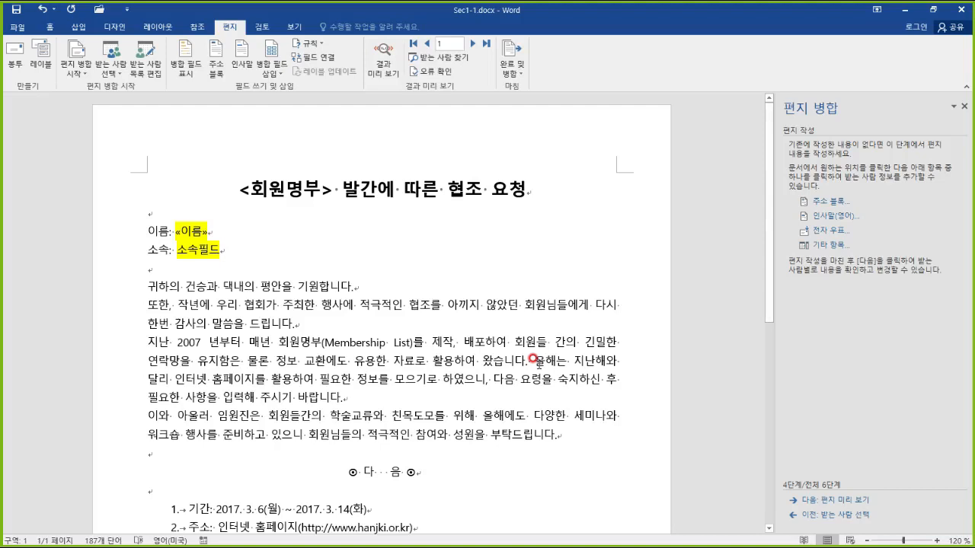
{"action": "mouse_move", "coordinate": [456, 411]}
{"action": "left_mouse_down"}
{"action": "mouse_move", "coordinate": [297, 506]}
{"action": "mouse_move", "coordinate": [438, 537]}
{"action": "mouse_move", "coordinate": [411, 547]}
{"action": "left_mouse_up"}
{"action": "key", "text": "e"}
{"action": "left_click_drag", "start_coordinate": [172, 220], "coordinate": [221, 242]}
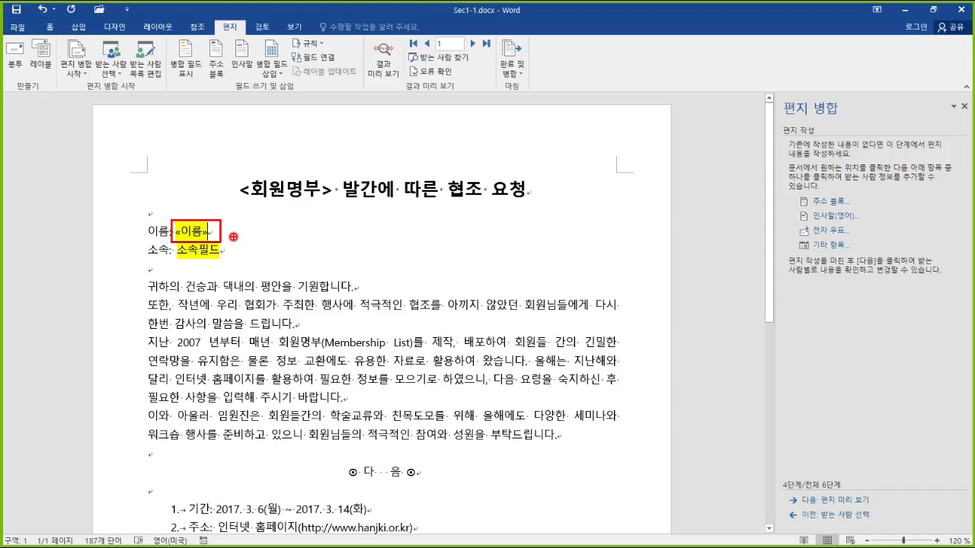
{"action": "key", "text": "Escape"}
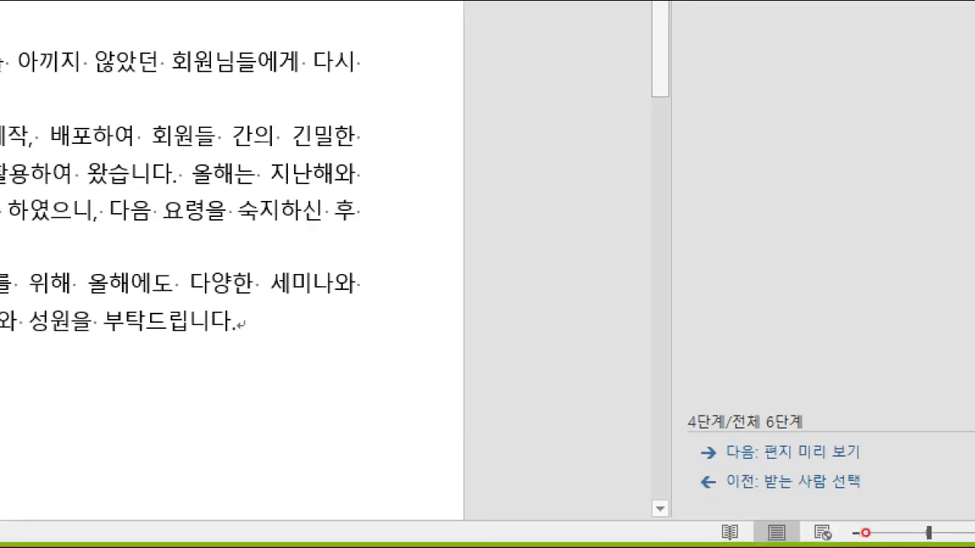
Advance the mail merge wizard through the letter preview and merge all records (모두) into a new document of individual letters
{"action": "mouse_move", "coordinate": [710, 438]}
{"action": "left_mouse_down"}
{"action": "mouse_move", "coordinate": [809, 469]}
{"action": "mouse_move", "coordinate": [880, 469]}
{"action": "left_mouse_up"}
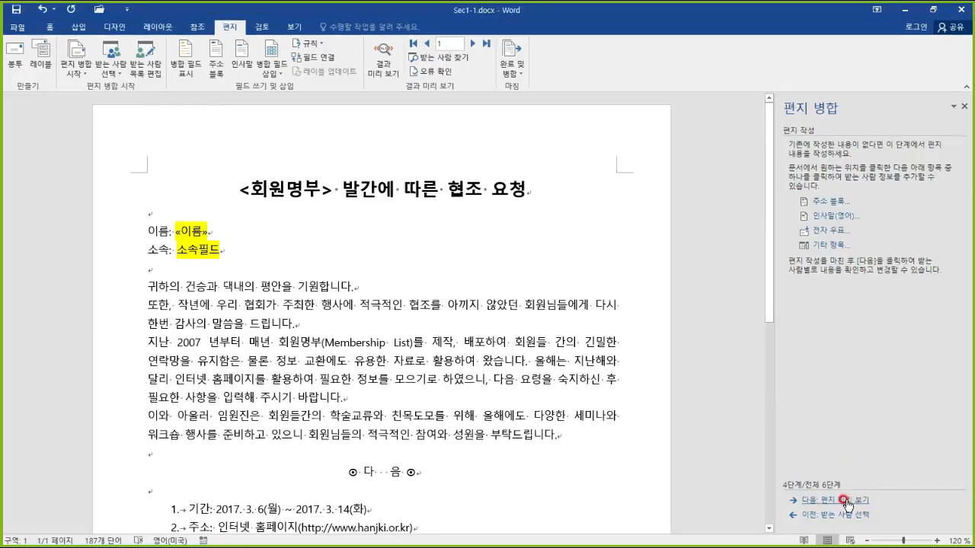
{"action": "left_click", "coordinate": [827, 452]}
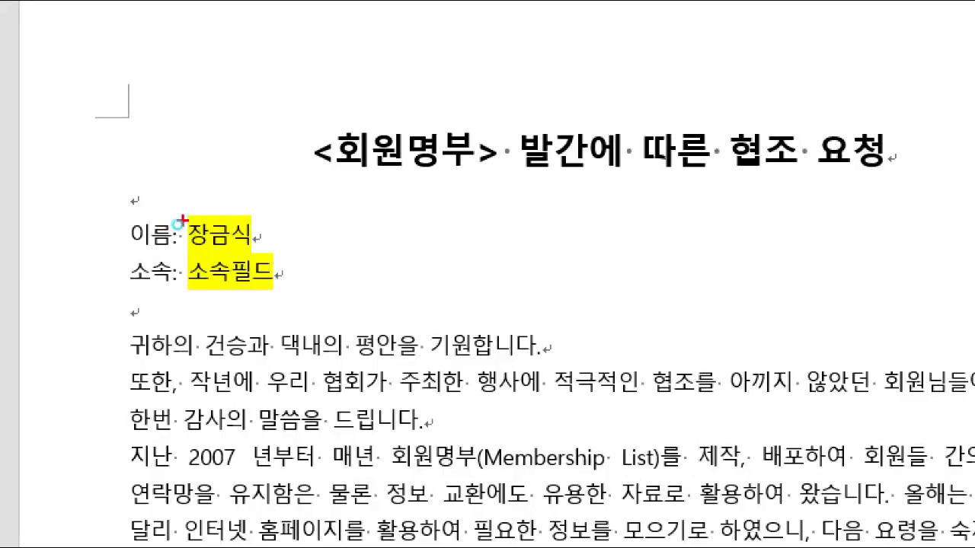
{"action": "left_click_drag", "start_coordinate": [171, 217], "coordinate": [232, 241]}
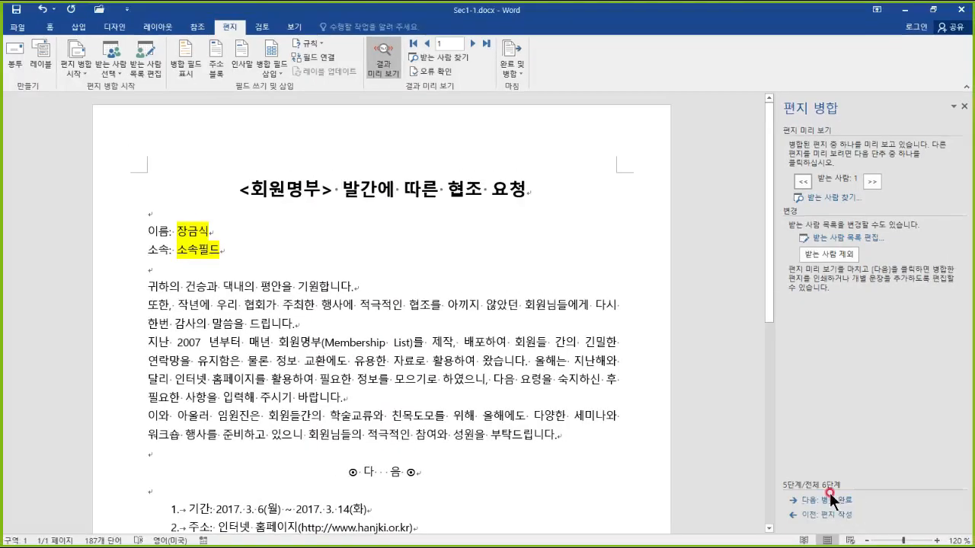
{"action": "left_click", "coordinate": [832, 500]}
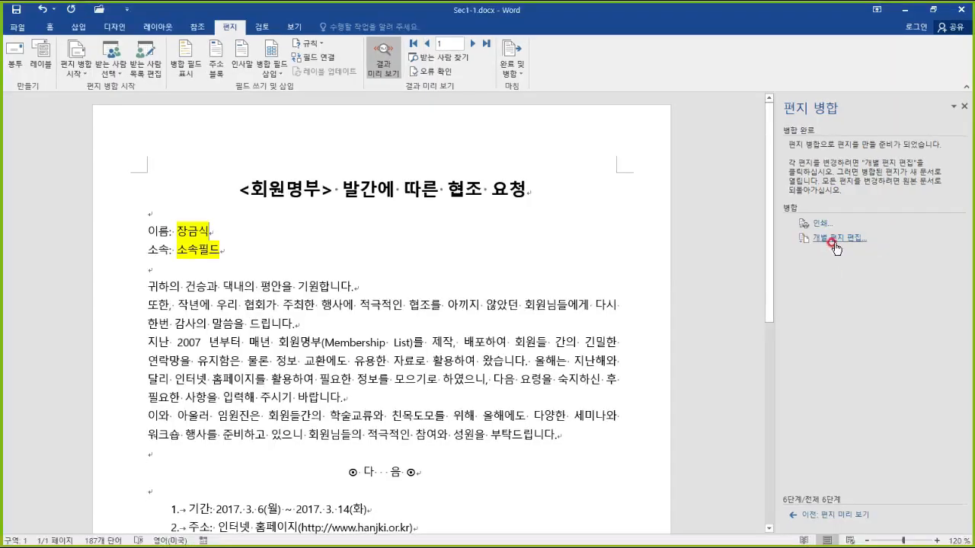
{"action": "left_click", "coordinate": [739, 246]}
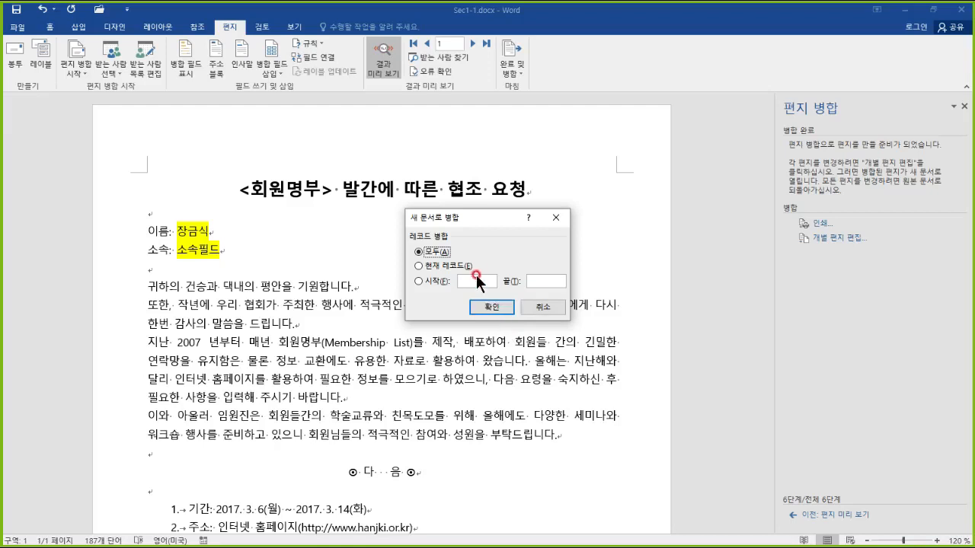
{"action": "left_click", "coordinate": [494, 307]}
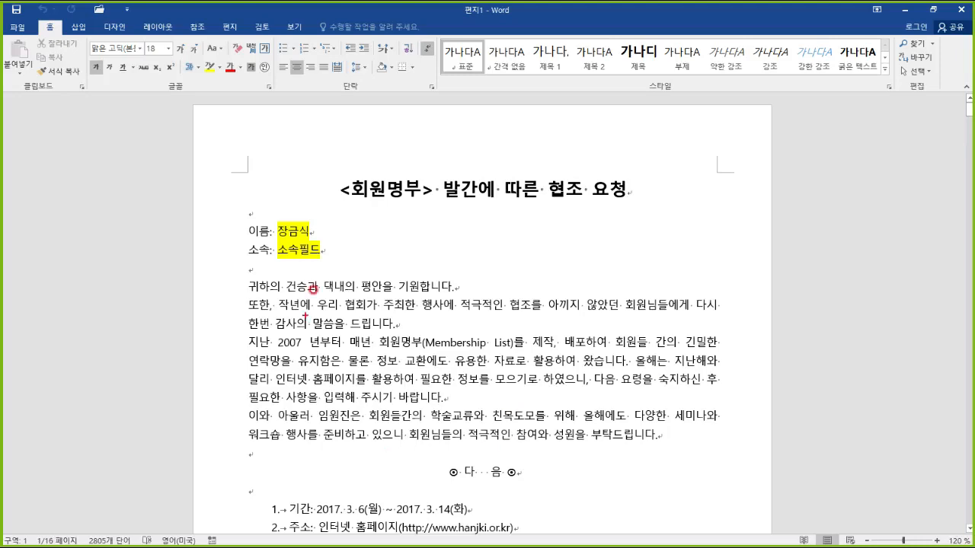
Examine the 이름 entry in the first three merged letters to check which member each one addresses
{"action": "left_click", "coordinate": [278, 232]}
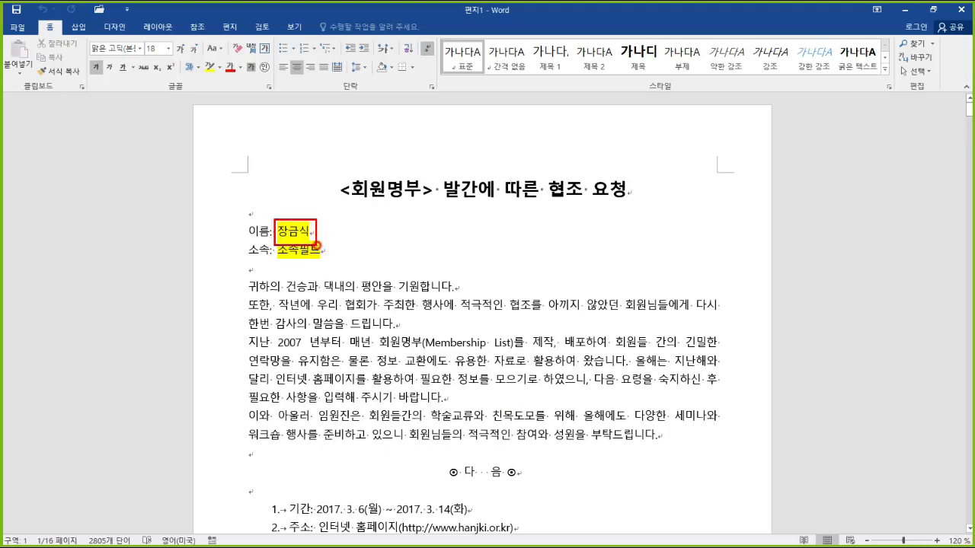
{"action": "scroll", "coordinate": [411, 282], "scroll_direction": "down", "scroll_amount": 5}
{"action": "scroll", "coordinate": [435, 296], "scroll_direction": "down", "scroll_amount": 10}
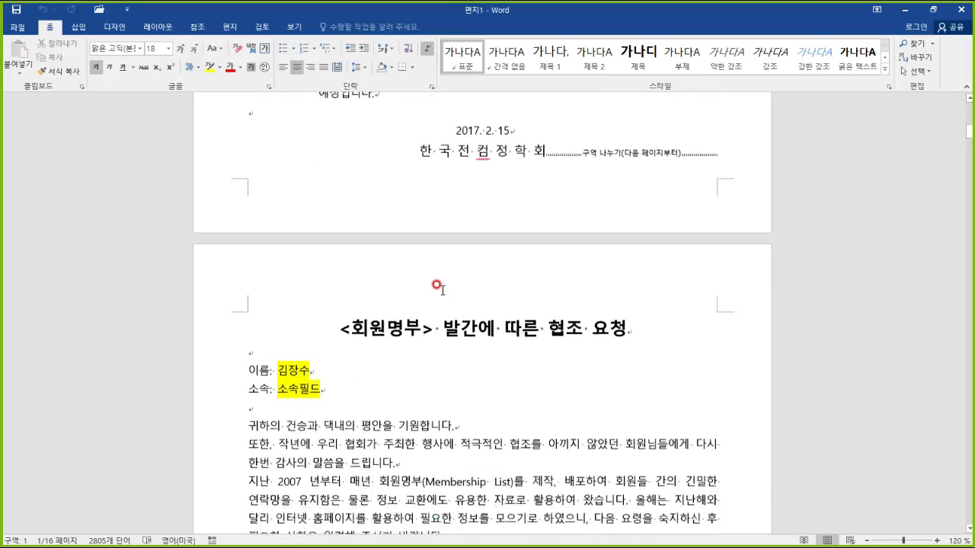
{"action": "left_click", "coordinate": [282, 299]}
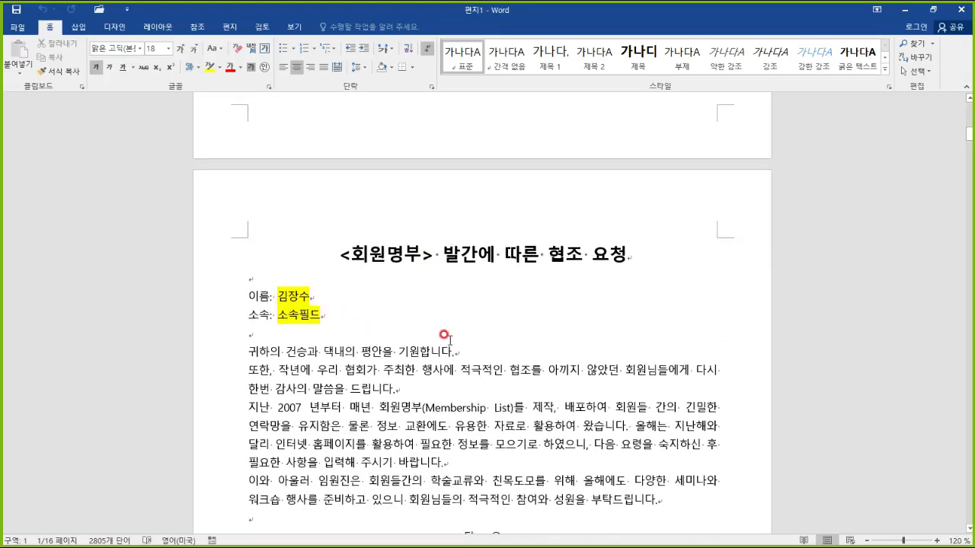
{"action": "scroll", "coordinate": [447, 333], "scroll_direction": "down", "scroll_amount": 18}
{"action": "scroll", "coordinate": [457, 338], "scroll_direction": "down", "scroll_amount": 3}
{"action": "left_click_drag", "start_coordinate": [268, 347], "coordinate": [339, 374]}
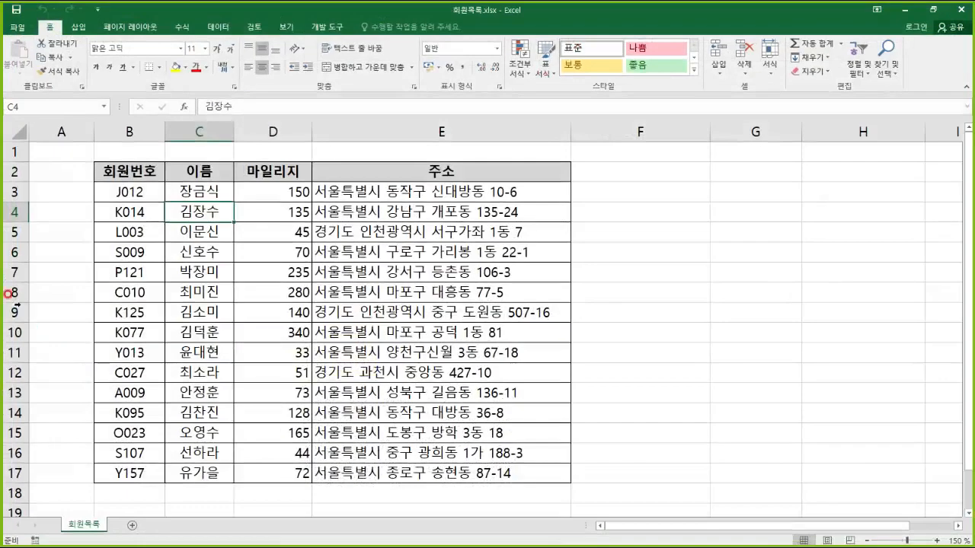
Switch to 회원목록.xlsx in Excel to check its 이름 column against the merged letters, and close the workbook
{"action": "mouse_move", "coordinate": [166, 173]}
{"action": "left_mouse_down"}
{"action": "mouse_move", "coordinate": [225, 318]}
{"action": "mouse_move", "coordinate": [233, 509]}
{"action": "left_mouse_up"}
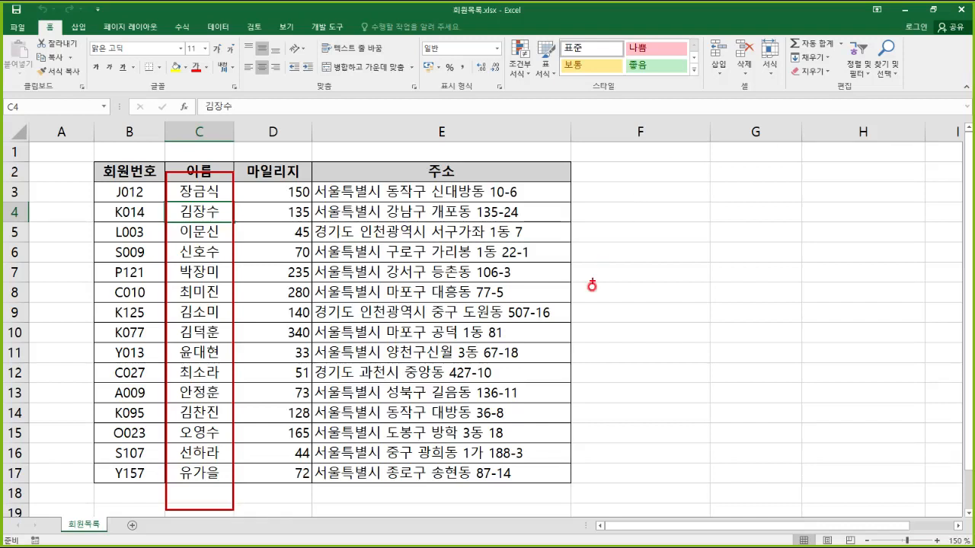
{"action": "key", "text": "Escape"}
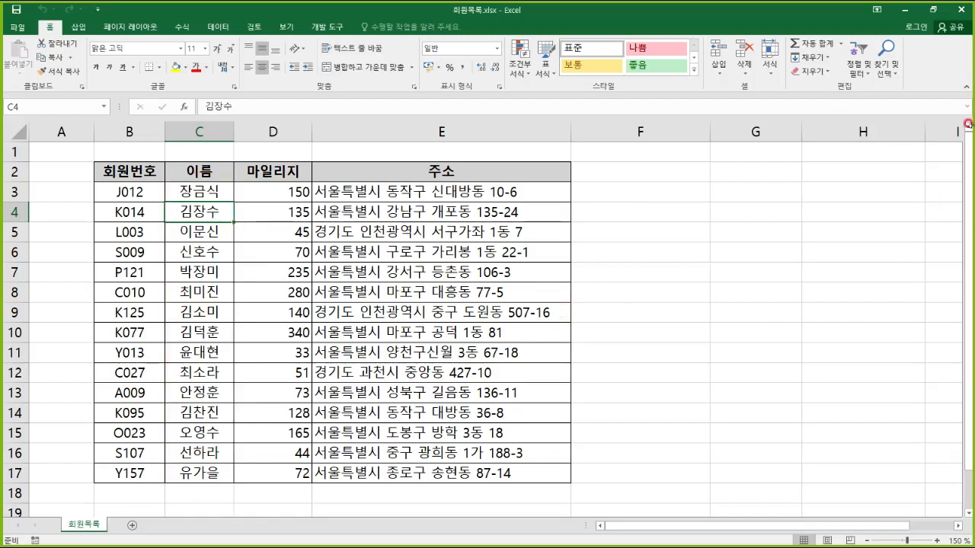
{"action": "left_click", "coordinate": [959, 10]}
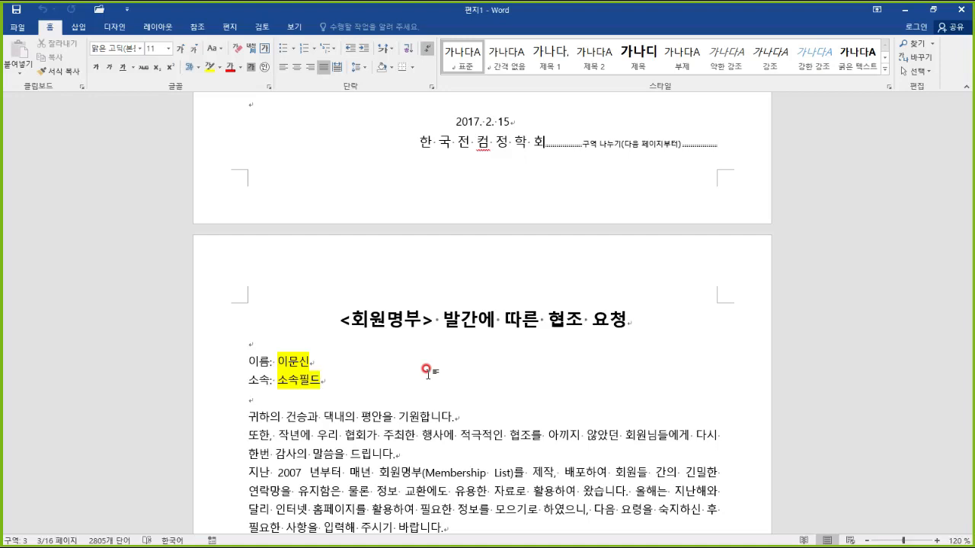
Open the practice document Sec2-1.docx from the 6장 folder
{"action": "left_click", "coordinate": [751, 214]}
{"action": "left_click", "coordinate": [752, 183]}
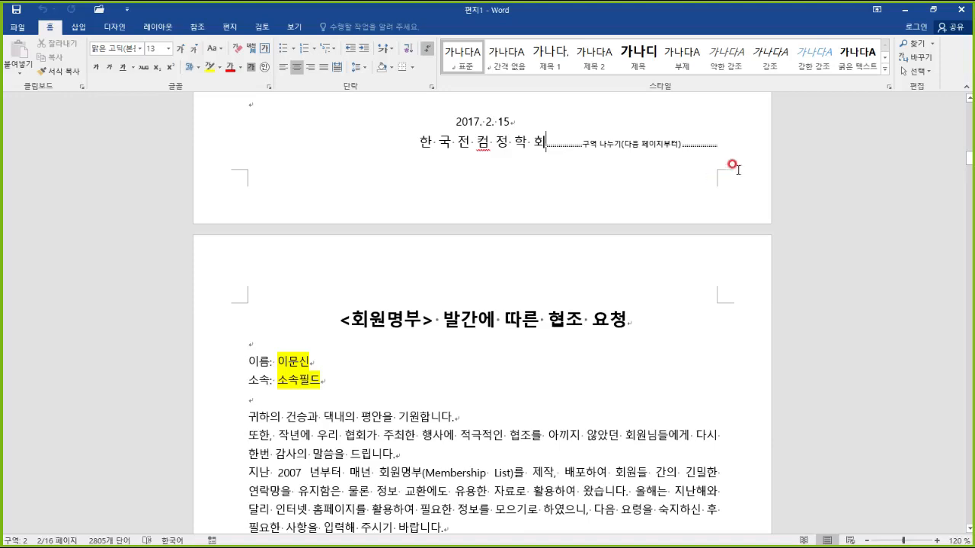
{"action": "left_click", "coordinate": [99, 10]}
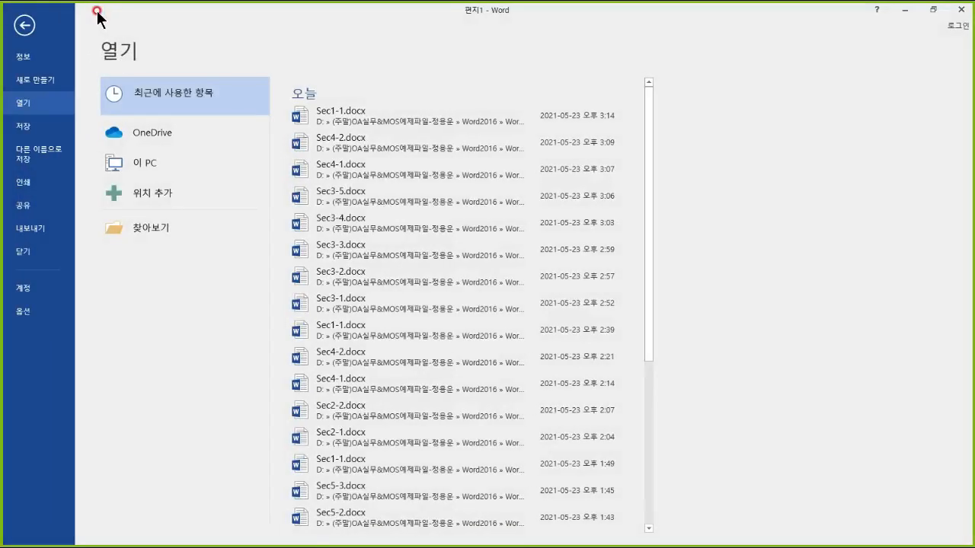
{"action": "left_click", "coordinate": [158, 225]}
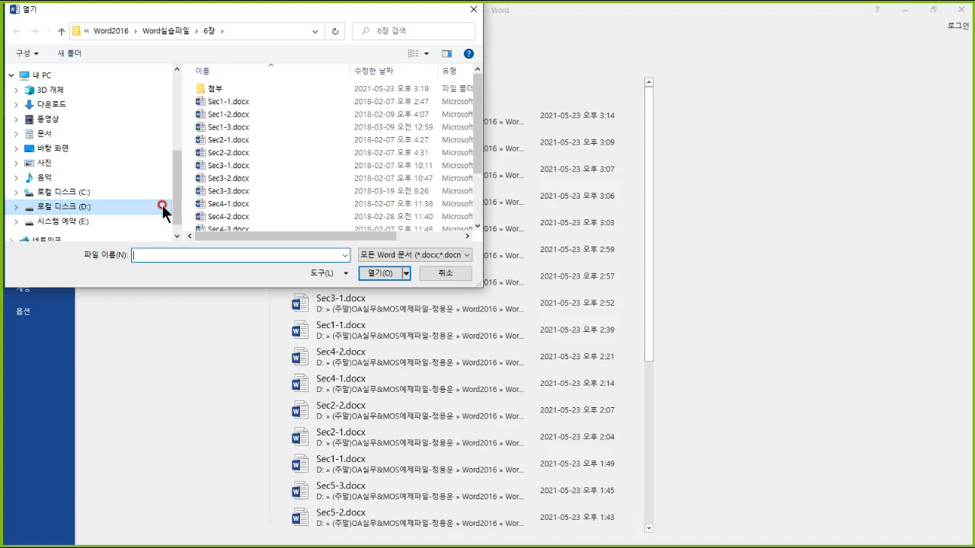
{"action": "left_click", "coordinate": [238, 140]}
{"action": "double_click", "coordinate": [239, 141]}
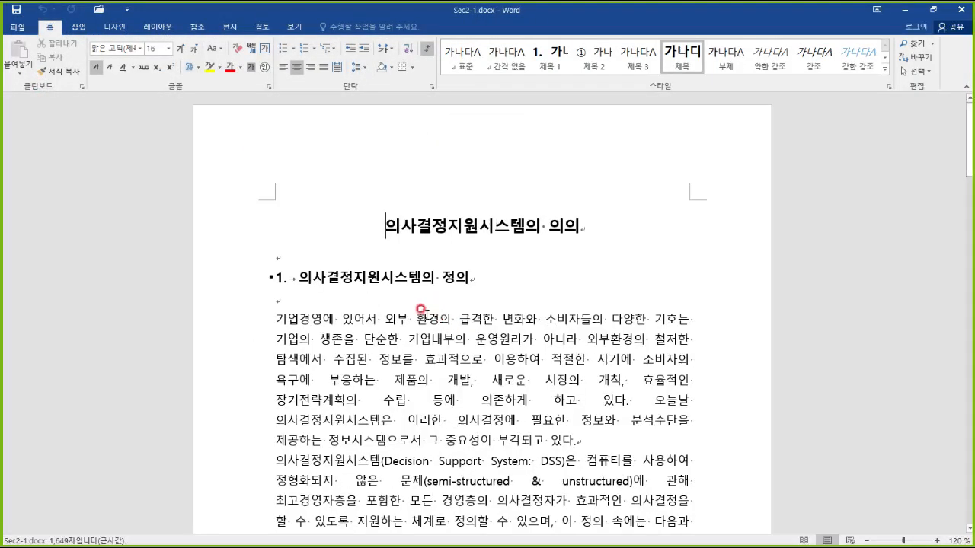
{"action": "left_click", "coordinate": [428, 318]}
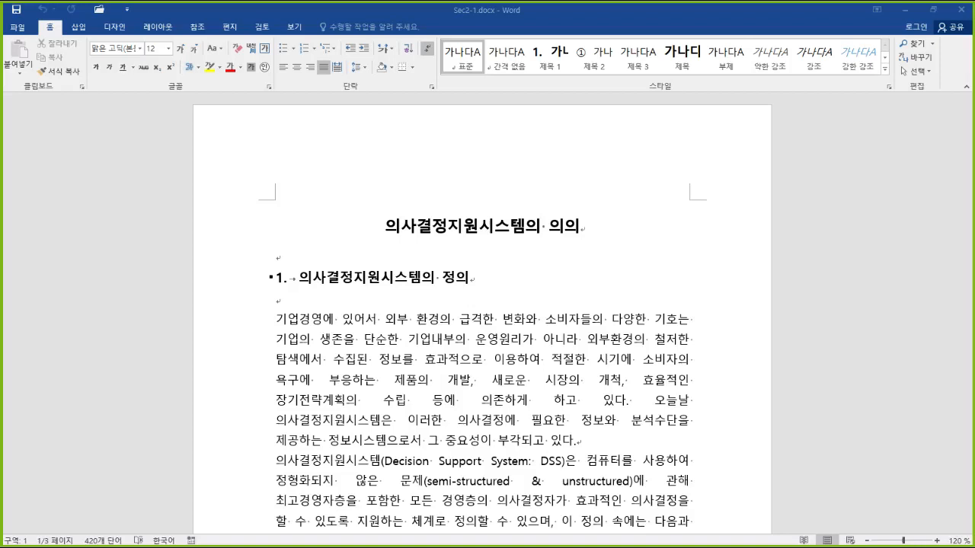
{"action": "left_click", "coordinate": [582, 225]}
{"action": "left_click", "coordinate": [538, 238]}
{"action": "left_click", "coordinate": [485, 245]}
Switch to File Explorer and open the USB 드라이브 (F:) drive from 내 PC
{"action": "key", "text": "alt+Tab"}
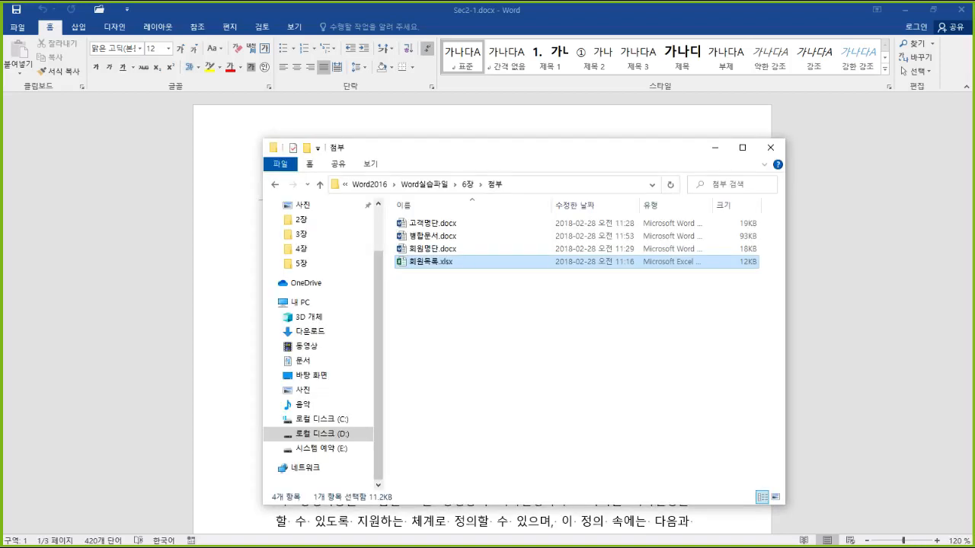
{"action": "left_click", "coordinate": [299, 304]}
{"action": "left_click", "coordinate": [591, 439]}
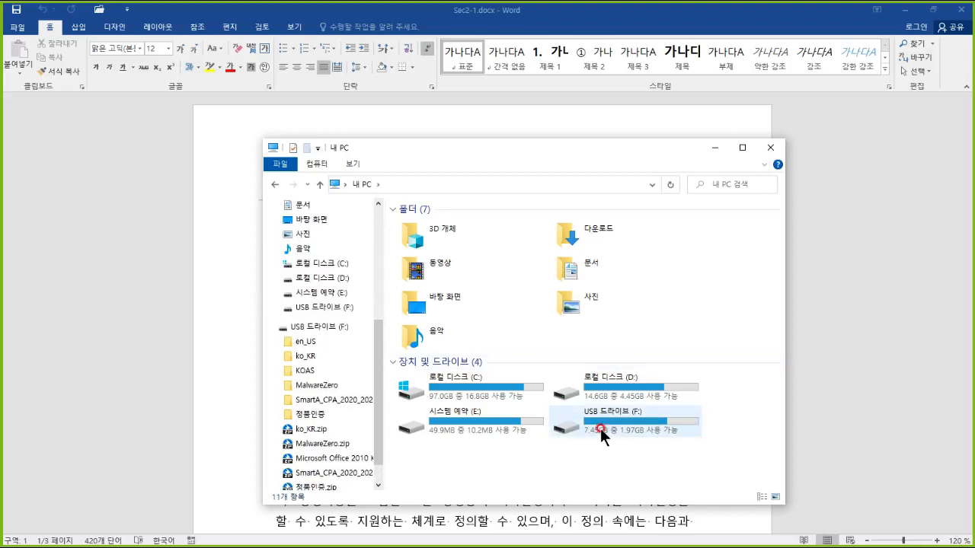
{"action": "left_click", "coordinate": [638, 420]}
{"action": "double_click", "coordinate": [638, 420]}
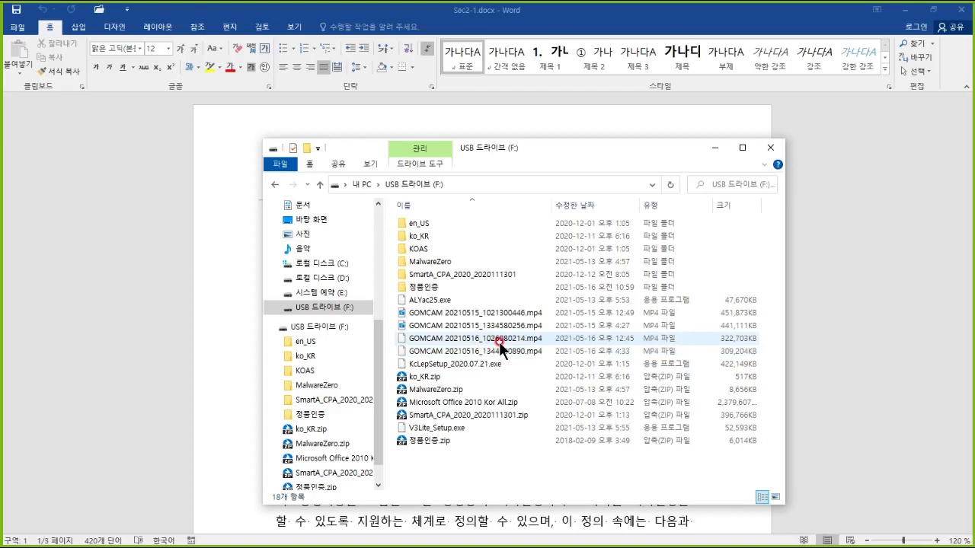
{"action": "left_click", "coordinate": [477, 403]}
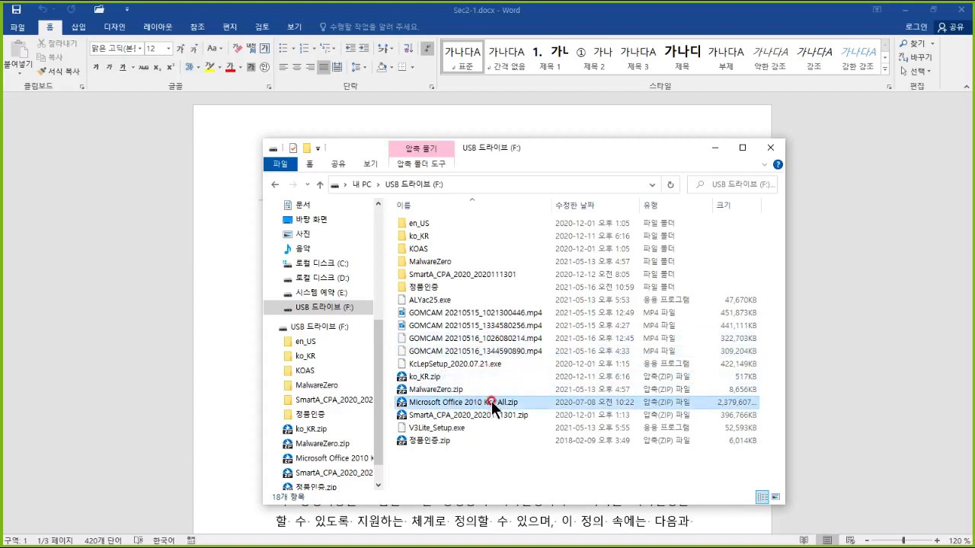
{"action": "left_click", "coordinate": [495, 417], "text": "ctrl"}
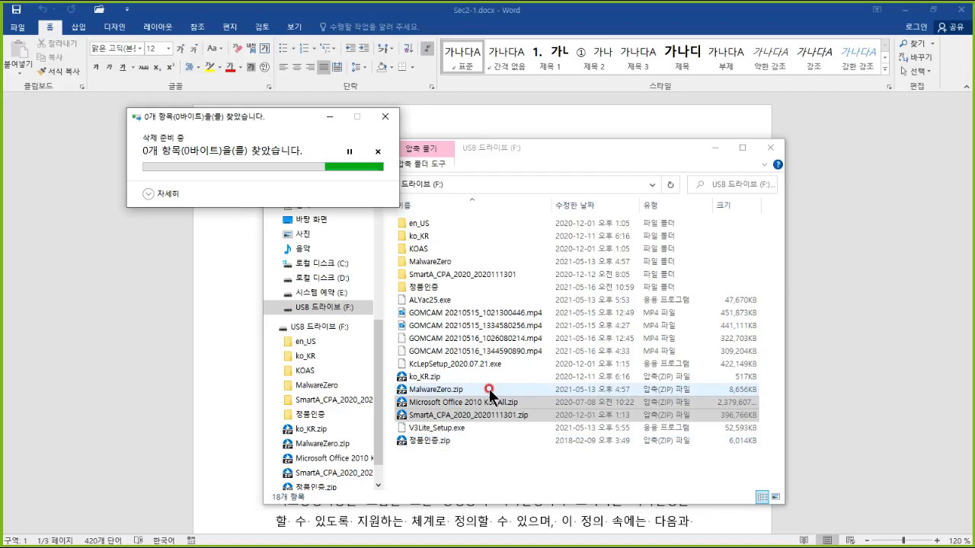
{"action": "left_click", "coordinate": [382, 117]}
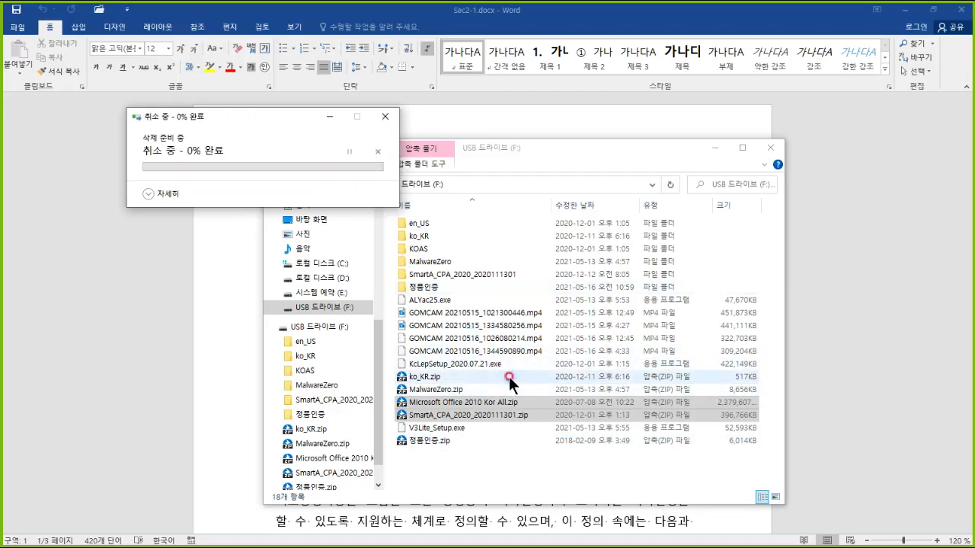
{"action": "left_click", "coordinate": [469, 482]}
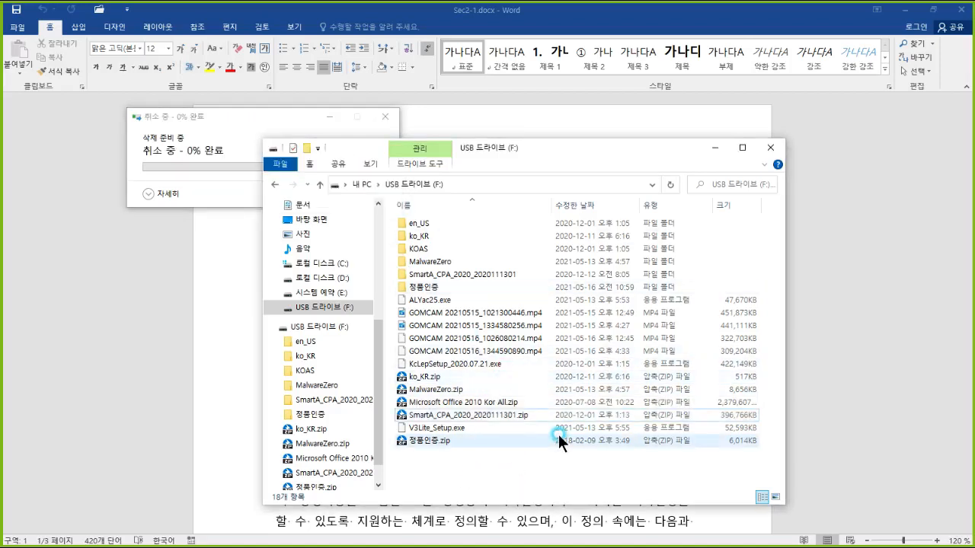
Delete the four GOMCAM MP4 files, Microsoft Office 2010 Kor All.zip and SmartA_CPA_2020_2020111301.zip from the USB drive
{"action": "left_click", "coordinate": [717, 317]}
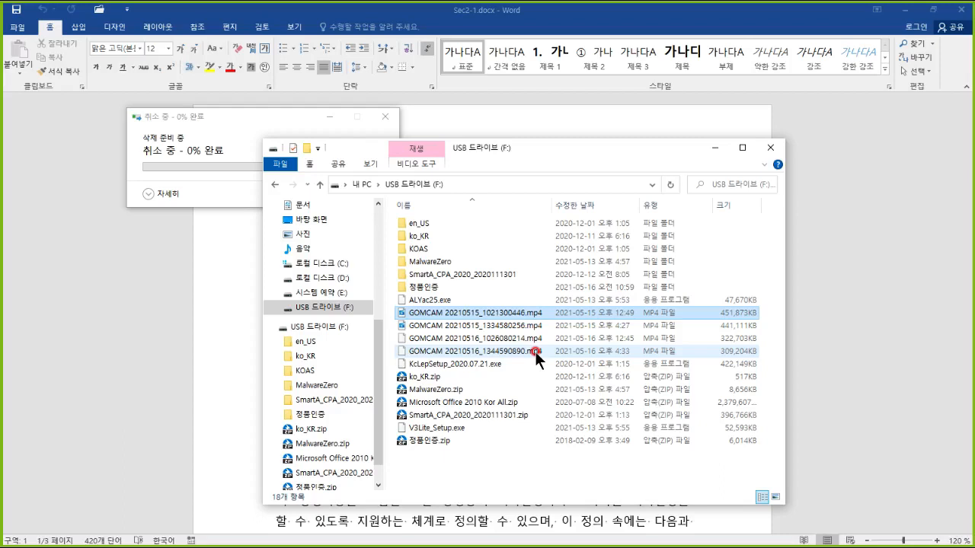
{"action": "left_click", "coordinate": [535, 351], "text": "shift"}
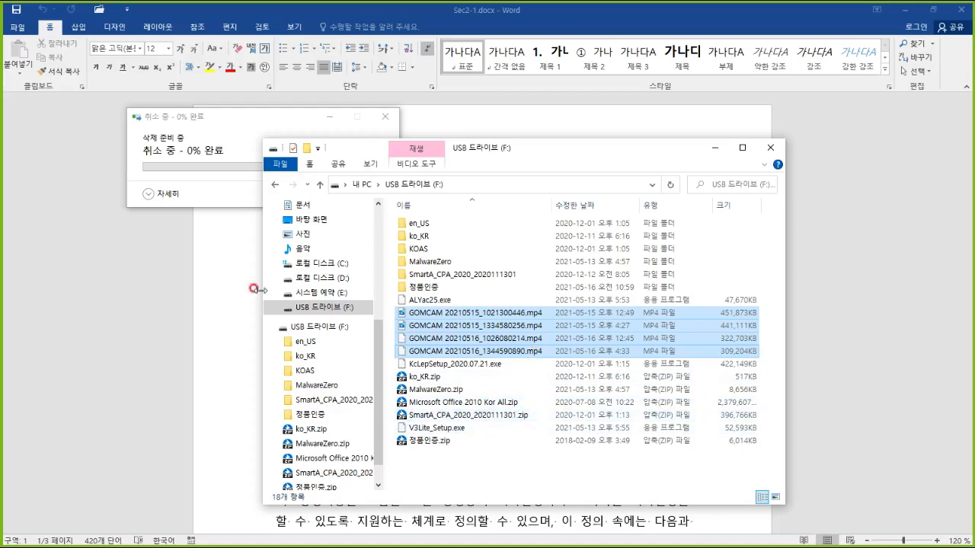
{"action": "left_click", "coordinate": [217, 196]}
{"action": "left_click", "coordinate": [385, 120]}
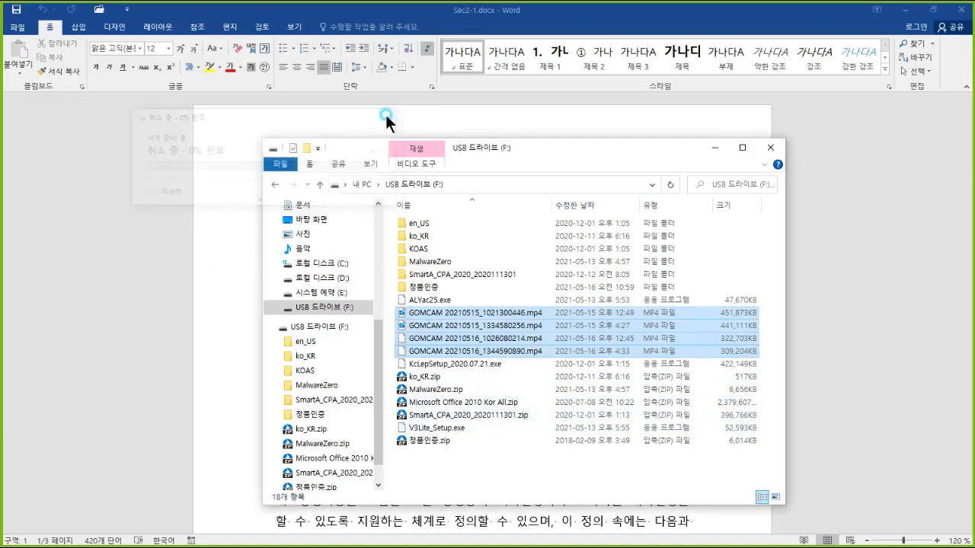
{"action": "left_click", "coordinate": [487, 406], "text": "ctrl"}
{"action": "left_click", "coordinate": [501, 415], "text": "ctrl"}
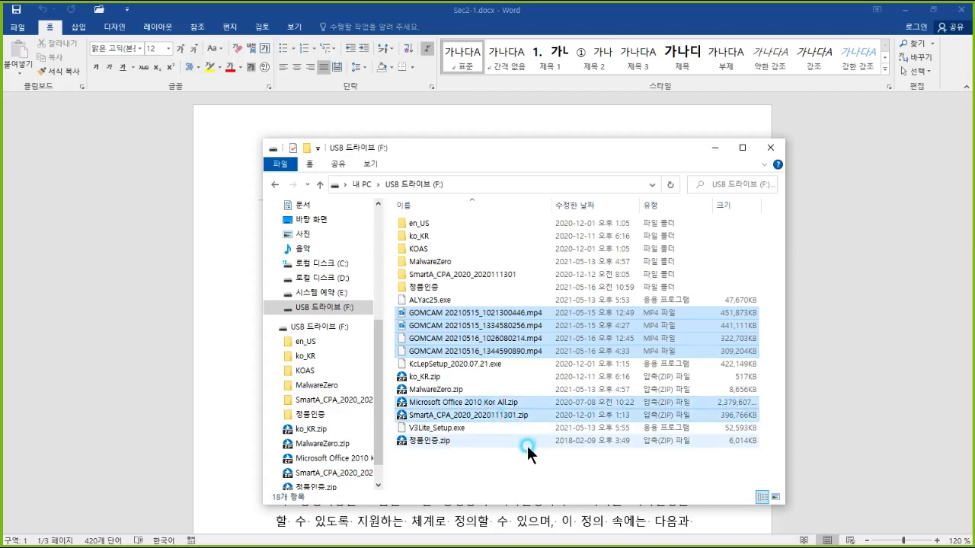
{"action": "key", "text": "Delete"}
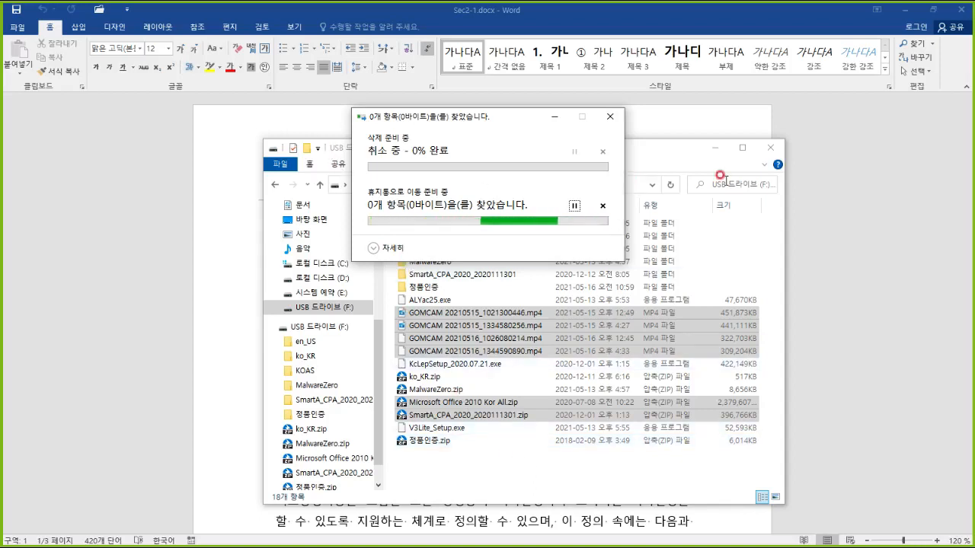
Open the GOMCam folder inside 문서 in File Explorer
{"action": "left_click", "coordinate": [675, 152]}
{"action": "scroll", "coordinate": [319, 264], "scroll_direction": "up", "scroll_amount": 2}
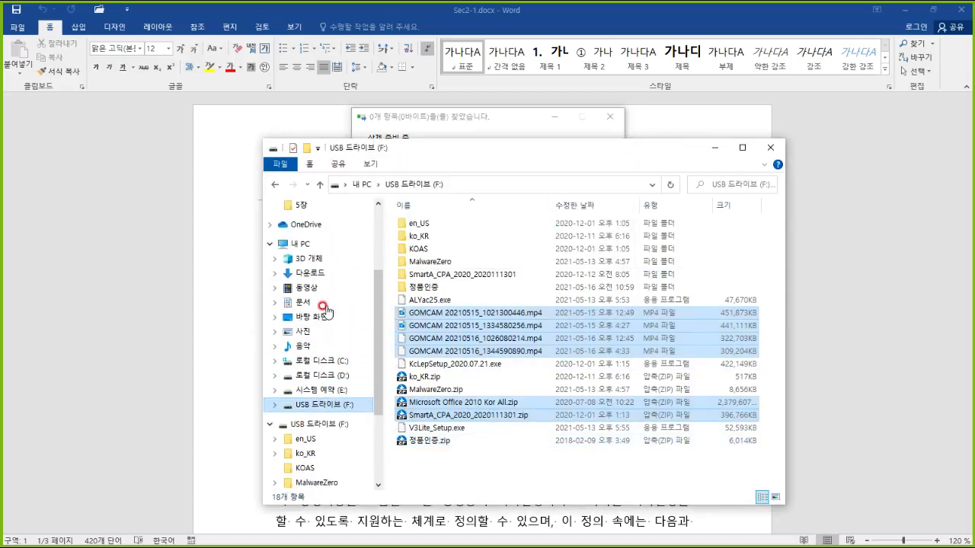
{"action": "left_click", "coordinate": [302, 302]}
{"action": "double_click", "coordinate": [426, 249]}
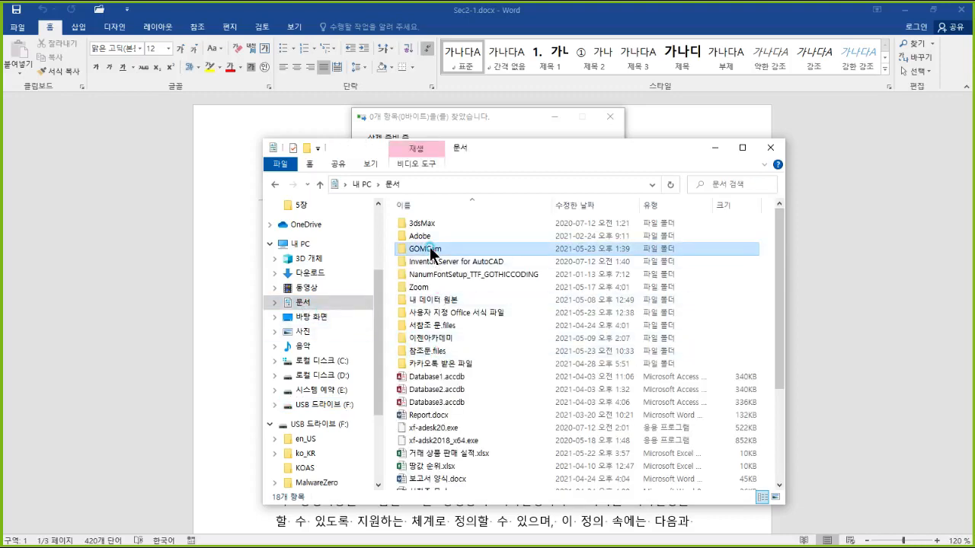
{"action": "left_click", "coordinate": [426, 251]}
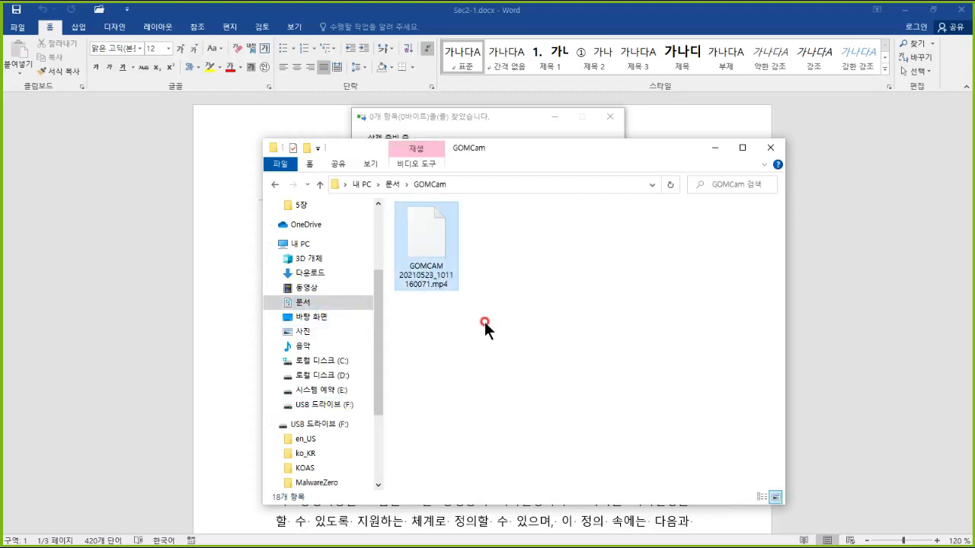
Open the recording GOMCAM 20210523_1011160071.mp4 in the video player
{"action": "left_click", "coordinate": [485, 321]}
{"action": "left_click", "coordinate": [437, 253]}
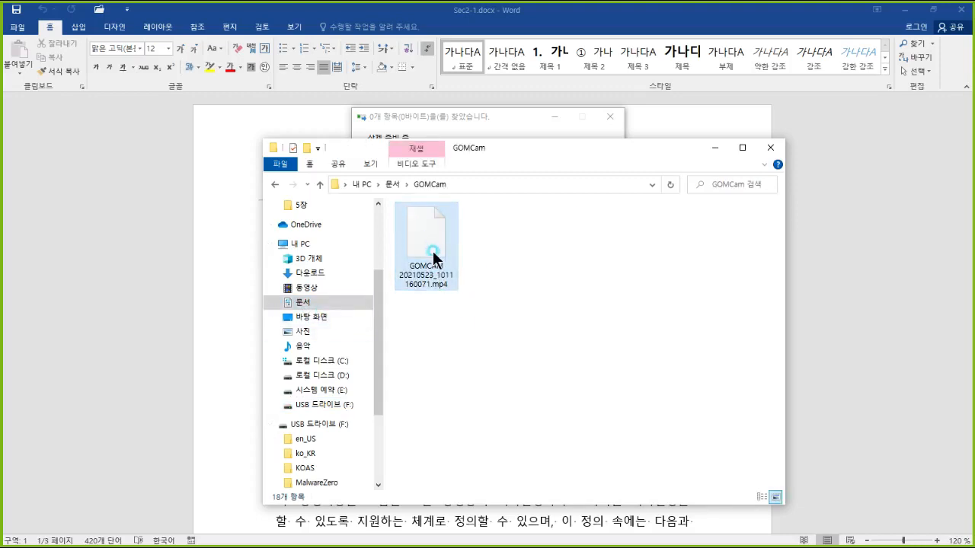
{"action": "right_click", "coordinate": [433, 252]}
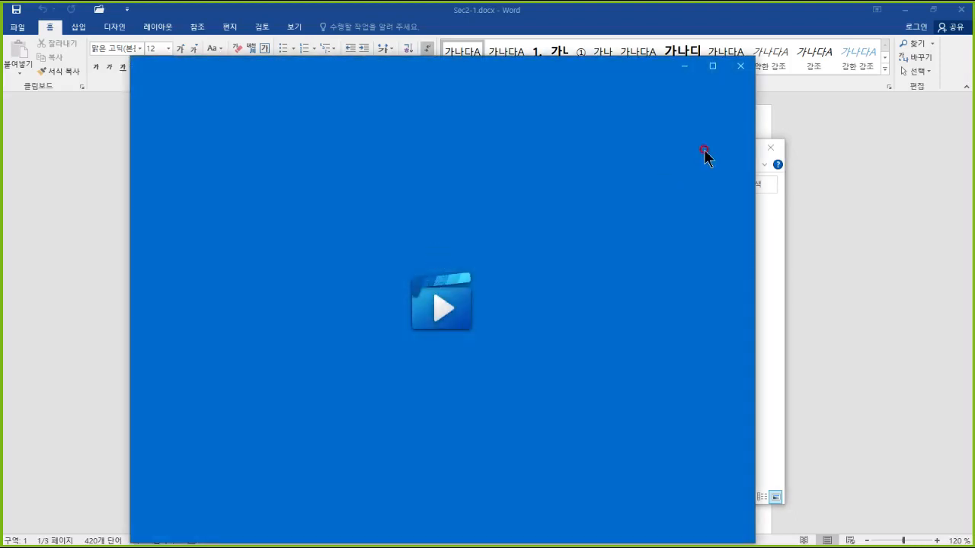
Close the video player and delete the recording GOMCAM 20210523_1011160071.mp4 from the GOMCam folder
{"action": "left_click_drag", "start_coordinate": [659, 77], "coordinate": [6, 121]}
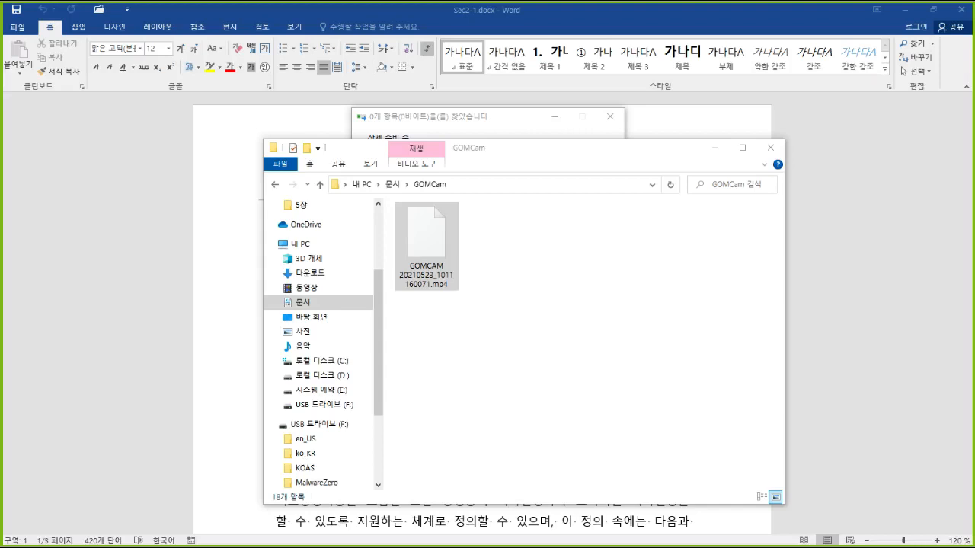
{"action": "left_click", "coordinate": [430, 246]}
{"action": "left_click", "coordinate": [419, 324]}
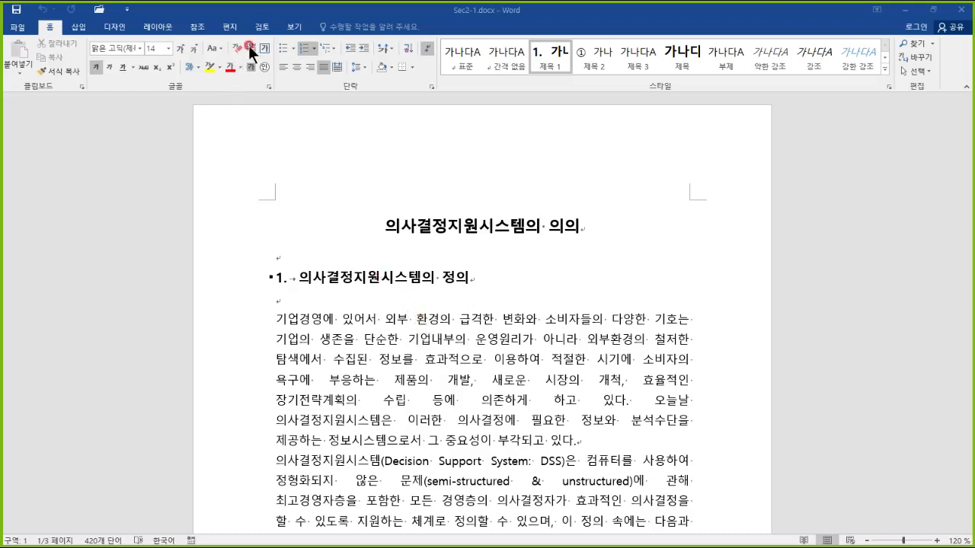
Return to Word and look over the review commands for language proofing in Sec2-1.docx
{"action": "left_click", "coordinate": [265, 23]}
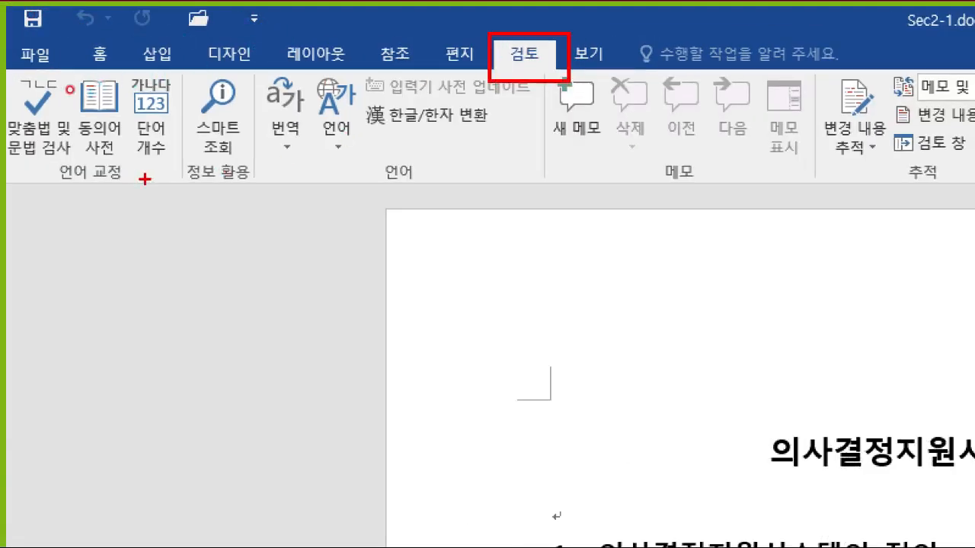
{"action": "left_click_drag", "start_coordinate": [46, 158], "coordinate": [144, 195]}
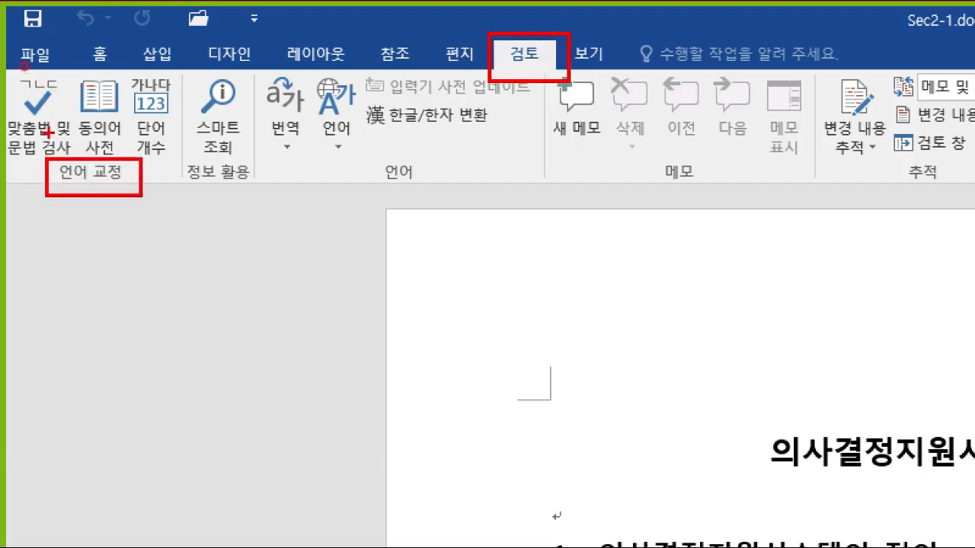
{"action": "left_click_drag", "start_coordinate": [35, 119], "coordinate": [75, 79]}
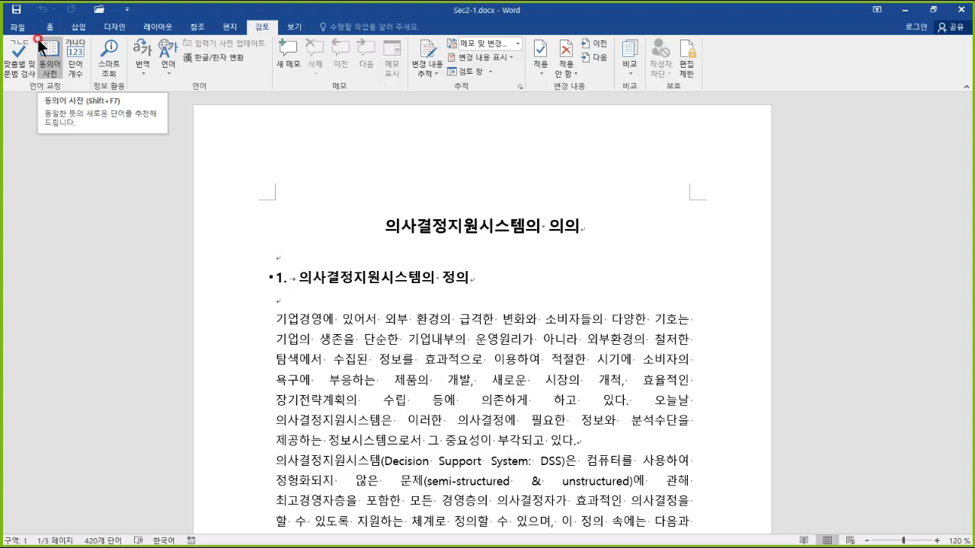
{"action": "left_click", "coordinate": [42, 48]}
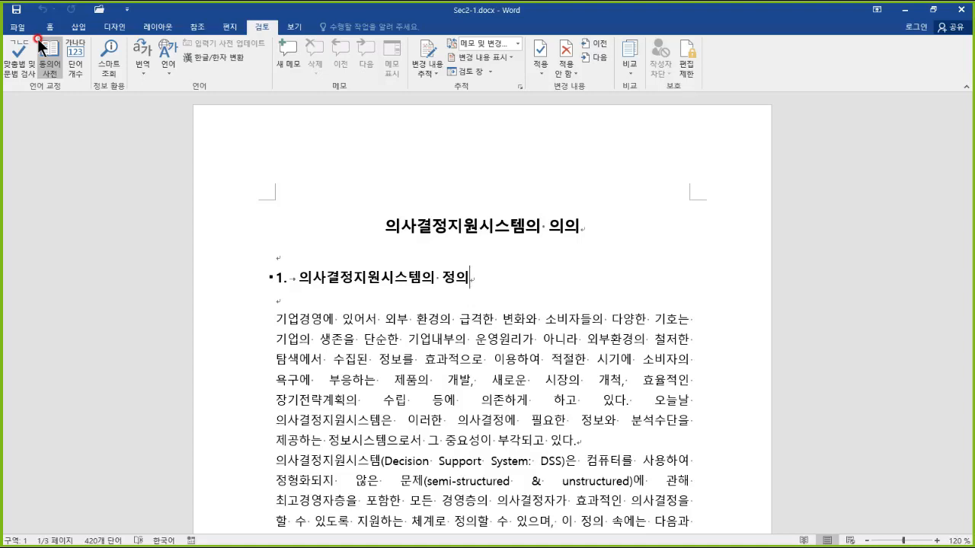
Select "Support" in "(Decision Support System: DSS)" under heading 1 and open its proofing language settings
{"action": "scroll", "coordinate": [436, 253], "scroll_direction": "down", "scroll_amount": 3}
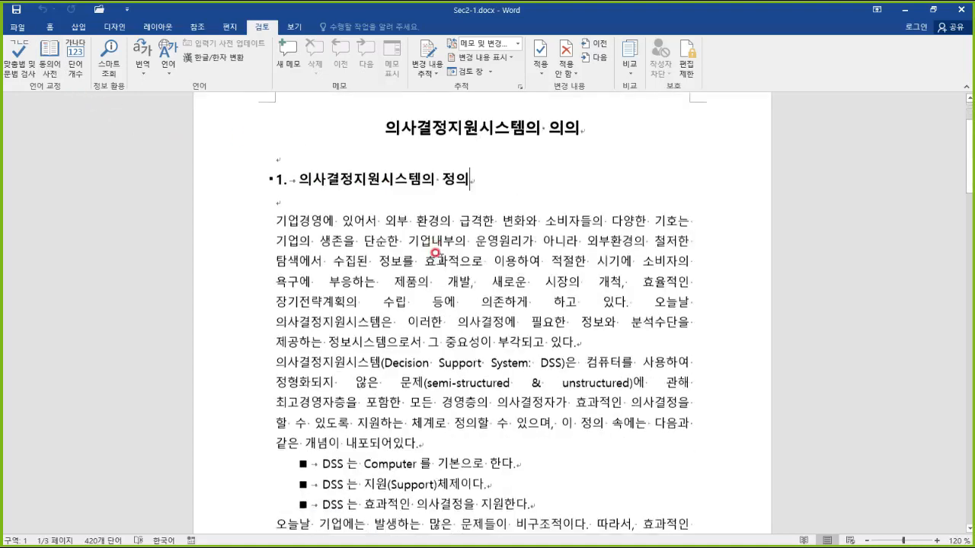
{"action": "scroll", "coordinate": [436, 253], "scroll_direction": "down", "scroll_amount": 3}
{"action": "left_click_drag", "start_coordinate": [439, 287], "coordinate": [480, 283]}
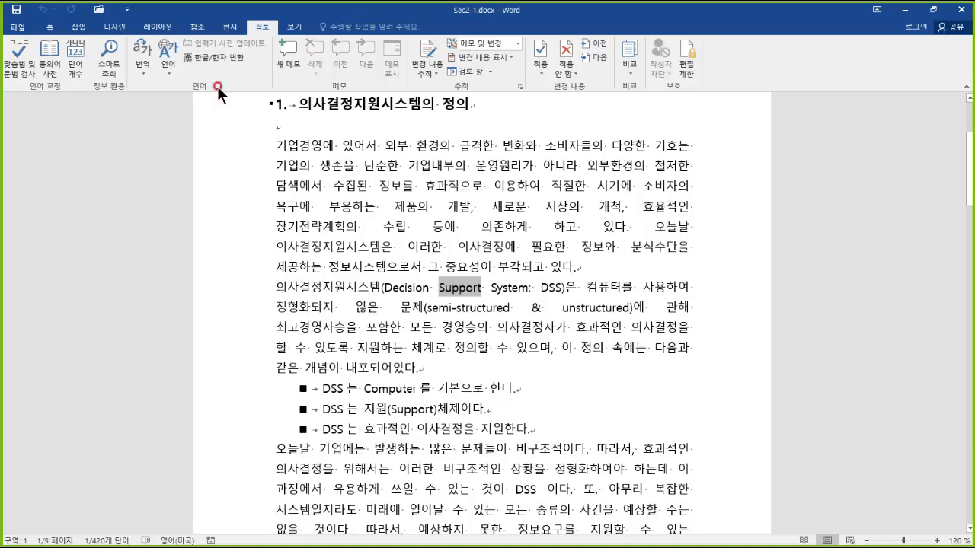
{"action": "left_click", "coordinate": [170, 72]}
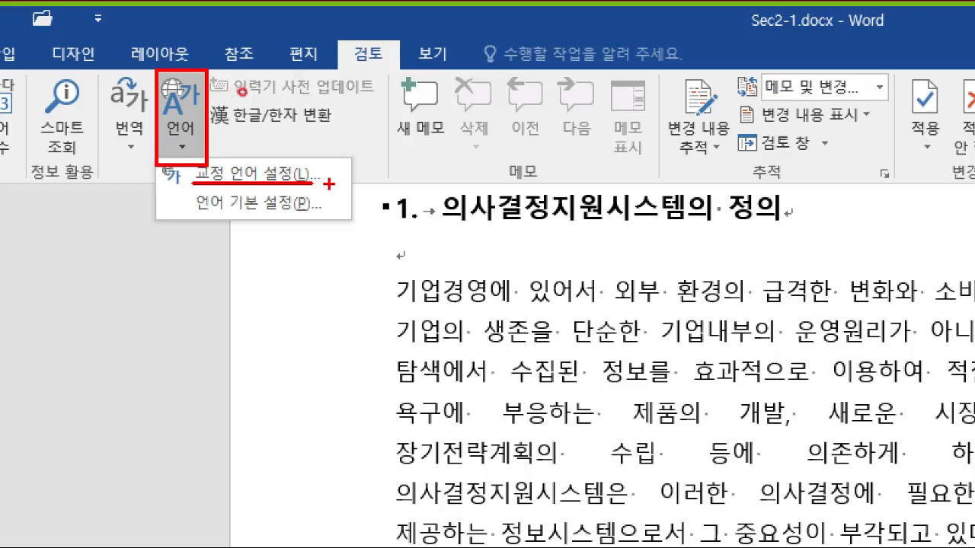
{"action": "key", "text": "Escape"}
{"action": "left_click", "coordinate": [171, 73]}
{"action": "left_click", "coordinate": [193, 85]}
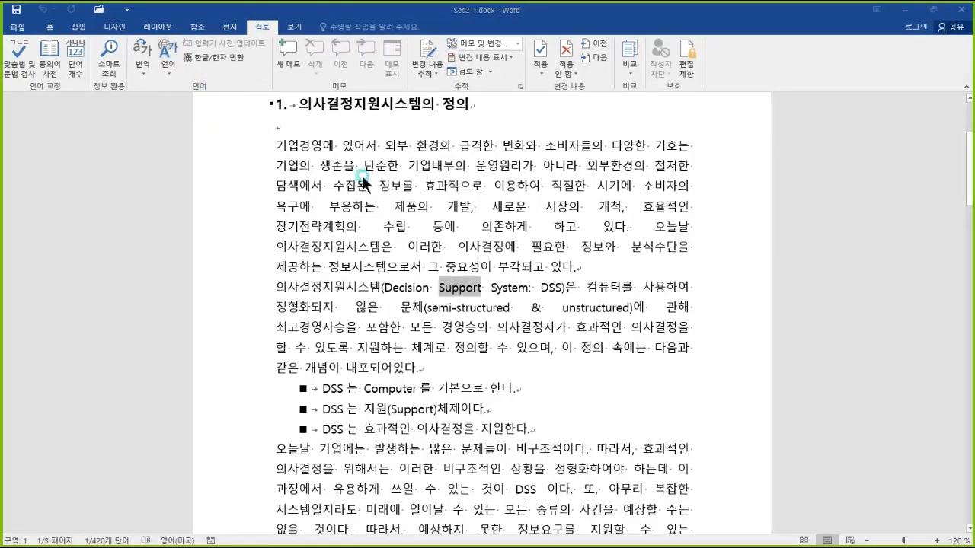
{"action": "left_click_drag", "start_coordinate": [489, 178], "coordinate": [286, 155]}
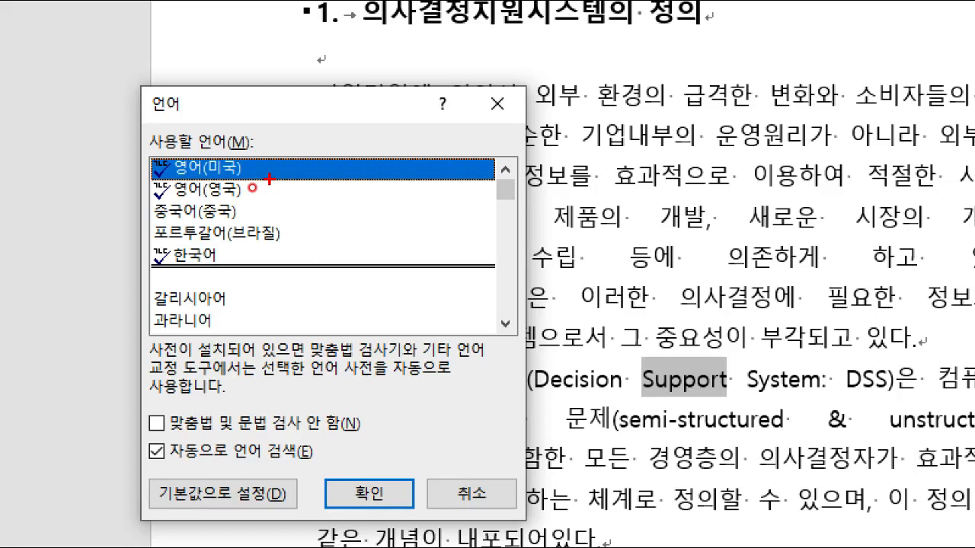
Set the proofing language of the selected word "Support" to 영어(영국) from the full language list
{"action": "mouse_move", "coordinate": [149, 177]}
{"action": "left_mouse_down"}
{"action": "mouse_move", "coordinate": [188, 200]}
{"action": "mouse_move", "coordinate": [264, 207]}
{"action": "left_mouse_up"}
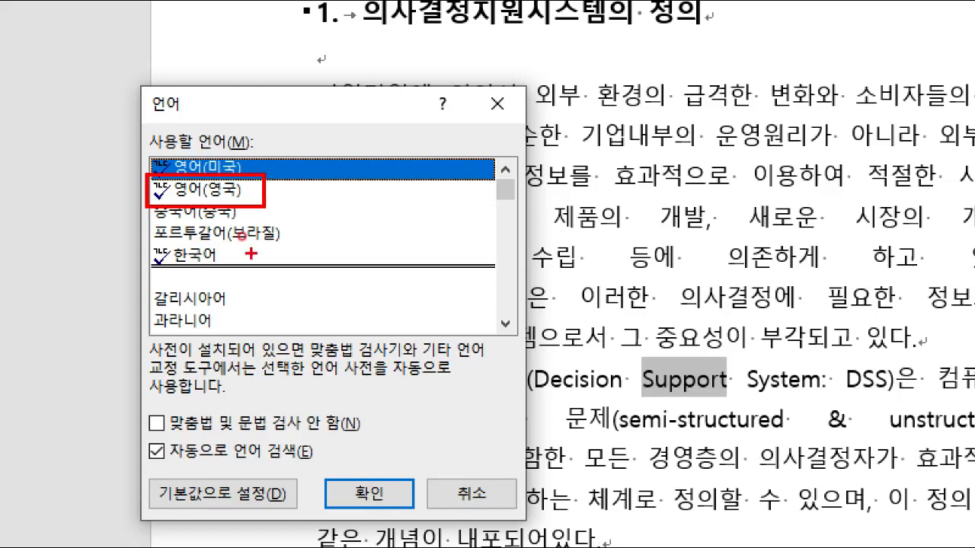
{"action": "mouse_move", "coordinate": [199, 297]}
{"action": "left_mouse_down"}
{"action": "mouse_move", "coordinate": [169, 329]}
{"action": "mouse_move", "coordinate": [251, 332]}
{"action": "left_mouse_up"}
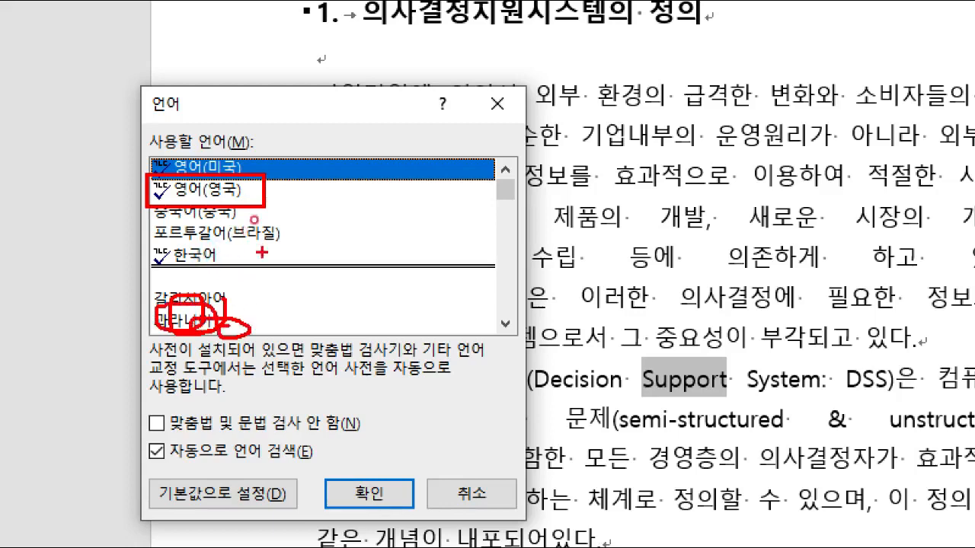
{"action": "mouse_move", "coordinate": [308, 181]}
{"action": "left_mouse_down"}
{"action": "mouse_move", "coordinate": [280, 211]}
{"action": "mouse_move", "coordinate": [308, 210]}
{"action": "left_mouse_up"}
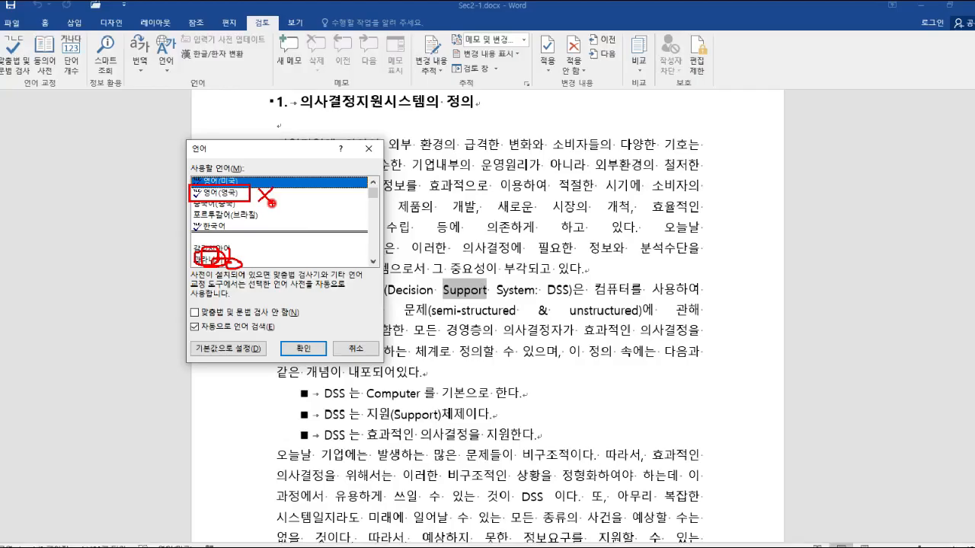
{"action": "left_click", "coordinate": [504, 323]}
{"action": "left_click", "coordinate": [504, 323]}
{"action": "left_click_drag", "start_coordinate": [370, 259], "coordinate": [369, 259]}
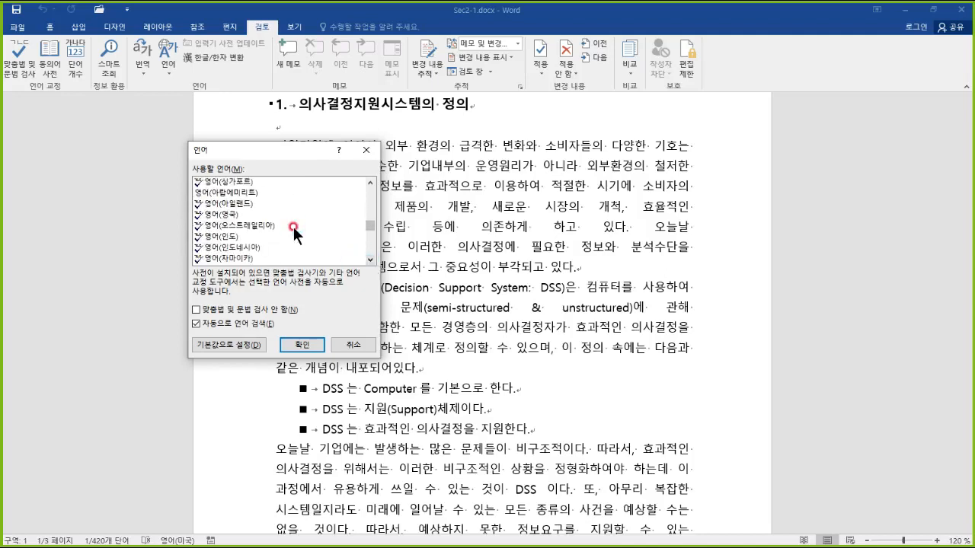
{"action": "left_click", "coordinate": [240, 215]}
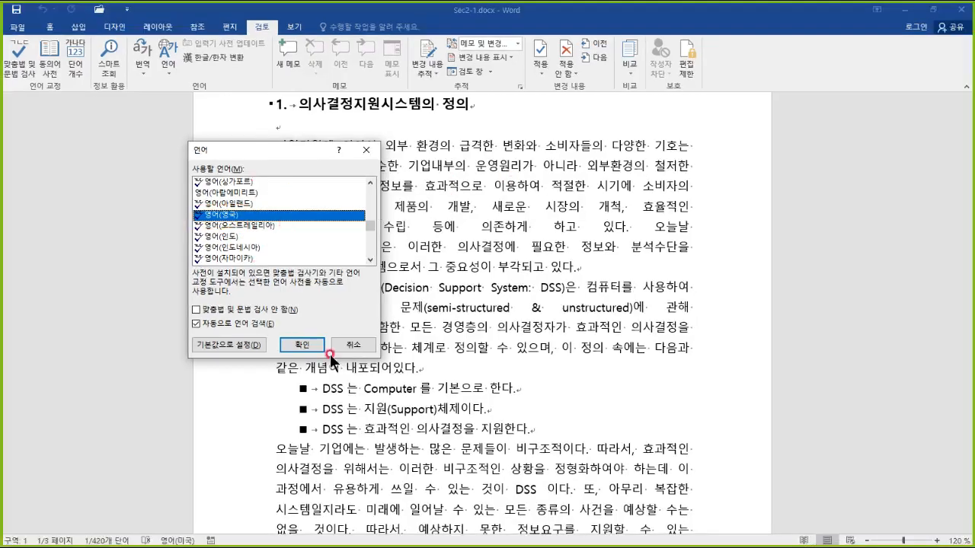
{"action": "left_click", "coordinate": [391, 477]}
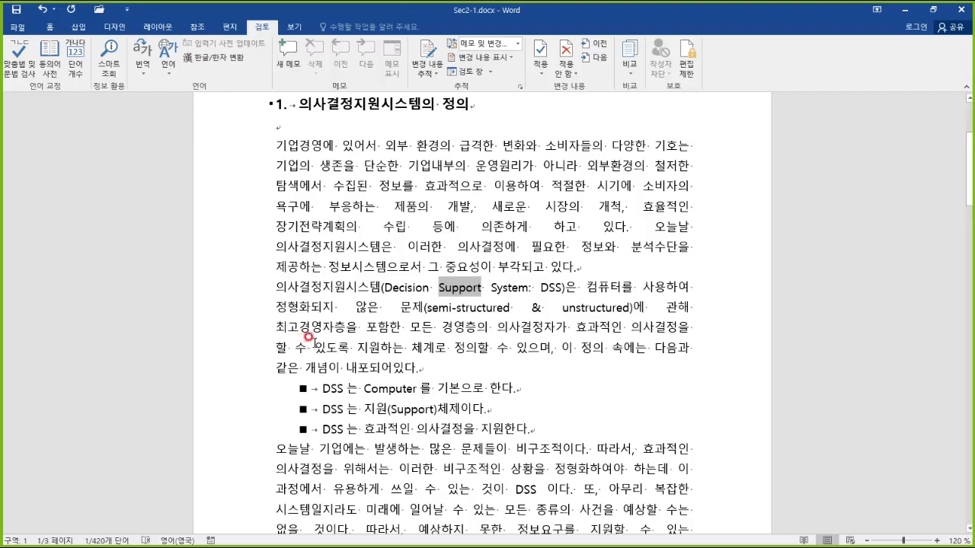
Check the proofing language of the word "interactive" in item ⑤ on page 3, and leave the settings without applying a change
{"action": "left_click", "coordinate": [461, 288]}
{"action": "scroll", "coordinate": [462, 288], "scroll_direction": "down", "scroll_amount": 15}
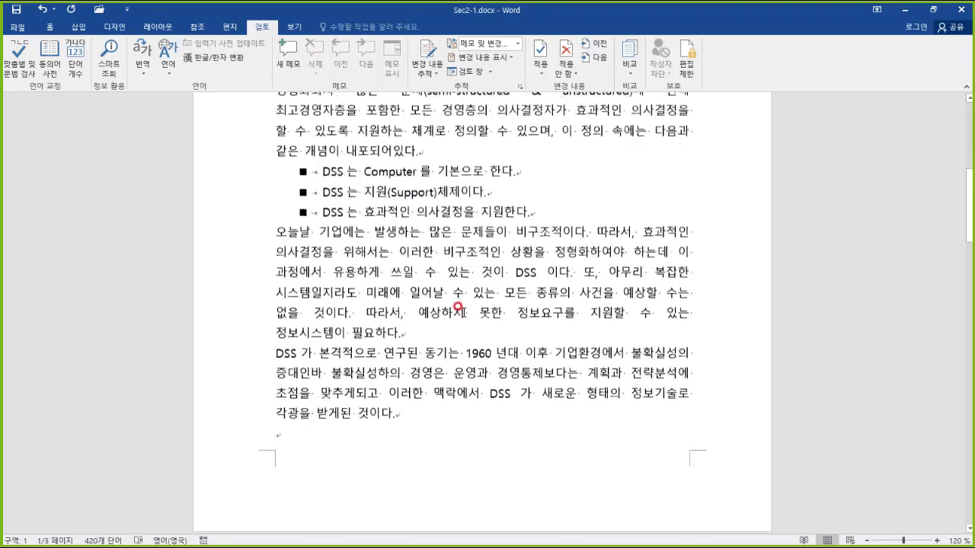
{"action": "scroll", "coordinate": [480, 308], "scroll_direction": "down", "scroll_amount": 5}
{"action": "scroll", "coordinate": [480, 308], "scroll_direction": "up", "scroll_amount": 2}
{"action": "left_click", "coordinate": [468, 229]}
{"action": "left_click", "coordinate": [466, 208]}
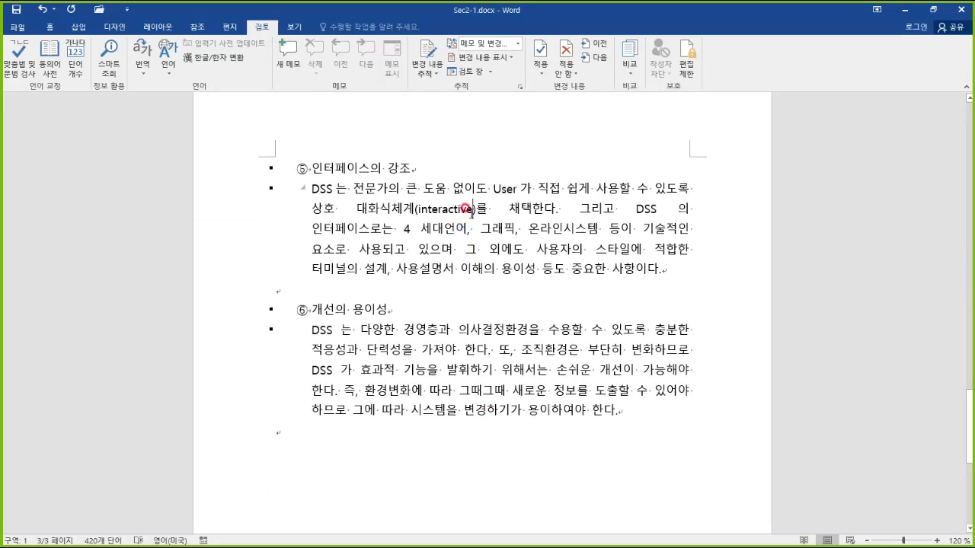
{"action": "left_click", "coordinate": [472, 204]}
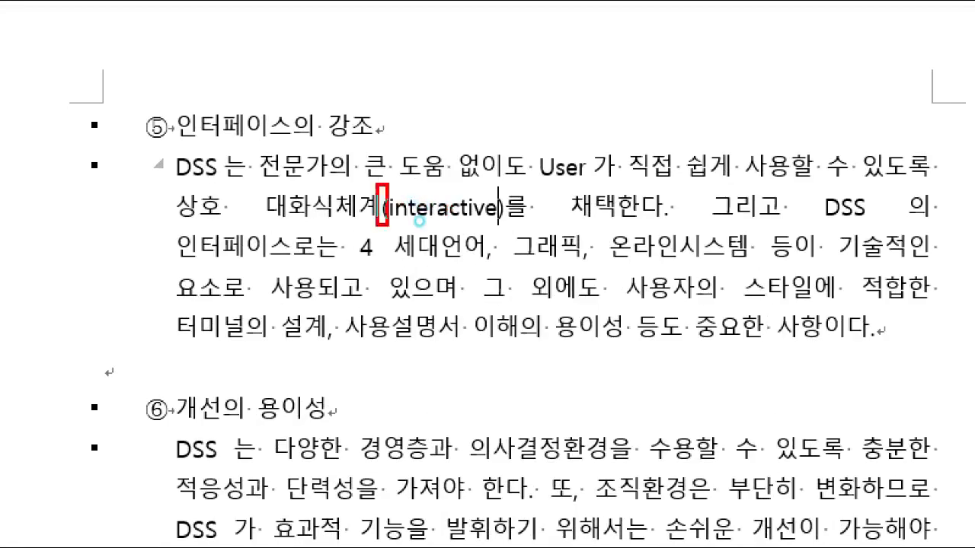
{"action": "left_click_drag", "start_coordinate": [419, 220], "coordinate": [483, 222]}
{"action": "left_click_drag", "start_coordinate": [418, 209], "coordinate": [474, 209]}
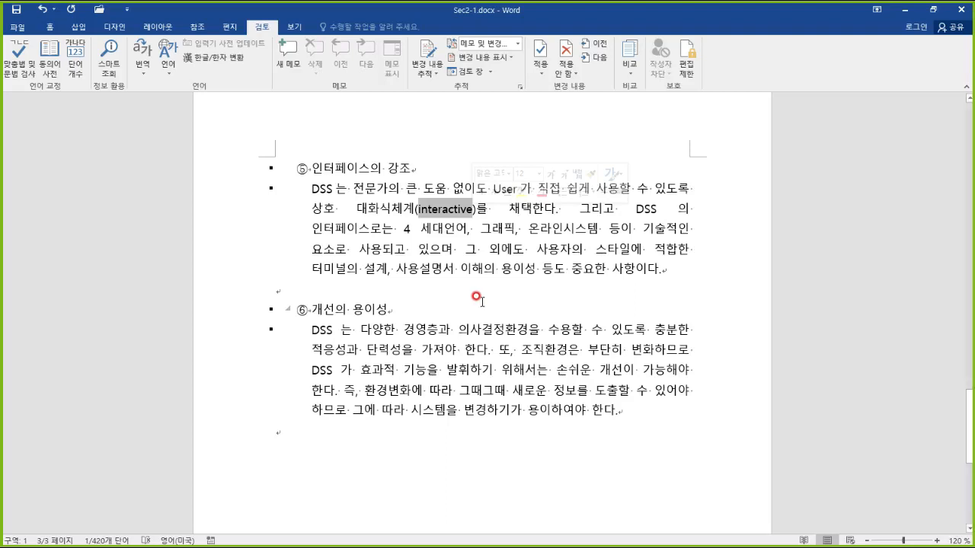
{"action": "left_click", "coordinate": [188, 73]}
{"action": "left_click", "coordinate": [213, 88]}
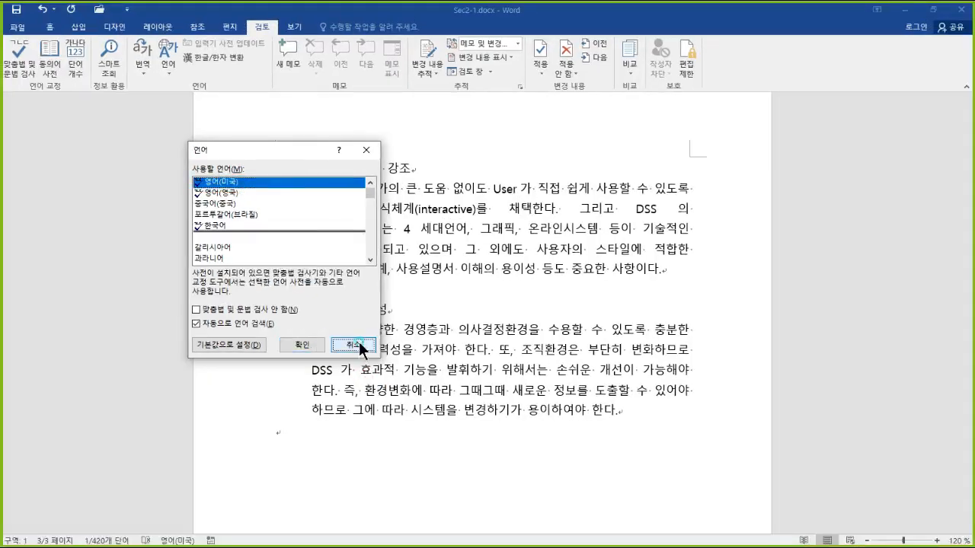
{"action": "left_click", "coordinate": [378, 502]}
Run the spelling and grammar check on the document, review the suggestions for "nonstructured", and return to the text without changing it
{"action": "left_click", "coordinate": [474, 228]}
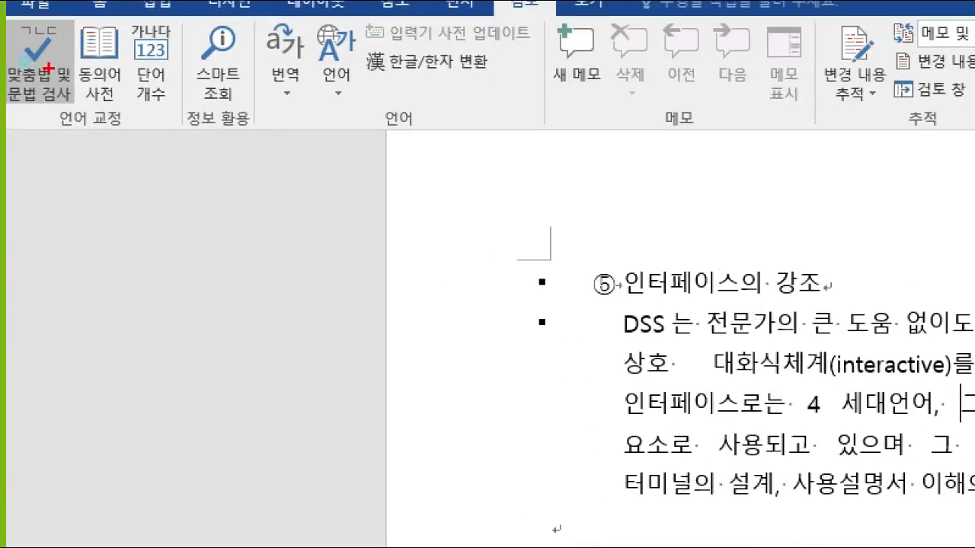
{"action": "left_click", "coordinate": [47, 67]}
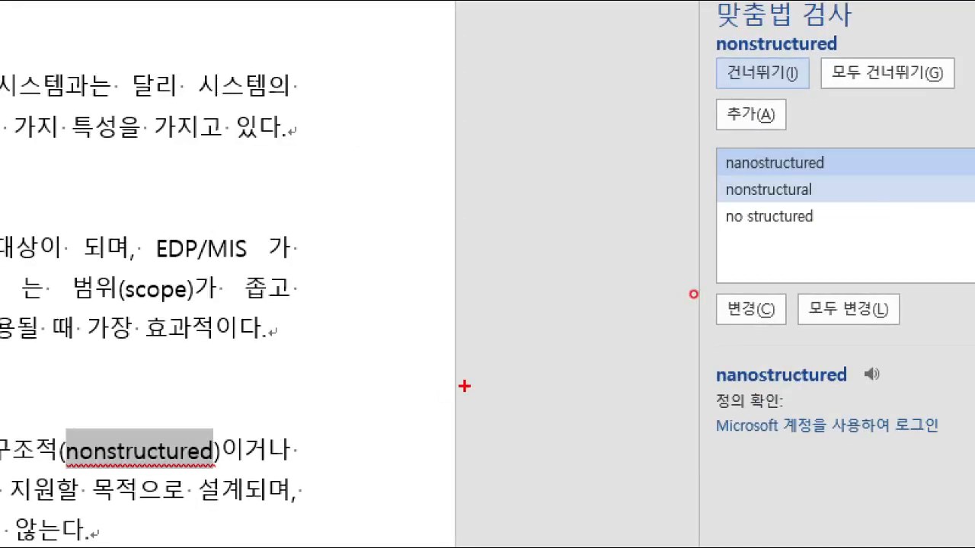
{"action": "left_click_drag", "start_coordinate": [73, 409], "coordinate": [205, 497]}
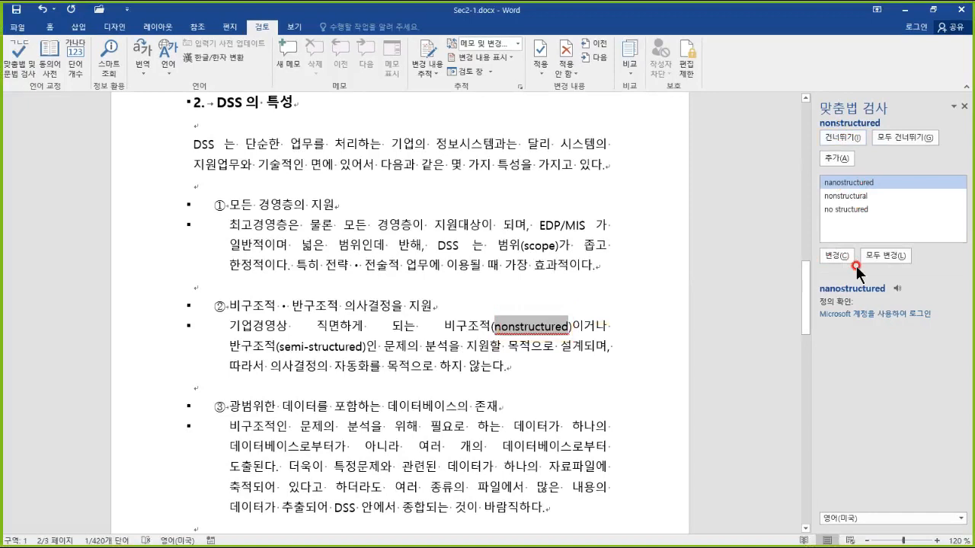
{"action": "left_click", "coordinate": [444, 166]}
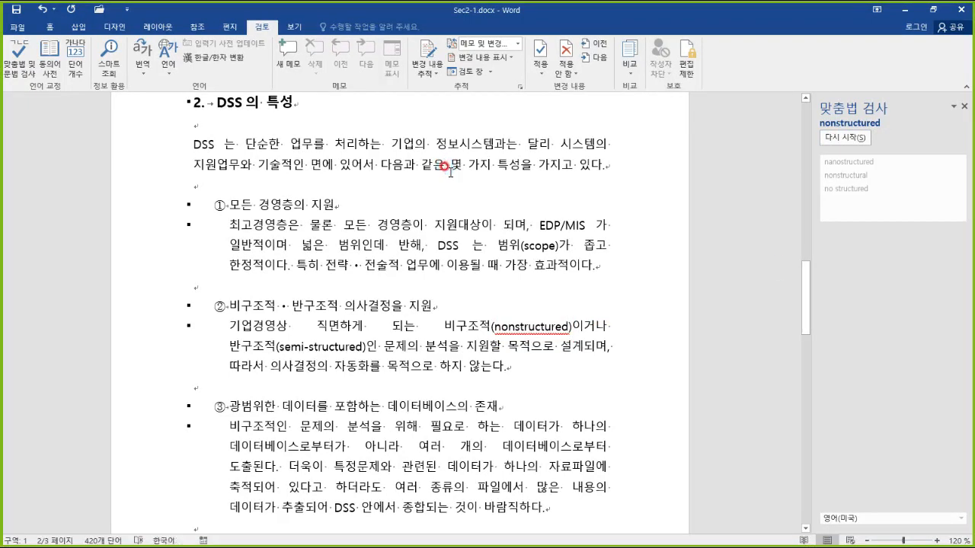
{"action": "left_click", "coordinate": [459, 163]}
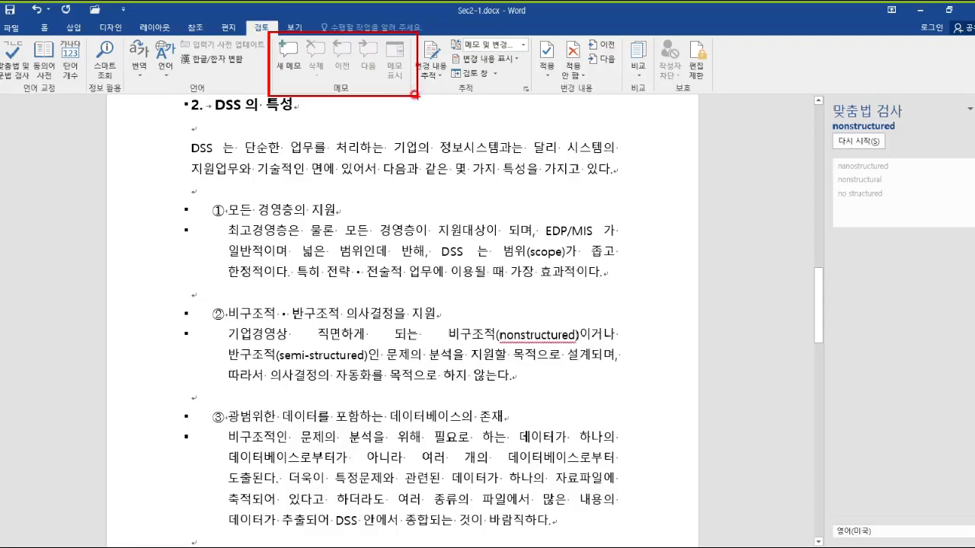
Bring up the list of recent documents and locations for opening another file
{"action": "left_click", "coordinate": [493, 161]}
{"action": "left_click", "coordinate": [99, 9]}
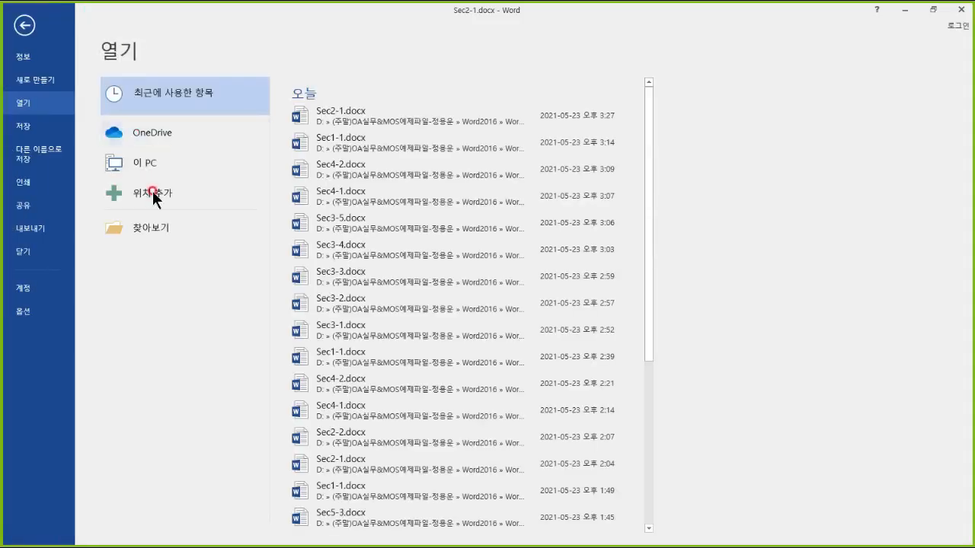
Open the document Sec3-1.docx from the 6장 practice folder
{"action": "left_click", "coordinate": [156, 225]}
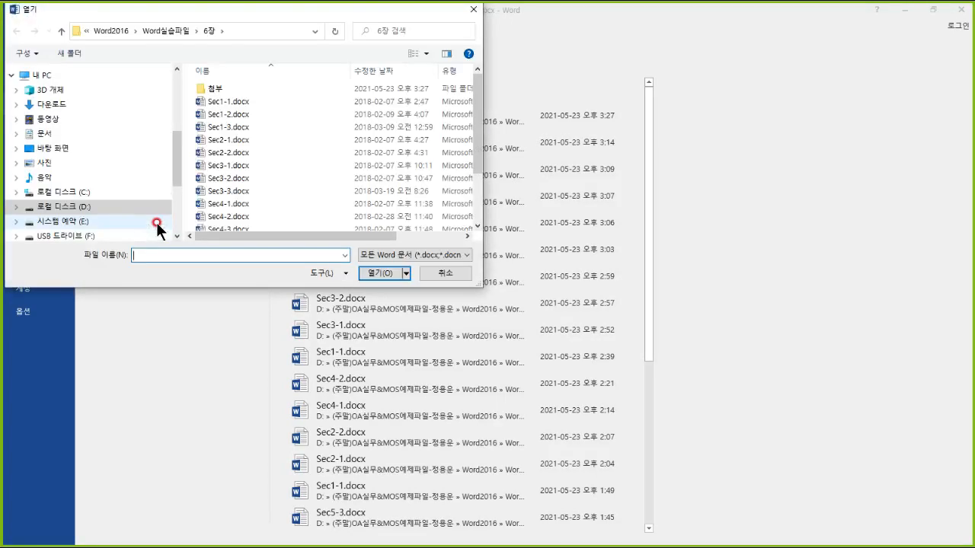
{"action": "left_click", "coordinate": [221, 166]}
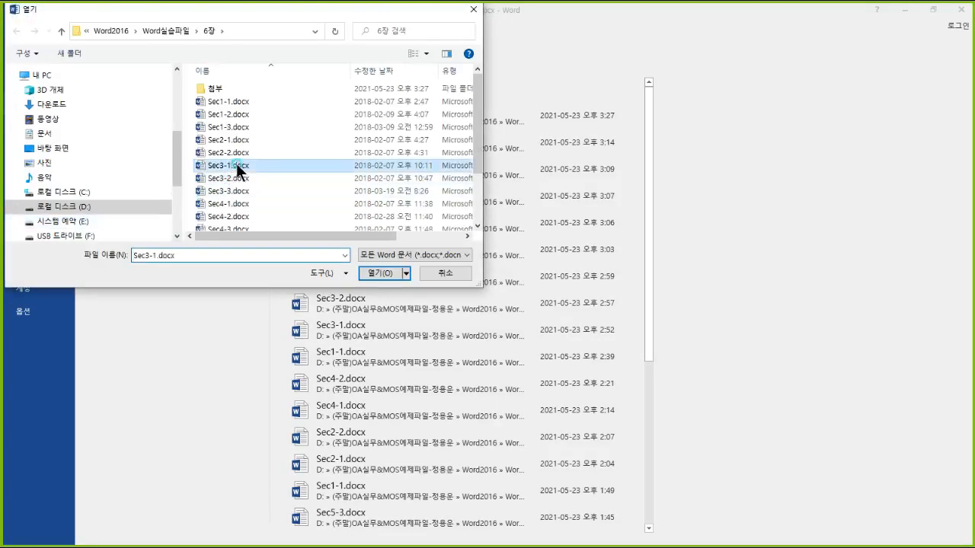
{"action": "left_click_drag", "start_coordinate": [191, 145], "coordinate": [318, 184]}
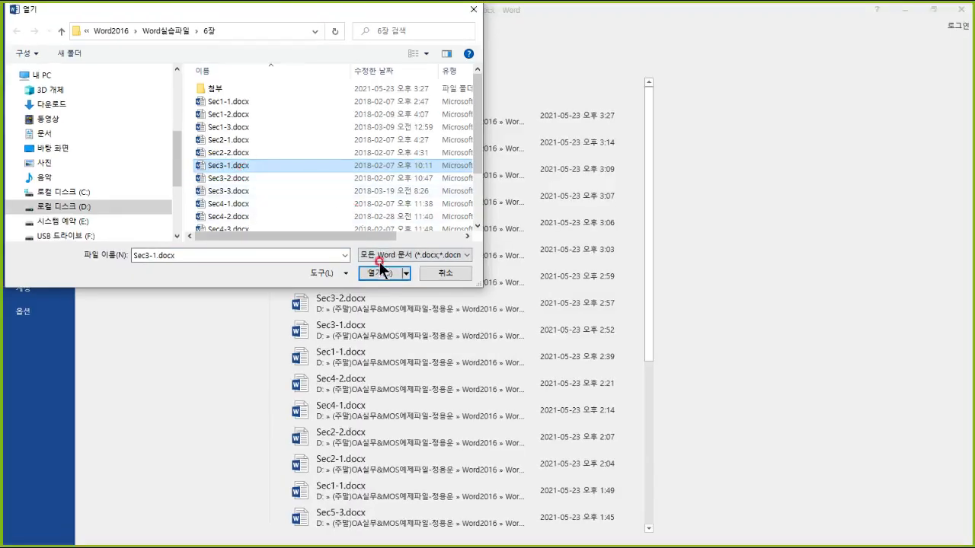
{"action": "left_click", "coordinate": [575, 378]}
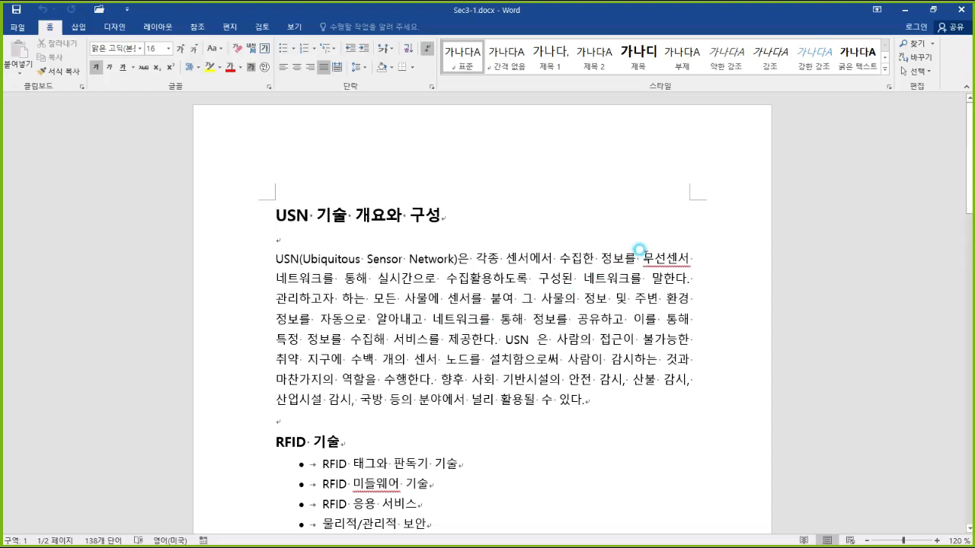
Attach a new comment reading "네트워크 보안 필요" to the words "무선센서 네트워크" in the first paragraph
{"action": "left_click_drag", "start_coordinate": [642, 256], "coordinate": [322, 279]}
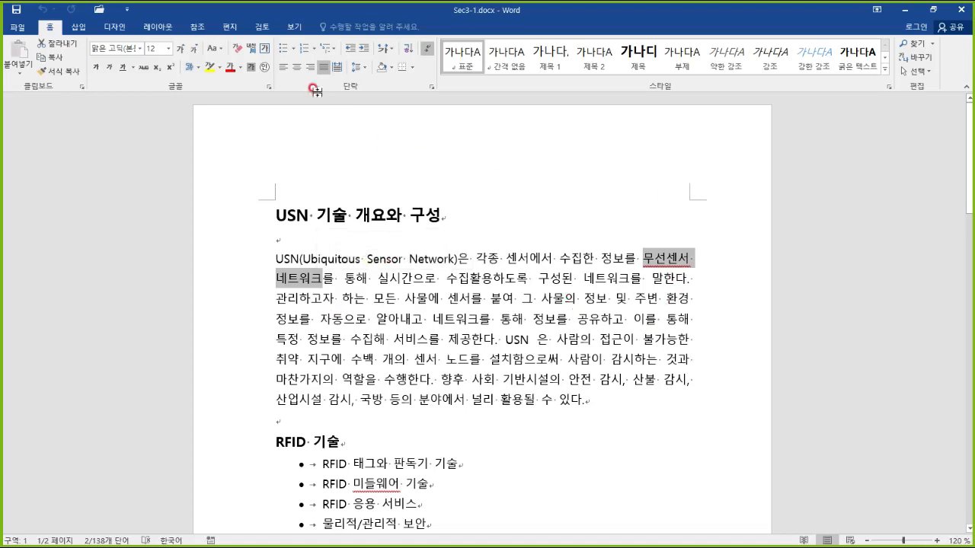
{"action": "left_click", "coordinate": [266, 24]}
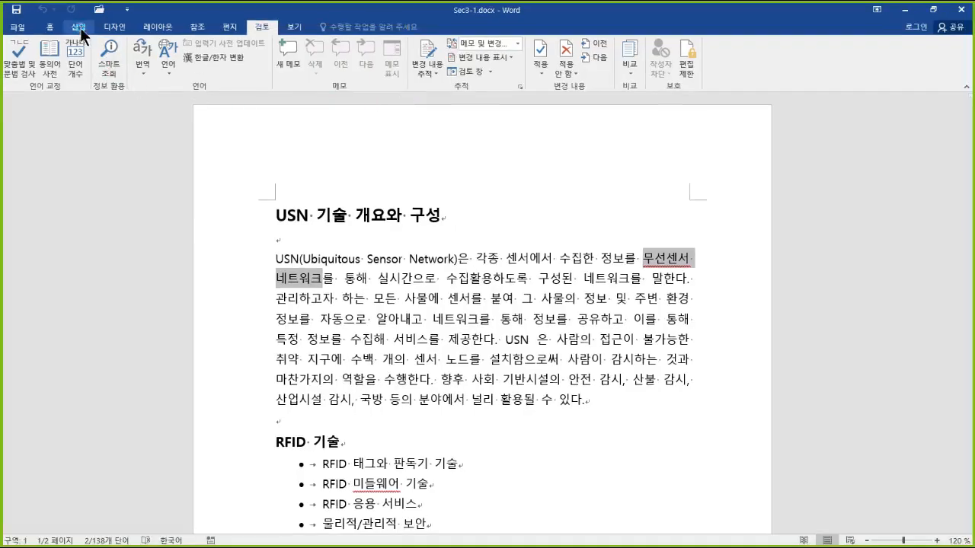
{"action": "left_click", "coordinate": [79, 27]}
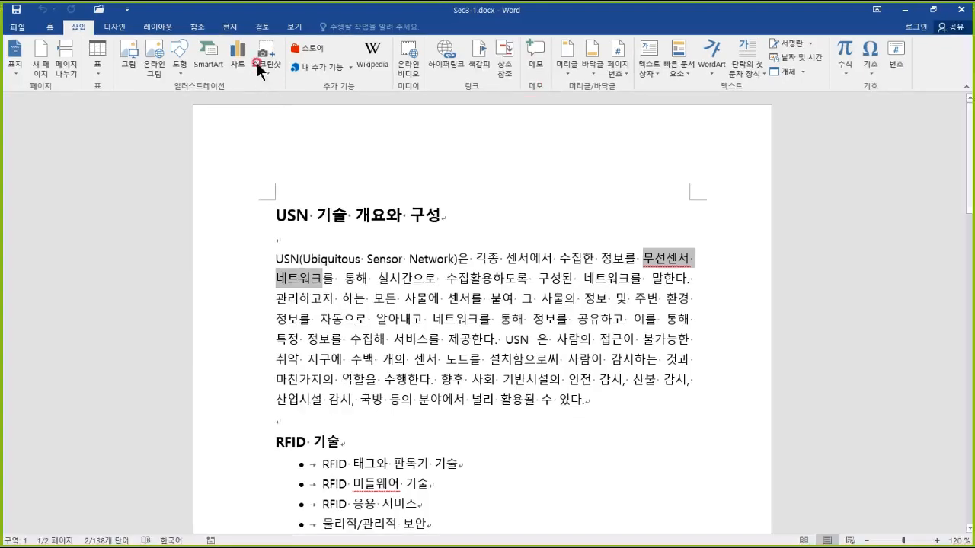
{"action": "left_click", "coordinate": [261, 27]}
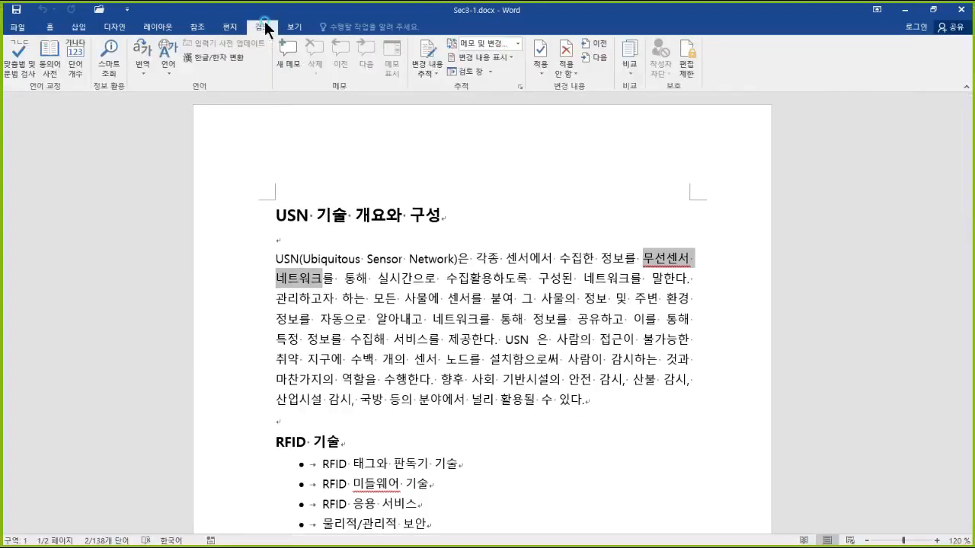
{"action": "left_click", "coordinate": [286, 57]}
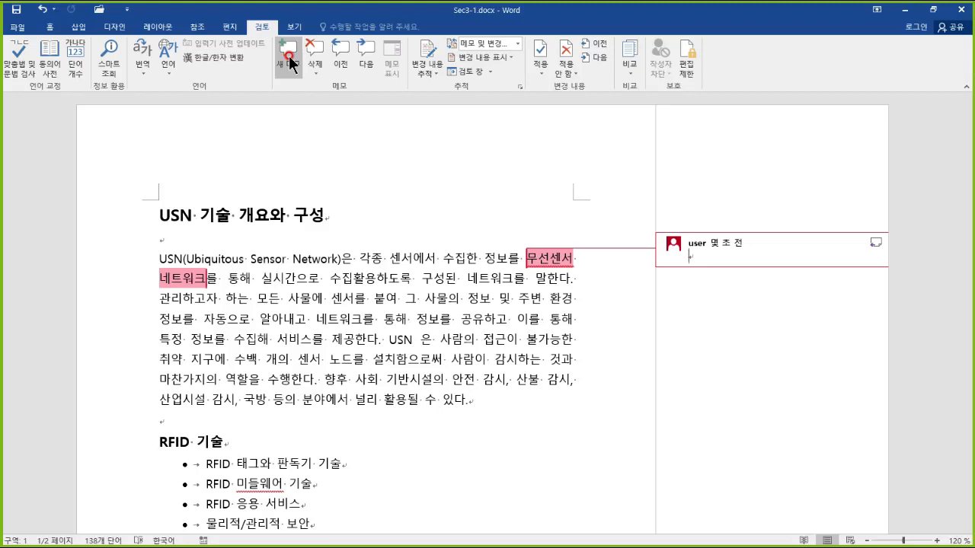
{"action": "type", "text": "네트워크 보안 필"}
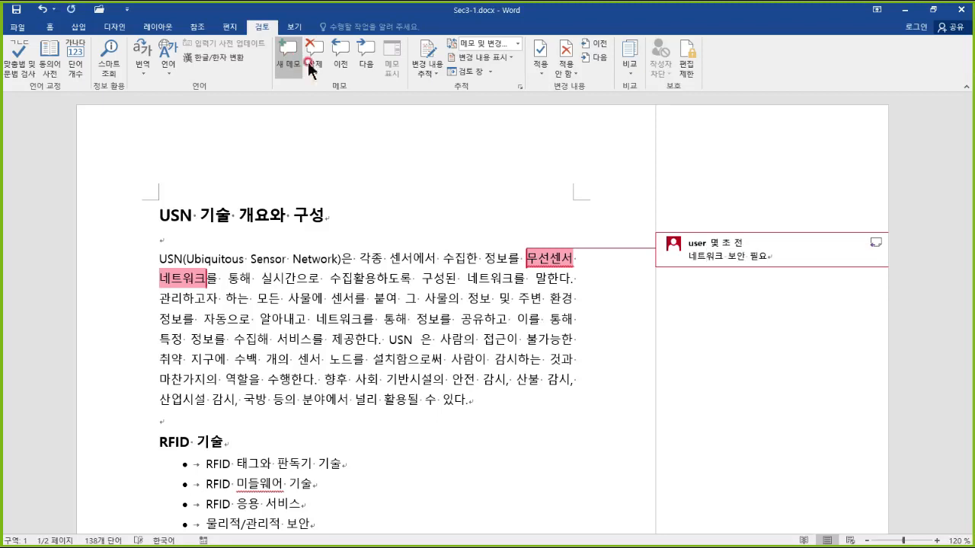
{"action": "type", "text": "요"}
{"action": "left_click", "coordinate": [777, 259]}
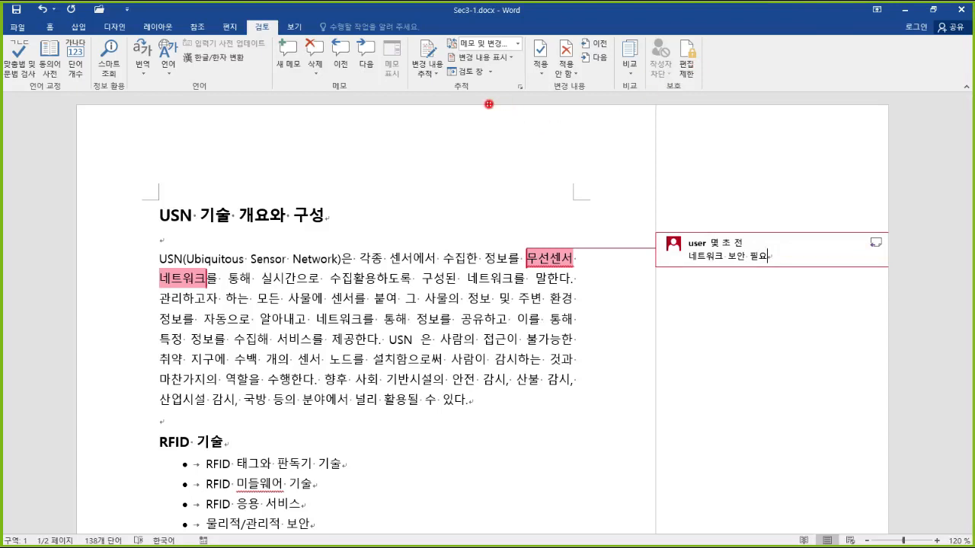
{"action": "mouse_move", "coordinate": [286, 265]}
{"action": "left_mouse_down"}
{"action": "mouse_move", "coordinate": [500, 400]}
{"action": "mouse_move", "coordinate": [525, 360]}
{"action": "left_mouse_up"}
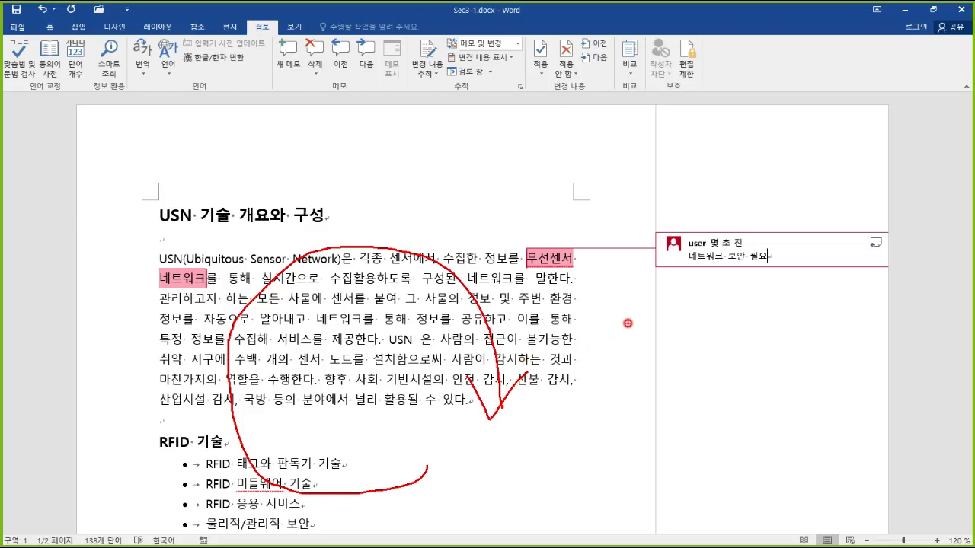
{"action": "key", "text": "Escape"}
{"action": "mouse_move", "coordinate": [682, 245]}
{"action": "left_mouse_down"}
{"action": "mouse_move", "coordinate": [790, 272]}
{"action": "mouse_move", "coordinate": [805, 254]}
{"action": "mouse_move", "coordinate": [902, 265]}
{"action": "left_mouse_up"}
{"action": "mouse_move", "coordinate": [698, 283]}
{"action": "left_mouse_down"}
{"action": "mouse_move", "coordinate": [706, 296]}
{"action": "mouse_move", "coordinate": [853, 294]}
{"action": "mouse_move", "coordinate": [853, 211]}
{"action": "mouse_move", "coordinate": [939, 279]}
{"action": "left_mouse_up"}
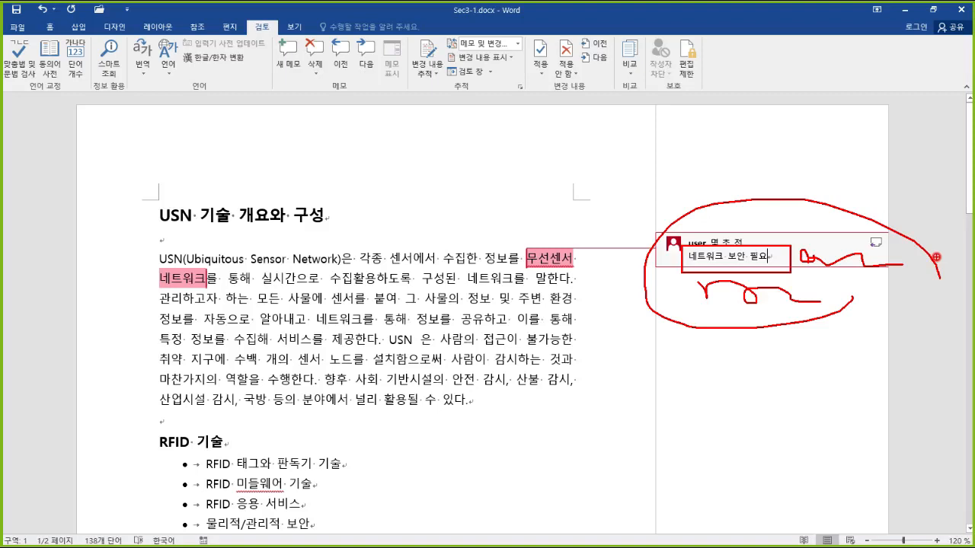
{"action": "key", "text": "Escape"}
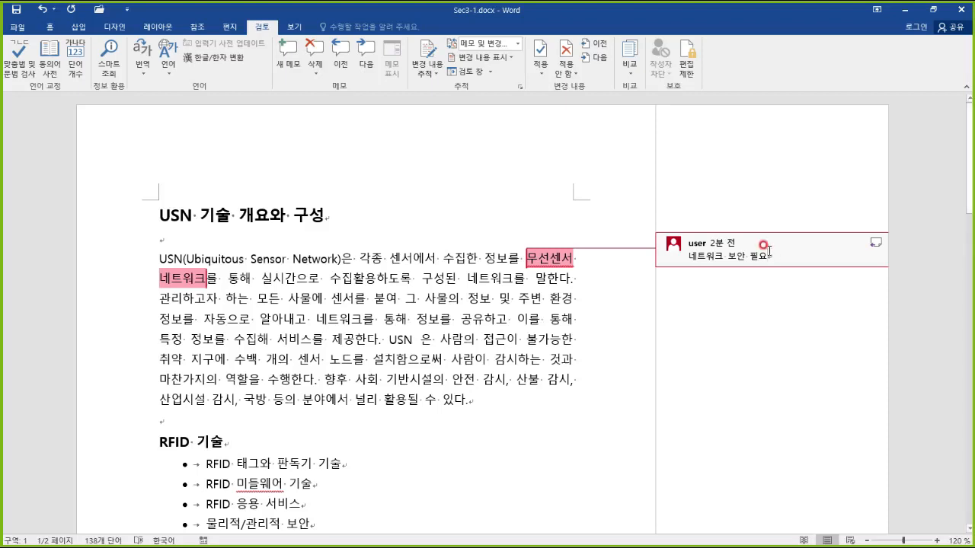
{"action": "mouse_move", "coordinate": [649, 217]}
{"action": "left_mouse_down"}
{"action": "mouse_move", "coordinate": [658, 296]}
{"action": "mouse_move", "coordinate": [923, 298]}
{"action": "mouse_move", "coordinate": [913, 298]}
{"action": "left_mouse_up"}
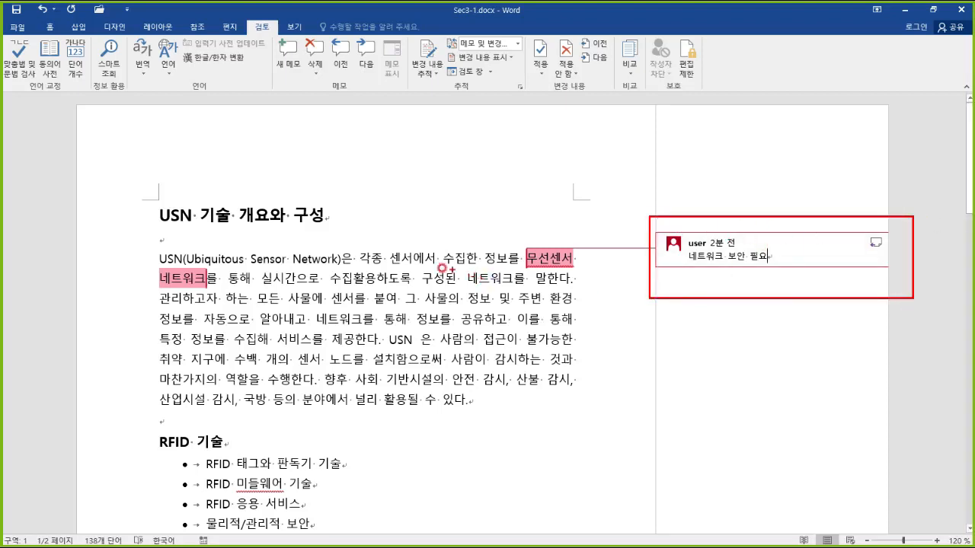
{"action": "mouse_move", "coordinate": [533, 242]}
{"action": "left_mouse_down"}
{"action": "mouse_move", "coordinate": [526, 272]}
{"action": "mouse_move", "coordinate": [515, 275]}
{"action": "mouse_move", "coordinate": [171, 296]}
{"action": "left_mouse_up"}
{"action": "left_click_drag", "start_coordinate": [494, 280], "coordinate": [599, 280]}
{"action": "mouse_move", "coordinate": [881, 327]}
{"action": "left_mouse_down"}
{"action": "mouse_move", "coordinate": [761, 337]}
{"action": "mouse_move", "coordinate": [844, 262]}
{"action": "mouse_move", "coordinate": [811, 308]}
{"action": "left_mouse_up"}
{"action": "left_click_drag", "start_coordinate": [532, 321], "coordinate": [500, 344]}
{"action": "mouse_move", "coordinate": [471, 394]}
{"action": "left_mouse_down"}
{"action": "mouse_move", "coordinate": [474, 419]}
{"action": "mouse_move", "coordinate": [431, 410]}
{"action": "left_mouse_up"}
{"action": "left_click_drag", "start_coordinate": [542, 368], "coordinate": [688, 368]}
{"action": "mouse_move", "coordinate": [664, 355]}
{"action": "left_mouse_down"}
{"action": "mouse_move", "coordinate": [674, 360]}
{"action": "mouse_move", "coordinate": [664, 387]}
{"action": "left_mouse_up"}
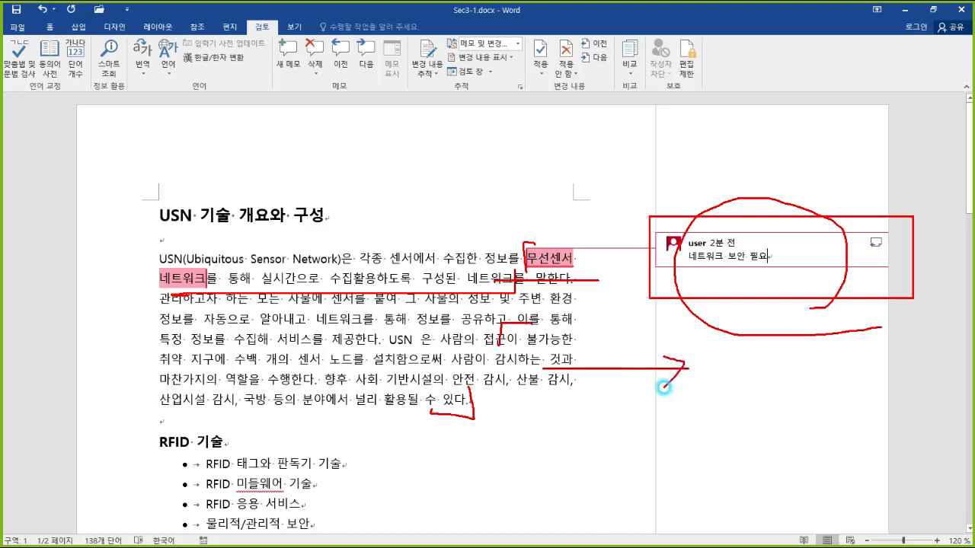
{"action": "mouse_move", "coordinate": [842, 403]}
{"action": "left_mouse_down"}
{"action": "mouse_move", "coordinate": [679, 395]}
{"action": "mouse_move", "coordinate": [832, 413]}
{"action": "left_mouse_up"}
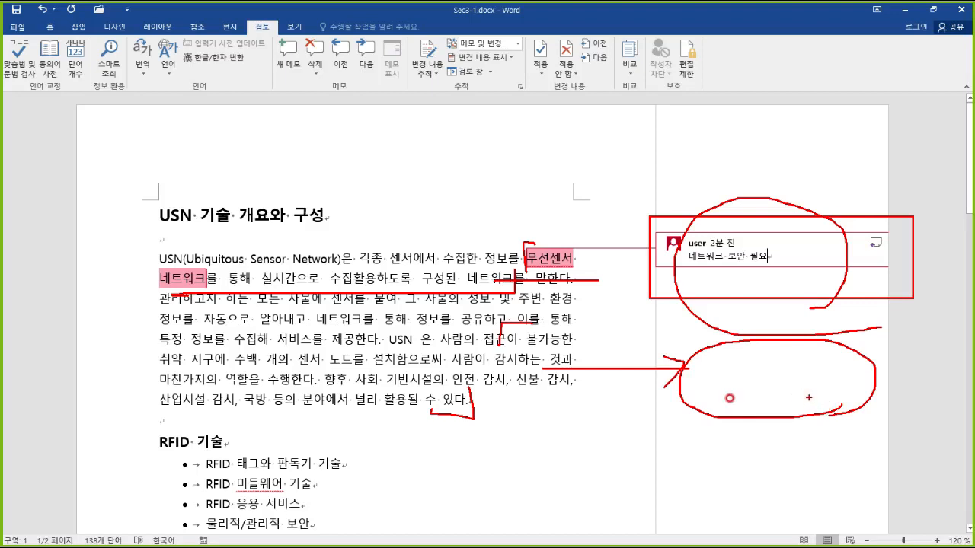
{"action": "key", "text": "Escape"}
{"action": "scroll", "coordinate": [537, 335], "scroll_direction": "down", "scroll_amount": 3}
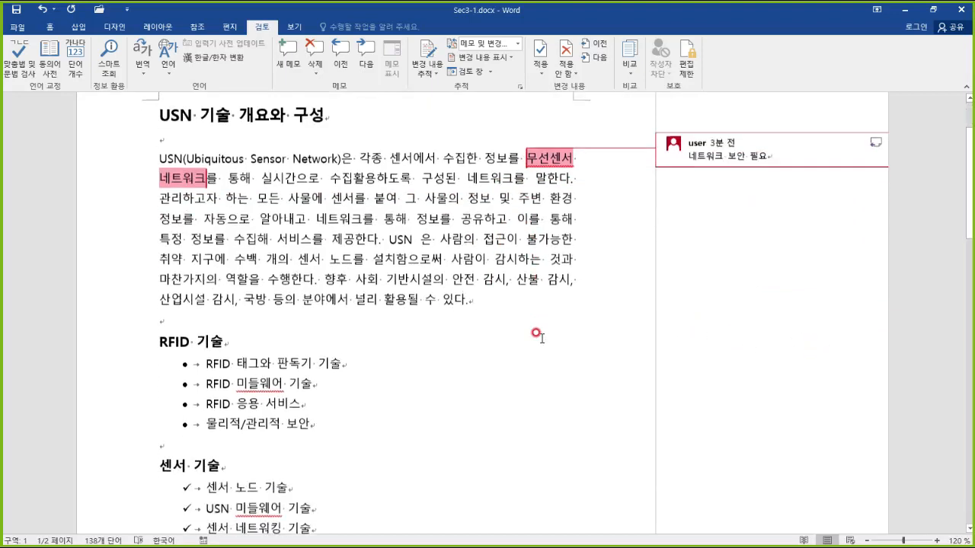
{"action": "scroll", "coordinate": [537, 335], "scroll_direction": "down", "scroll_amount": 9}
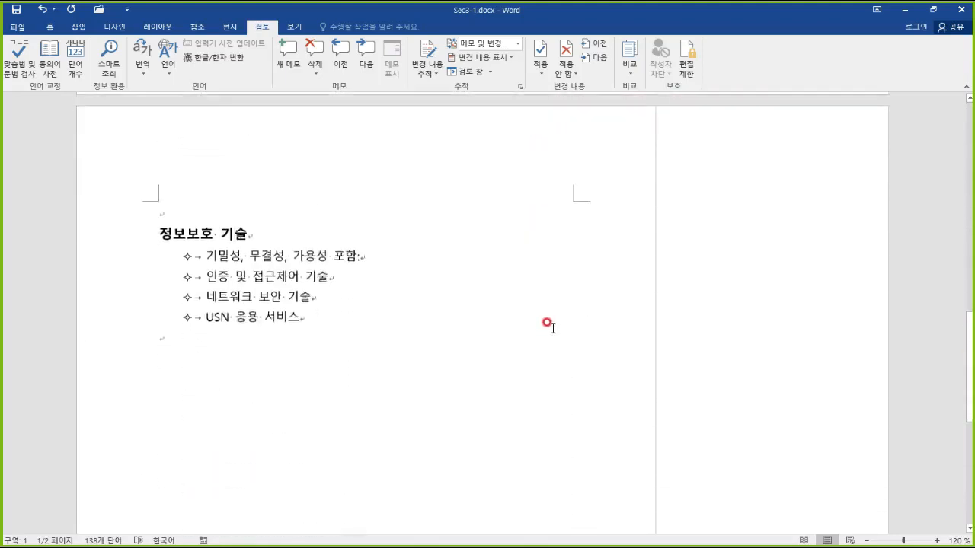
{"action": "scroll", "coordinate": [547, 323], "scroll_direction": "up", "scroll_amount": 2}
Open the document Sec3-2.docx from the 6장 practice folder
{"action": "left_click", "coordinate": [99, 9]}
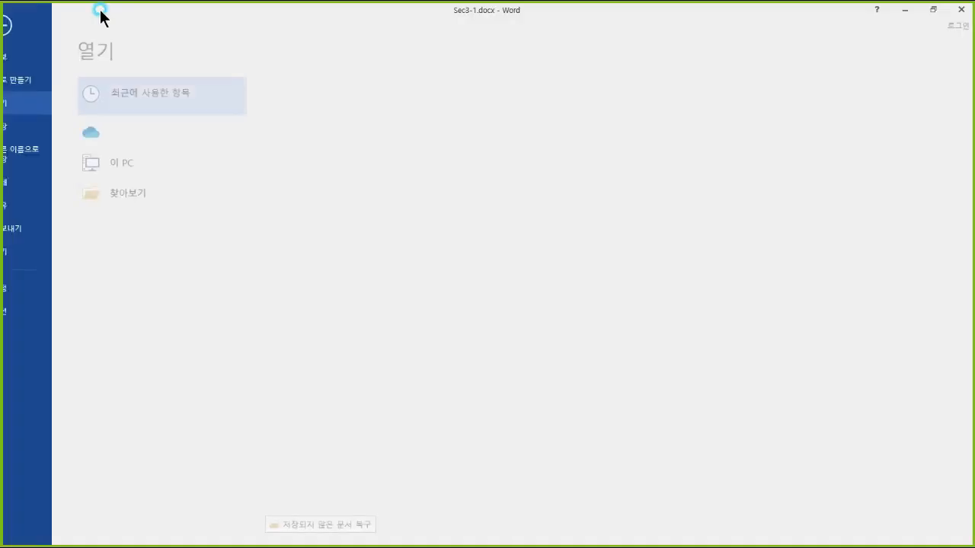
{"action": "left_click", "coordinate": [157, 228]}
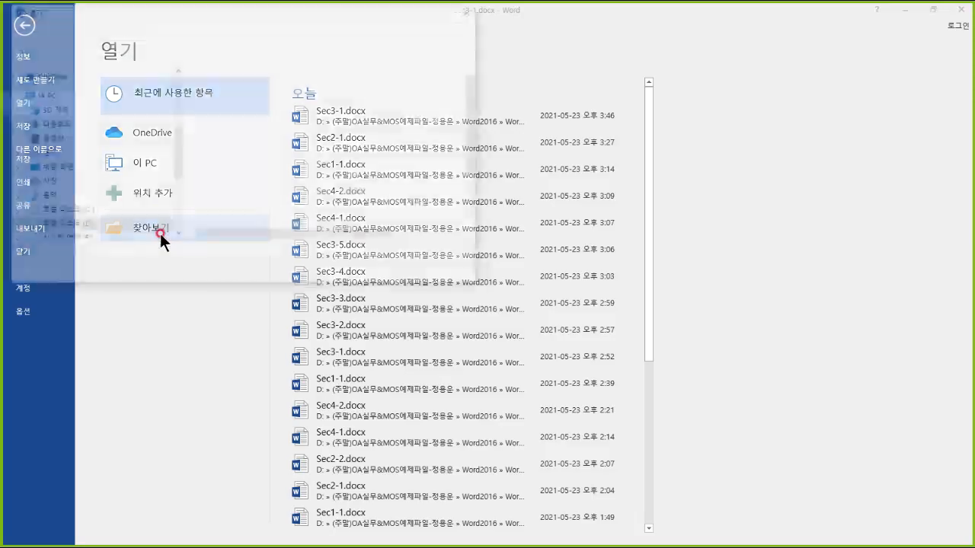
{"action": "left_click", "coordinate": [238, 183]}
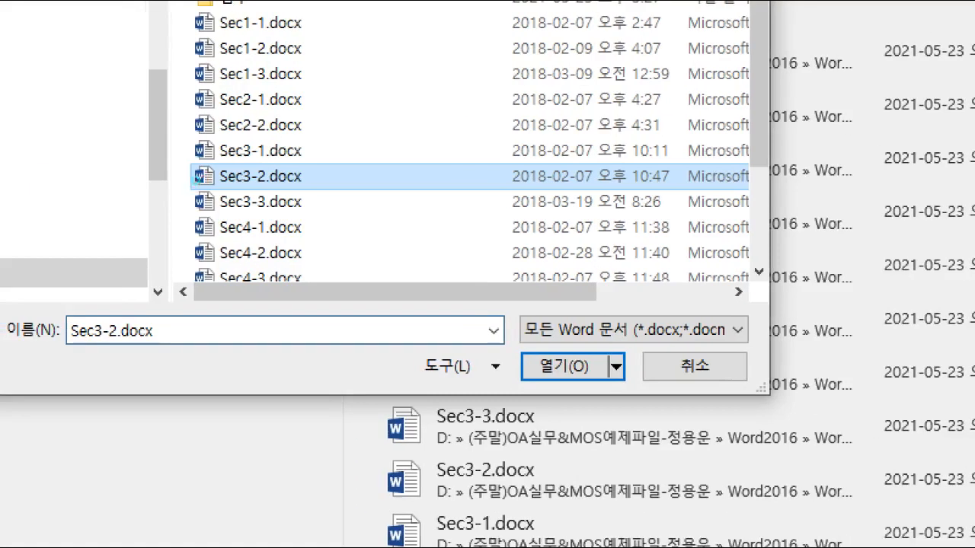
{"action": "left_click", "coordinate": [254, 188]}
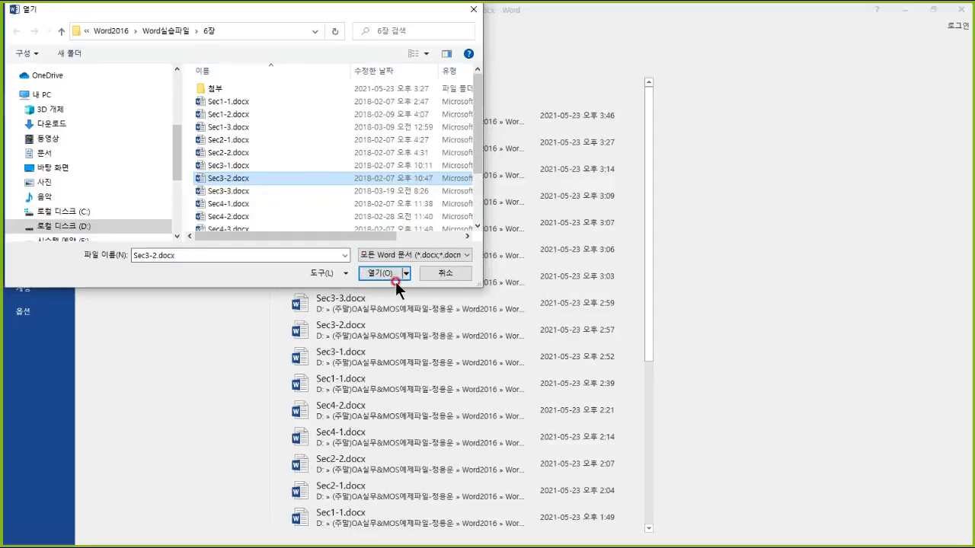
{"action": "left_click", "coordinate": [565, 366]}
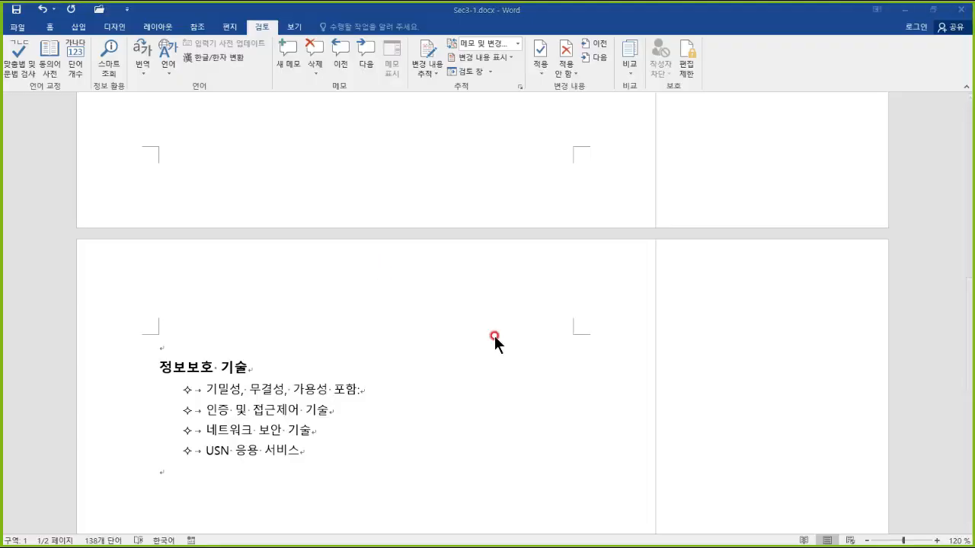
{"action": "scroll", "coordinate": [499, 366], "scroll_direction": "down", "scroll_amount": 3}
{"action": "scroll", "coordinate": [499, 368], "scroll_direction": "down", "scroll_amount": 15}
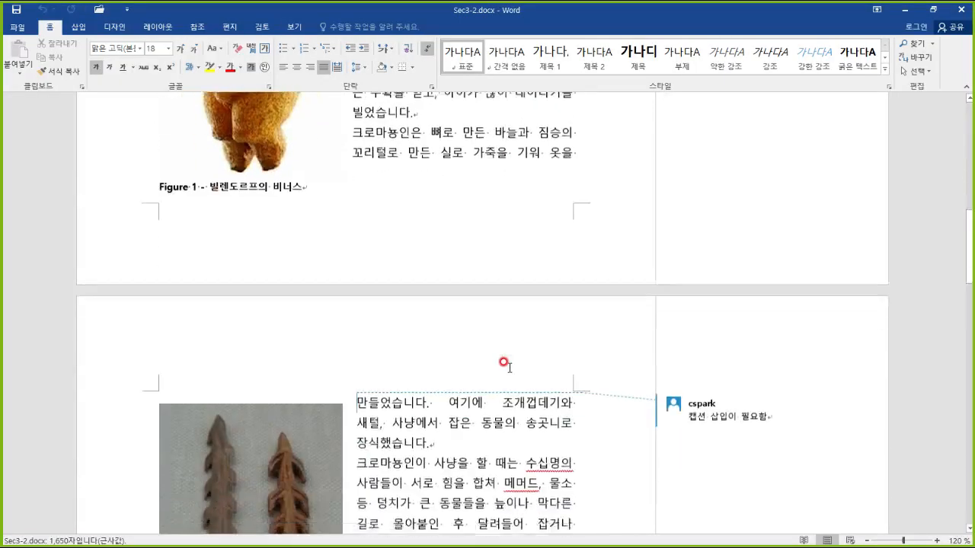
{"action": "left_click", "coordinate": [725, 216]}
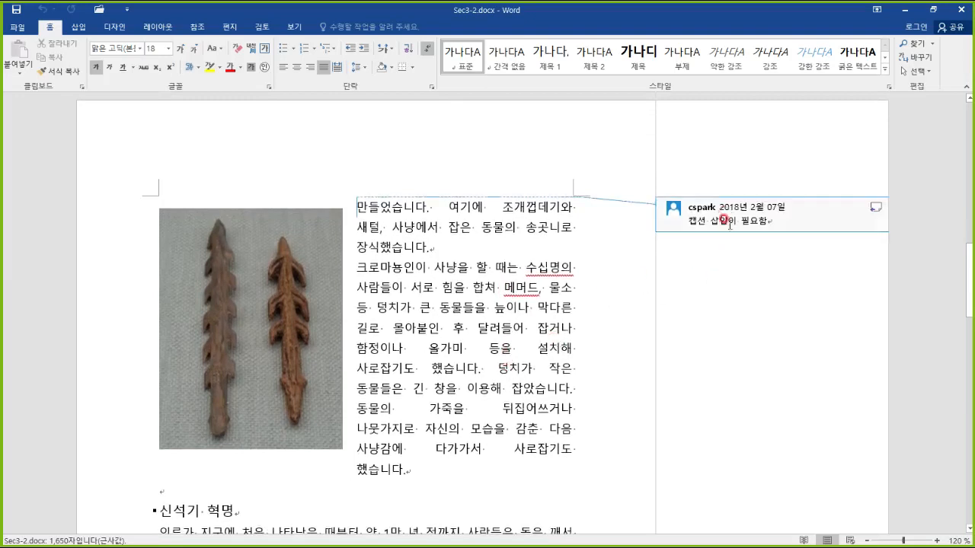
{"action": "left_click", "coordinate": [875, 209]}
{"action": "left_click", "coordinate": [798, 265]}
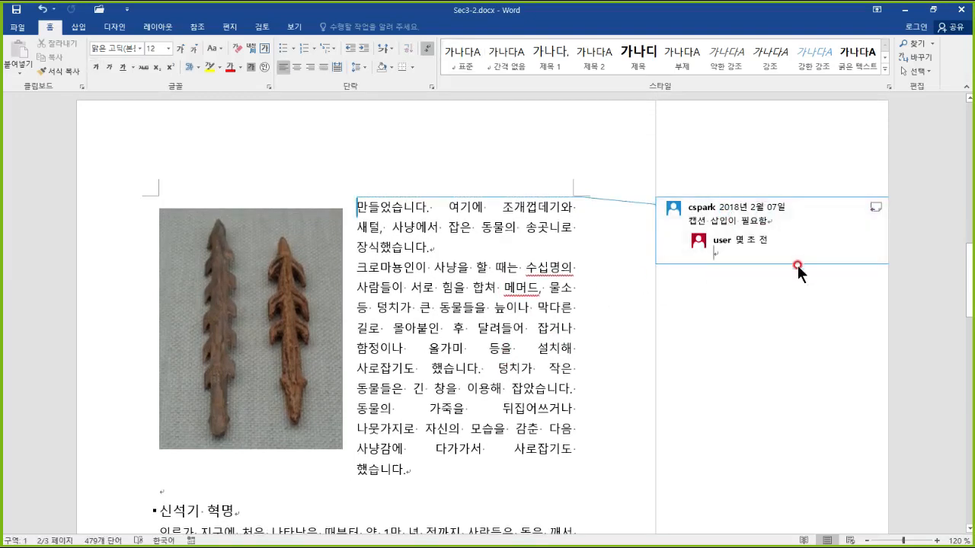
{"action": "key", "text": "ctrl+z"}
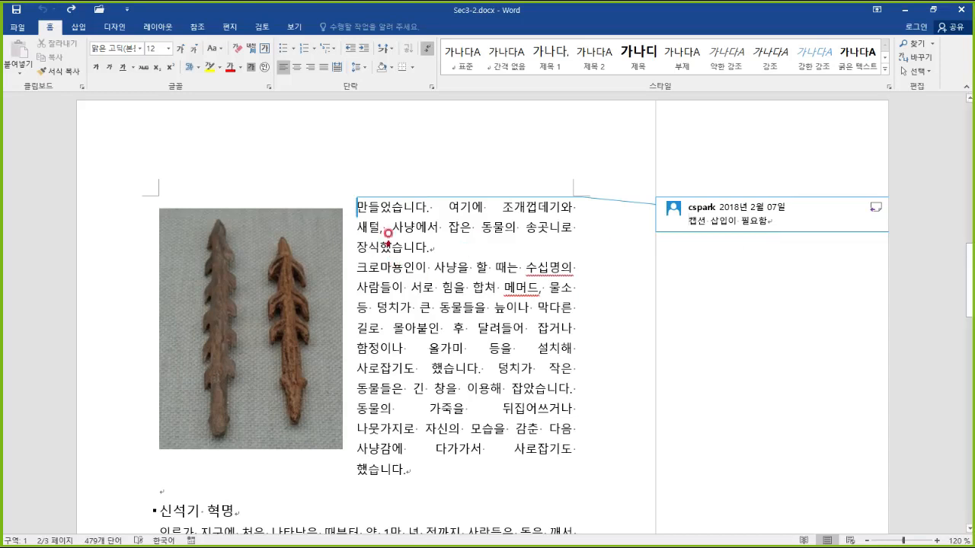
{"action": "left_click_drag", "start_coordinate": [312, 160], "coordinate": [368, 163]}
{"action": "left_click_drag", "start_coordinate": [311, 138], "coordinate": [367, 138]}
{"action": "left_click_drag", "start_coordinate": [390, 155], "coordinate": [394, 159]}
{"action": "left_click_drag", "start_coordinate": [430, 97], "coordinate": [431, 144]}
{"action": "mouse_move", "coordinate": [430, 103]}
{"action": "left_mouse_down"}
{"action": "mouse_move", "coordinate": [442, 102]}
{"action": "mouse_move", "coordinate": [432, 144]}
{"action": "left_mouse_up"}
{"action": "left_click_drag", "start_coordinate": [516, 152], "coordinate": [517, 161]}
{"action": "left_click_drag", "start_coordinate": [608, 127], "coordinate": [593, 152]}
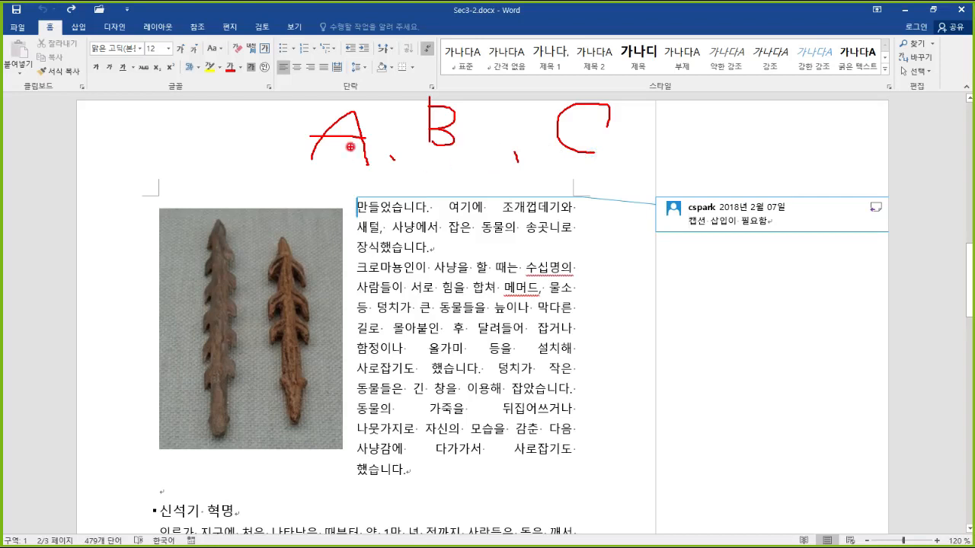
{"action": "left_click_drag", "start_coordinate": [294, 99], "coordinate": [388, 183]}
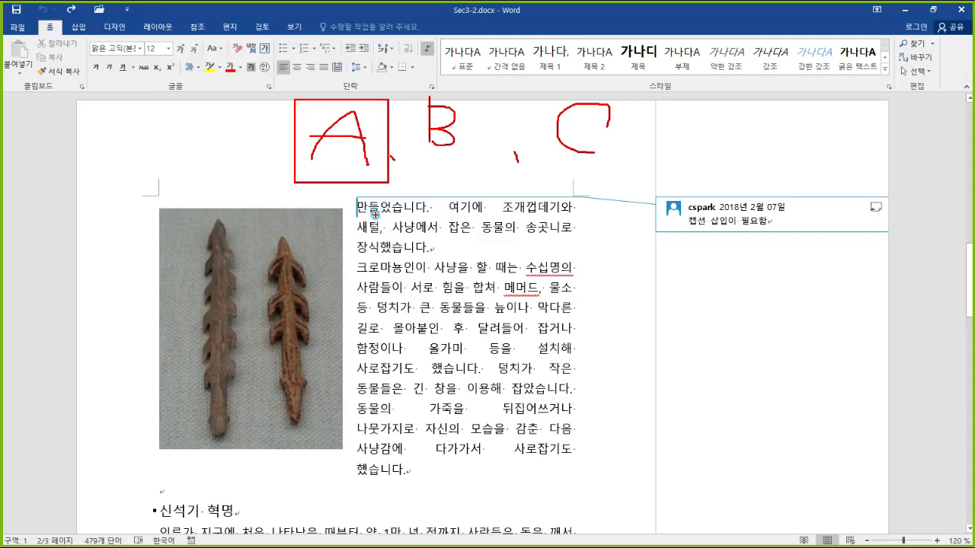
{"action": "left_click_drag", "start_coordinate": [361, 195], "coordinate": [362, 206]}
{"action": "left_click_drag", "start_coordinate": [522, 199], "coordinate": [522, 206]}
{"action": "mouse_move", "coordinate": [683, 227]}
{"action": "left_mouse_down"}
{"action": "mouse_move", "coordinate": [780, 222]}
{"action": "mouse_move", "coordinate": [750, 211]}
{"action": "mouse_move", "coordinate": [680, 222]}
{"action": "mouse_move", "coordinate": [687, 228]}
{"action": "left_mouse_up"}
{"action": "mouse_move", "coordinate": [795, 201]}
{"action": "left_mouse_down"}
{"action": "mouse_move", "coordinate": [796, 235]}
{"action": "mouse_move", "coordinate": [809, 220]}
{"action": "mouse_move", "coordinate": [798, 237]}
{"action": "left_mouse_up"}
{"action": "mouse_move", "coordinate": [499, 137]}
{"action": "left_mouse_down"}
{"action": "mouse_move", "coordinate": [397, 139]}
{"action": "mouse_move", "coordinate": [485, 140]}
{"action": "mouse_move", "coordinate": [632, 217]}
{"action": "mouse_move", "coordinate": [591, 211]}
{"action": "left_mouse_up"}
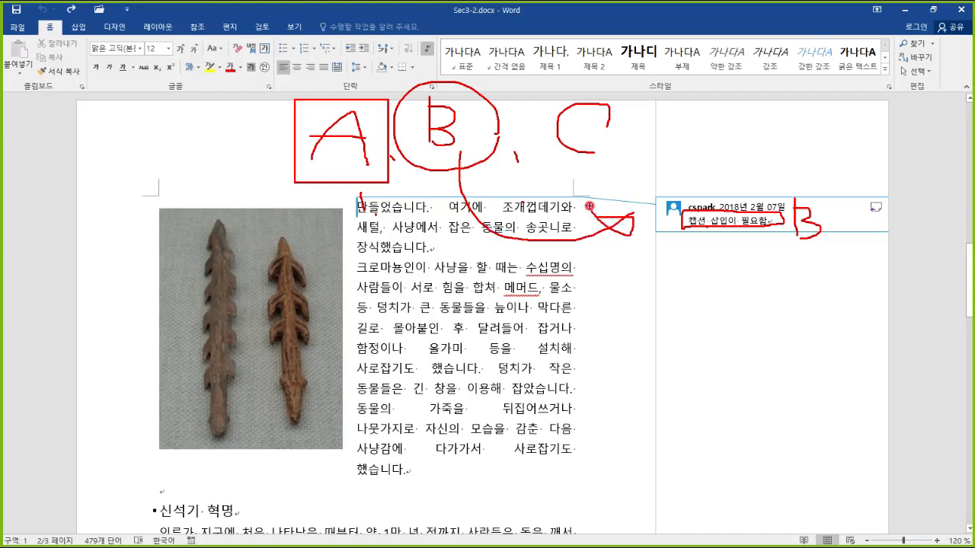
{"action": "key", "text": "e"}
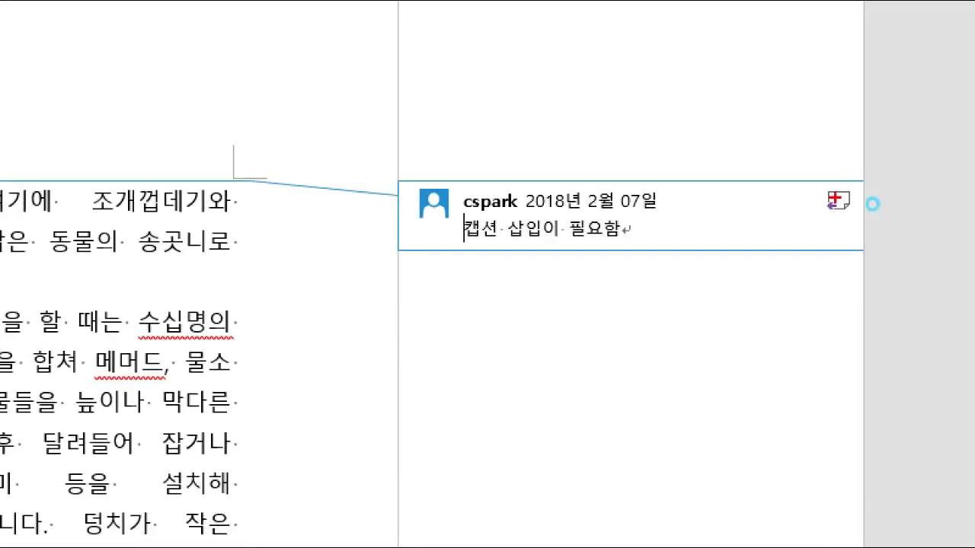
{"action": "left_click_drag", "start_coordinate": [822, 187], "coordinate": [870, 223]}
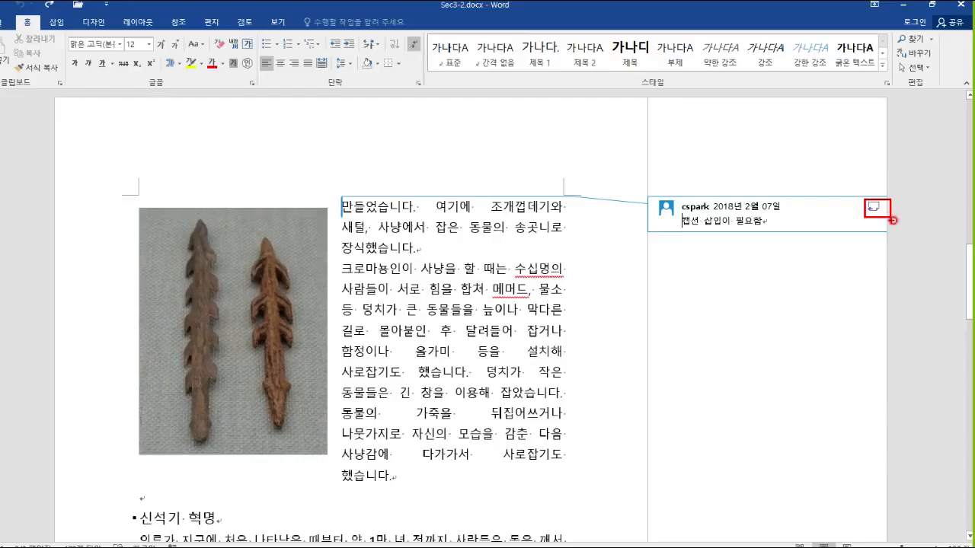
Reply "캡션 삽입" to the existing comment "캡션 삽입이 필요함" beside the harpoon picture
{"action": "left_click", "coordinate": [839, 202]}
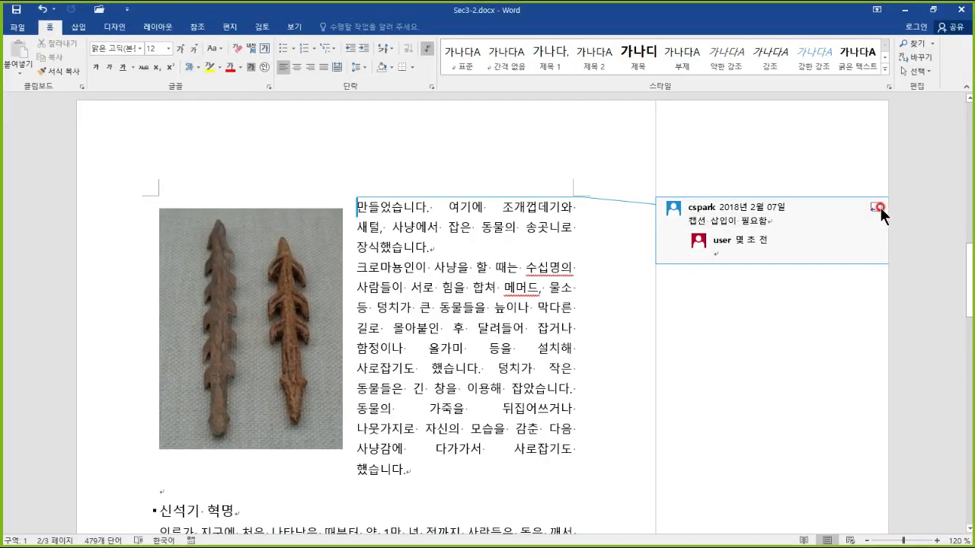
{"action": "type", "text": "캡션 사입"}
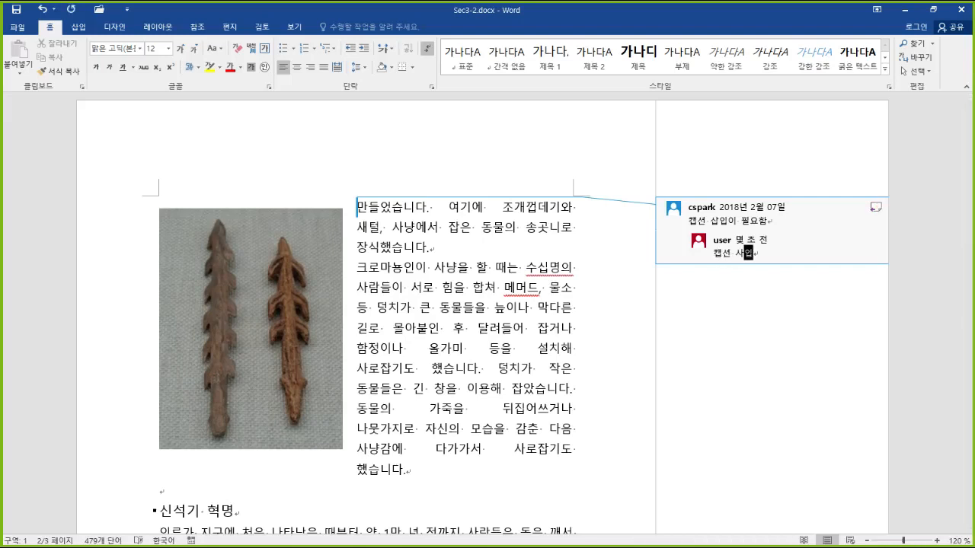
{"action": "key", "text": "BackSpace"}
{"action": "key", "text": "BackSpace"}
{"action": "key", "text": "BackSpace"}
{"action": "type", "text": "ㅂ입"}
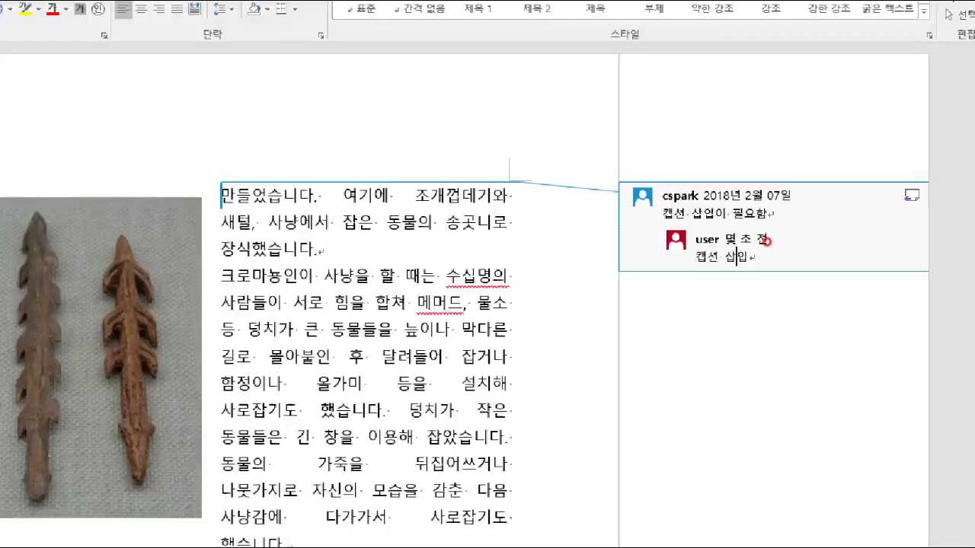
{"action": "mouse_move", "coordinate": [677, 221]}
{"action": "left_mouse_down"}
{"action": "mouse_move", "coordinate": [756, 208]}
{"action": "mouse_move", "coordinate": [663, 183]}
{"action": "left_mouse_up"}
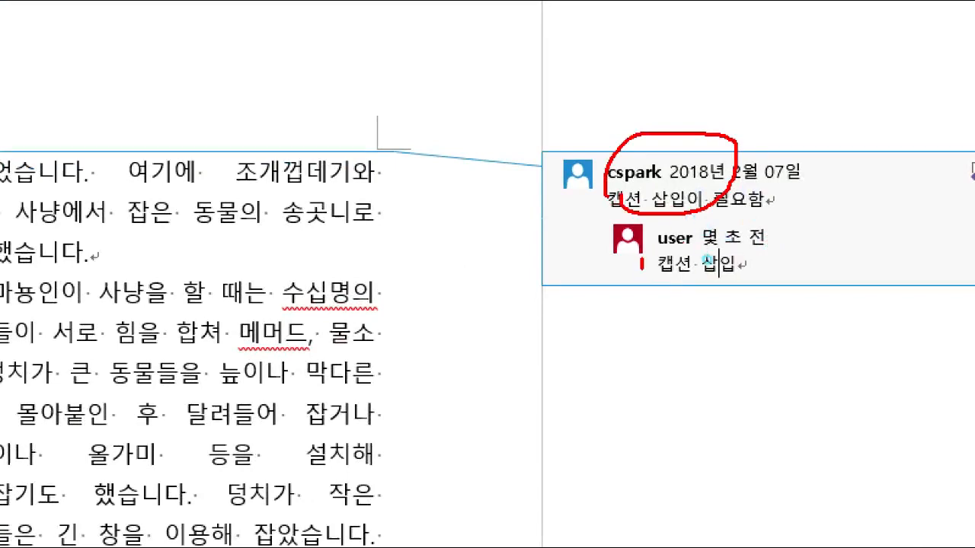
{"action": "mouse_move", "coordinate": [642, 269]}
{"action": "left_mouse_down"}
{"action": "mouse_move", "coordinate": [670, 227]}
{"action": "mouse_move", "coordinate": [663, 288]}
{"action": "left_mouse_up"}
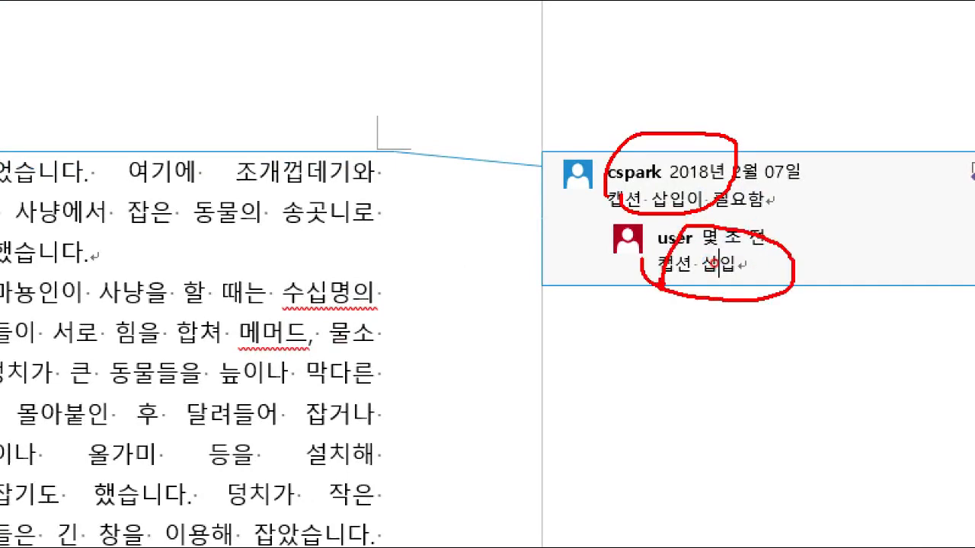
{"action": "key", "text": "Escape"}
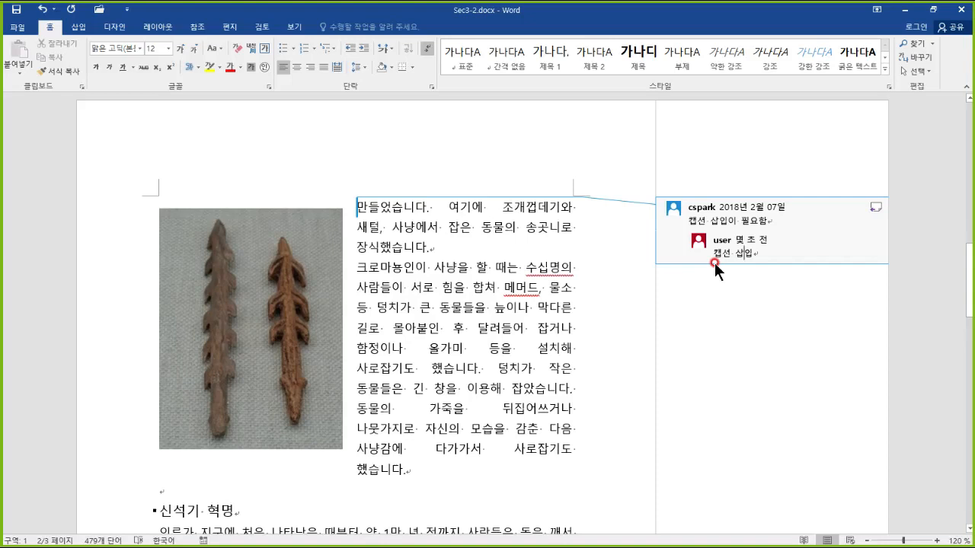
{"action": "mouse_move", "coordinate": [857, 265]}
{"action": "left_mouse_down"}
{"action": "mouse_move", "coordinate": [789, 174]}
{"action": "mouse_move", "coordinate": [860, 304]}
{"action": "left_mouse_up"}
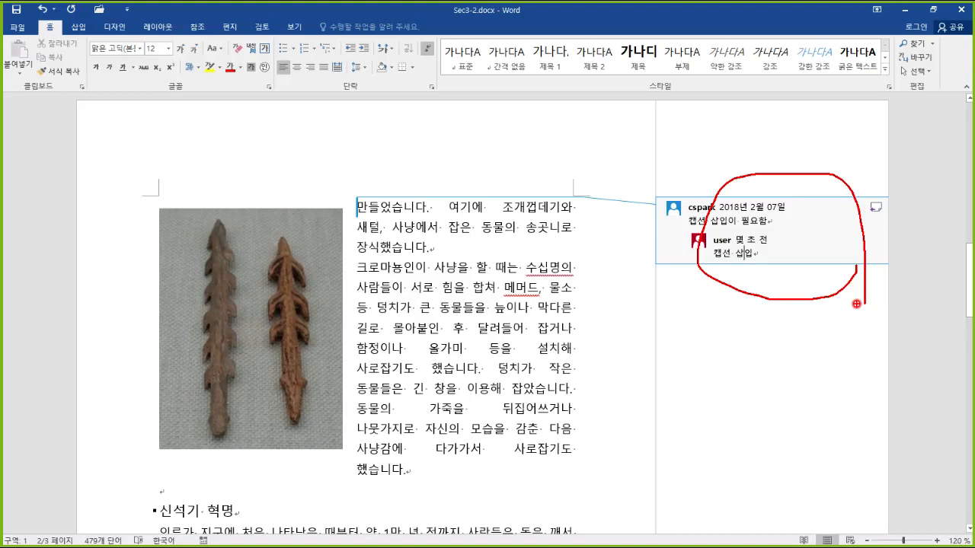
{"action": "right_click", "coordinate": [856, 305]}
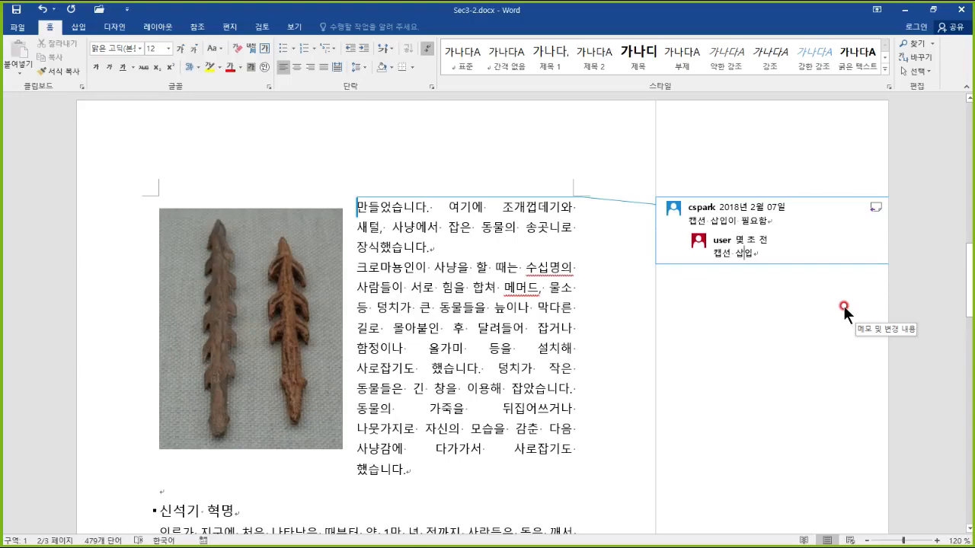
Open the document Sec3-3.docx from the 6장 practice folder
{"action": "left_click", "coordinate": [98, 10]}
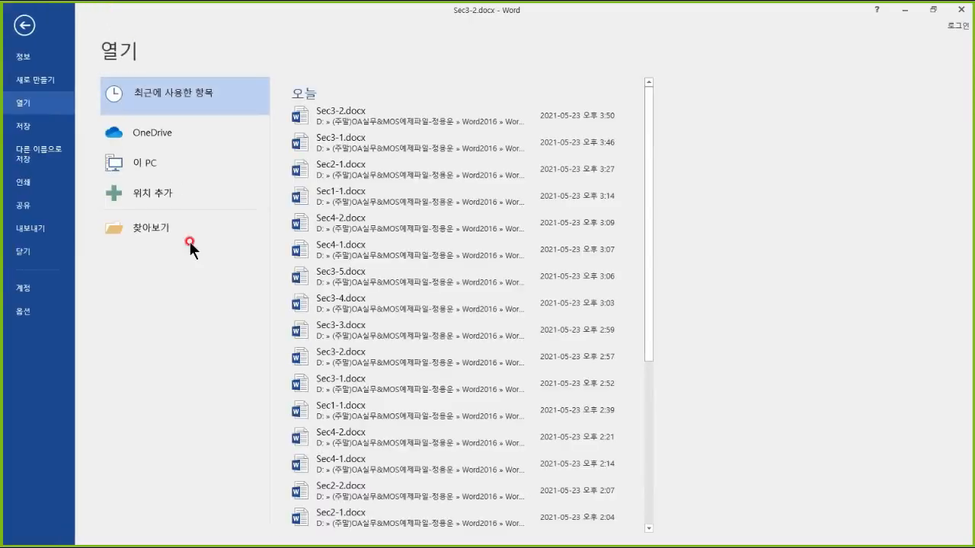
{"action": "left_click", "coordinate": [172, 226]}
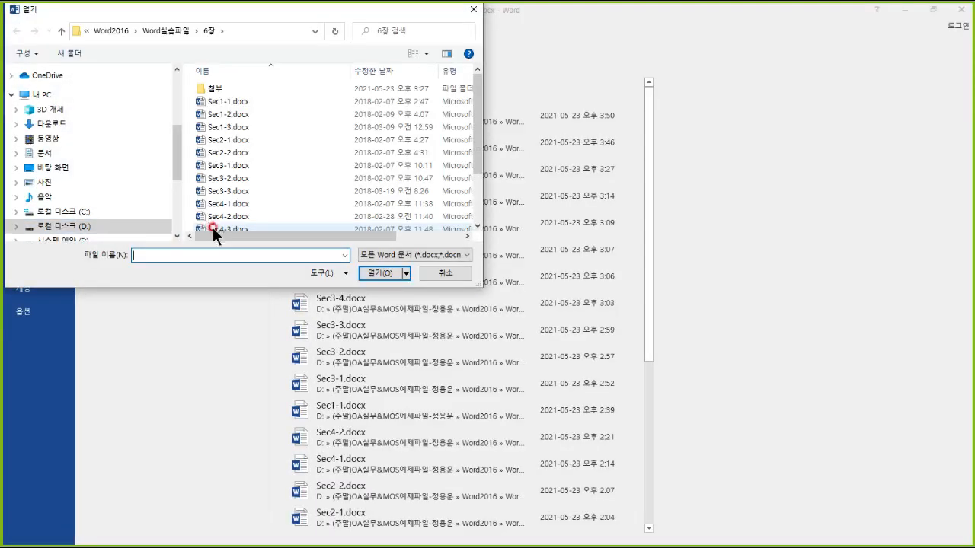
{"action": "left_click", "coordinate": [236, 180]}
{"action": "left_click", "coordinate": [381, 273]}
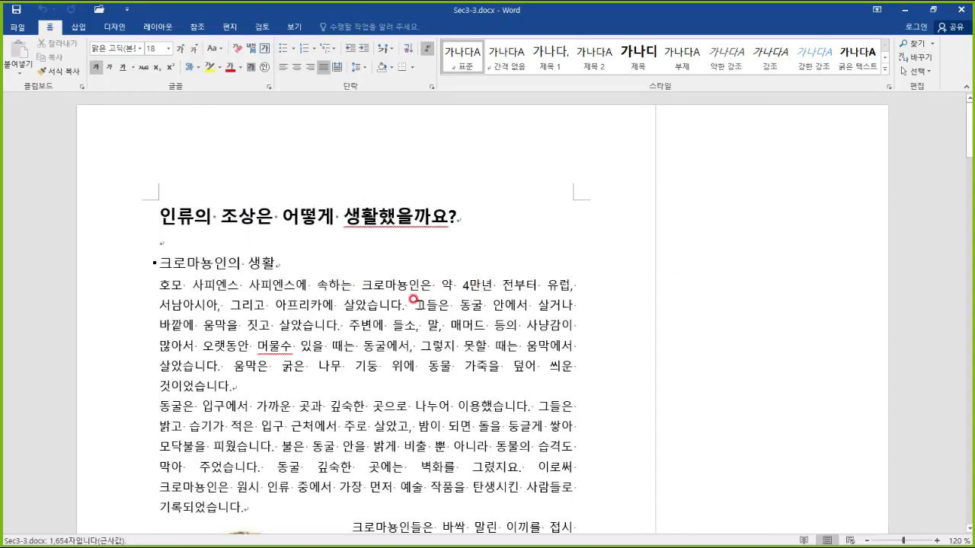
Mark the comment "다윈의 진화론" attached to "인류 진화" on the last page as done
{"action": "scroll", "coordinate": [418, 336], "scroll_direction": "down", "scroll_amount": 20}
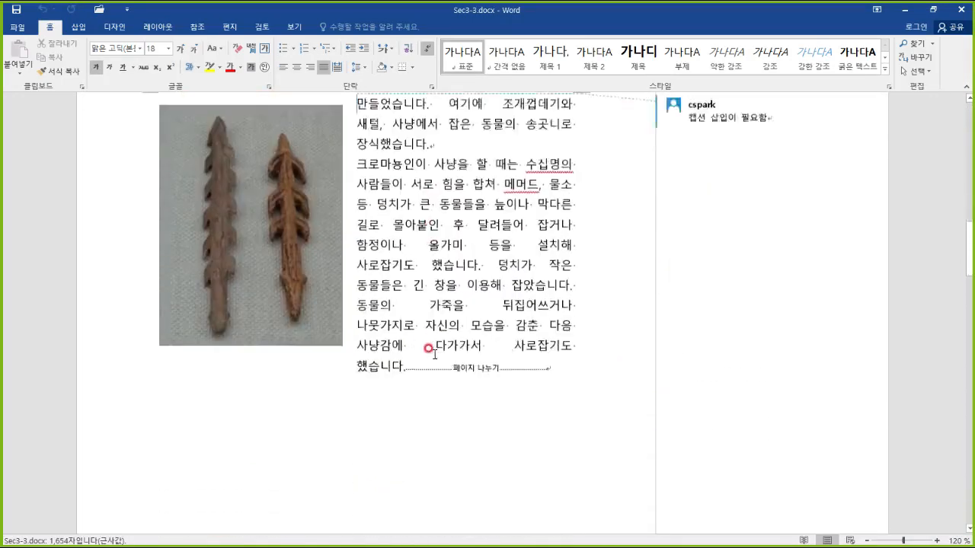
{"action": "scroll", "coordinate": [432, 341], "scroll_direction": "up", "scroll_amount": 1}
{"action": "scroll", "coordinate": [430, 347], "scroll_direction": "down", "scroll_amount": 7}
{"action": "left_click", "coordinate": [720, 293]}
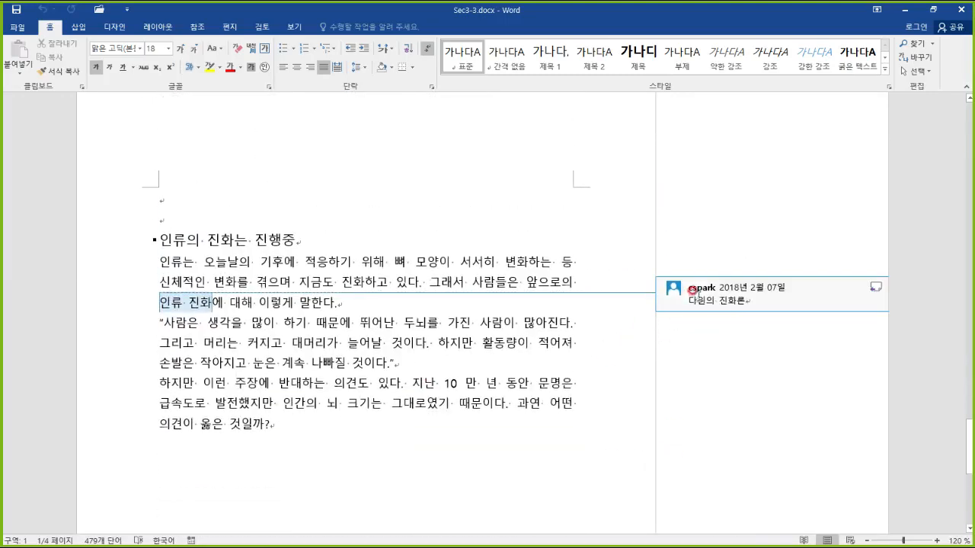
{"action": "left_click", "coordinate": [261, 26]}
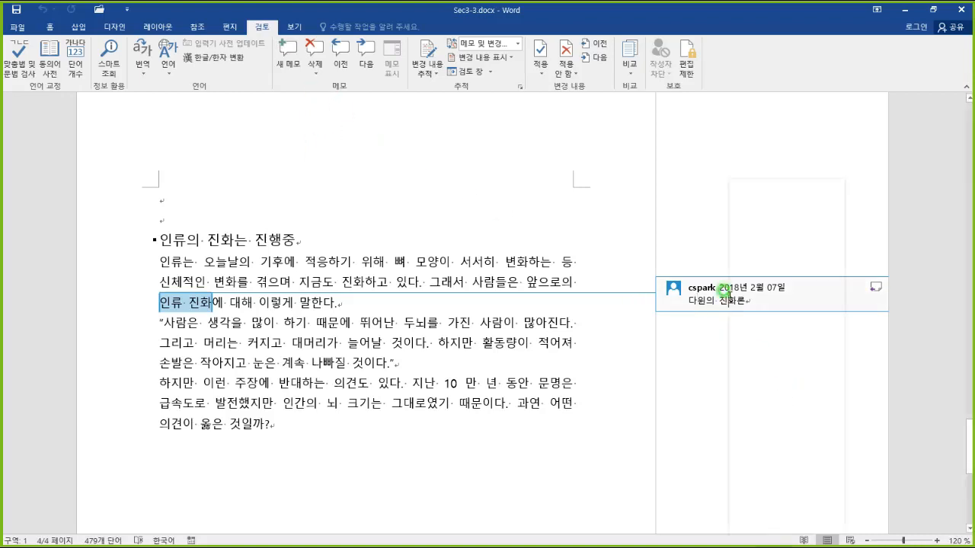
{"action": "right_click", "coordinate": [729, 297]}
{"action": "left_click", "coordinate": [703, 291]}
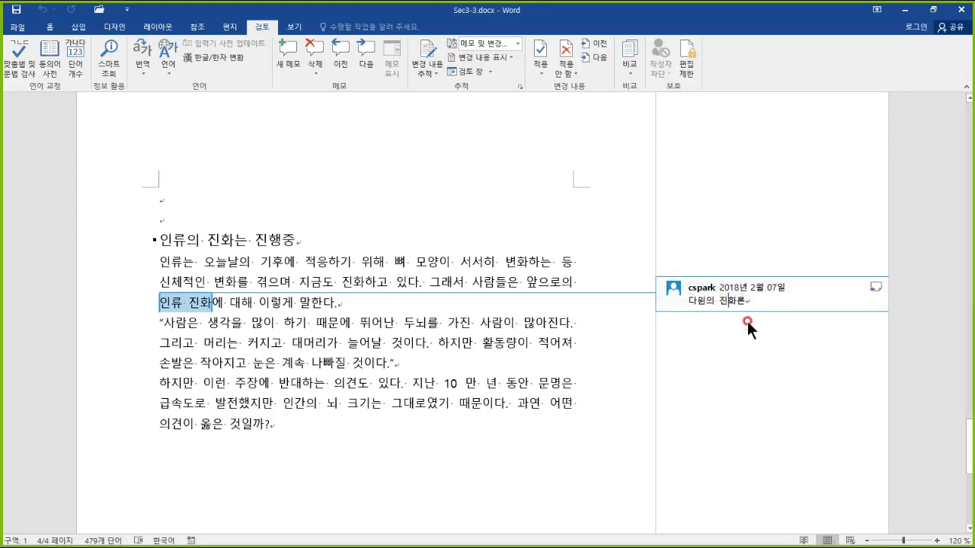
{"action": "key", "text": "ctrl+1"}
{"action": "left_click", "coordinate": [750, 296]}
{"action": "mouse_move", "coordinate": [783, 288]}
{"action": "left_mouse_down"}
{"action": "mouse_move", "coordinate": [591, 336]}
{"action": "mouse_move", "coordinate": [826, 308]}
{"action": "left_mouse_up"}
{"action": "right_click", "coordinate": [718, 291]}
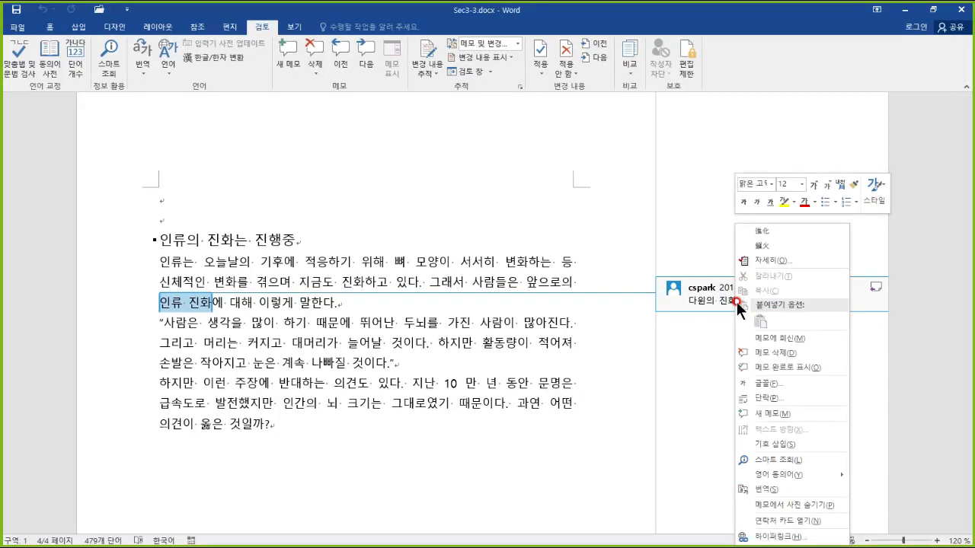
{"action": "left_click", "coordinate": [779, 366]}
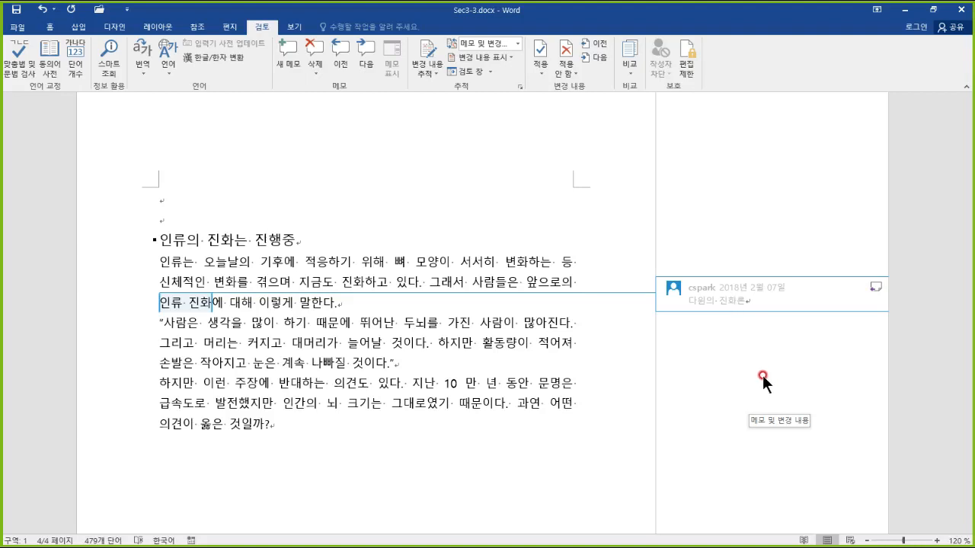
{"action": "mouse_move", "coordinate": [648, 263]}
{"action": "left_mouse_down"}
{"action": "mouse_move", "coordinate": [848, 326]}
{"action": "mouse_move", "coordinate": [911, 325]}
{"action": "left_mouse_up"}
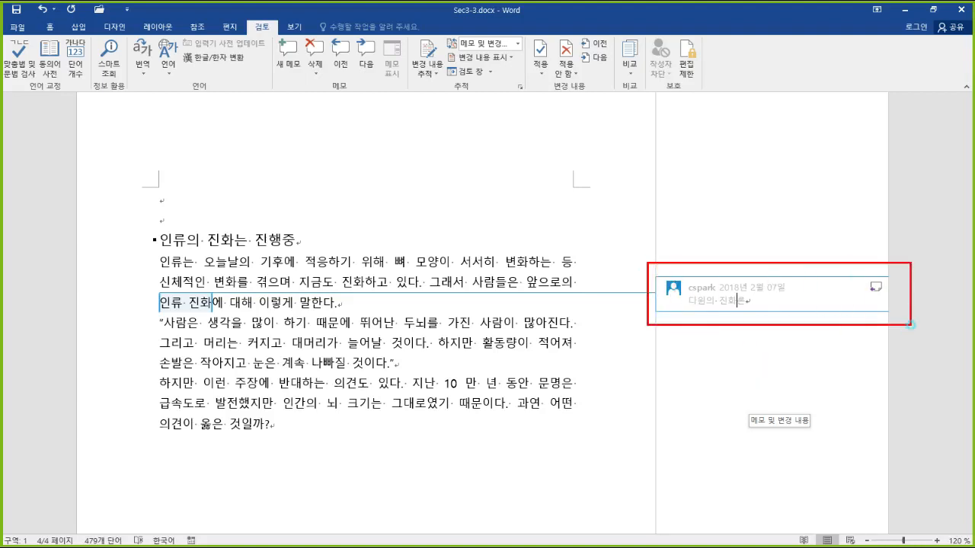
{"action": "right_click", "coordinate": [900, 328]}
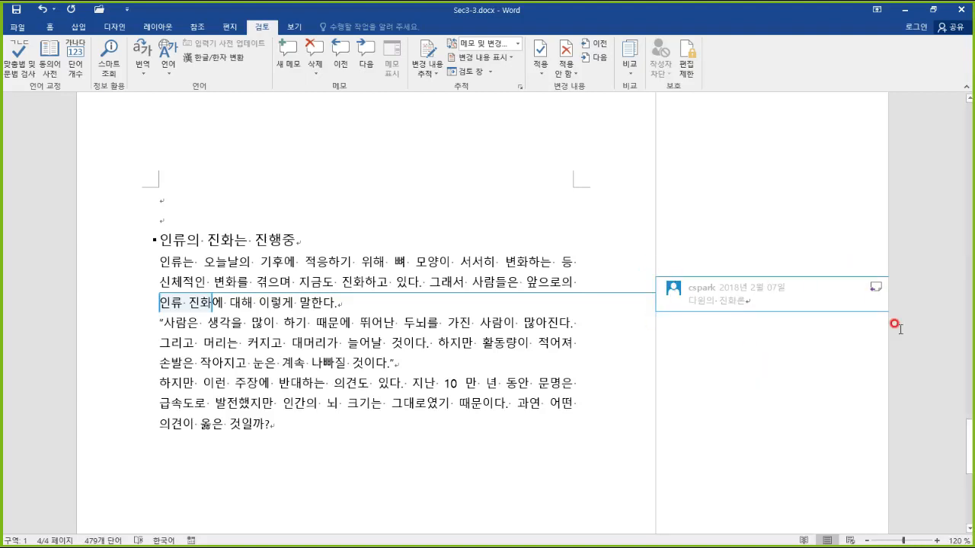
Review the options for deleting a single comment or all comments in the document
{"action": "left_click", "coordinate": [316, 69]}
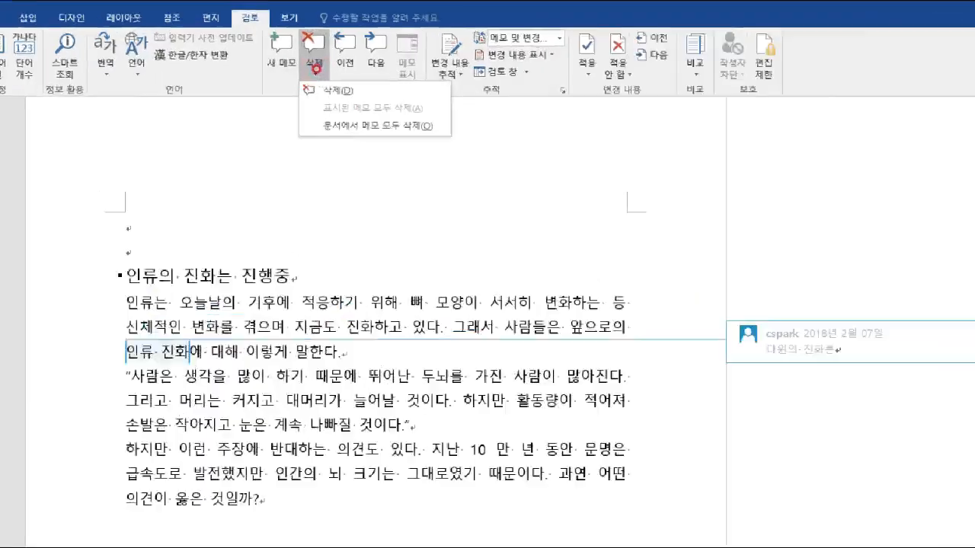
{"action": "left_click_drag", "start_coordinate": [293, 76], "coordinate": [308, 113]}
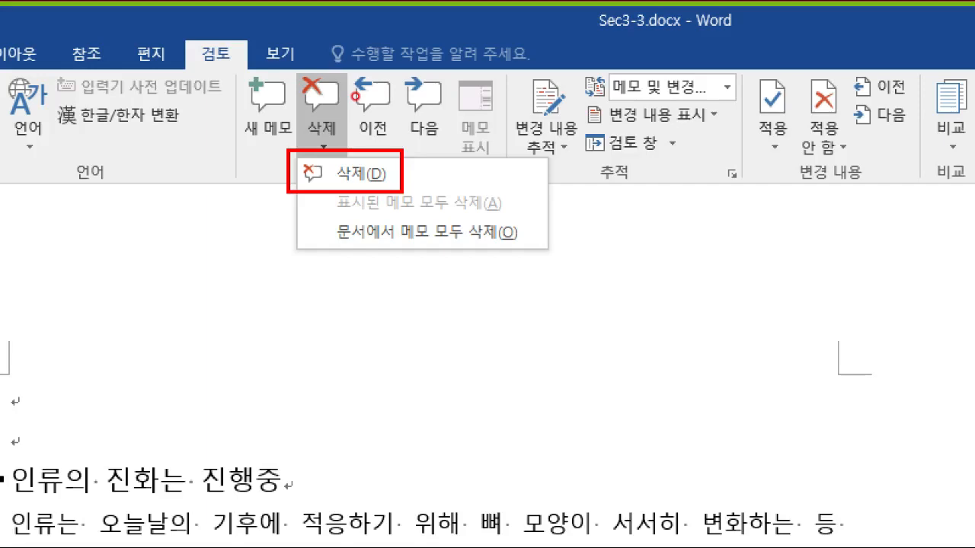
{"action": "mouse_move", "coordinate": [321, 216]}
{"action": "left_mouse_down"}
{"action": "mouse_move", "coordinate": [332, 233]}
{"action": "mouse_move", "coordinate": [525, 255]}
{"action": "left_mouse_up"}
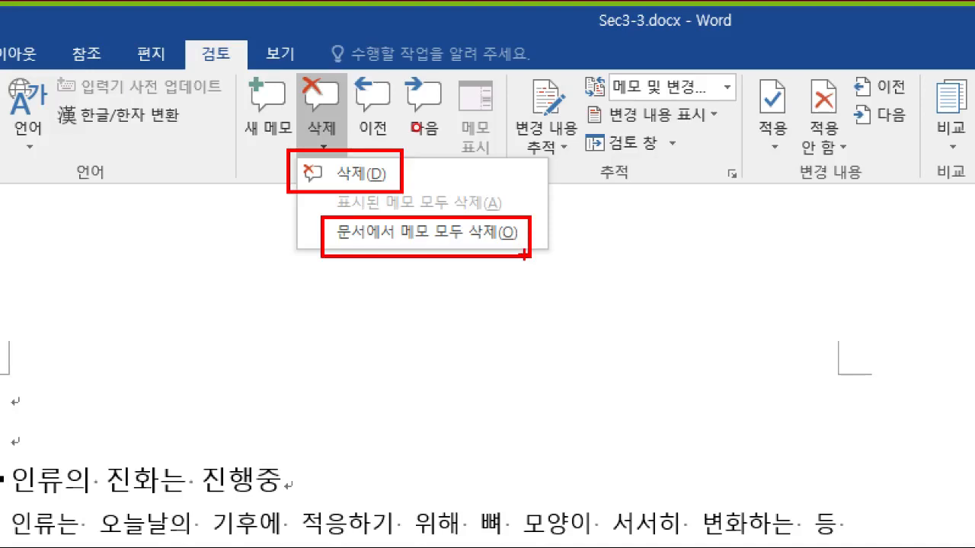
{"action": "left_click", "coordinate": [419, 232]}
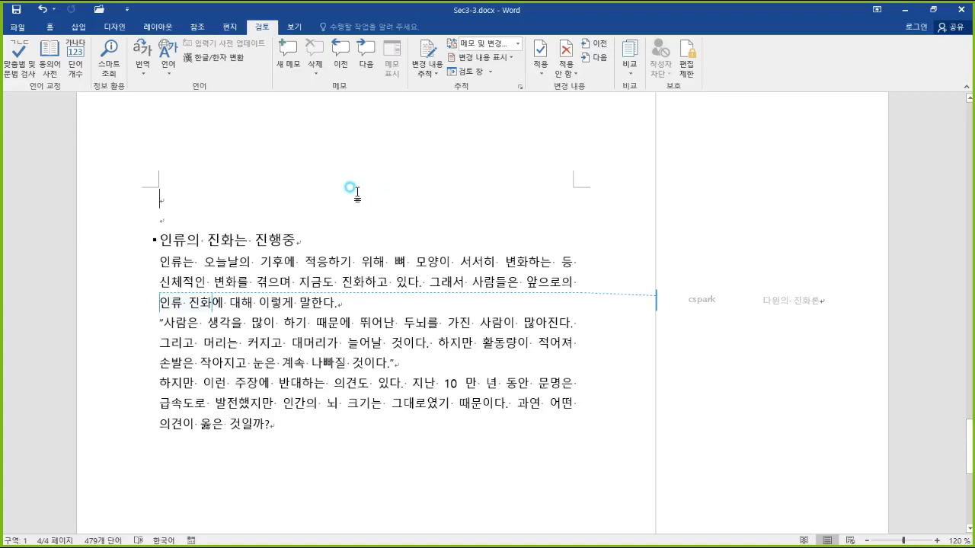
Open the document Sec4-1.docx from the 6장 practice folder
{"action": "left_click", "coordinate": [99, 9]}
{"action": "left_click", "coordinate": [159, 229]}
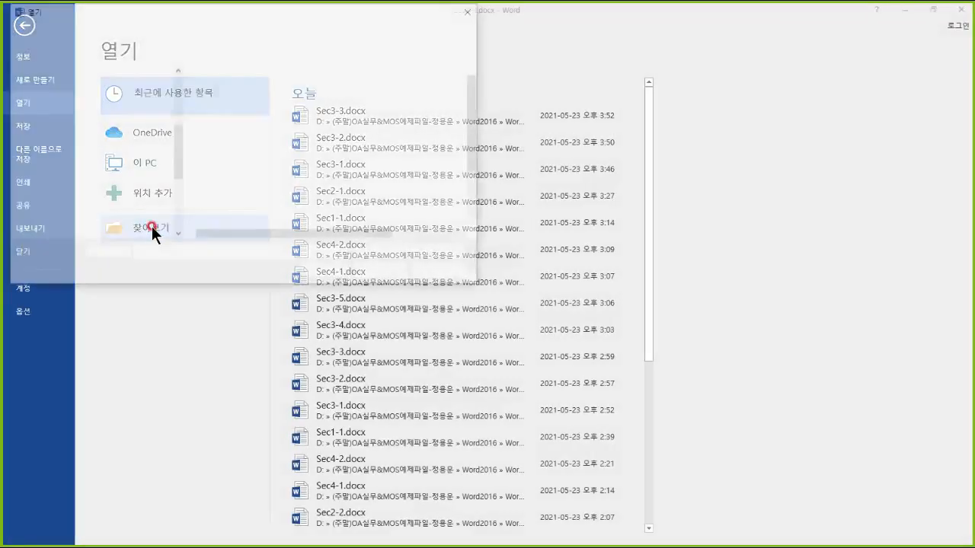
{"action": "left_click", "coordinate": [238, 205]}
{"action": "scroll", "coordinate": [243, 221], "scroll_direction": "down", "scroll_amount": 2}
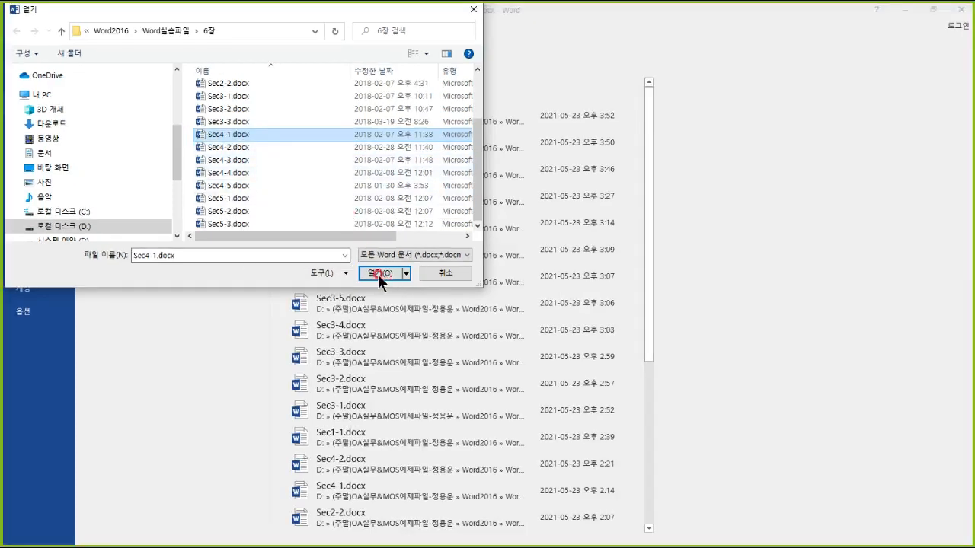
{"action": "left_click", "coordinate": [532, 394]}
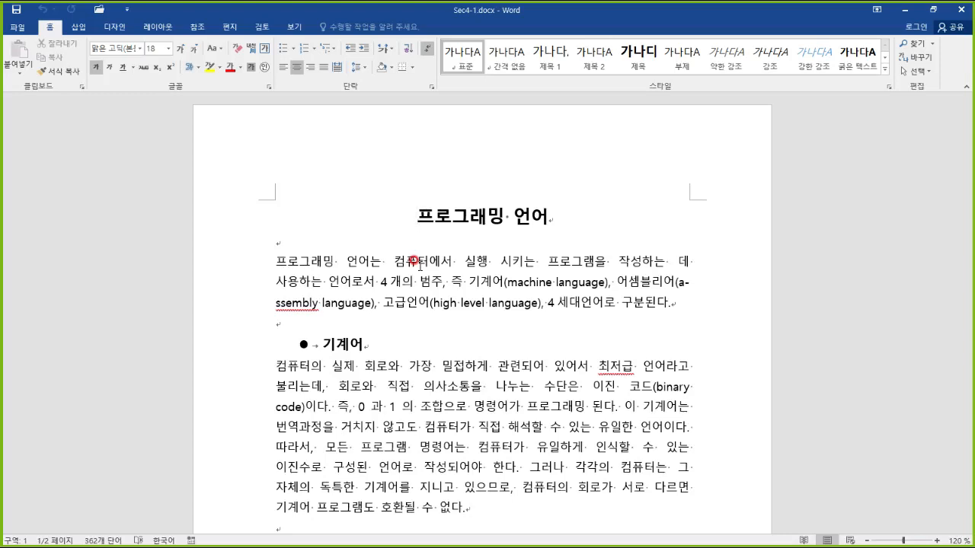
{"action": "left_click_drag", "start_coordinate": [332, 178], "coordinate": [552, 419]}
{"action": "mouse_move", "coordinate": [402, 332]}
{"action": "left_mouse_down"}
{"action": "mouse_move", "coordinate": [449, 255]}
{"action": "mouse_move", "coordinate": [468, 335]}
{"action": "left_mouse_up"}
{"action": "left_click_drag", "start_coordinate": [377, 295], "coordinate": [449, 295]}
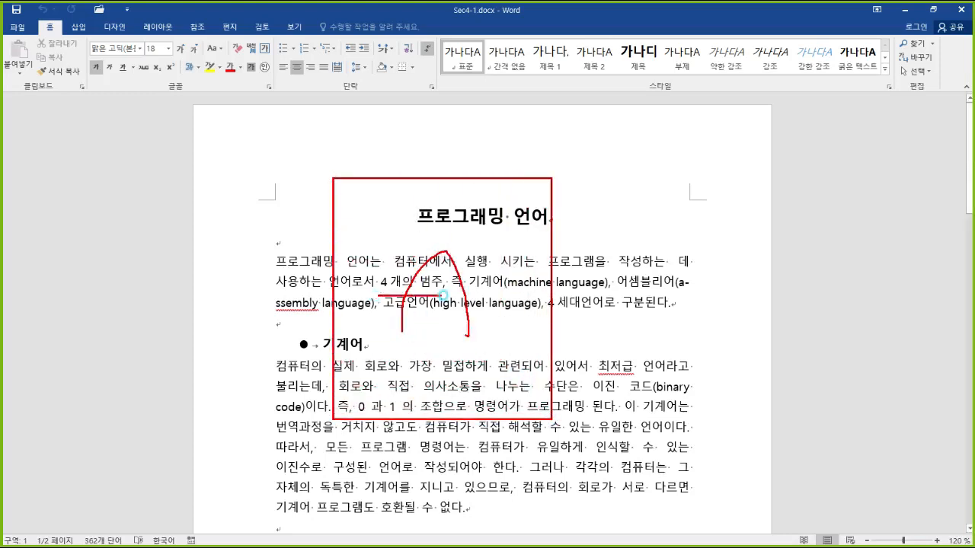
{"action": "left_click_drag", "start_coordinate": [543, 256], "coordinate": [659, 204]}
{"action": "left_click_drag", "start_coordinate": [694, 147], "coordinate": [678, 224]}
{"action": "mouse_move", "coordinate": [685, 151]}
{"action": "left_mouse_down"}
{"action": "mouse_move", "coordinate": [725, 163]}
{"action": "mouse_move", "coordinate": [689, 221]}
{"action": "left_mouse_up"}
{"action": "left_click_drag", "start_coordinate": [341, 275], "coordinate": [224, 318]}
{"action": "mouse_move", "coordinate": [113, 285]}
{"action": "left_mouse_down"}
{"action": "mouse_move", "coordinate": [114, 343]}
{"action": "mouse_move", "coordinate": [118, 312]}
{"action": "mouse_move", "coordinate": [154, 329]}
{"action": "left_mouse_up"}
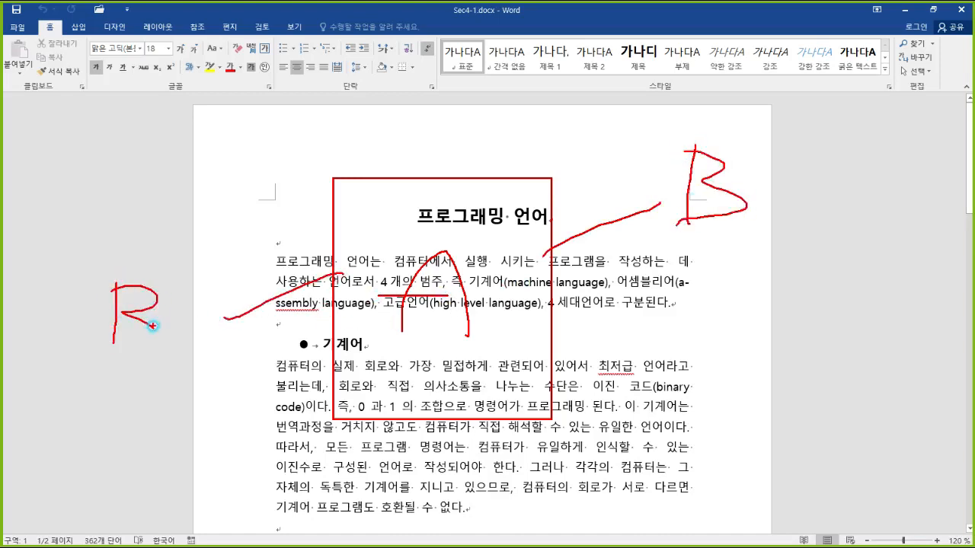
{"action": "key", "text": "ctrl+z"}
{"action": "key", "text": "ctrl+z"}
{"action": "key", "text": "ctrl+z"}
{"action": "left_click_drag", "start_coordinate": [163, 280], "coordinate": [179, 366]}
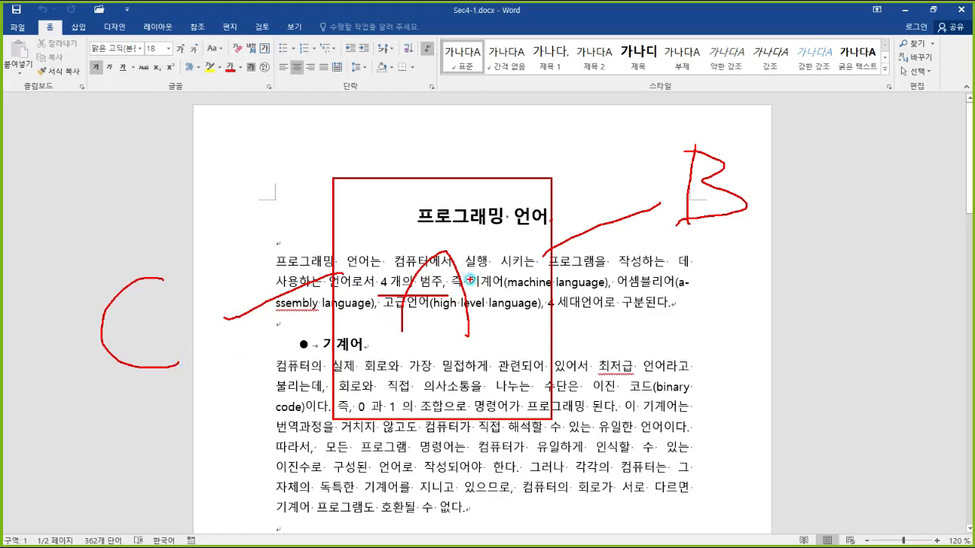
{"action": "mouse_move", "coordinate": [349, 193]}
{"action": "left_mouse_down"}
{"action": "mouse_move", "coordinate": [349, 219]}
{"action": "mouse_move", "coordinate": [349, 193]}
{"action": "mouse_move", "coordinate": [419, 207]}
{"action": "left_mouse_up"}
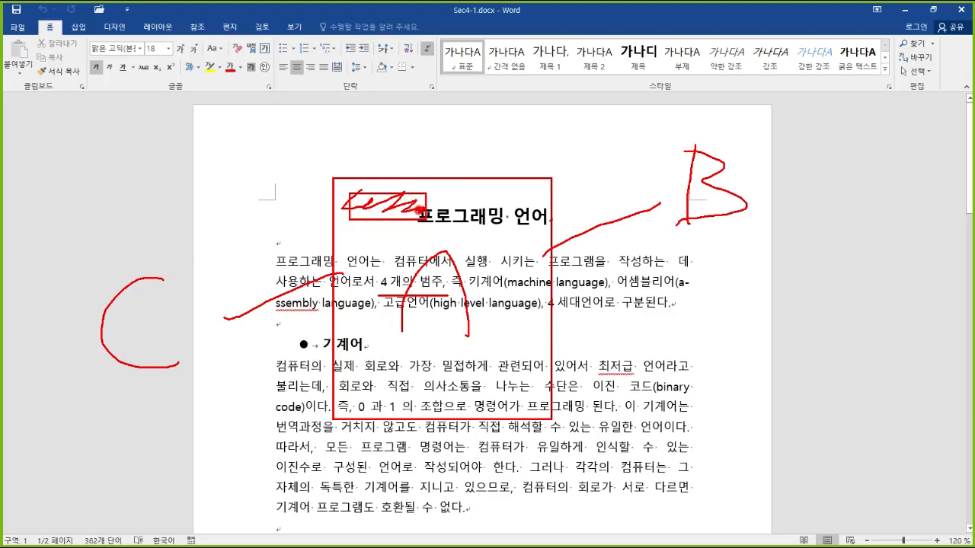
{"action": "mouse_move", "coordinate": [756, 222]}
{"action": "left_mouse_down"}
{"action": "mouse_move", "coordinate": [736, 239]}
{"action": "mouse_move", "coordinate": [661, 147]}
{"action": "mouse_move", "coordinate": [797, 163]}
{"action": "mouse_move", "coordinate": [788, 213]}
{"action": "left_mouse_up"}
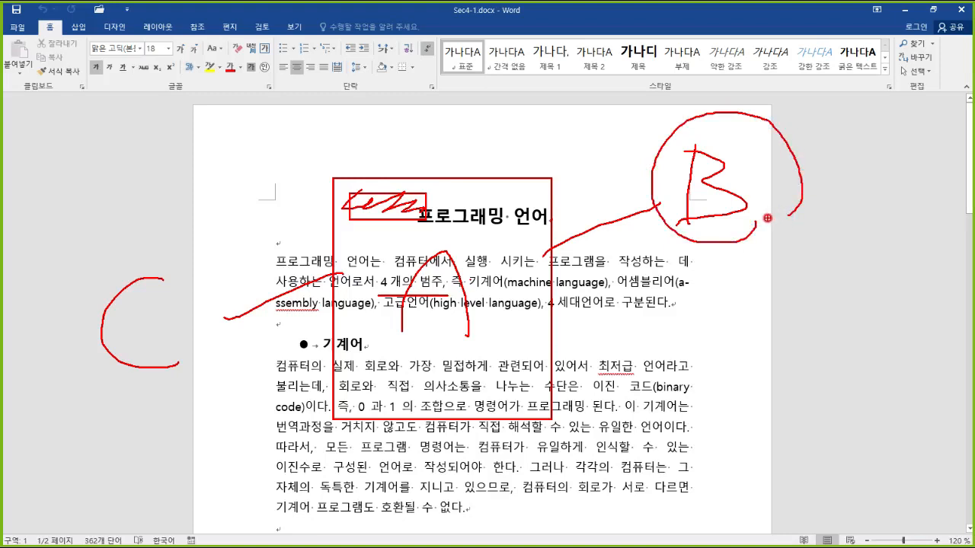
{"action": "left_click_drag", "start_coordinate": [97, 248], "coordinate": [124, 246]}
{"action": "key", "text": "Escape"}
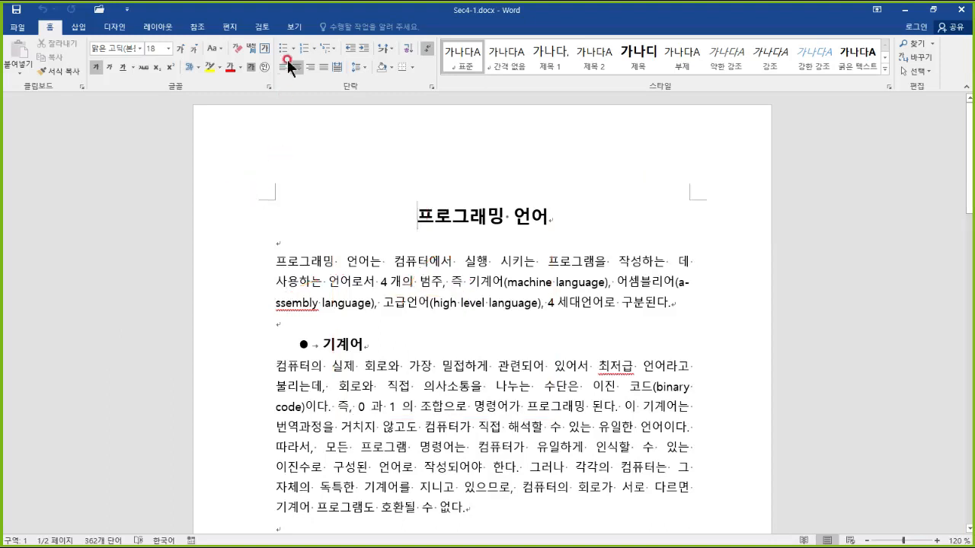
Review the change tracking options, including turning tracking on and locking it
{"action": "left_click", "coordinate": [260, 27]}
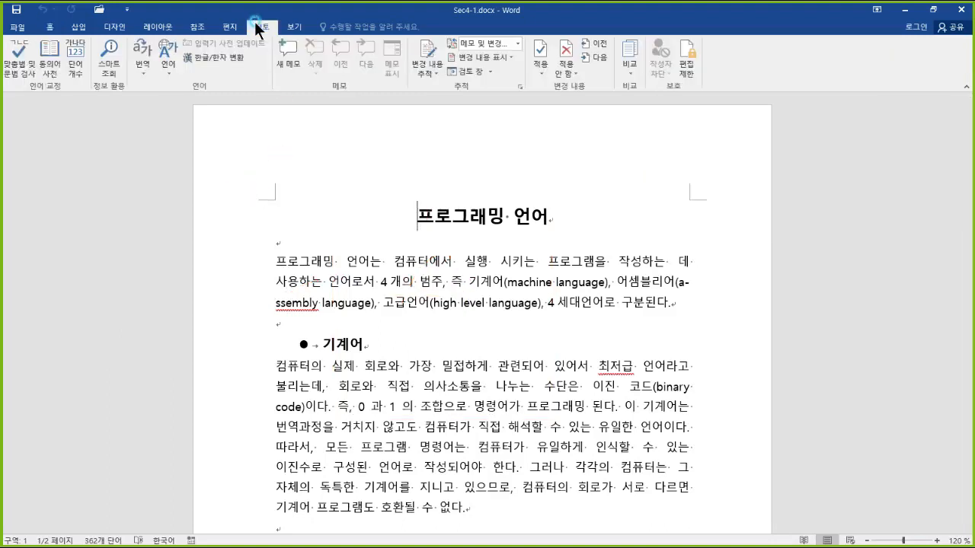
{"action": "left_click", "coordinate": [429, 70]}
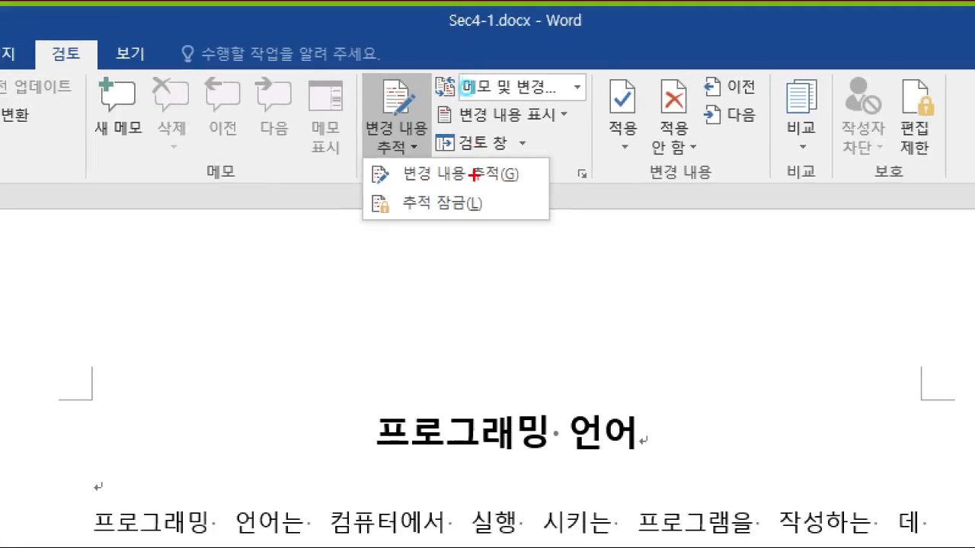
{"action": "mouse_move", "coordinate": [361, 154]}
{"action": "left_mouse_down"}
{"action": "mouse_move", "coordinate": [392, 211]}
{"action": "mouse_move", "coordinate": [570, 180]}
{"action": "mouse_move", "coordinate": [555, 197]}
{"action": "left_mouse_up"}
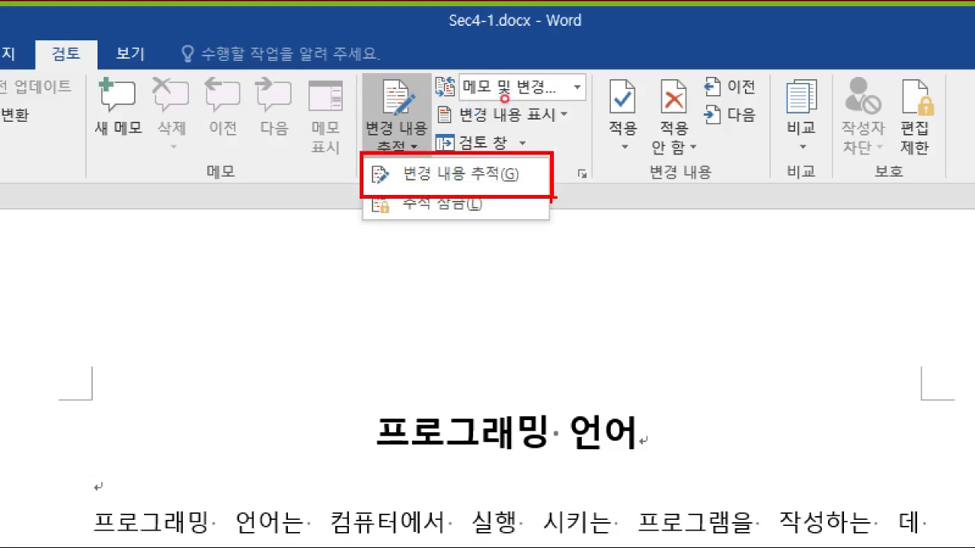
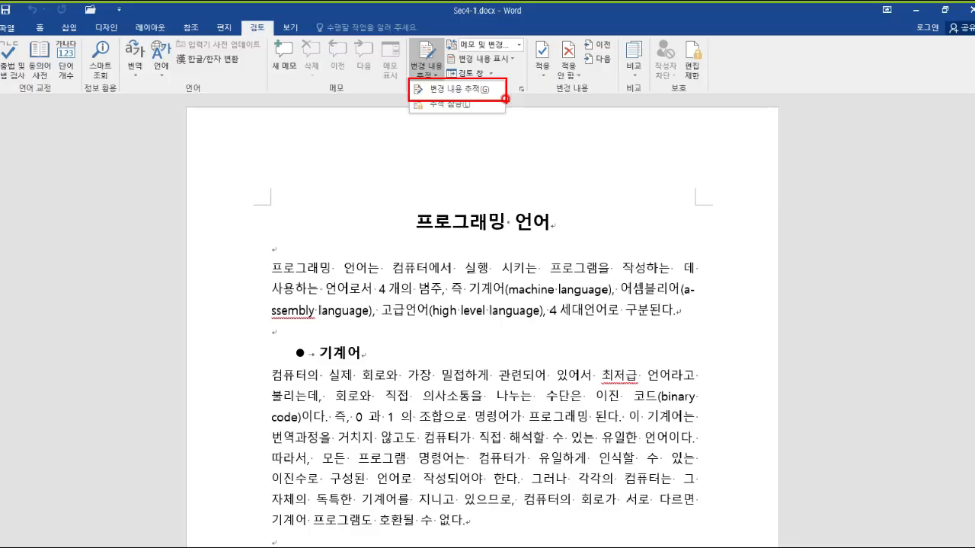
{"action": "left_click", "coordinate": [488, 176]}
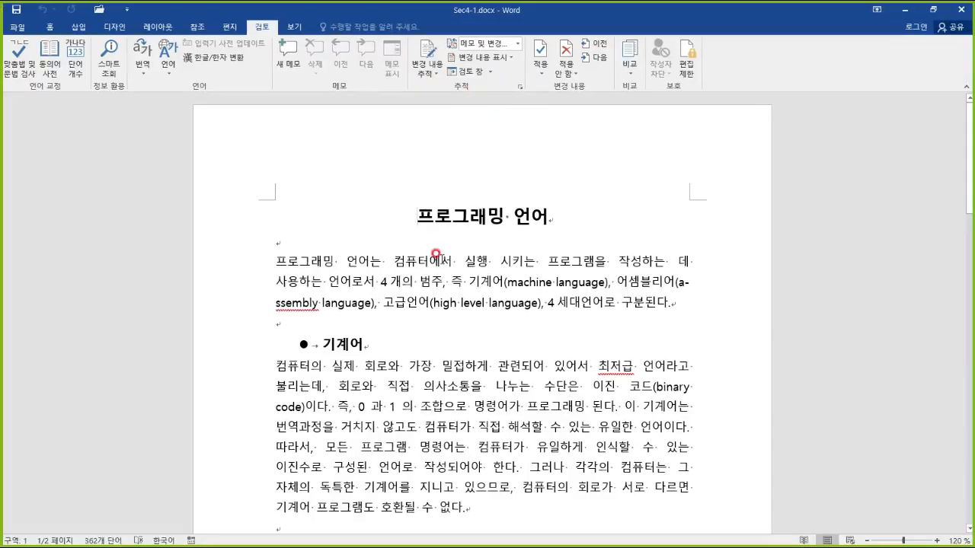
Insert "(fourth generation langiage)" directly after "4세대언어" in the introductory paragraph
{"action": "left_click", "coordinate": [603, 302]}
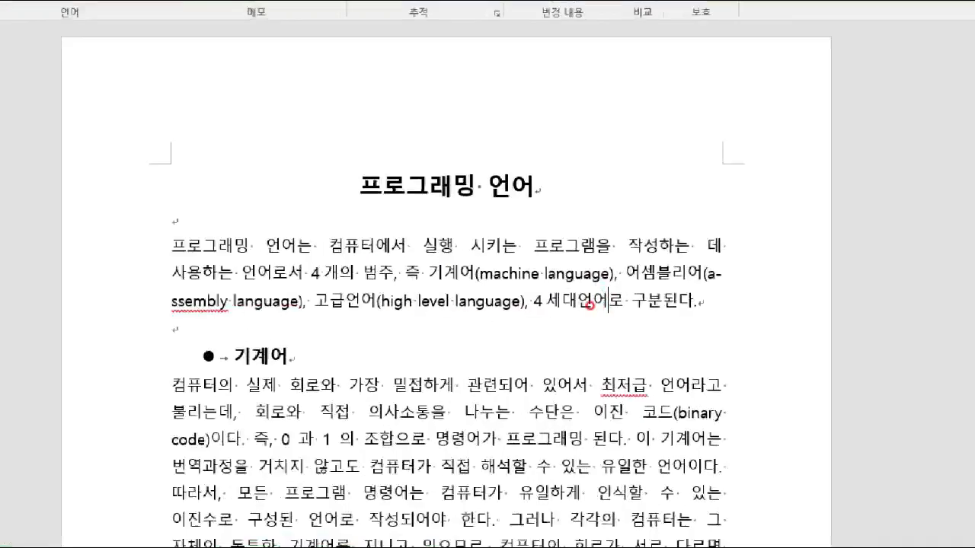
{"action": "left_click_drag", "start_coordinate": [528, 314], "coordinate": [607, 314]}
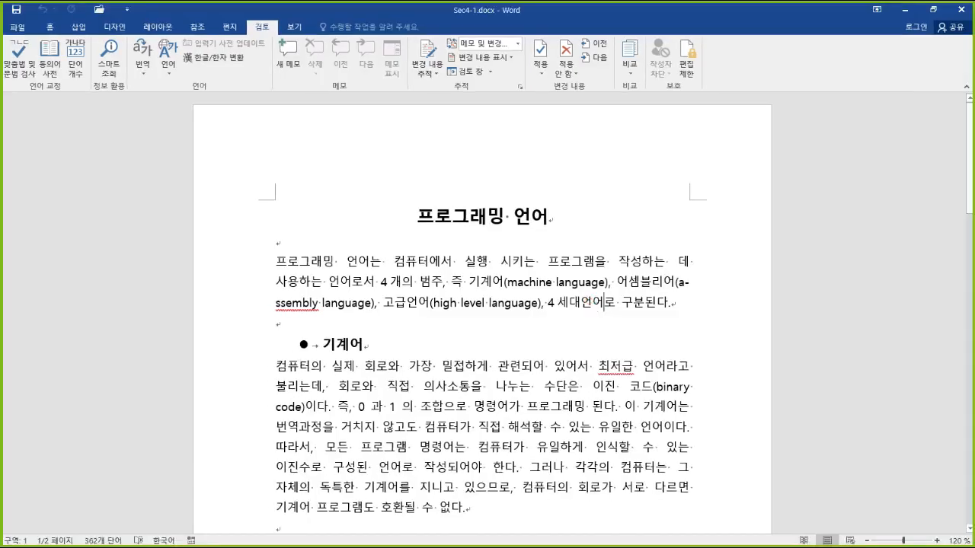
{"action": "type", "text": "("}
{"action": "key", "text": "Hangul"}
{"action": "type", "text": "four"}
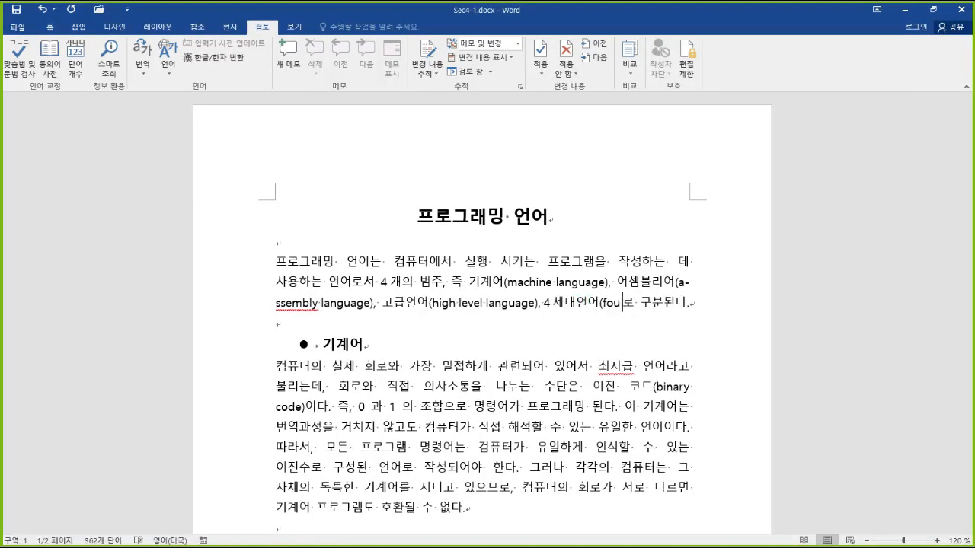
{"action": "type", "text": "th g "}
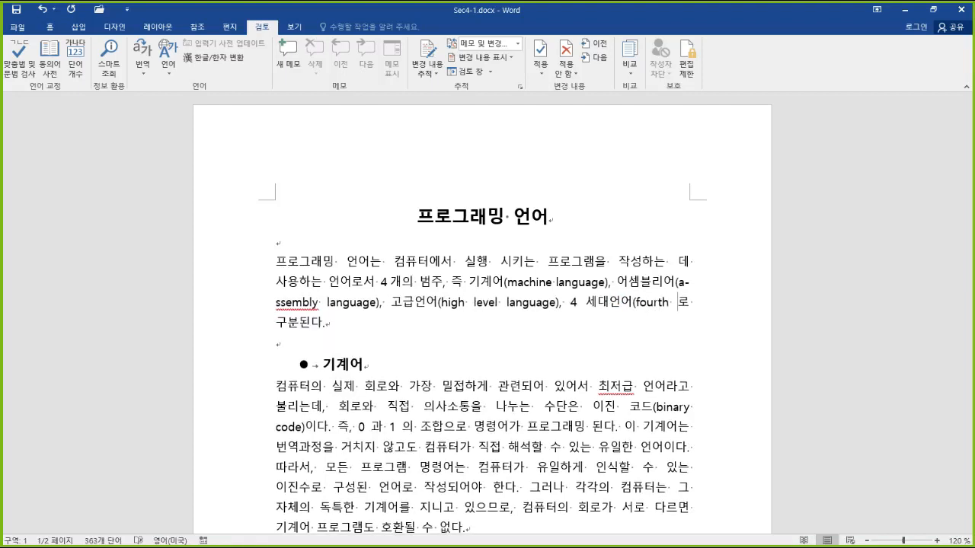
{"action": "type", "text": "ene"}
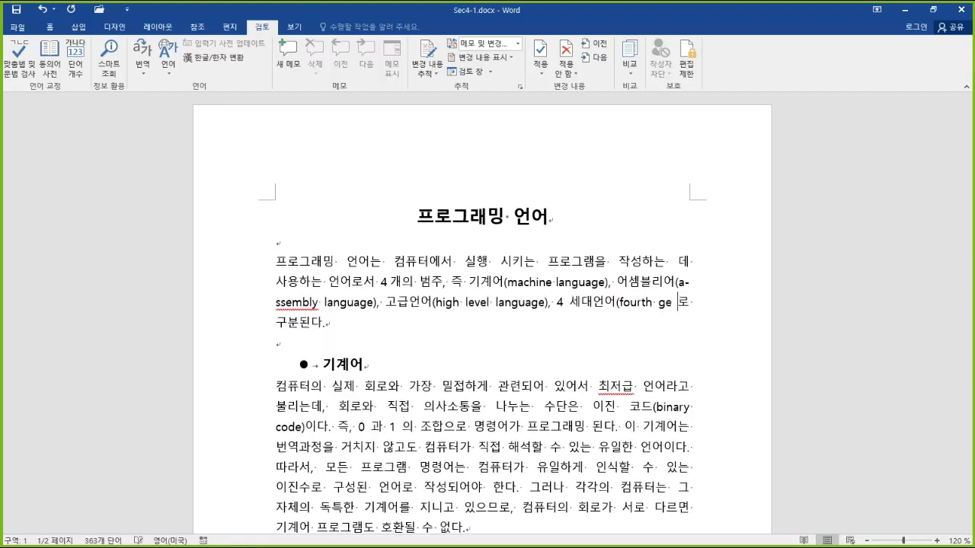
{"action": "type", "text": "rratiom"}
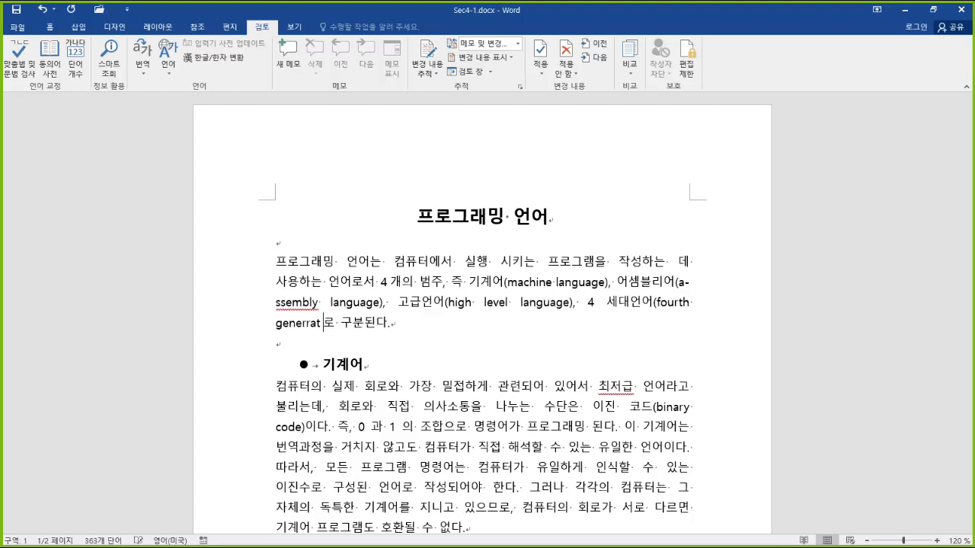
{"action": "key", "text": "BackSpace"}
{"action": "key", "text": "BackSpace"}
{"action": "type", "text": "n"}
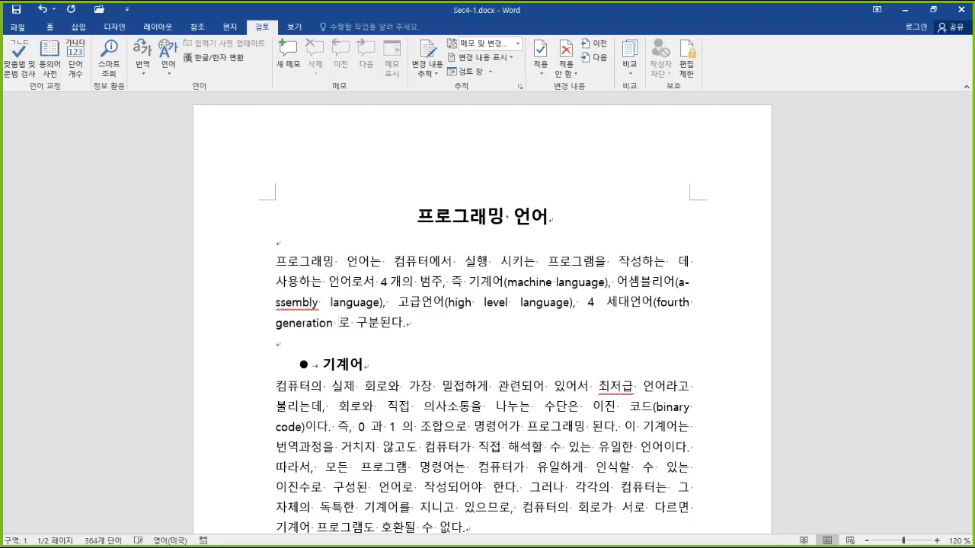
{"action": "type", "text": " lan"}
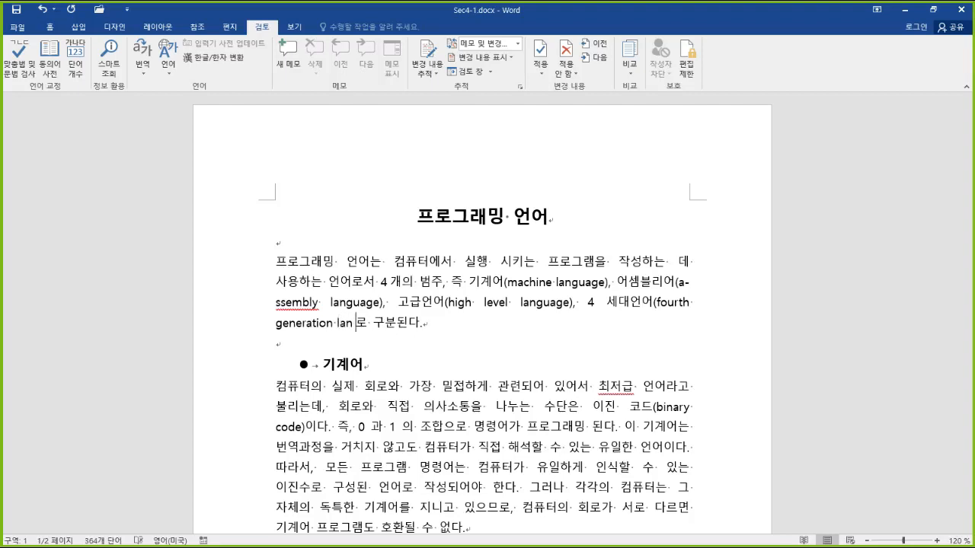
{"action": "key", "text": "BackSpace"}
{"action": "type", "text": "giage"}
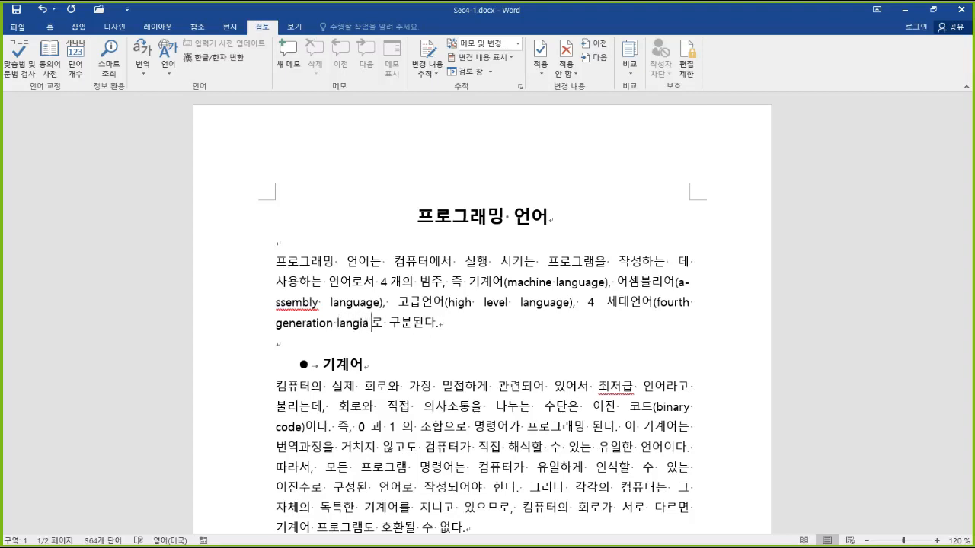
{"action": "key", "text": "BackSpace"}
{"action": "type", "text": ")"}
Copy "(fourth generation langiage)" from the introductory paragraph and remove it from the text
{"action": "left_click", "coordinate": [589, 306]}
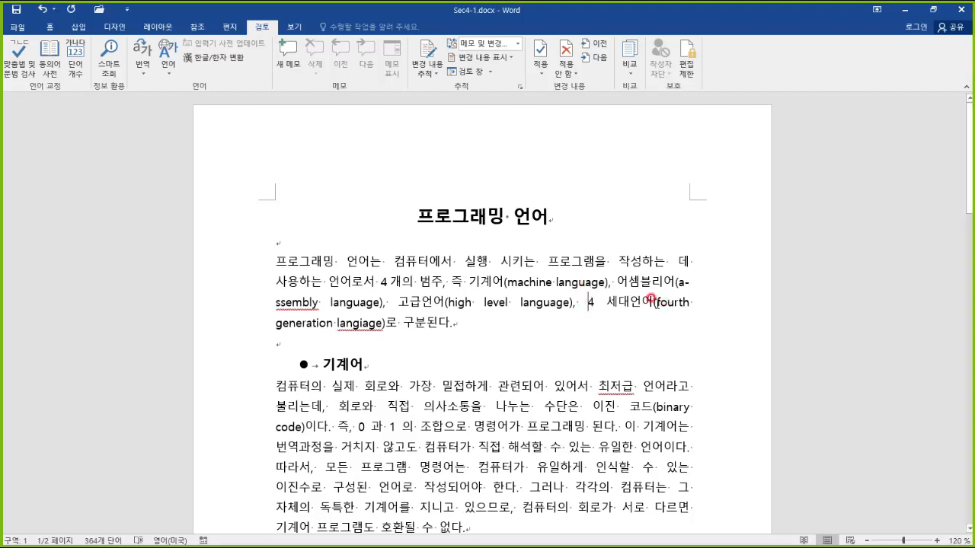
{"action": "left_click_drag", "start_coordinate": [653, 302], "coordinate": [386, 325]}
{"action": "key", "text": "ctrl+c"}
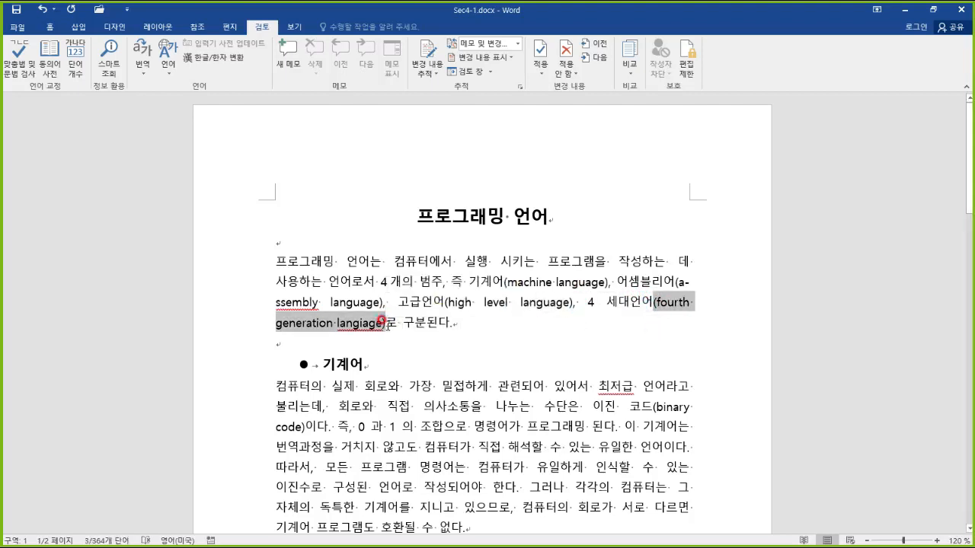
{"action": "key", "text": "Delete"}
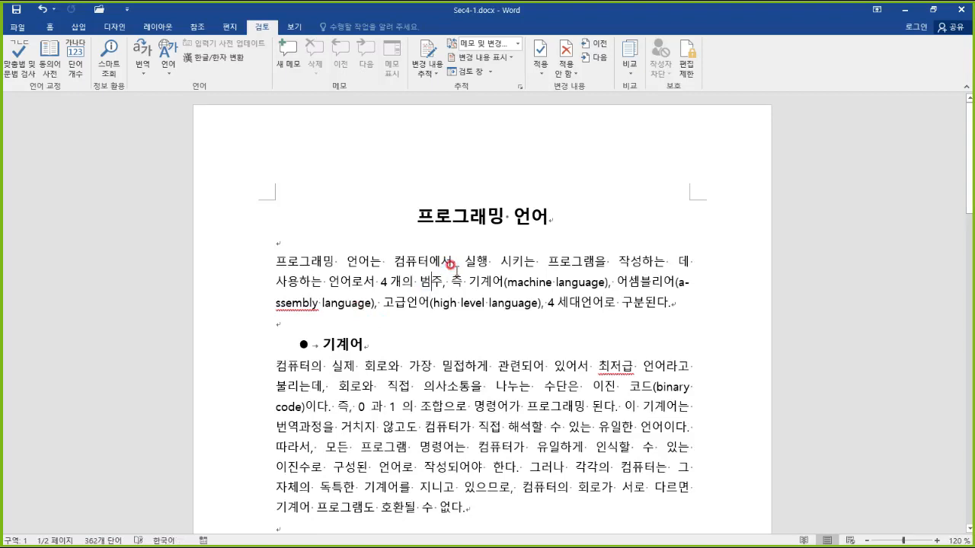
Turn on Track Changes and paste "(fourth generation langiage)" directly after "4세대언어" in the introductory paragraph
{"action": "left_click", "coordinate": [425, 74]}
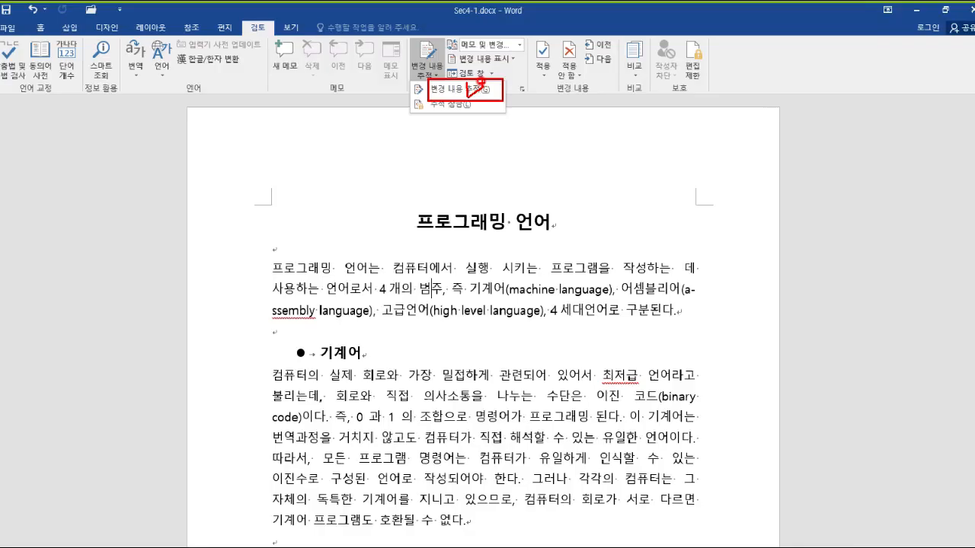
{"action": "left_click", "coordinate": [458, 89]}
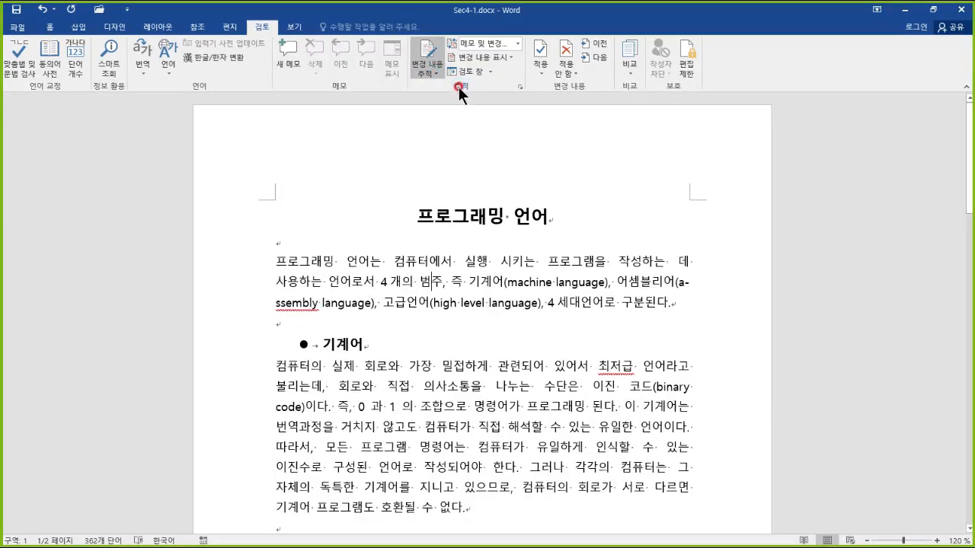
{"action": "left_click", "coordinate": [603, 303]}
{"action": "key", "text": "ctrl+v"}
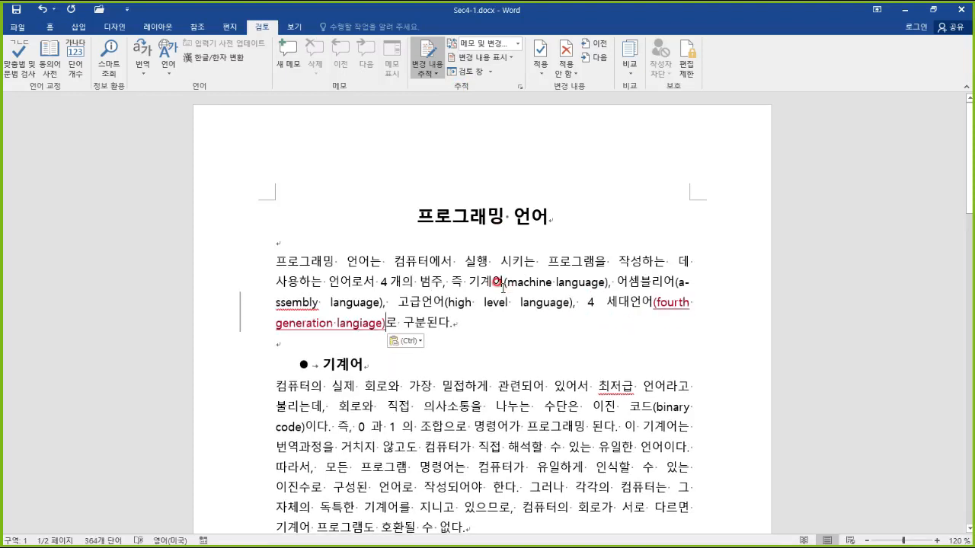
{"action": "left_click", "coordinate": [419, 342]}
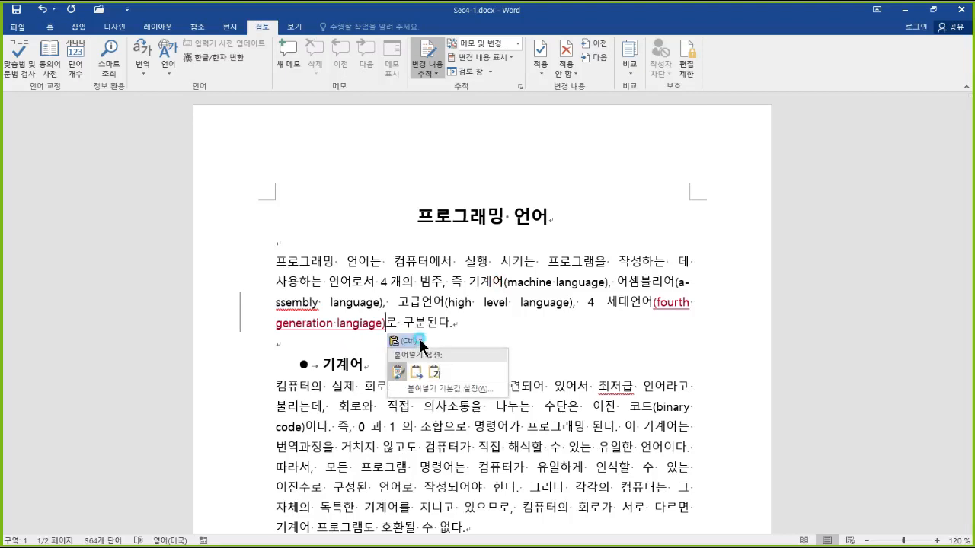
{"action": "left_click", "coordinate": [429, 309]}
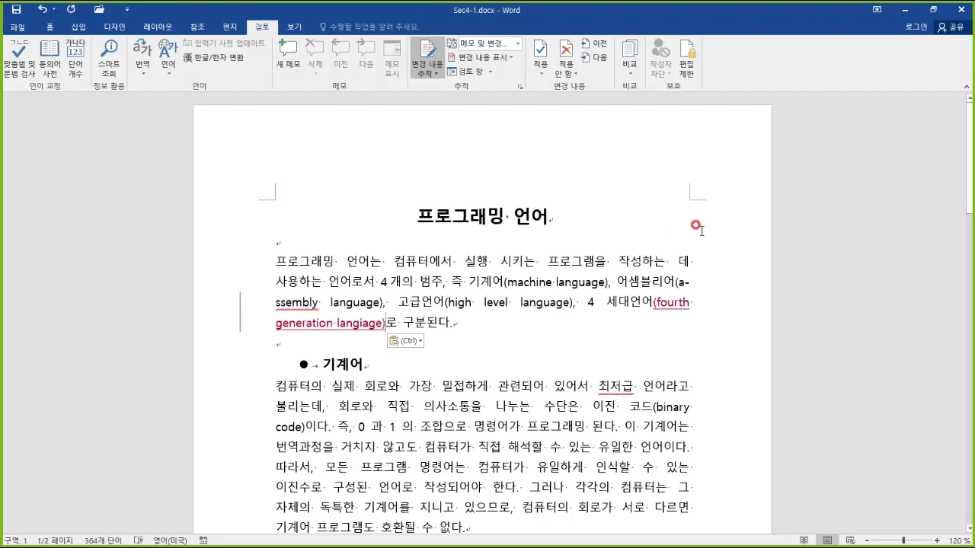
Hide the markup for insertions and deletions and show it again
{"action": "left_click", "coordinate": [511, 57]}
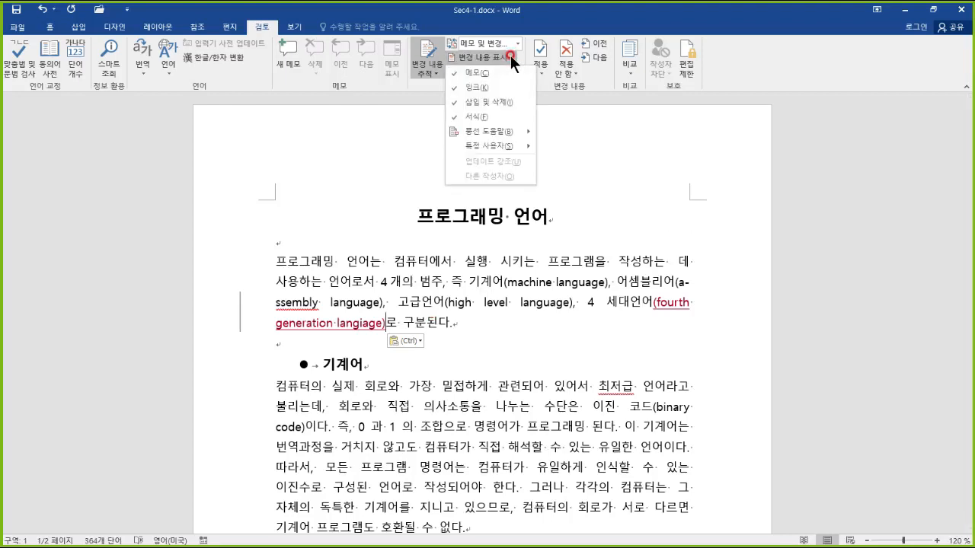
{"action": "left_click", "coordinate": [502, 102]}
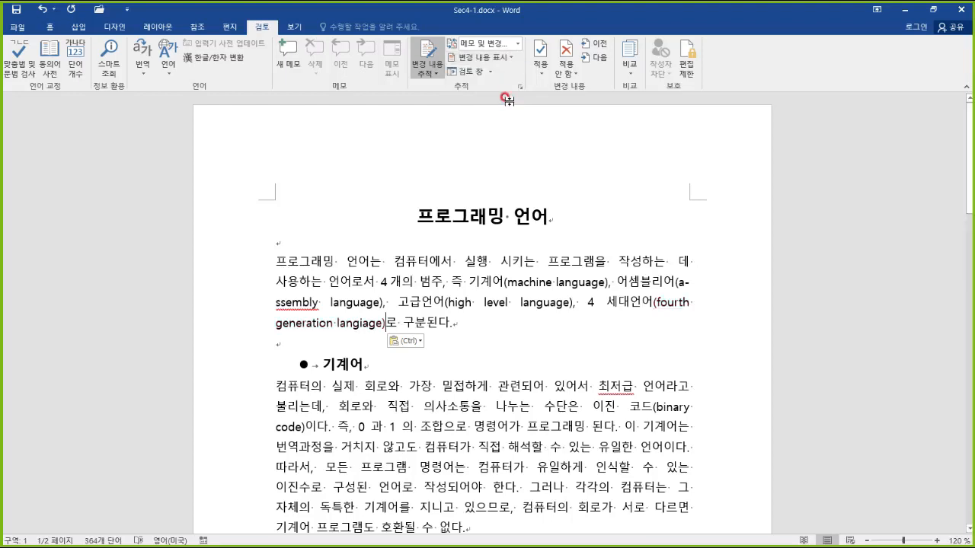
{"action": "left_click", "coordinate": [512, 57]}
{"action": "left_click", "coordinate": [496, 124]}
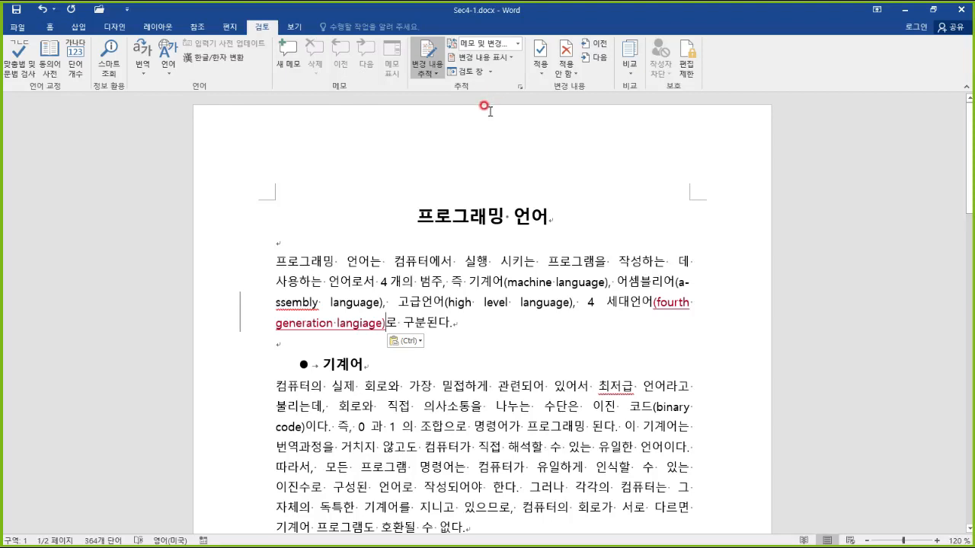
Set the font of the title "프로그래밍 언어" to 휴먼옛체
{"action": "left_click_drag", "start_coordinate": [547, 195], "coordinate": [373, 199]}
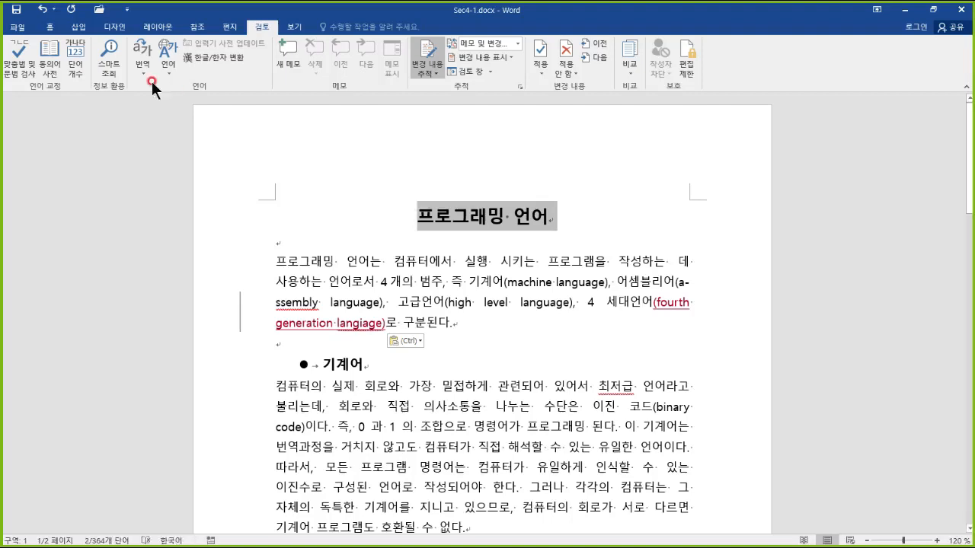
{"action": "left_click", "coordinate": [51, 26]}
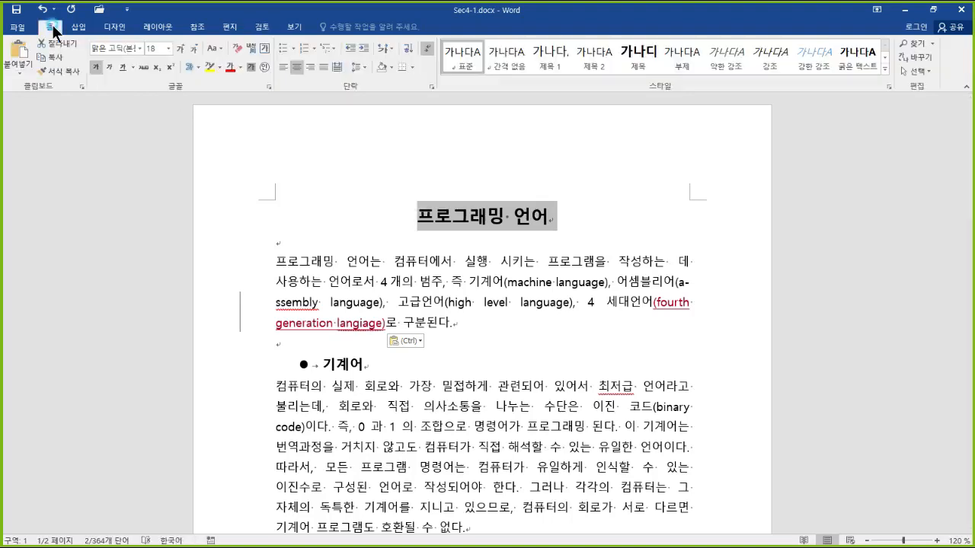
{"action": "left_click", "coordinate": [140, 48]}
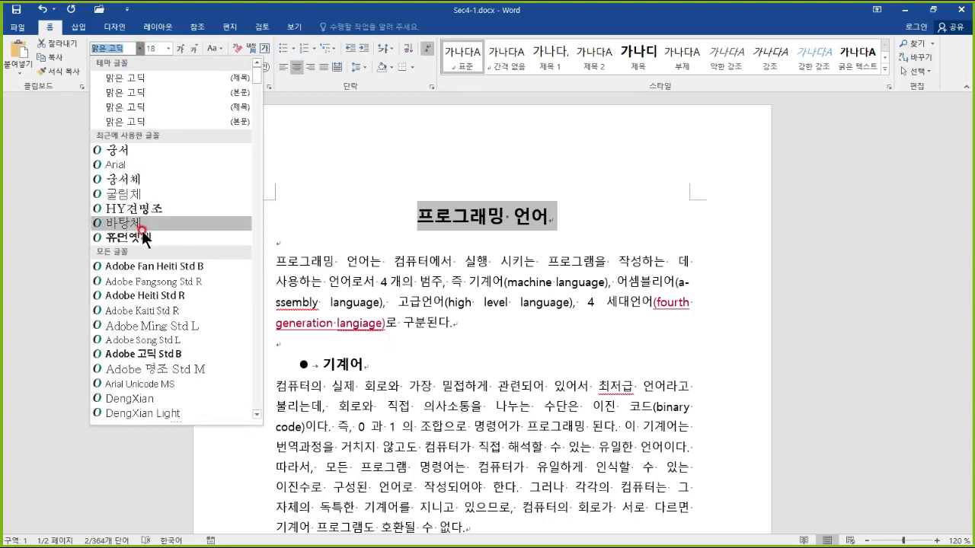
{"action": "left_click", "coordinate": [144, 239]}
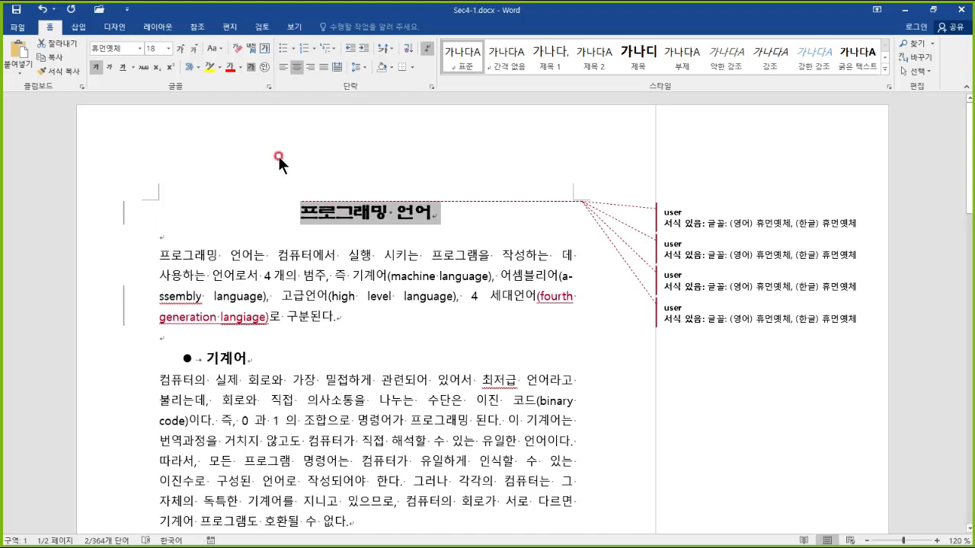
Set the title's font color to the blue theme color 강조색 5 and its font size to 16
{"action": "left_click", "coordinate": [239, 67]}
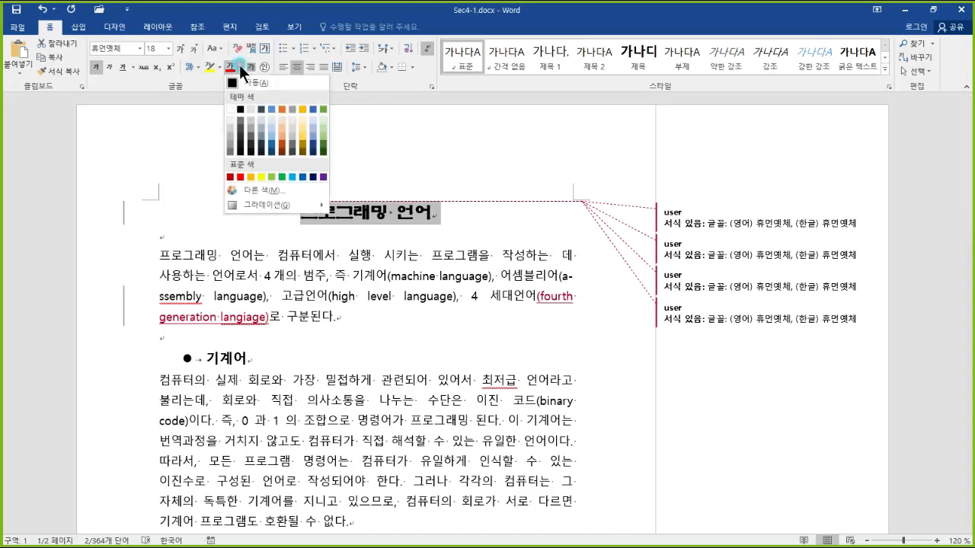
{"action": "left_click", "coordinate": [312, 110]}
{"action": "left_click", "coordinate": [241, 67]}
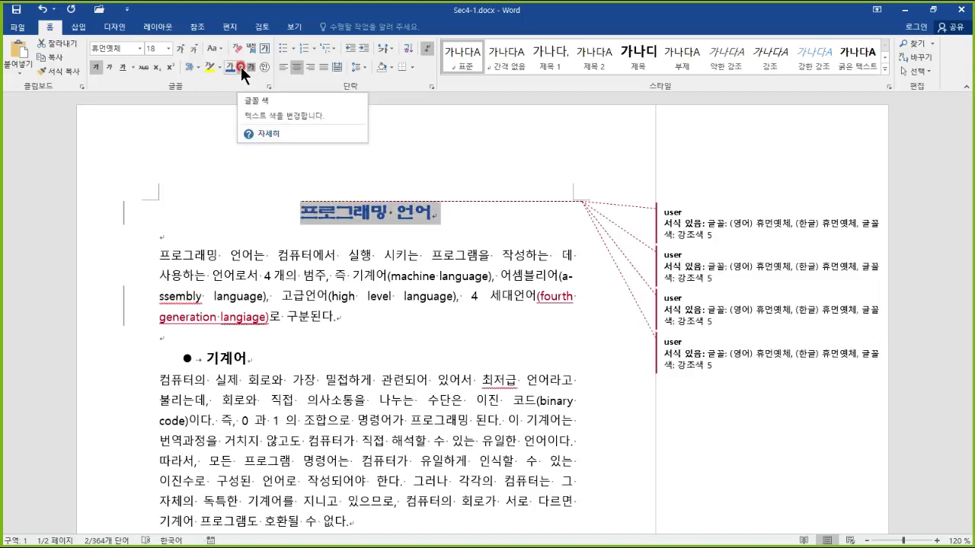
{"action": "left_click", "coordinate": [168, 48]}
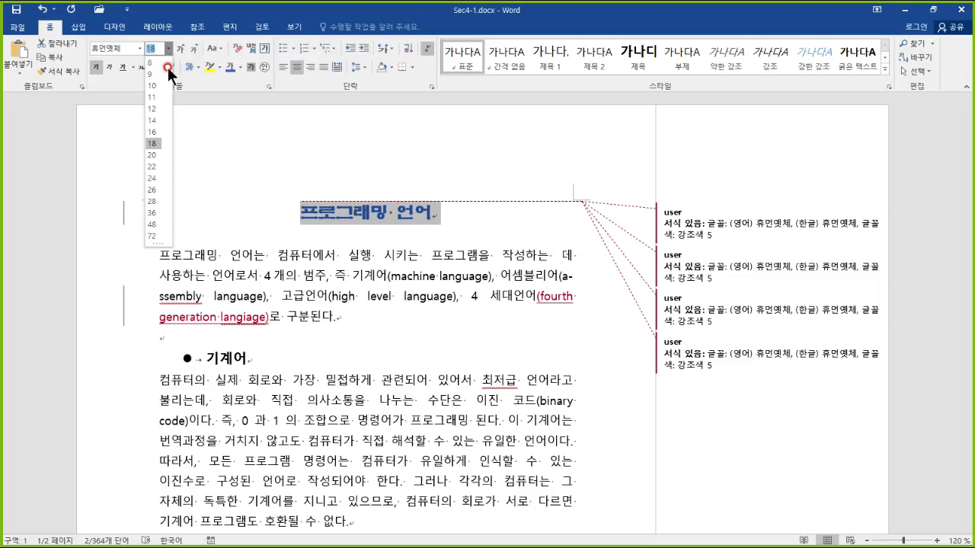
{"action": "left_click", "coordinate": [155, 132]}
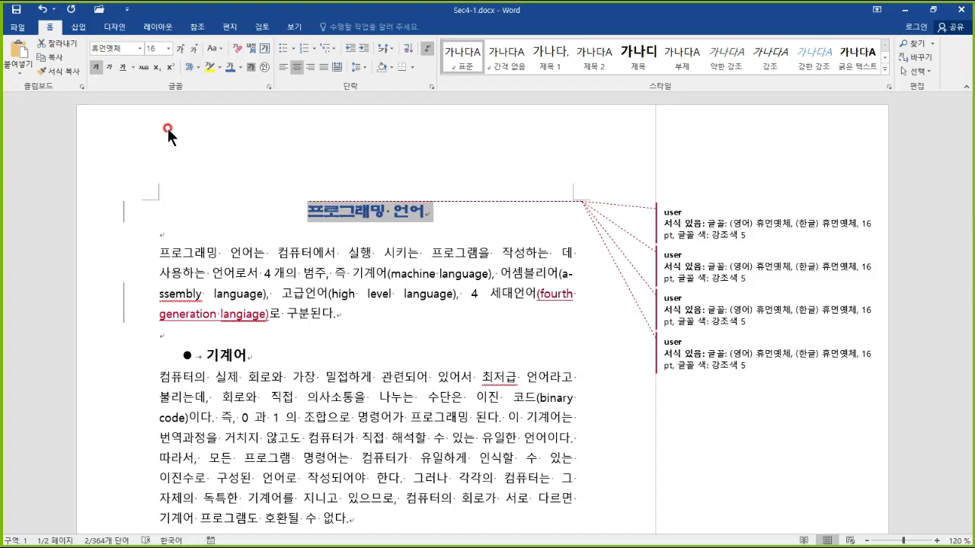
Delete "(목적프로그램)" from the 언어변환프로그램 paragraph on the second page with tracking on
{"action": "scroll", "coordinate": [256, 202], "scroll_direction": "down", "scroll_amount": 10}
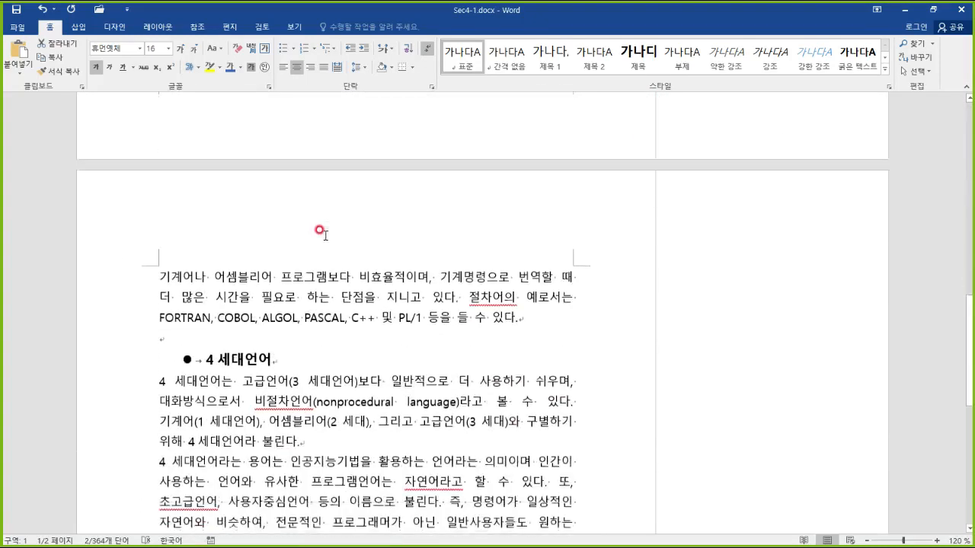
{"action": "scroll", "coordinate": [320, 232], "scroll_direction": "down", "scroll_amount": 3}
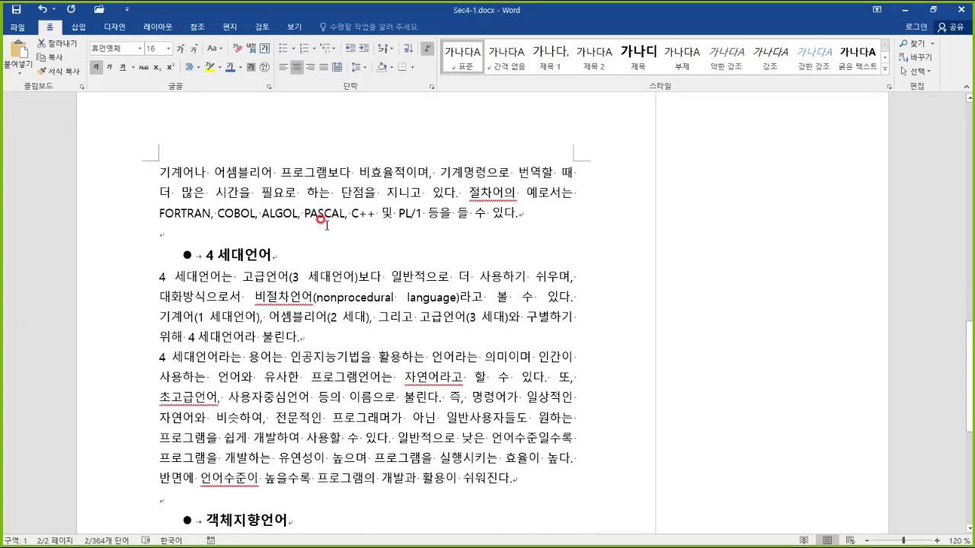
{"action": "scroll", "coordinate": [384, 251], "scroll_direction": "down", "scroll_amount": 10}
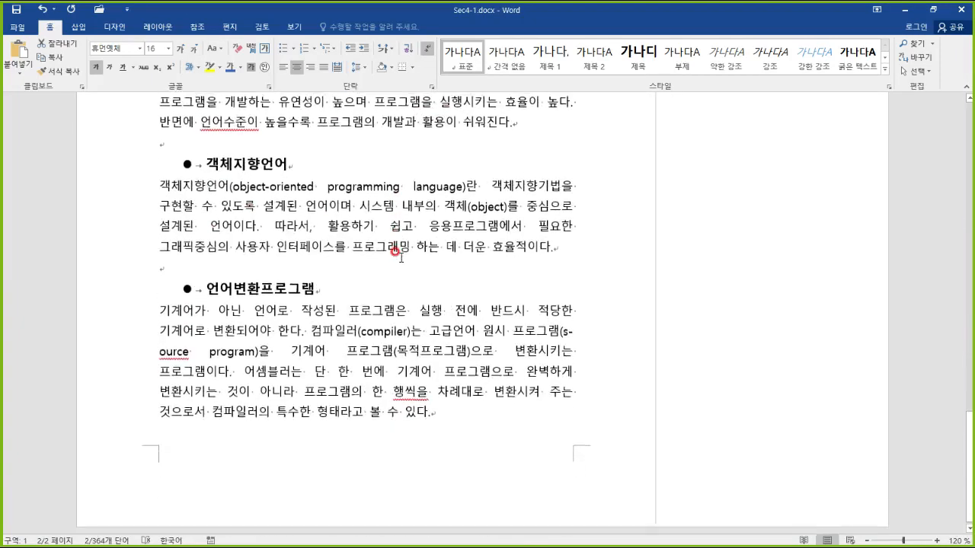
{"action": "left_click_drag", "start_coordinate": [174, 267], "coordinate": [323, 302]}
{"action": "mouse_move", "coordinate": [387, 330]}
{"action": "left_mouse_down"}
{"action": "mouse_move", "coordinate": [474, 373]}
{"action": "mouse_move", "coordinate": [472, 358]}
{"action": "mouse_move", "coordinate": [394, 347]}
{"action": "left_mouse_up"}
{"action": "key", "text": "e"}
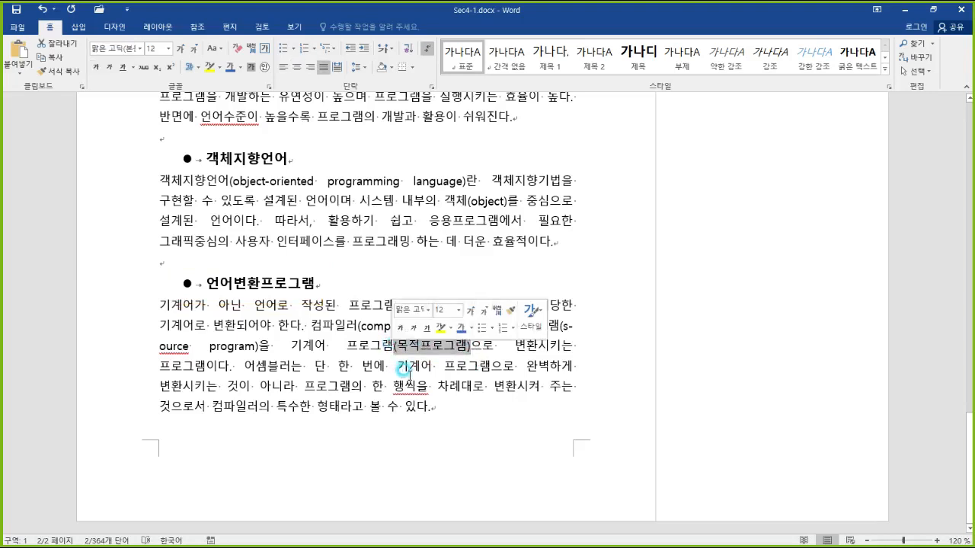
{"action": "key", "text": "Delete"}
{"action": "left_click", "coordinate": [500, 314]}
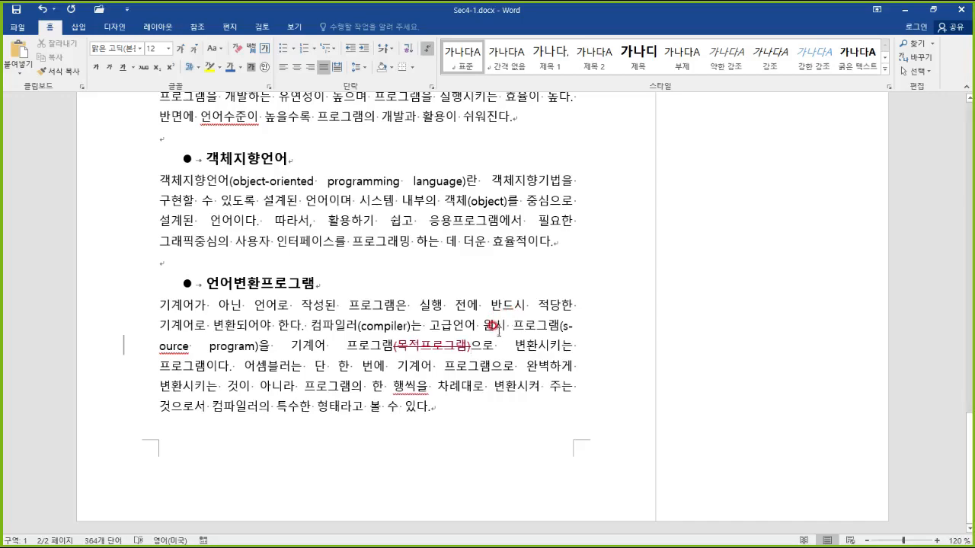
Hide all markup types in the document: comments, ink, insertions and deletions, and formatting
{"action": "scroll", "coordinate": [498, 317], "scroll_direction": "up", "scroll_amount": 5}
{"action": "scroll", "coordinate": [496, 337], "scroll_direction": "up", "scroll_amount": 10}
{"action": "scroll", "coordinate": [494, 336], "scroll_direction": "up", "scroll_amount": 6}
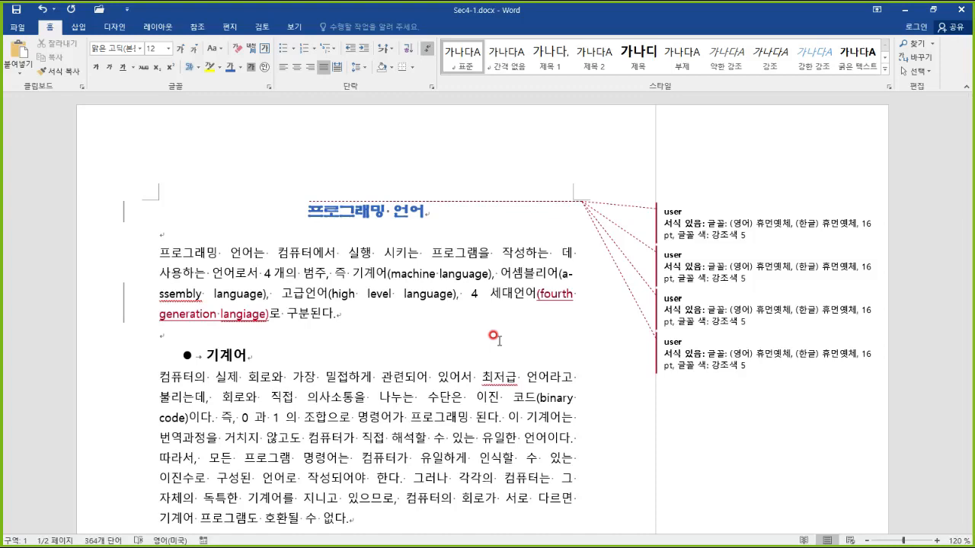
{"action": "left_click", "coordinate": [261, 27]}
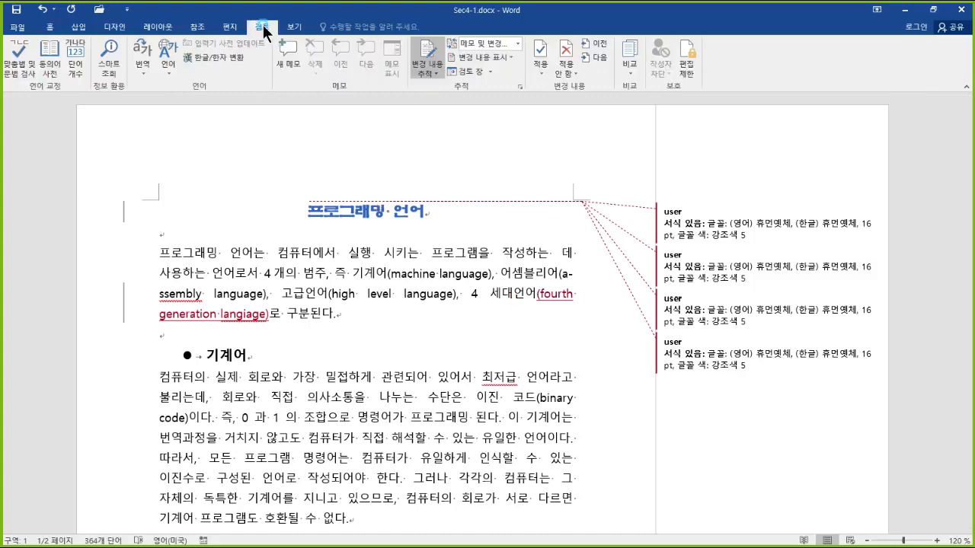
{"action": "left_click", "coordinate": [511, 58]}
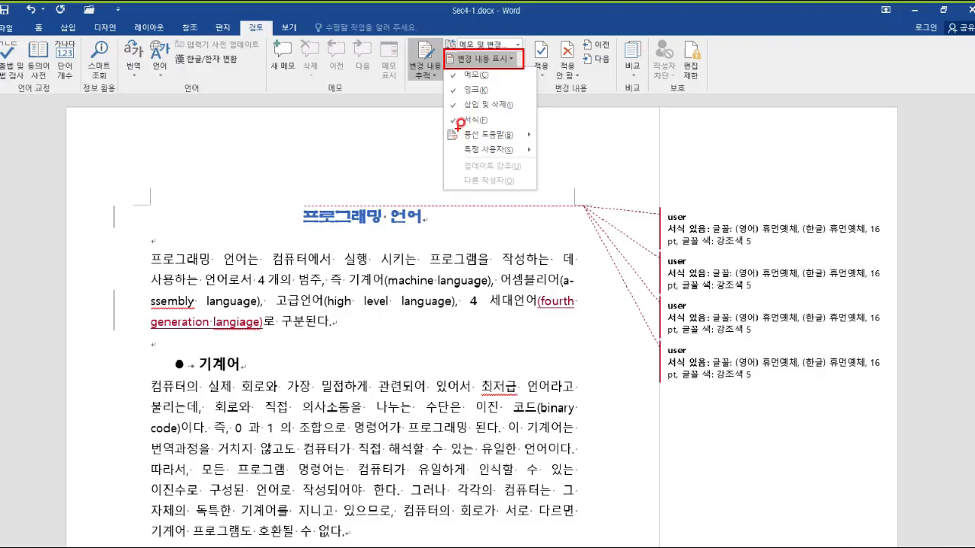
{"action": "key", "text": "Escape"}
{"action": "left_click", "coordinate": [511, 60]}
{"action": "left_click", "coordinate": [503, 74]}
{"action": "left_click", "coordinate": [512, 56]}
{"action": "left_click", "coordinate": [511, 59]}
{"action": "left_click", "coordinate": [510, 59]}
{"action": "left_click", "coordinate": [509, 61]}
{"action": "left_click", "coordinate": [511, 60]}
{"action": "left_click", "coordinate": [504, 103]}
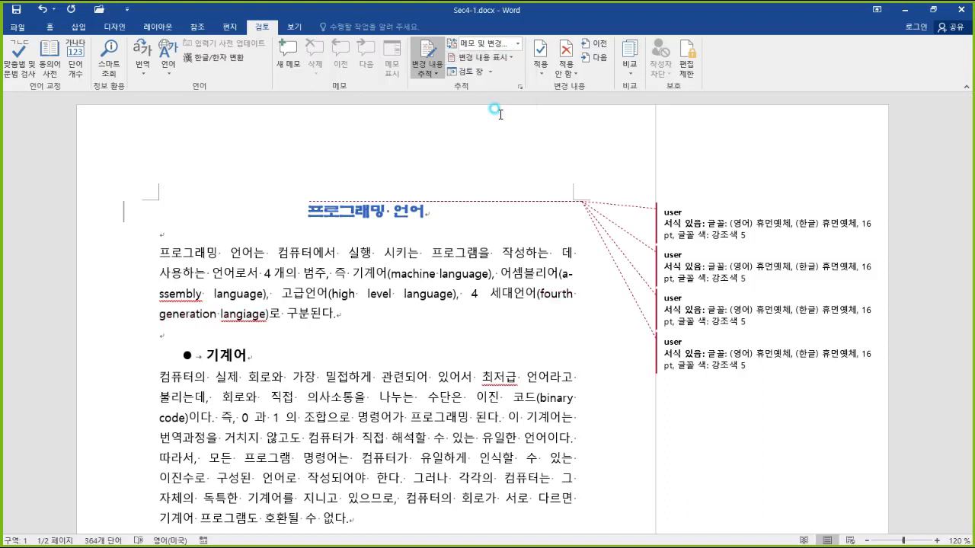
{"action": "left_click", "coordinate": [527, 236]}
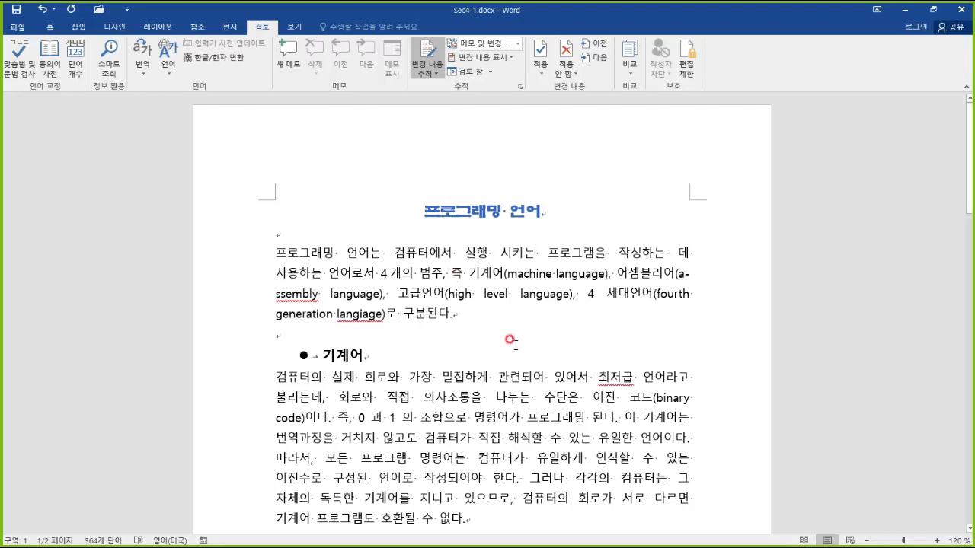
{"action": "left_click", "coordinate": [590, 293]}
{"action": "left_click", "coordinate": [366, 312]}
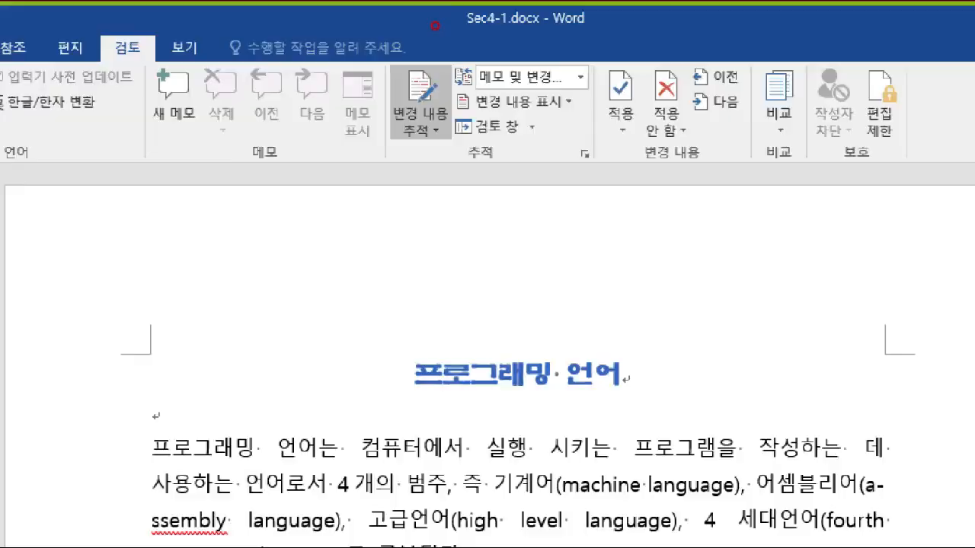
{"action": "left_click_drag", "start_coordinate": [383, 65], "coordinate": [471, 183]}
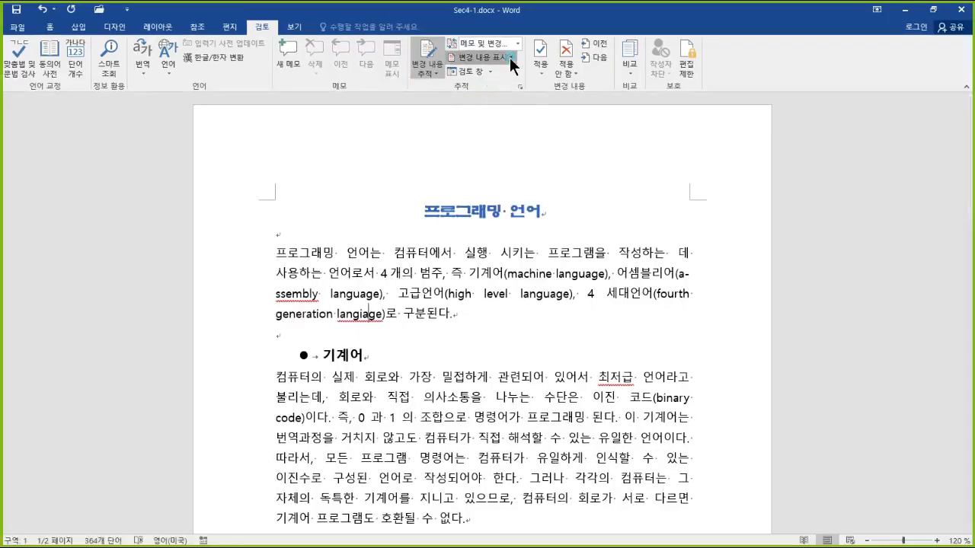
Show the markup for comments, ink, insertions and deletions, and formatting again
{"action": "left_click", "coordinate": [587, 115]}
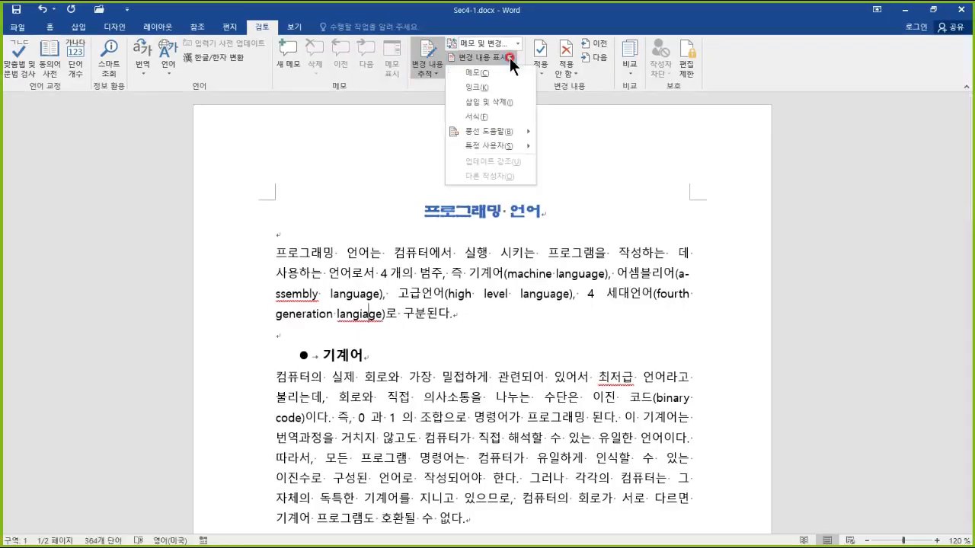
{"action": "left_click", "coordinate": [507, 71]}
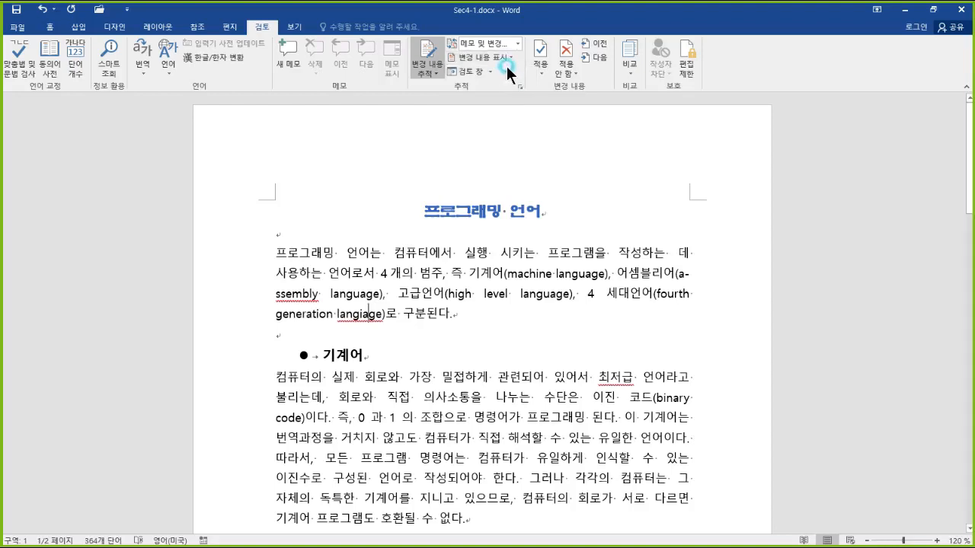
{"action": "left_click", "coordinate": [510, 58]}
{"action": "left_click", "coordinate": [509, 102]}
{"action": "left_click", "coordinate": [510, 58]}
{"action": "left_click", "coordinate": [495, 101]}
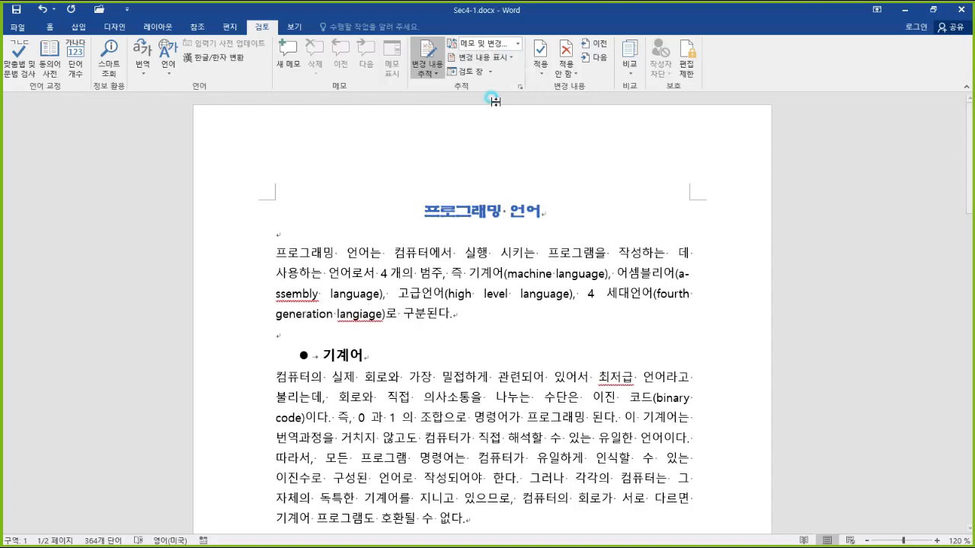
{"action": "left_click", "coordinate": [509, 58]}
{"action": "left_click", "coordinate": [503, 89]}
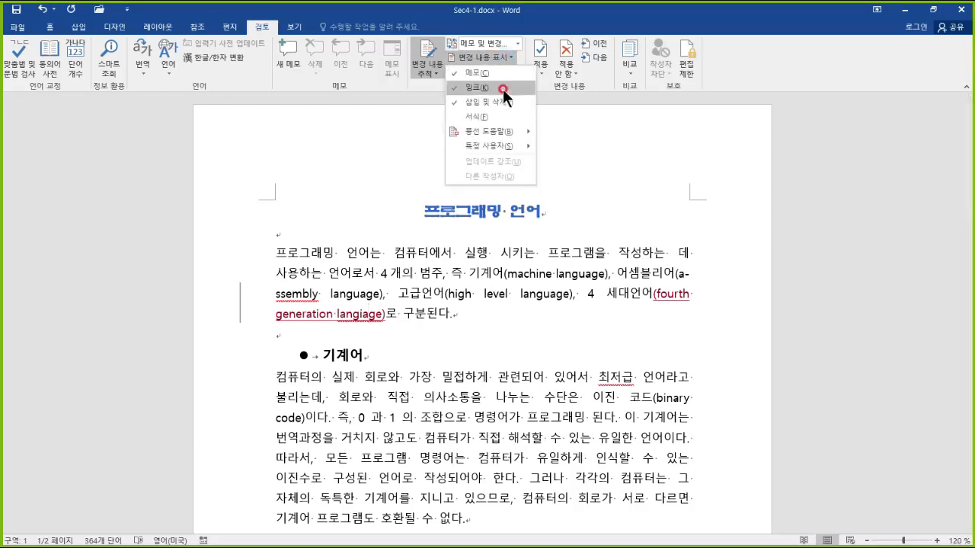
{"action": "left_click", "coordinate": [504, 116]}
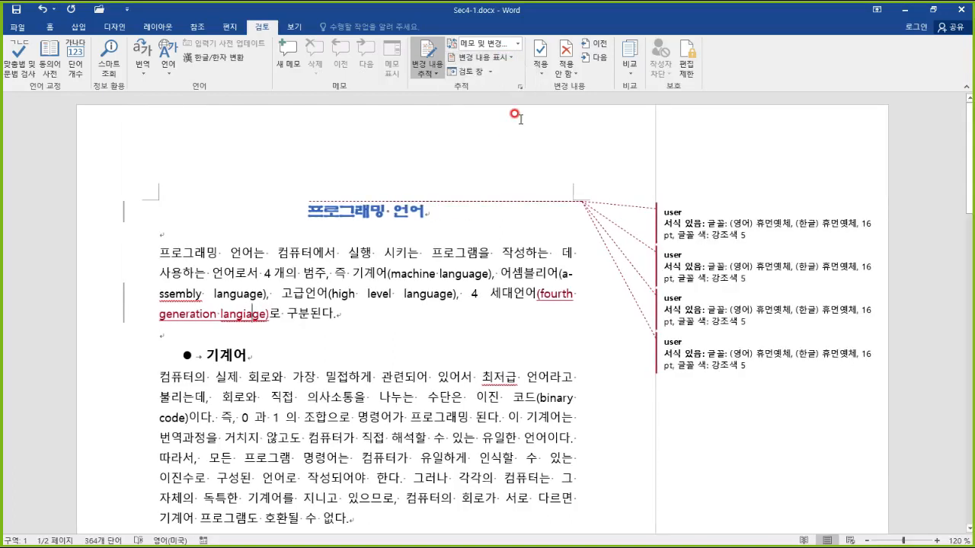
{"action": "left_click", "coordinate": [491, 294]}
{"action": "left_click", "coordinate": [267, 317]}
{"action": "mouse_move", "coordinate": [883, 287]}
{"action": "left_mouse_down"}
{"action": "mouse_move", "coordinate": [797, 299]}
{"action": "mouse_move", "coordinate": [869, 304]}
{"action": "left_mouse_up"}
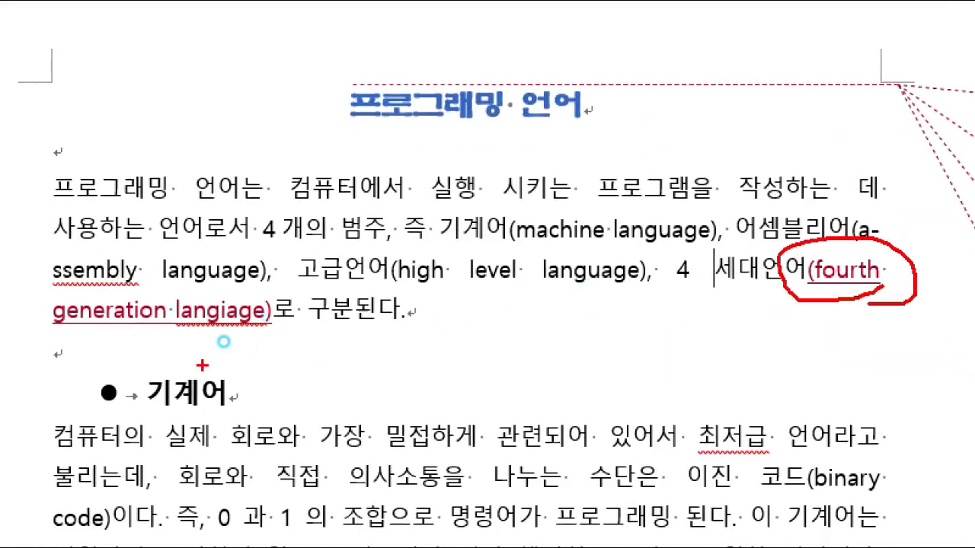
{"action": "mouse_move", "coordinate": [244, 326]}
{"action": "left_mouse_down"}
{"action": "mouse_move", "coordinate": [42, 297]}
{"action": "mouse_move", "coordinate": [251, 331]}
{"action": "left_mouse_up"}
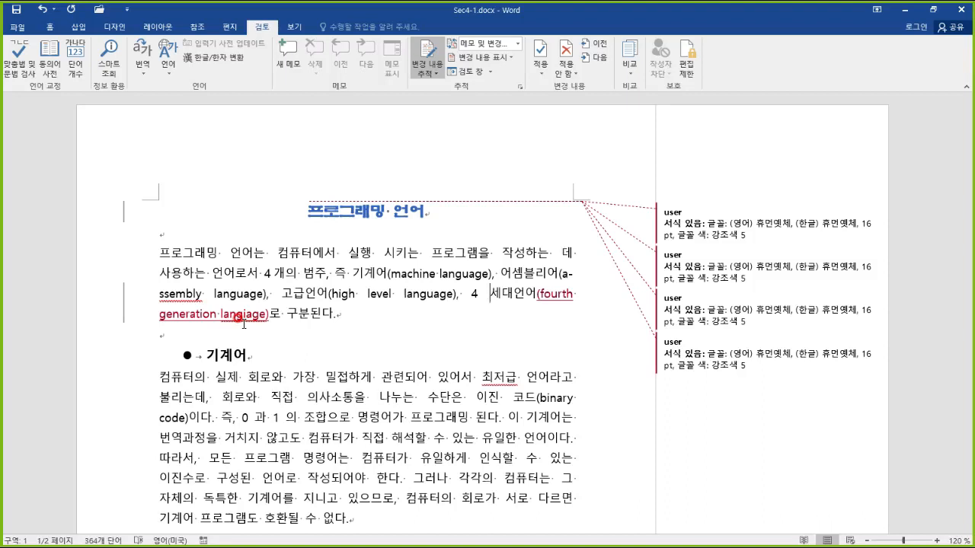
{"action": "mouse_move", "coordinate": [326, 329]}
{"action": "left_mouse_down"}
{"action": "mouse_move", "coordinate": [631, 407]}
{"action": "mouse_move", "coordinate": [644, 431]}
{"action": "left_mouse_up"}
{"action": "left_click_drag", "start_coordinate": [724, 404], "coordinate": [739, 417]}
{"action": "left_click_drag", "start_coordinate": [672, 436], "coordinate": [846, 467]}
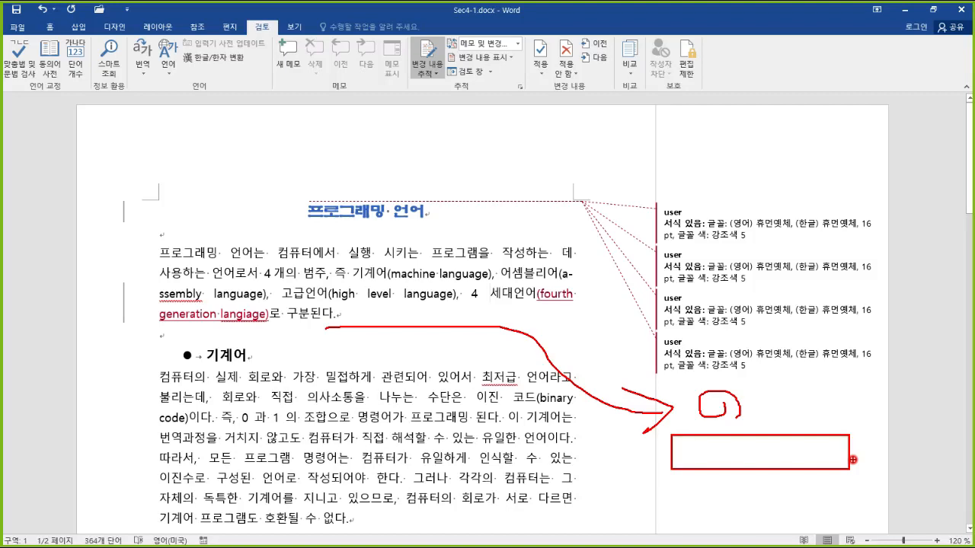
{"action": "key", "text": "Escape"}
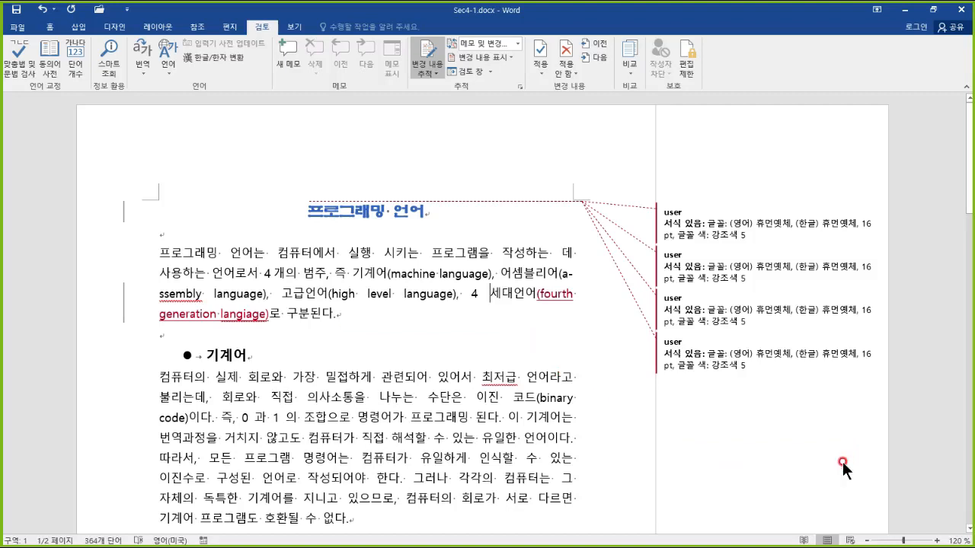
Hide only the formatting markup, keeping insertions and deletions displayed
{"action": "left_click", "coordinate": [437, 287]}
{"action": "left_click", "coordinate": [508, 61]}
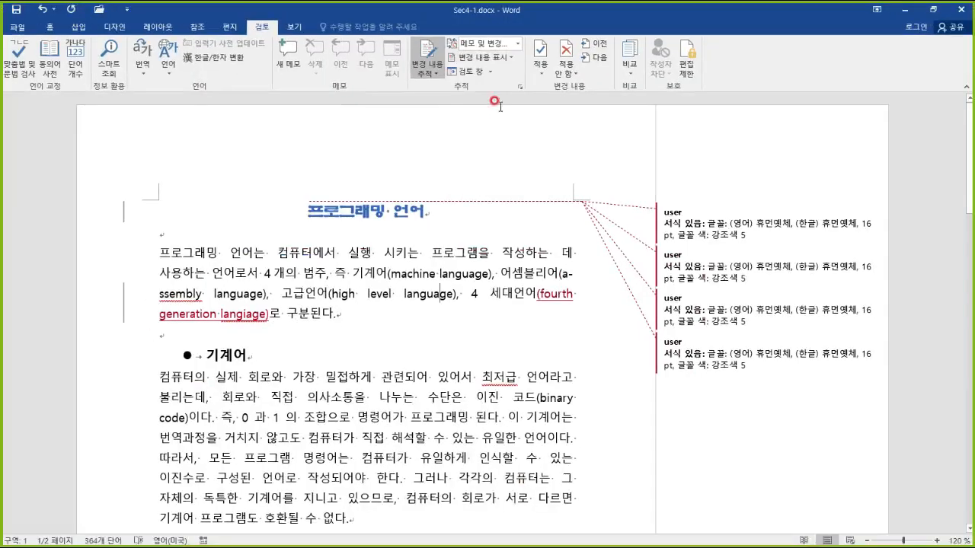
{"action": "left_click", "coordinate": [516, 70]}
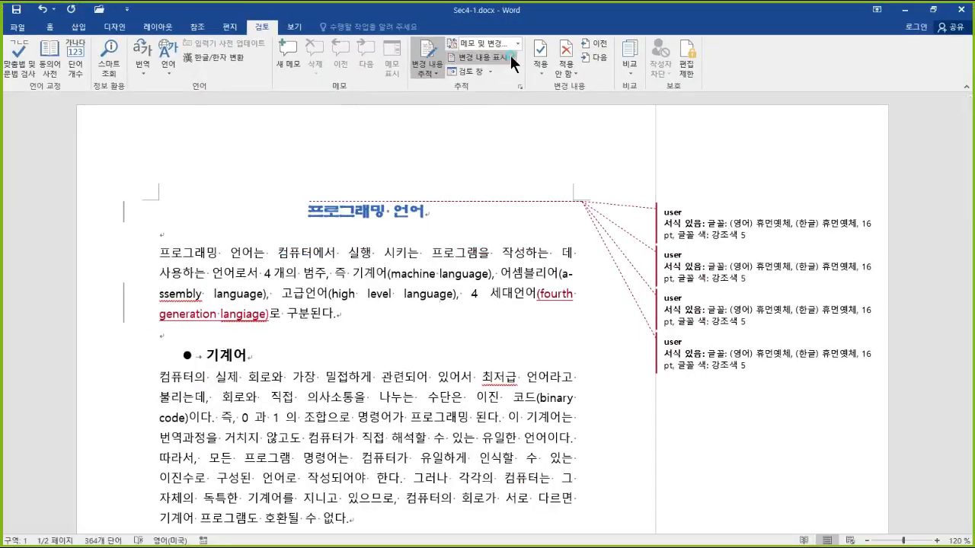
{"action": "left_click", "coordinate": [488, 116]}
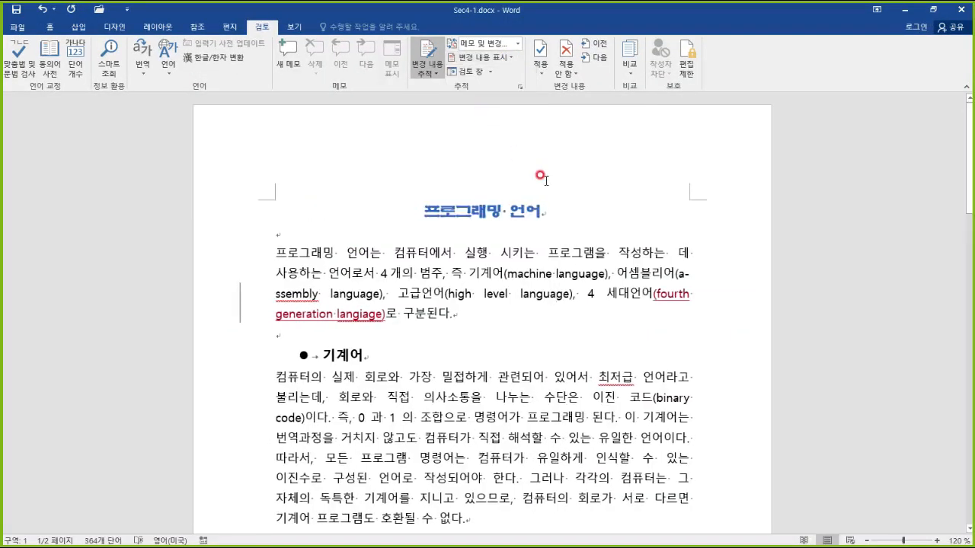
Accept all changes currently shown in the document, leaving out the hidden formatting changes
{"action": "left_click", "coordinate": [514, 58]}
{"action": "left_click", "coordinate": [514, 58]}
{"action": "left_click", "coordinate": [516, 58]}
{"action": "left_click", "coordinate": [517, 58]}
{"action": "left_click", "coordinate": [548, 74]}
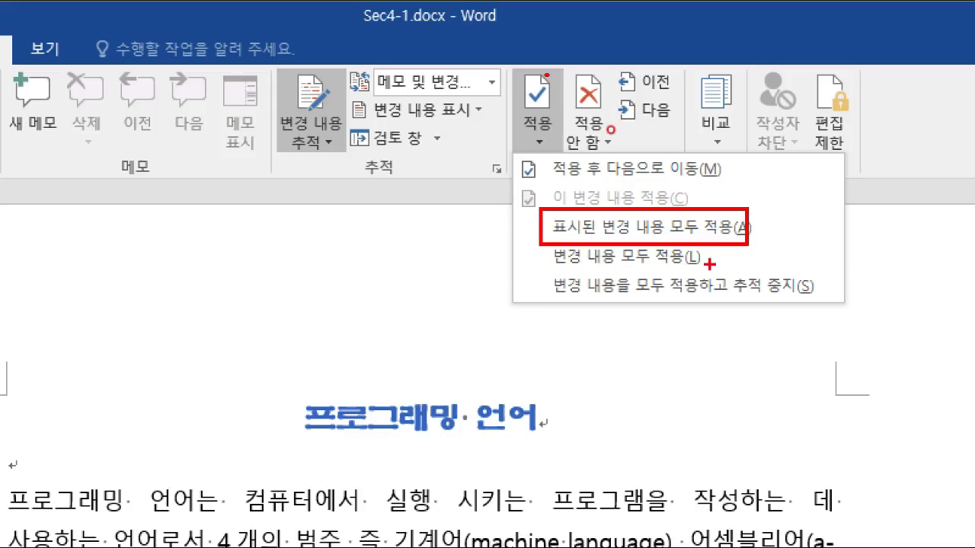
{"action": "key", "text": "Escape"}
{"action": "left_click", "coordinate": [536, 134]}
{"action": "left_click", "coordinate": [579, 113]}
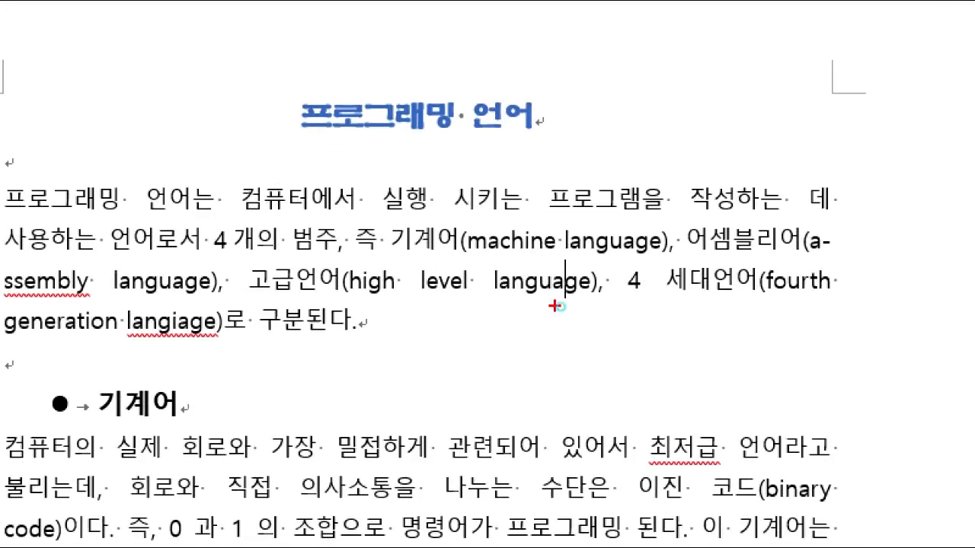
{"action": "left_click_drag", "start_coordinate": [612, 302], "coordinate": [686, 302]}
{"action": "left_click_drag", "start_coordinate": [234, 333], "coordinate": [300, 333]}
{"action": "left_click_drag", "start_coordinate": [145, 350], "coordinate": [153, 349]}
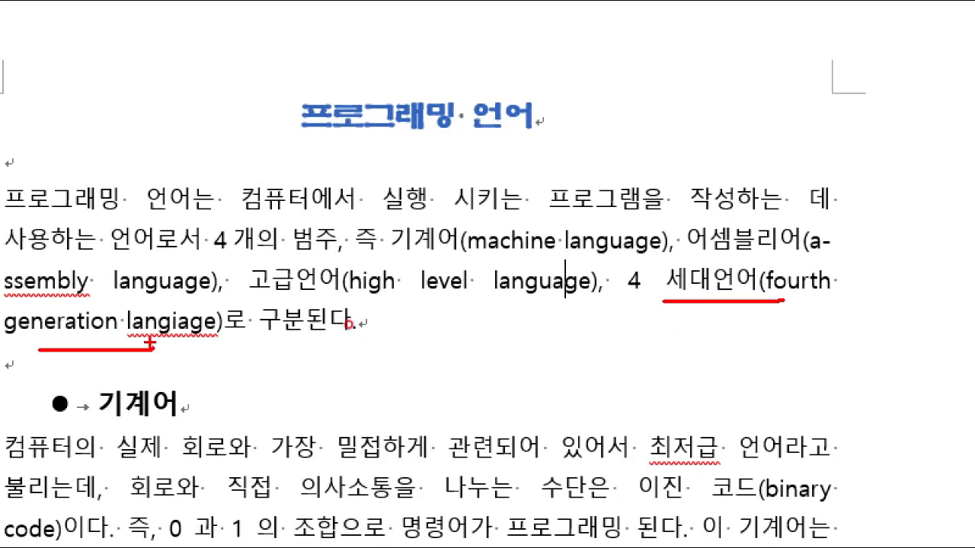
{"action": "key", "text": "Escape"}
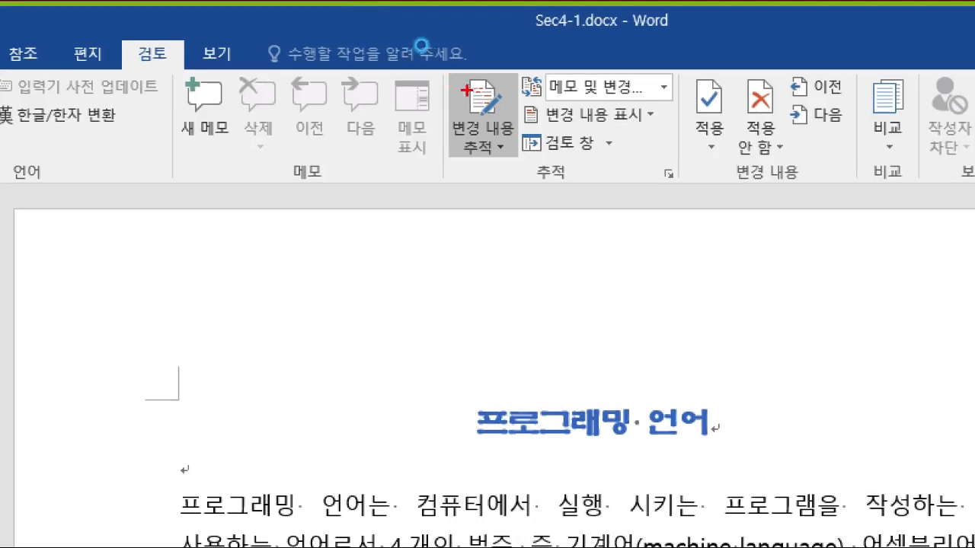
Turn off Track Changes and lock the tracking setting without a password
{"action": "mouse_move", "coordinate": [544, 93]}
{"action": "left_mouse_down"}
{"action": "mouse_move", "coordinate": [426, 179]}
{"action": "mouse_move", "coordinate": [438, 65]}
{"action": "mouse_move", "coordinate": [473, 60]}
{"action": "left_mouse_up"}
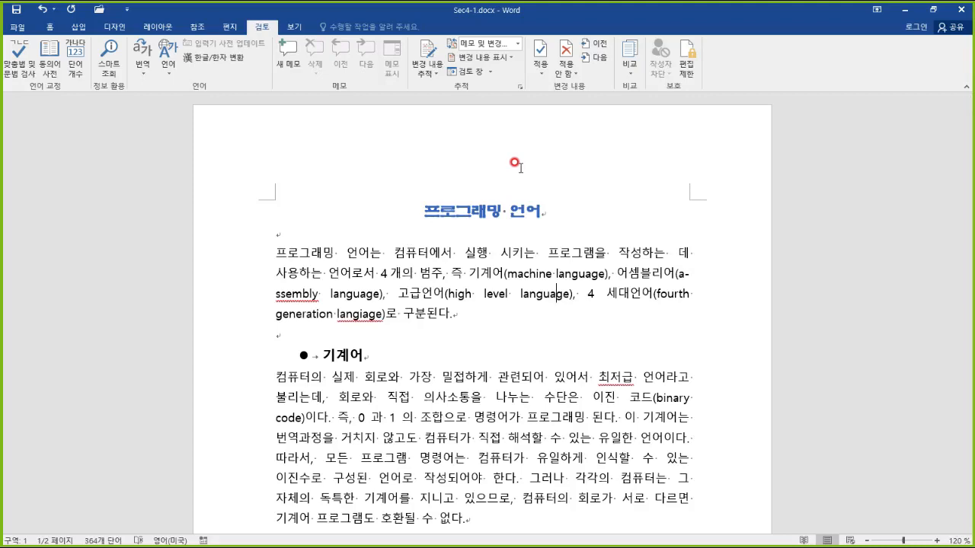
{"action": "left_click", "coordinate": [434, 73]}
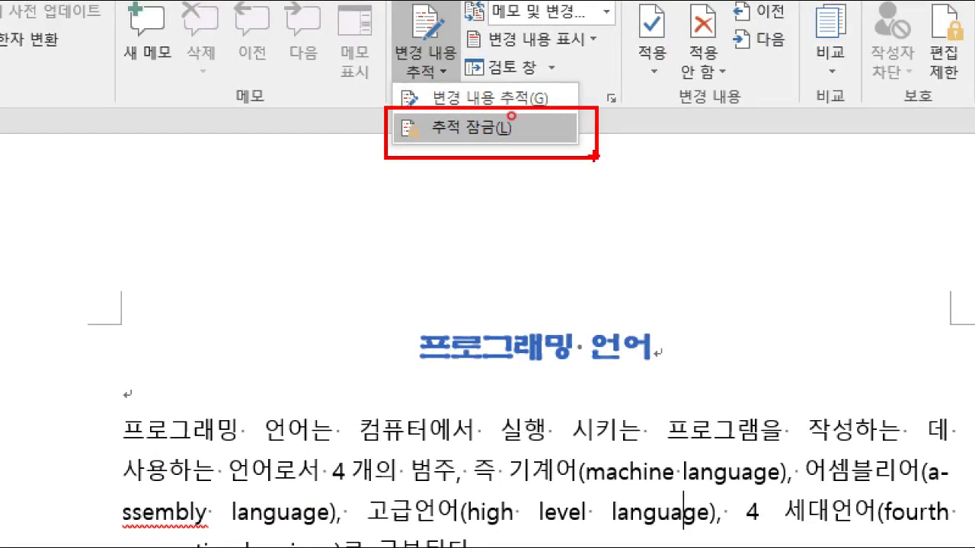
{"action": "key", "text": "Escape"}
{"action": "left_click", "coordinate": [427, 72]}
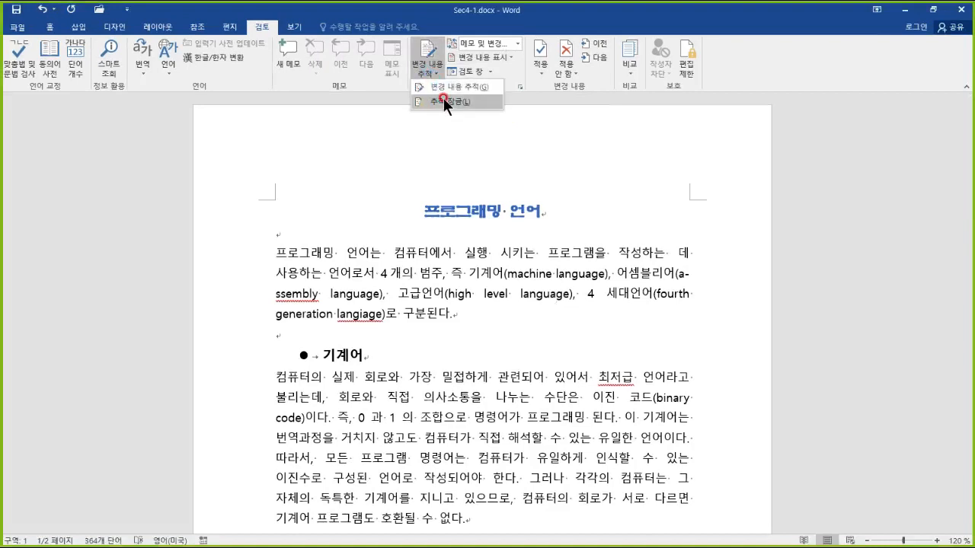
{"action": "left_click", "coordinate": [444, 100]}
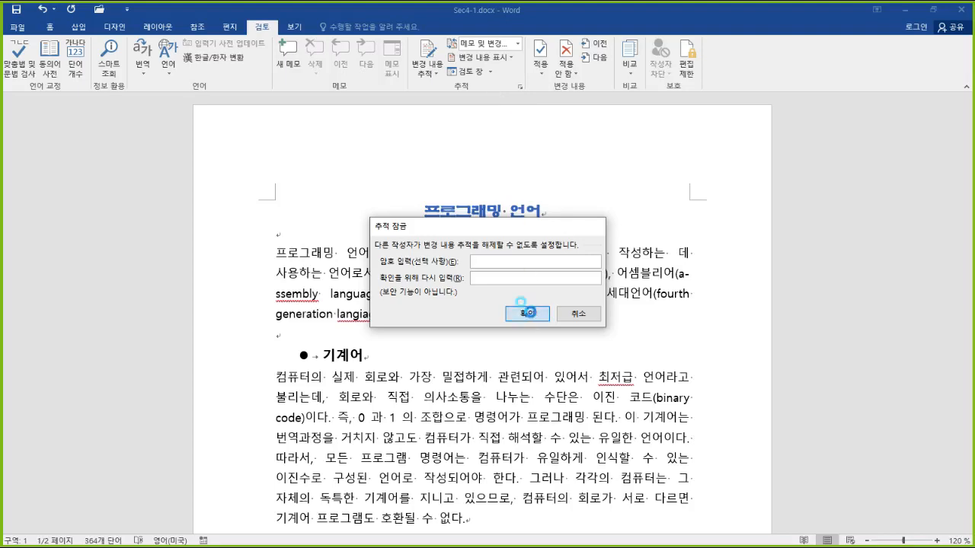
{"action": "left_click", "coordinate": [526, 312]}
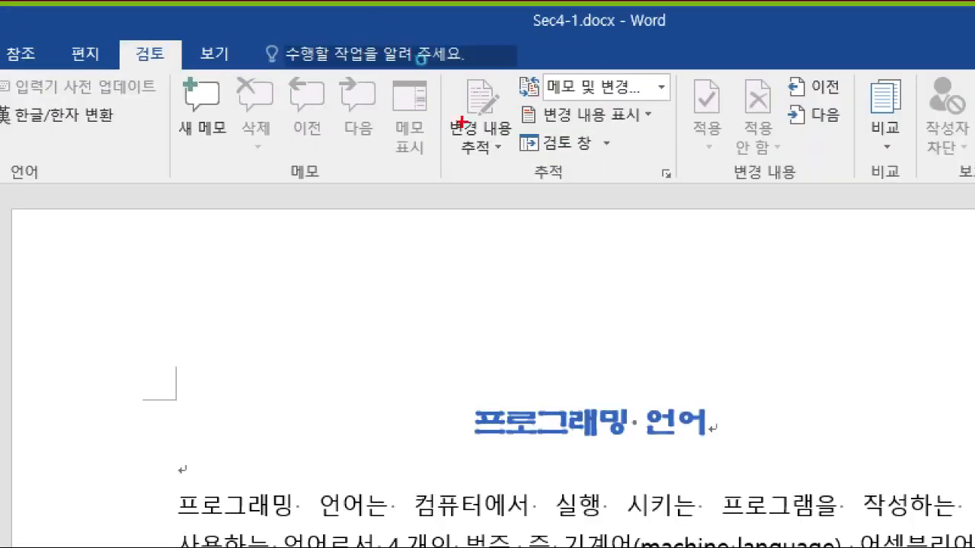
{"action": "mouse_move", "coordinate": [530, 106]}
{"action": "left_mouse_down"}
{"action": "mouse_move", "coordinate": [411, 99]}
{"action": "mouse_move", "coordinate": [545, 76]}
{"action": "mouse_move", "coordinate": [551, 98]}
{"action": "left_mouse_up"}
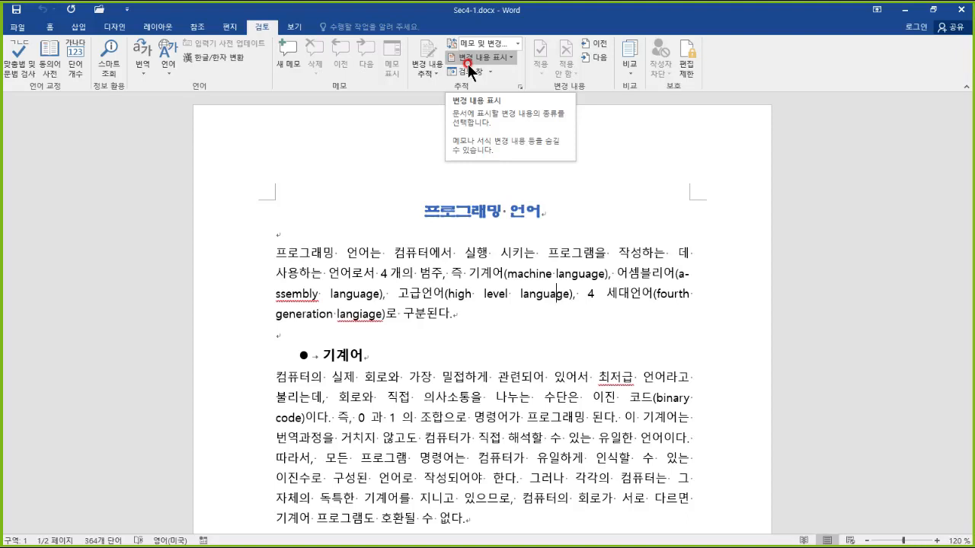
{"action": "left_click", "coordinate": [509, 57]}
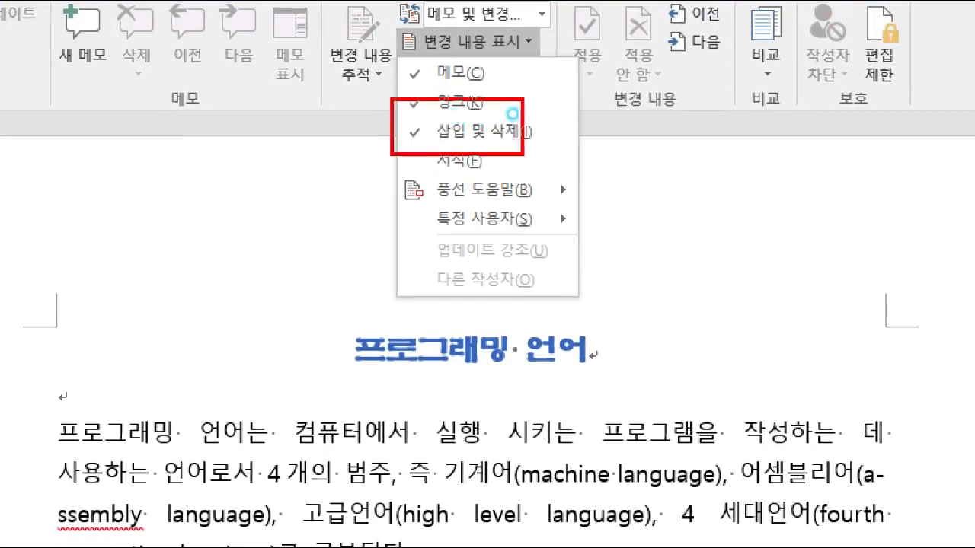
{"action": "left_click", "coordinate": [512, 129]}
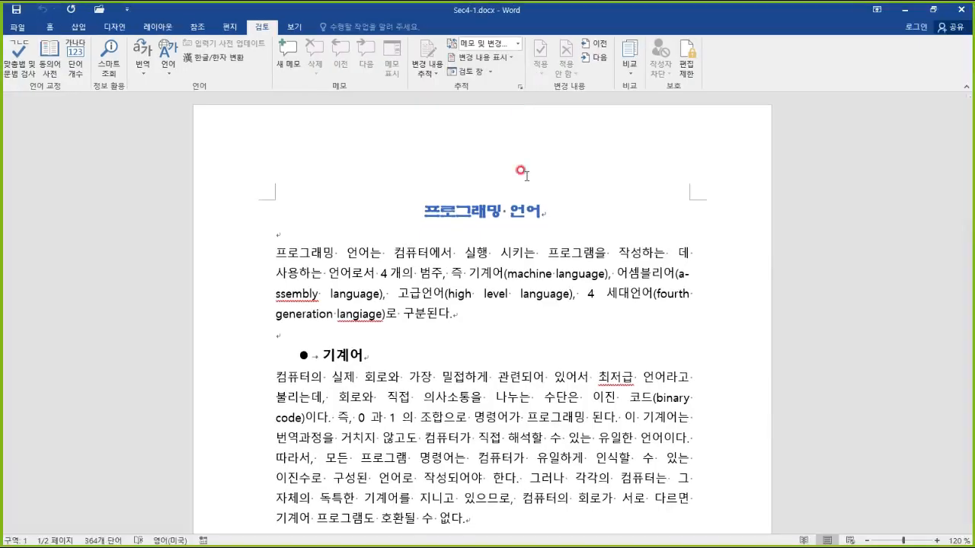
{"action": "left_click", "coordinate": [361, 229]}
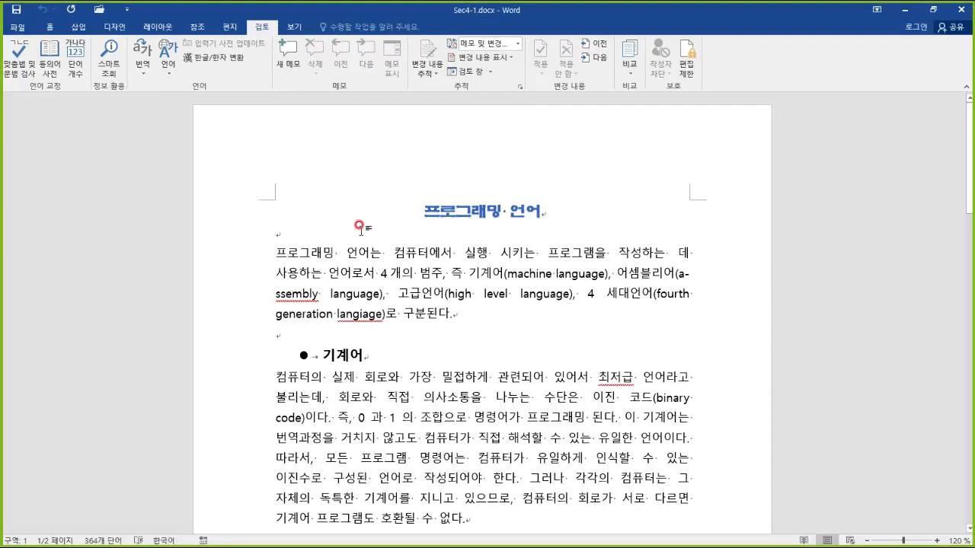
Open the document Sec4-4.docx from the 6장 practice folder
{"action": "left_click", "coordinate": [100, 10]}
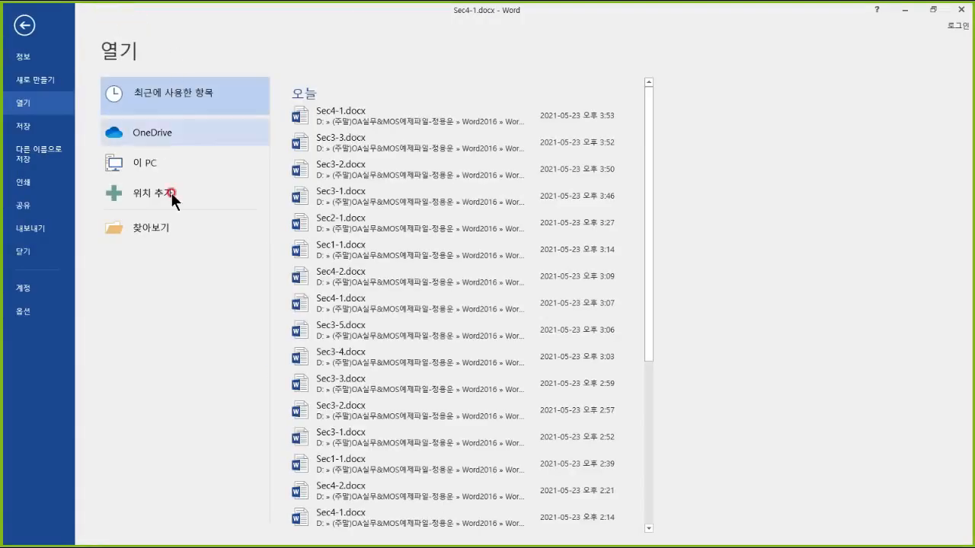
{"action": "left_click", "coordinate": [180, 225]}
{"action": "scroll", "coordinate": [283, 192], "scroll_direction": "down", "scroll_amount": 2}
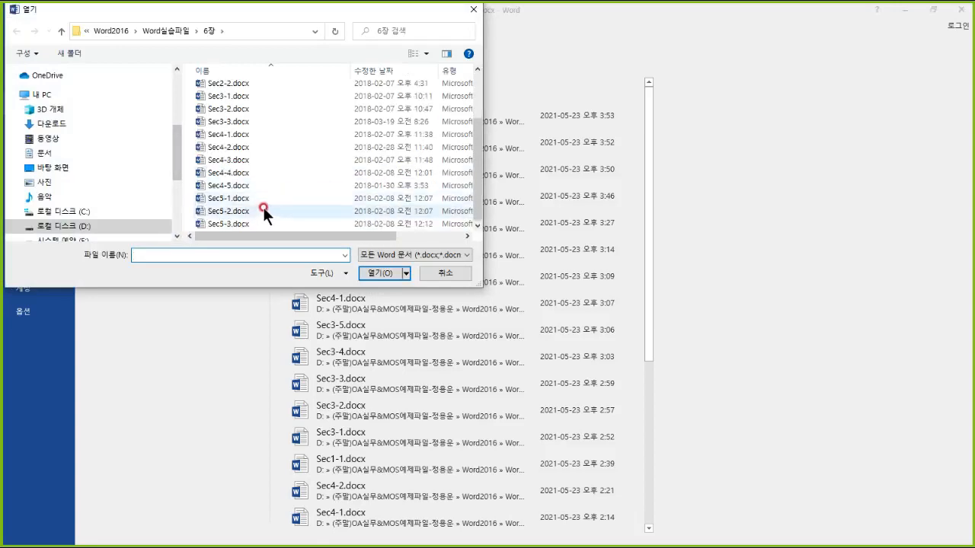
{"action": "left_click", "coordinate": [204, 172]}
{"action": "mouse_move", "coordinate": [194, 153]}
{"action": "left_mouse_down"}
{"action": "mouse_move", "coordinate": [281, 190]}
{"action": "mouse_move", "coordinate": [311, 191]}
{"action": "left_mouse_up"}
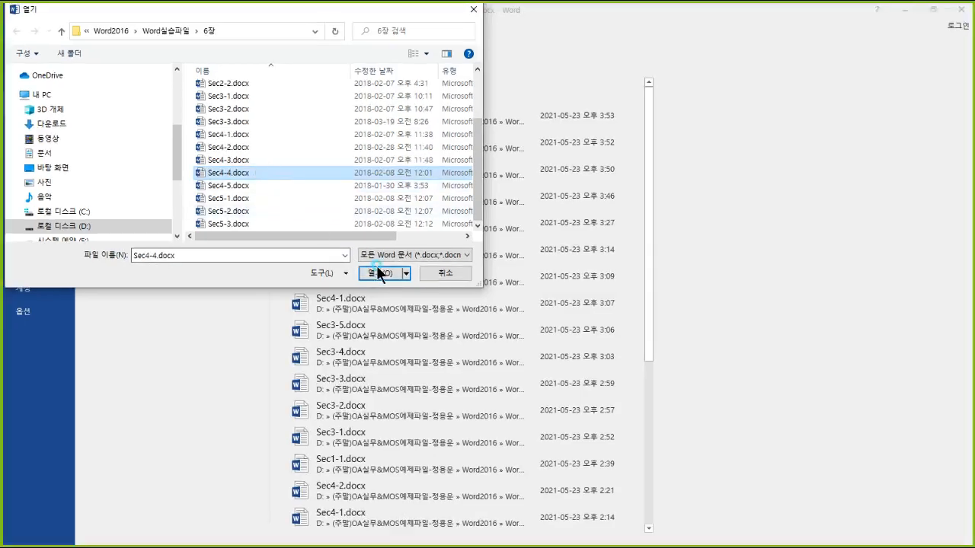
{"action": "left_click", "coordinate": [555, 362]}
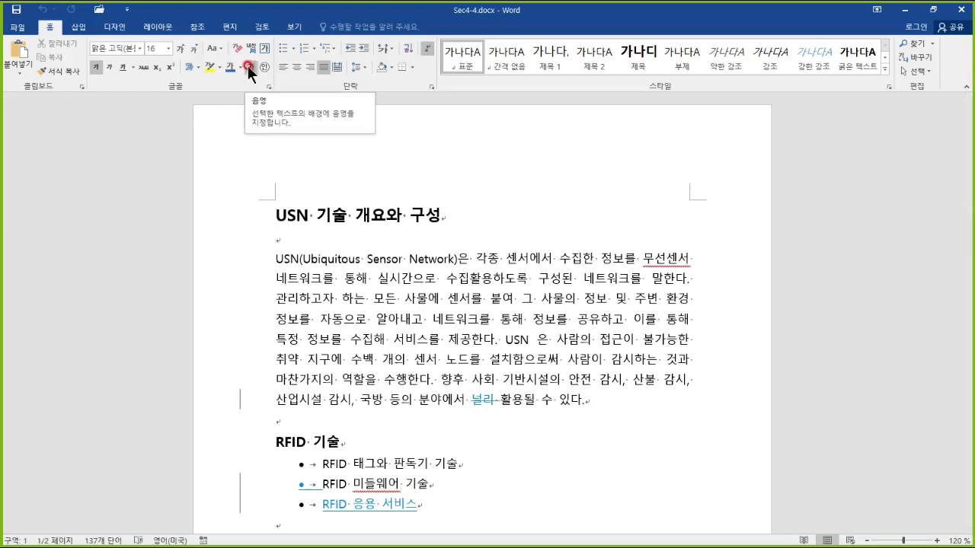
Examine the tracked deletion at the end of the first paragraph and the tracked insertions in the RFID 기술 list
{"action": "left_click", "coordinate": [268, 27]}
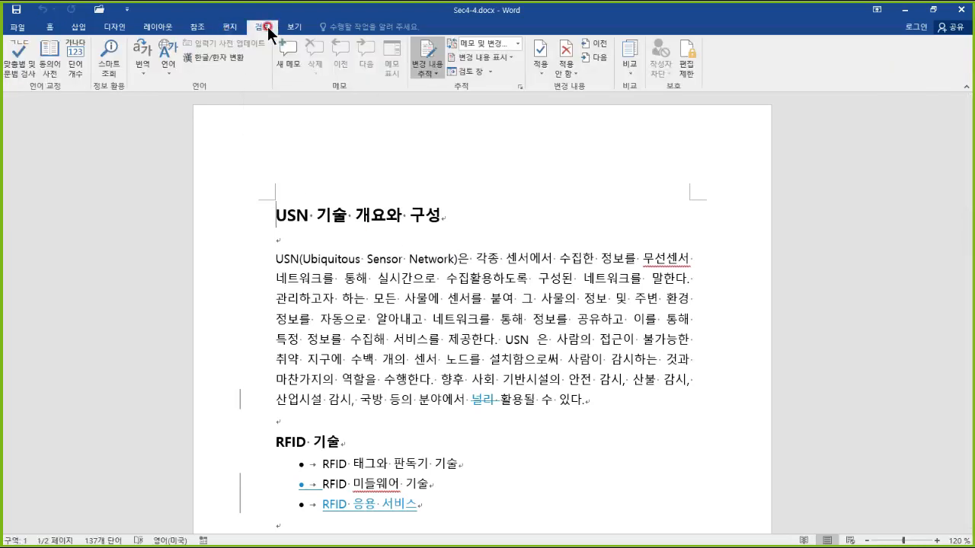
{"action": "left_click", "coordinate": [510, 58]}
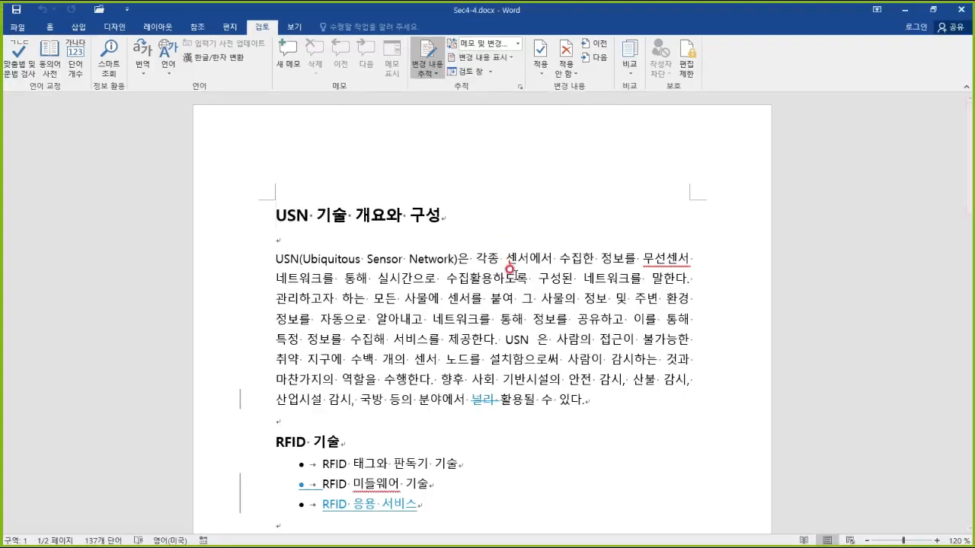
{"action": "scroll", "coordinate": [489, 276], "scroll_direction": "down", "scroll_amount": 3}
{"action": "left_click_drag", "start_coordinate": [488, 276], "coordinate": [479, 288]}
{"action": "mouse_move", "coordinate": [411, 381]}
{"action": "left_mouse_down"}
{"action": "mouse_move", "coordinate": [349, 378]}
{"action": "mouse_move", "coordinate": [403, 371]}
{"action": "left_mouse_up"}
{"action": "key", "text": "e"}
{"action": "mouse_move", "coordinate": [495, 263]}
{"action": "left_mouse_down"}
{"action": "mouse_move", "coordinate": [463, 268]}
{"action": "mouse_move", "coordinate": [501, 256]}
{"action": "mouse_move", "coordinate": [502, 275]}
{"action": "left_mouse_up"}
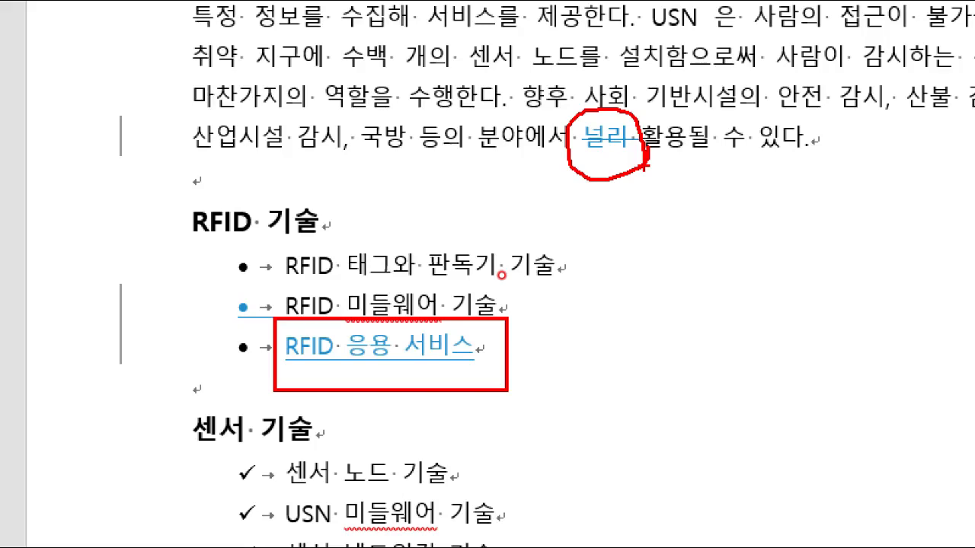
{"action": "key", "text": "Escape"}
Accept all tracked changes in the document at once, leaving change tracking turned on
{"action": "left_click", "coordinate": [543, 70]}
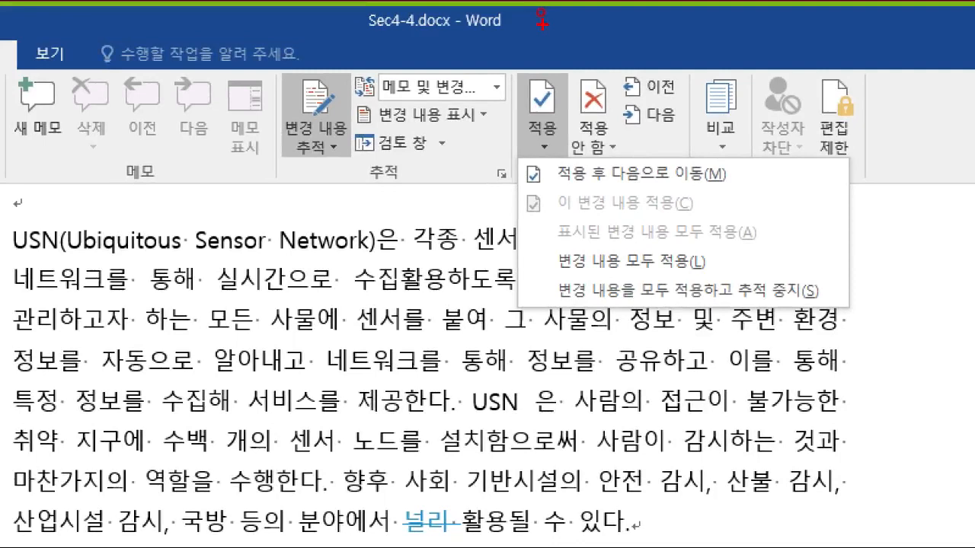
{"action": "left_click_drag", "start_coordinate": [553, 241], "coordinate": [664, 299]}
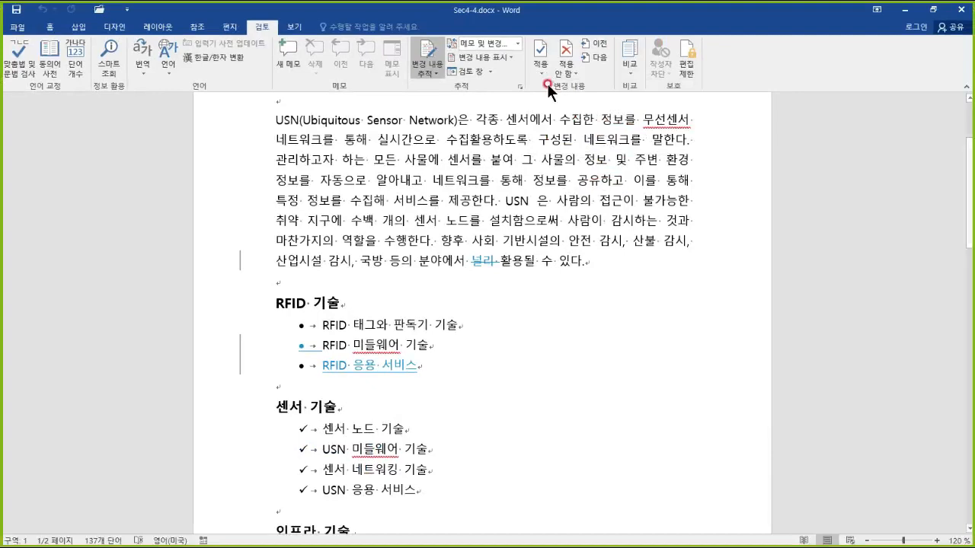
{"action": "left_click", "coordinate": [544, 145]}
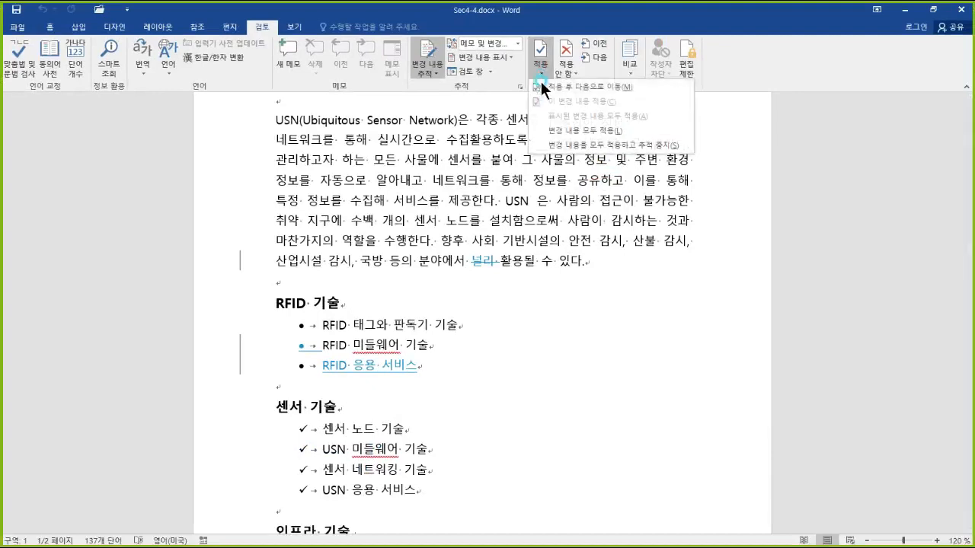
{"action": "left_click", "coordinate": [573, 129]}
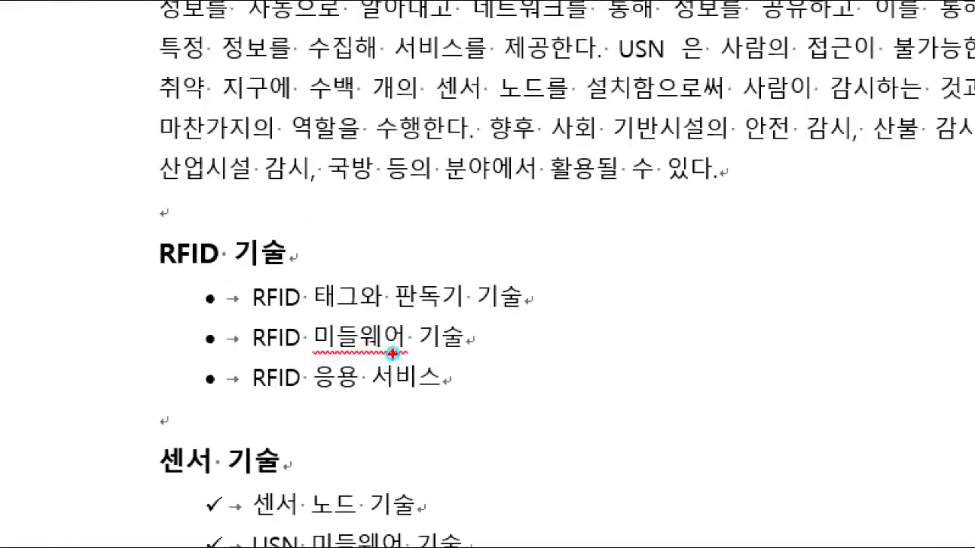
{"action": "left_click", "coordinate": [392, 353]}
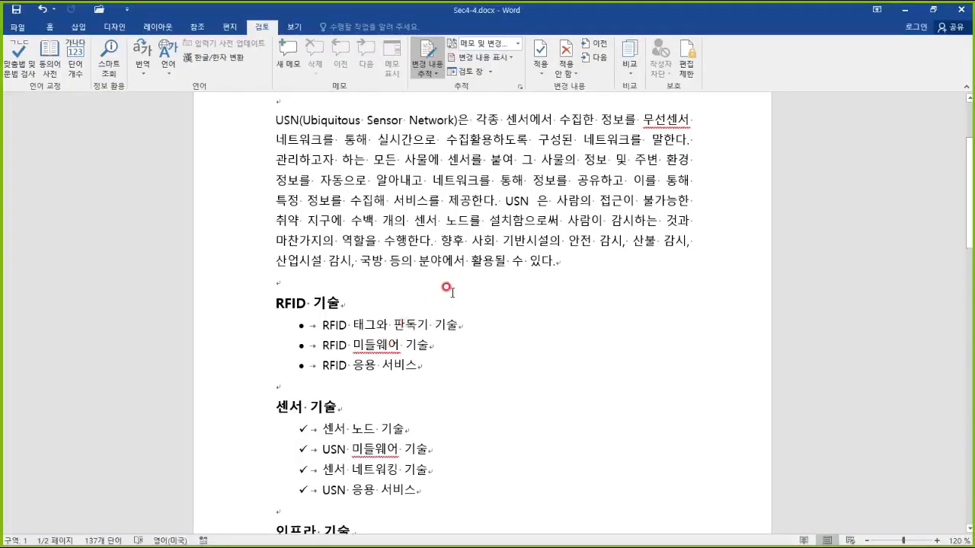
{"action": "left_click", "coordinate": [572, 168]}
{"action": "left_click", "coordinate": [463, 255]}
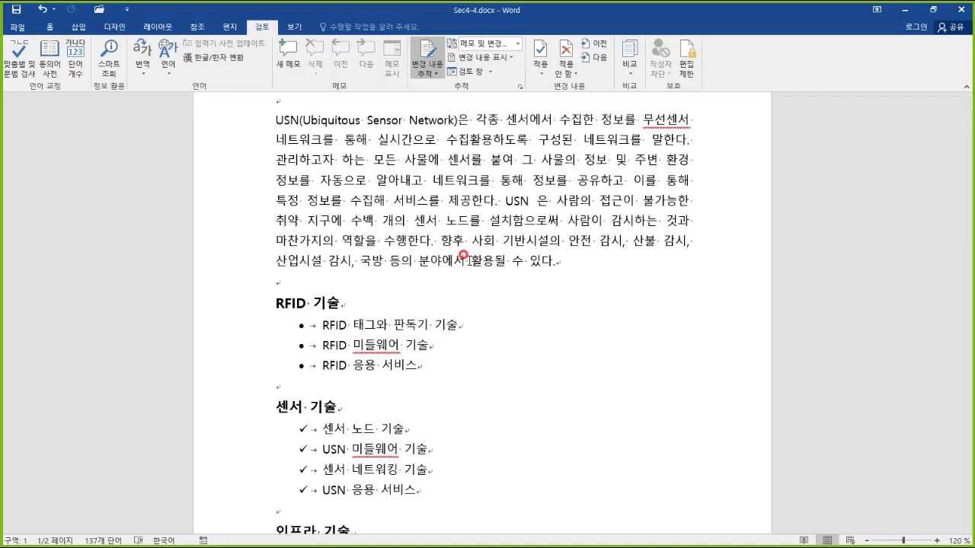
{"action": "left_click", "coordinate": [624, 70]}
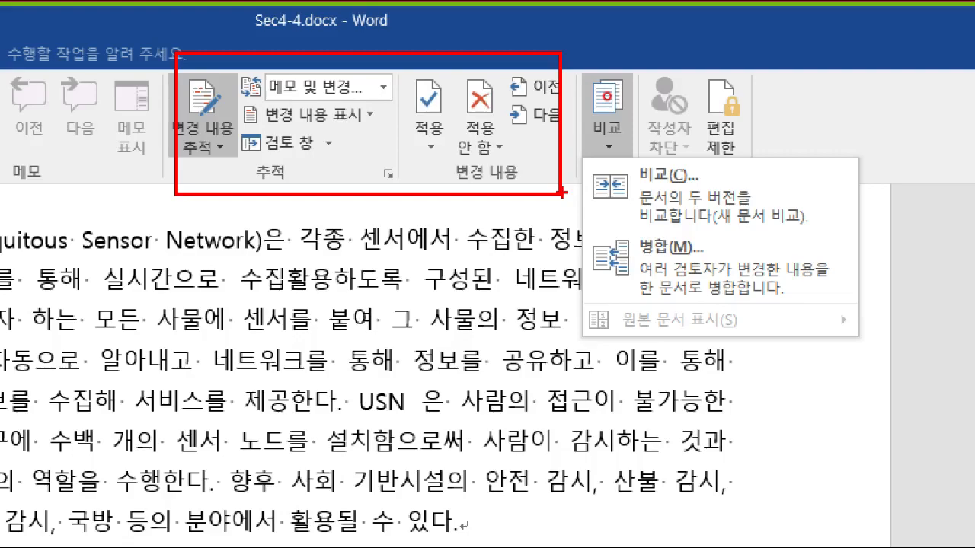
{"action": "left_click", "coordinate": [553, 182]}
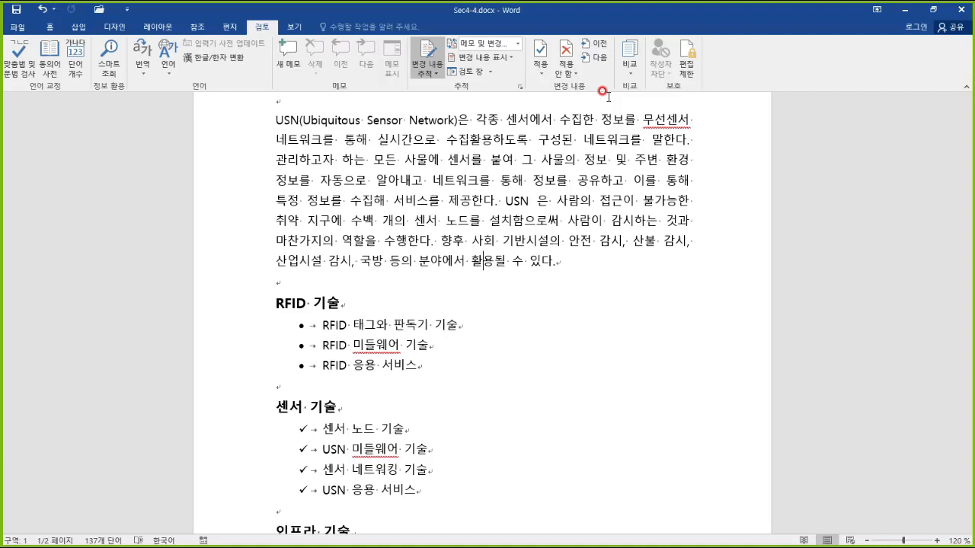
{"action": "left_click", "coordinate": [637, 74]}
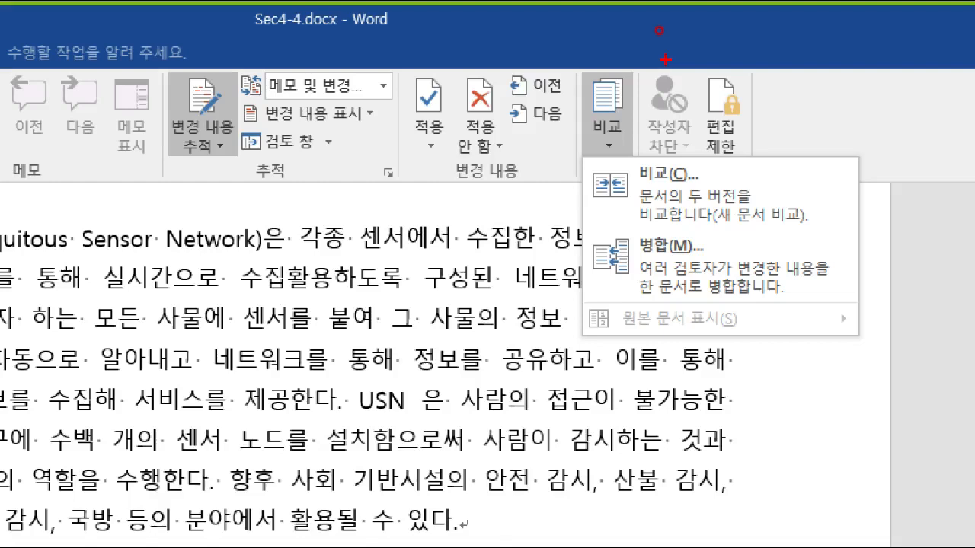
{"action": "left_click", "coordinate": [665, 59]}
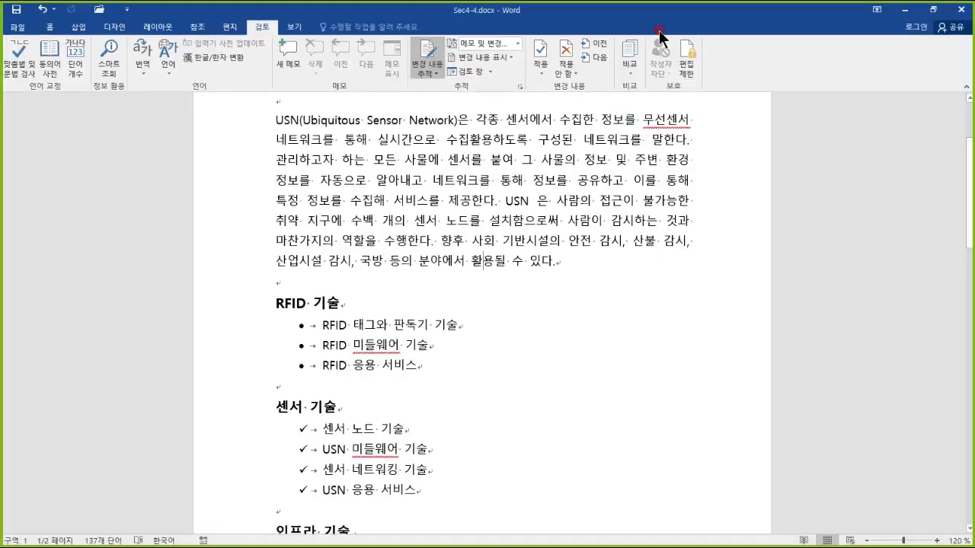
{"action": "left_click", "coordinate": [342, 199]}
Open the document Sec4-5.docx from the 6장 practice folder and skim the whole announcement
{"action": "left_click", "coordinate": [100, 9]}
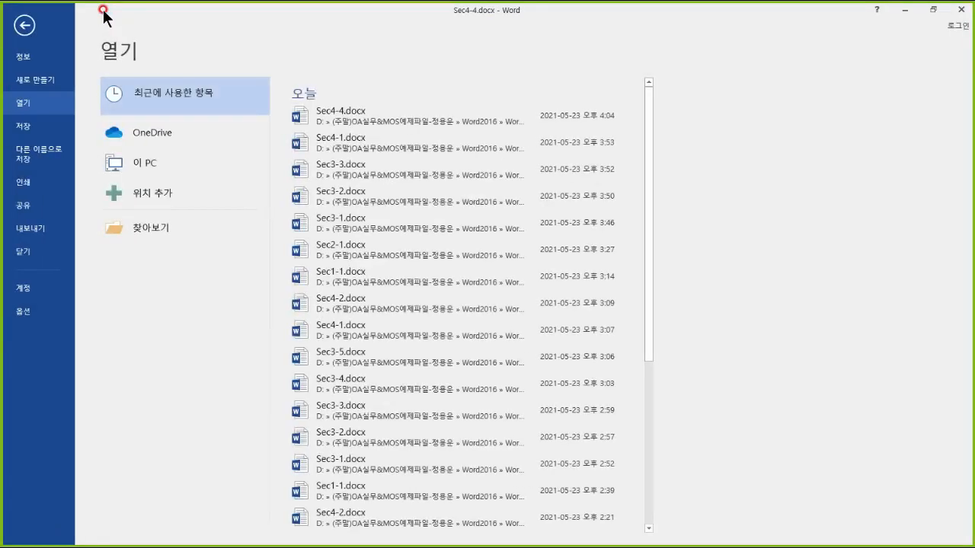
{"action": "left_click", "coordinate": [164, 224]}
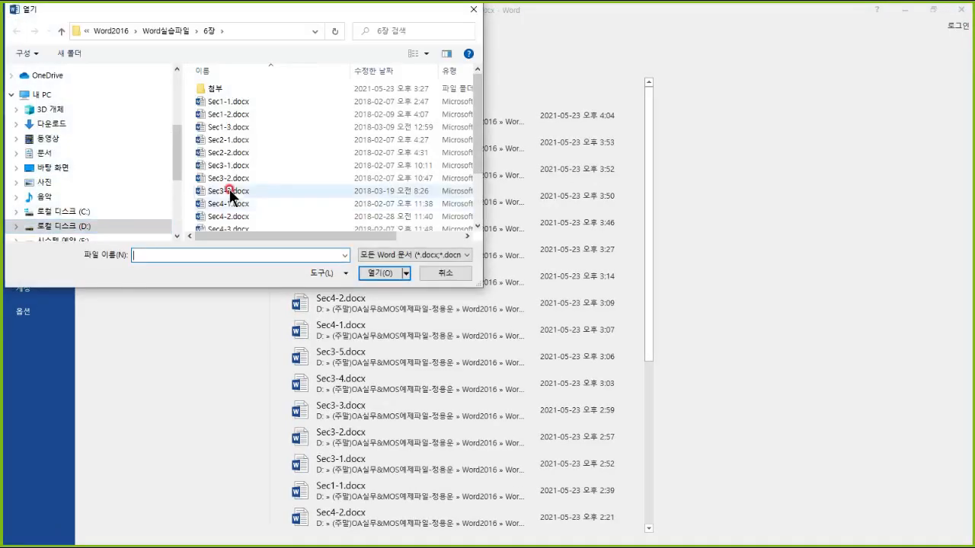
{"action": "scroll", "coordinate": [239, 198], "scroll_direction": "down", "scroll_amount": 2}
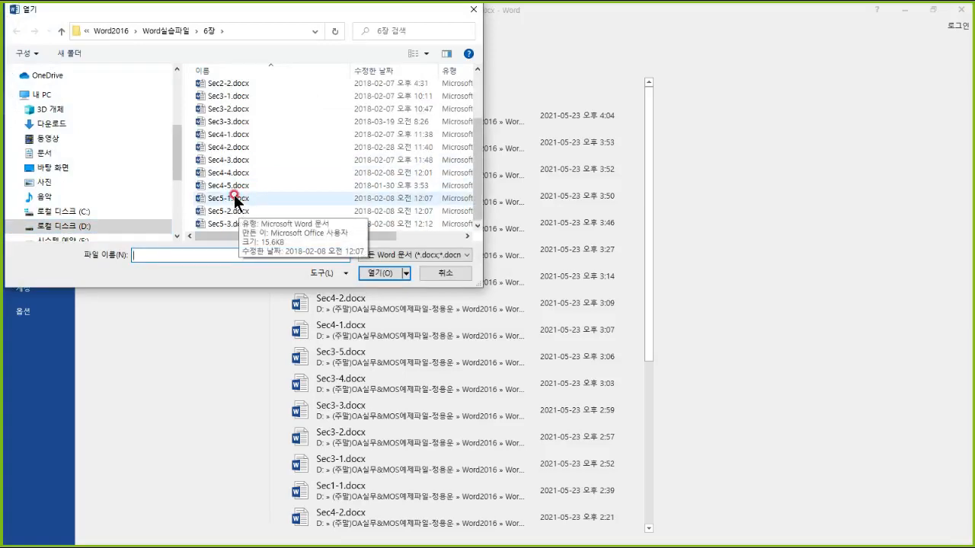
{"action": "left_click", "coordinate": [232, 186]}
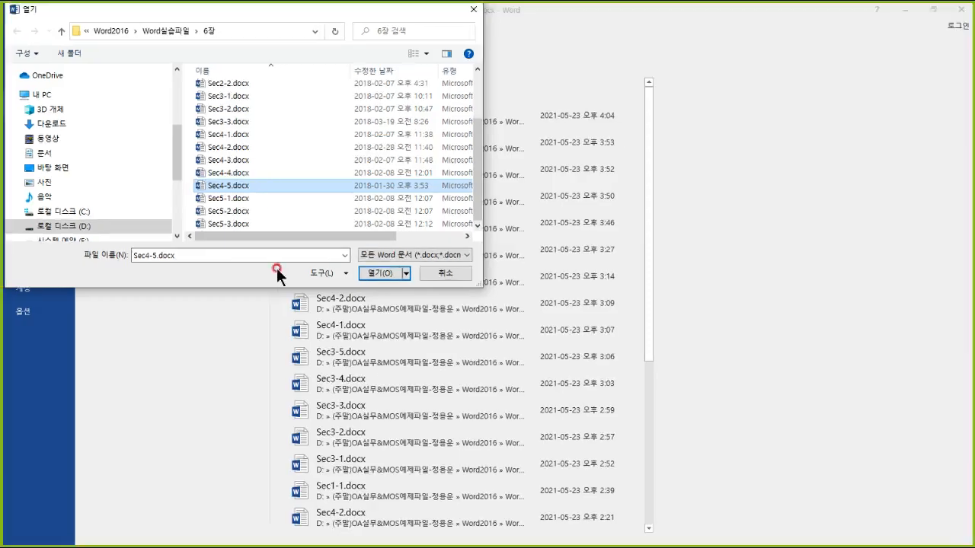
{"action": "left_click", "coordinate": [579, 366]}
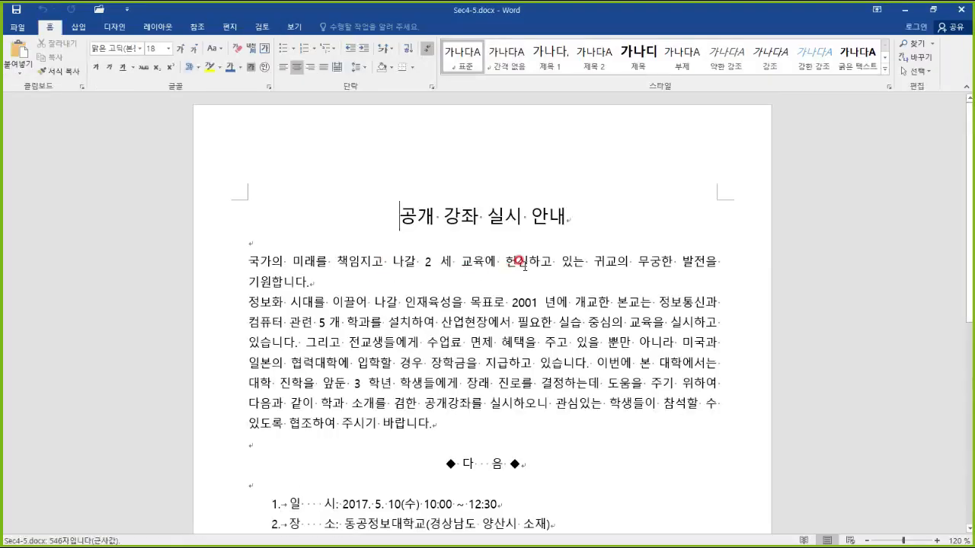
{"action": "scroll", "coordinate": [523, 265], "scroll_direction": "down", "scroll_amount": 10}
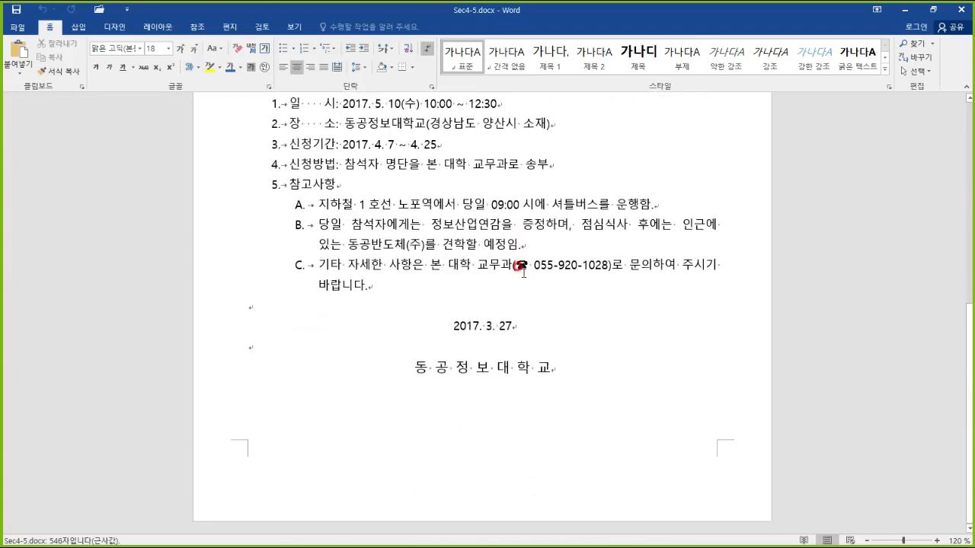
{"action": "scroll", "coordinate": [522, 264], "scroll_direction": "up", "scroll_amount": 5}
{"action": "scroll", "coordinate": [524, 266], "scroll_direction": "down", "scroll_amount": 2}
{"action": "scroll", "coordinate": [525, 267], "scroll_direction": "down", "scroll_amount": 3}
{"action": "scroll", "coordinate": [525, 268], "scroll_direction": "up", "scroll_amount": 7}
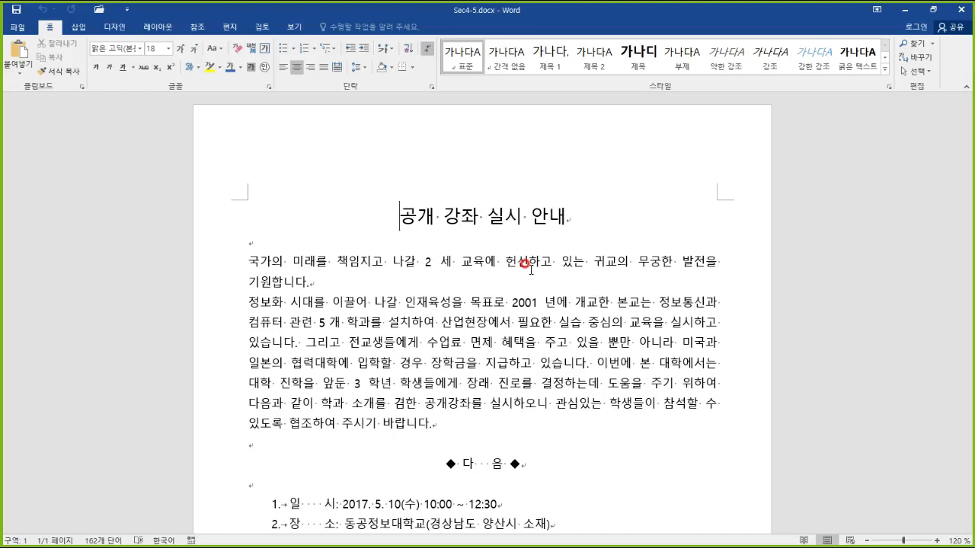
Start combining two versions of the document and choose Sec4-5.docx as the original document
{"action": "left_click", "coordinate": [445, 237]}
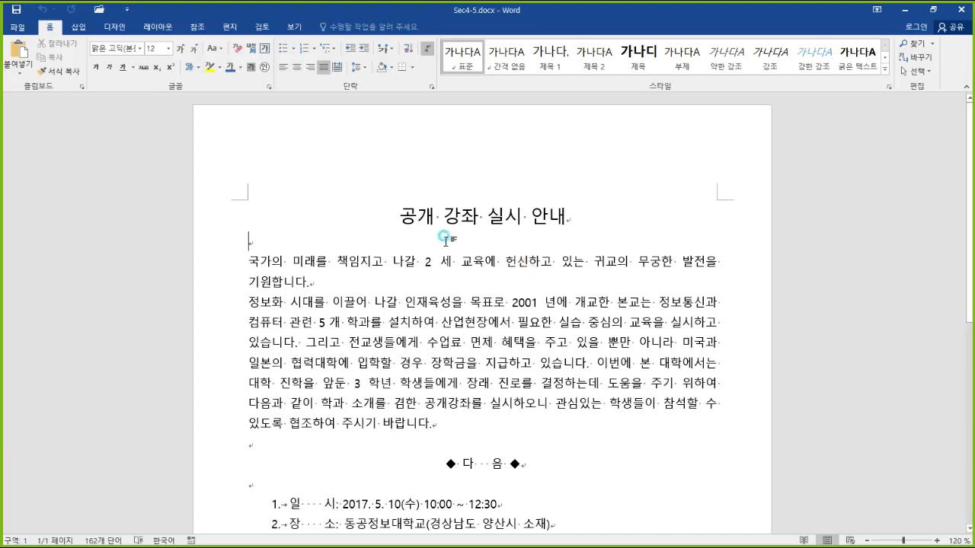
{"action": "left_click", "coordinate": [266, 28]}
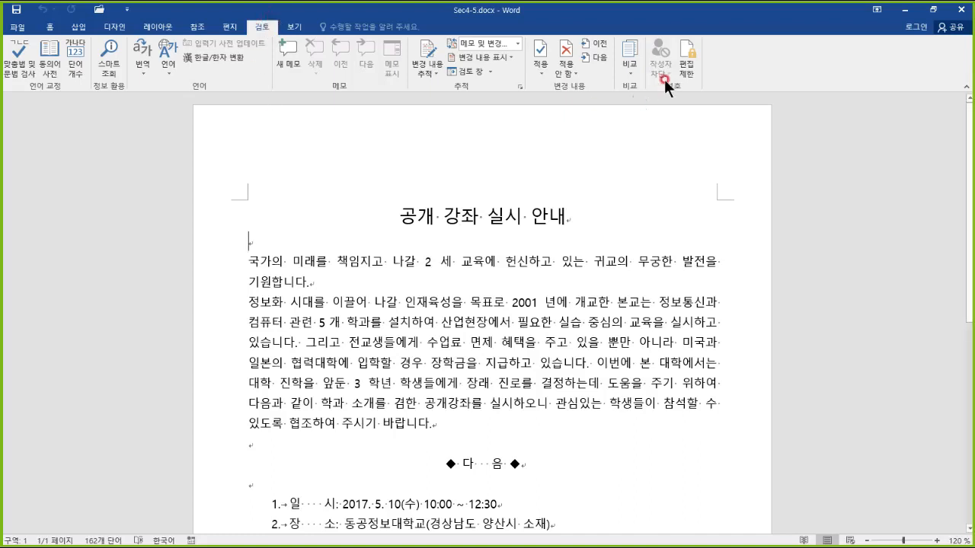
{"action": "left_click", "coordinate": [629, 68]}
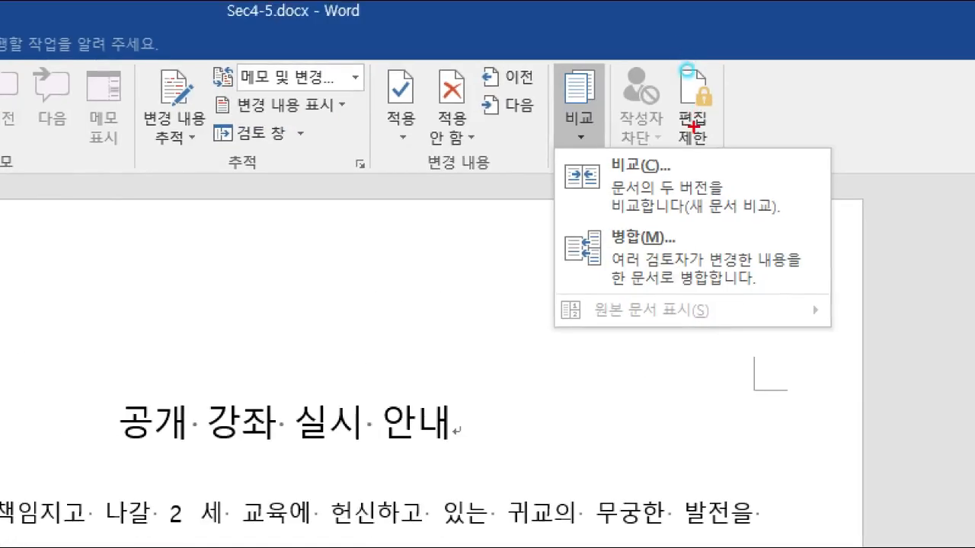
{"action": "mouse_move", "coordinate": [683, 161]}
{"action": "left_mouse_down"}
{"action": "mouse_move", "coordinate": [599, 211]}
{"action": "mouse_move", "coordinate": [699, 198]}
{"action": "left_mouse_up"}
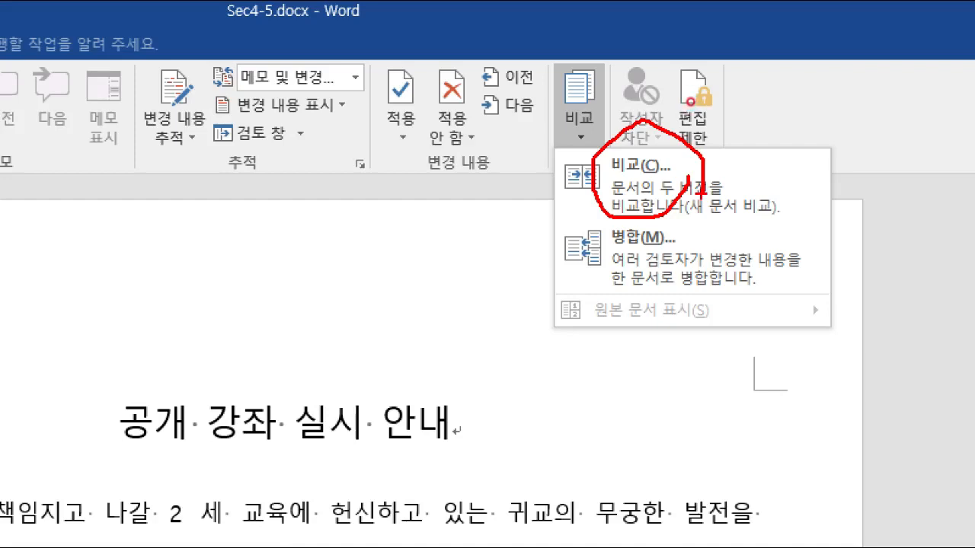
{"action": "mouse_move", "coordinate": [674, 268]}
{"action": "left_mouse_down"}
{"action": "mouse_move", "coordinate": [621, 294]}
{"action": "mouse_move", "coordinate": [691, 255]}
{"action": "left_mouse_up"}
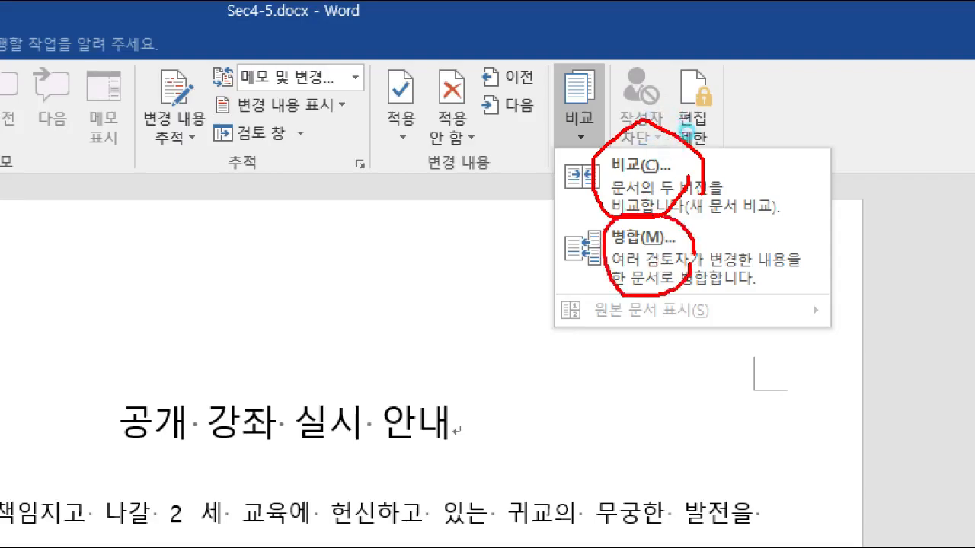
{"action": "key", "text": "Escape"}
{"action": "left_click", "coordinate": [582, 137]}
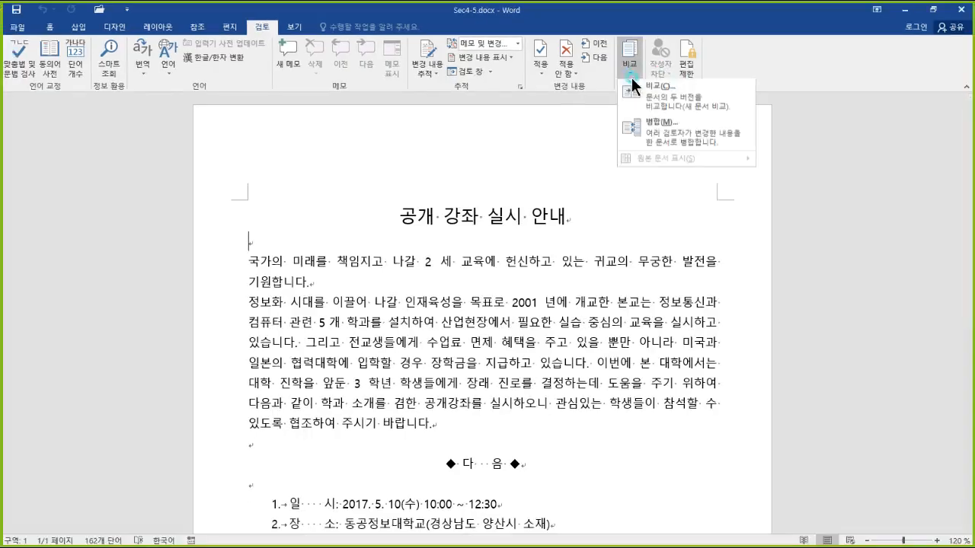
{"action": "left_click", "coordinate": [667, 143]}
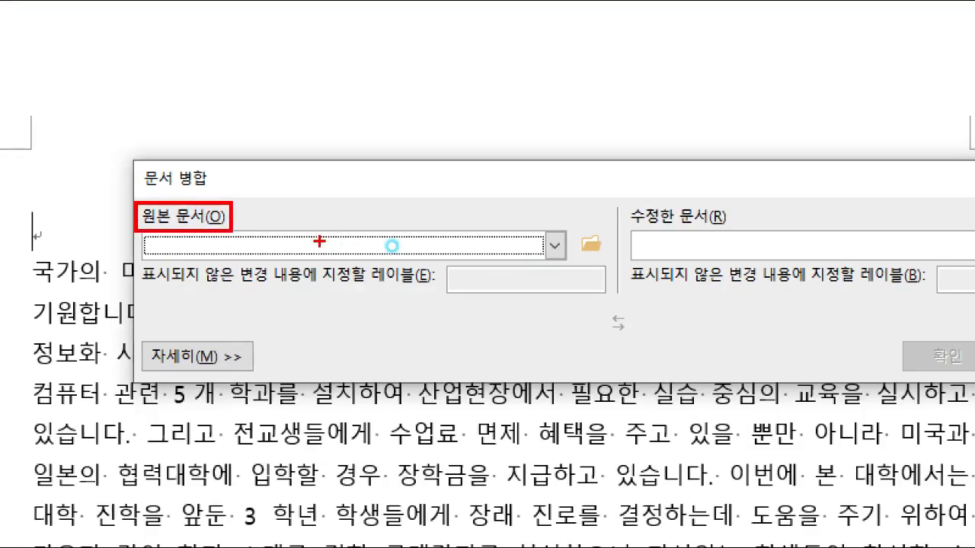
{"action": "mouse_move", "coordinate": [138, 112]}
{"action": "left_mouse_down"}
{"action": "mouse_move", "coordinate": [189, 140]}
{"action": "mouse_move", "coordinate": [165, 166]}
{"action": "mouse_move", "coordinate": [212, 140]}
{"action": "left_mouse_up"}
{"action": "left_click_drag", "start_coordinate": [232, 106], "coordinate": [230, 151]}
{"action": "left_click_drag", "start_coordinate": [229, 115], "coordinate": [293, 122]}
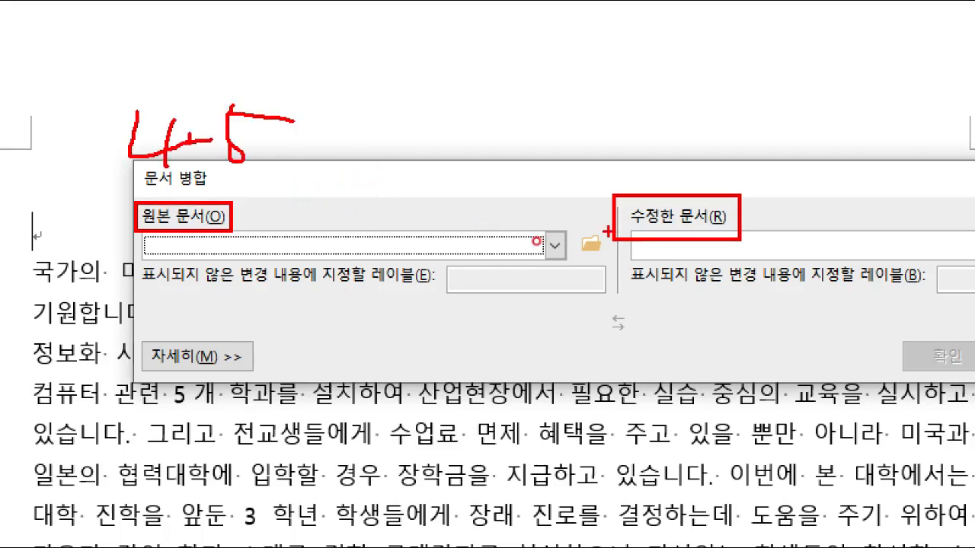
{"action": "key", "text": "Escape"}
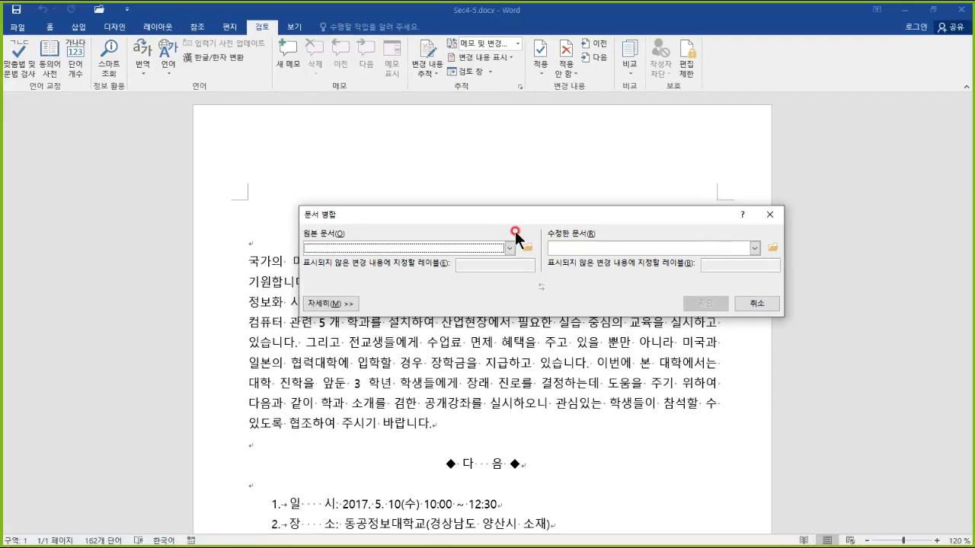
{"action": "left_click", "coordinate": [508, 248]}
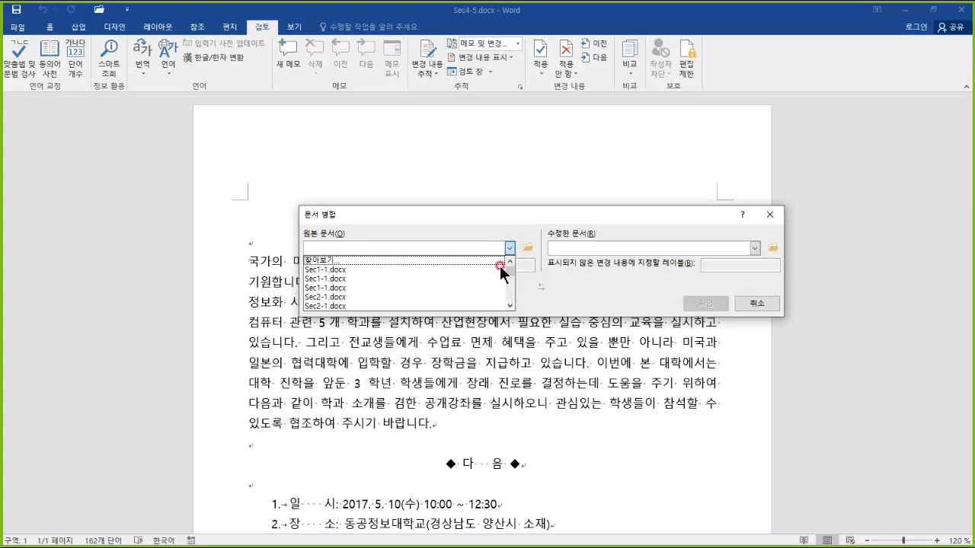
{"action": "scroll", "coordinate": [471, 279], "scroll_direction": "down", "scroll_amount": 3}
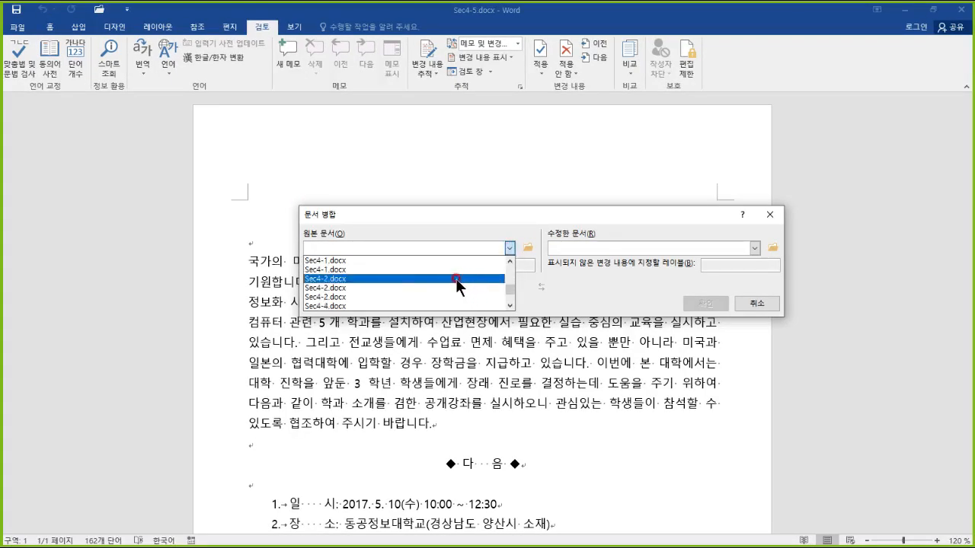
{"action": "scroll", "coordinate": [411, 293], "scroll_direction": "down", "scroll_amount": 2}
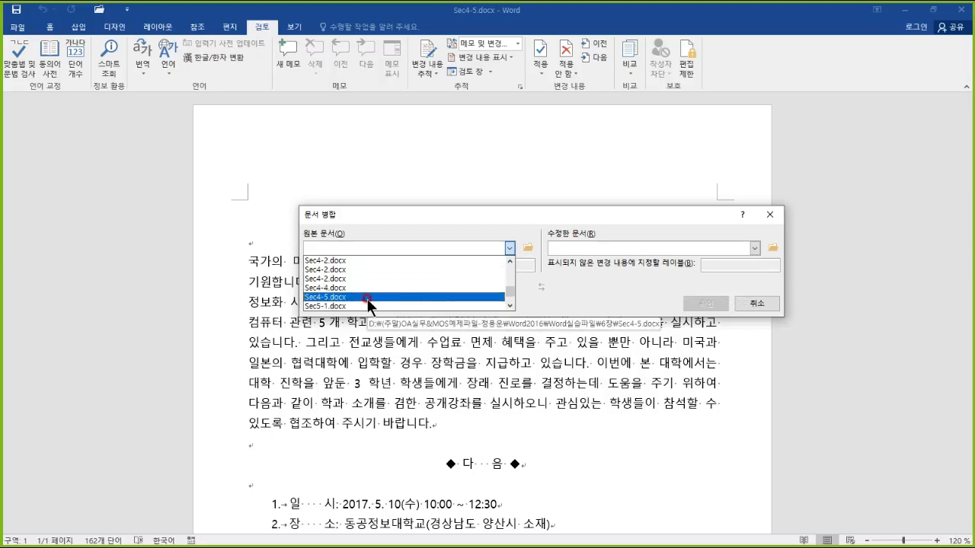
{"action": "left_click", "coordinate": [371, 304]}
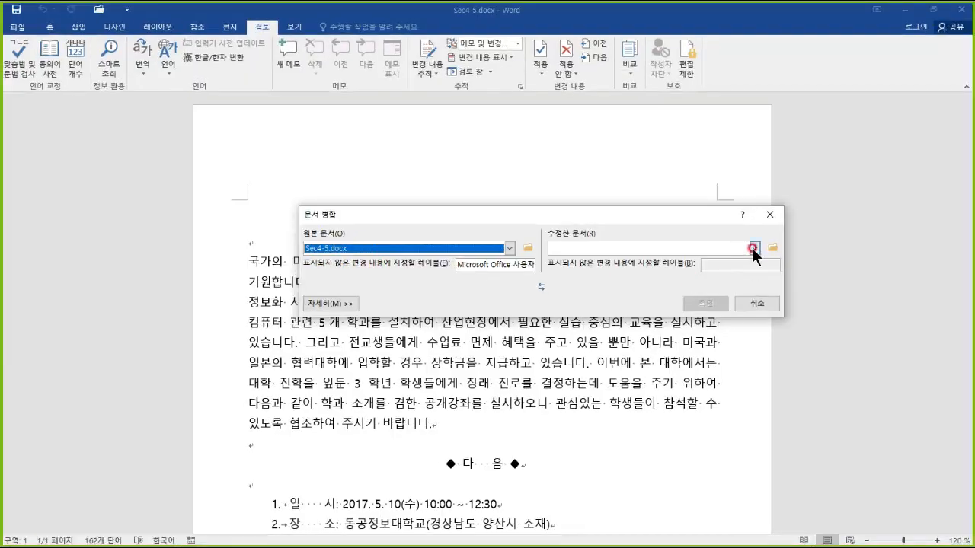
Choose 병합문서.docx from the 첨부 folder inside 6장 as the revised document
{"action": "left_click", "coordinate": [974, 237]}
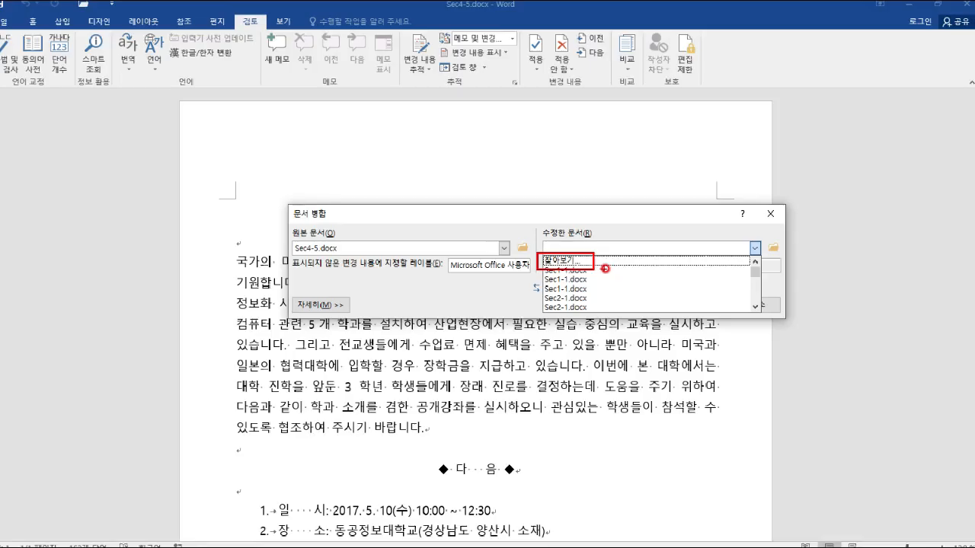
{"action": "left_click", "coordinate": [507, 254]}
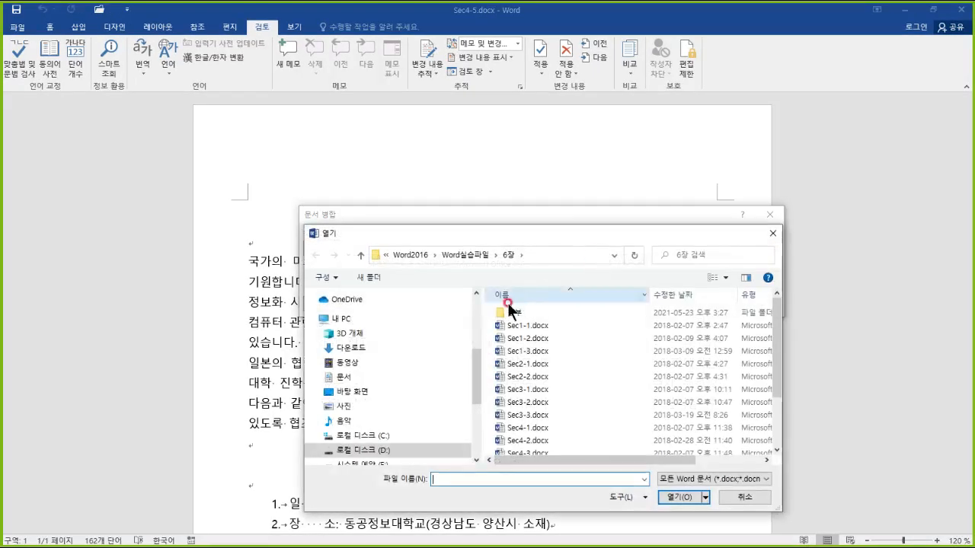
{"action": "double_click", "coordinate": [509, 311]}
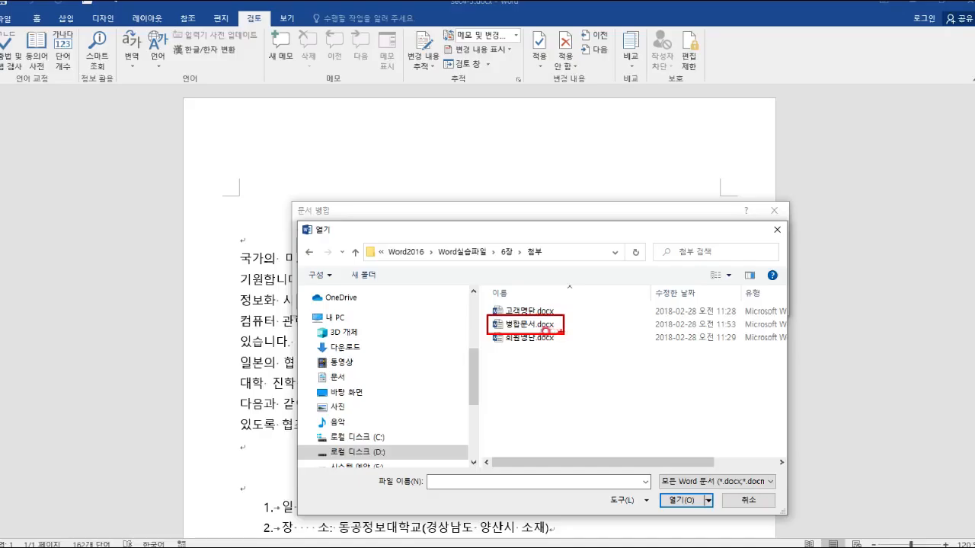
{"action": "left_click", "coordinate": [491, 285]}
{"action": "left_click", "coordinate": [677, 499]}
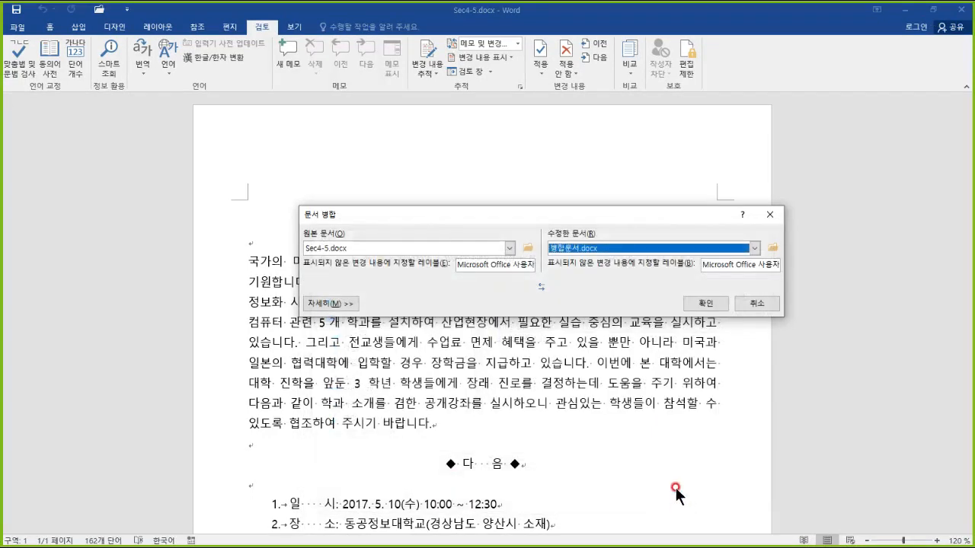
Expand the detailed combine settings and review the comparison options and where the changes are to be shown
{"action": "left_click_drag", "start_coordinate": [583, 211], "coordinate": [529, 125]}
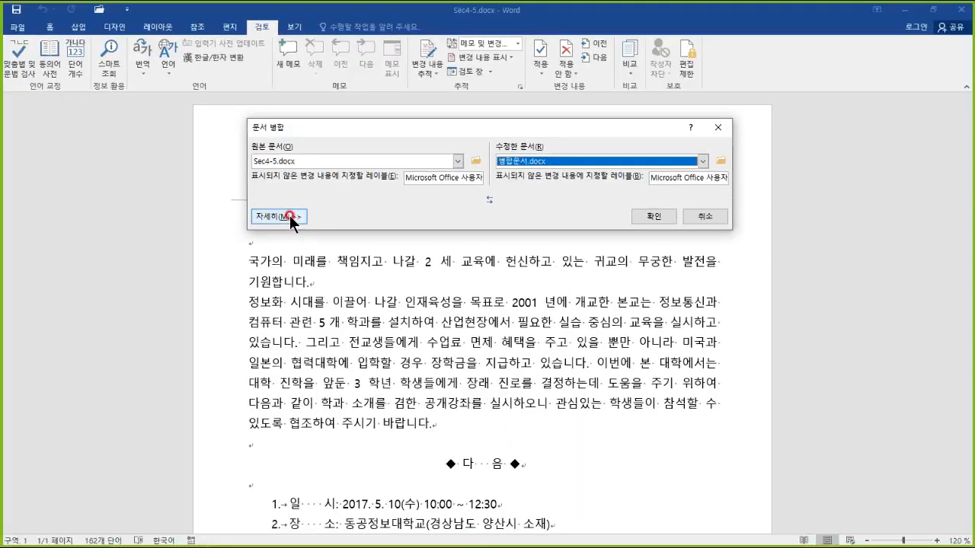
{"action": "left_click", "coordinate": [290, 215]}
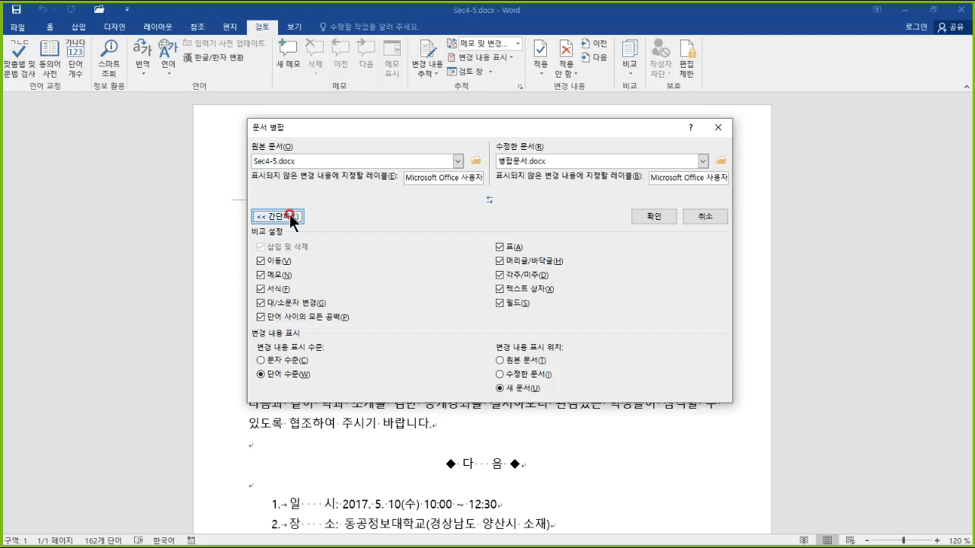
{"action": "mouse_move", "coordinate": [317, 162]}
{"action": "left_mouse_down"}
{"action": "mouse_move", "coordinate": [233, 201]}
{"action": "mouse_move", "coordinate": [318, 152]}
{"action": "left_mouse_up"}
{"action": "left_click_drag", "start_coordinate": [335, 99], "coordinate": [193, 185]}
{"action": "left_click_drag", "start_coordinate": [200, 109], "coordinate": [296, 230]}
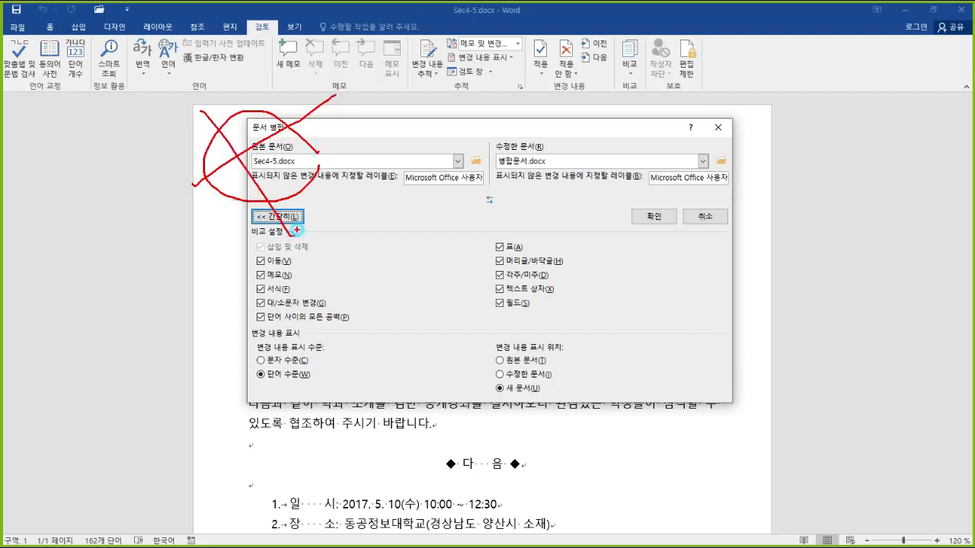
{"action": "mouse_move", "coordinate": [617, 174]}
{"action": "left_mouse_down"}
{"action": "mouse_move", "coordinate": [592, 82]}
{"action": "mouse_move", "coordinate": [556, 151]}
{"action": "left_mouse_up"}
{"action": "left_click_drag", "start_coordinate": [616, 175], "coordinate": [415, 221]}
{"action": "left_click_drag", "start_coordinate": [430, 127], "coordinate": [568, 283]}
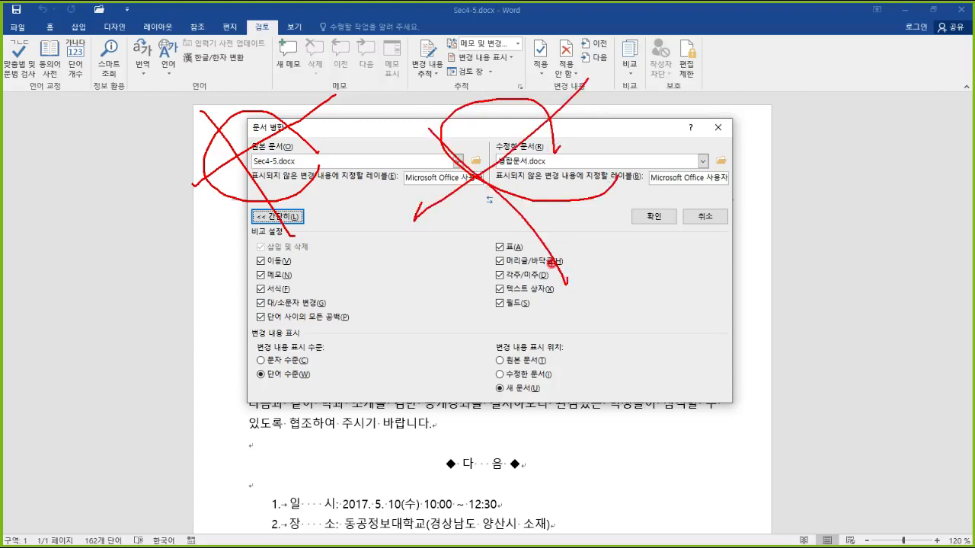
{"action": "key", "text": "e"}
{"action": "mouse_move", "coordinate": [487, 336]}
{"action": "left_mouse_down"}
{"action": "mouse_move", "coordinate": [499, 375]}
{"action": "mouse_move", "coordinate": [624, 411]}
{"action": "left_mouse_up"}
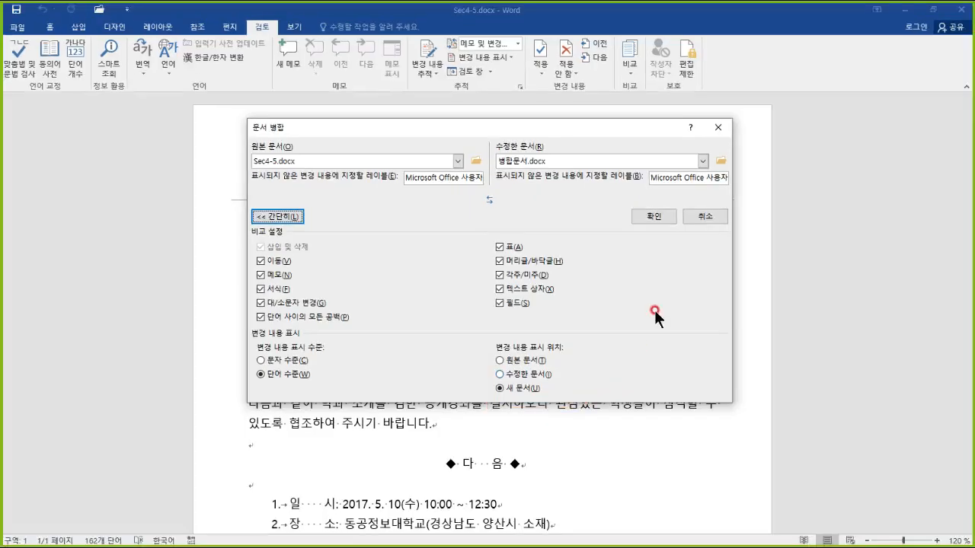
Combine the two versions into a new document, keeping the formatting changes of Sec4-5.docx
{"action": "left_click", "coordinate": [770, 28]}
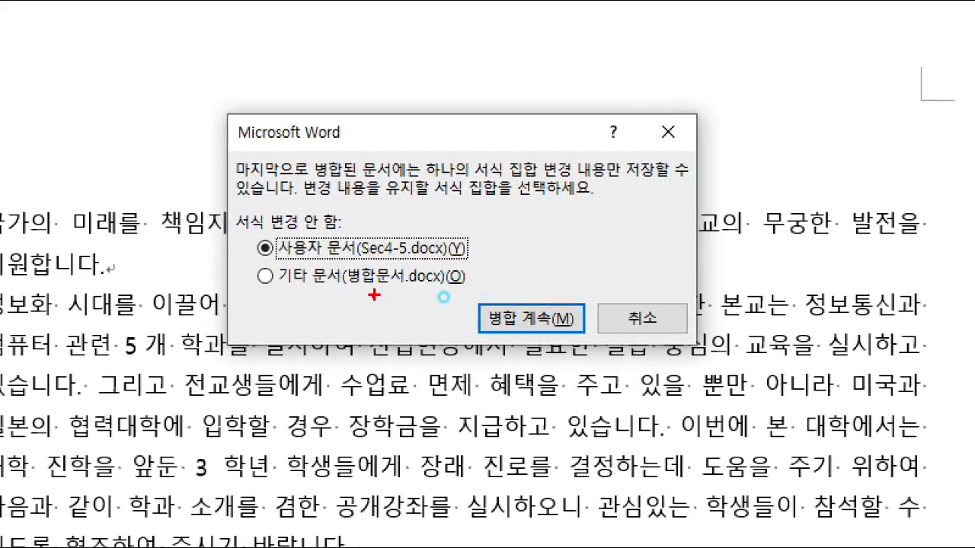
{"action": "left_click_drag", "start_coordinate": [297, 260], "coordinate": [490, 281]}
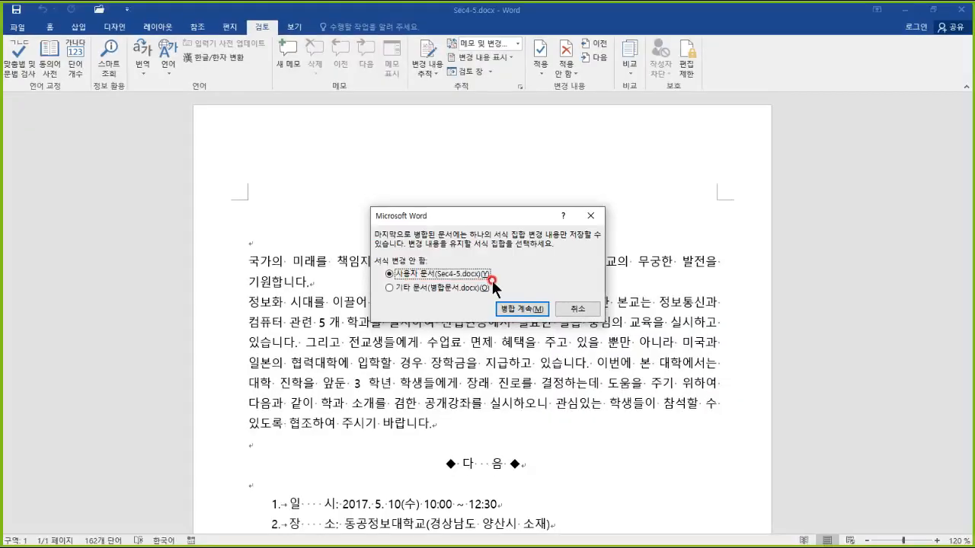
{"action": "left_click", "coordinate": [524, 325]}
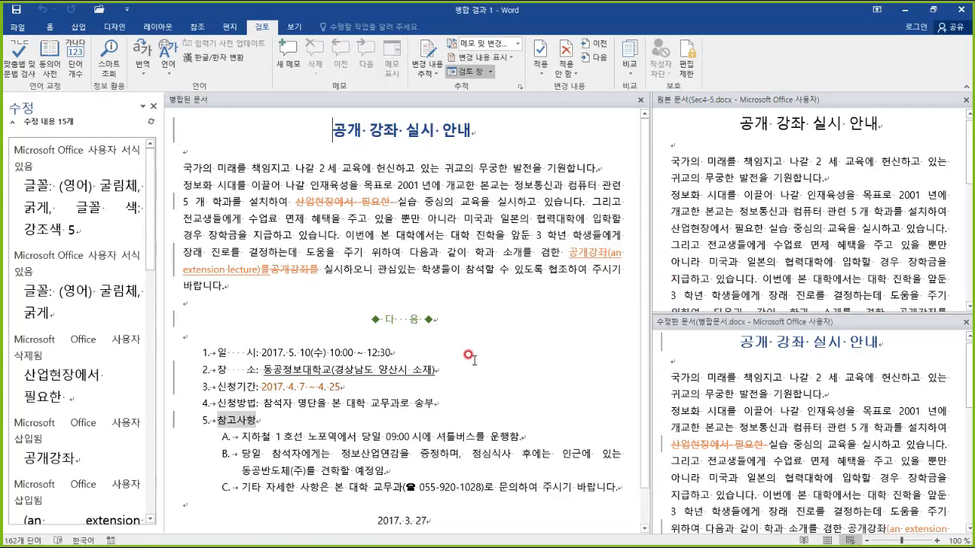
Examine the tracked changes in the combined document against the original and revised versions
{"action": "mouse_move", "coordinate": [712, 116]}
{"action": "left_mouse_down"}
{"action": "mouse_move", "coordinate": [763, 131]}
{"action": "mouse_move", "coordinate": [748, 279]}
{"action": "mouse_move", "coordinate": [800, 271]}
{"action": "mouse_move", "coordinate": [907, 298]}
{"action": "left_mouse_up"}
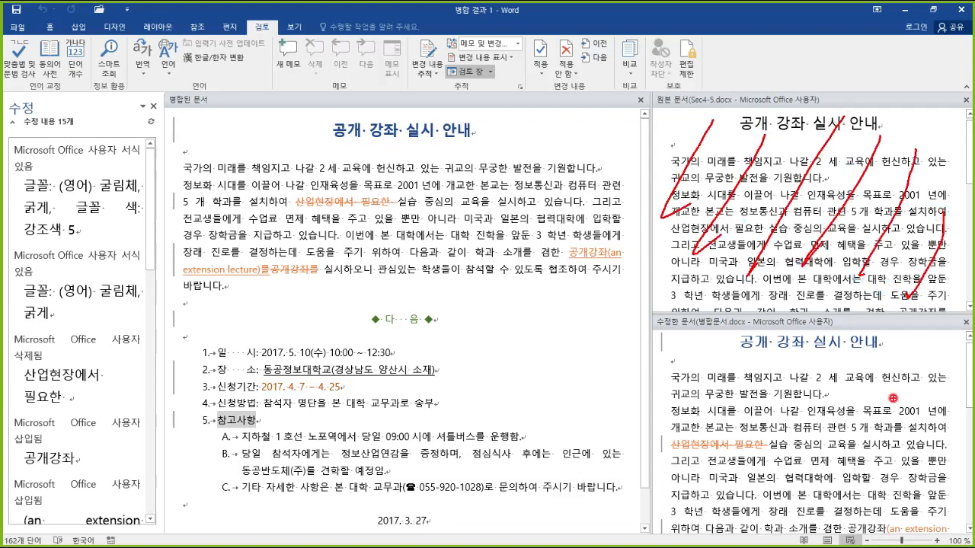
{"action": "mouse_move", "coordinate": [728, 352]}
{"action": "left_mouse_down"}
{"action": "mouse_move", "coordinate": [807, 373]}
{"action": "mouse_move", "coordinate": [857, 472]}
{"action": "mouse_move", "coordinate": [849, 541]}
{"action": "left_mouse_up"}
{"action": "key", "text": "e"}
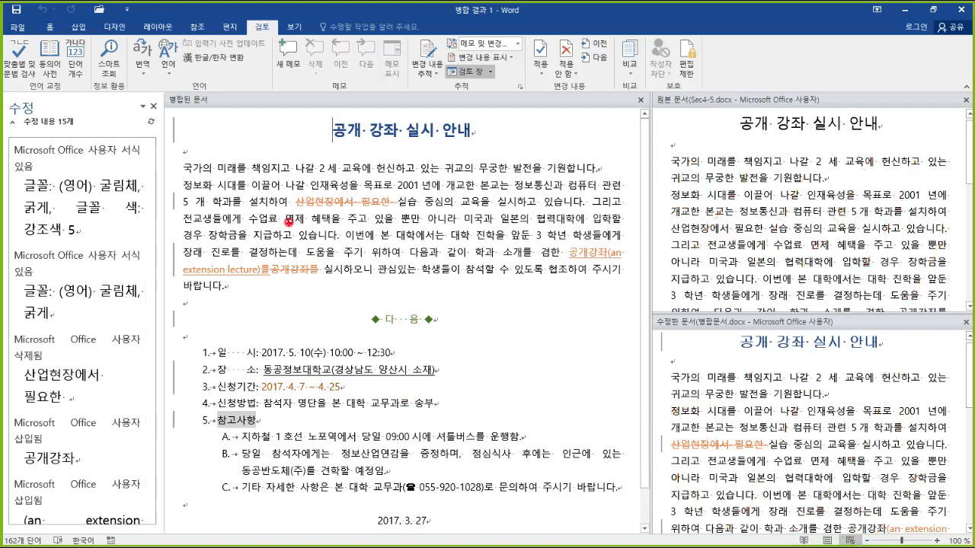
{"action": "left_click_drag", "start_coordinate": [298, 206], "coordinate": [389, 206]}
{"action": "left_click_drag", "start_coordinate": [585, 268], "coordinate": [638, 252]}
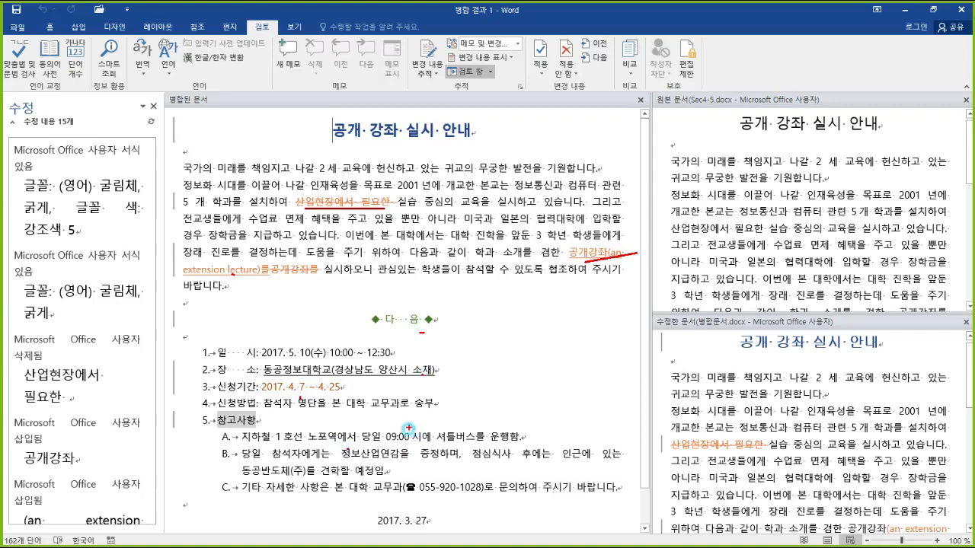
{"action": "key", "text": "e"}
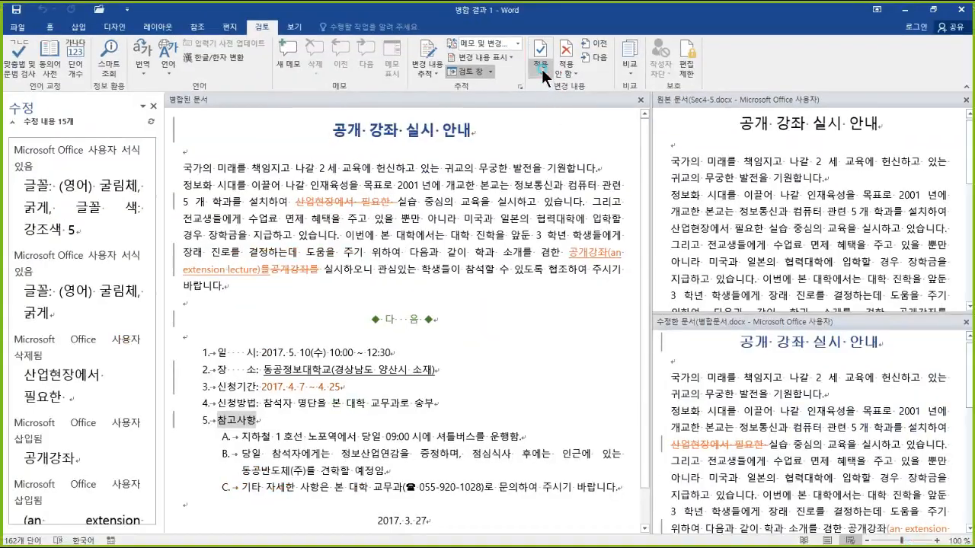
Accept all tracked changes in the combined document at once
{"action": "left_click", "coordinate": [542, 69]}
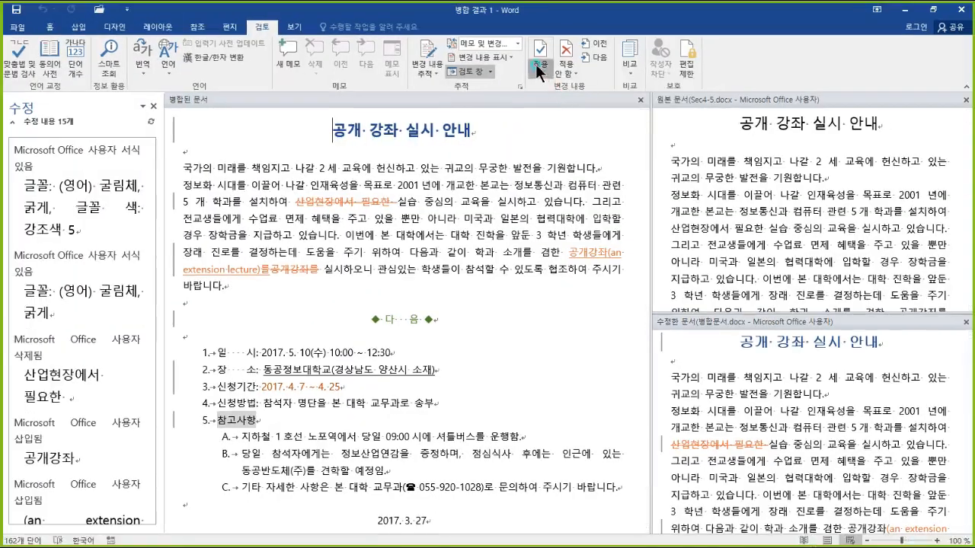
{"action": "left_click", "coordinate": [496, 8]}
{"action": "left_click", "coordinate": [594, 138]}
{"action": "mouse_move", "coordinate": [308, 199]}
{"action": "left_mouse_down"}
{"action": "mouse_move", "coordinate": [421, 284]}
{"action": "mouse_move", "coordinate": [395, 503]}
{"action": "left_mouse_up"}
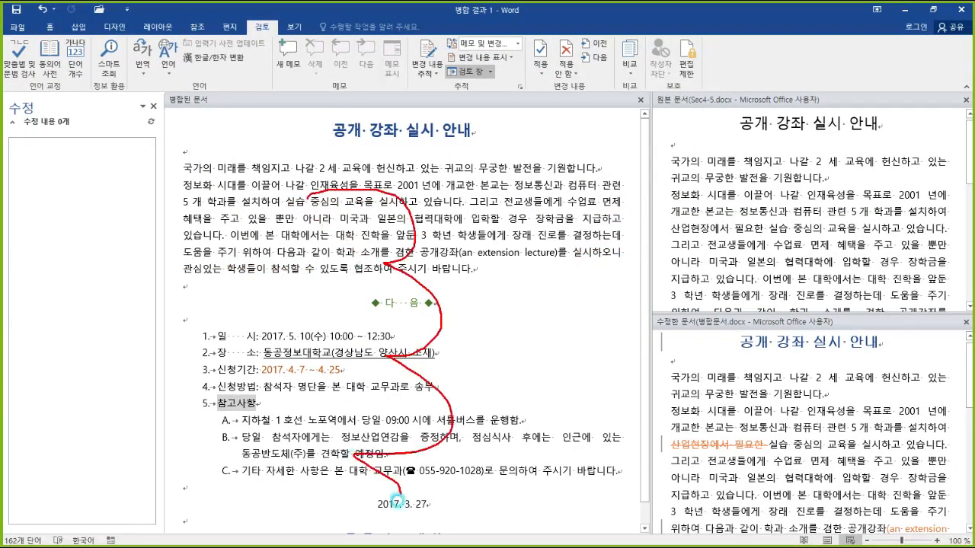
{"action": "right_click", "coordinate": [396, 478]}
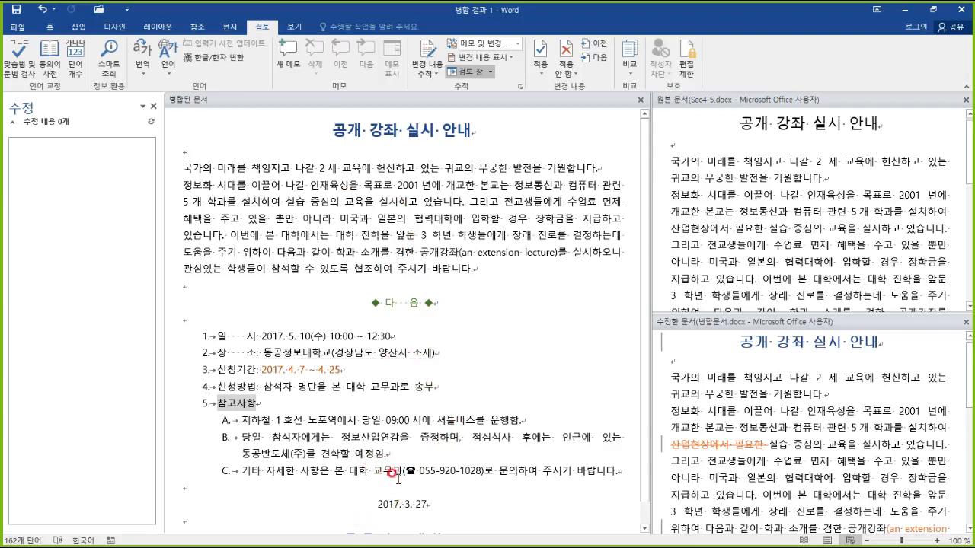
Start saving the combined document under a new name, with the 문서 folder as its location
{"action": "left_click", "coordinate": [21, 29]}
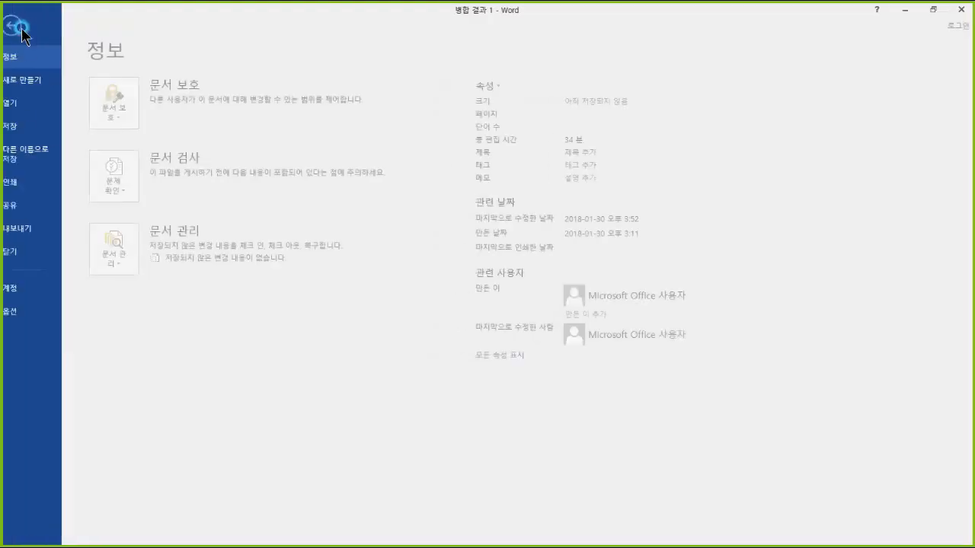
{"action": "left_click", "coordinate": [24, 28]}
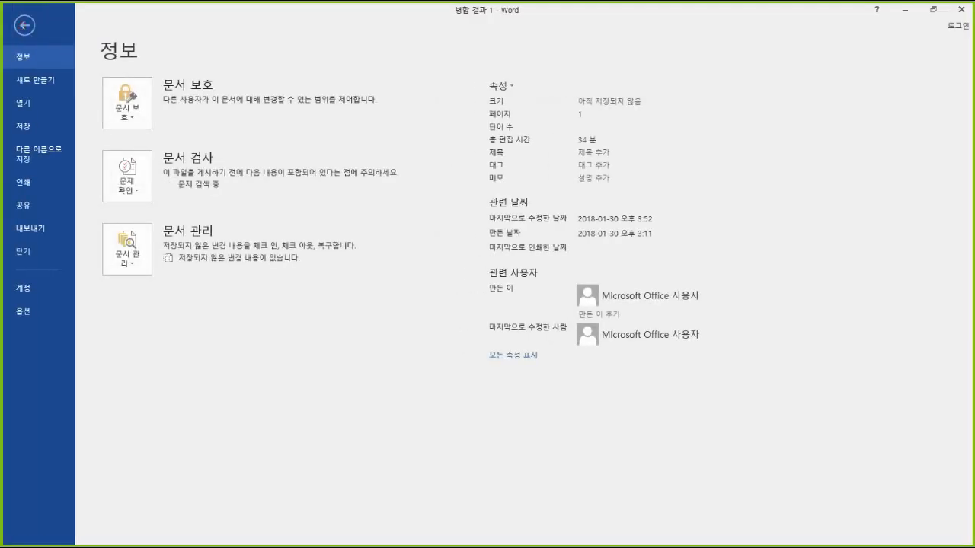
{"action": "left_click", "coordinate": [42, 153]}
{"action": "left_click", "coordinate": [118, 202]}
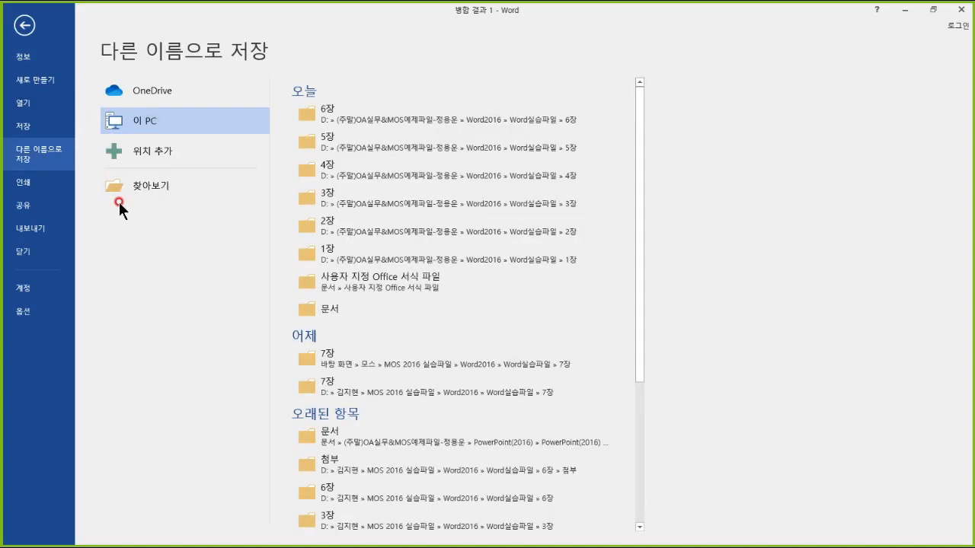
{"action": "left_click", "coordinate": [179, 176]}
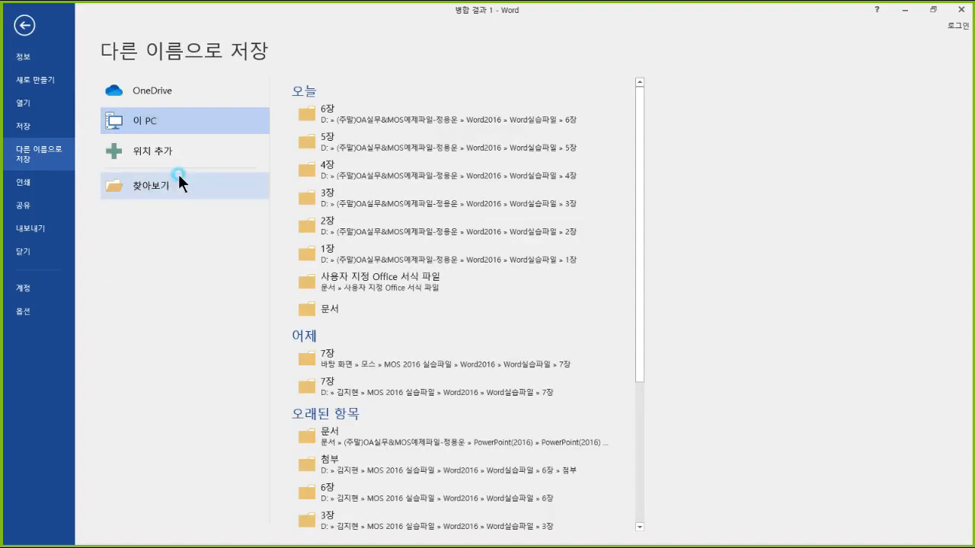
{"action": "left_click", "coordinate": [265, 201]}
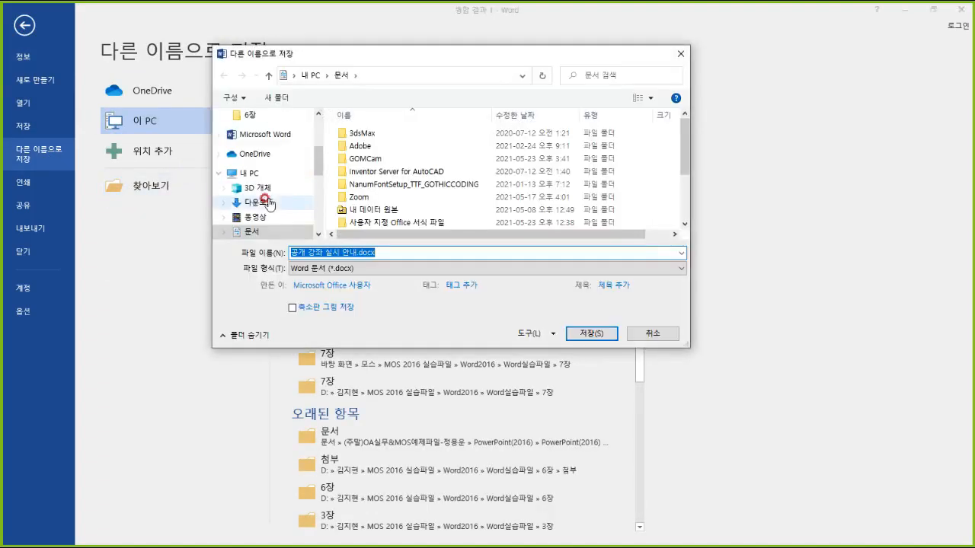
{"action": "left_click", "coordinate": [252, 233]}
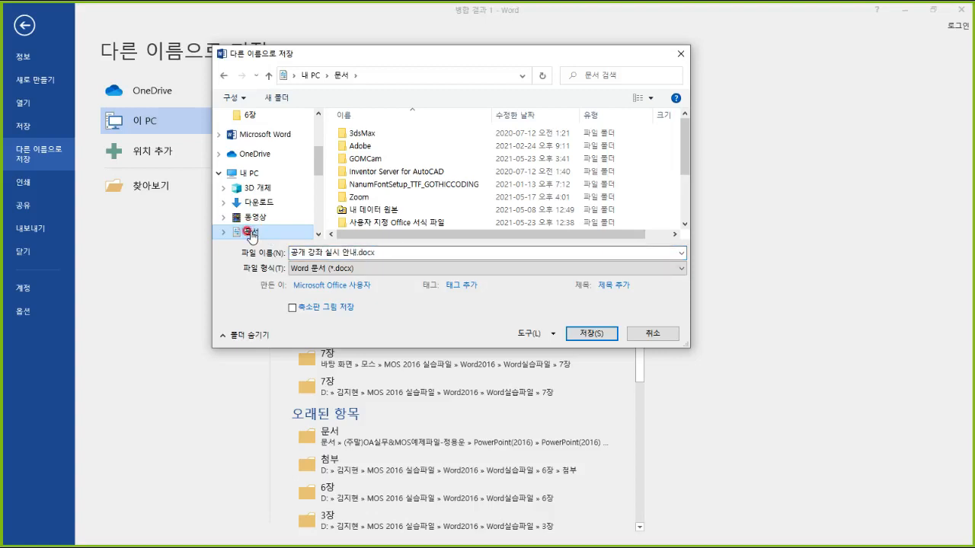
Name the combined document 병합 완료 and save it as a Word document (*.docx)
{"action": "left_click", "coordinate": [335, 251]}
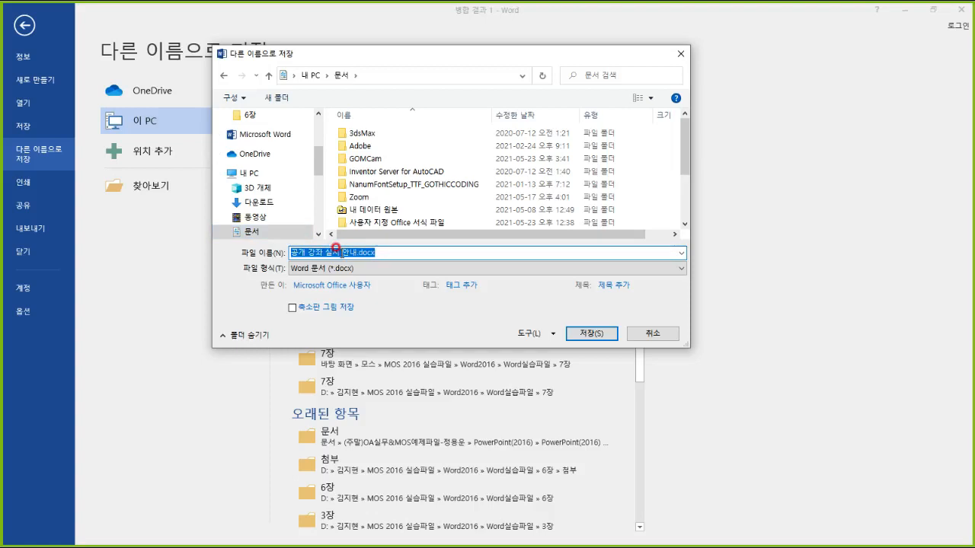
{"action": "type", "text": "공"}
{"action": "key", "text": "BackSpace"}
{"action": "key", "text": "BackSpace"}
{"action": "type", "text": "병합 결"}
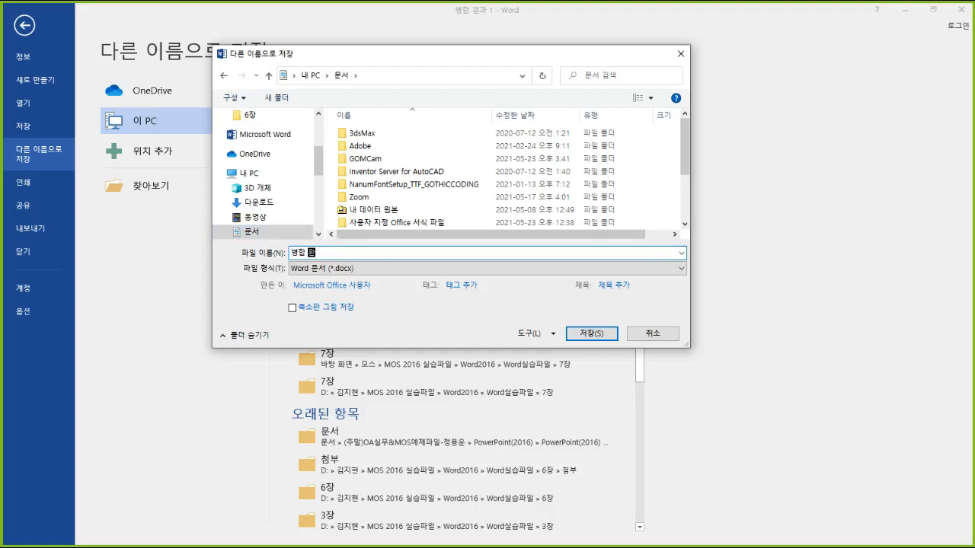
{"action": "type", "text": "료"}
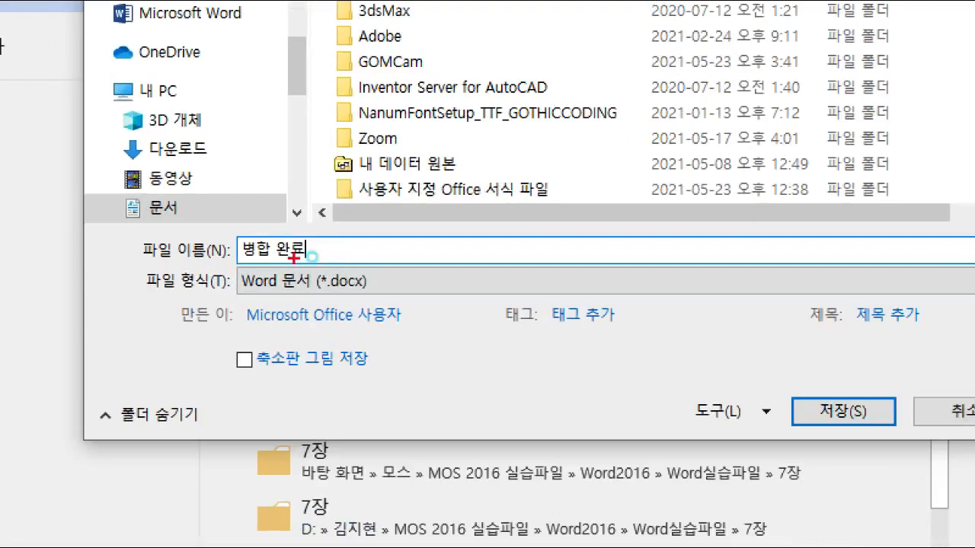
{"action": "left_click_drag", "start_coordinate": [230, 232], "coordinate": [325, 274]}
{"action": "left_click_drag", "start_coordinate": [104, 179], "coordinate": [202, 228]}
{"action": "left_click_drag", "start_coordinate": [848, 360], "coordinate": [918, 311]}
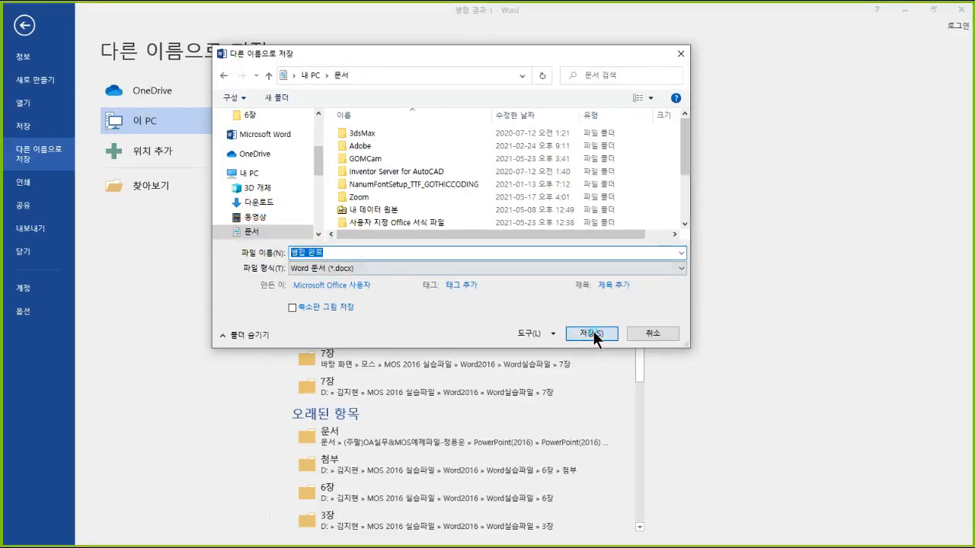
{"action": "left_click", "coordinate": [843, 411]}
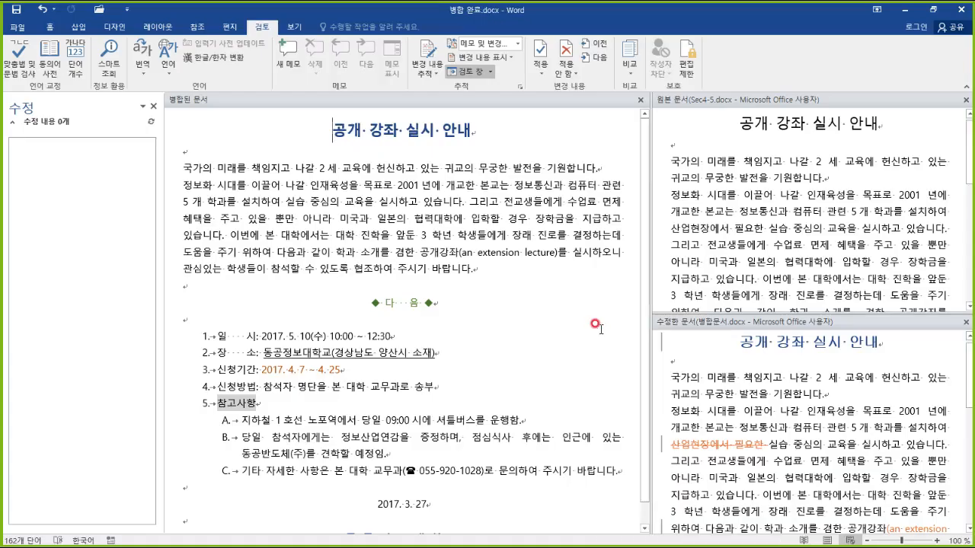
{"action": "mouse_move", "coordinate": [544, 420]}
{"action": "left_mouse_down"}
{"action": "mouse_move", "coordinate": [276, 330]}
{"action": "mouse_move", "coordinate": [554, 195]}
{"action": "mouse_move", "coordinate": [560, 417]}
{"action": "left_mouse_up"}
{"action": "mouse_move", "coordinate": [553, 372]}
{"action": "left_mouse_down"}
{"action": "mouse_move", "coordinate": [562, 434]}
{"action": "mouse_move", "coordinate": [606, 434]}
{"action": "left_mouse_up"}
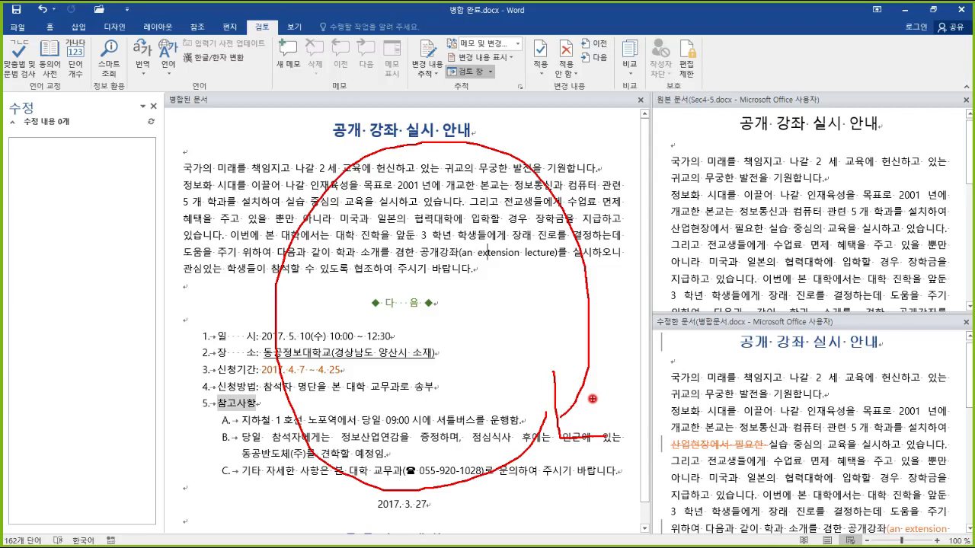
{"action": "key", "text": "Escape"}
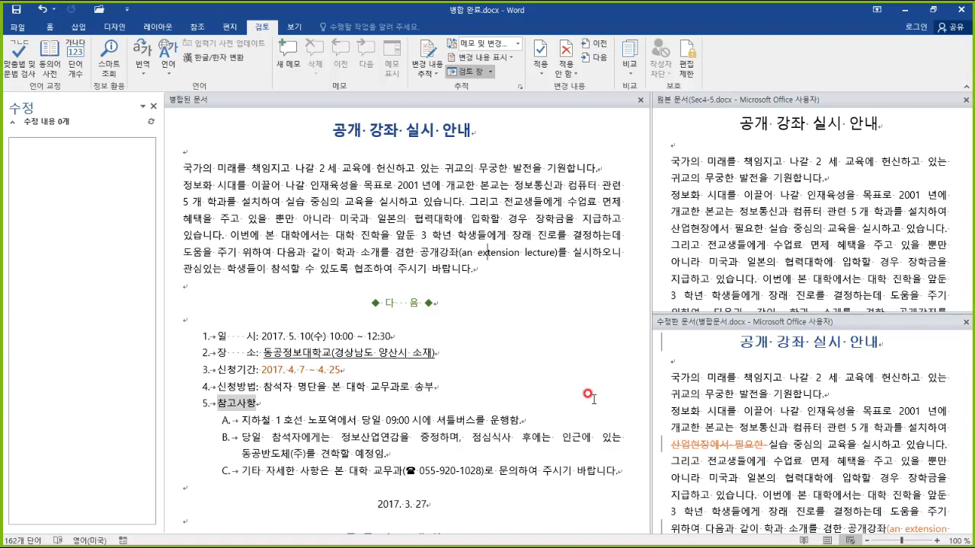
{"action": "left_click", "coordinate": [309, 234]}
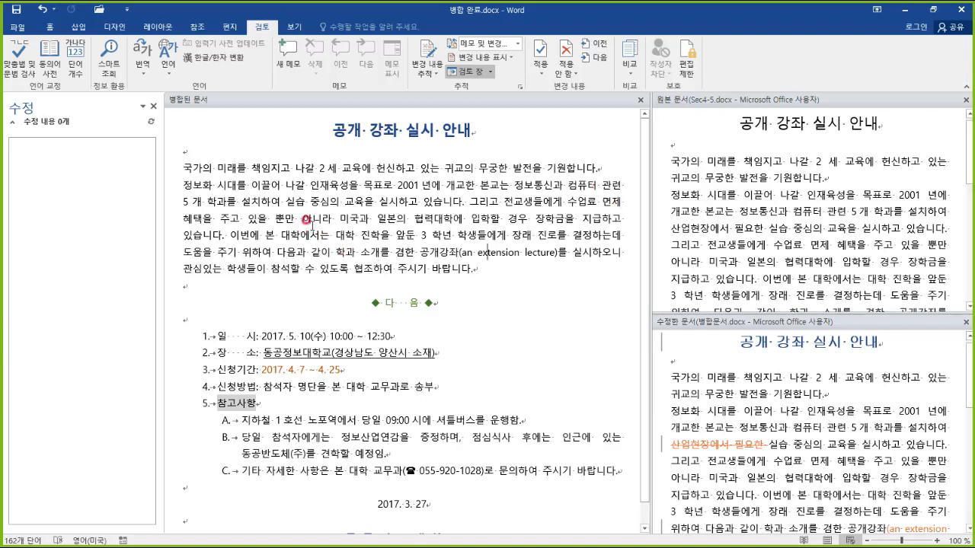
{"action": "left_click", "coordinate": [261, 26]}
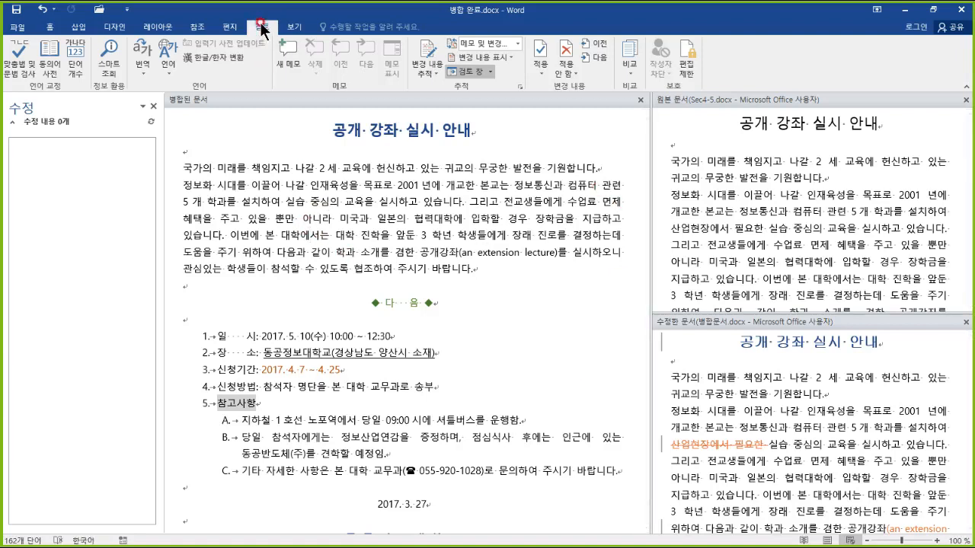
{"action": "left_click", "coordinate": [347, 226]}
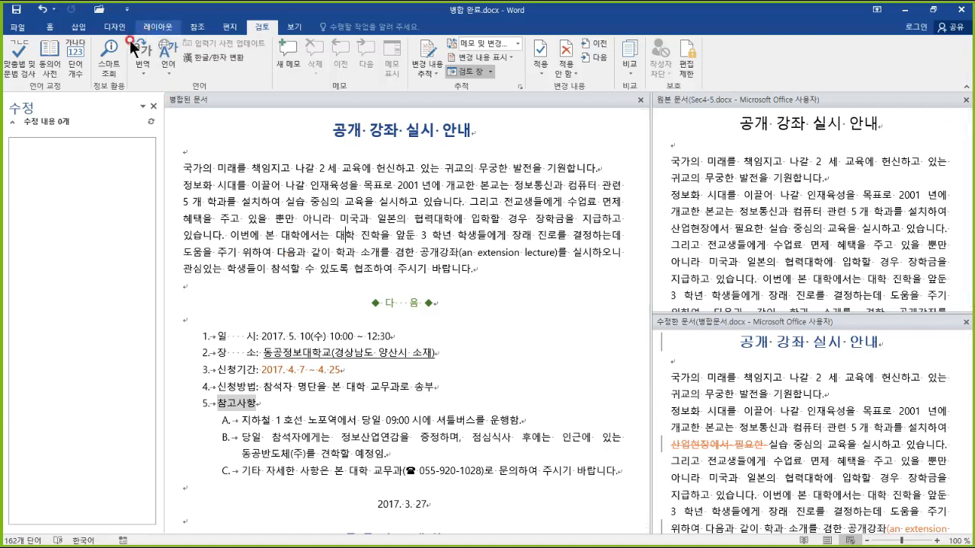
Browse for a file to open in the 6장 folder under Word2016 > Word실습파일 on drive D
{"action": "left_click", "coordinate": [100, 9]}
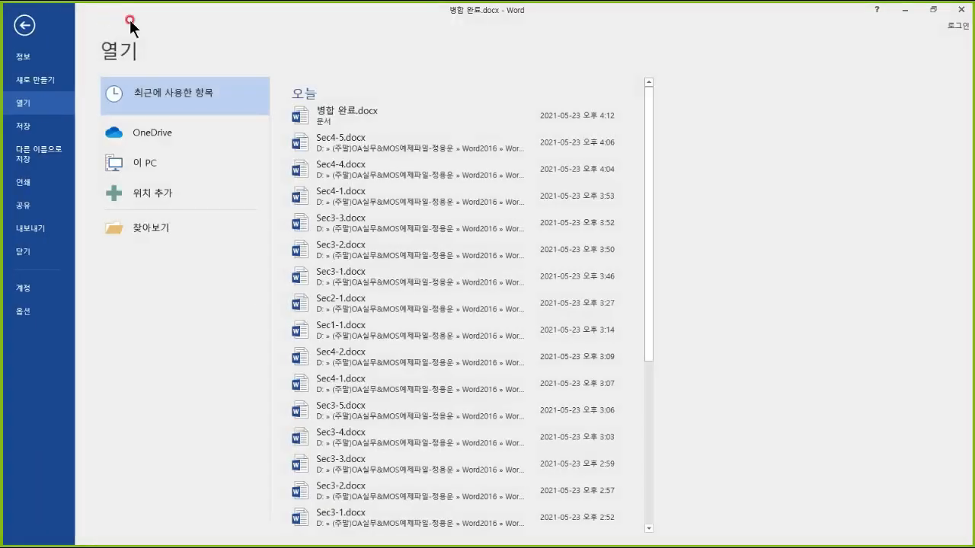
{"action": "left_click", "coordinate": [159, 222]}
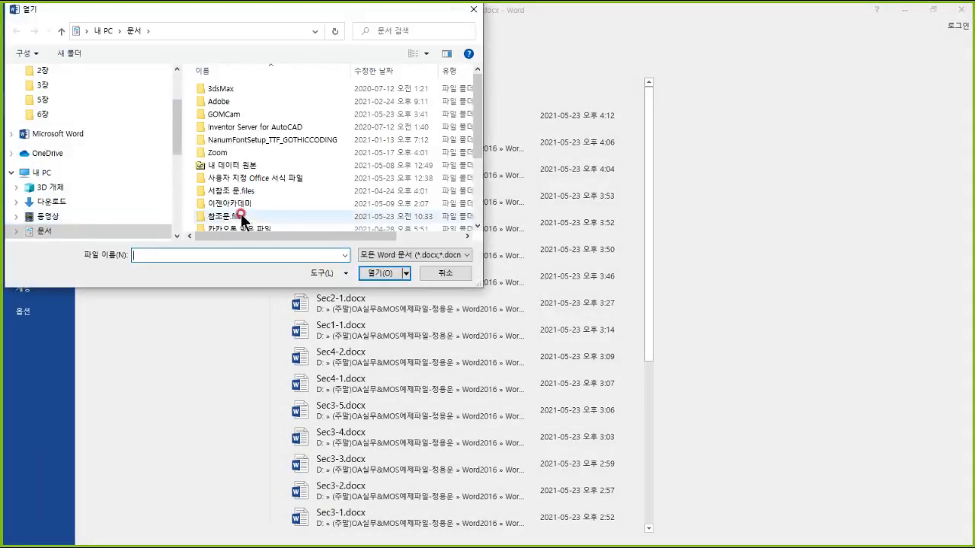
{"action": "left_click", "coordinate": [63, 226]}
{"action": "scroll", "coordinate": [114, 190], "scroll_direction": "down", "scroll_amount": 4}
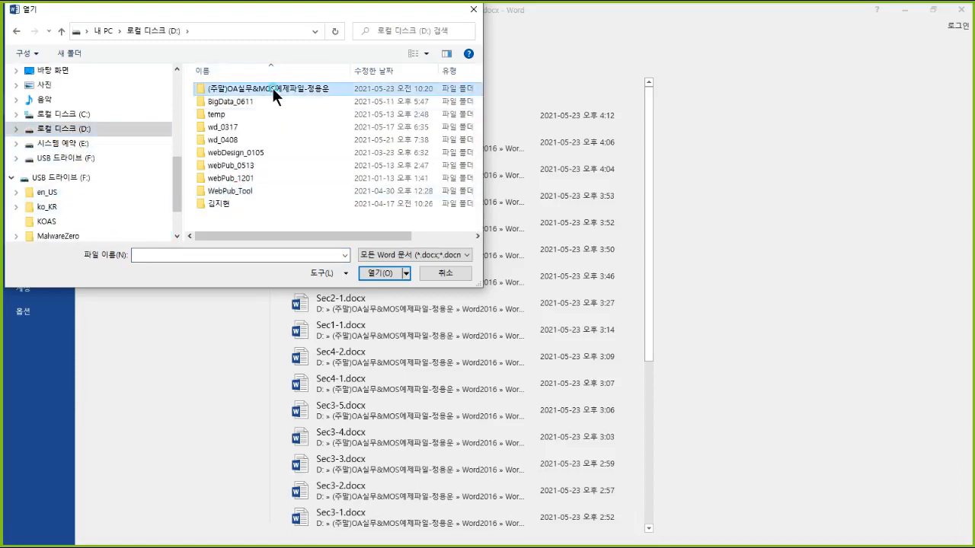
{"action": "double_click", "coordinate": [272, 89]}
{"action": "double_click", "coordinate": [229, 124]}
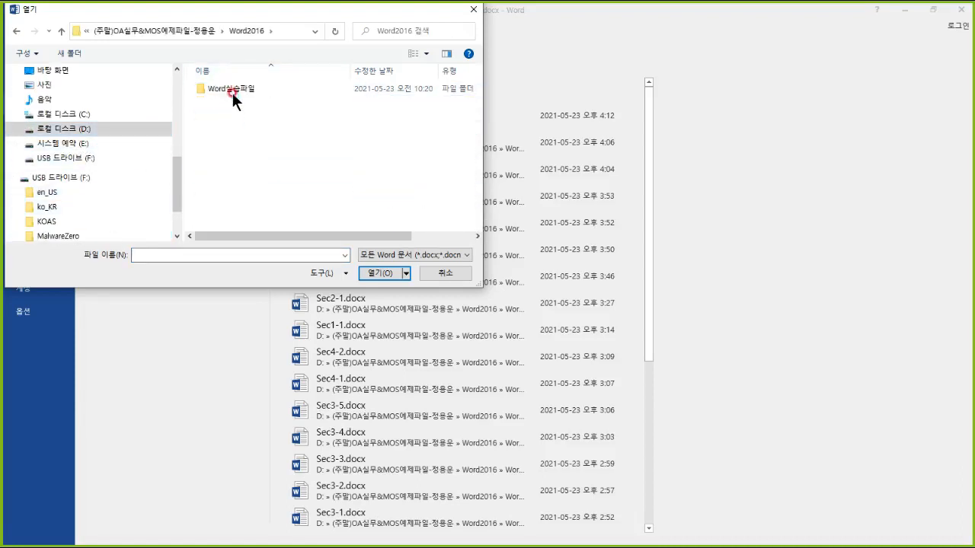
{"action": "double_click", "coordinate": [232, 91]}
{"action": "double_click", "coordinate": [215, 152]}
Open the practice document Sec5-1.docx from the 6장 folder
{"action": "left_click", "coordinate": [224, 218]}
{"action": "scroll", "coordinate": [236, 222], "scroll_direction": "down", "scroll_amount": 2}
{"action": "left_click", "coordinate": [237, 199]}
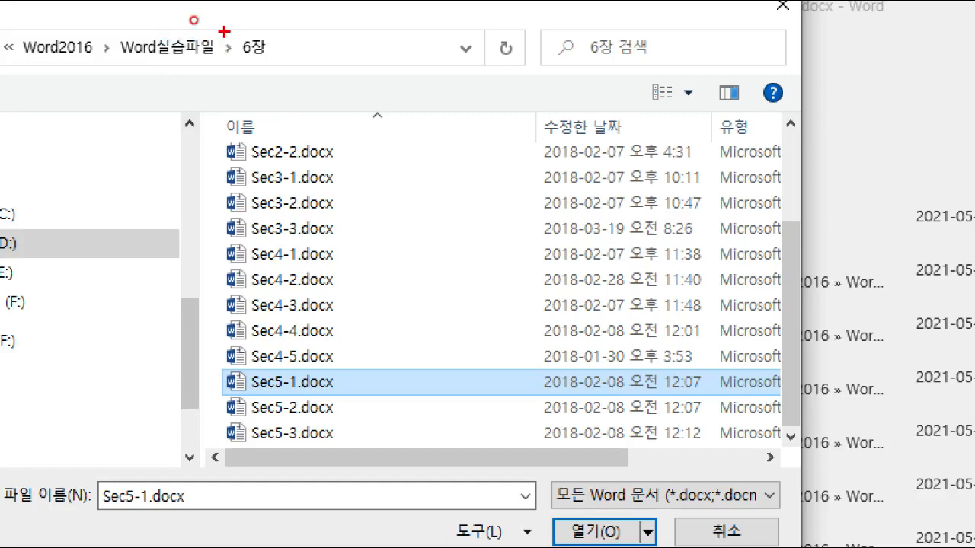
{"action": "left_click_drag", "start_coordinate": [224, 21], "coordinate": [290, 79]}
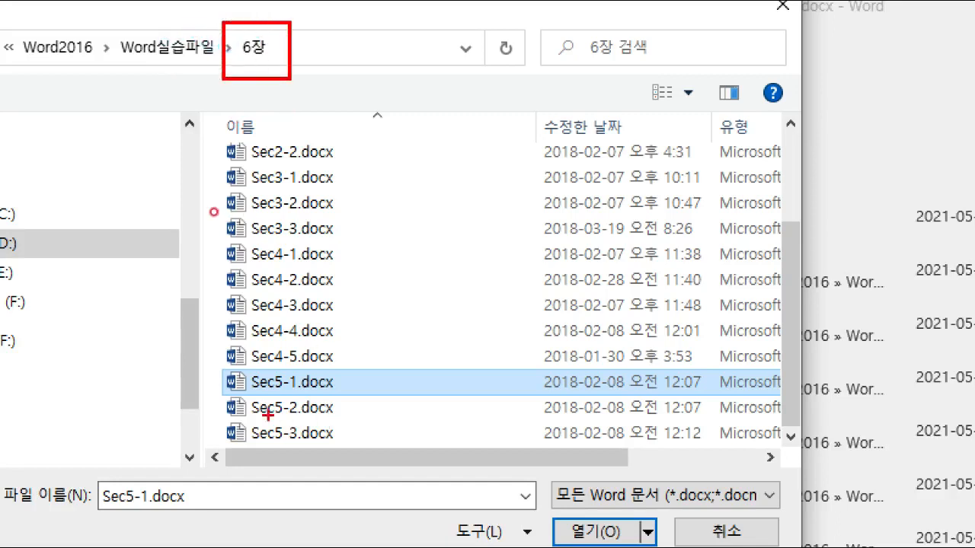
{"action": "mouse_move", "coordinate": [214, 369]}
{"action": "left_mouse_down"}
{"action": "mouse_move", "coordinate": [332, 414]}
{"action": "mouse_move", "coordinate": [347, 407]}
{"action": "left_mouse_up"}
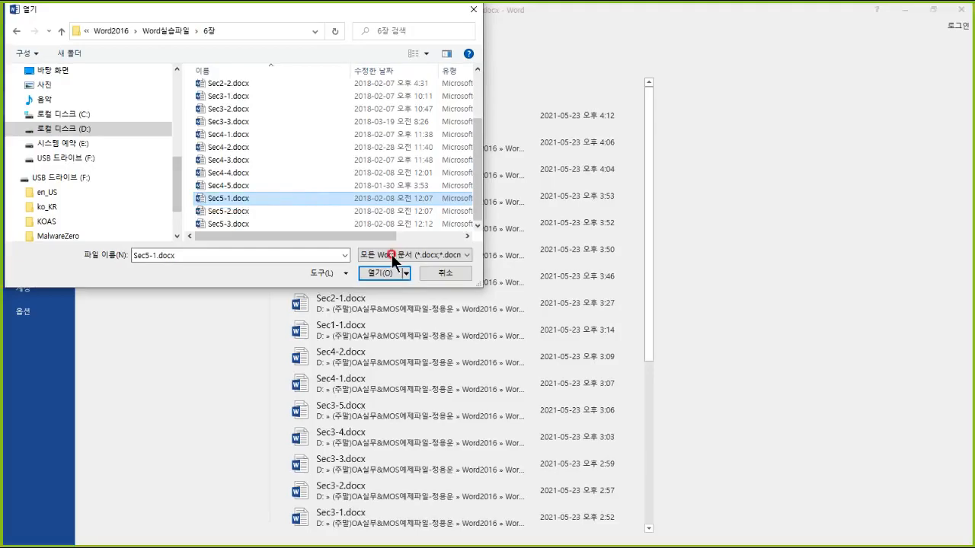
{"action": "left_click", "coordinate": [587, 531]}
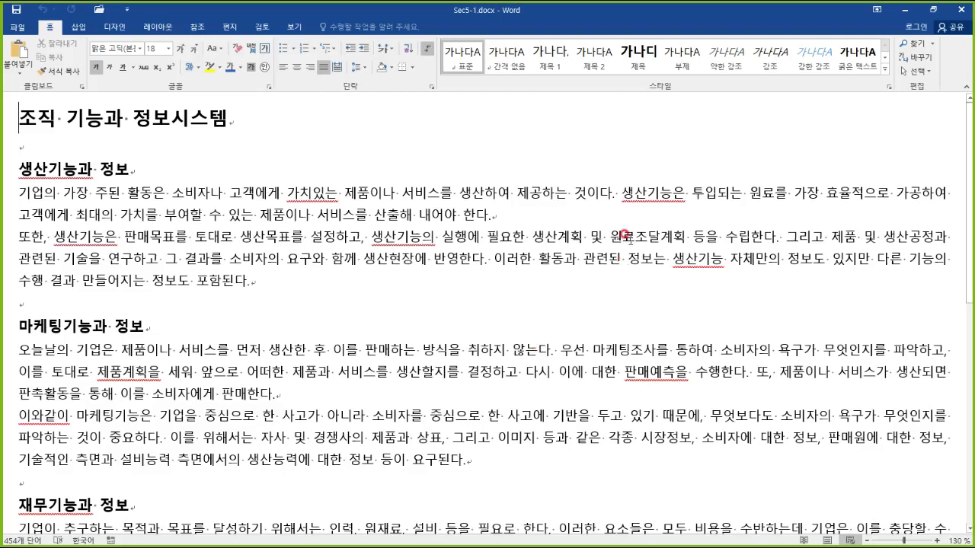
Show the Restrict Editing settings, widen their pane, and limit the allowed editing type to 읽기 전용(내용 변경 불가)
{"action": "left_click", "coordinate": [261, 26]}
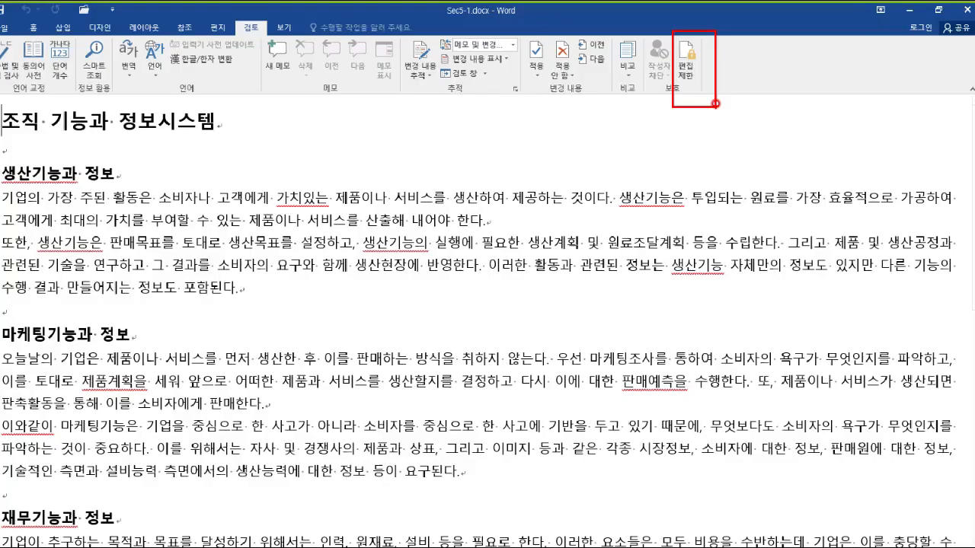
{"action": "left_click", "coordinate": [661, 113]}
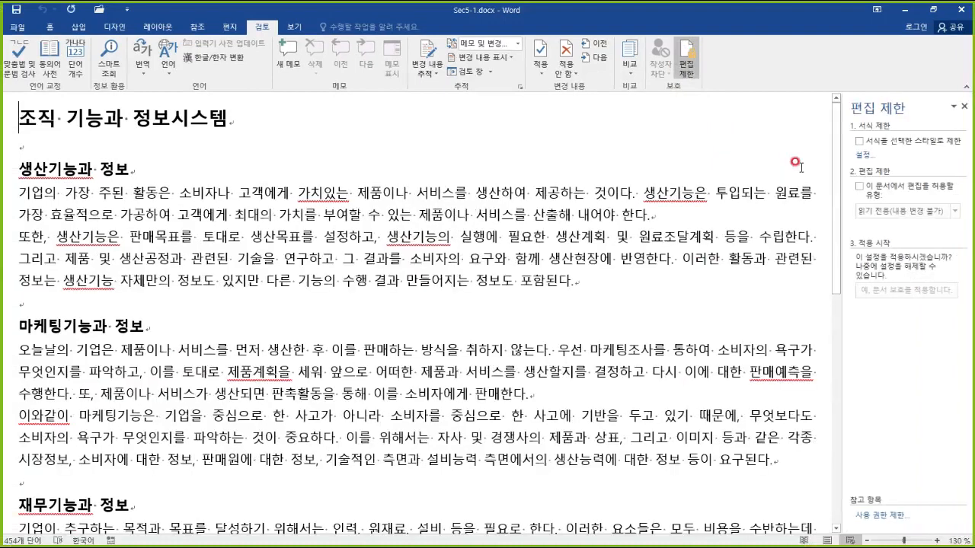
{"action": "left_click_drag", "start_coordinate": [837, 163], "coordinate": [739, 169]}
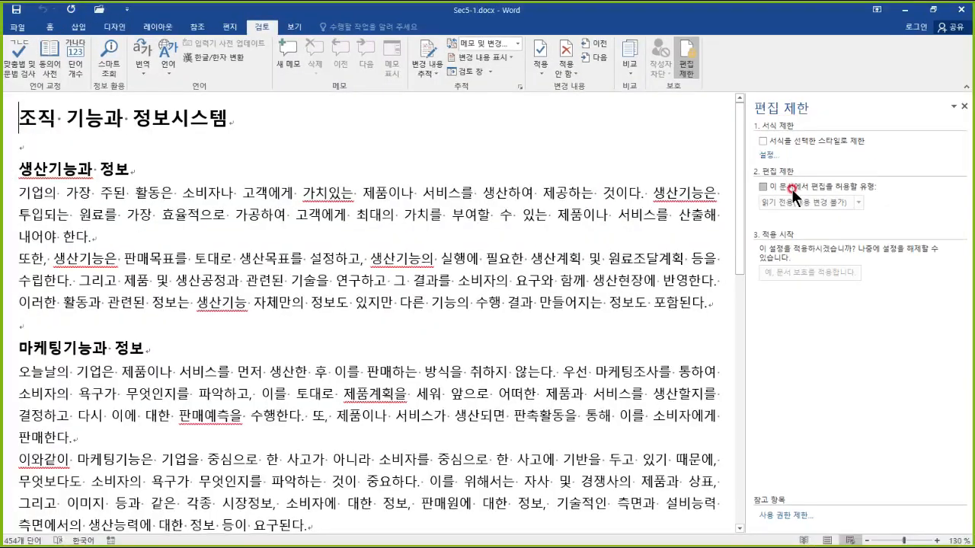
{"action": "left_click", "coordinate": [610, 235]}
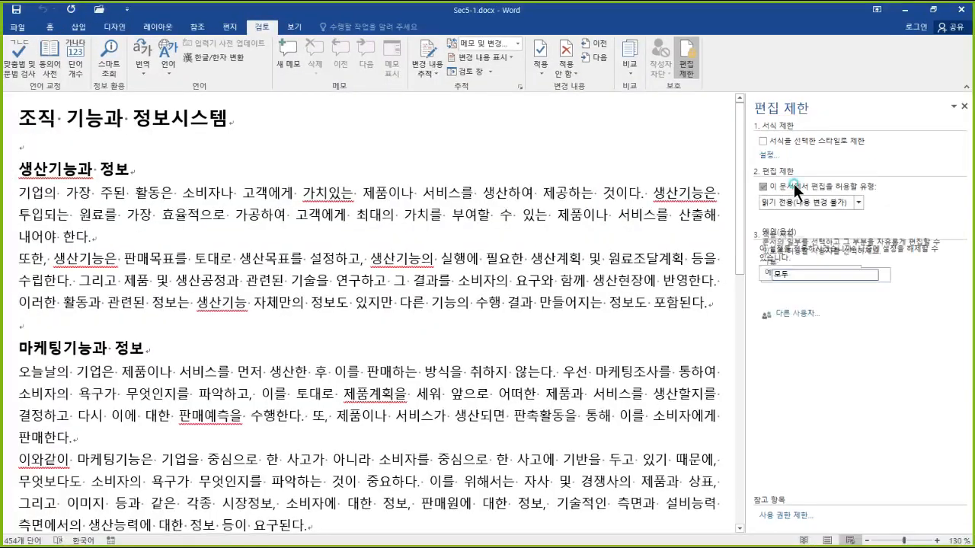
{"action": "left_click", "coordinate": [859, 202]}
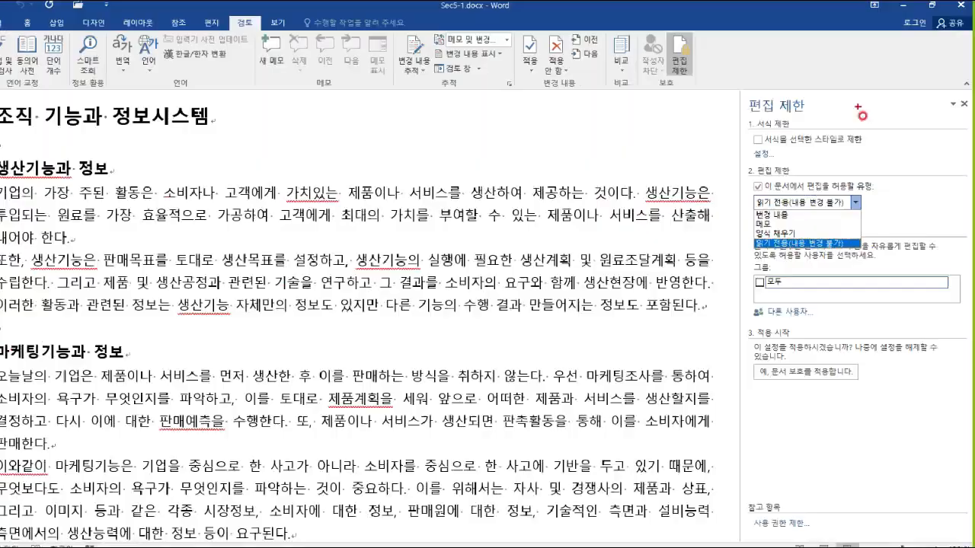
{"action": "left_click", "coordinate": [876, 42]}
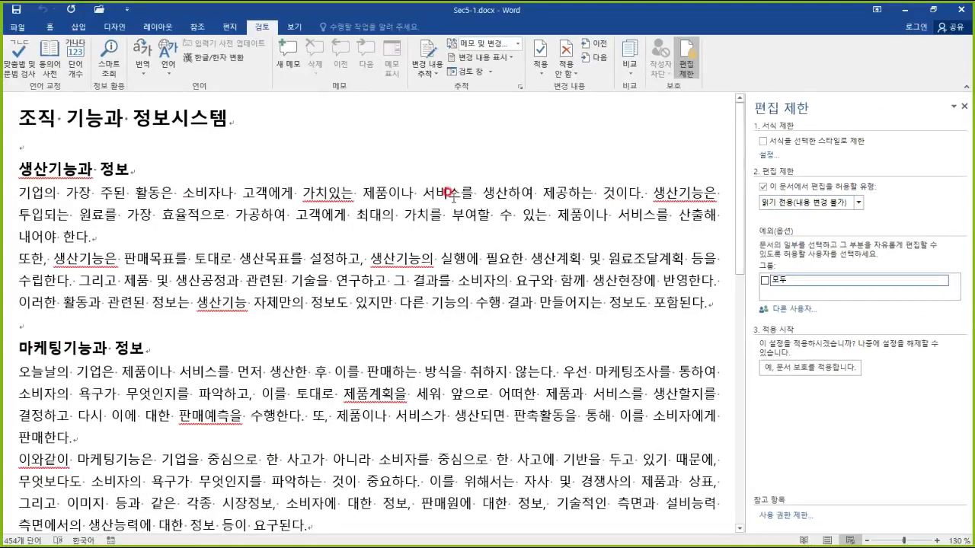
{"action": "scroll", "coordinate": [431, 183], "scroll_direction": "down", "scroll_amount": 10}
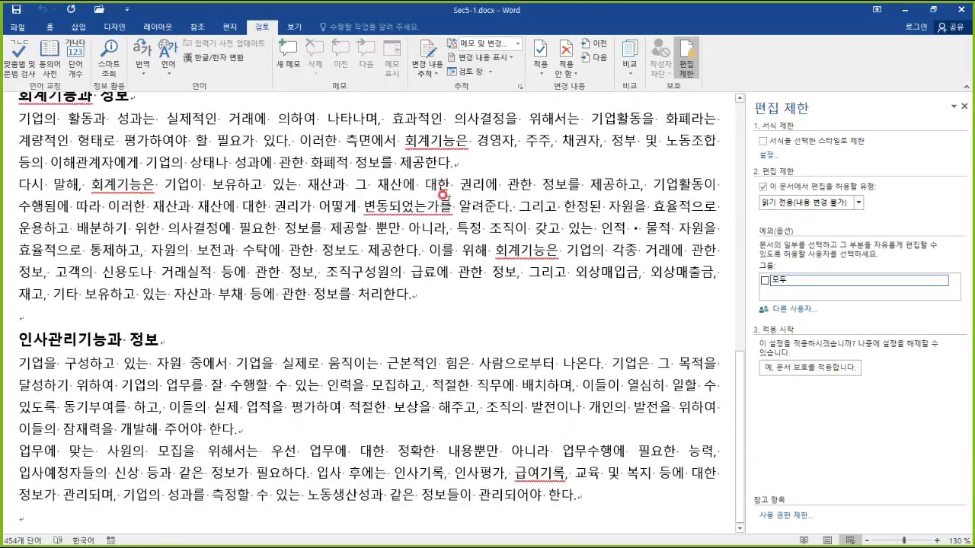
{"action": "left_click_drag", "start_coordinate": [414, 268], "coordinate": [421, 432]}
{"action": "left_click_drag", "start_coordinate": [473, 274], "coordinate": [242, 340]}
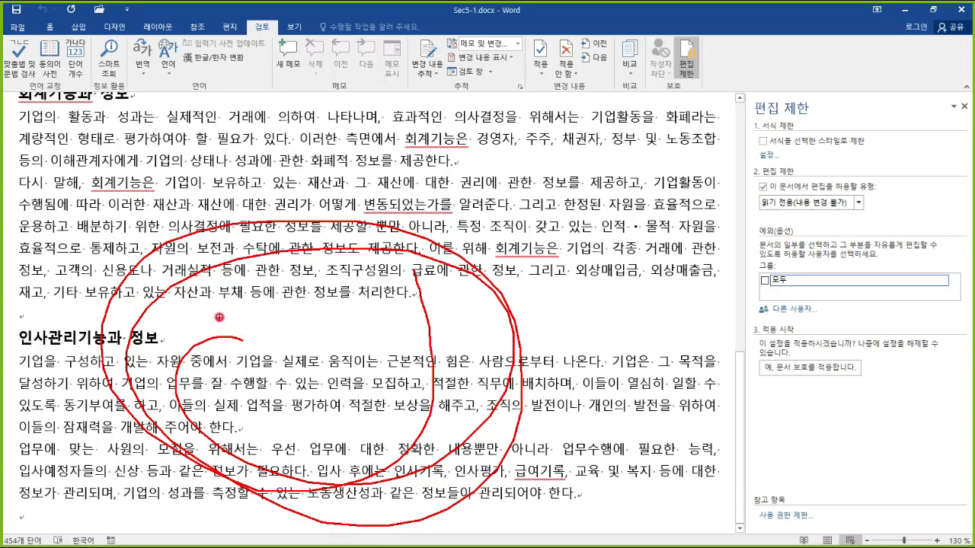
{"action": "right_click", "coordinate": [219, 307]}
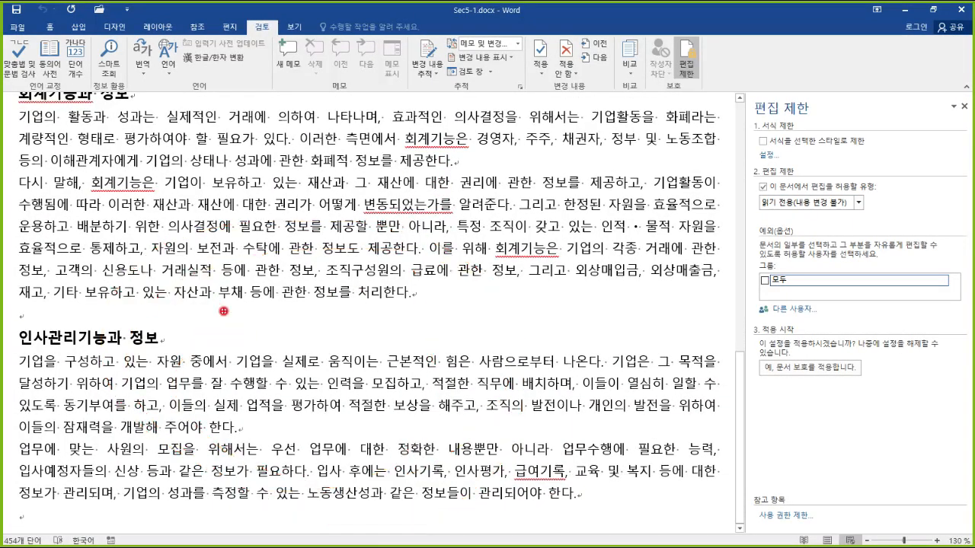
{"action": "key", "text": "w"}
{"action": "mouse_move", "coordinate": [235, 89]}
{"action": "left_mouse_down"}
{"action": "mouse_move", "coordinate": [263, 135]}
{"action": "mouse_move", "coordinate": [323, 97]}
{"action": "mouse_move", "coordinate": [316, 134]}
{"action": "left_mouse_up"}
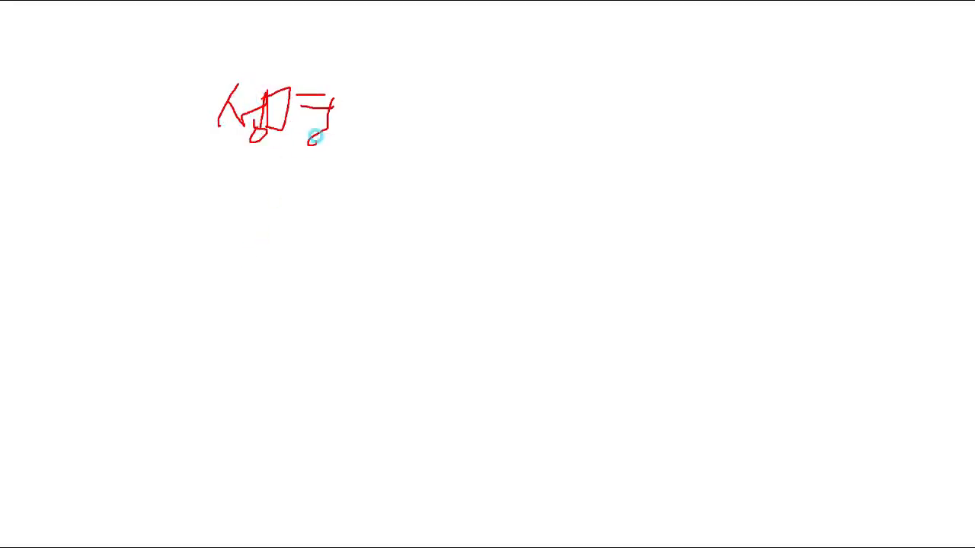
{"action": "left_click_drag", "start_coordinate": [389, 90], "coordinate": [771, 147]}
{"action": "mouse_move", "coordinate": [198, 165]}
{"action": "left_mouse_down"}
{"action": "mouse_move", "coordinate": [243, 168]}
{"action": "mouse_move", "coordinate": [217, 194]}
{"action": "mouse_move", "coordinate": [323, 201]}
{"action": "mouse_move", "coordinate": [374, 219]}
{"action": "left_mouse_up"}
{"action": "mouse_move", "coordinate": [409, 178]}
{"action": "left_mouse_down"}
{"action": "mouse_move", "coordinate": [435, 220]}
{"action": "mouse_move", "coordinate": [530, 227]}
{"action": "left_mouse_up"}
{"action": "left_click_drag", "start_coordinate": [566, 207], "coordinate": [609, 207]}
{"action": "mouse_move", "coordinate": [619, 179]}
{"action": "left_mouse_down"}
{"action": "mouse_move", "coordinate": [665, 236]}
{"action": "mouse_move", "coordinate": [851, 228]}
{"action": "left_mouse_up"}
{"action": "mouse_move", "coordinate": [242, 260]}
{"action": "left_mouse_down"}
{"action": "mouse_move", "coordinate": [331, 312]}
{"action": "mouse_move", "coordinate": [355, 290]}
{"action": "mouse_move", "coordinate": [384, 283]}
{"action": "left_mouse_up"}
{"action": "left_click_drag", "start_coordinate": [346, 304], "coordinate": [365, 318]}
{"action": "left_click_drag", "start_coordinate": [411, 264], "coordinate": [496, 327]}
{"action": "left_click_drag", "start_coordinate": [542, 285], "coordinate": [715, 317]}
{"action": "mouse_move", "coordinate": [759, 286]}
{"action": "left_mouse_down"}
{"action": "mouse_move", "coordinate": [796, 284]}
{"action": "mouse_move", "coordinate": [923, 312]}
{"action": "left_mouse_up"}
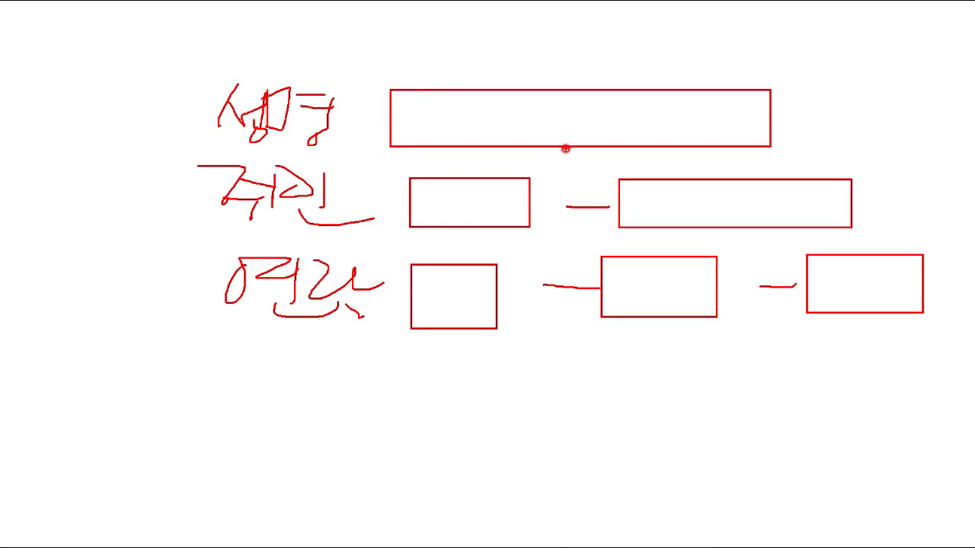
{"action": "mouse_move", "coordinate": [168, 35]}
{"action": "left_mouse_down"}
{"action": "mouse_move", "coordinate": [409, 355]}
{"action": "mouse_move", "coordinate": [957, 395]}
{"action": "left_mouse_up"}
{"action": "mouse_move", "coordinate": [490, 366]}
{"action": "left_mouse_down"}
{"action": "mouse_move", "coordinate": [487, 430]}
{"action": "mouse_move", "coordinate": [510, 418]}
{"action": "left_mouse_up"}
{"action": "mouse_move", "coordinate": [415, 472]}
{"action": "left_mouse_down"}
{"action": "mouse_move", "coordinate": [450, 422]}
{"action": "mouse_move", "coordinate": [460, 477]}
{"action": "left_mouse_up"}
{"action": "left_click_drag", "start_coordinate": [427, 452], "coordinate": [476, 453]}
{"action": "left_click_drag", "start_coordinate": [204, 84], "coordinate": [217, 110]}
{"action": "mouse_move", "coordinate": [218, 80]}
{"action": "left_mouse_down"}
{"action": "mouse_move", "coordinate": [229, 105]}
{"action": "mouse_move", "coordinate": [221, 111]}
{"action": "left_mouse_up"}
{"action": "left_click_drag", "start_coordinate": [184, 98], "coordinate": [240, 94]}
{"action": "mouse_move", "coordinate": [203, 152]}
{"action": "left_mouse_down"}
{"action": "mouse_move", "coordinate": [200, 191]}
{"action": "mouse_move", "coordinate": [220, 181]}
{"action": "left_mouse_up"}
{"action": "mouse_move", "coordinate": [192, 264]}
{"action": "left_mouse_down"}
{"action": "mouse_move", "coordinate": [199, 292]}
{"action": "mouse_move", "coordinate": [223, 282]}
{"action": "left_mouse_up"}
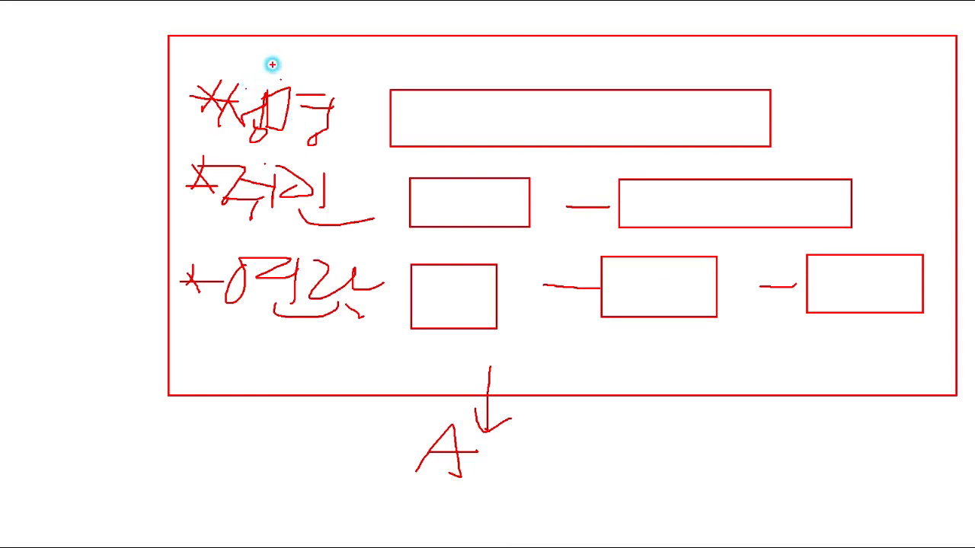
{"action": "left_click_drag", "start_coordinate": [257, 63], "coordinate": [309, 72]}
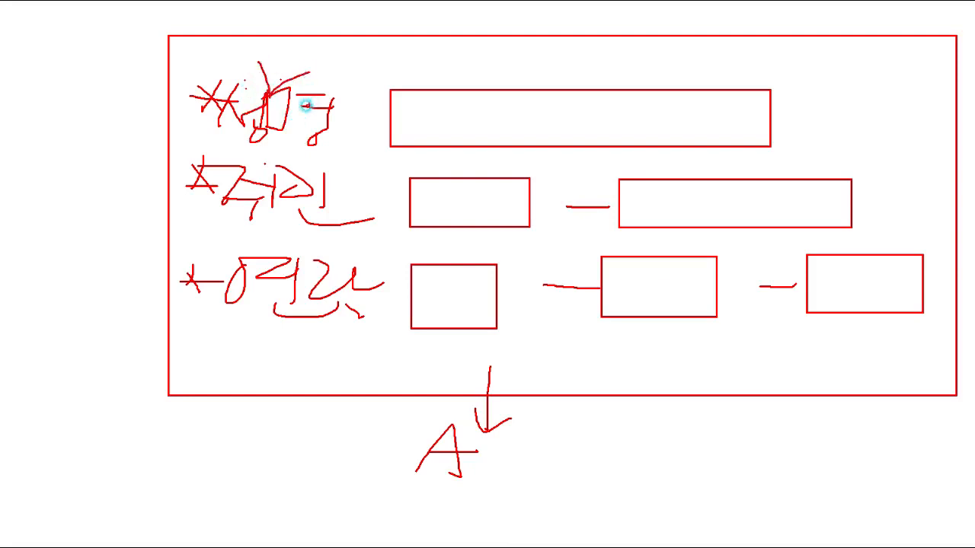
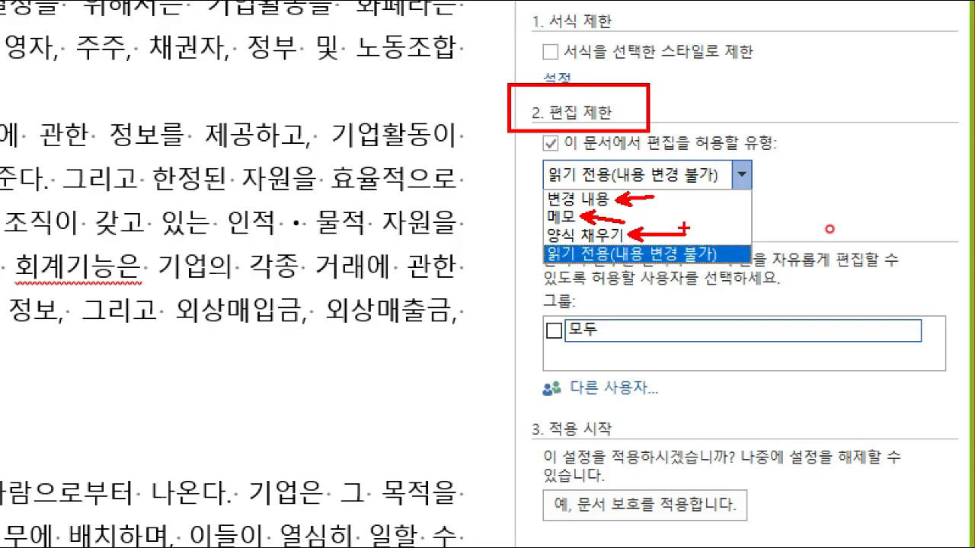
{"action": "key", "text": "Escape"}
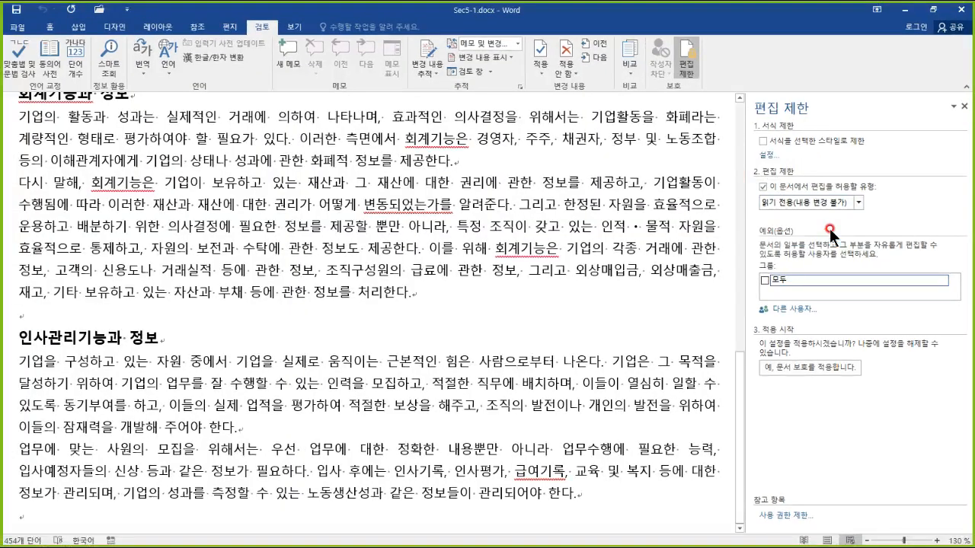
{"action": "mouse_move", "coordinate": [525, 374]}
{"action": "left_mouse_down"}
{"action": "mouse_move", "coordinate": [242, 432]}
{"action": "mouse_move", "coordinate": [416, 198]}
{"action": "mouse_move", "coordinate": [476, 316]}
{"action": "mouse_move", "coordinate": [503, 283]}
{"action": "left_mouse_up"}
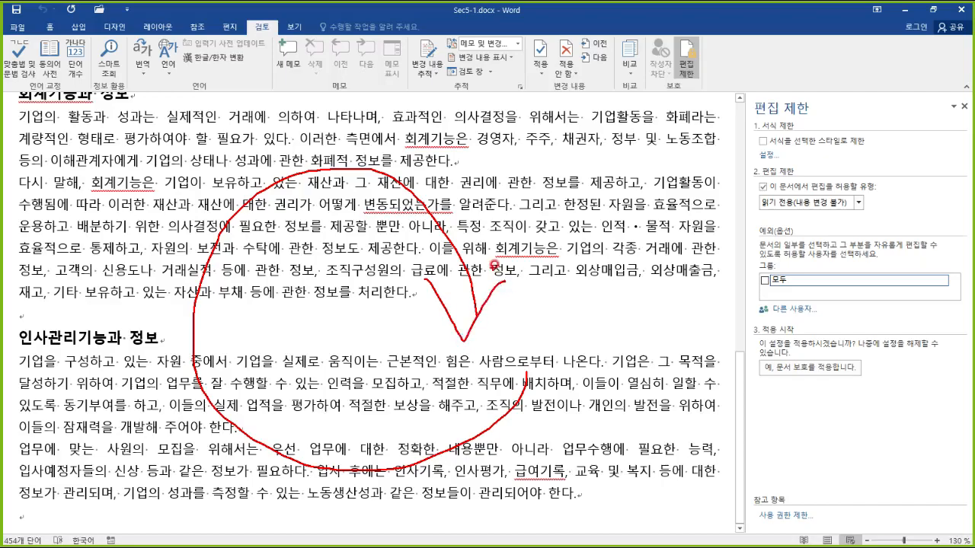
{"action": "key", "text": "Escape"}
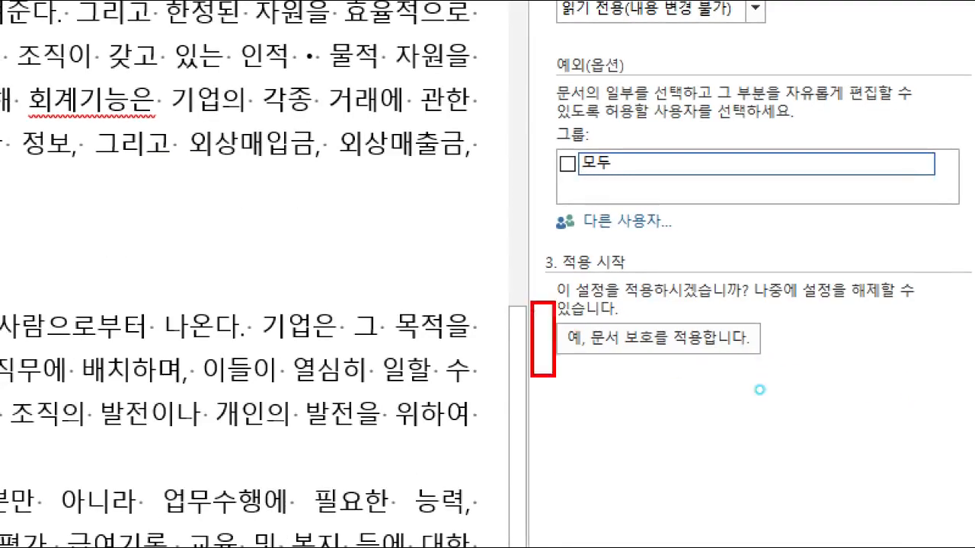
{"action": "mouse_move", "coordinate": [555, 376]}
{"action": "left_mouse_down"}
{"action": "mouse_move", "coordinate": [842, 386]}
{"action": "mouse_move", "coordinate": [840, 363]}
{"action": "left_mouse_up"}
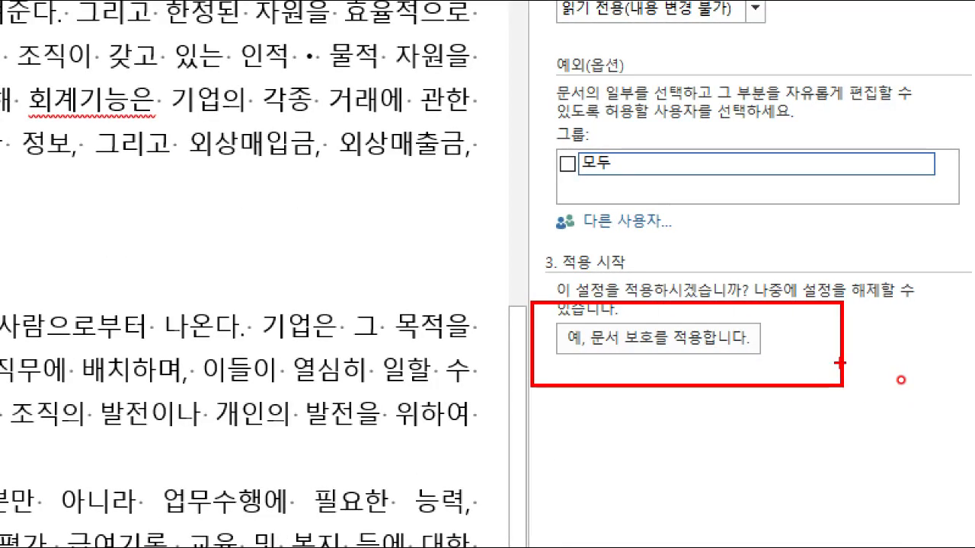
{"action": "key", "text": "Escape"}
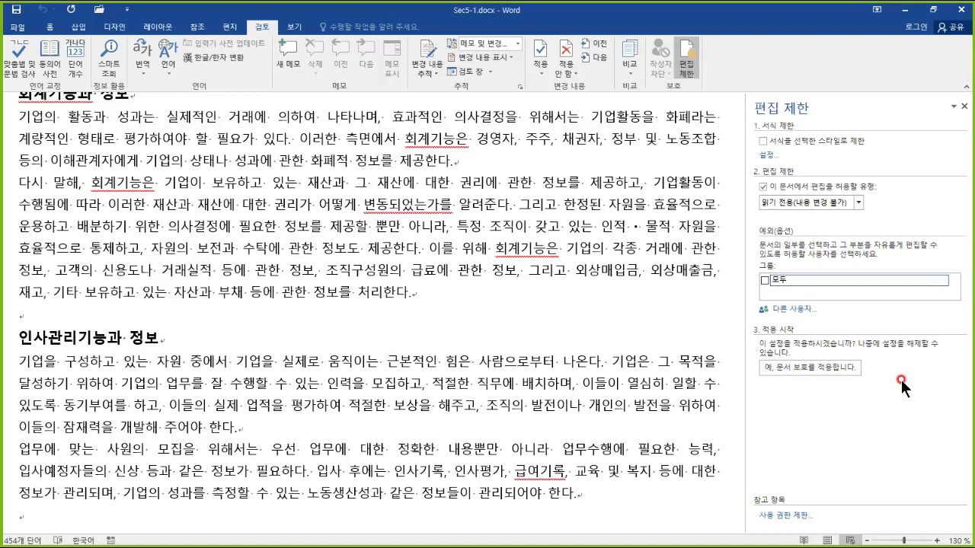
{"action": "left_click", "coordinate": [689, 63]}
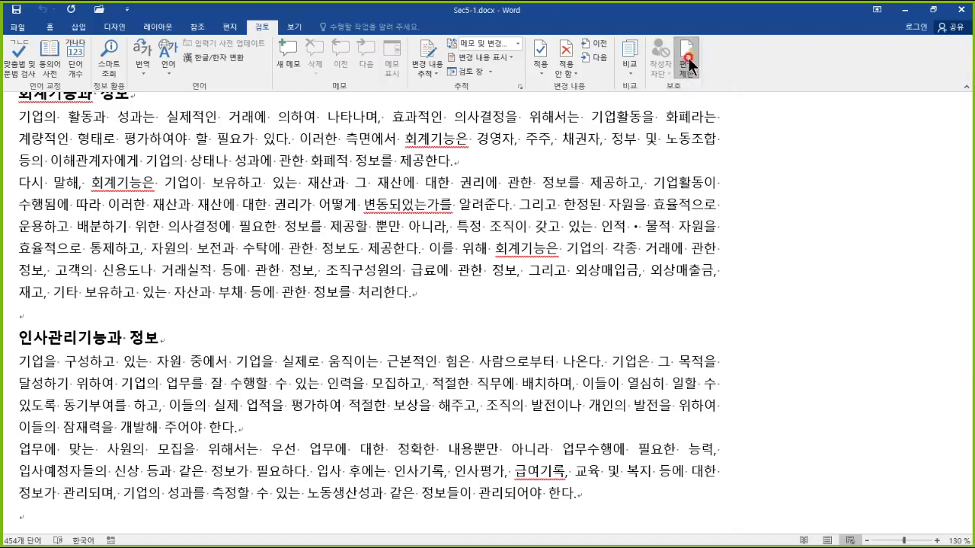
{"action": "left_click", "coordinate": [689, 62]}
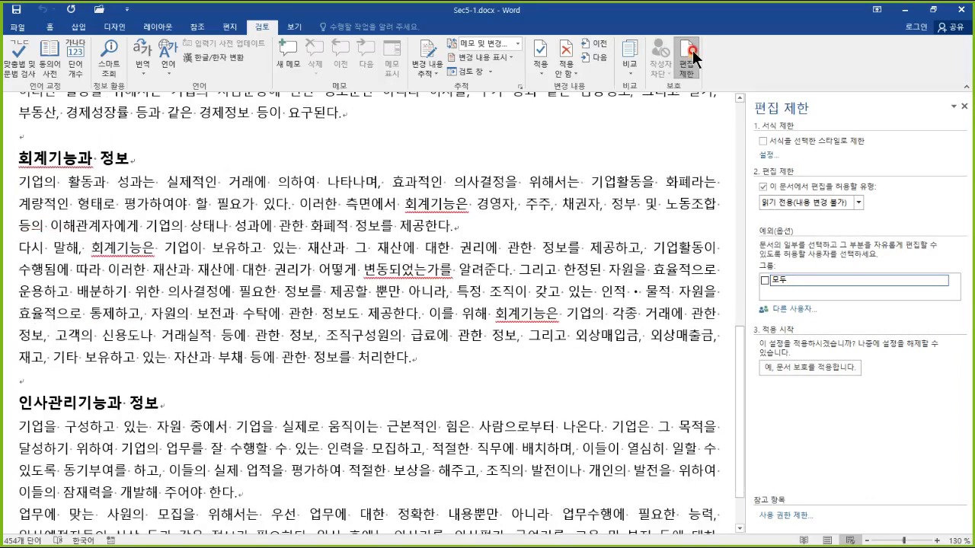
{"action": "mouse_move", "coordinate": [706, 70]}
{"action": "left_mouse_down"}
{"action": "mouse_move", "coordinate": [792, 80]}
{"action": "mouse_move", "coordinate": [793, 137]}
{"action": "left_mouse_up"}
{"action": "left_click_drag", "start_coordinate": [783, 99], "coordinate": [836, 98]}
{"action": "right_click", "coordinate": [841, 99]}
{"action": "key", "text": "ctrl+1"}
{"action": "left_click", "coordinate": [914, 167]}
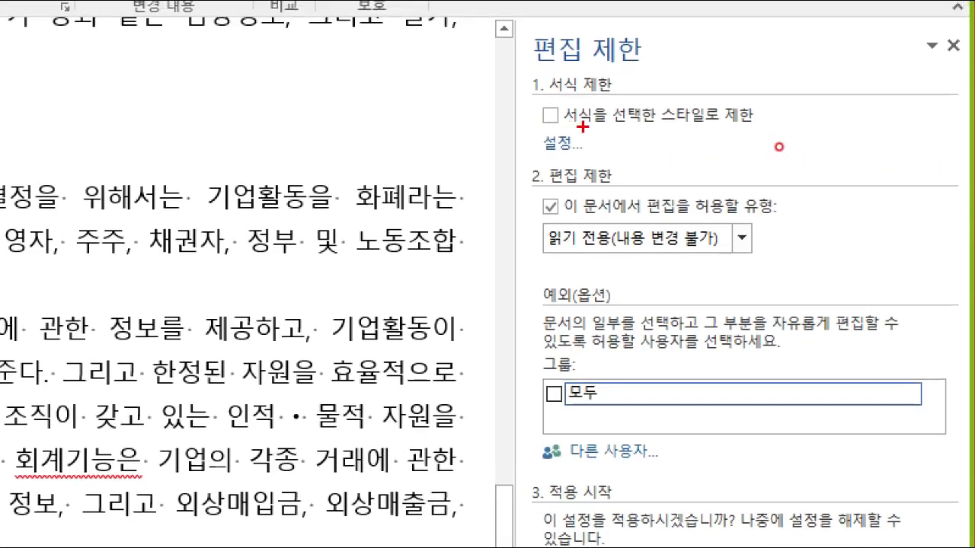
{"action": "left_click_drag", "start_coordinate": [573, 128], "coordinate": [747, 129]}
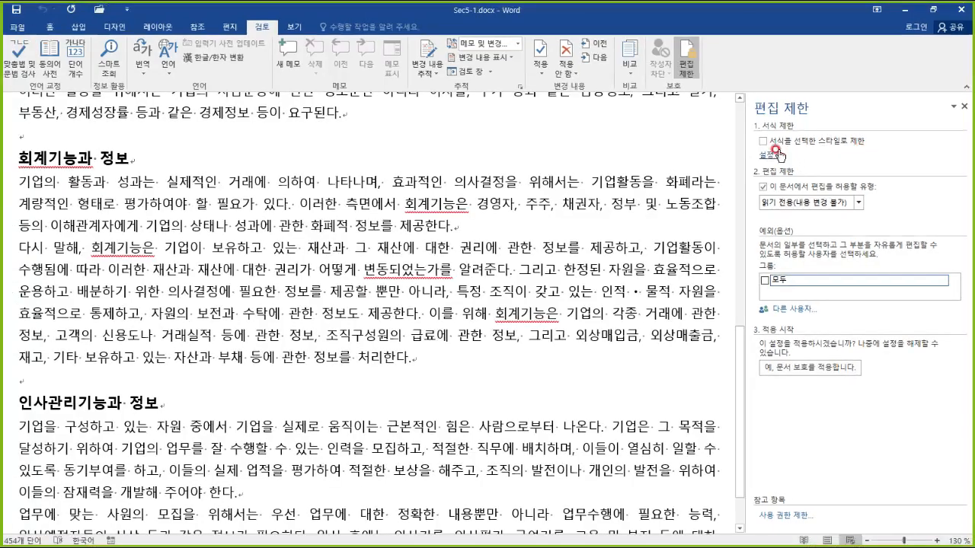
Limit formatting to a selection of styles and start enforcing the document's protection without setting a password
{"action": "left_click", "coordinate": [550, 115]}
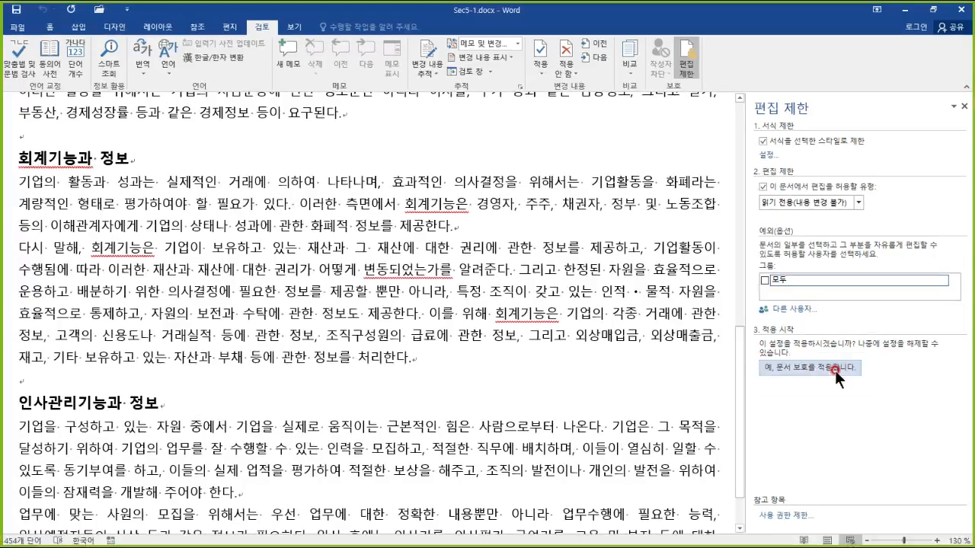
{"action": "left_click", "coordinate": [828, 366]}
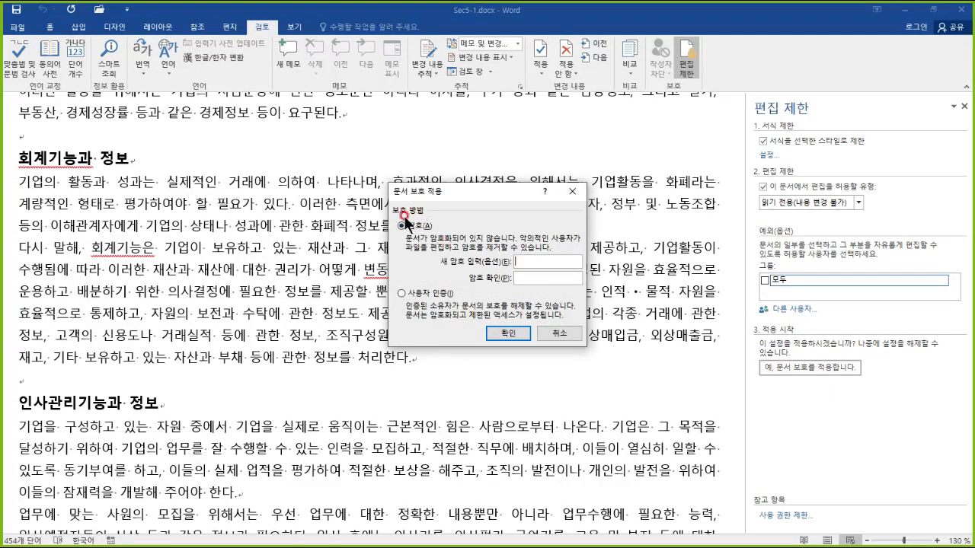
{"action": "left_click", "coordinate": [508, 333]}
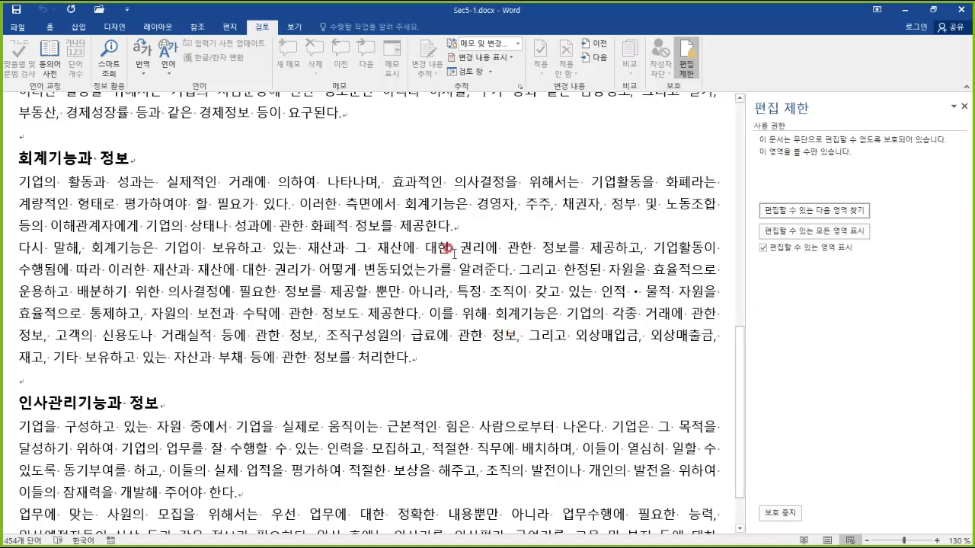
Check the availability of the font, paragraph and style commands in the protected document with 의하여 나타나며, 효과적인 selected
{"action": "left_click", "coordinate": [50, 26]}
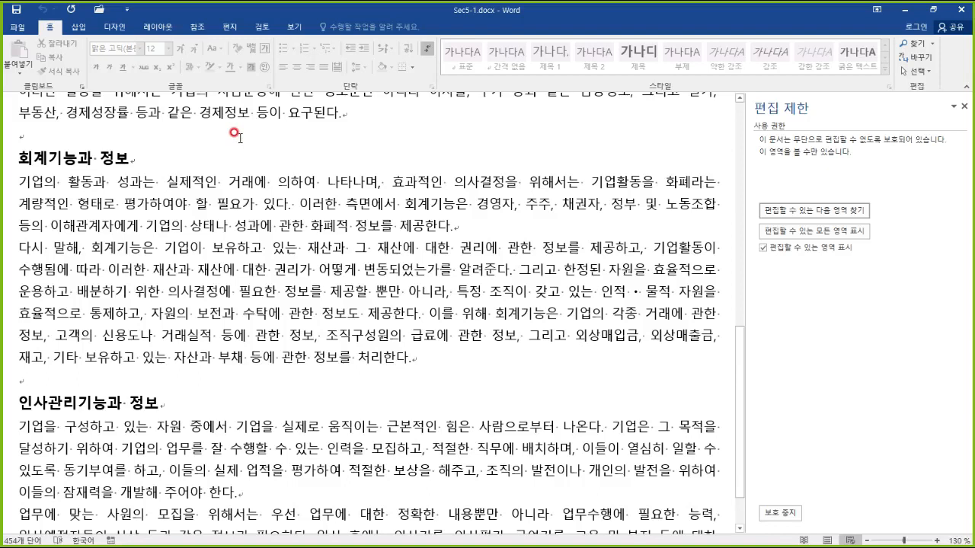
{"action": "mouse_move", "coordinate": [12, 29]}
{"action": "left_mouse_down"}
{"action": "mouse_move", "coordinate": [71, 76]}
{"action": "mouse_move", "coordinate": [931, 98]}
{"action": "left_mouse_up"}
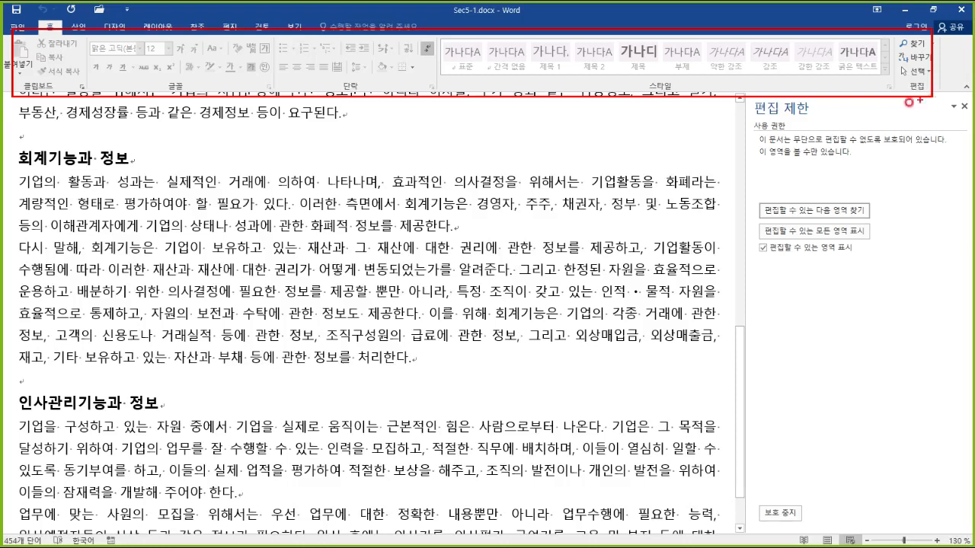
{"action": "left_click_drag", "start_coordinate": [280, 177], "coordinate": [435, 173]}
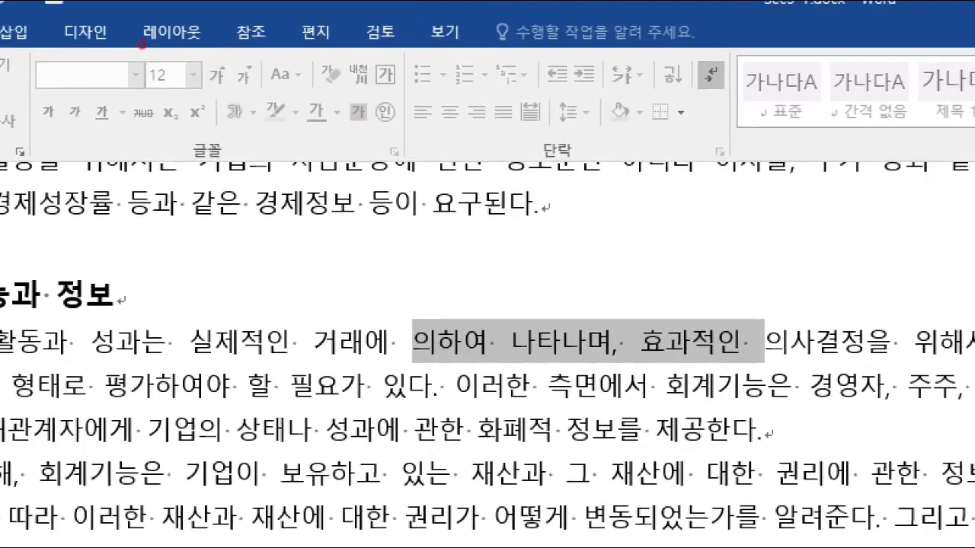
{"action": "mouse_move", "coordinate": [216, 95]}
{"action": "left_mouse_down"}
{"action": "mouse_move", "coordinate": [116, 27]}
{"action": "mouse_move", "coordinate": [251, 120]}
{"action": "left_mouse_up"}
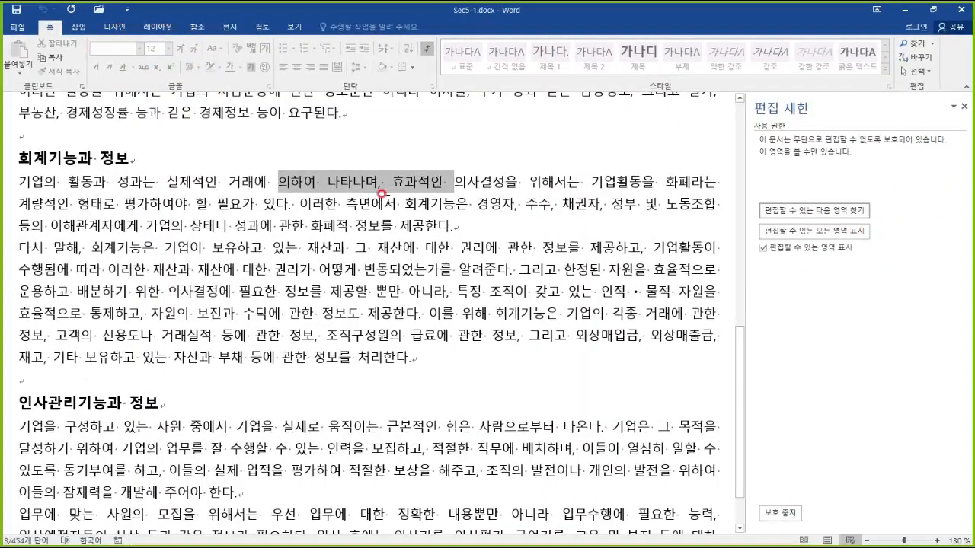
{"action": "left_click", "coordinate": [524, 359]}
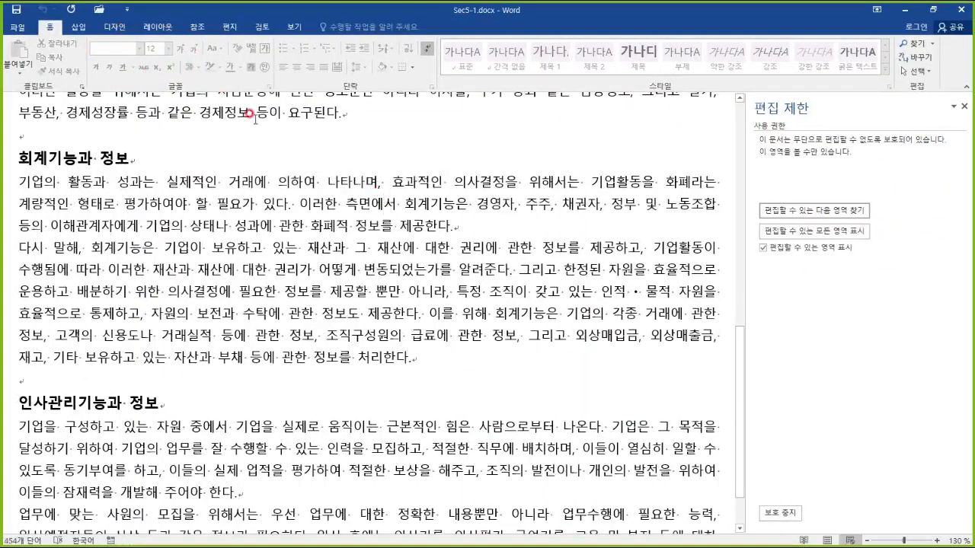
Open the practice document Sec5-2.docx from the 6장 folder
{"action": "left_click", "coordinate": [99, 10]}
{"action": "left_click", "coordinate": [159, 223]}
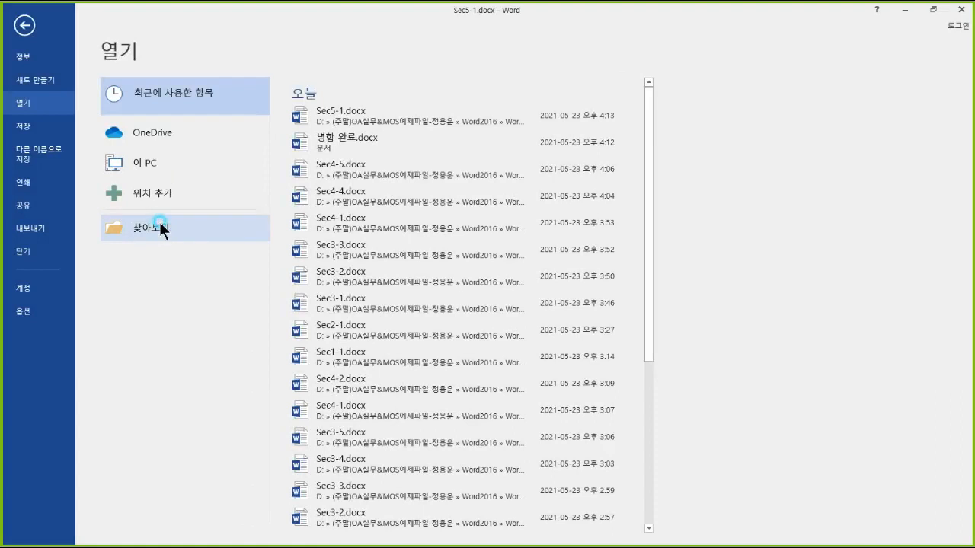
{"action": "scroll", "coordinate": [248, 159], "scroll_direction": "down", "scroll_amount": 2}
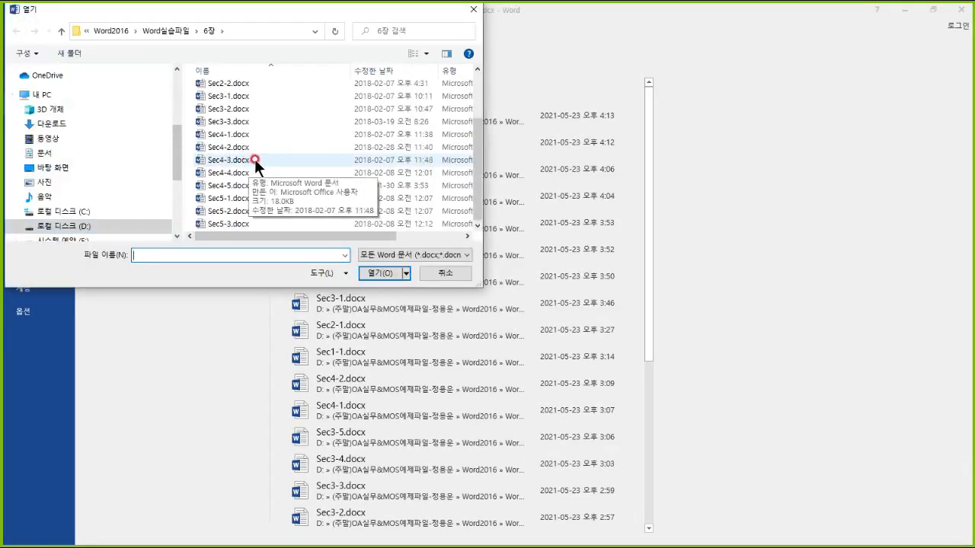
{"action": "left_click", "coordinate": [233, 211]}
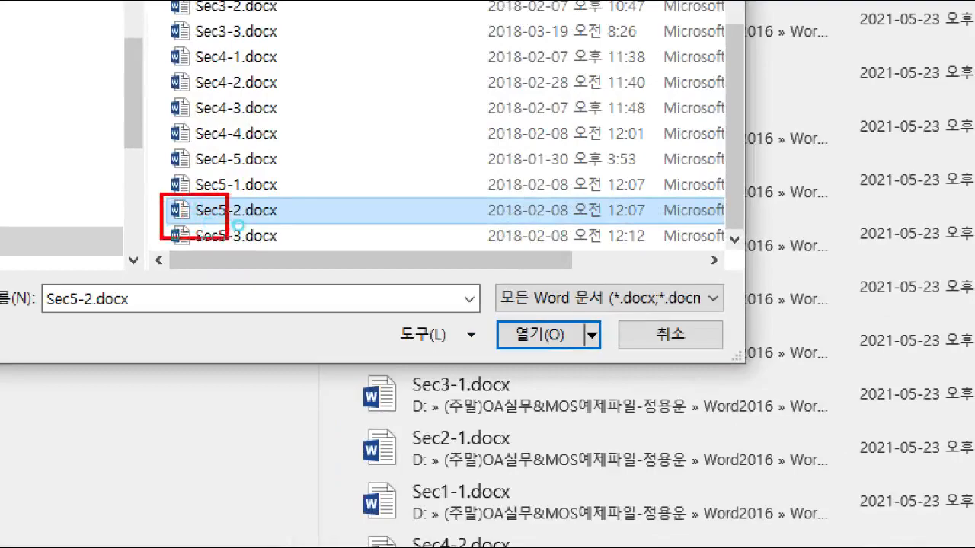
{"action": "left_click", "coordinate": [416, 262]}
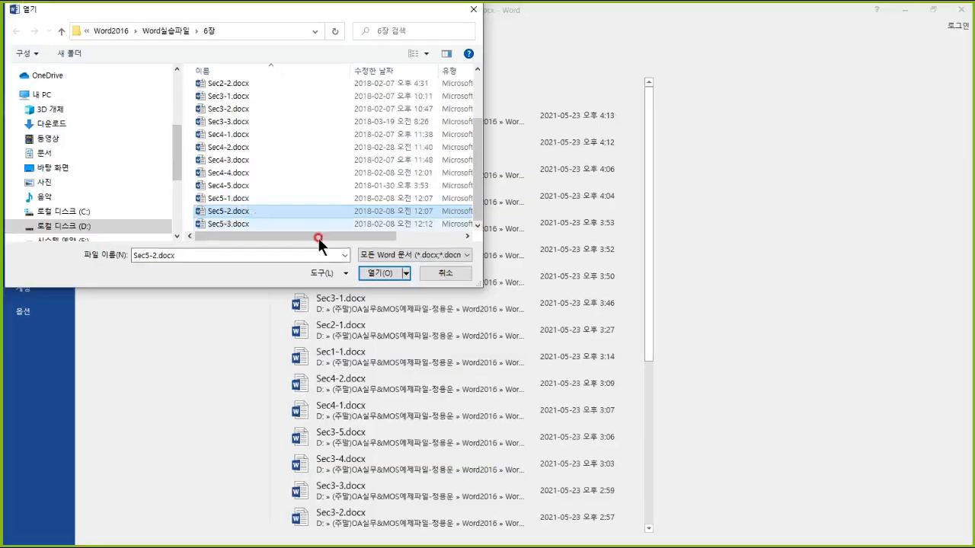
{"action": "left_click", "coordinate": [377, 273]}
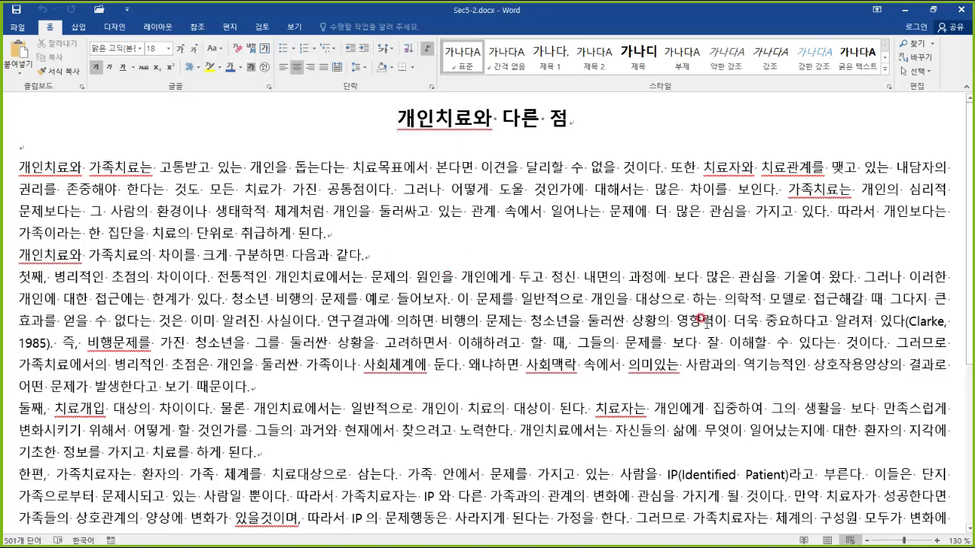
Show the Restrict Editing settings for the Sec5-2.docx document
{"action": "left_click", "coordinate": [295, 26]}
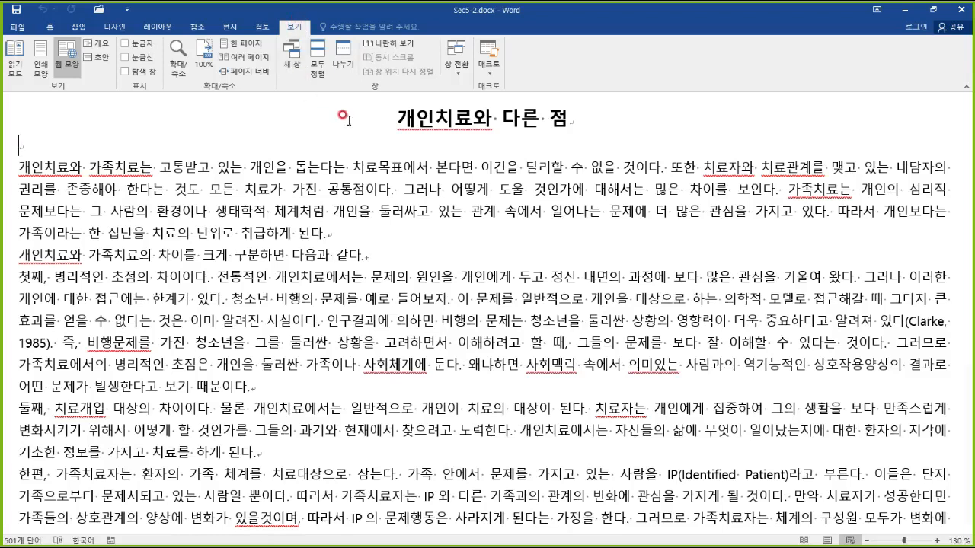
{"action": "left_click", "coordinate": [265, 29]}
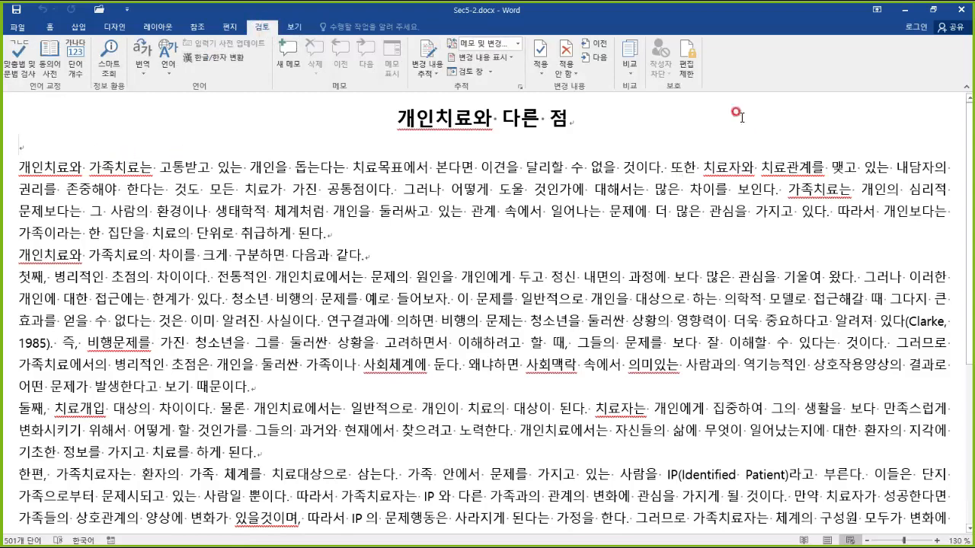
{"action": "left_click", "coordinate": [691, 60]}
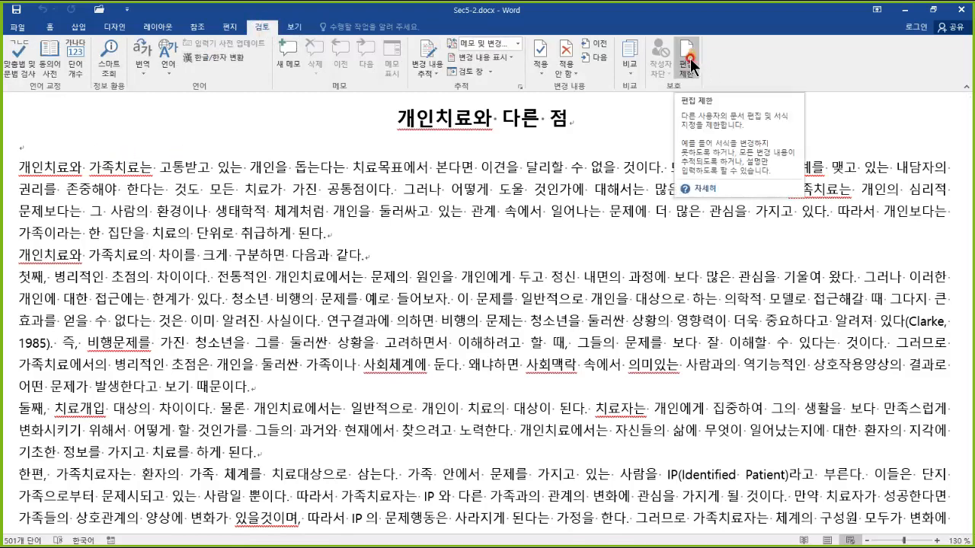
{"action": "left_click", "coordinate": [691, 62]}
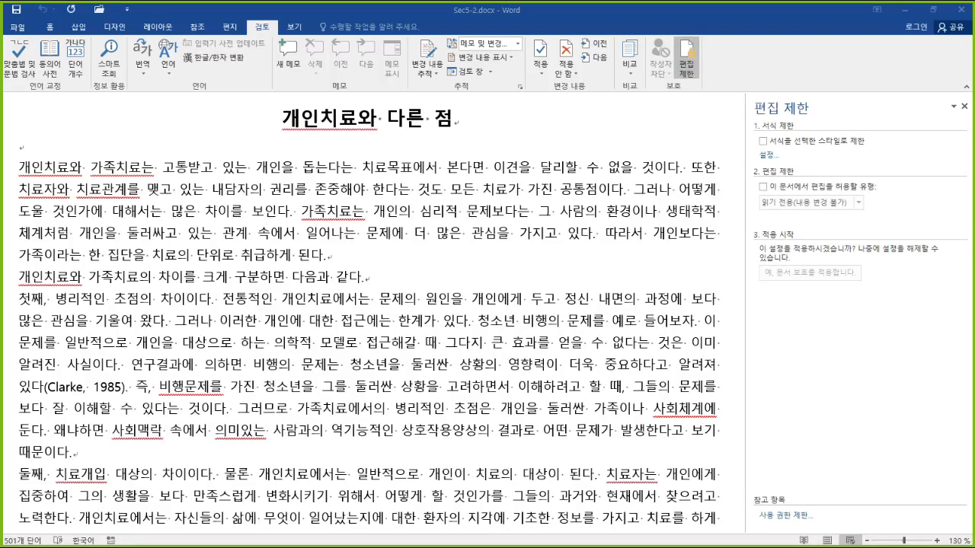
{"action": "left_click", "coordinate": [861, 188]}
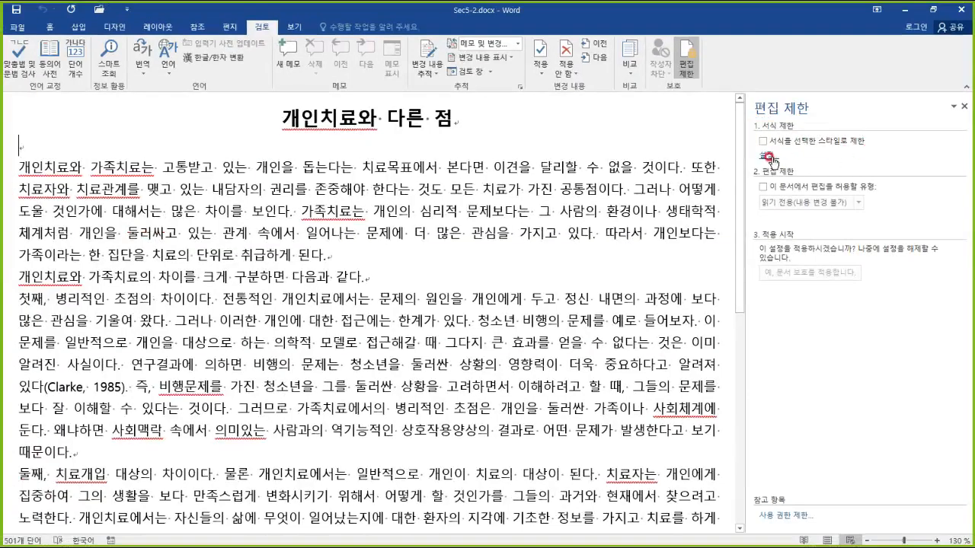
In the formatting restriction settings, enable 테마 또는 구성표 전환 차단 and 빠른 스타일 모음 전환 차단, and accept them
{"action": "left_click", "coordinate": [771, 156]}
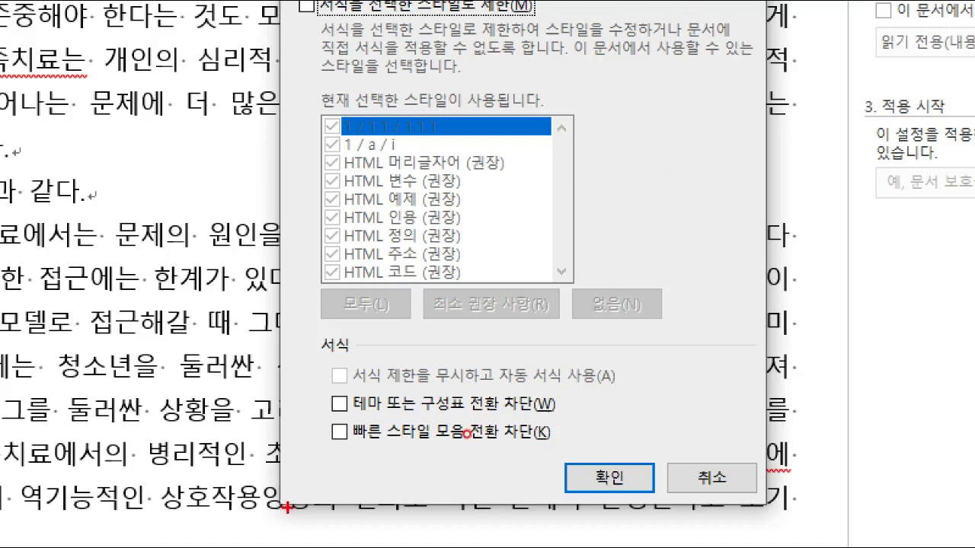
{"action": "mouse_move", "coordinate": [334, 395]}
{"action": "left_mouse_down"}
{"action": "mouse_move", "coordinate": [352, 390]}
{"action": "mouse_move", "coordinate": [341, 453]}
{"action": "mouse_move", "coordinate": [355, 440]}
{"action": "mouse_move", "coordinate": [335, 431]}
{"action": "left_mouse_up"}
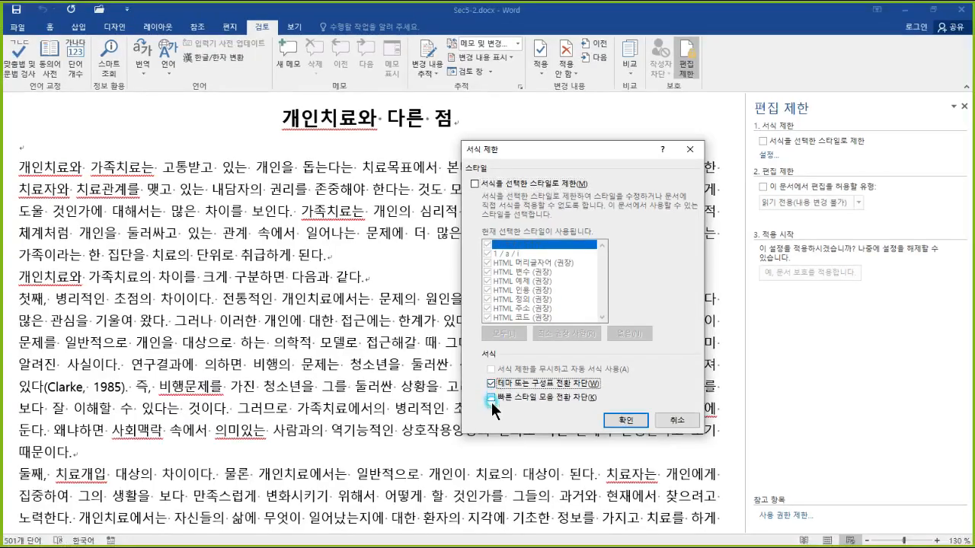
{"action": "left_click", "coordinate": [491, 400]}
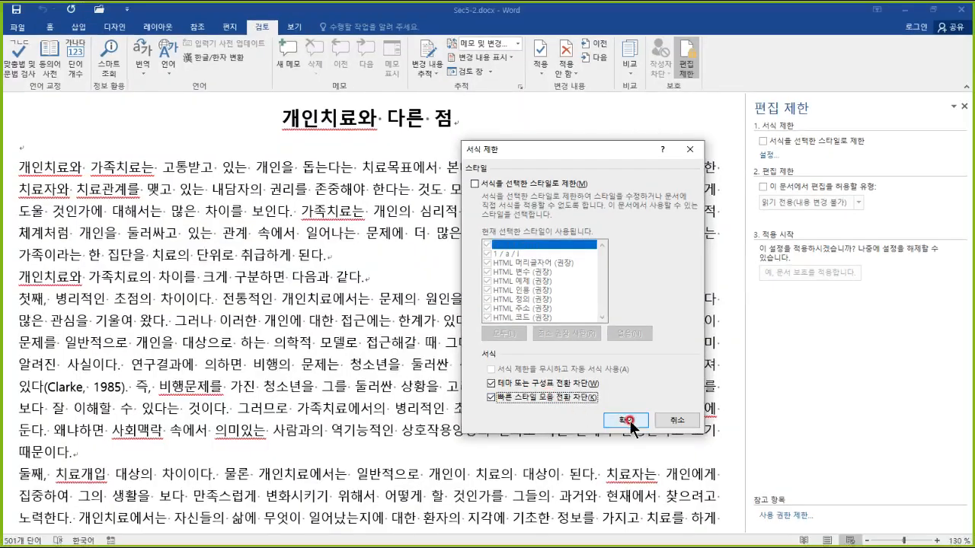
{"action": "left_click", "coordinate": [689, 426]}
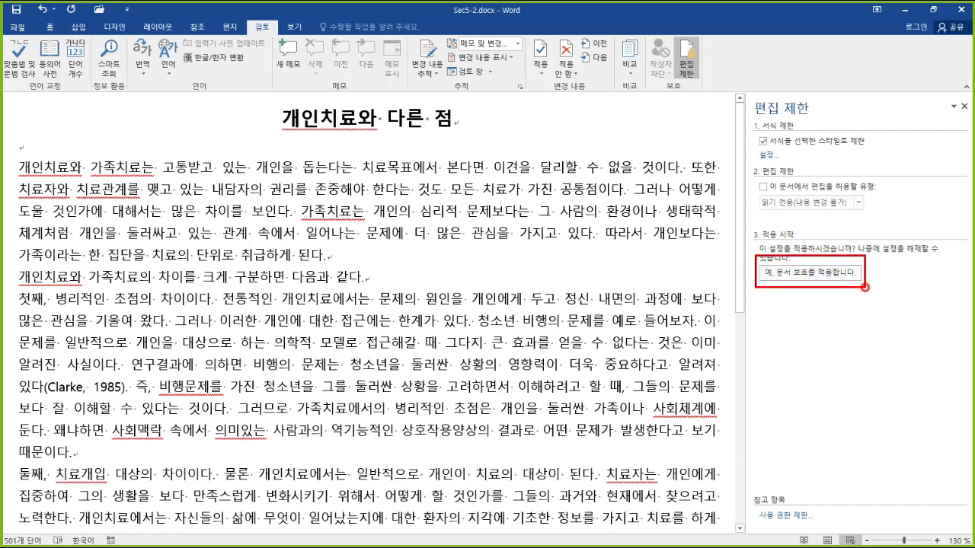
Start enforcing the formatting protection on the Sec5-2.docx document without setting a password
{"action": "left_click", "coordinate": [836, 272]}
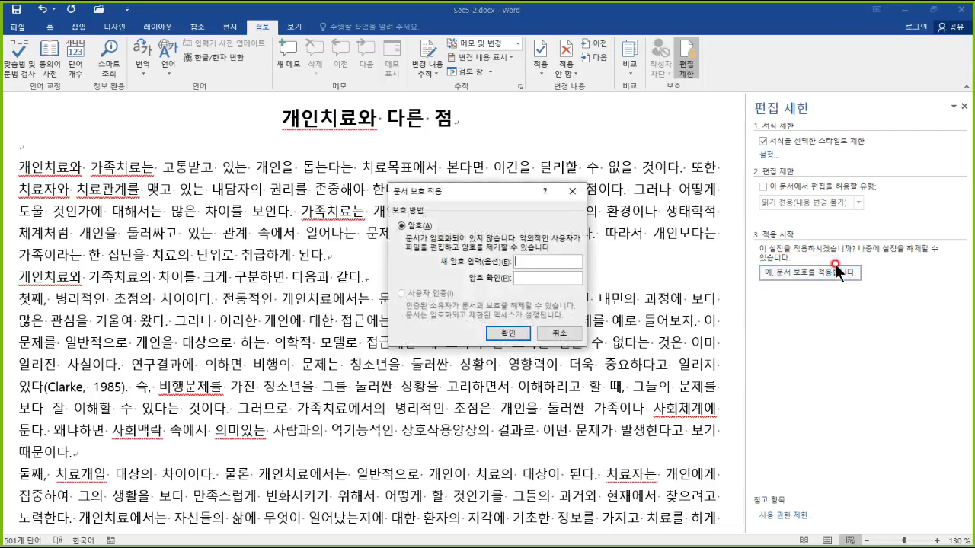
{"action": "left_click", "coordinate": [506, 333]}
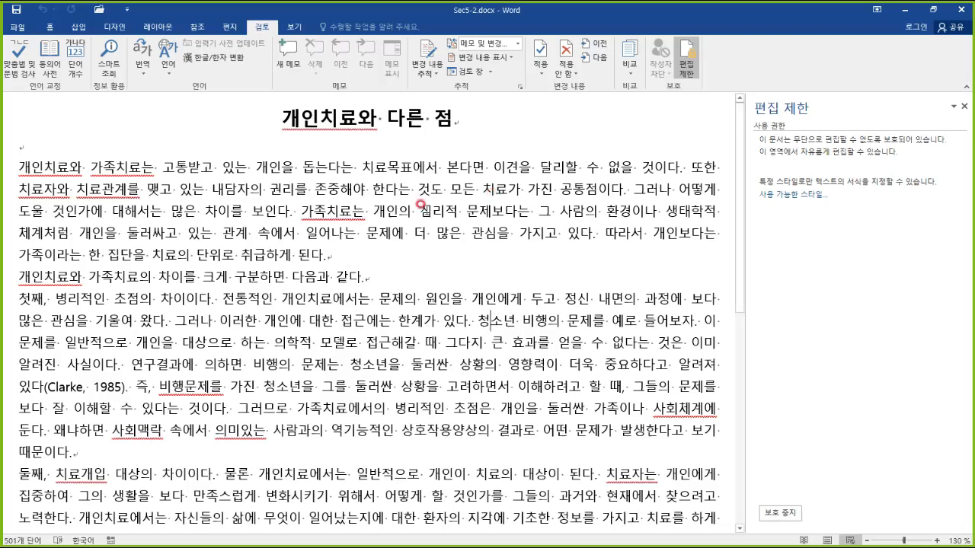
Open the practice document Sec5-3.docx from the 6장 folder
{"action": "left_click", "coordinate": [107, 16]}
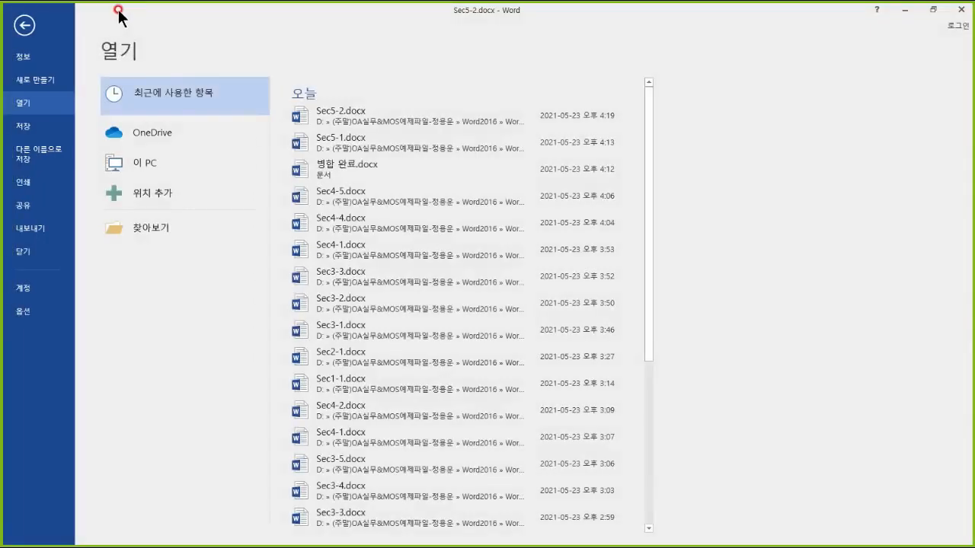
{"action": "left_click", "coordinate": [181, 225]}
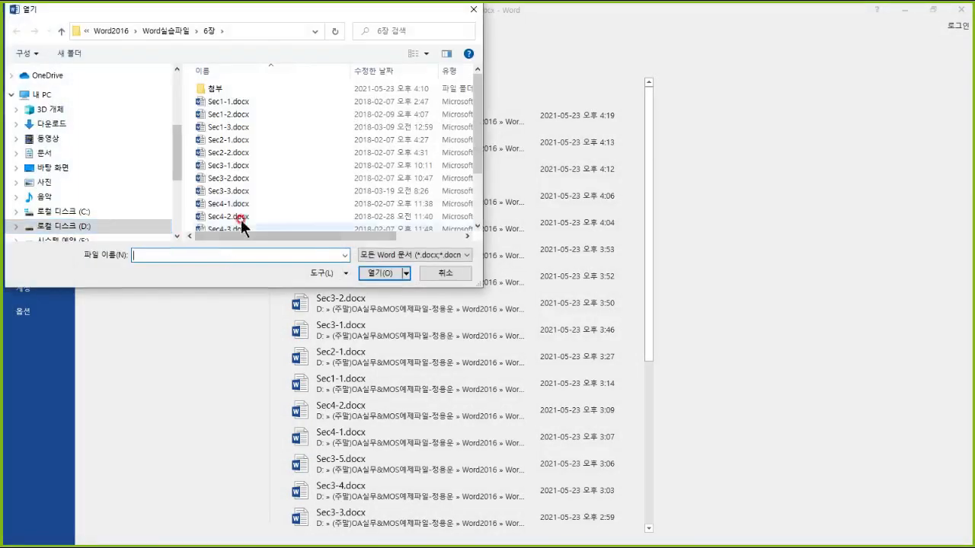
{"action": "scroll", "coordinate": [279, 208], "scroll_direction": "down", "scroll_amount": 1}
{"action": "left_click", "coordinate": [240, 224]}
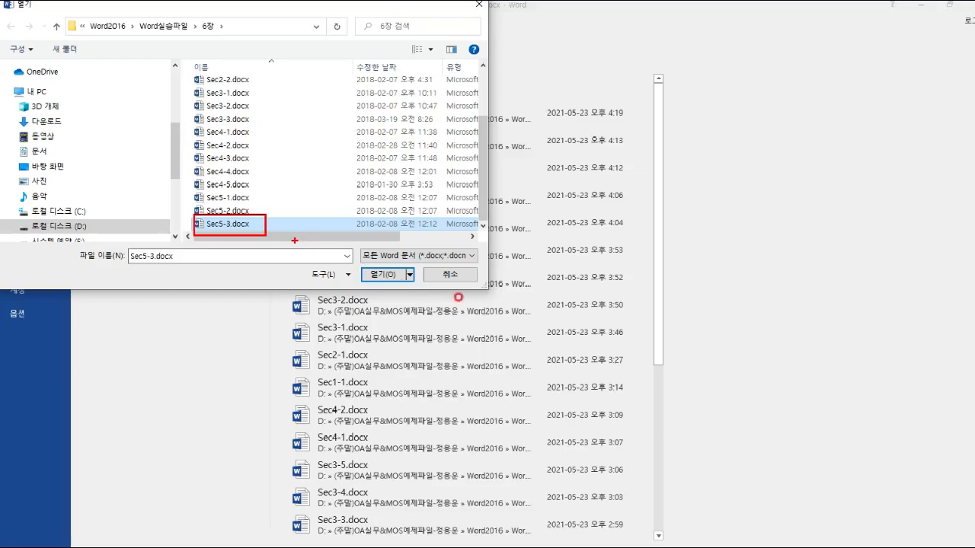
{"action": "left_click", "coordinate": [523, 322]}
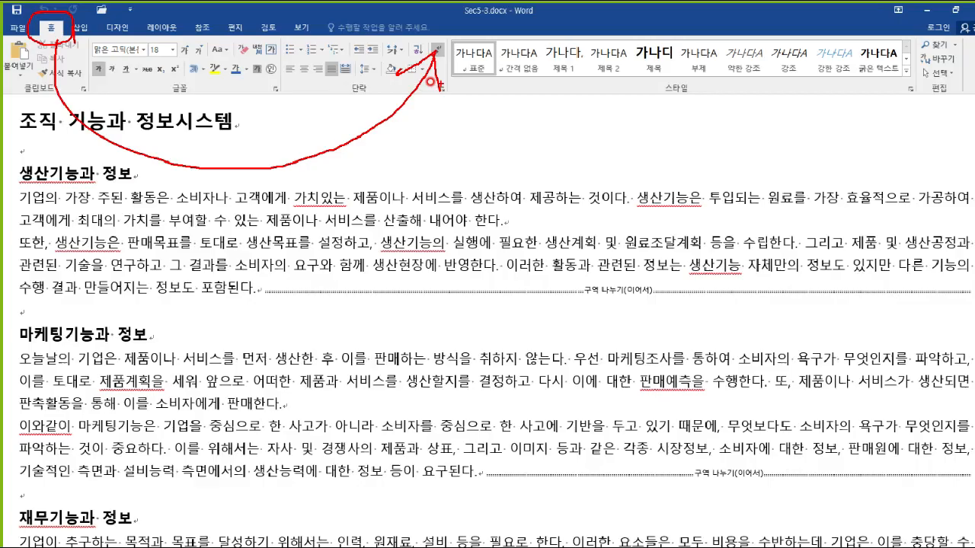
Hide and reshow the formatting marks to examine the section breaks around 마케팅기능과 정보 and 재무기능과 정보
{"action": "left_click", "coordinate": [437, 49]}
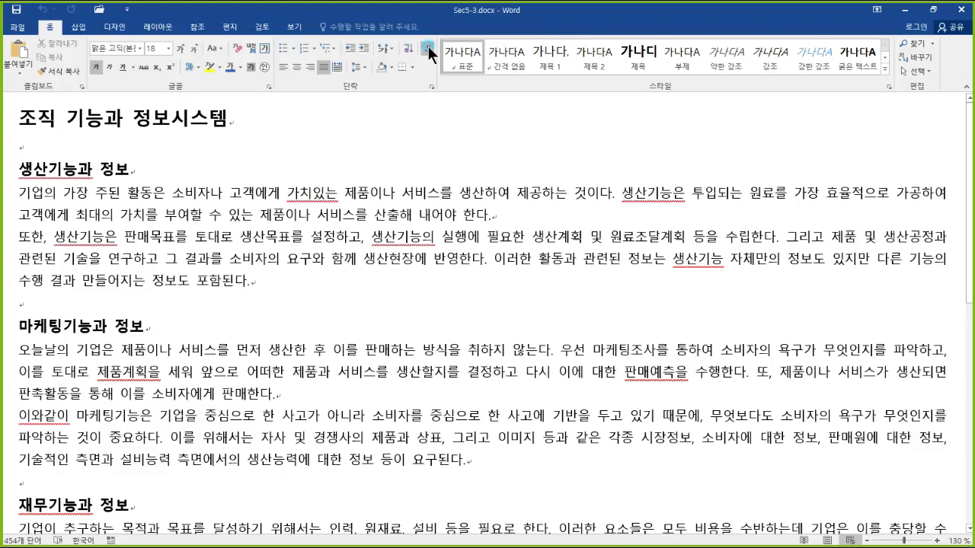
{"action": "left_click", "coordinate": [428, 48]}
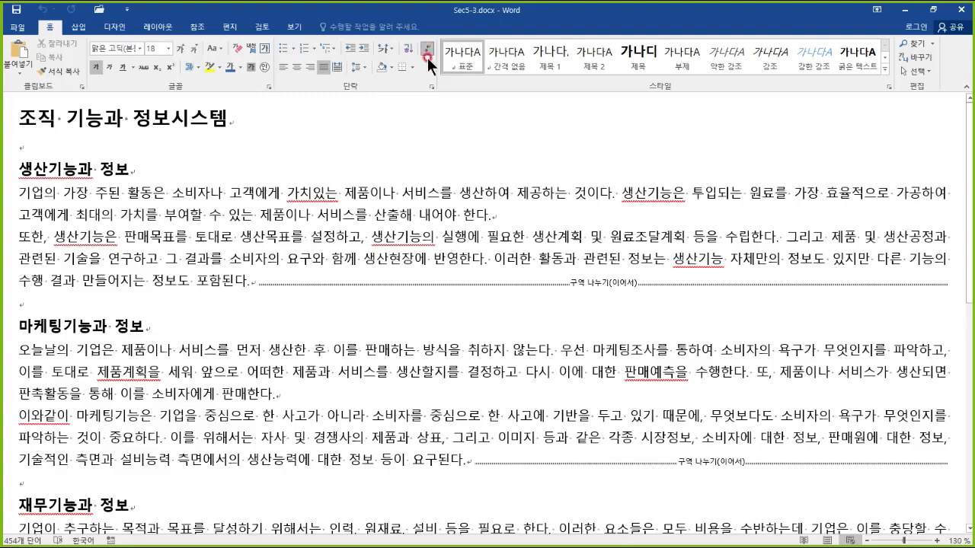
{"action": "scroll", "coordinate": [488, 167], "scroll_direction": "down", "scroll_amount": 3}
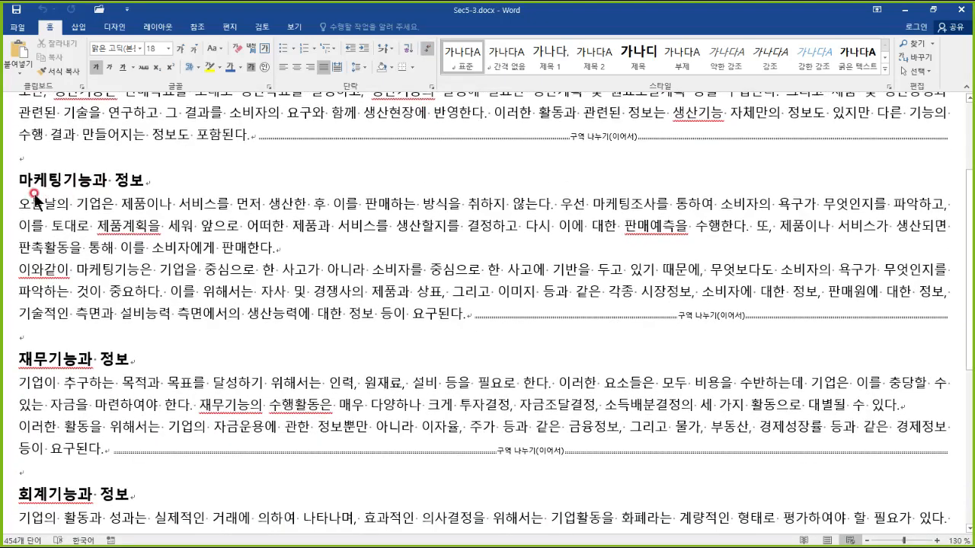
{"action": "left_click_drag", "start_coordinate": [17, 351], "coordinate": [920, 460]}
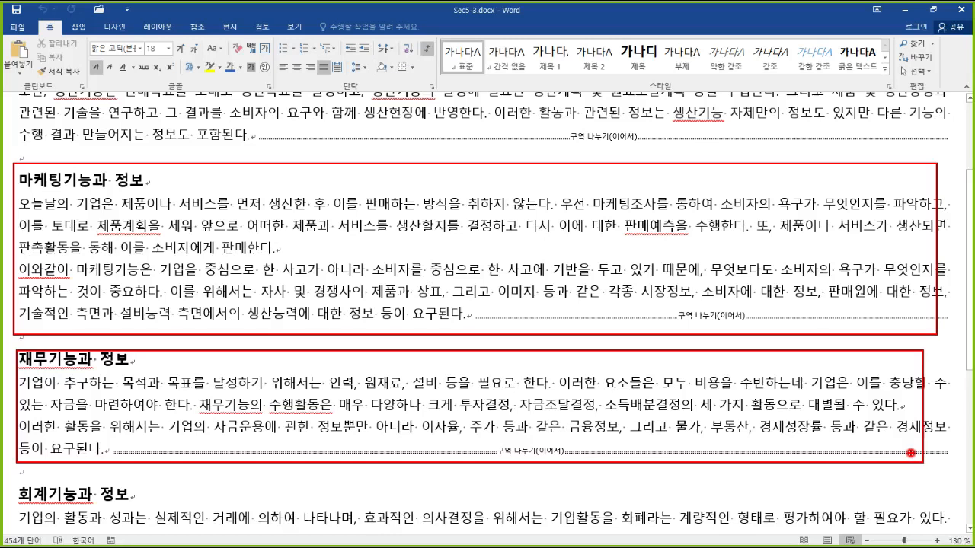
{"action": "key", "text": "Escape"}
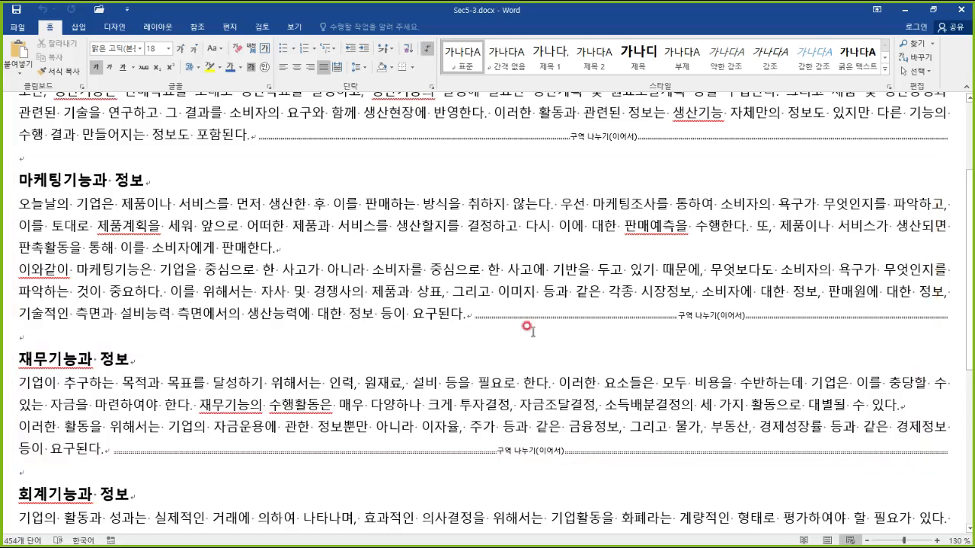
Select the text from the 마케팅기능과 정보 heading through the end of 재무기능과 정보 and show the Restrict Editing settings
{"action": "left_click", "coordinate": [115, 206]}
{"action": "left_click_drag", "start_coordinate": [16, 166], "coordinate": [114, 451]}
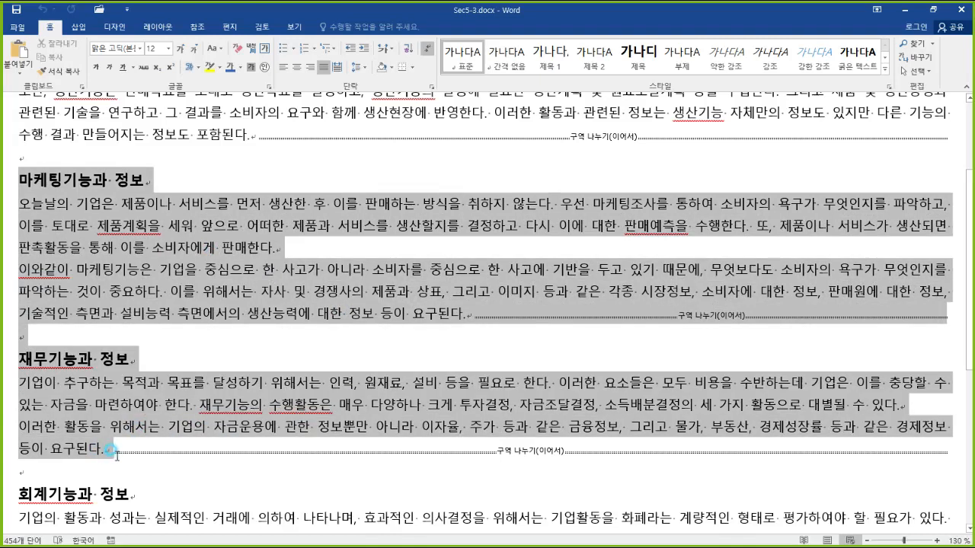
{"action": "left_click", "coordinate": [261, 27]}
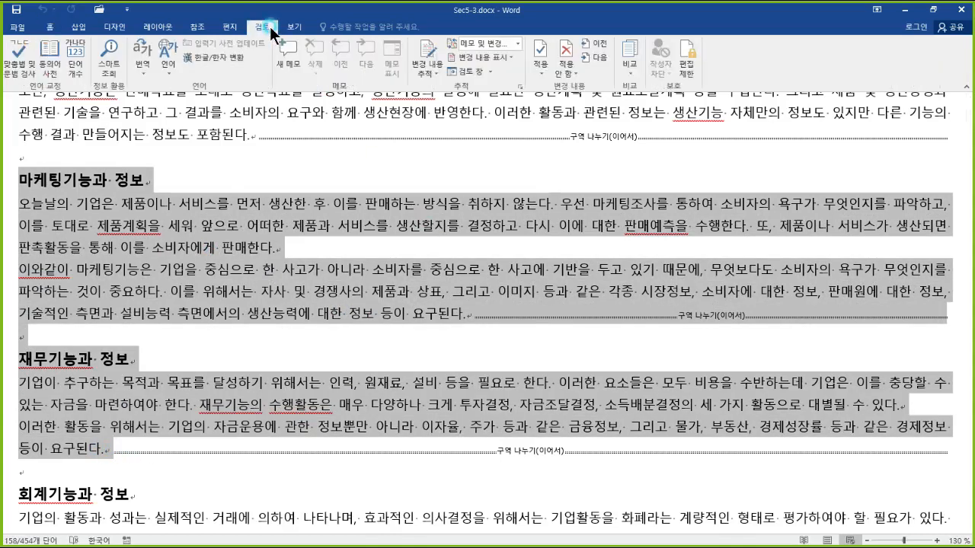
{"action": "left_click", "coordinate": [685, 55]}
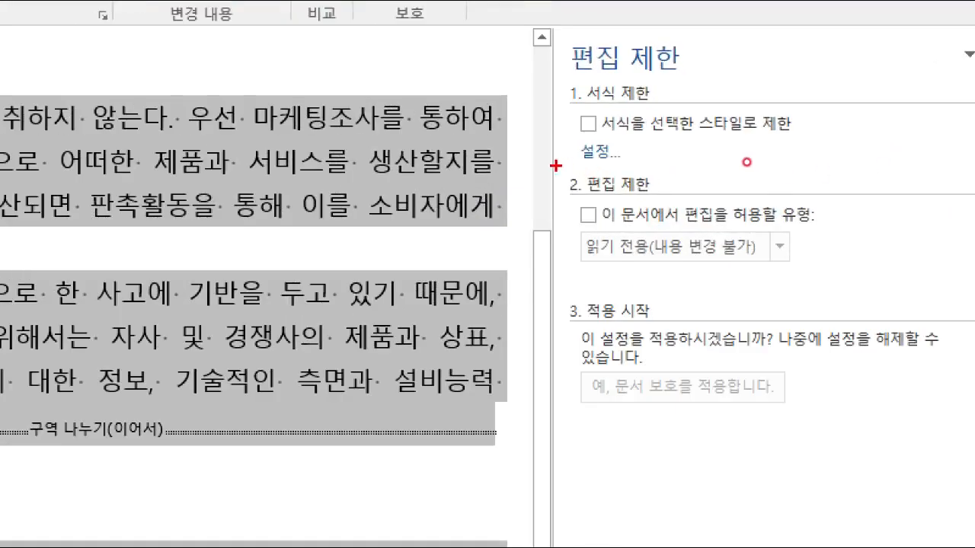
Enable the editing restriction for the document and set the allowed editing type to 양식 채우기
{"action": "left_click_drag", "start_coordinate": [555, 166], "coordinate": [682, 200]}
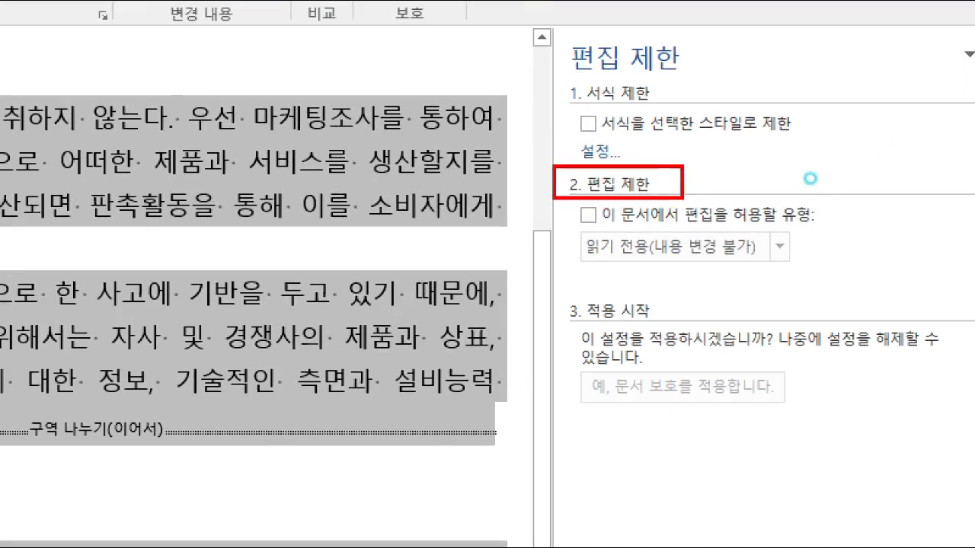
{"action": "left_click_drag", "start_coordinate": [646, 233], "coordinate": [839, 233]}
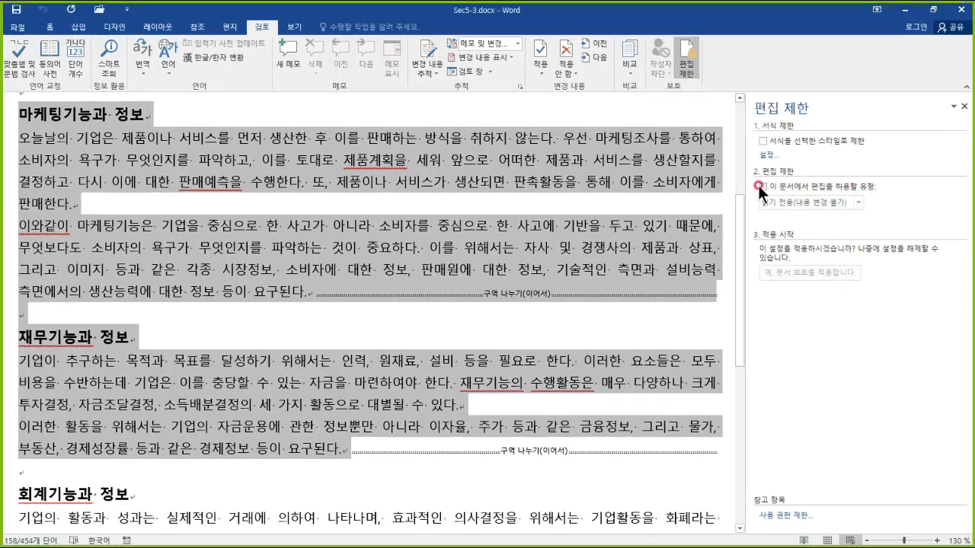
{"action": "left_click", "coordinate": [587, 215]}
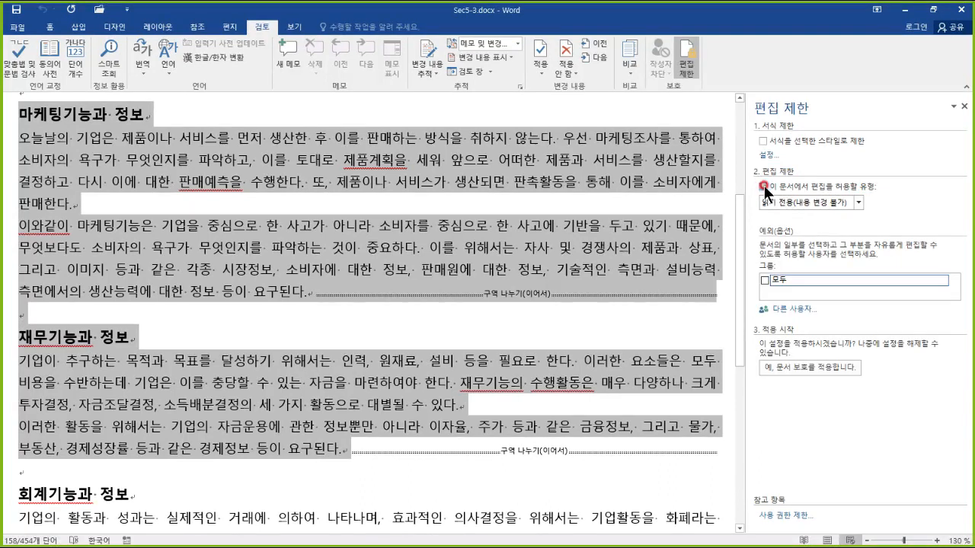
{"action": "left_click", "coordinate": [859, 202]}
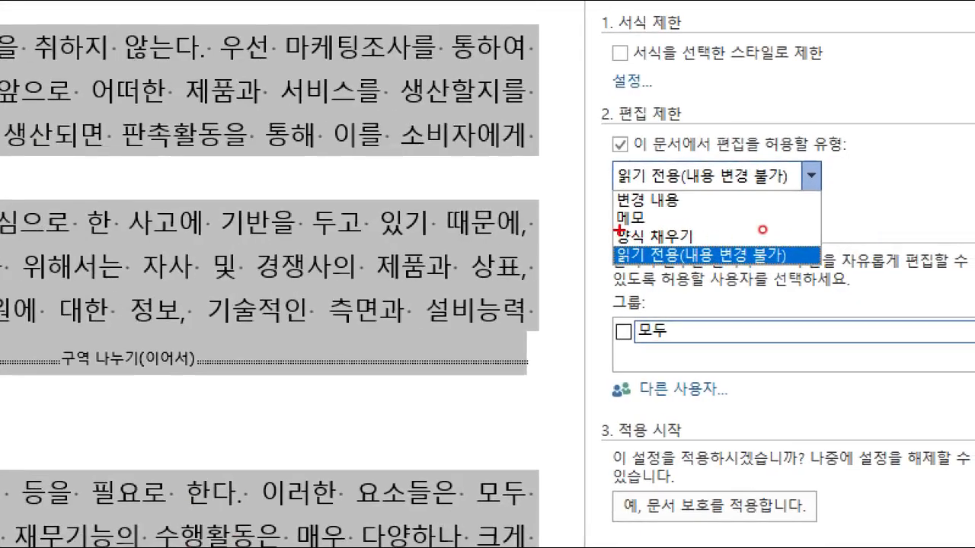
{"action": "left_click_drag", "start_coordinate": [759, 226], "coordinate": [777, 237]}
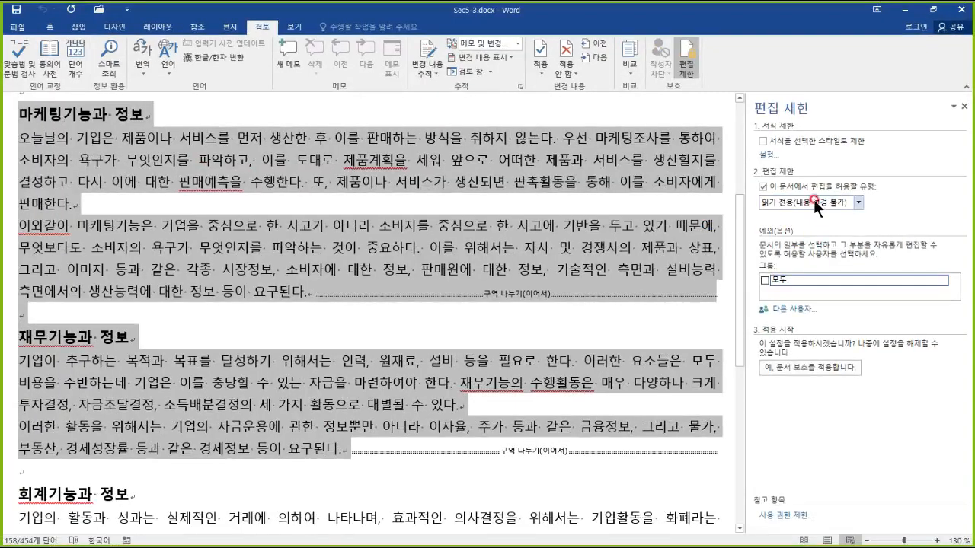
{"action": "left_click", "coordinate": [722, 168]}
{"action": "left_click", "coordinate": [694, 231]}
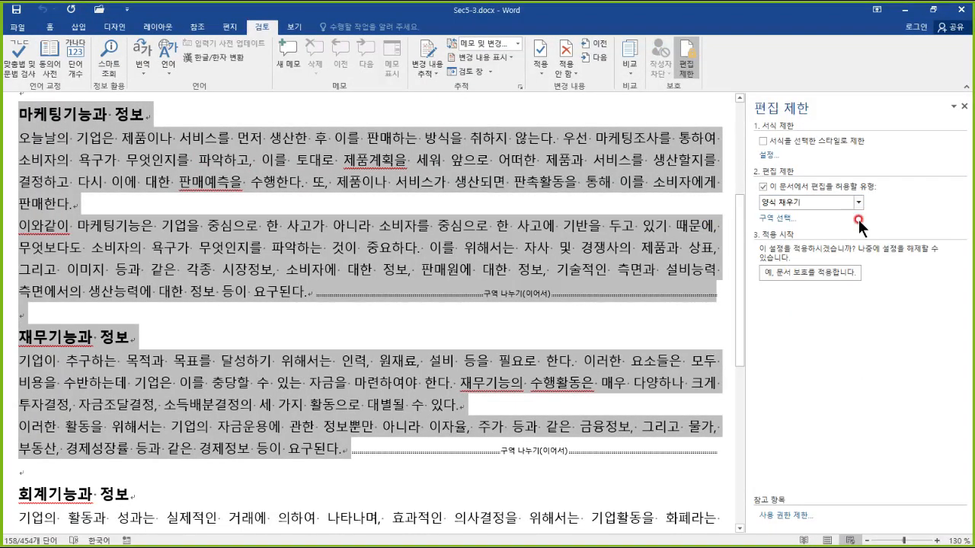
Exclude 구역 2 and 구역 3 from the protected sections and accept the section selection
{"action": "left_click", "coordinate": [779, 218]}
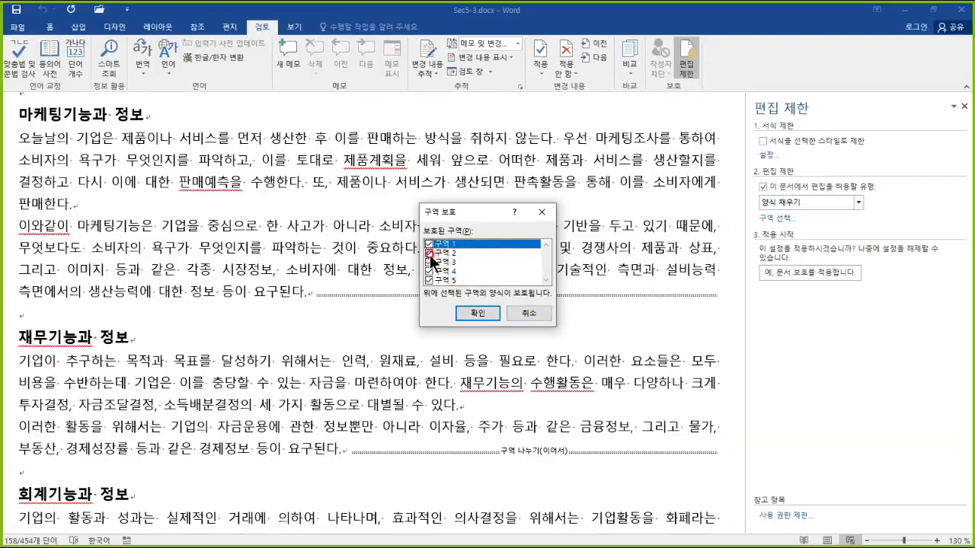
{"action": "left_click", "coordinate": [383, 248]}
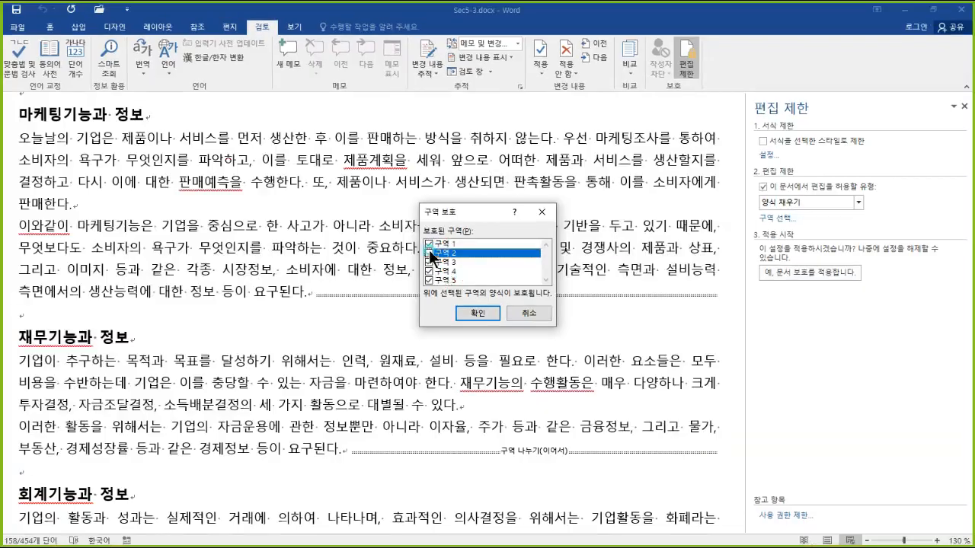
{"action": "left_click", "coordinate": [384, 265]}
{"action": "left_click", "coordinate": [429, 262]}
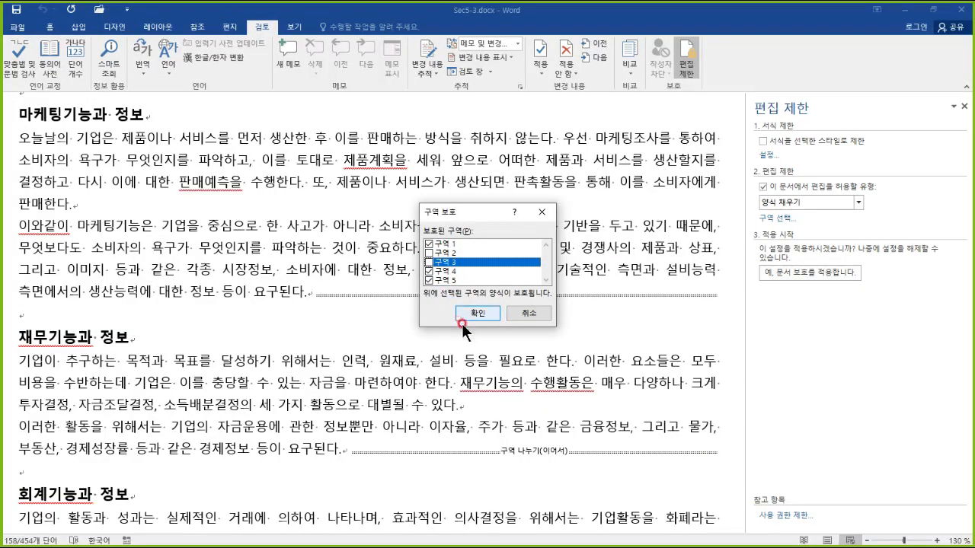
{"action": "left_click", "coordinate": [480, 313]}
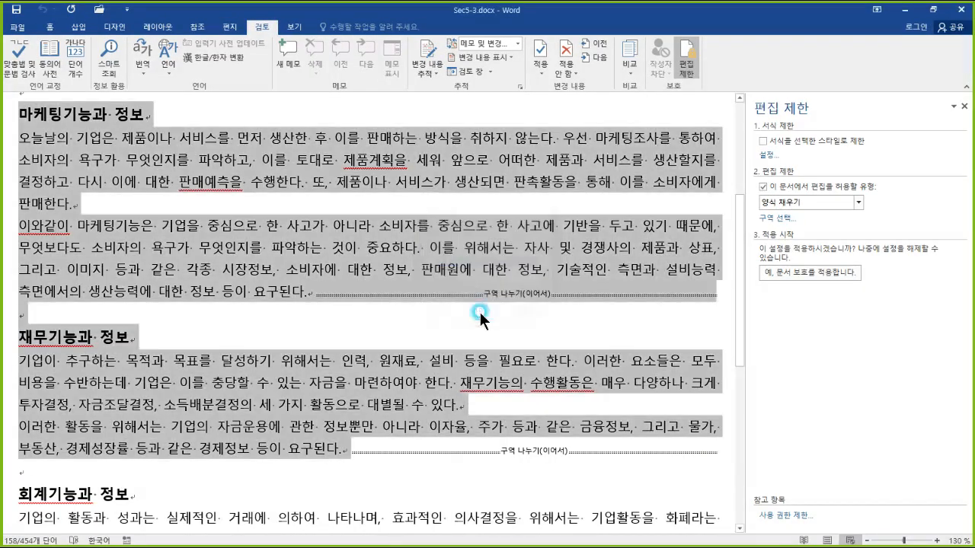
Start enforcing the protection without a password and place the cursor in the first paragraph under 마케팅기능과 정보
{"action": "left_click", "coordinate": [443, 266]}
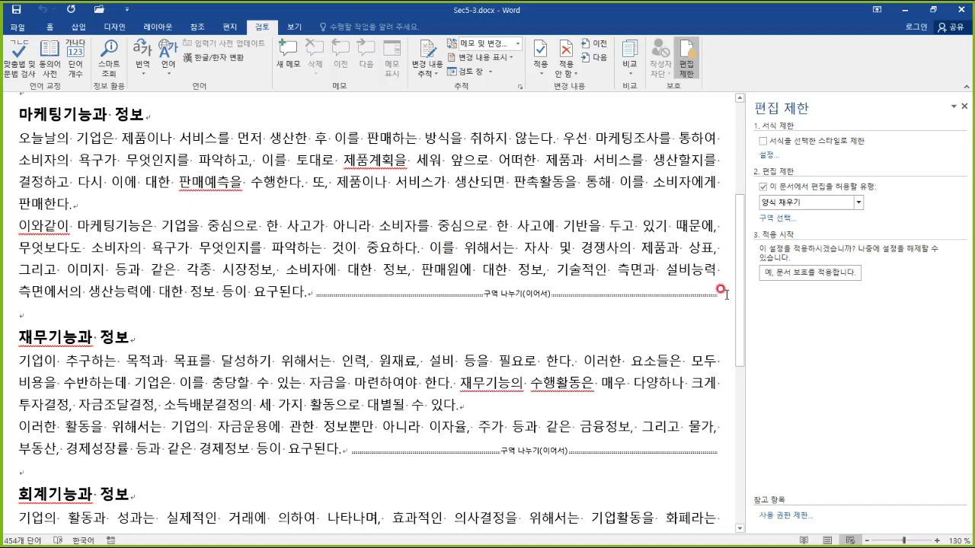
{"action": "left_click", "coordinate": [806, 273]}
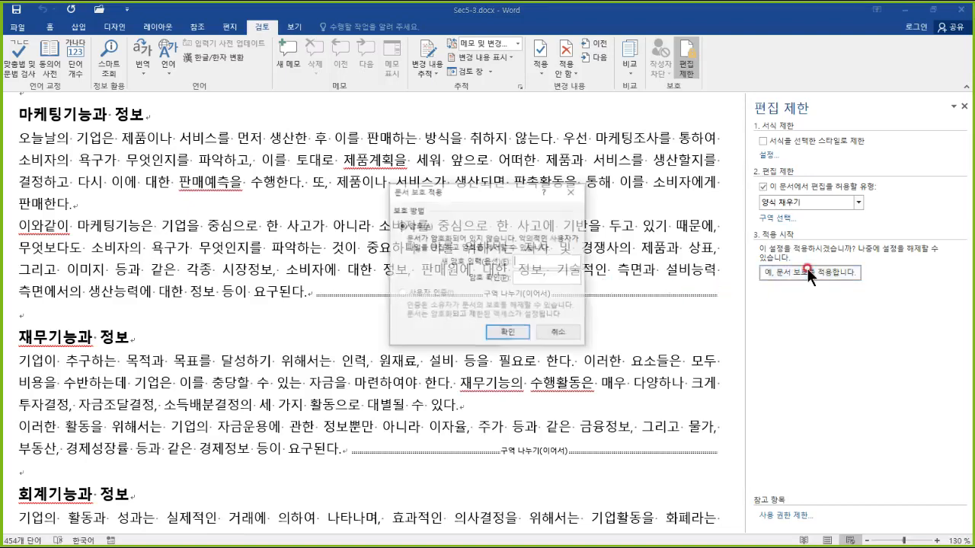
{"action": "left_click", "coordinate": [507, 333]}
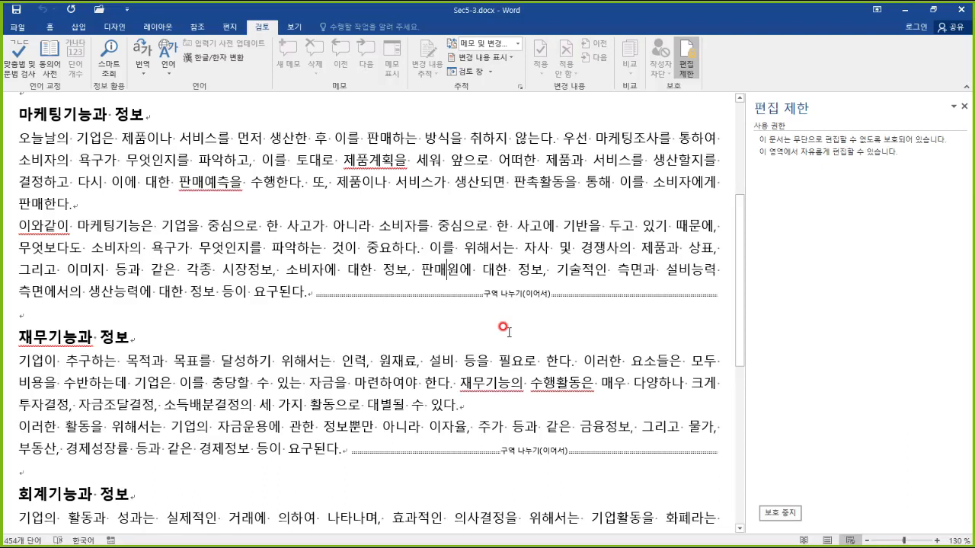
{"action": "left_click", "coordinate": [363, 137]}
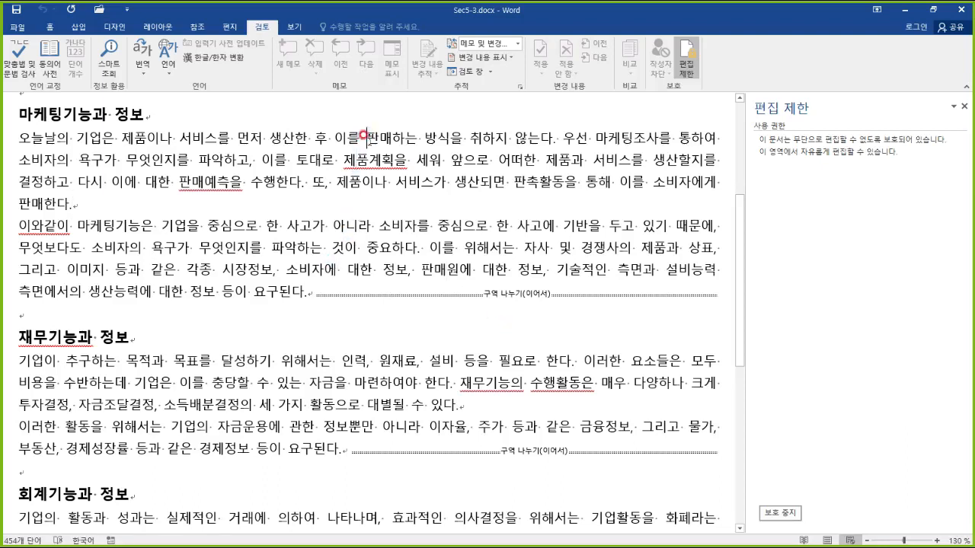